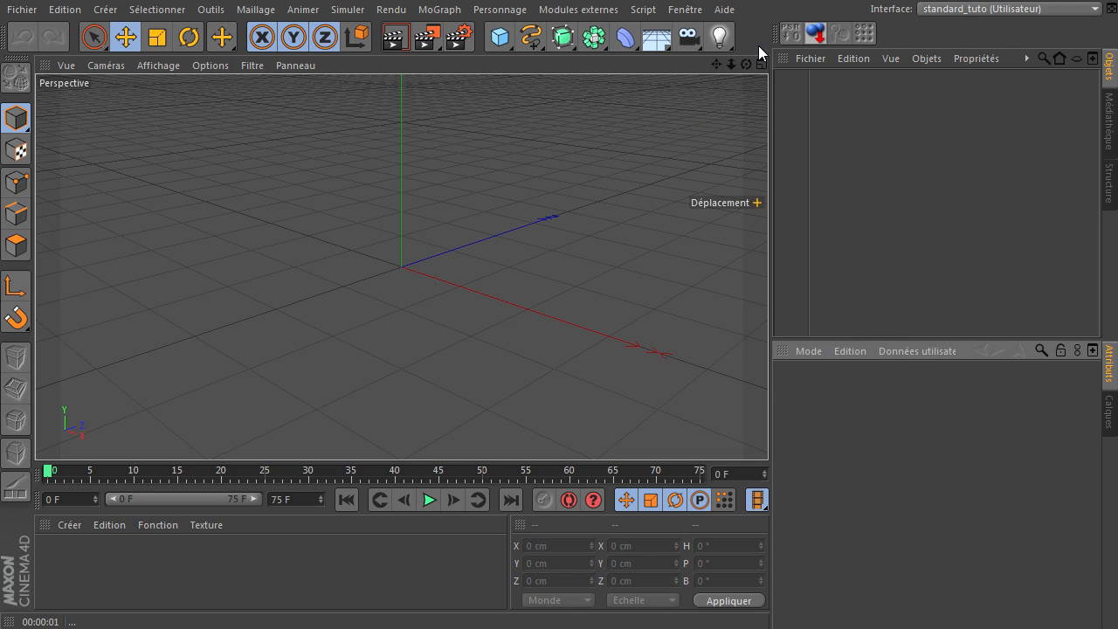
- Switch to the laboite.c4d project and render the perspective view of the cardboard box
click(754, 22)
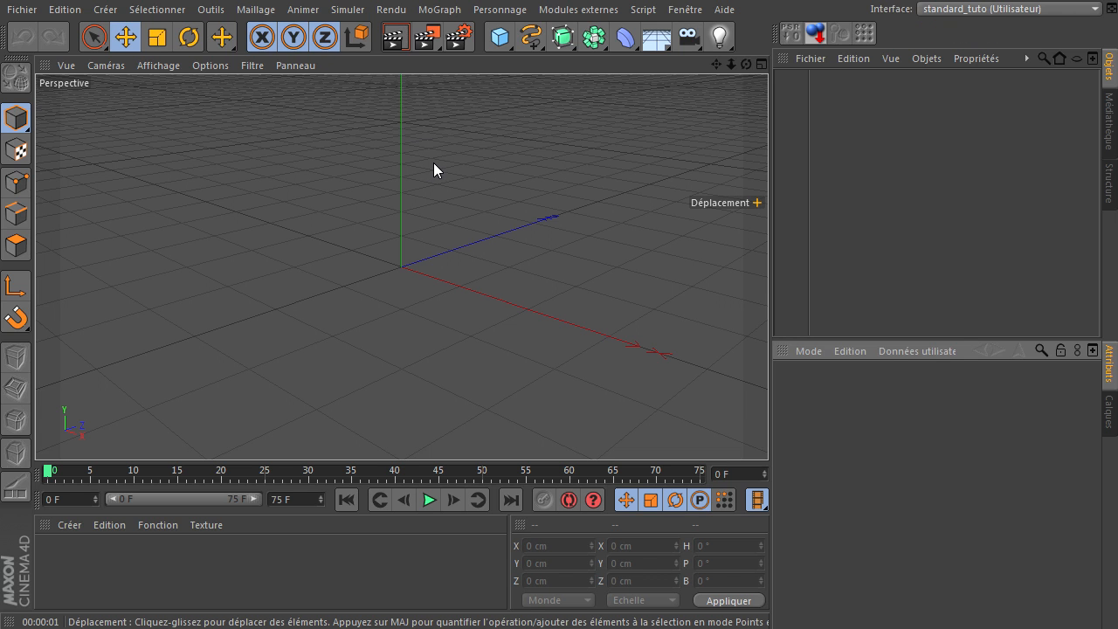
key(v)
mouse_move(431, 202)
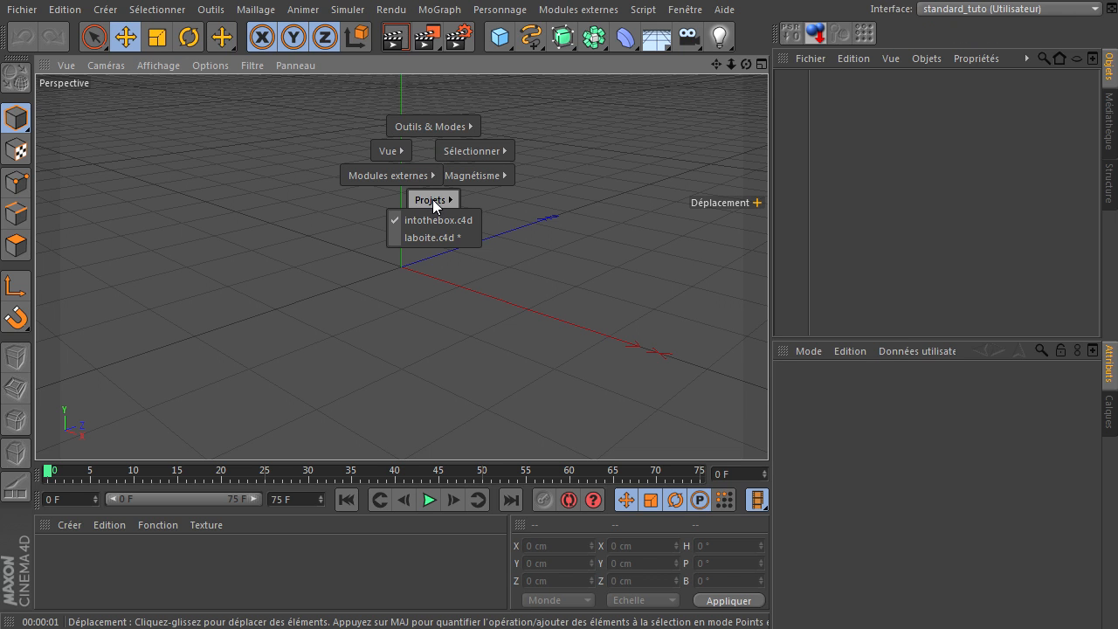
click(449, 238)
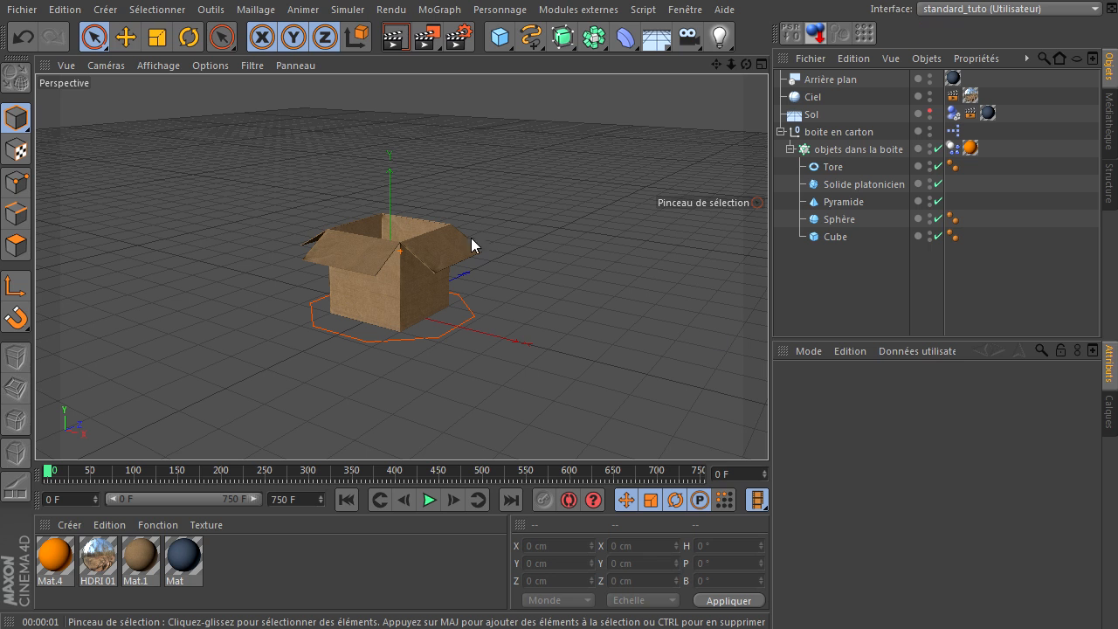
click(395, 36)
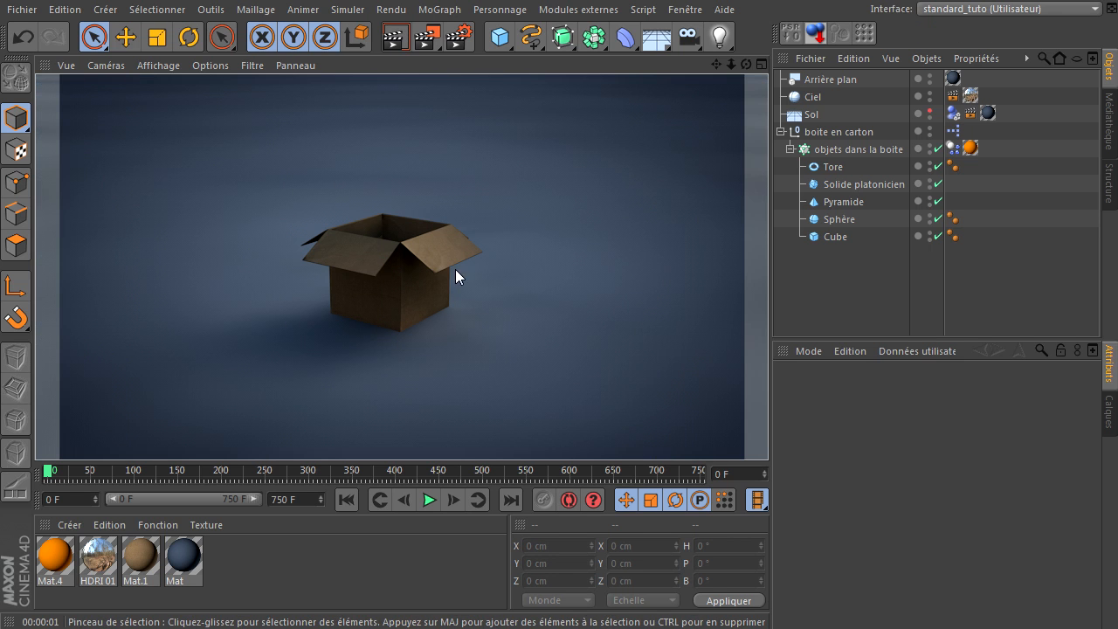
- Select the boite en carton object and show only its Reglage settings, including the four Couvercle values
click(852, 133)
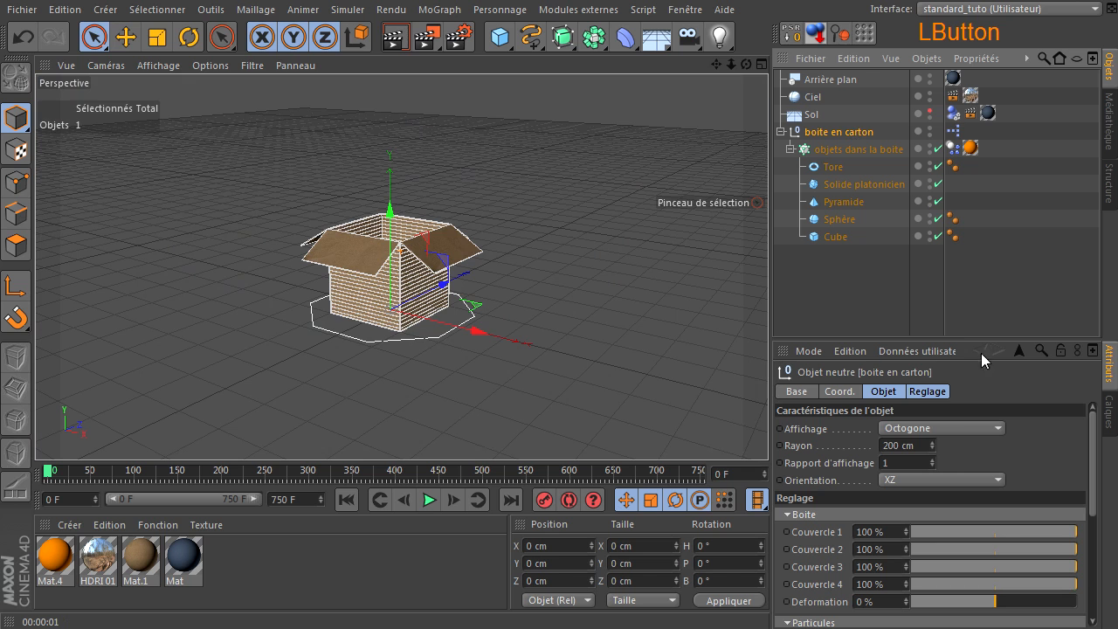
drag(963, 340, 966, 261)
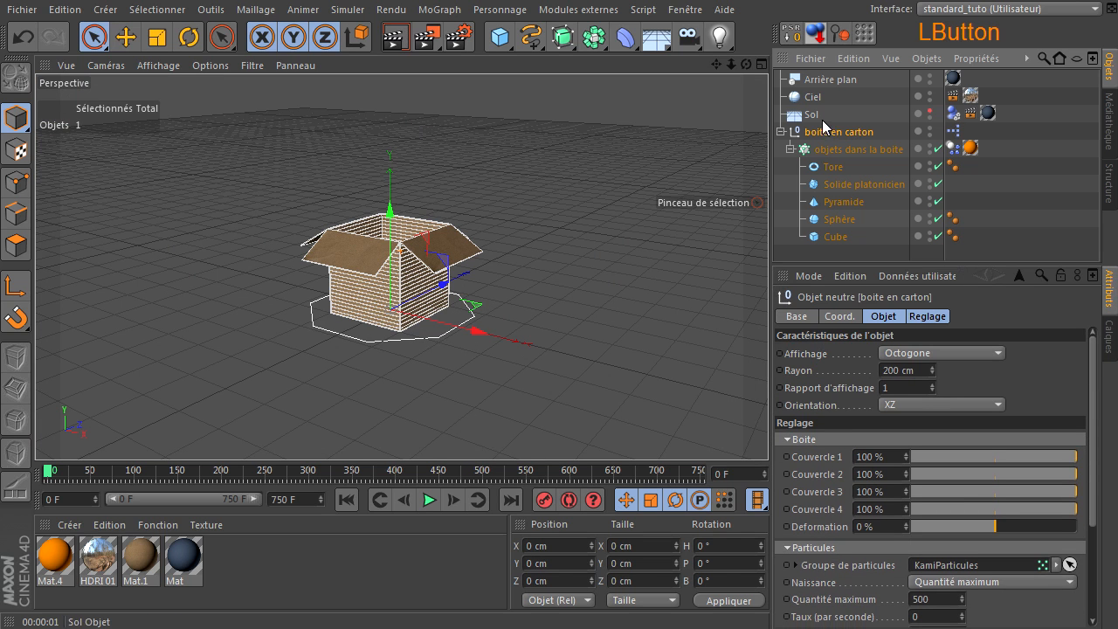
click(933, 317)
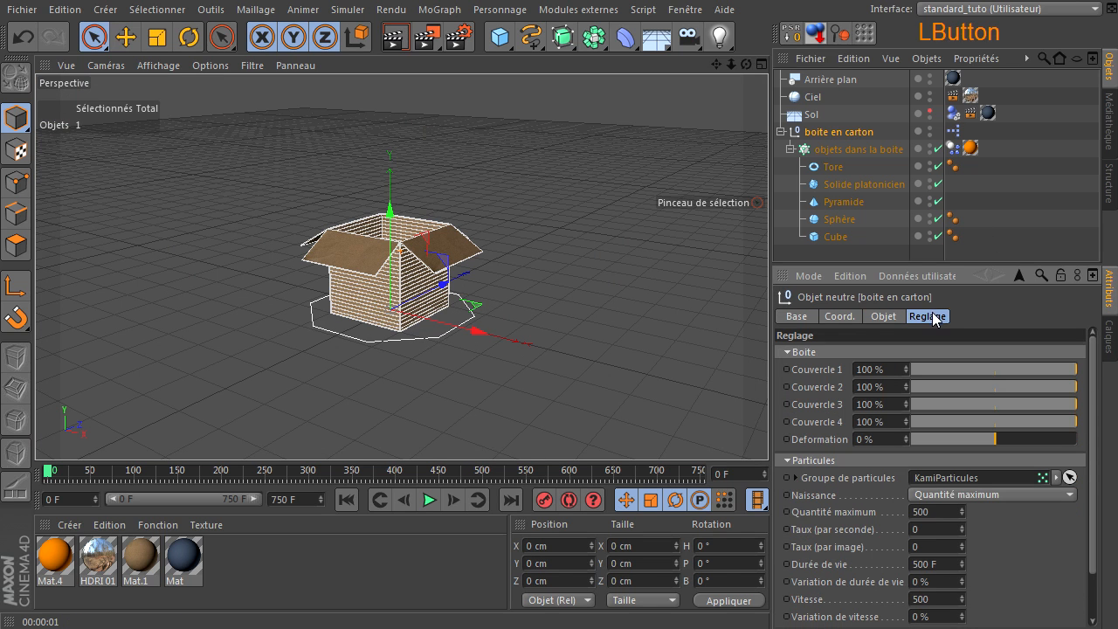
drag(1053, 370, 1091, 430)
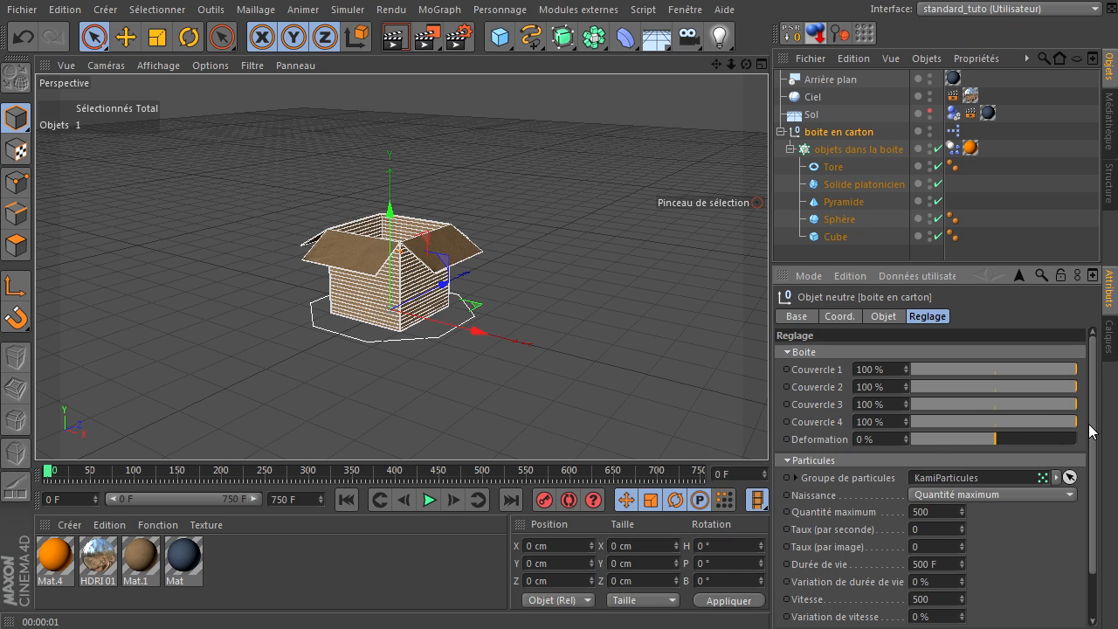
- Try a Deformation of 4 % on the cardboard box, then reset it to 0 %
mouse_move(994, 438)
mouse_down()
mouse_move(1008, 439)
mouse_move(986, 439)
mouse_move(998, 440)
mouse_up()
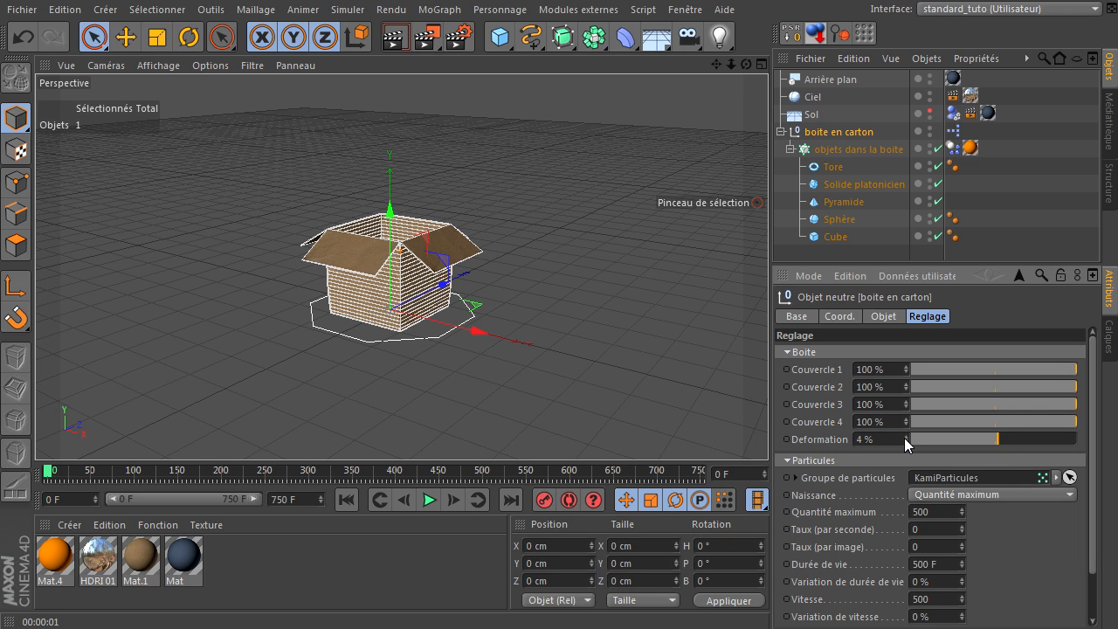
right_click(906, 438)
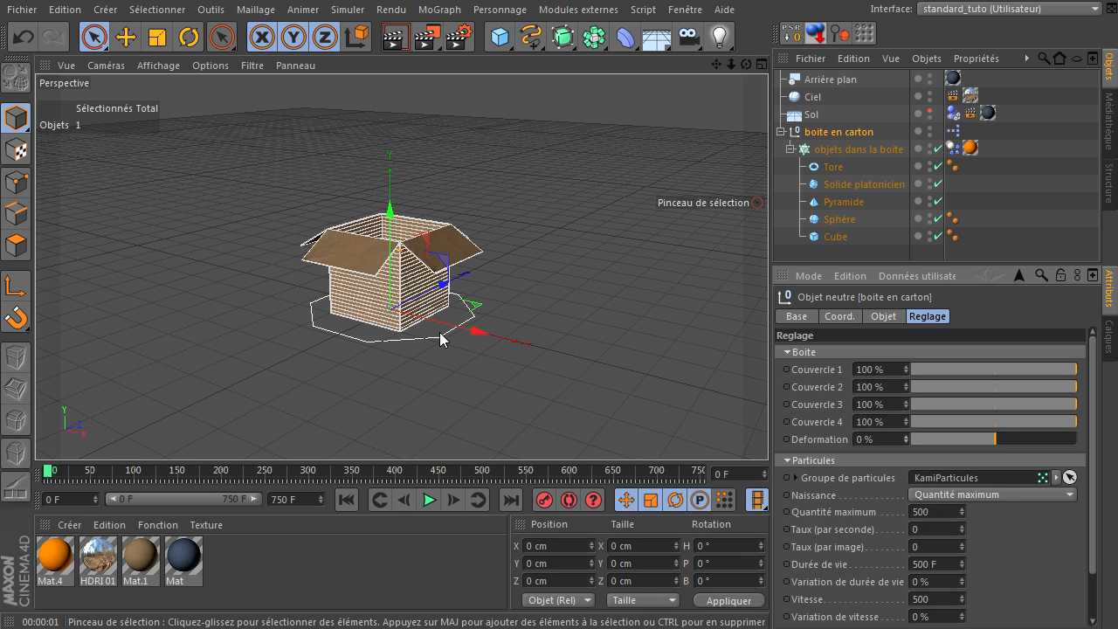
scroll(438, 328, up, 5)
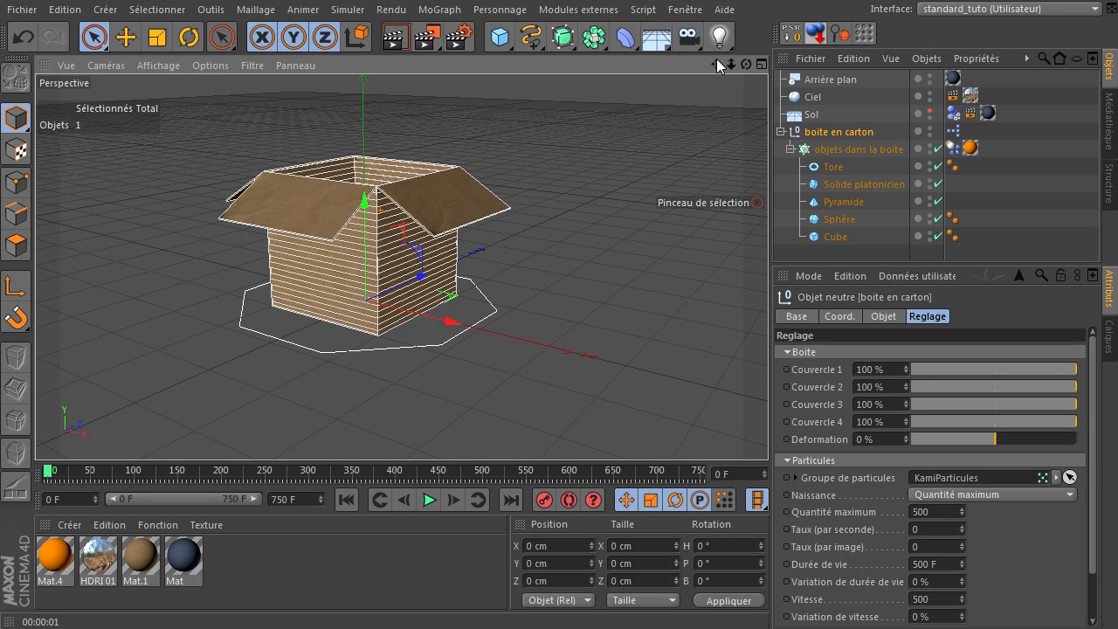
drag(716, 66, 768, 428)
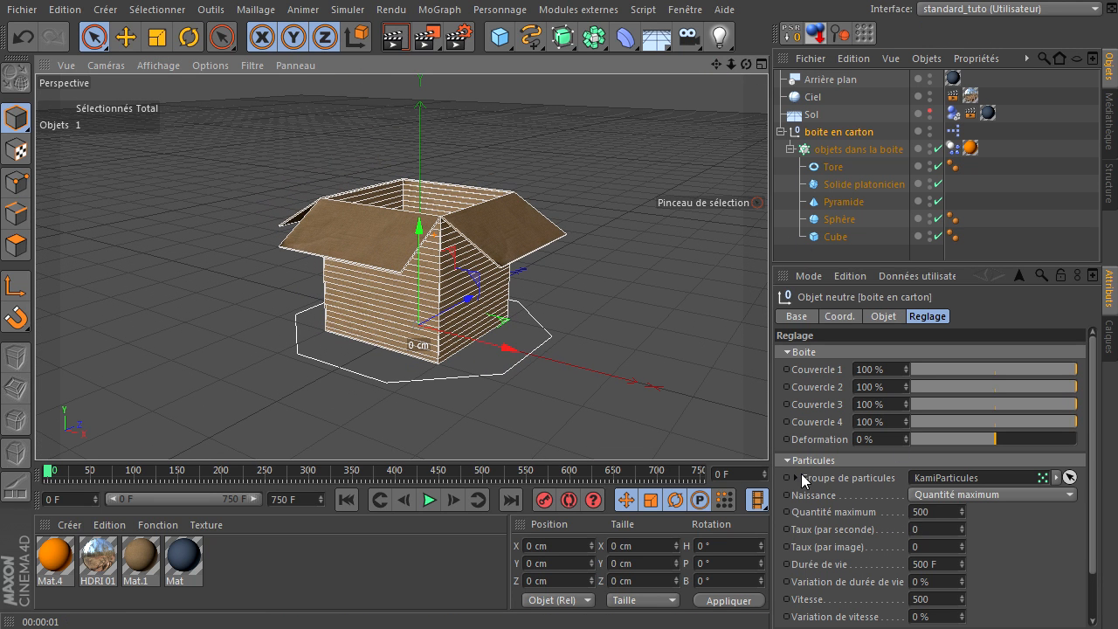
- Examine the Particules and Clones settings of the cardboard box
drag(985, 265, 986, 227)
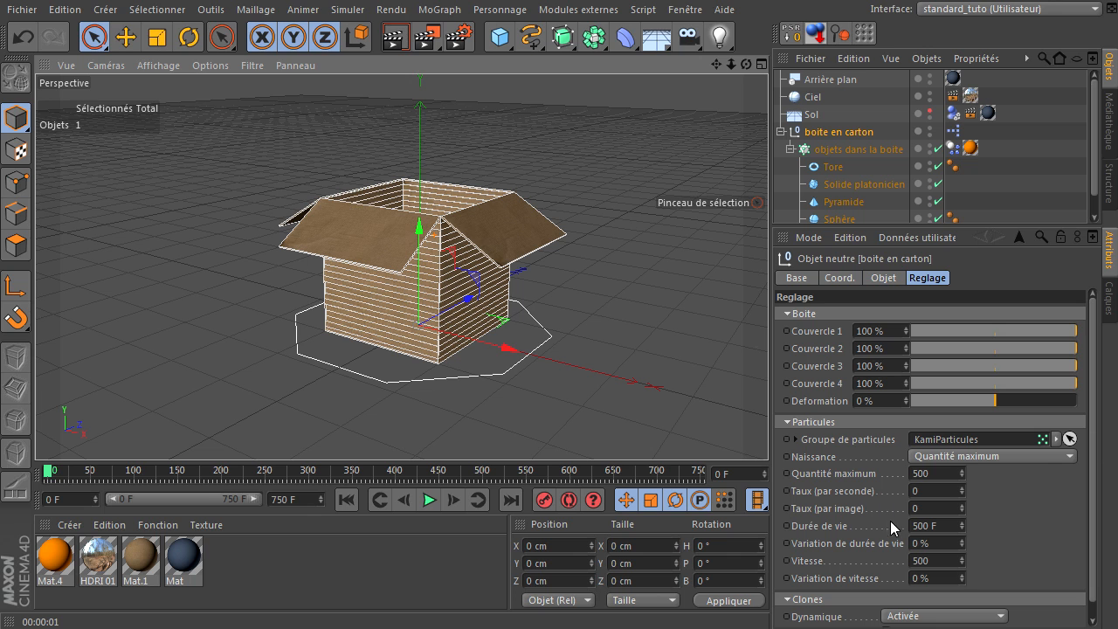
drag(1098, 477, 1098, 495)
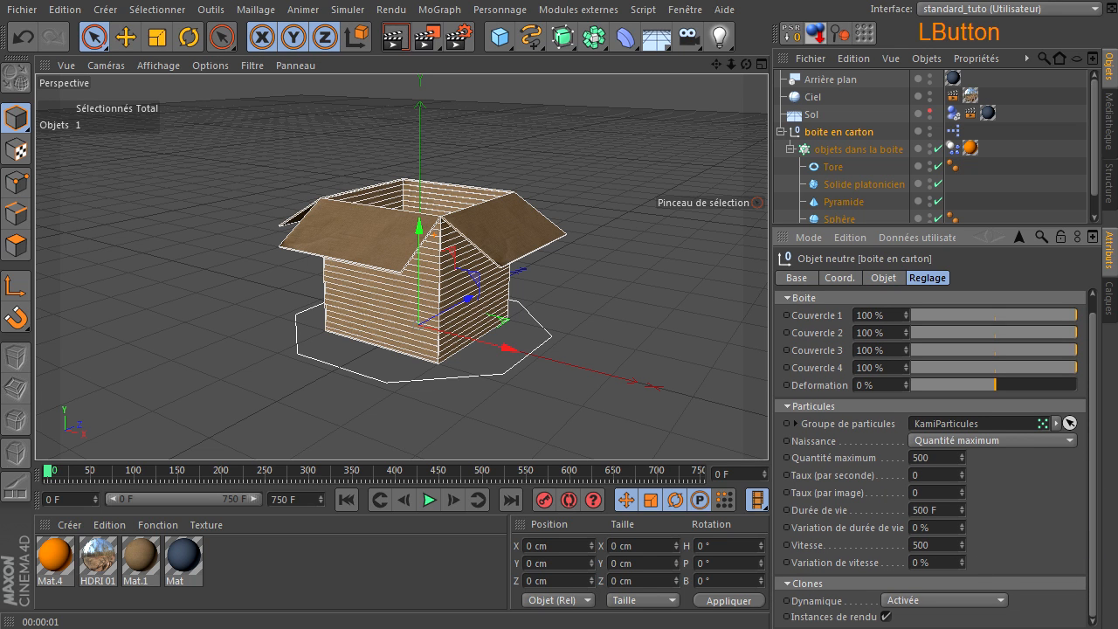
drag(1098, 387, 1098, 371)
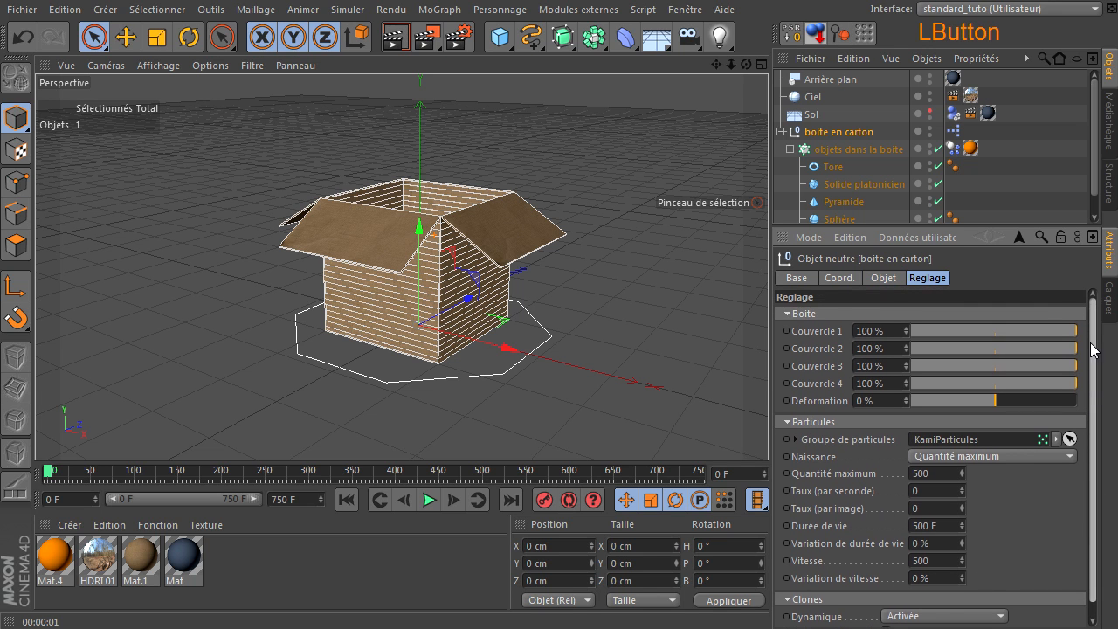
drag(877, 226, 880, 285)
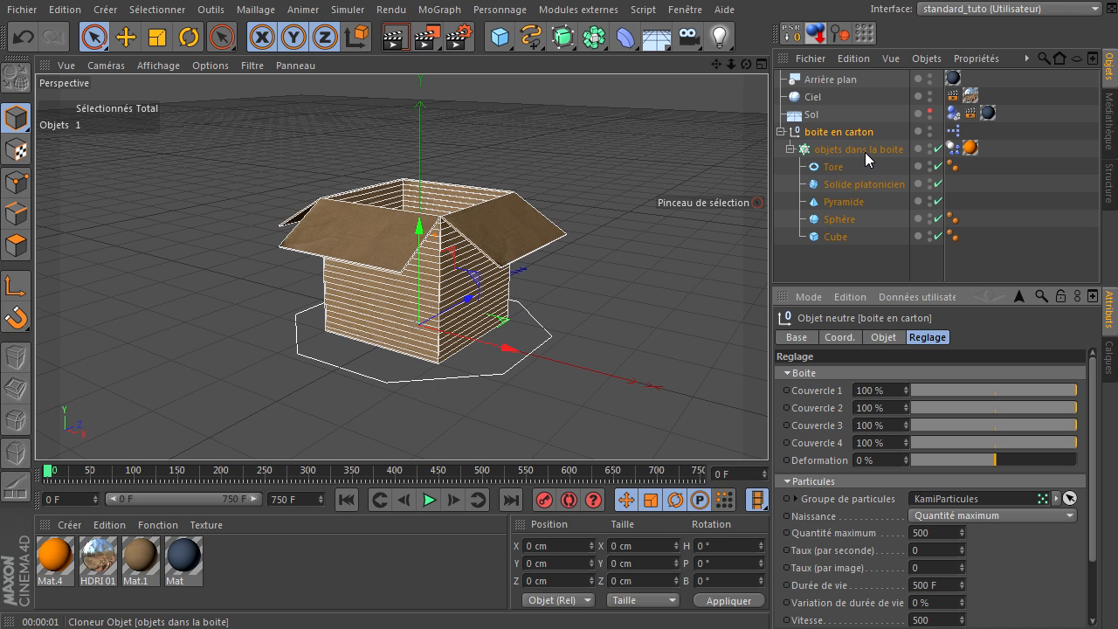
- Play the box animation from frame 0 and stop it after the objects have burst out
scroll(511, 361, down, 3)
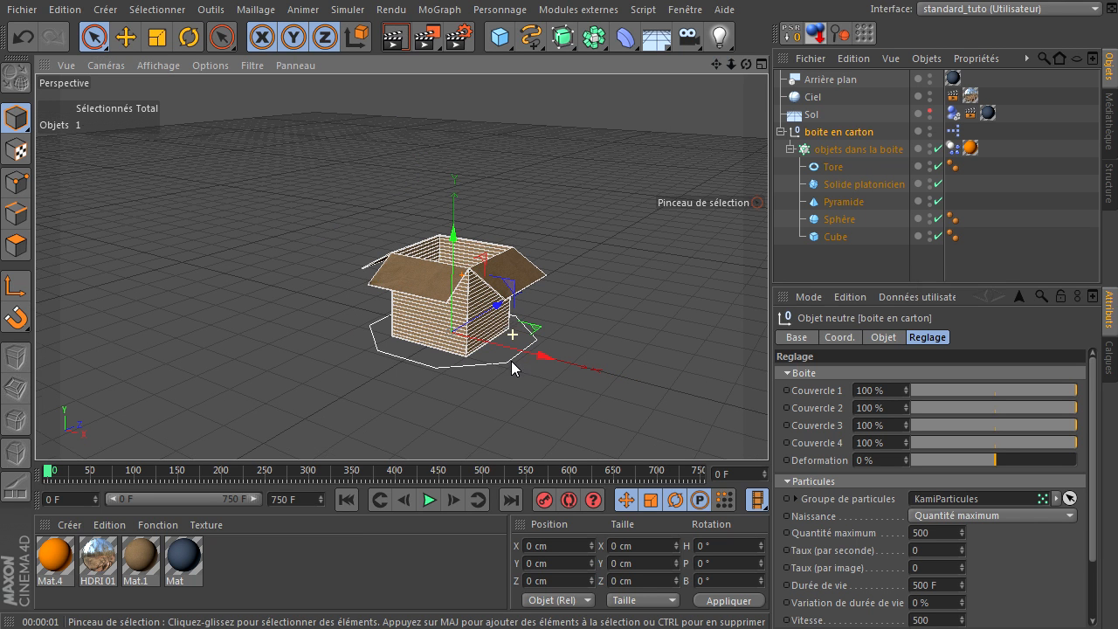
click(430, 500)
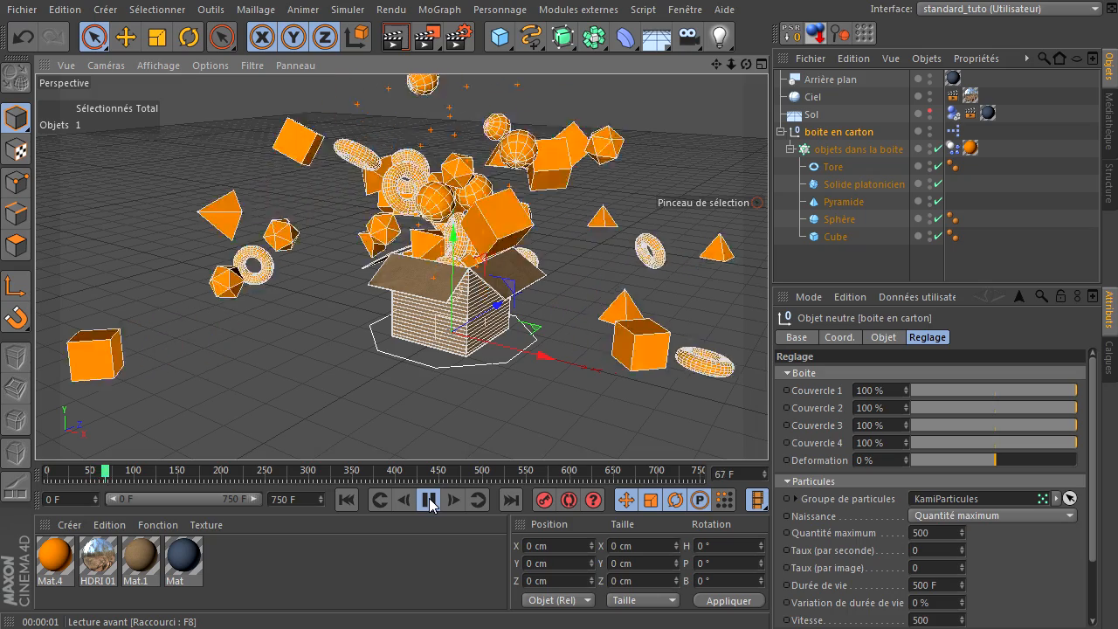
click(429, 500)
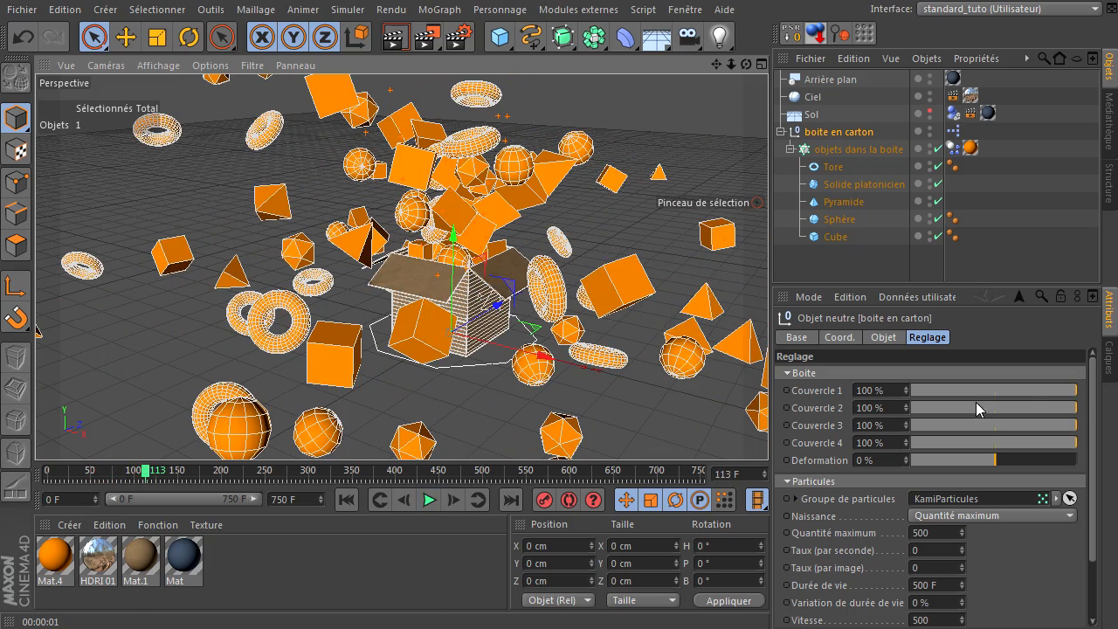
- Set the clones' Dynamique option to Désactivée and replay the animation from the first frame
drag(1093, 399, 1092, 481)
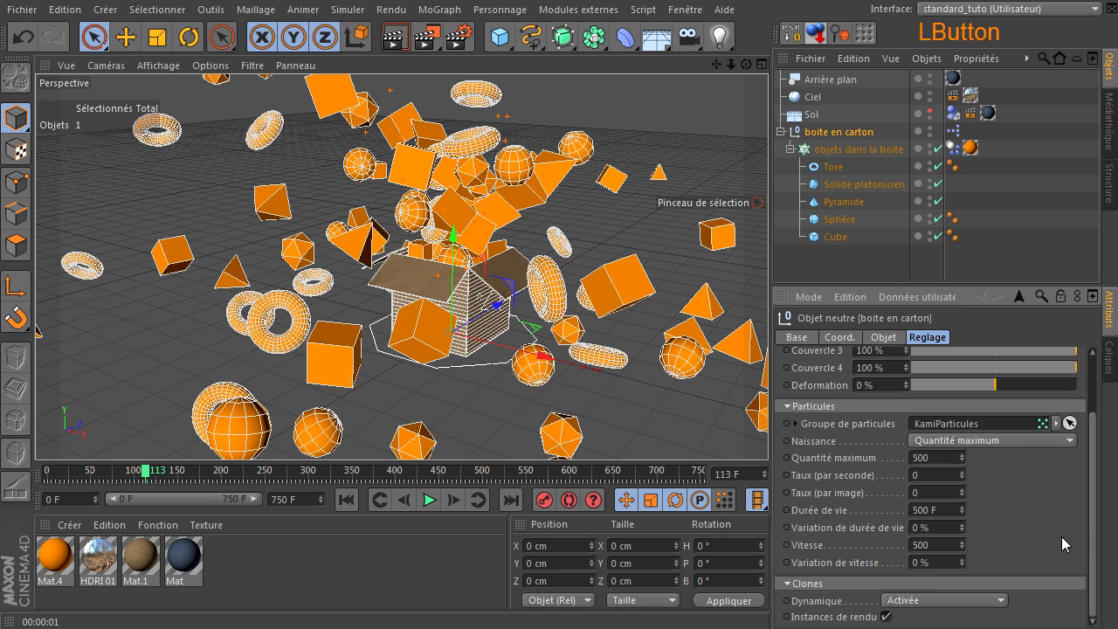
click(900, 602)
click(906, 619)
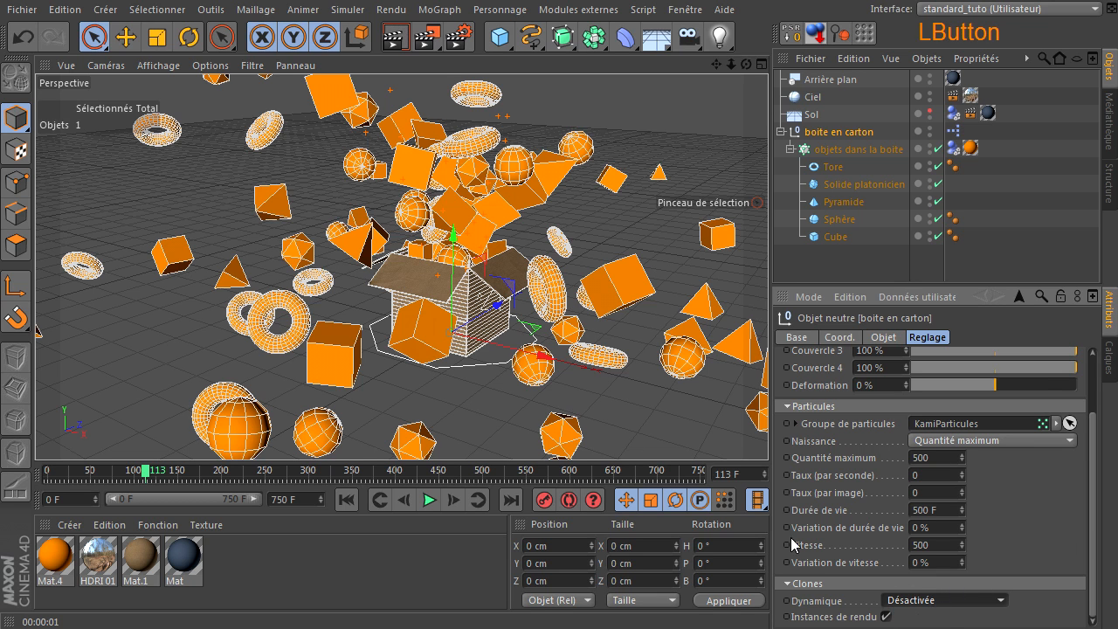
click(346, 499)
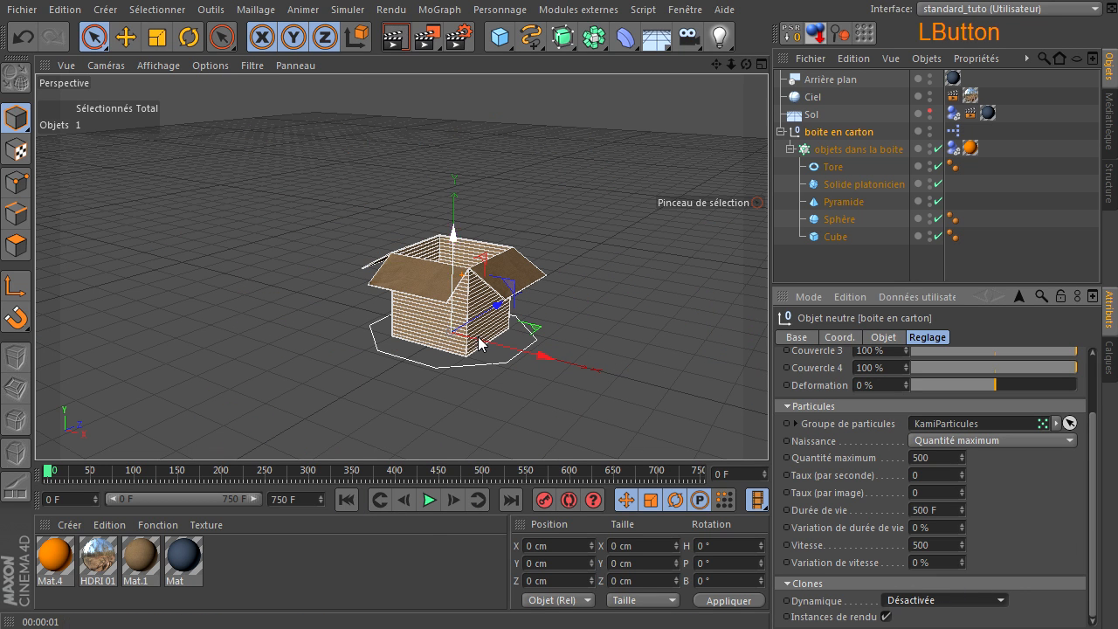
click(430, 501)
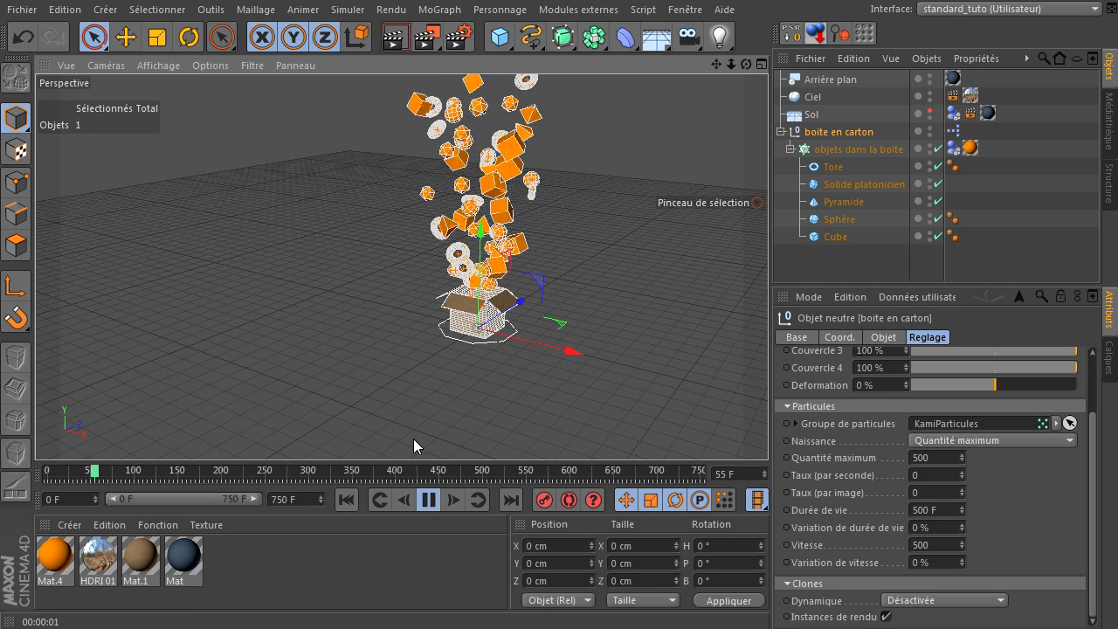
click(439, 498)
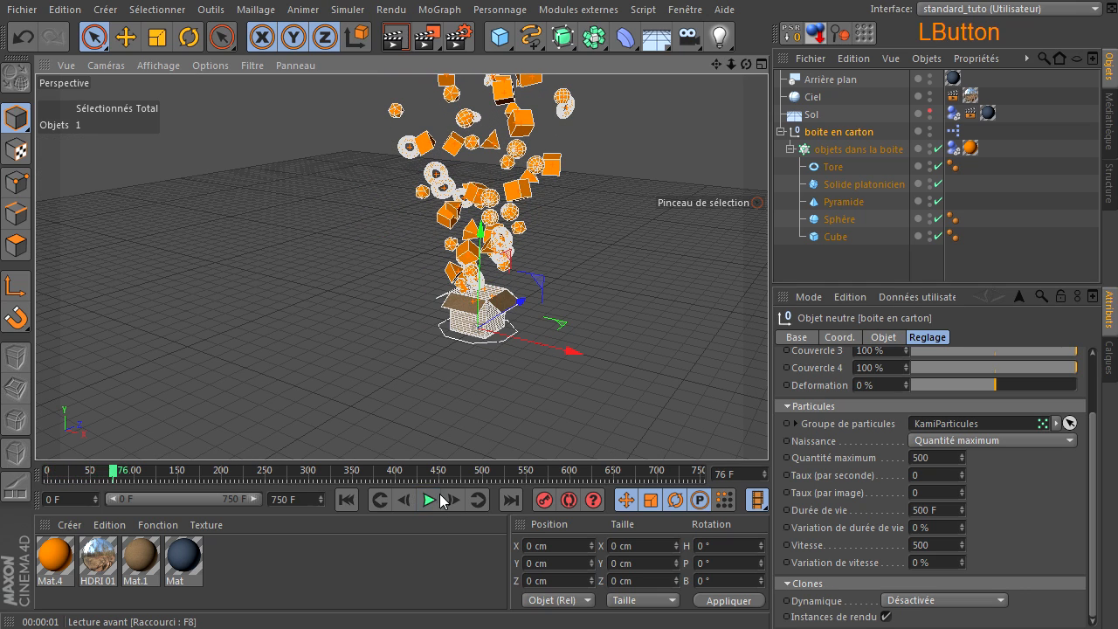
- Inspect the P Conduit node and the Remarques note in the XPresso setup of boite en carton, then close the editor
double_click(954, 132)
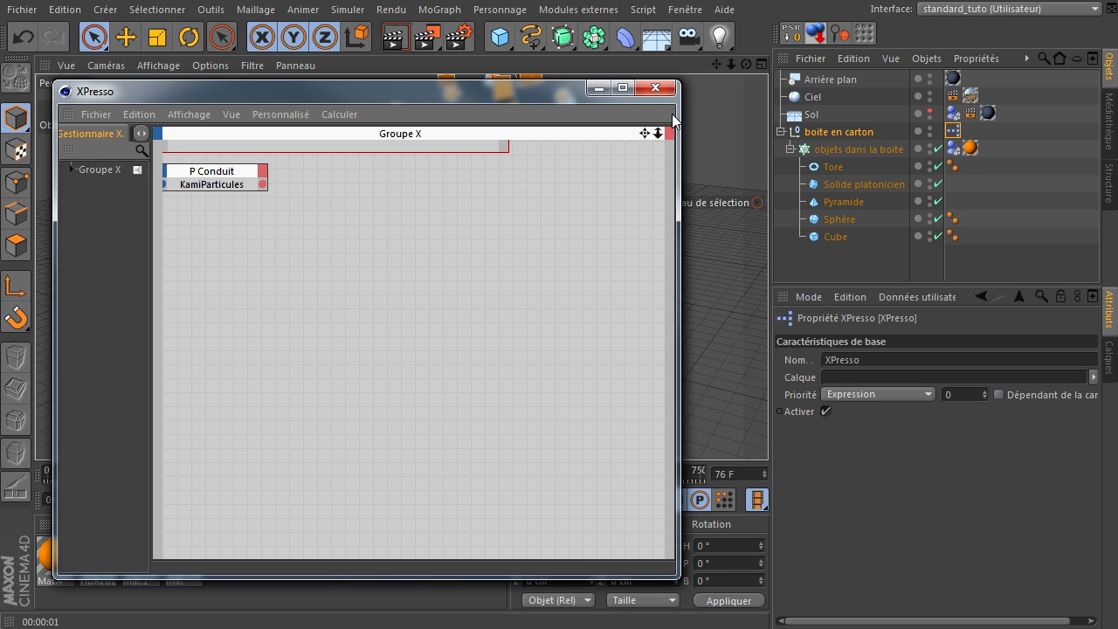
drag(645, 133, 763, 251)
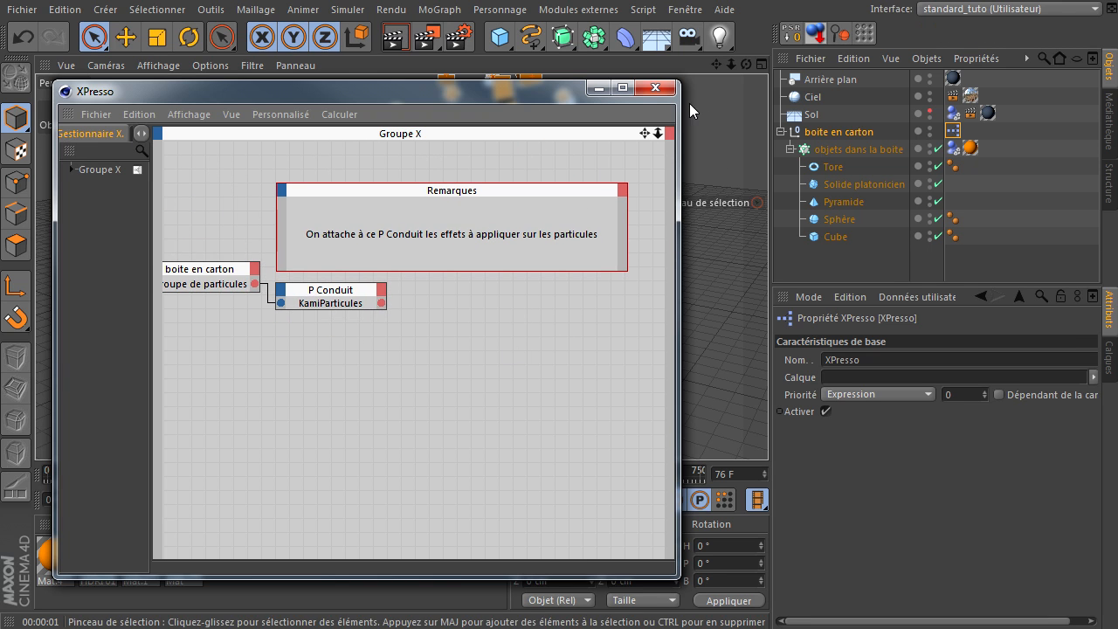
click(658, 86)
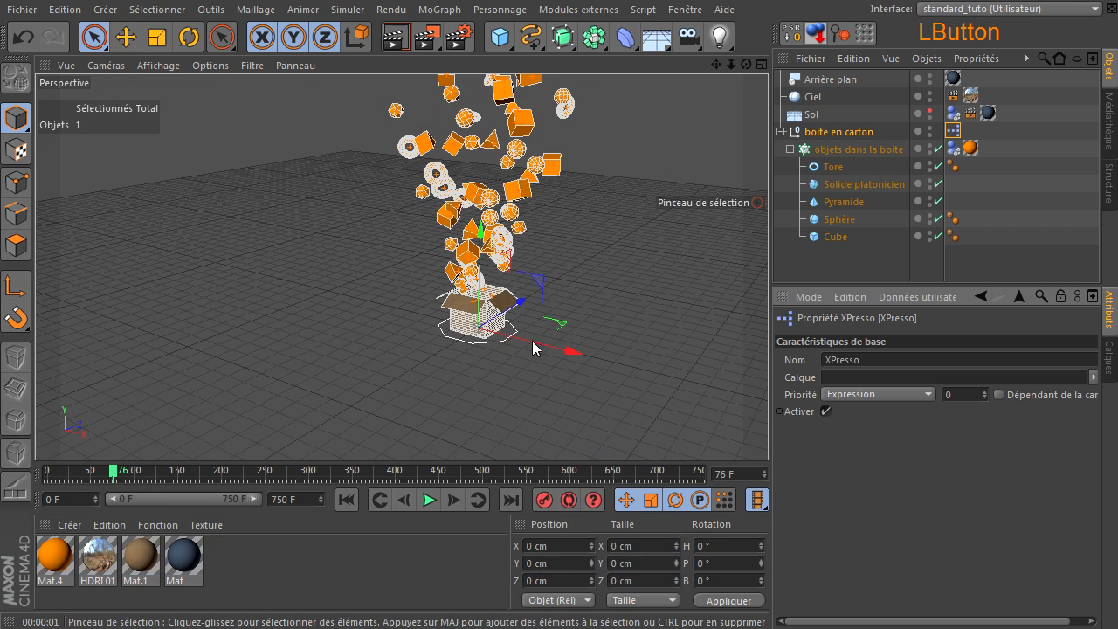
- Set the Dynamique option in the Clones settings of boite en carton back to Activée
click(869, 130)
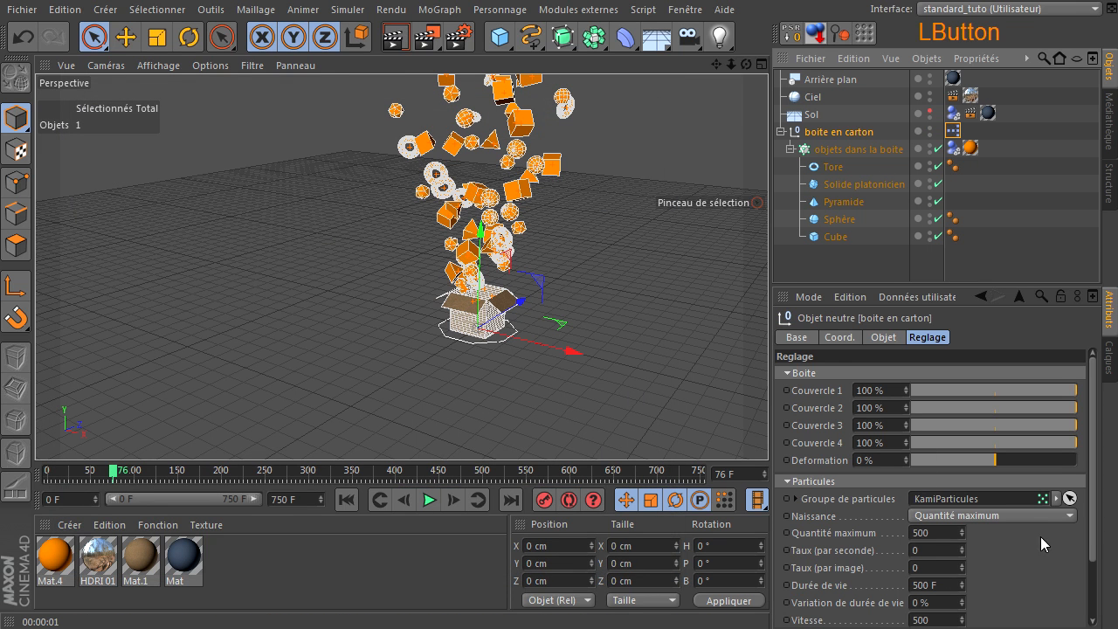
scroll(1041, 536, down, 3)
click(940, 601)
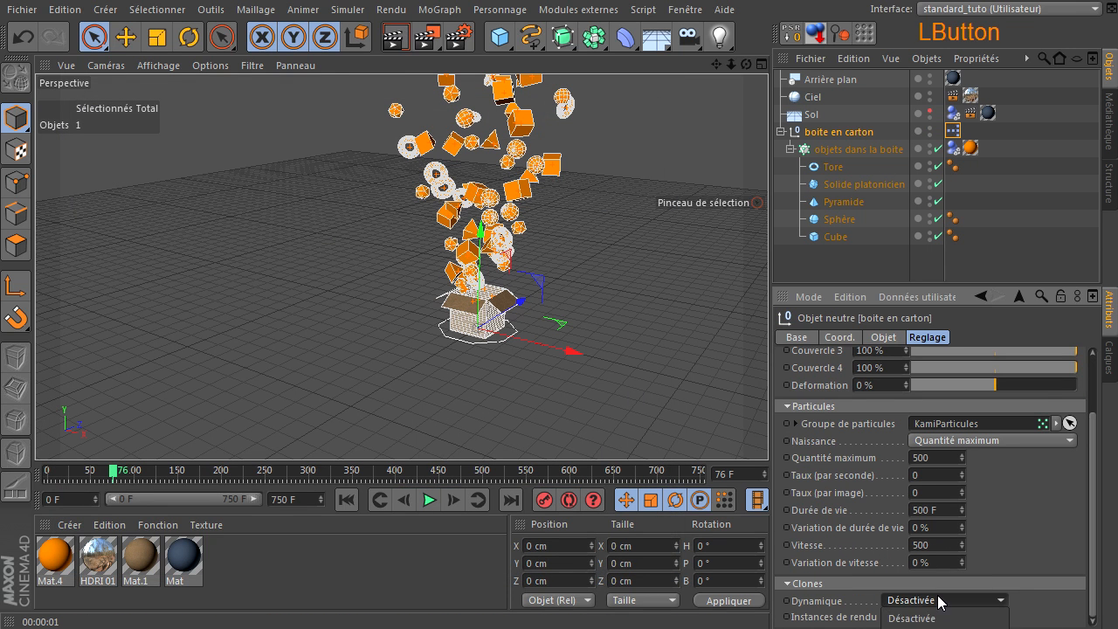
click(941, 612)
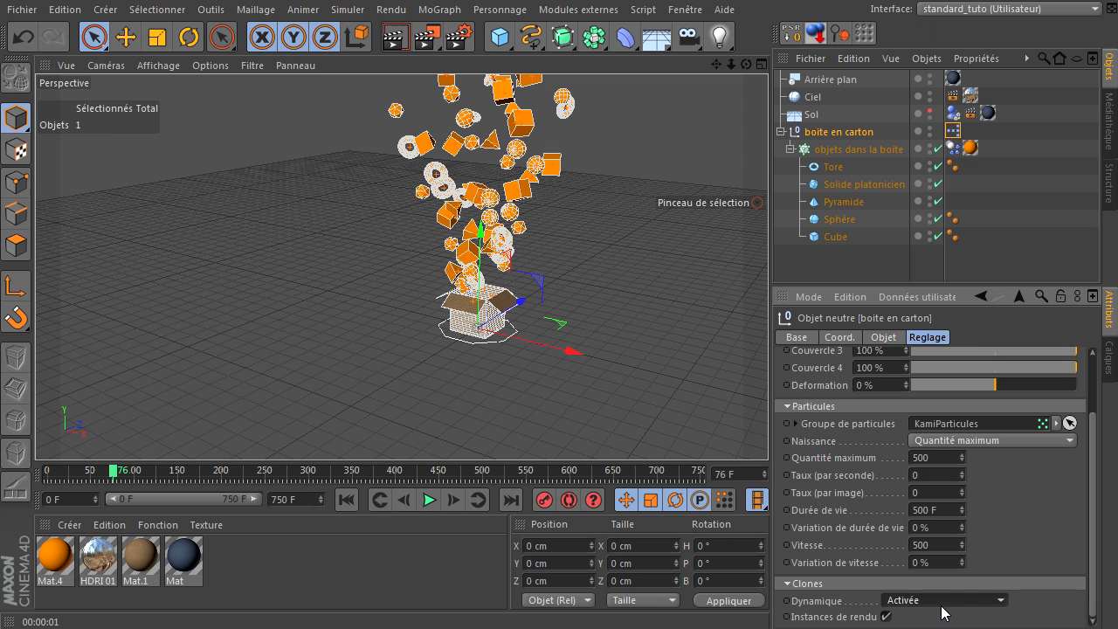
- Deselect the box, replay the animation from the first frame, stop it and examine the scattered objects up close
click(1017, 513)
click(867, 258)
click(347, 499)
click(429, 500)
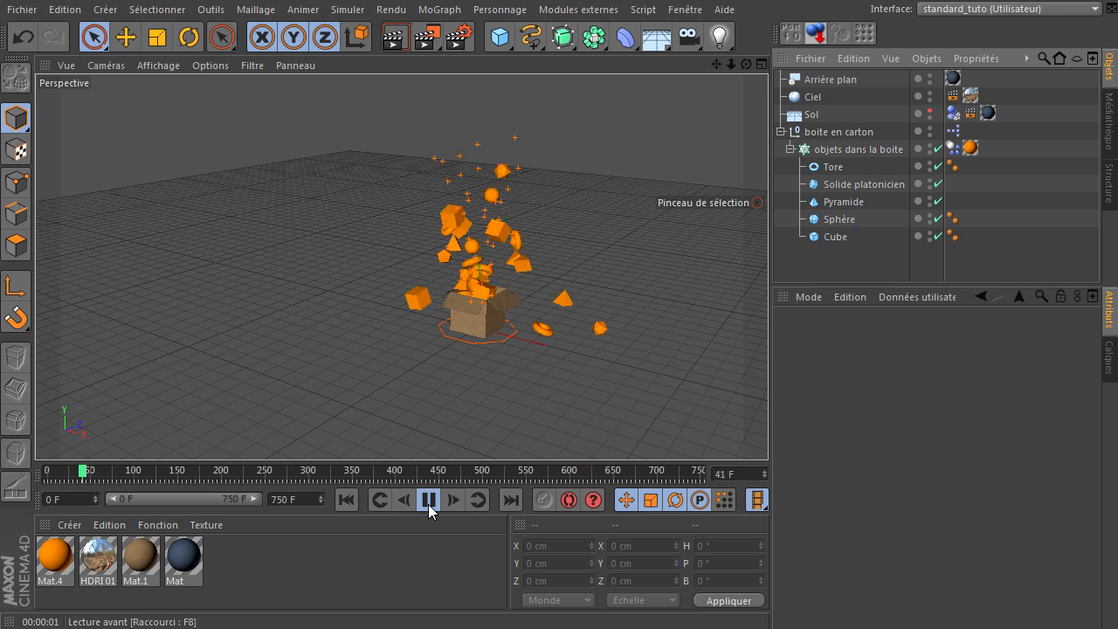
click(429, 500)
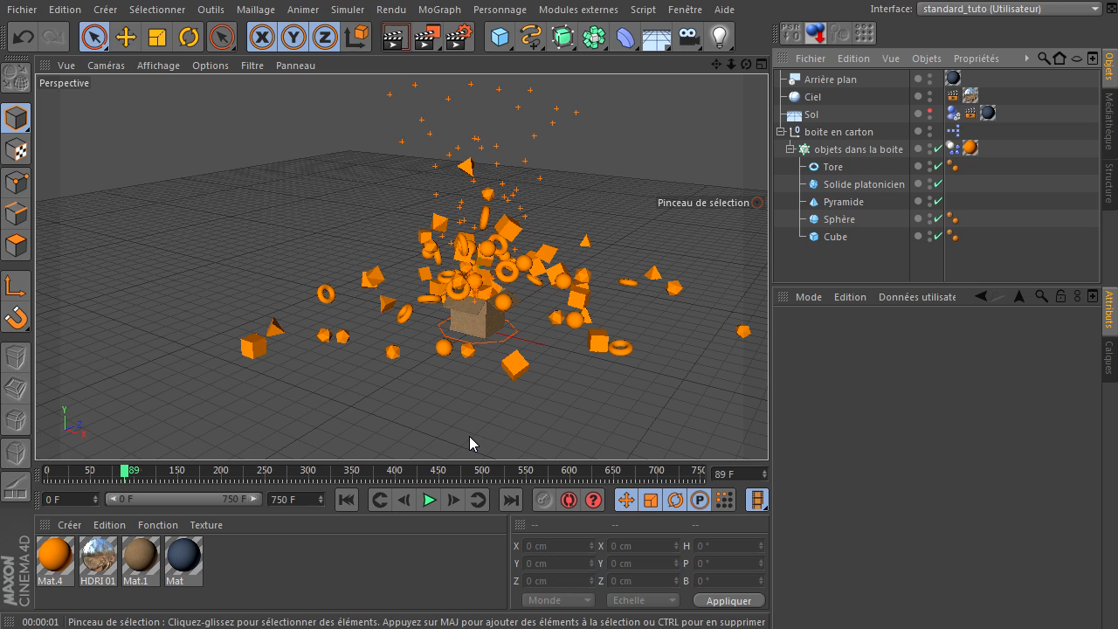
drag(732, 64, 786, 64)
drag(716, 64, 797, 454)
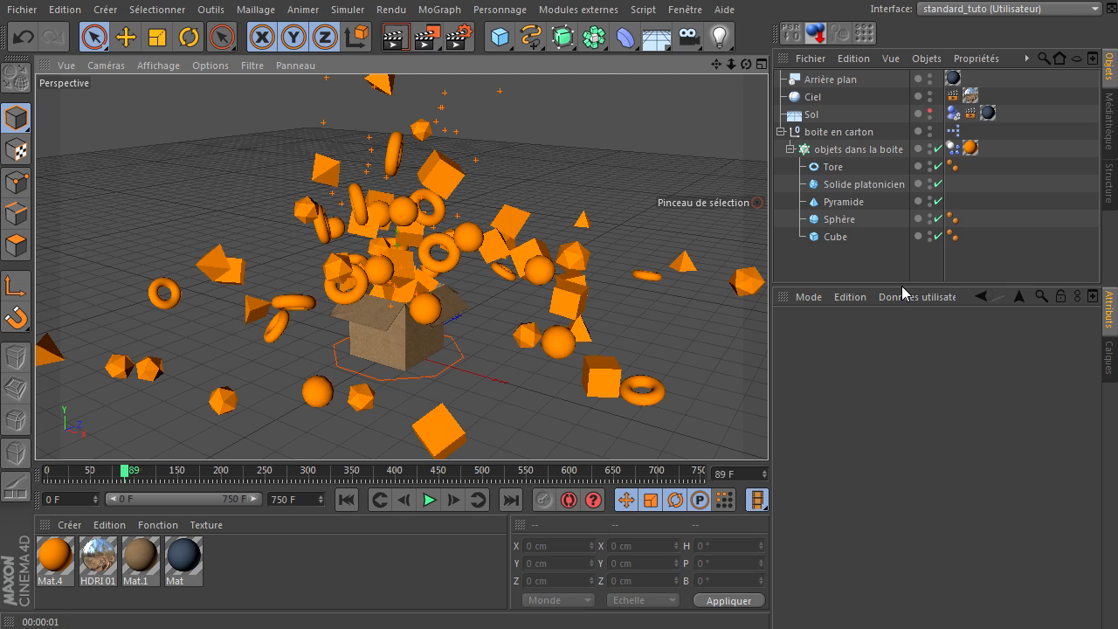
- Enlarge the object list, select boite en carton and show the scene's layers
drag(910, 288, 911, 382)
click(805, 131)
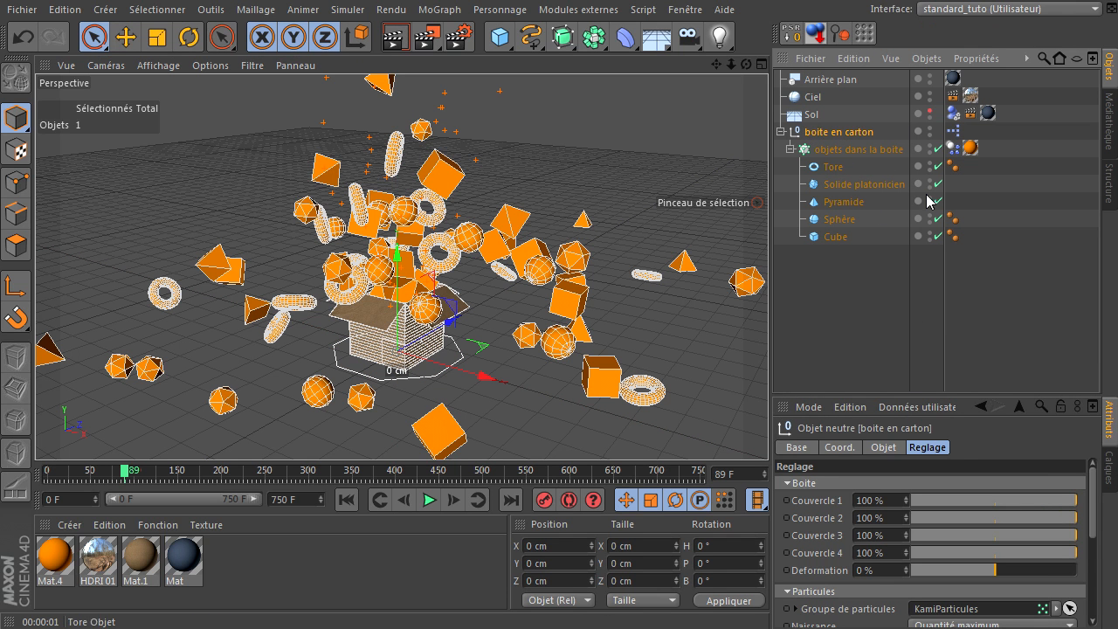
click(1109, 485)
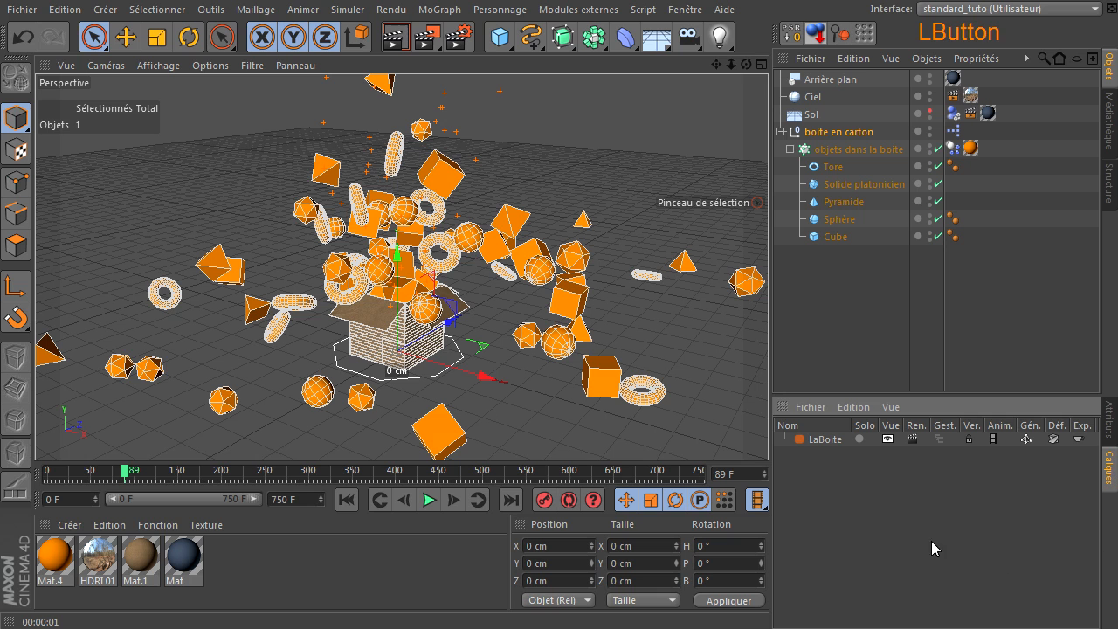
- Show the hidden objects of the LaBoite layer in the object list, look through the hierarchy and hide them again
click(939, 442)
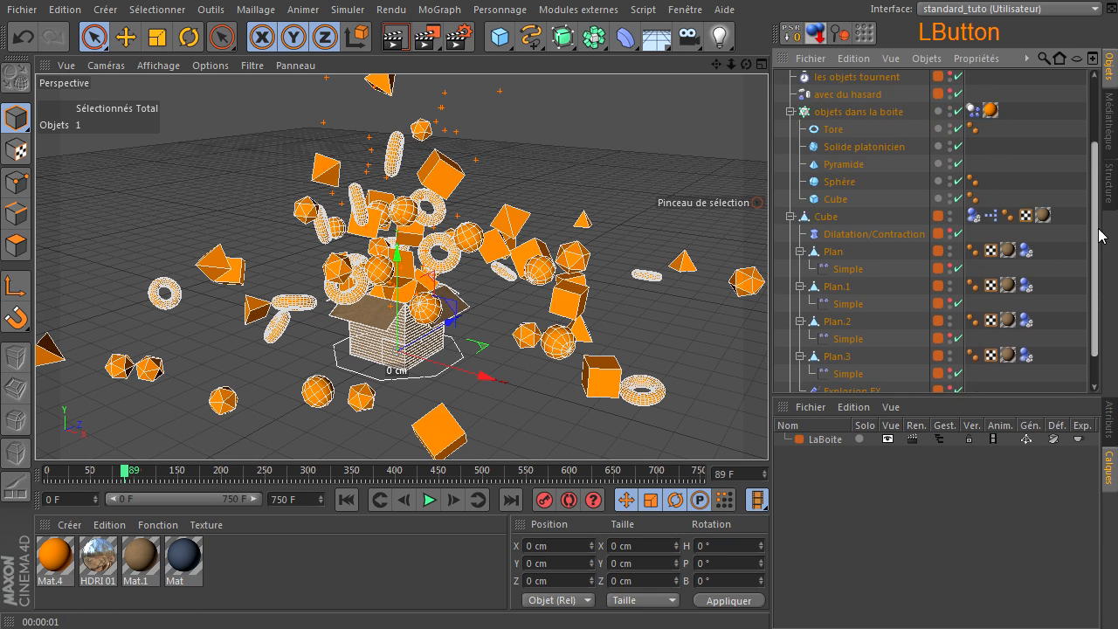
scroll(838, 174, down, 5)
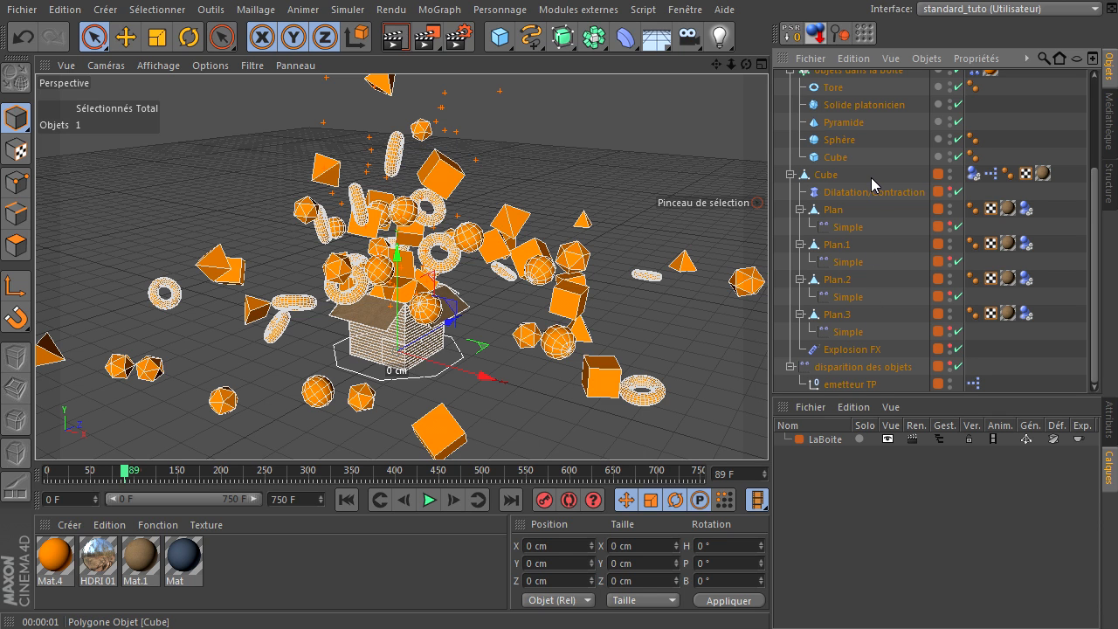
scroll(854, 253, up, 5)
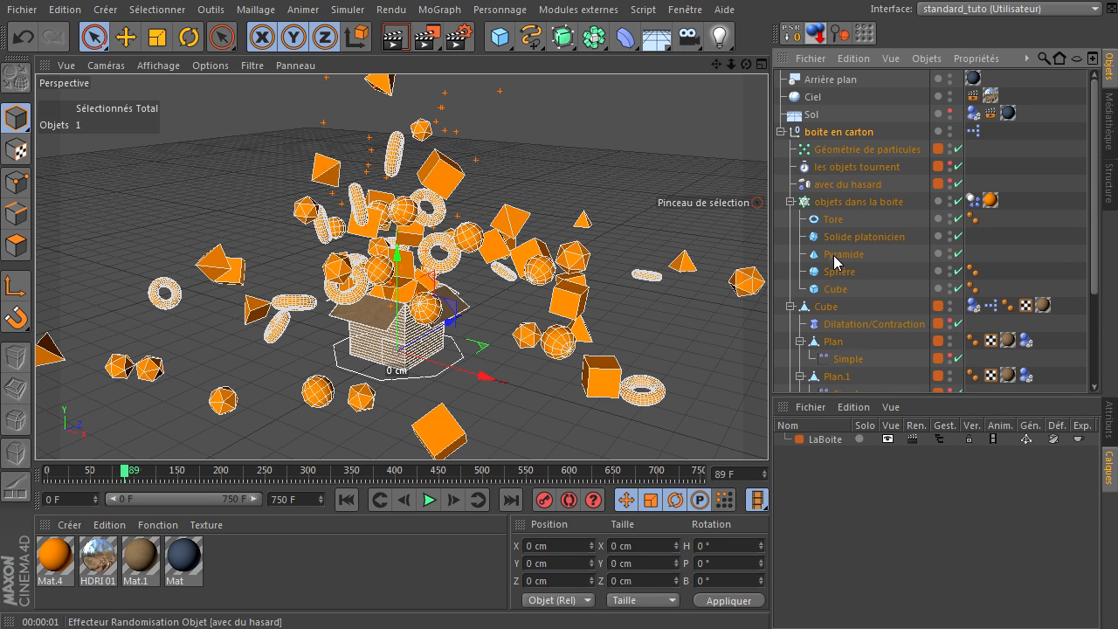
click(941, 438)
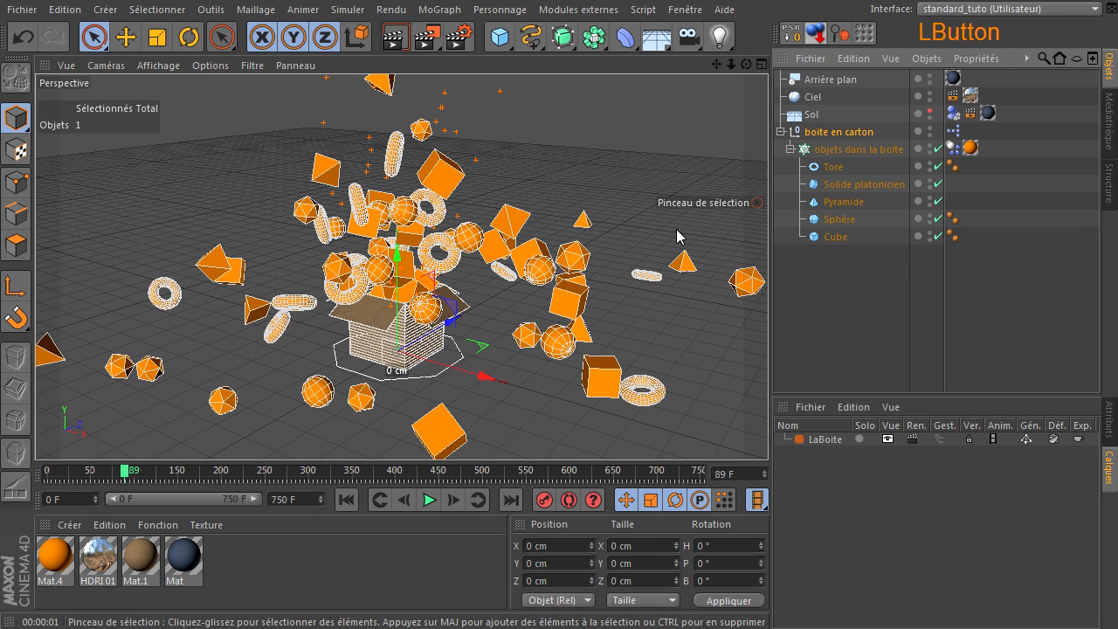
- Preview the render of the perspective view, rewind the animation to the first frame and deselect everything
click(394, 37)
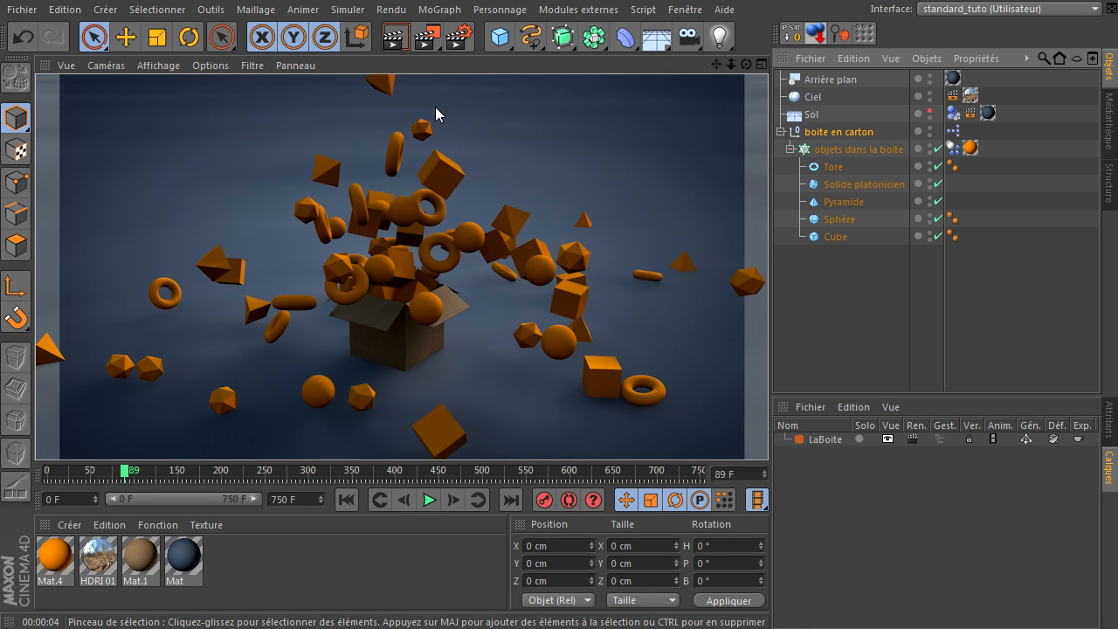
click(837, 167)
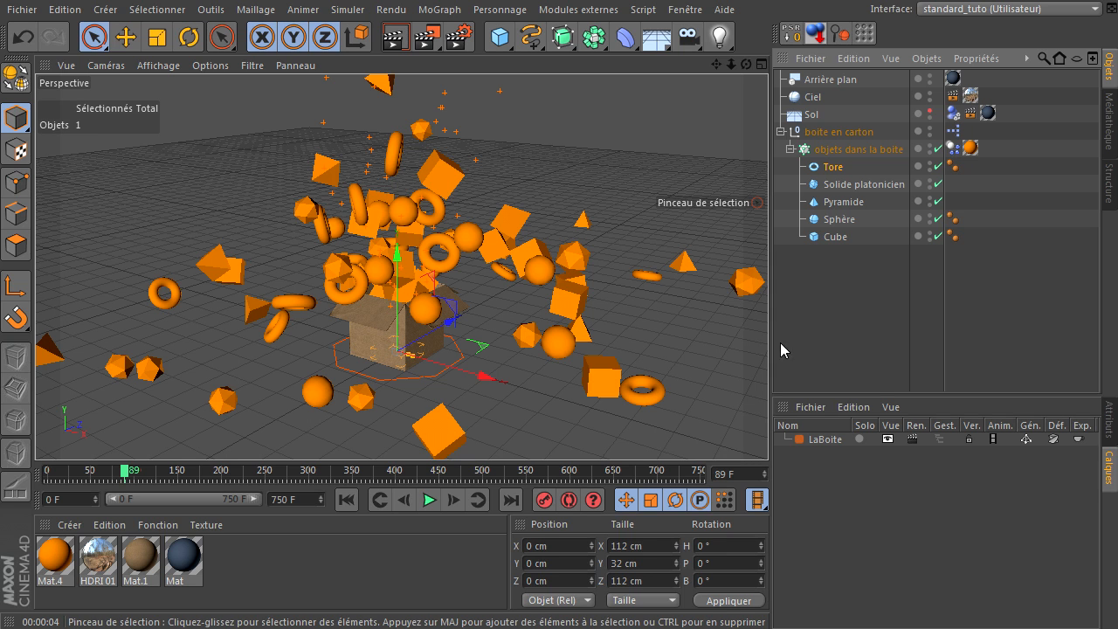
click(338, 499)
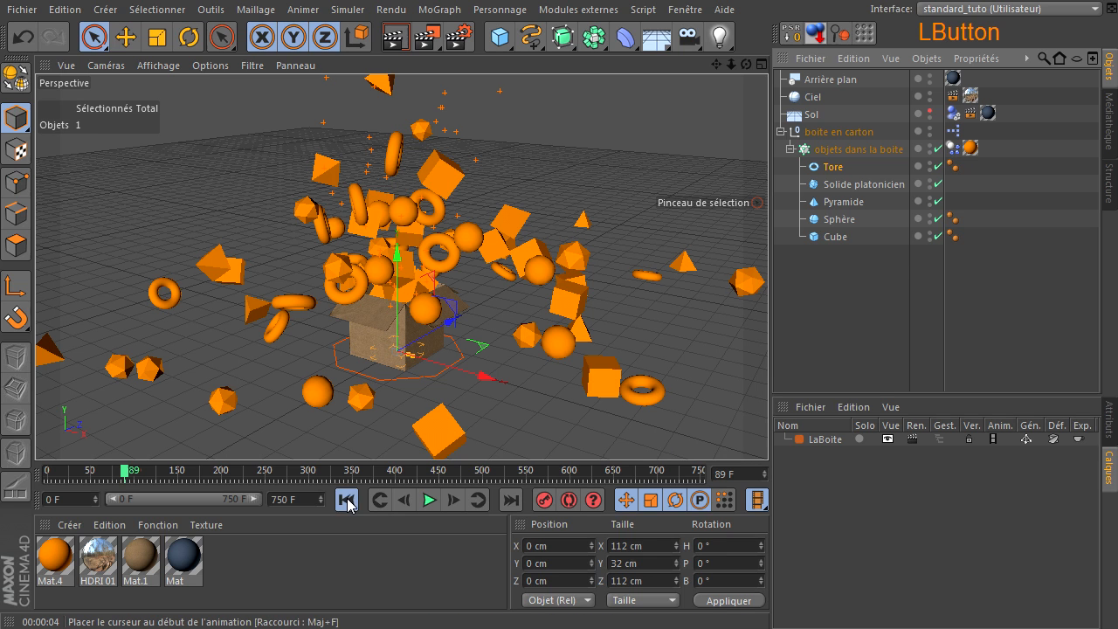
click(622, 279)
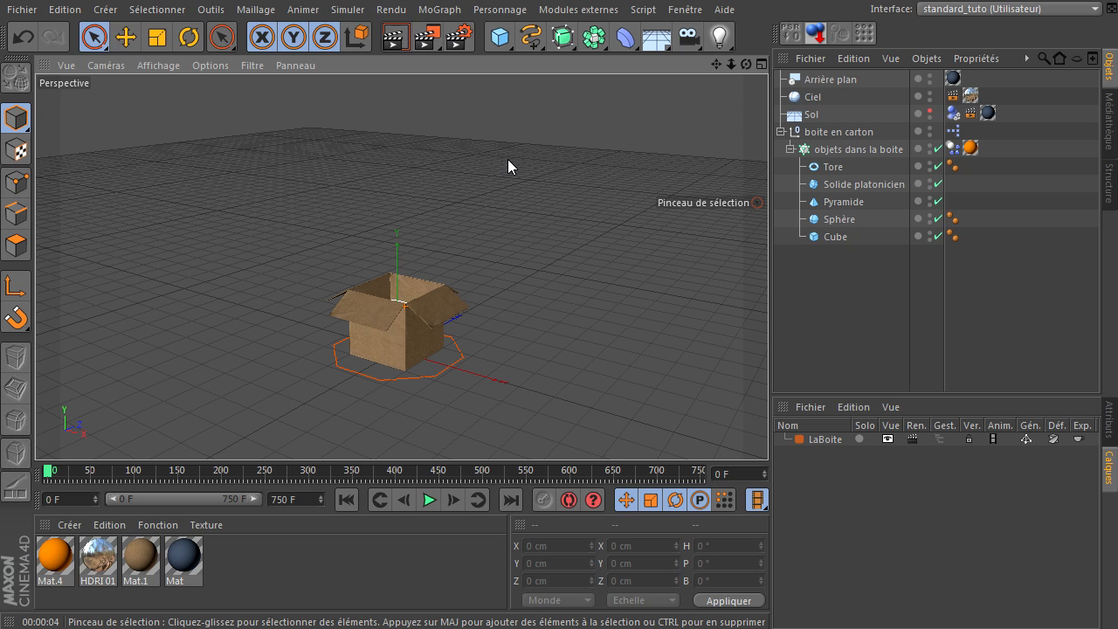
- Switch from the finished box scene to the empty project
key(v)
mouse_move(503, 199)
click(509, 219)
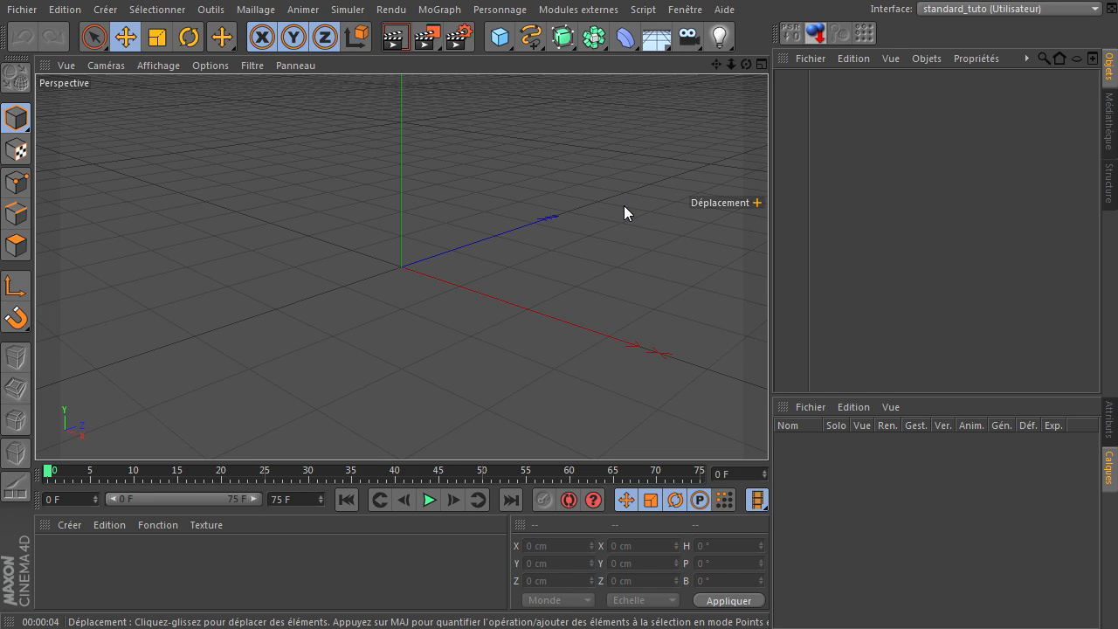
- Add a cube primitive at the scene origin and display its attributes
mouse_move(716, 64)
mouse_down()
mouse_move(768, 428)
mouse_move(721, 61)
mouse_up()
drag(734, 61, 768, 428)
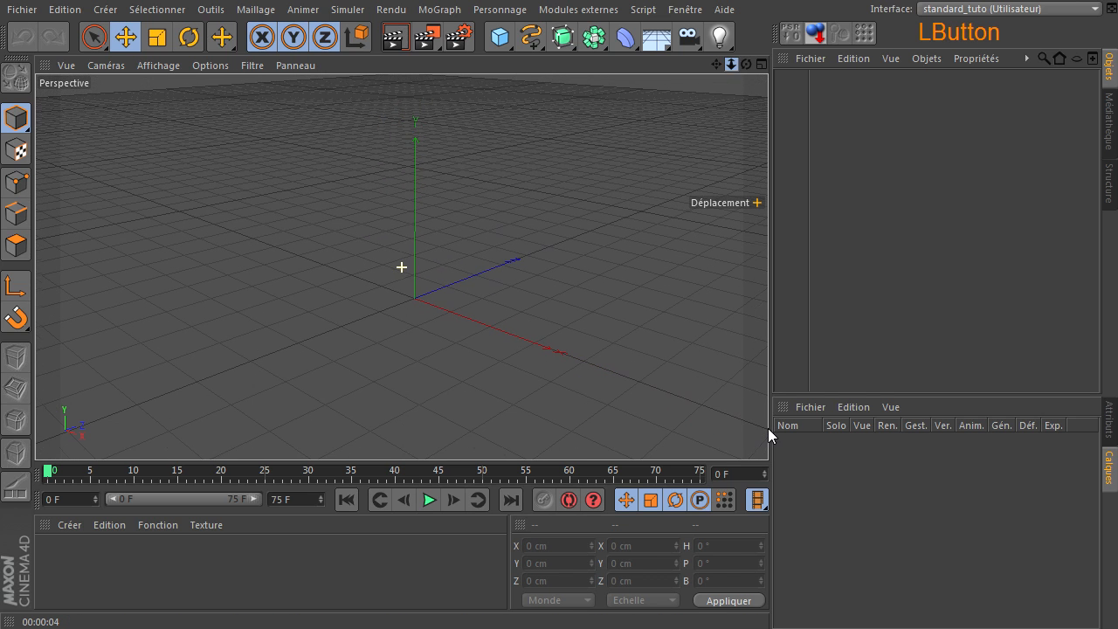
click(500, 36)
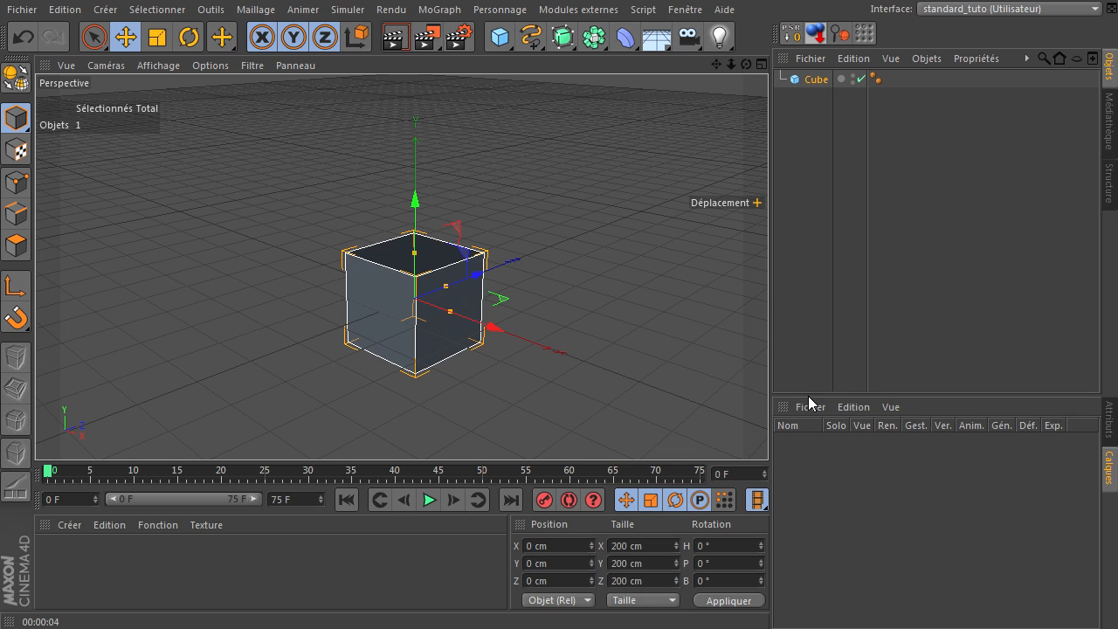
drag(811, 402, 820, 307)
click(1108, 337)
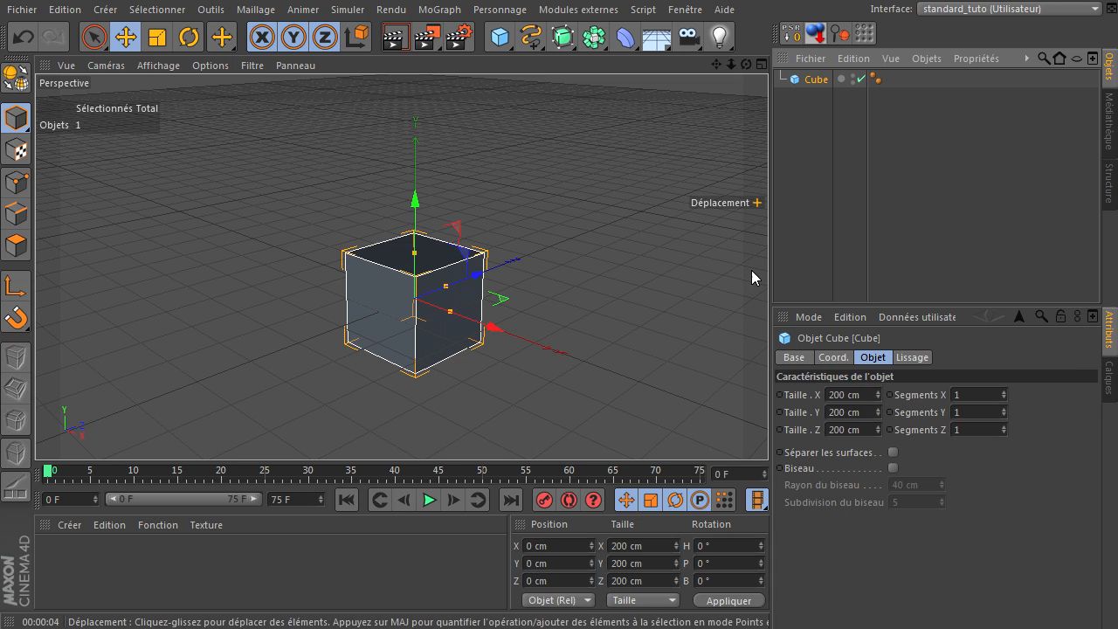
- Set the animation's end to 250 frames and extend the preview range to the full duration
click(300, 499)
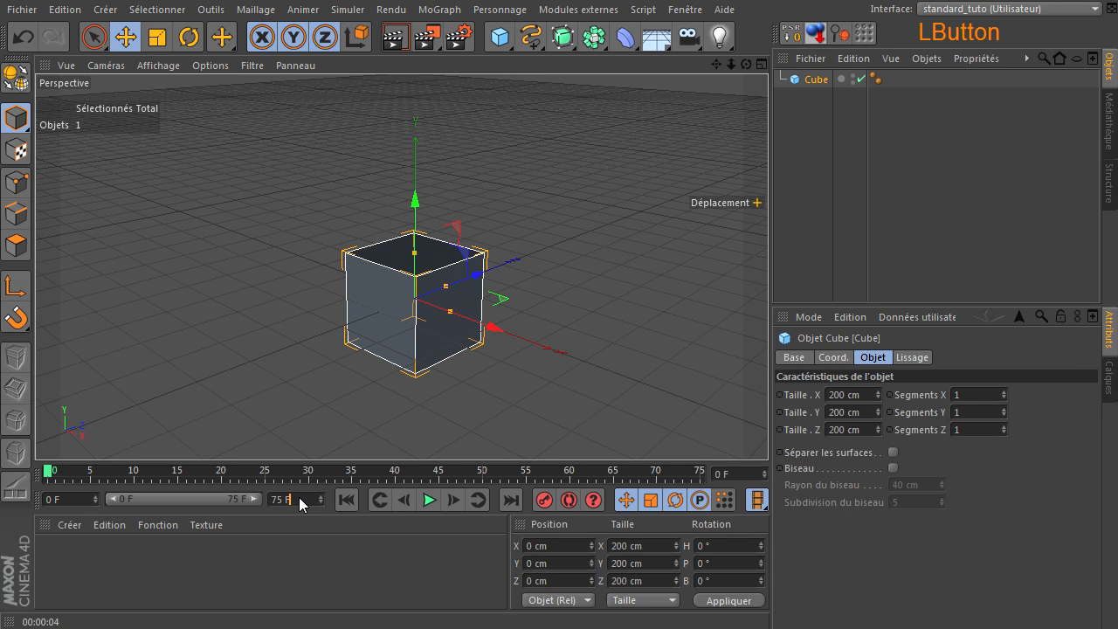
key(shift+Home)
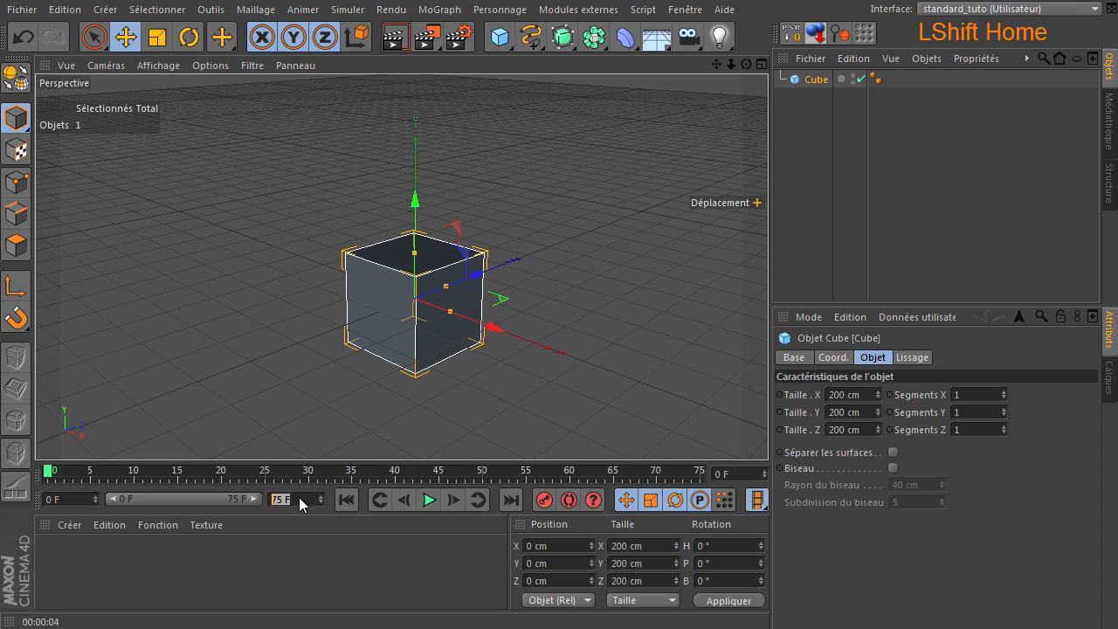
text(250)
key(Return)
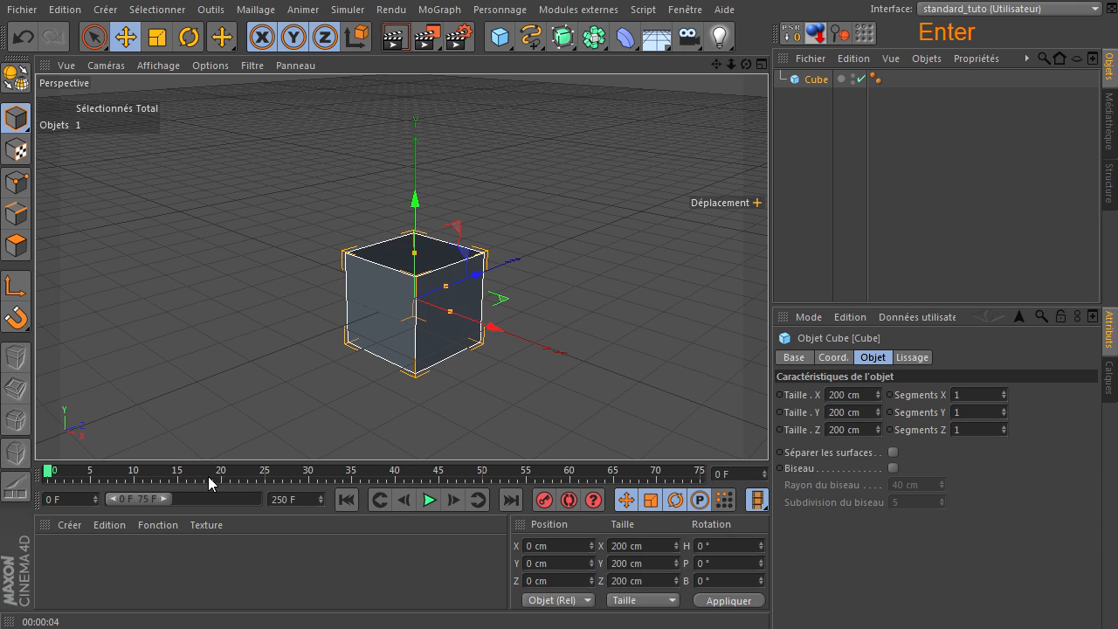
double_click(173, 497)
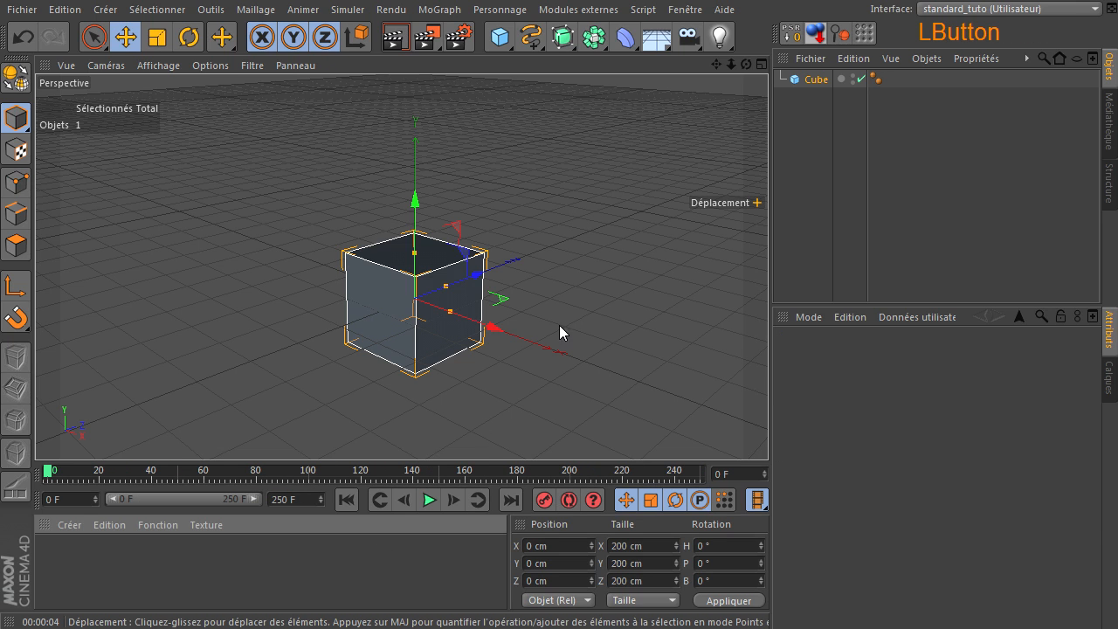
- Set the cube's Segments Y to 20
click(813, 82)
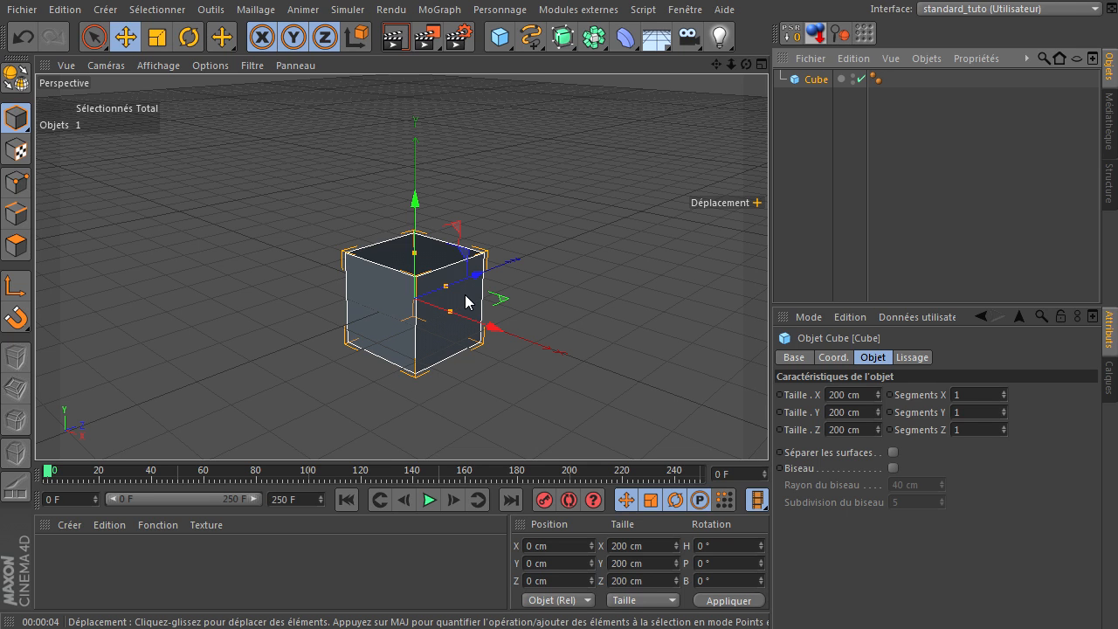
click(969, 407)
text(20)
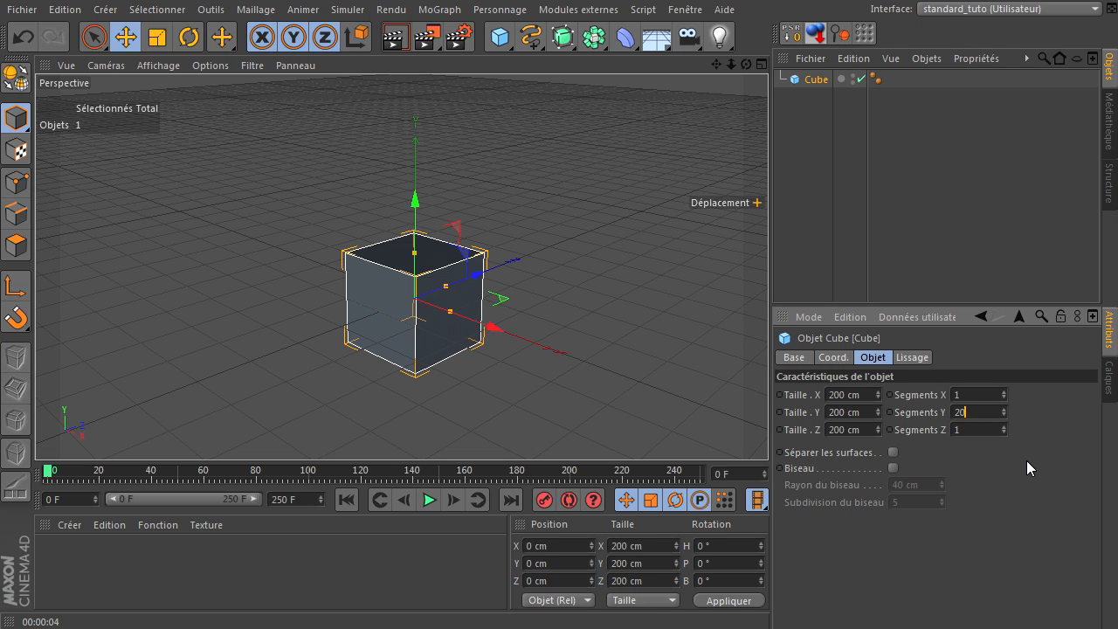
click(1025, 459)
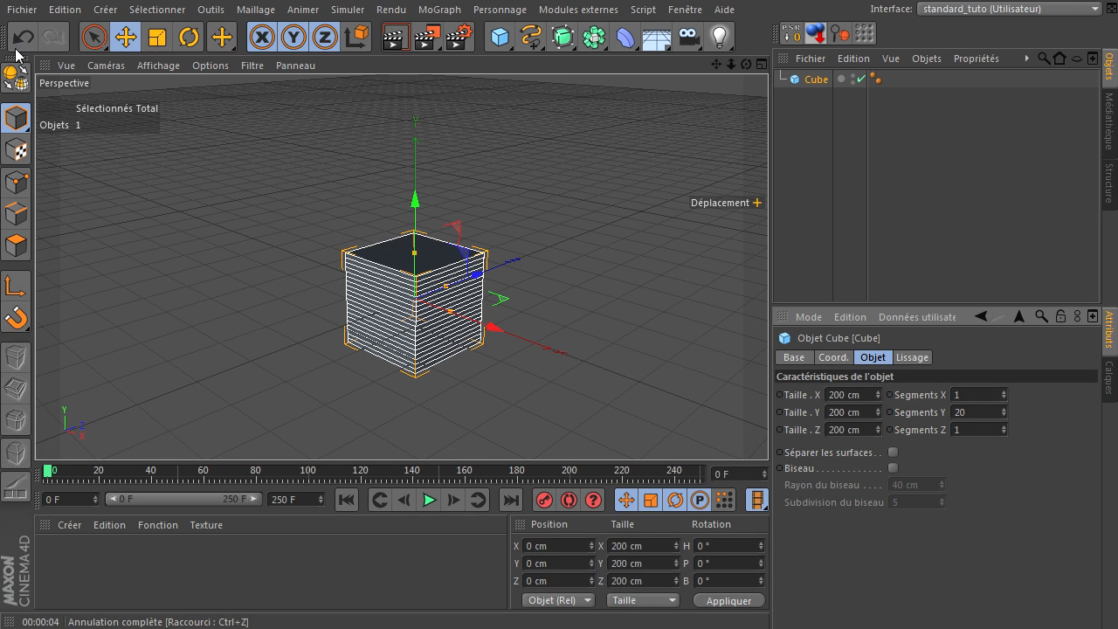
- Convert the cube to an editable polygon object and delete its top polygon to open the box
click(17, 79)
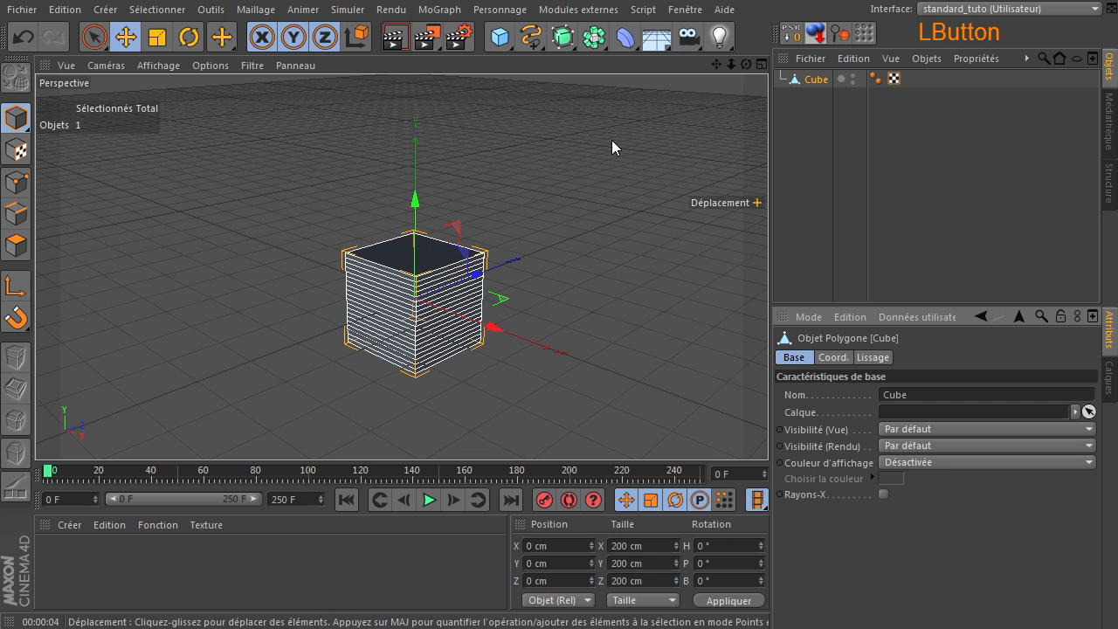
click(14, 248)
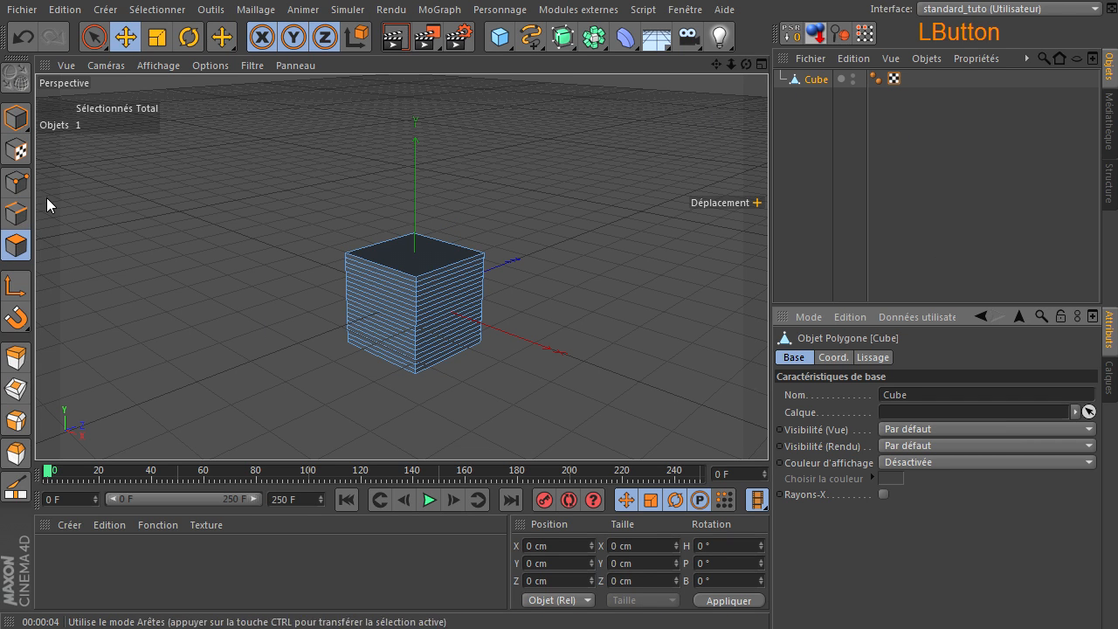
click(94, 37)
scroll(452, 233, up, 5)
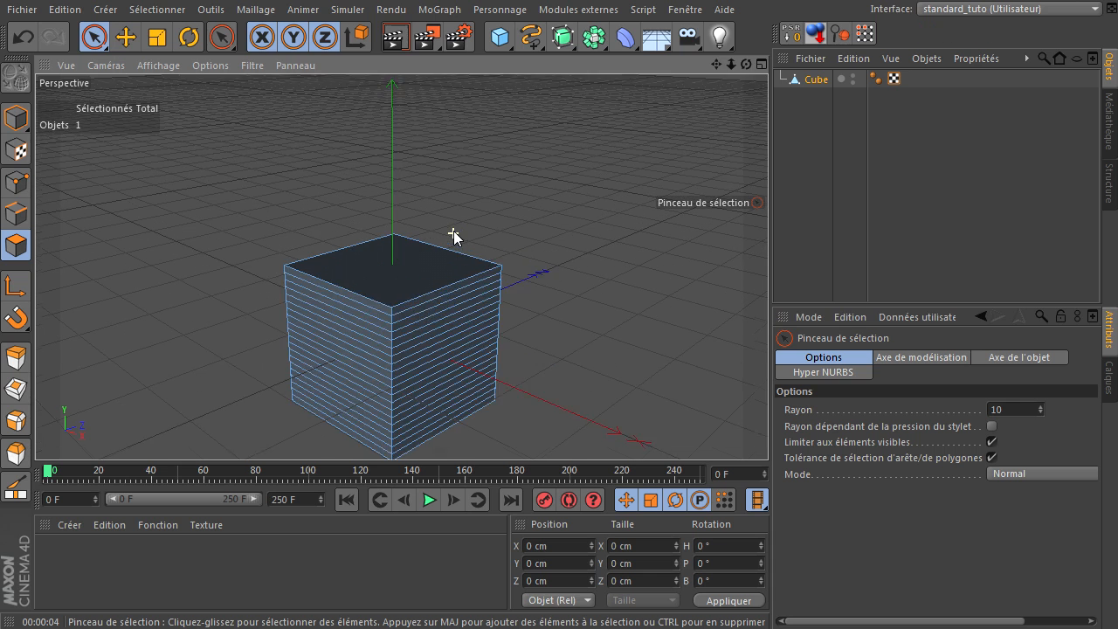
click(354, 273)
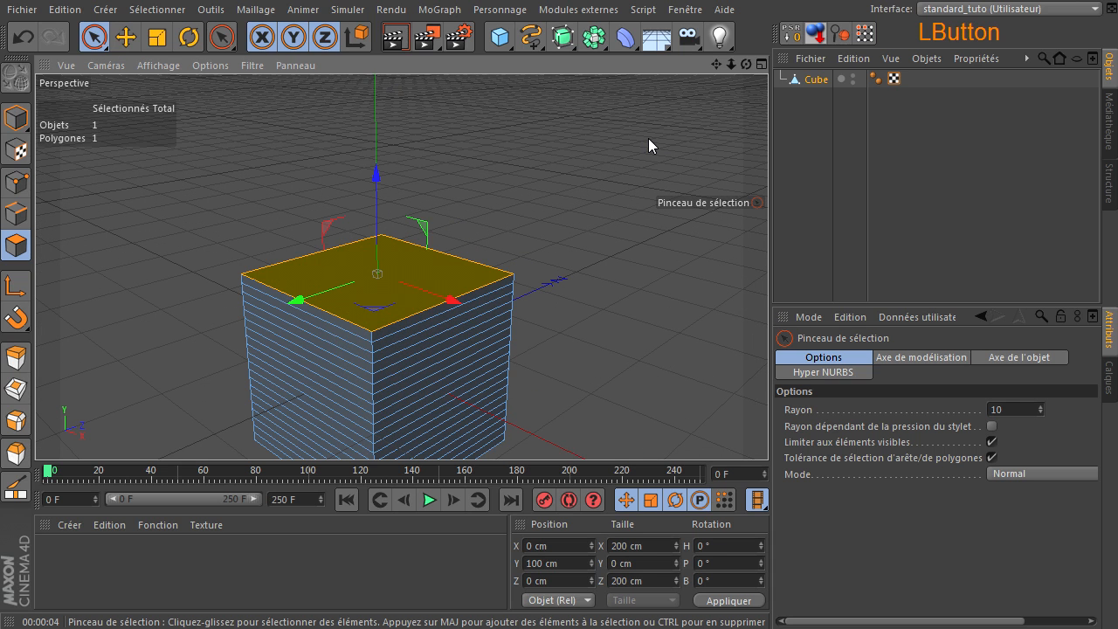
key(Delete)
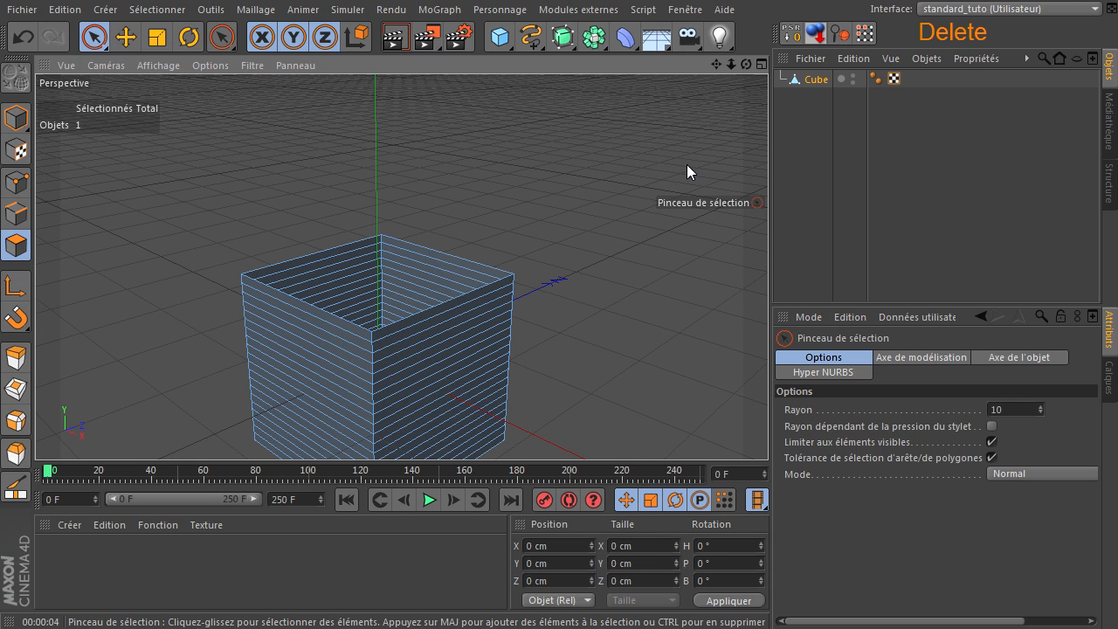
- Return to model mode with the cube deselected and set the viewport display to Ombrage constant (lignes)
drag(714, 64, 768, 434)
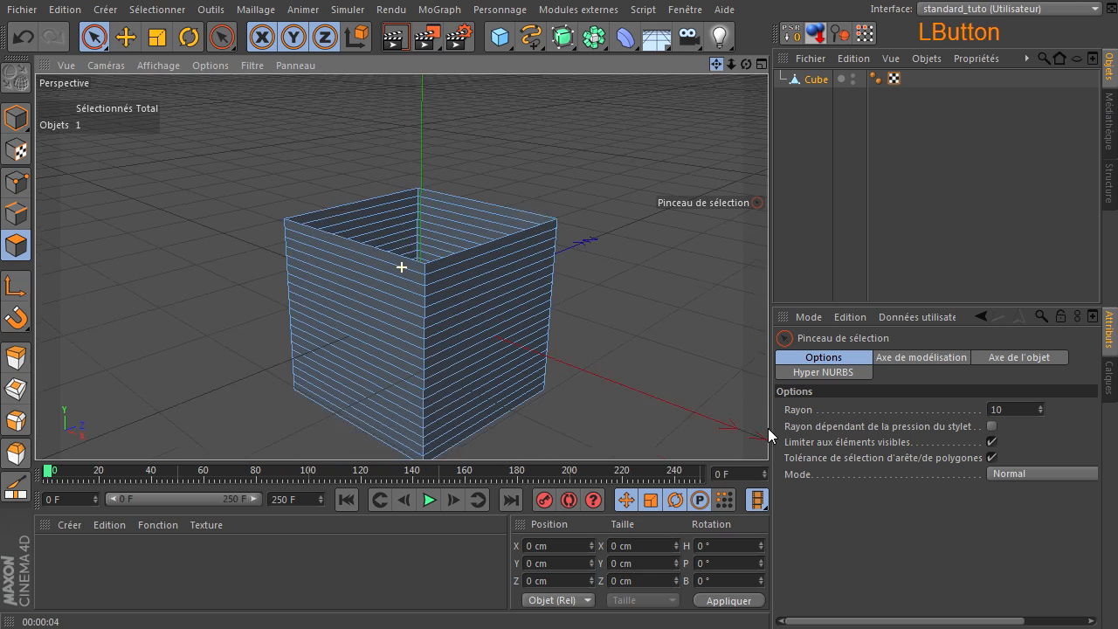
drag(732, 64, 768, 428)
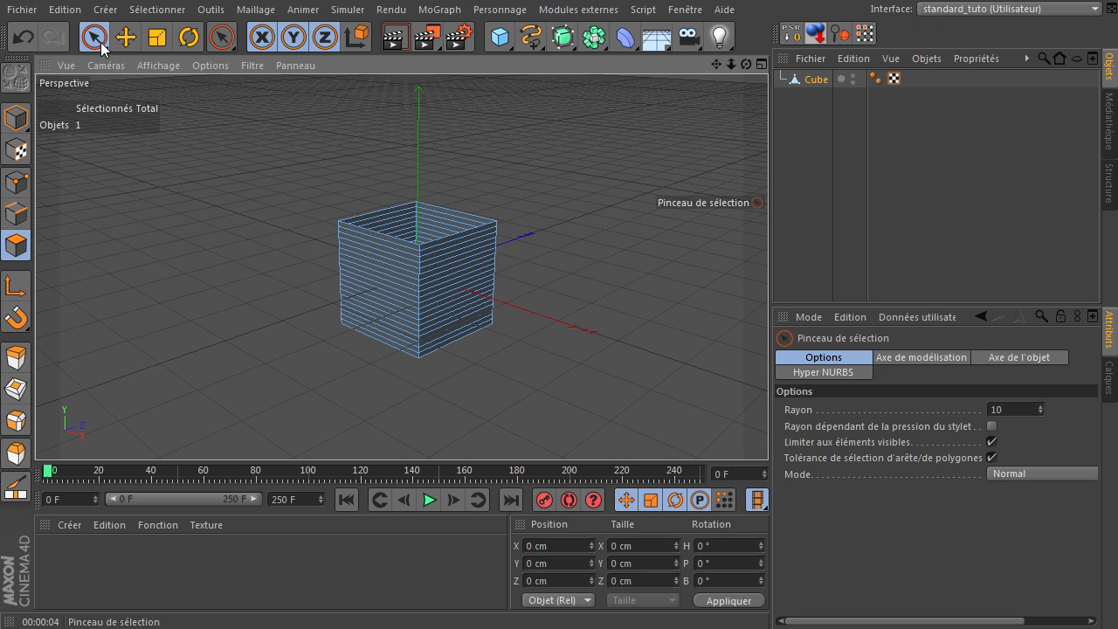
click(16, 118)
click(163, 193)
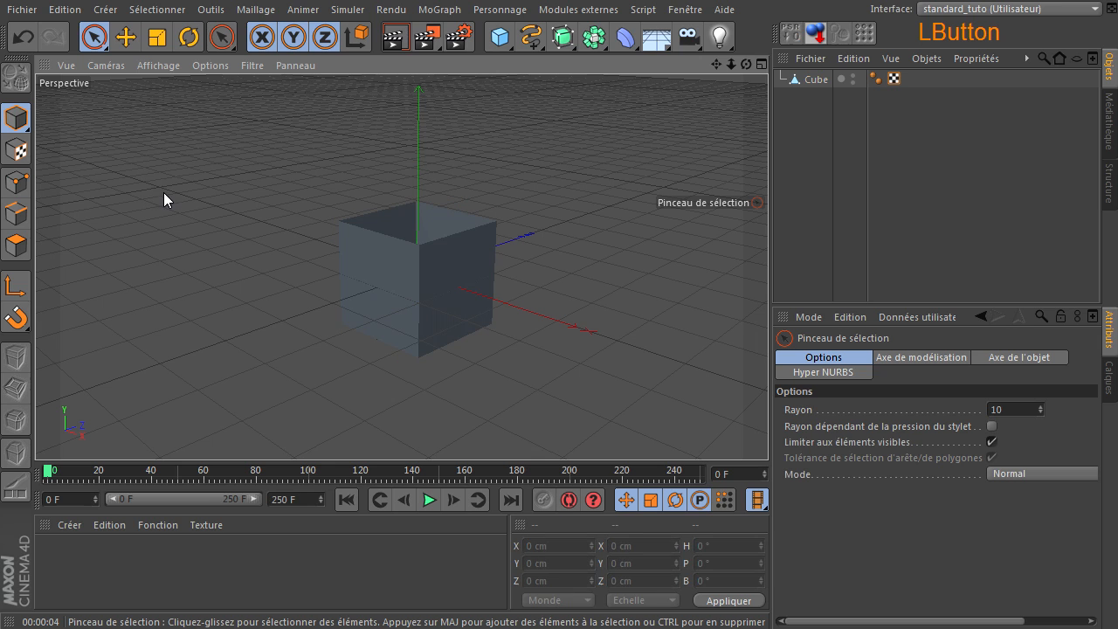
click(159, 65)
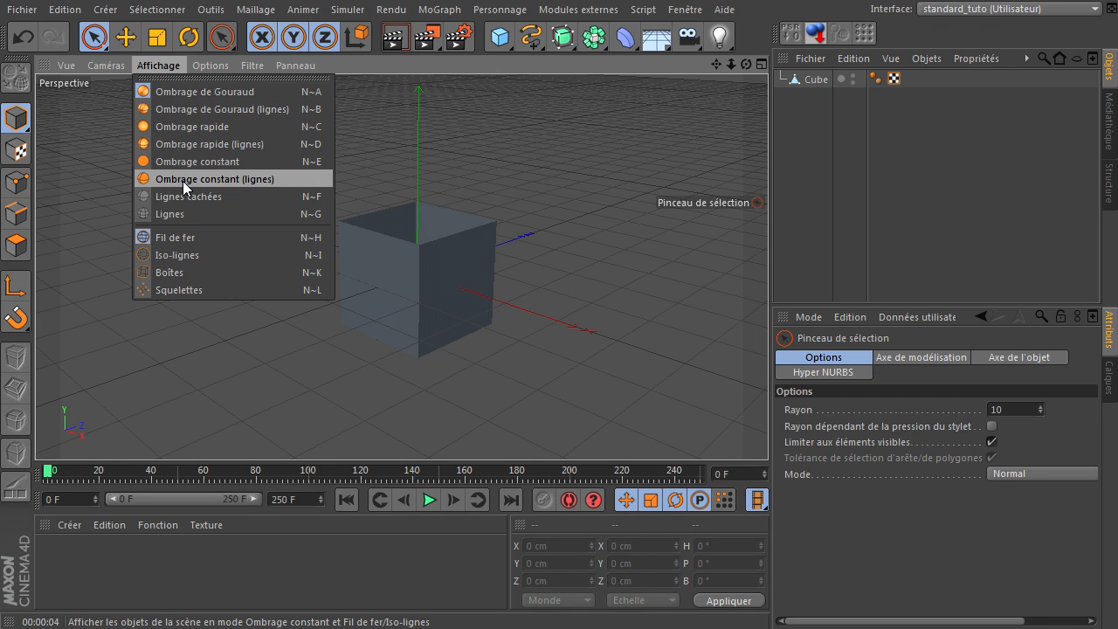
click(235, 184)
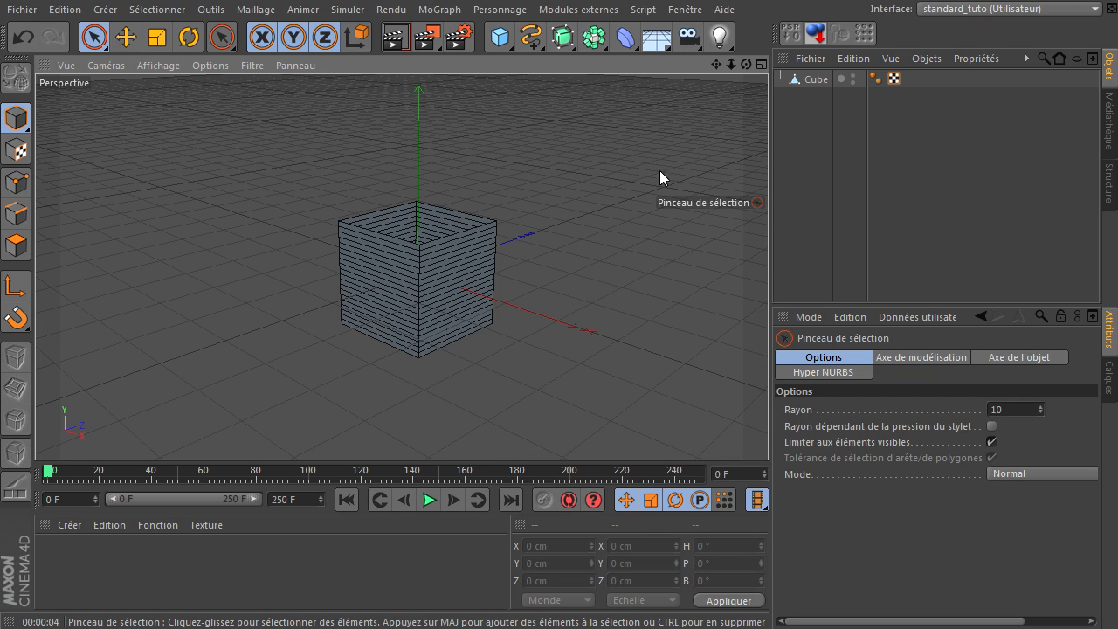
- Add a plane primitive and set both its Segments de largeur and Segments de hauteur to 1
drag(747, 63, 768, 428)
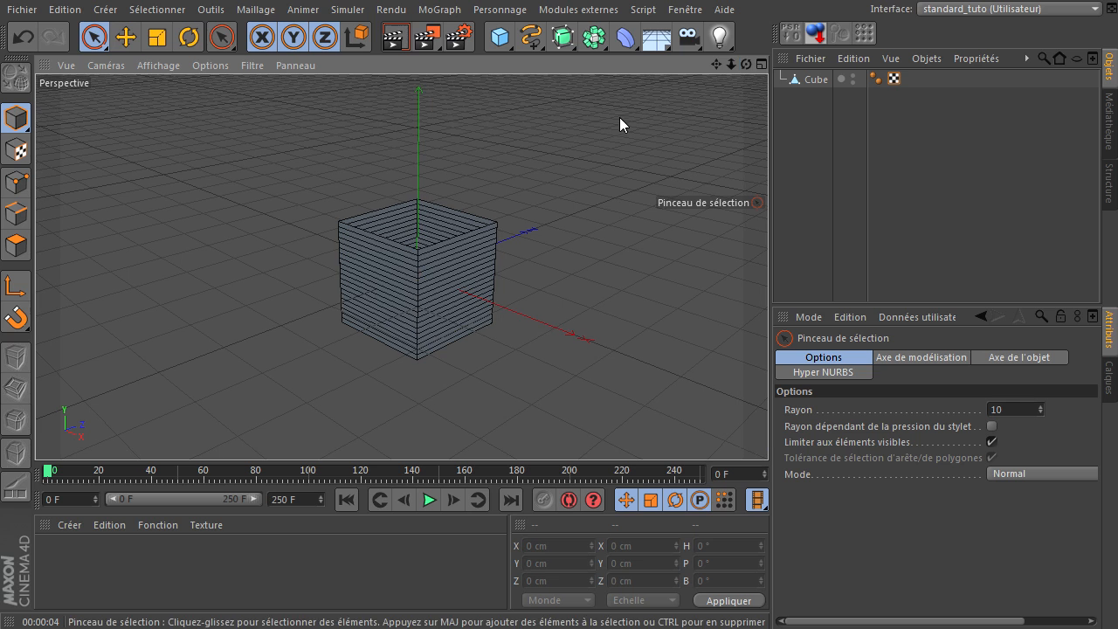
drag(734, 63, 775, 423)
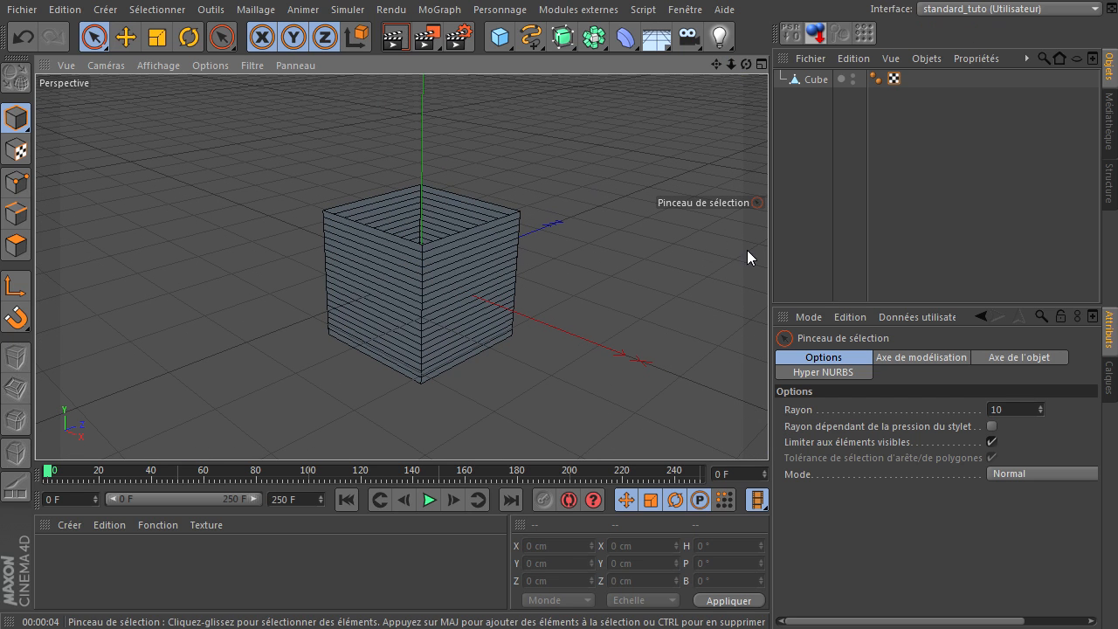
drag(747, 65, 768, 429)
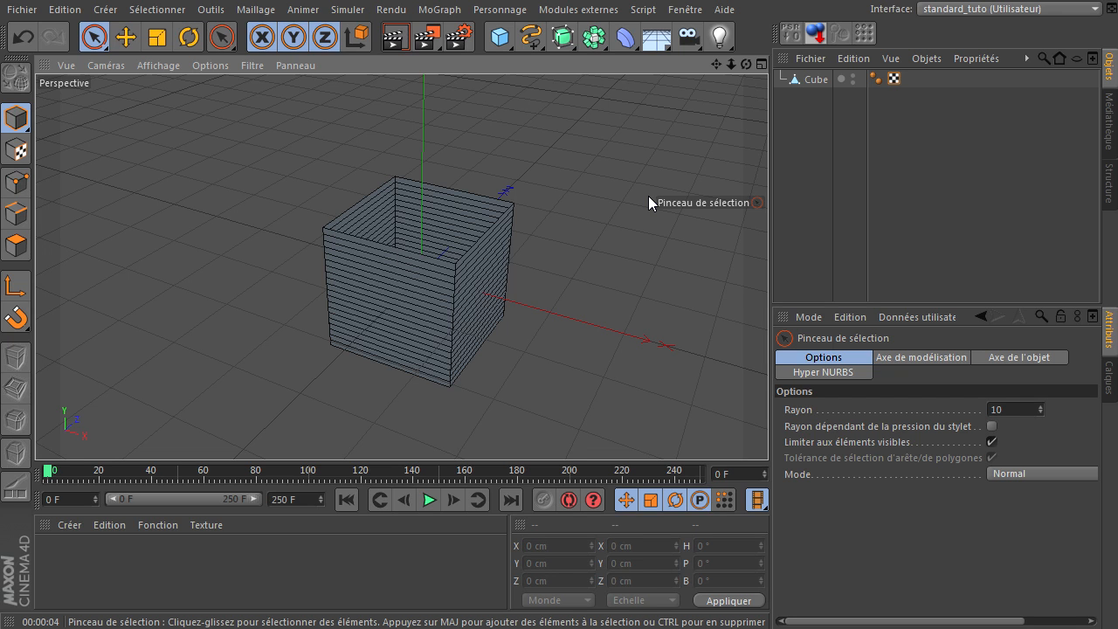
drag(500, 36, 700, 89)
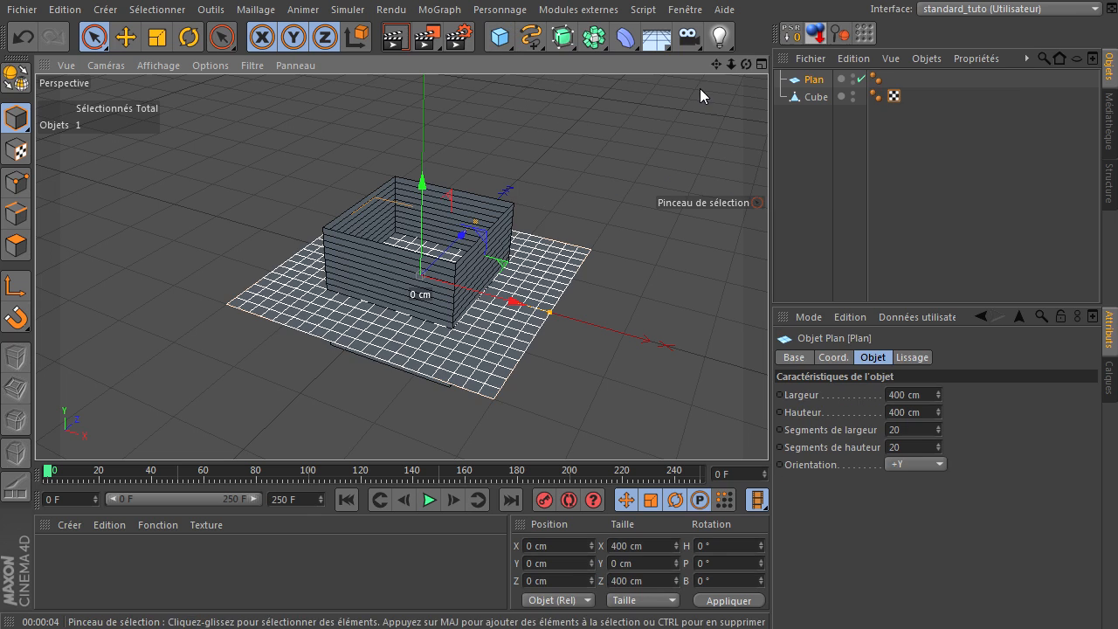
click(909, 430)
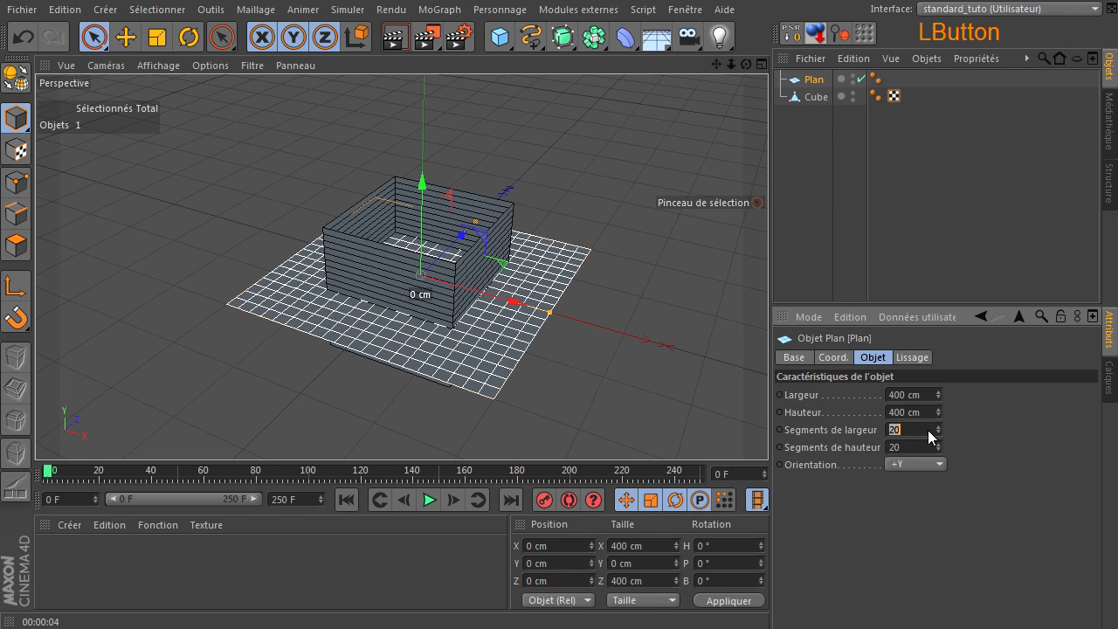
text(1)
click(915, 442)
text(1)
key(Return)
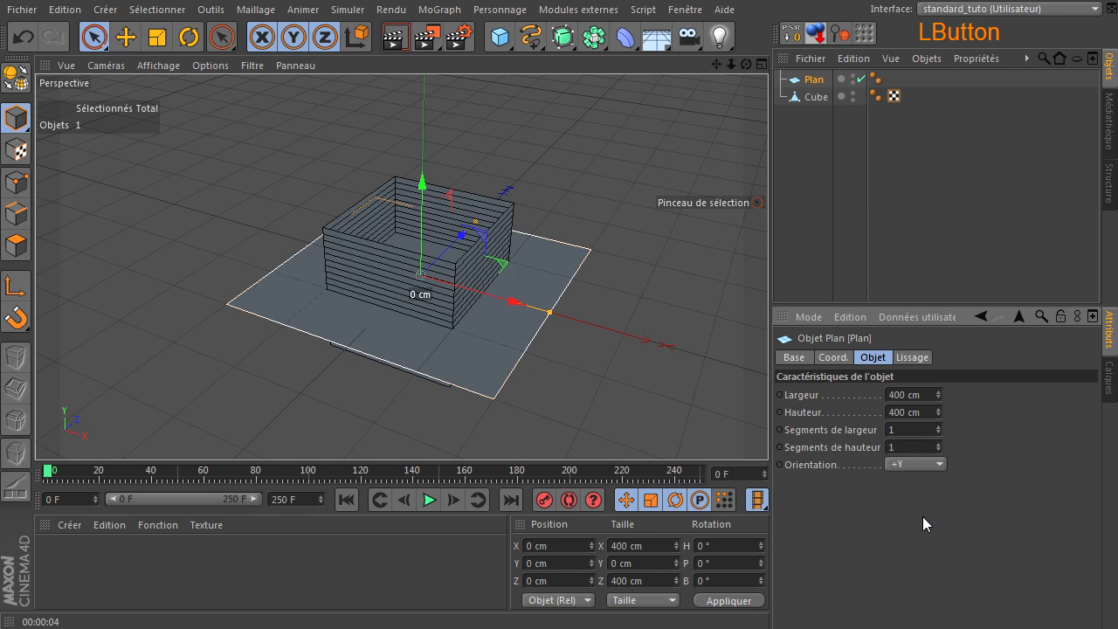
- Set the plane's Largeur and Hauteur both to 200 cm
click(909, 394)
text(200)
key(Tab)
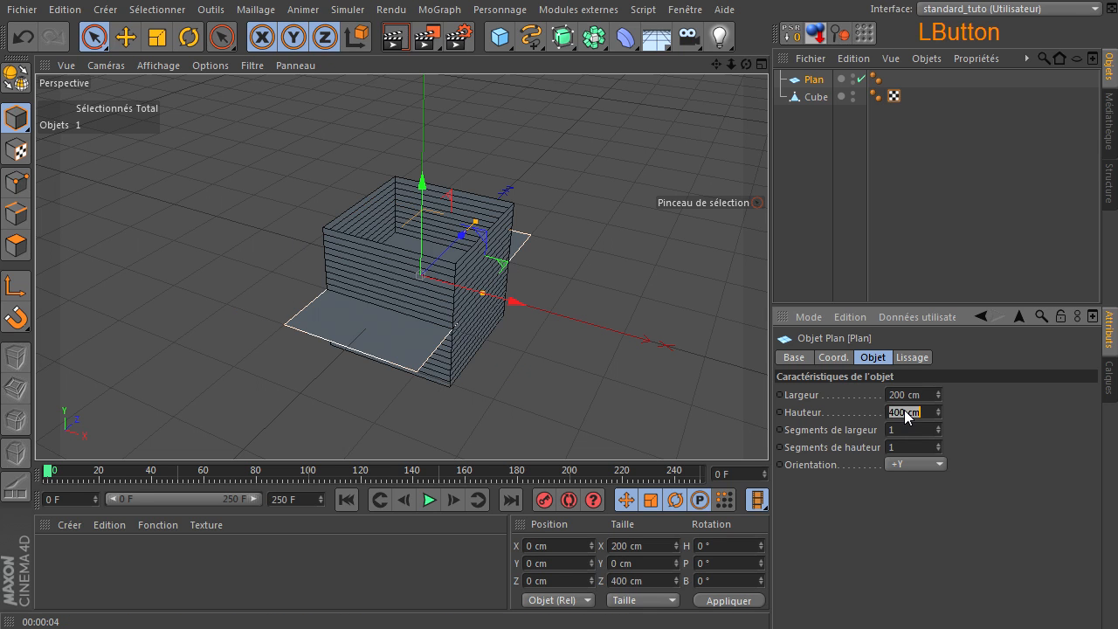
text(200)
key(Return)
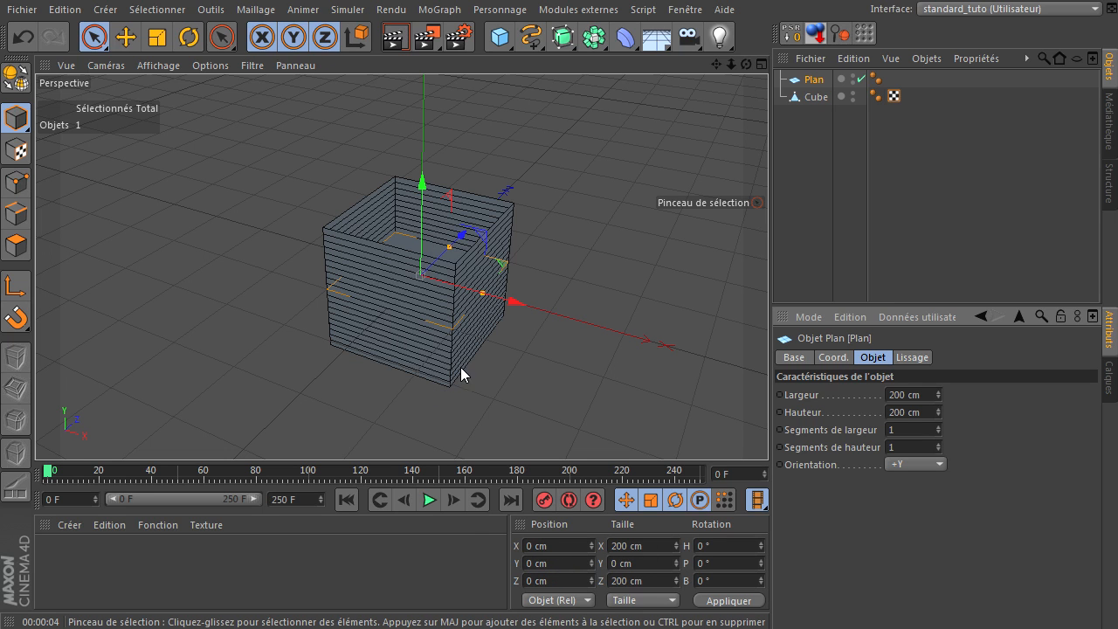
- Raise the plane to the box's open top by setting its Y position to 100 cm
click(580, 561)
text(100)
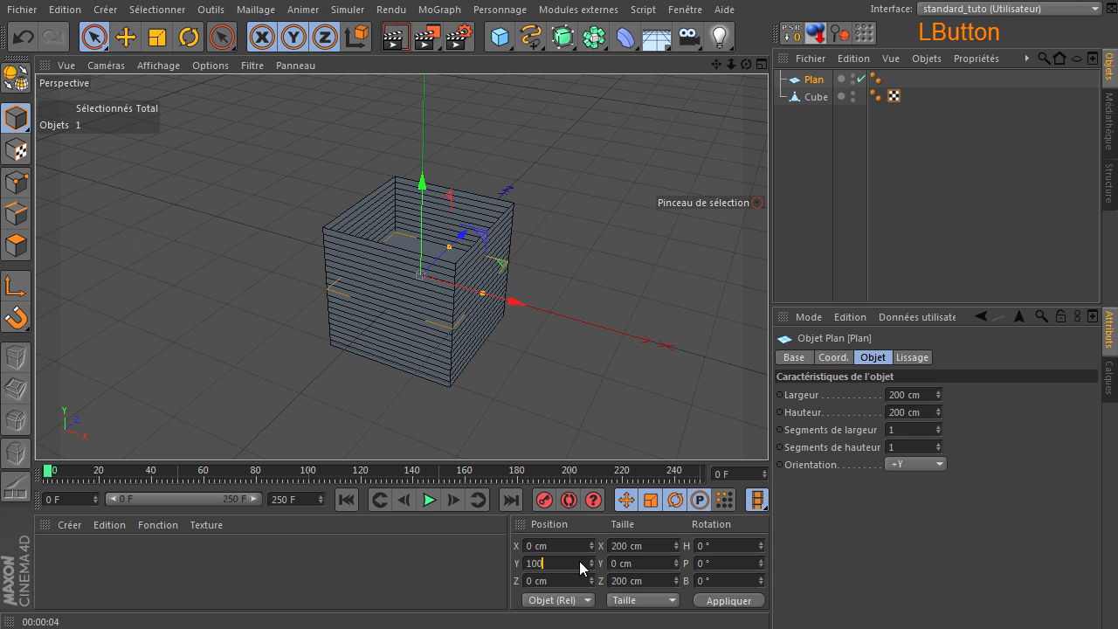
key(Return)
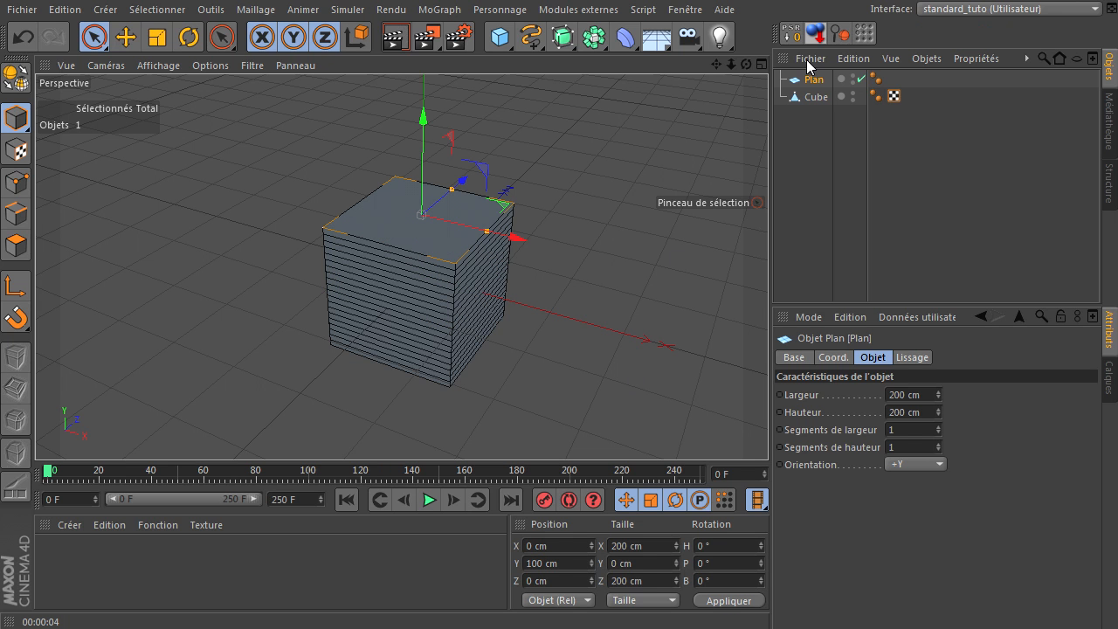
- Reduce the plane's Largeur to 100 cm so it covers half of the box opening
click(770, 432)
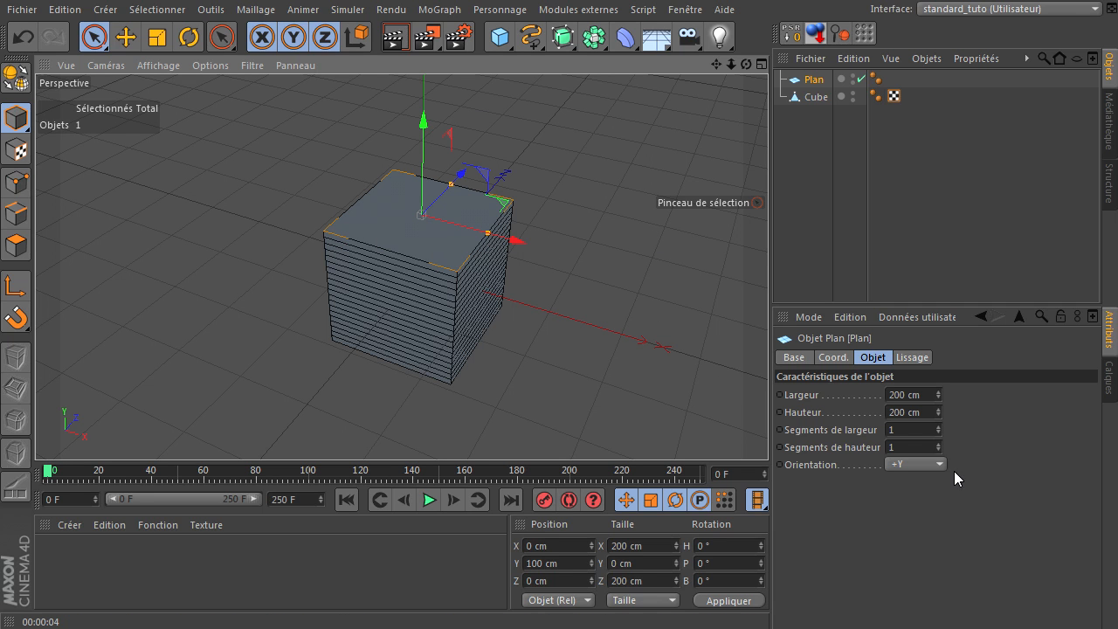
double_click(908, 395)
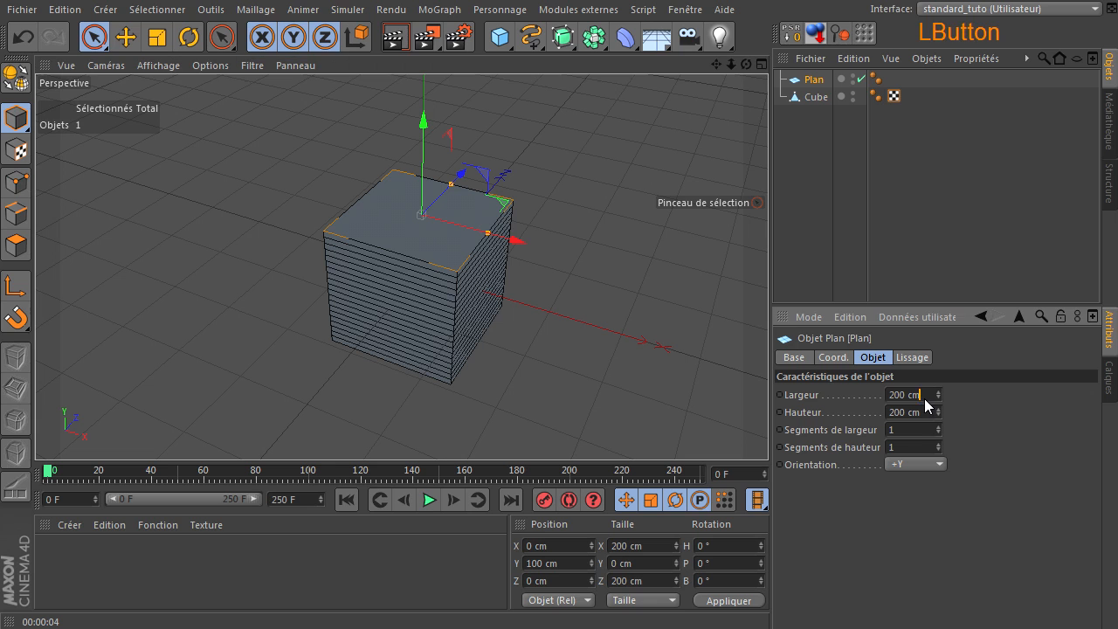
text(100)
key(Return)
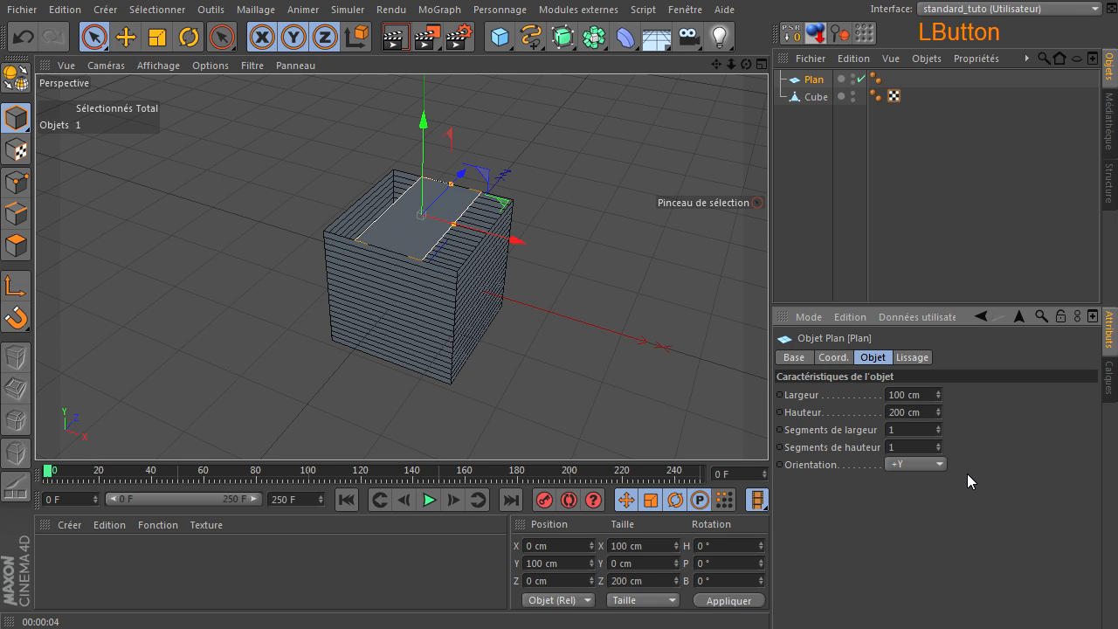
- Set the plane's X position to 50 cm to align it with the box's side edge
click(559, 548)
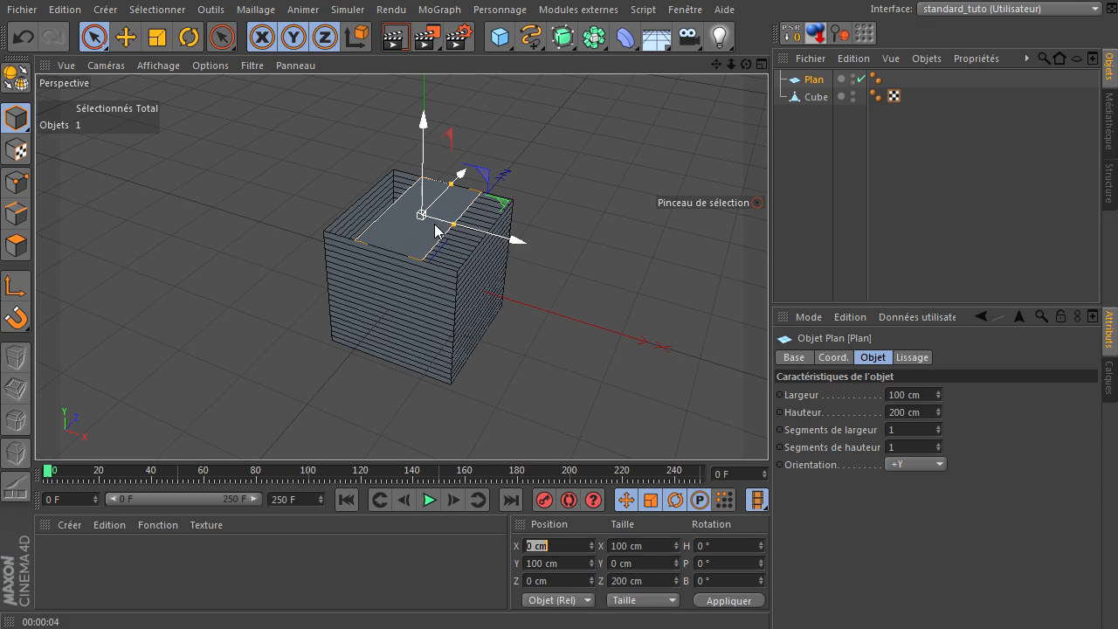
text(50)
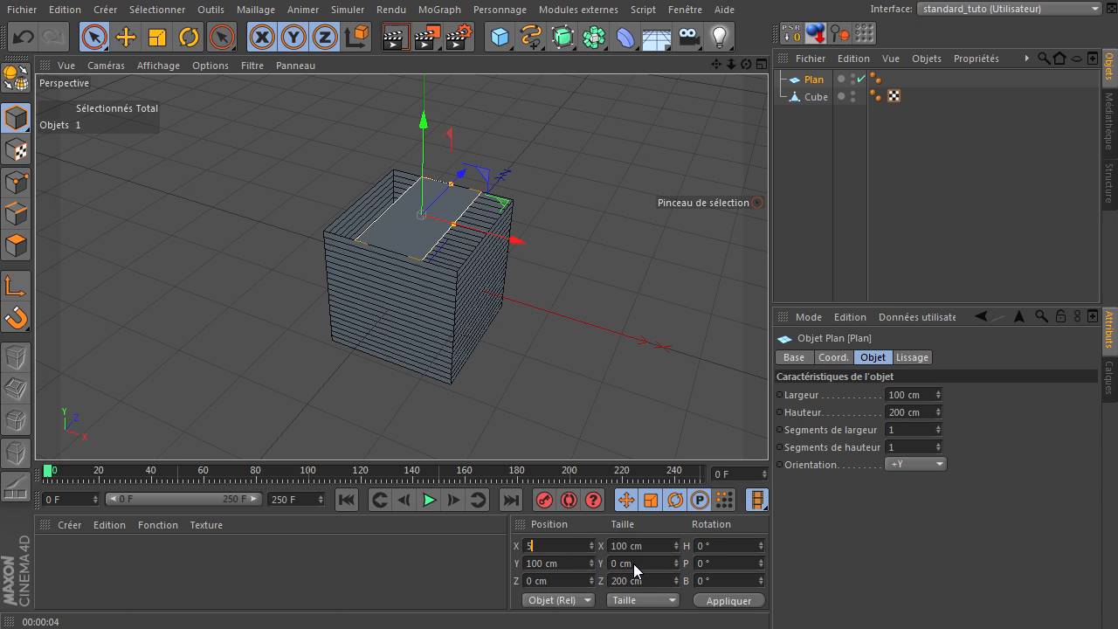
key(Return)
- Convert the plane to an editable polygon object and move only its axis to X 100 cm, on the box's edge
drag(749, 64, 768, 428)
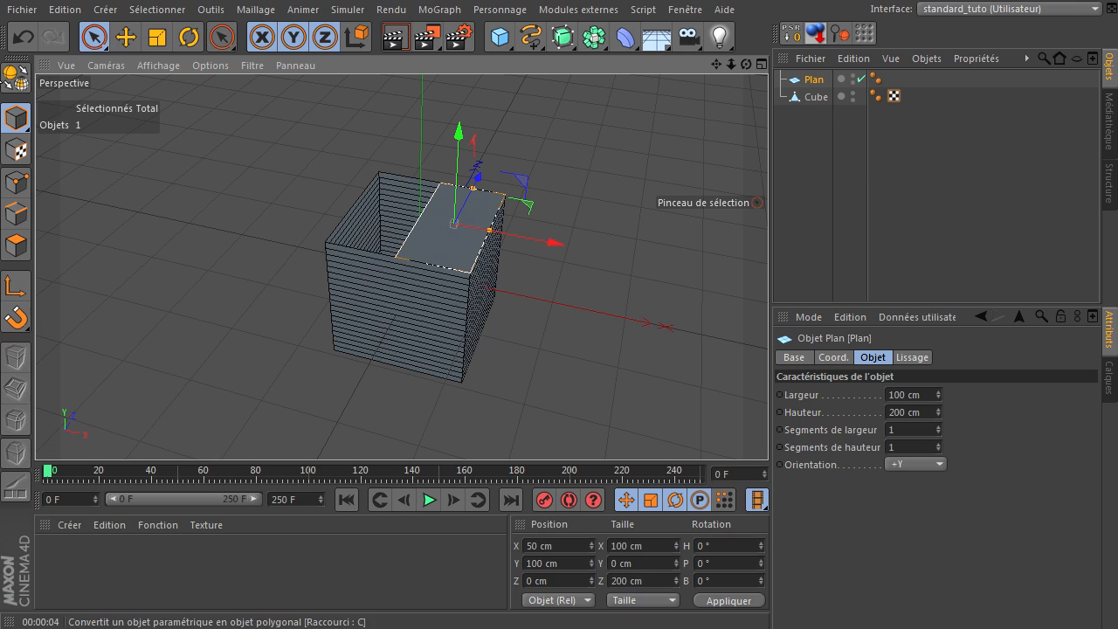
click(16, 79)
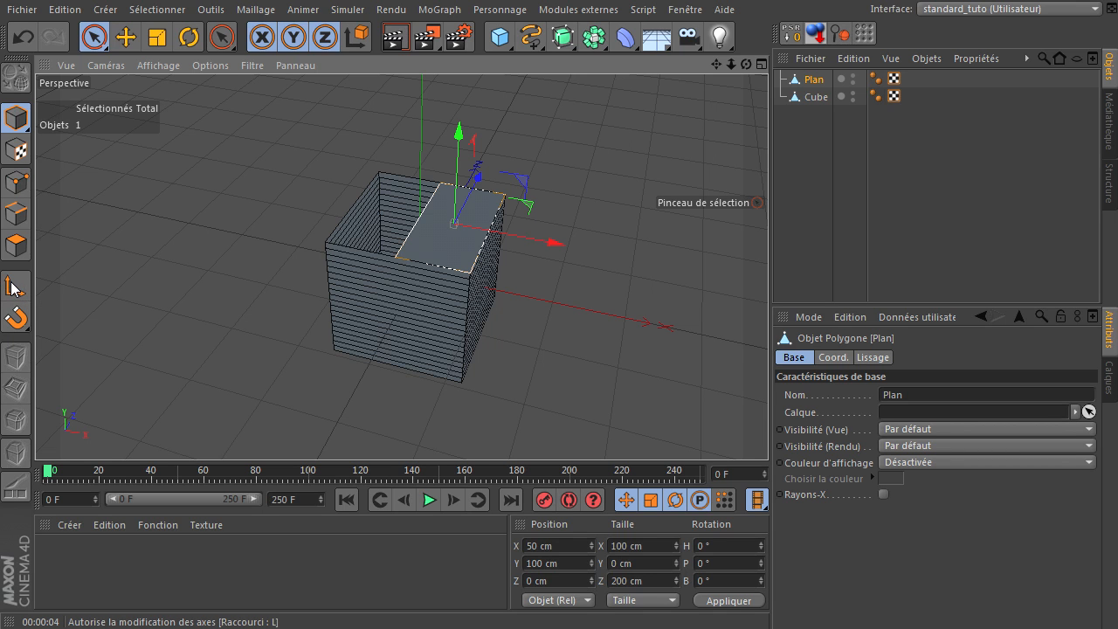
click(19, 286)
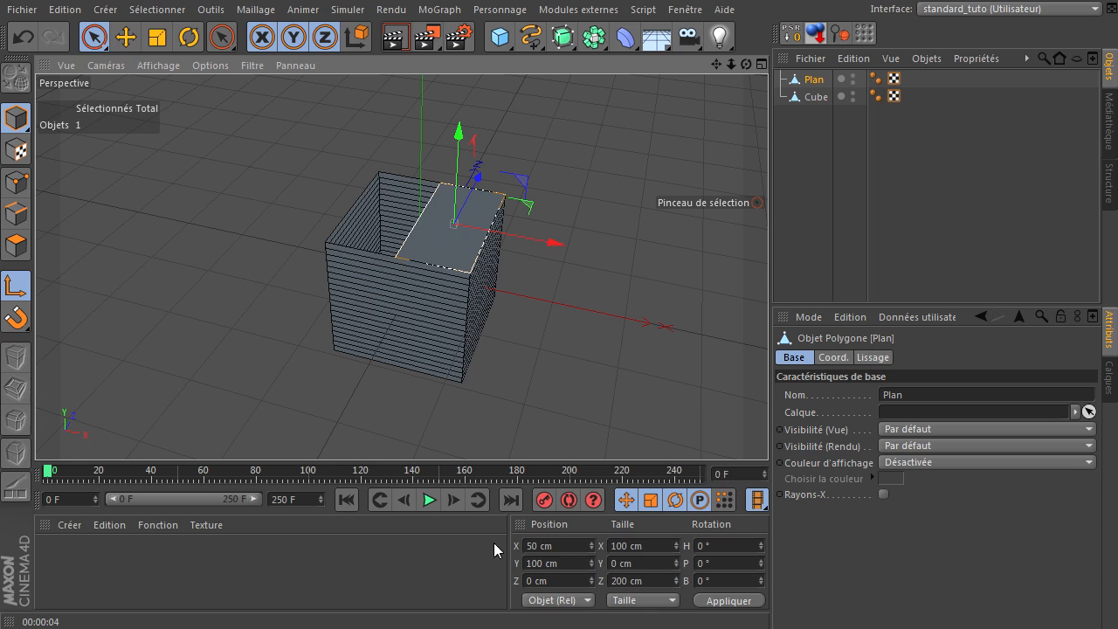
click(564, 545)
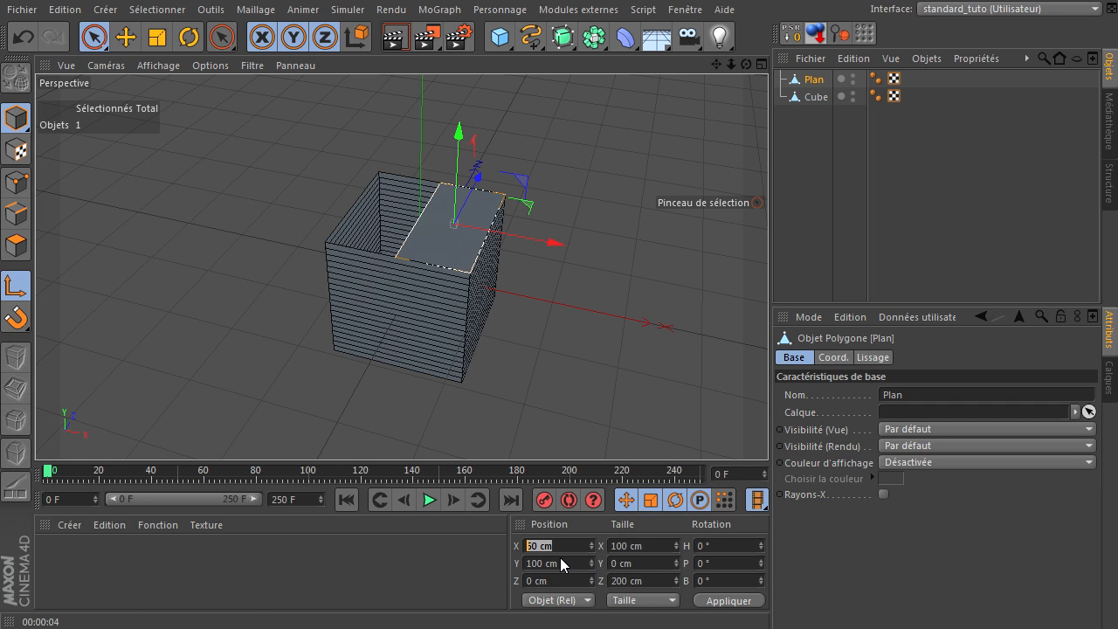
key(Return)
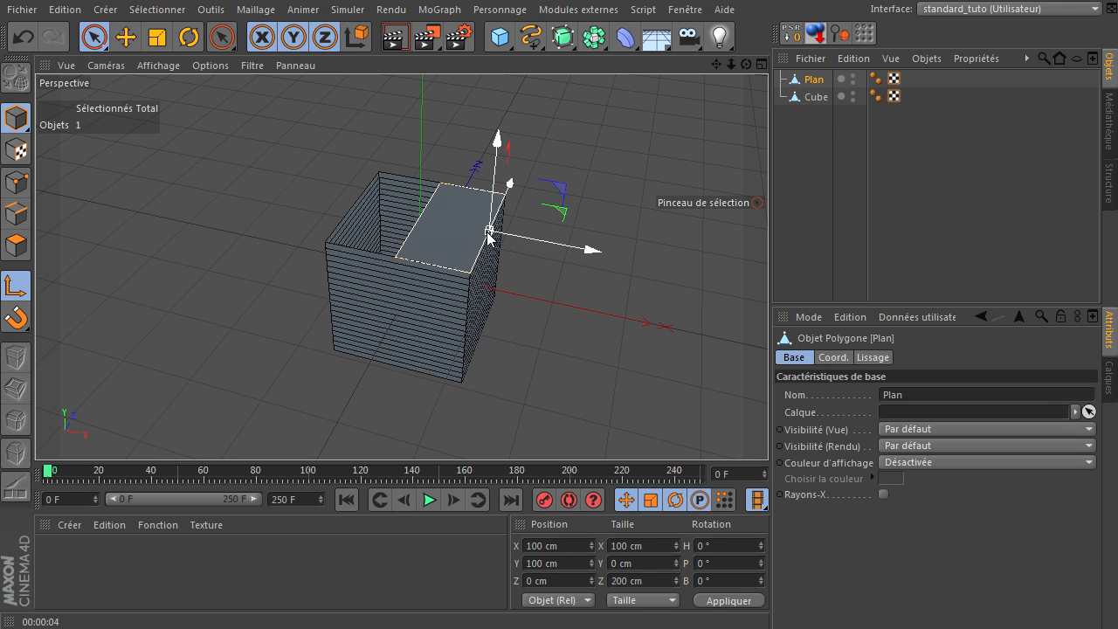
click(16, 290)
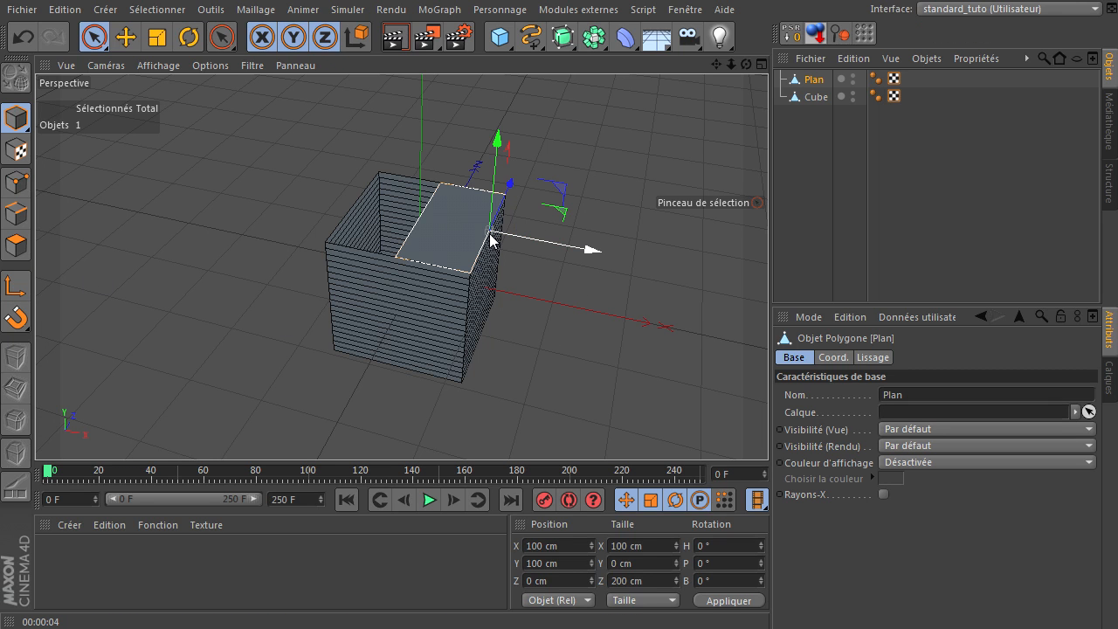
- Test the flap's hinge by rotating the plane about 47° around its bank axis, undo the rotation and return to the selection brush
click(189, 37)
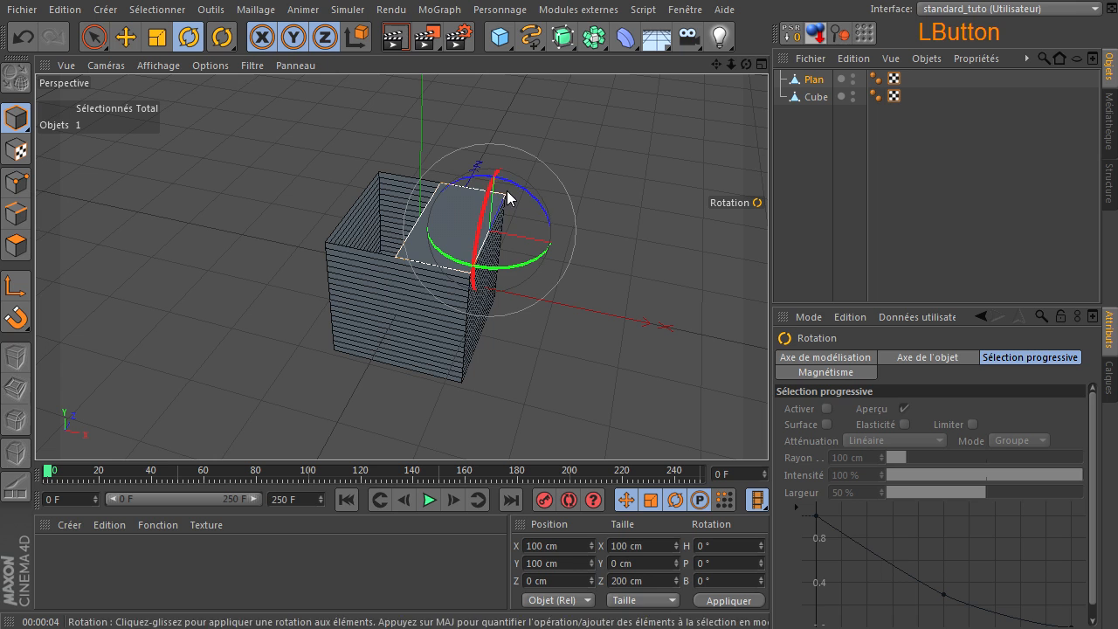
drag(525, 199, 561, 243)
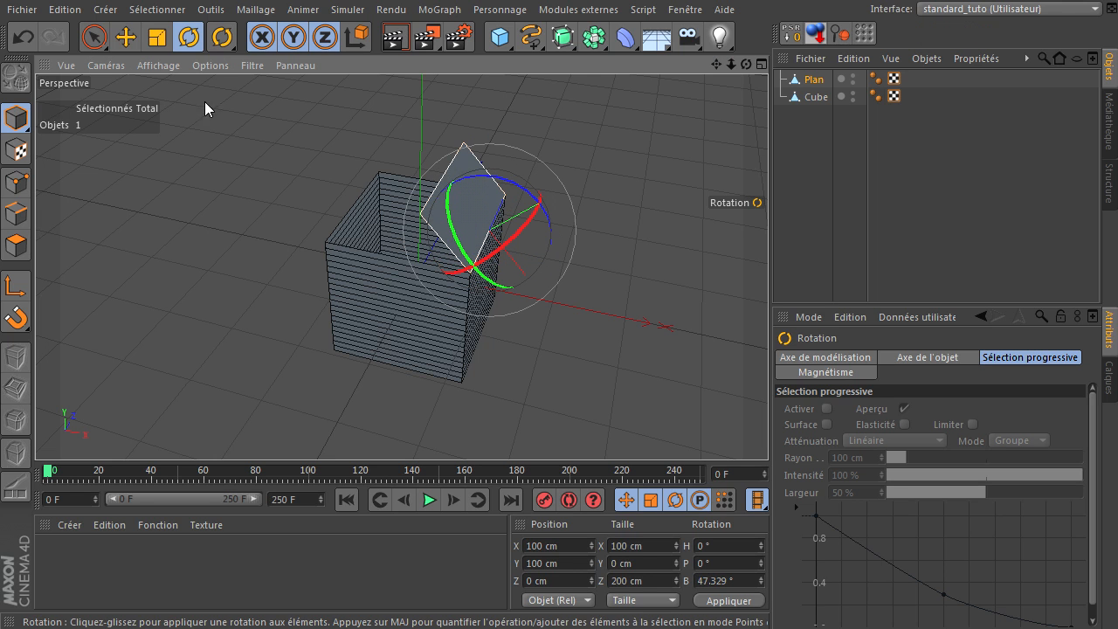
click(23, 37)
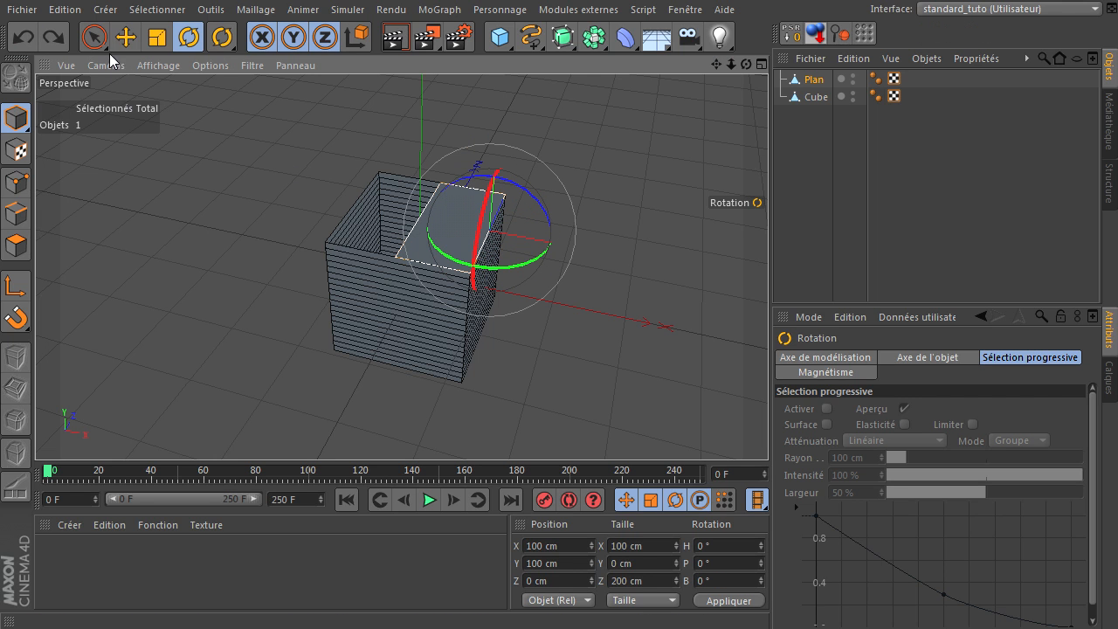
click(95, 37)
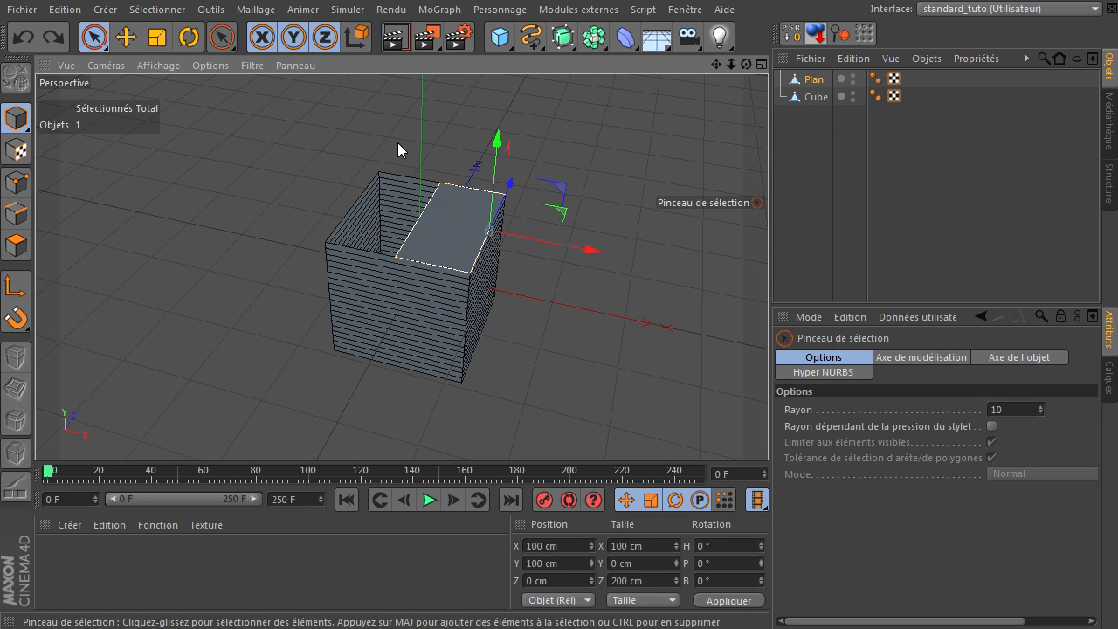
- Add a MoGraph Simple effector and make it a child of the Plan object
click(436, 10)
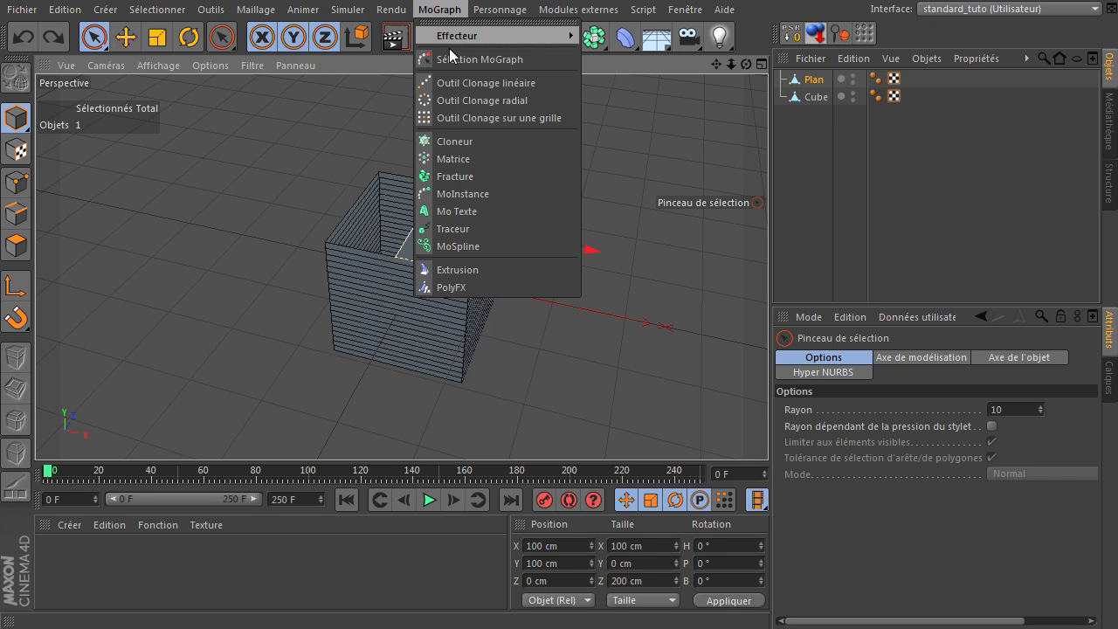
mouse_move(494, 37)
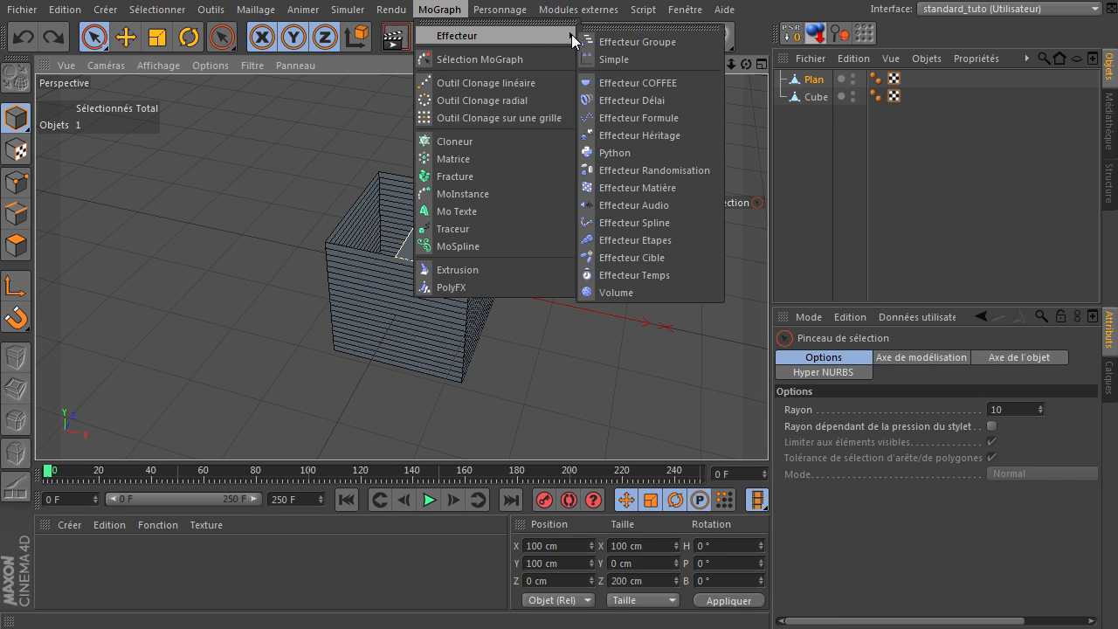
click(646, 59)
click(821, 81)
drag(822, 82, 831, 175)
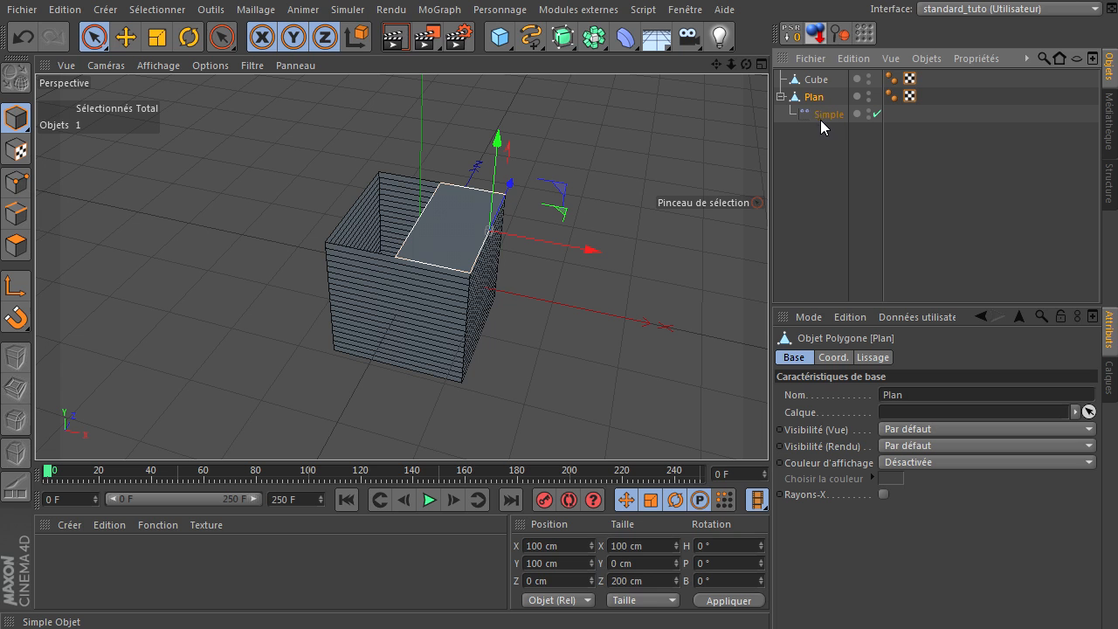
- Set the Simple effector's Déformation to Objet
scroll(516, 270, up, 4)
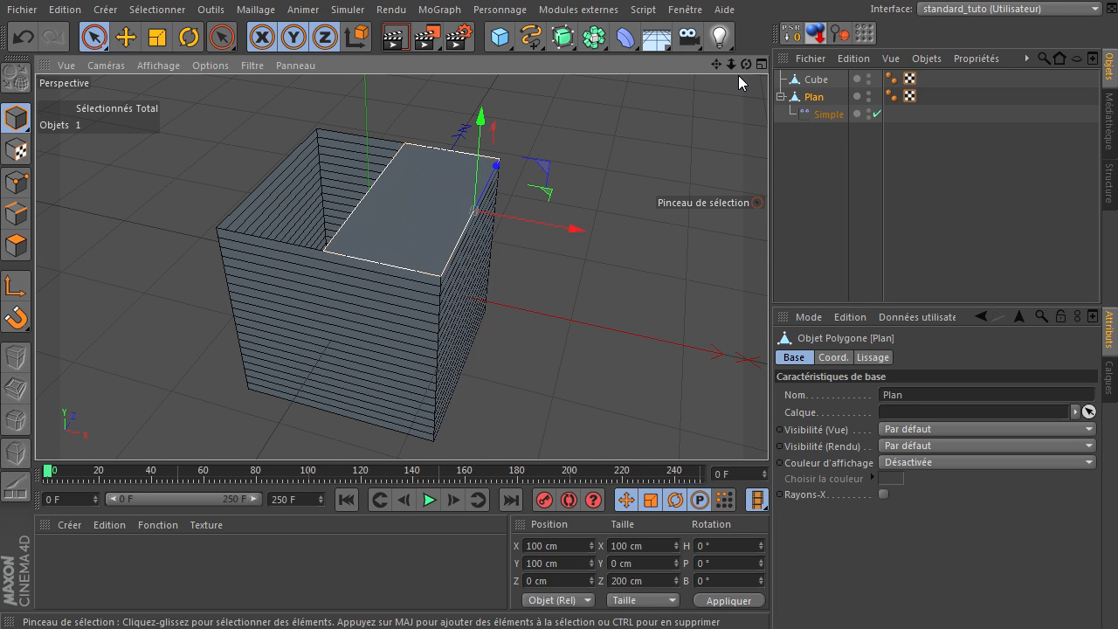
drag(746, 64, 768, 429)
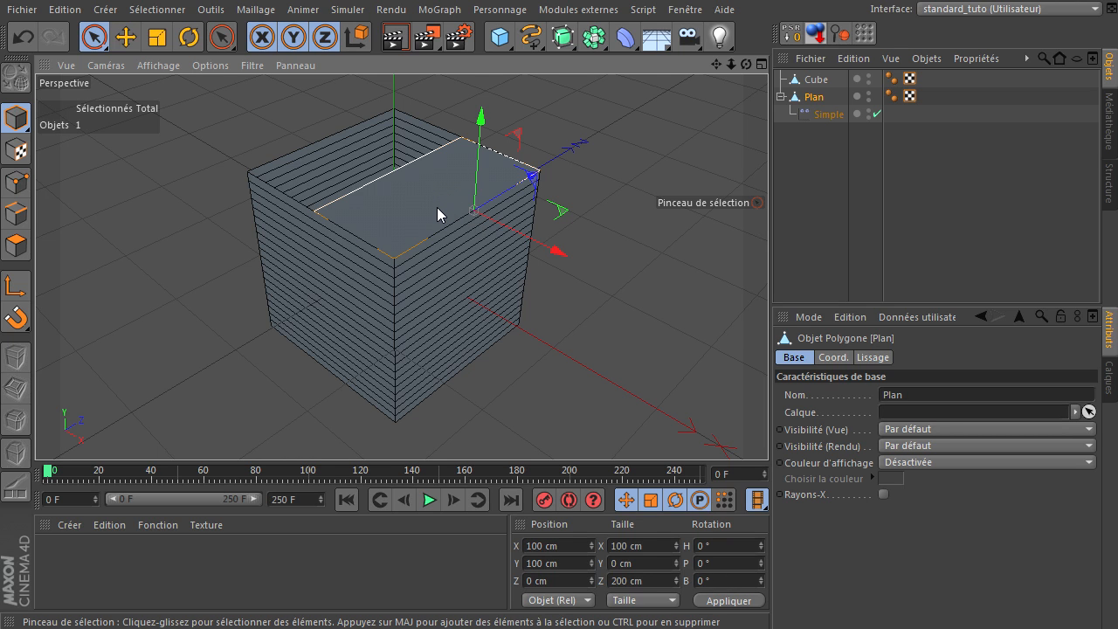
click(823, 113)
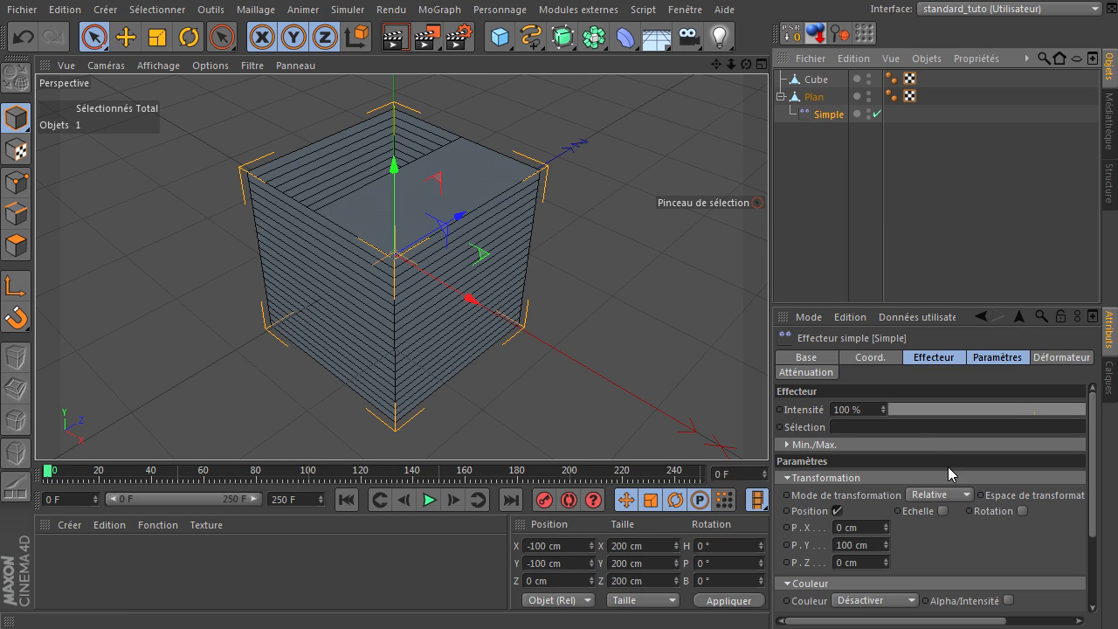
drag(900, 313, 890, 229)
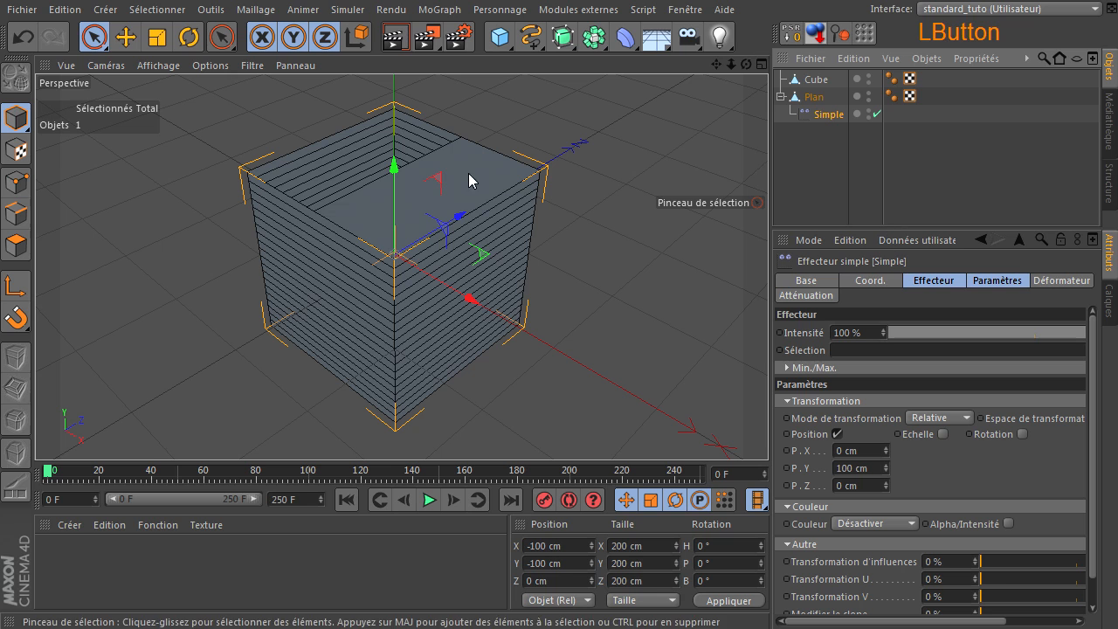
click(1069, 280)
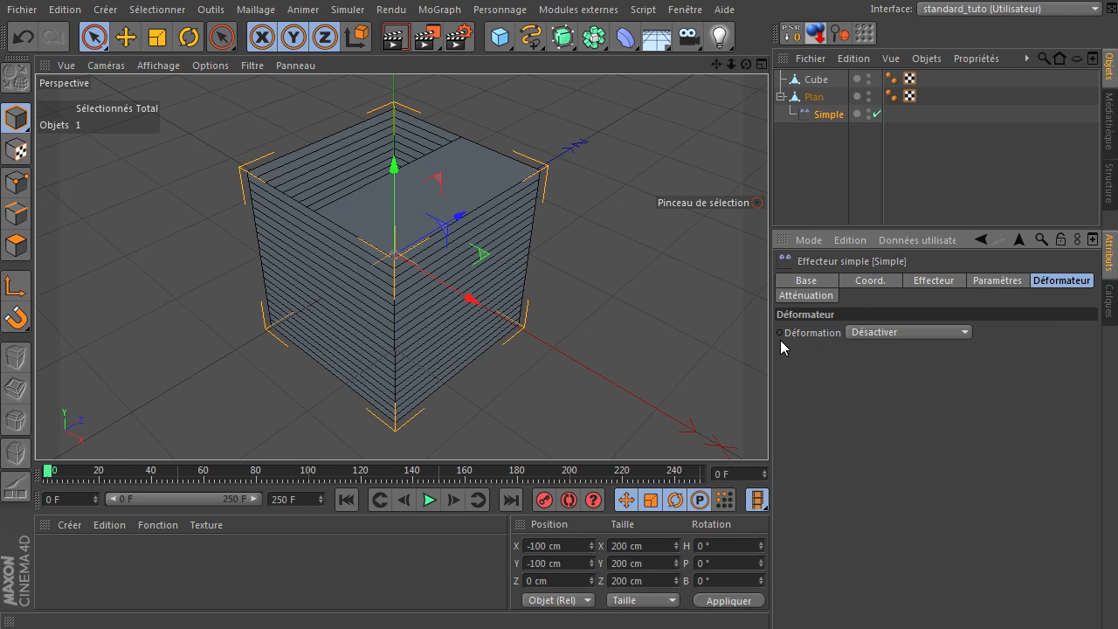
click(893, 333)
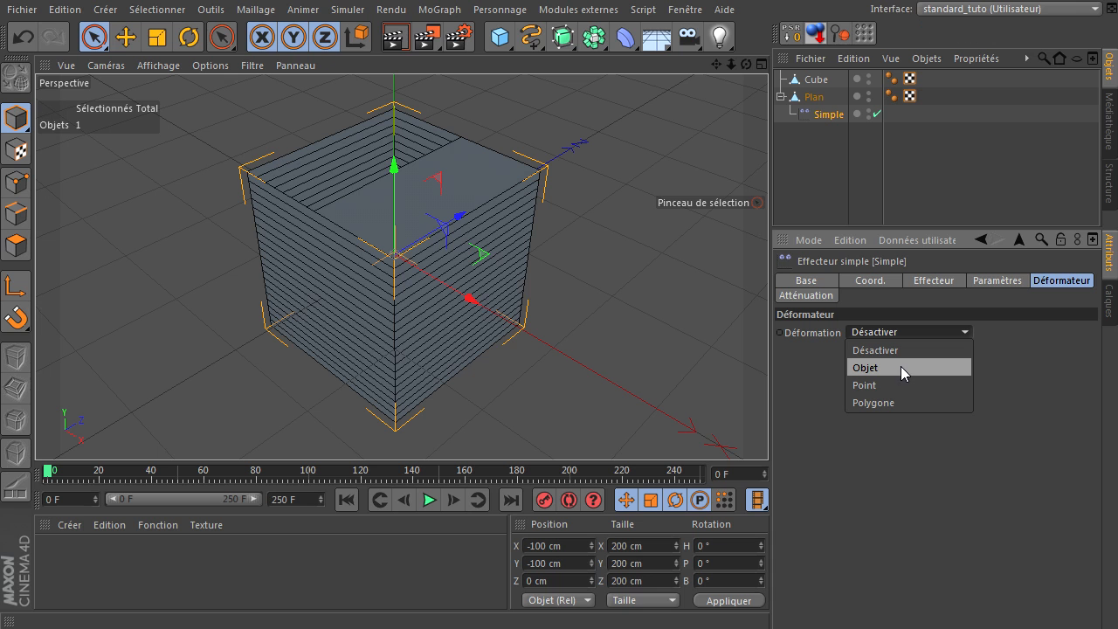
click(901, 367)
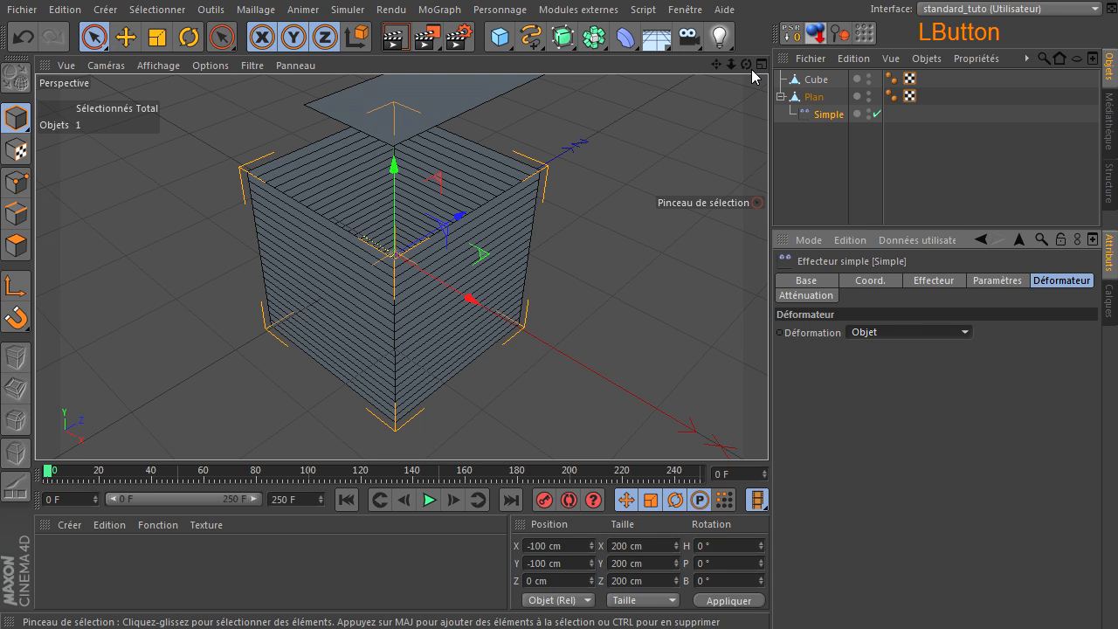
- Set the Simple effector's P.Y to 0 cm and disable its Position transformation
drag(714, 70, 769, 428)
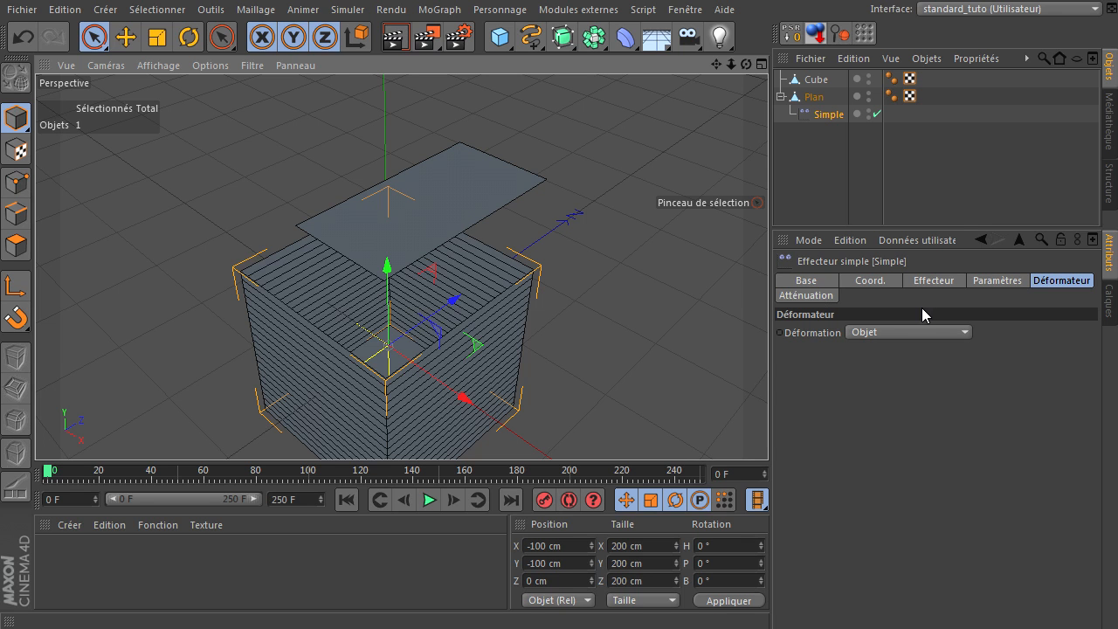
click(985, 281)
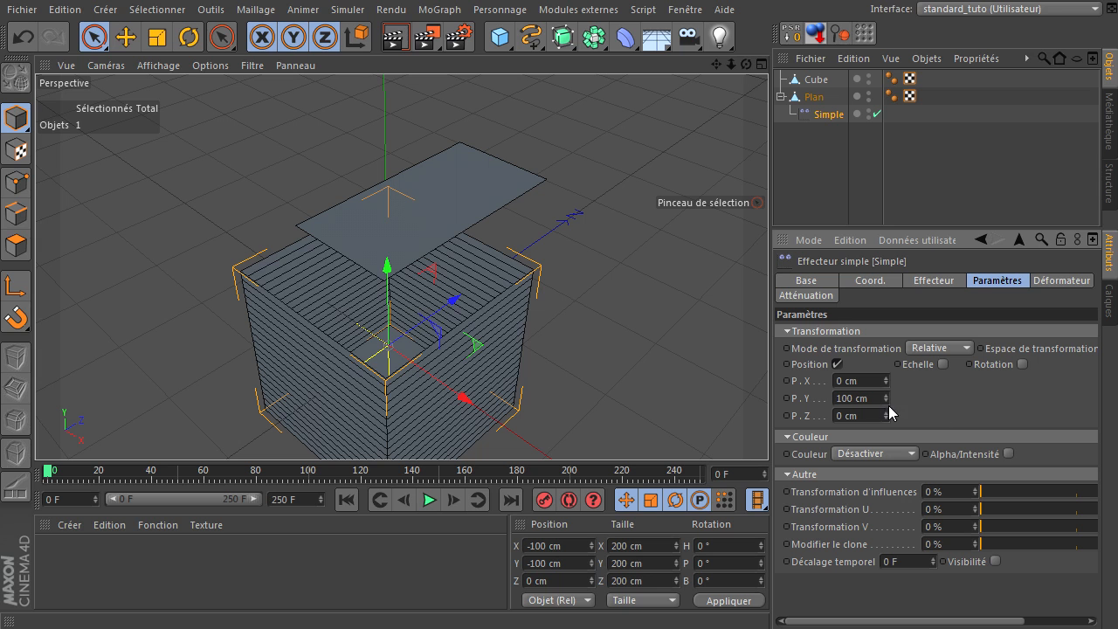
double_click(852, 398)
text(0)
key(Return)
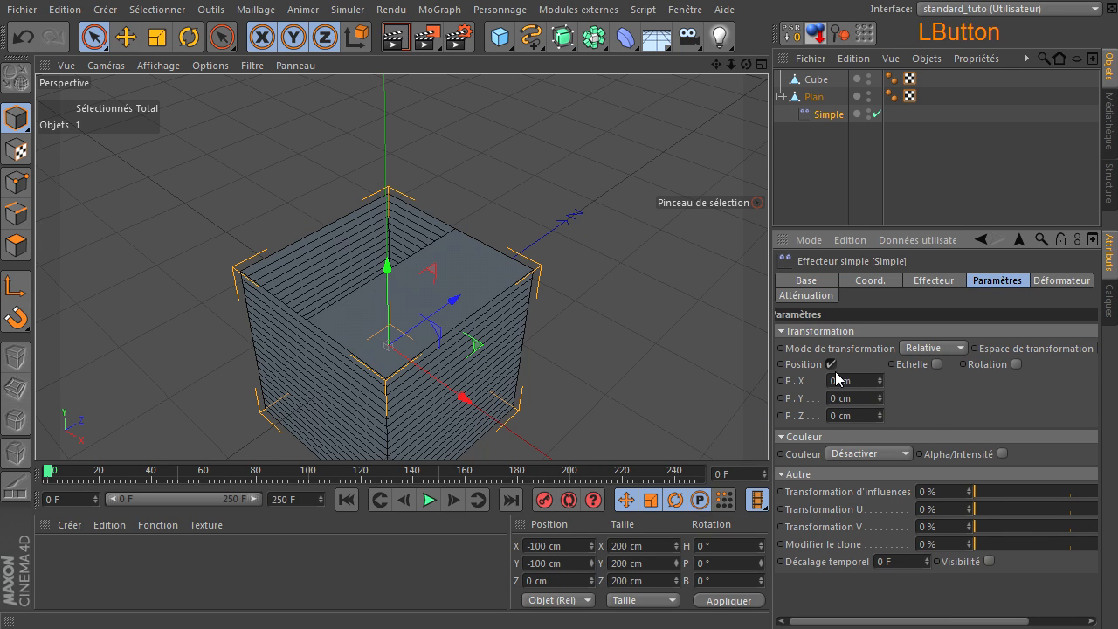
click(831, 363)
- Enable the Simple effector's Rotation transformation and set R.B to 210°
mouse_move(747, 74)
mouse_down()
mouse_move(763, 431)
mouse_move(745, 70)
mouse_up()
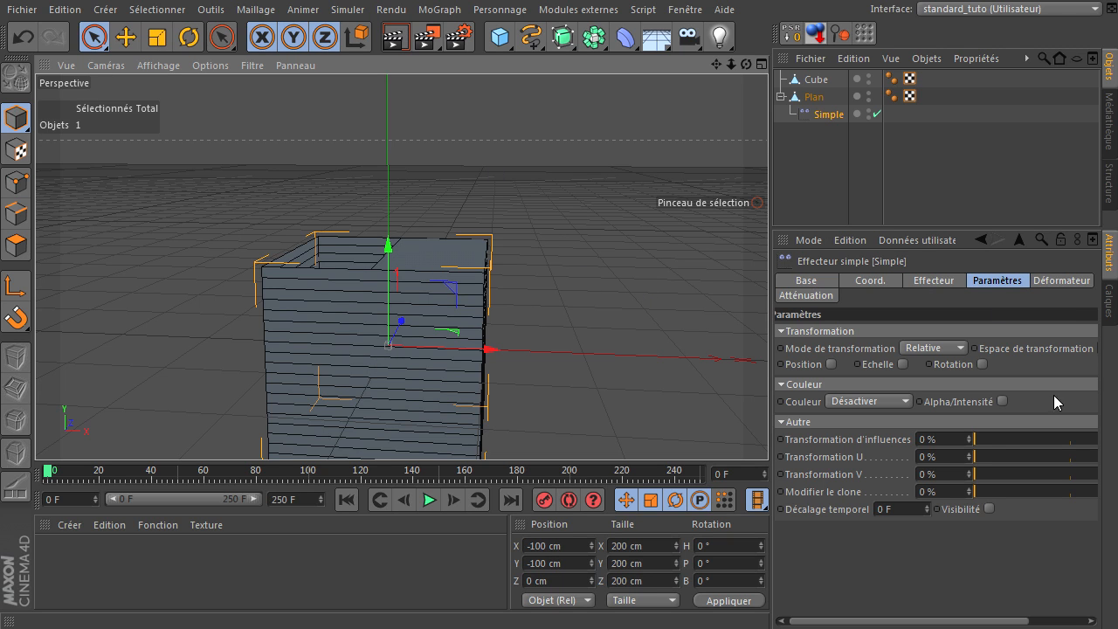
click(982, 365)
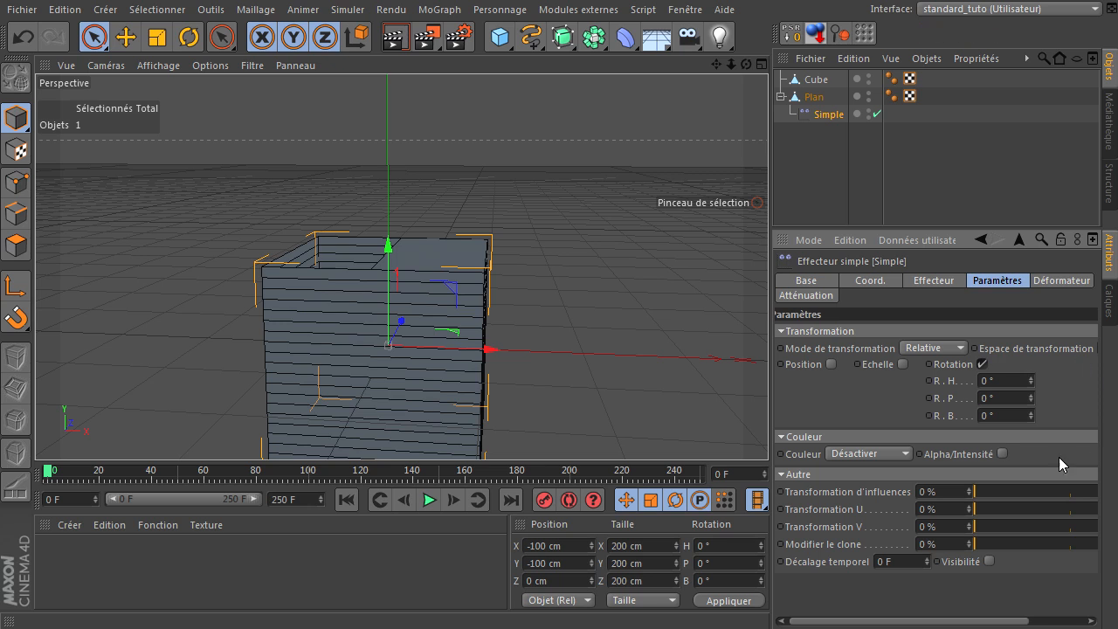
click(1011, 417)
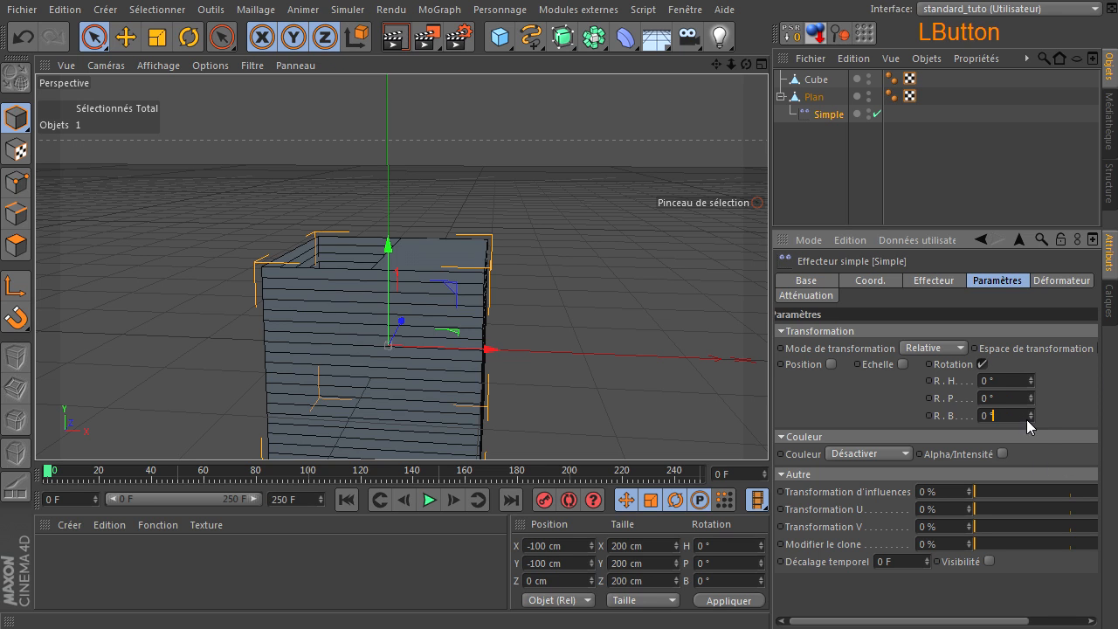
drag(1030, 416, 1029, 416)
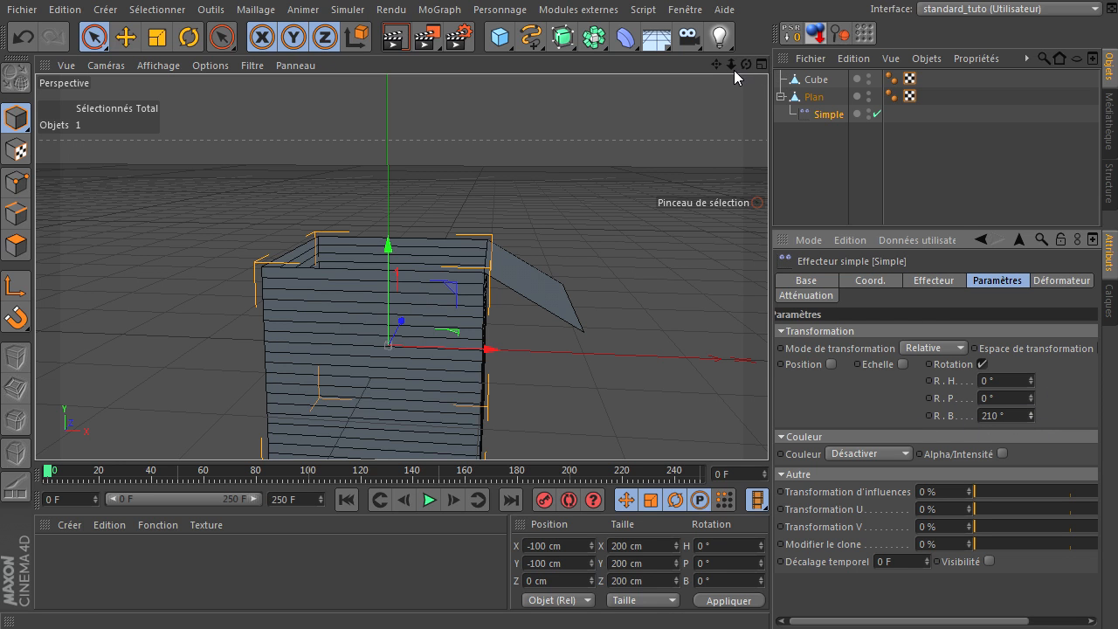
drag(746, 68, 842, 131)
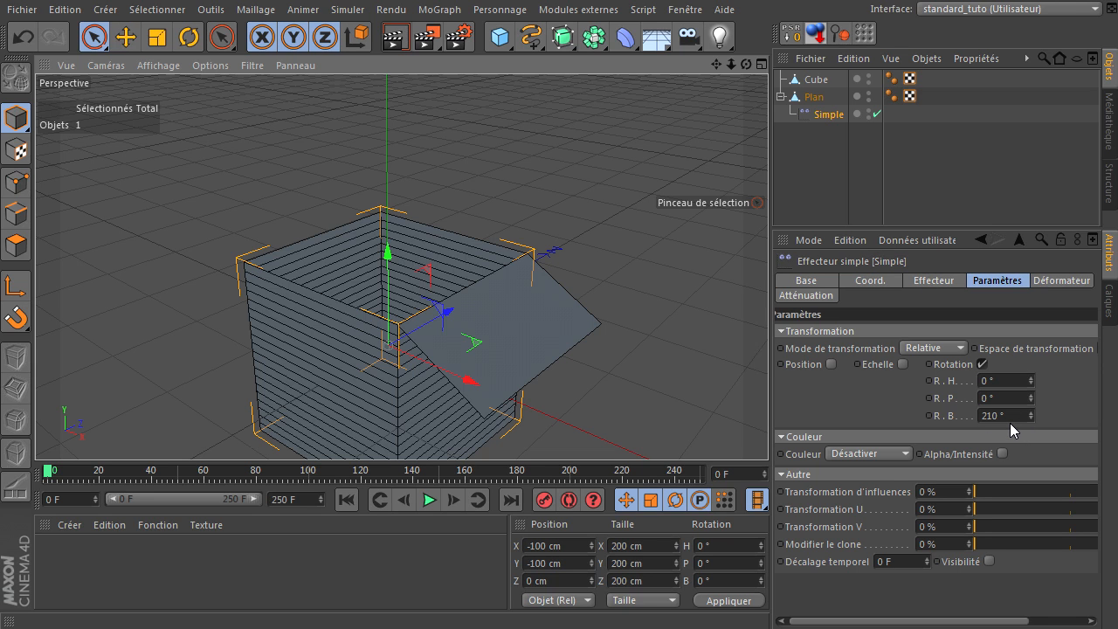
- Set the Simple effector's Influence to 0 % in its Atténuation settings
click(799, 299)
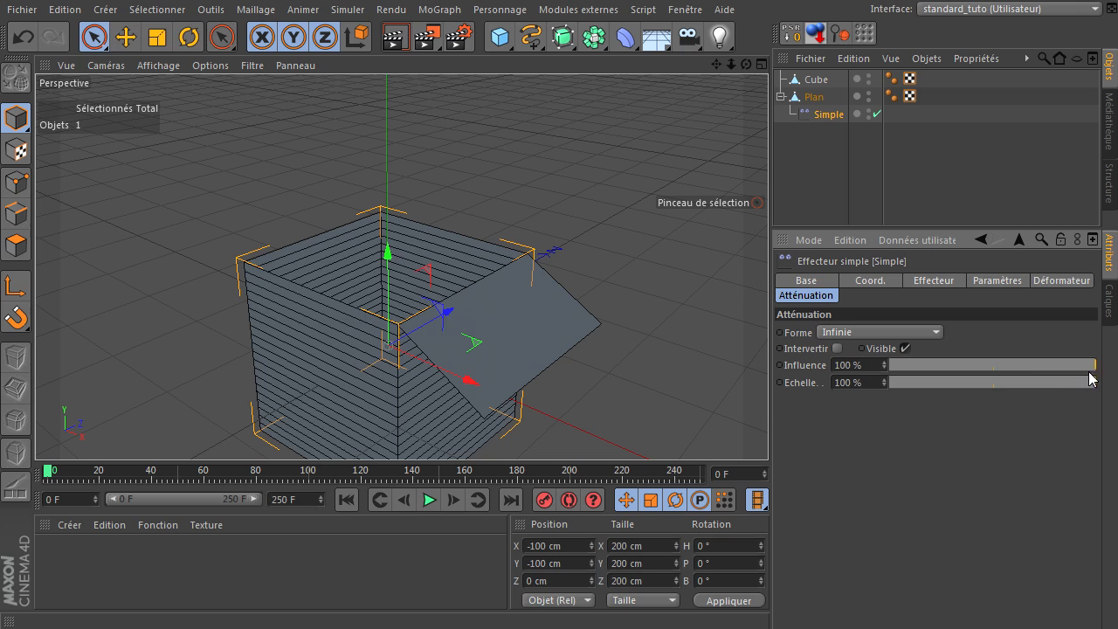
drag(1092, 366, 886, 367)
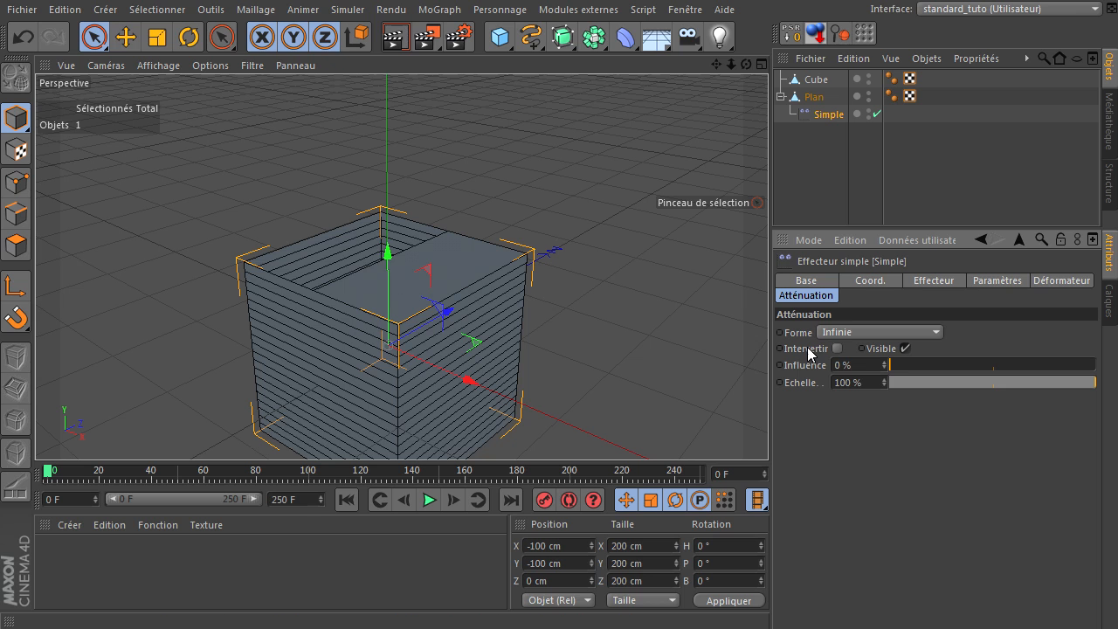
drag(903, 367, 846, 369)
- Duplicate the Plan flap together with its child Simple effector
click(815, 97)
click(829, 115)
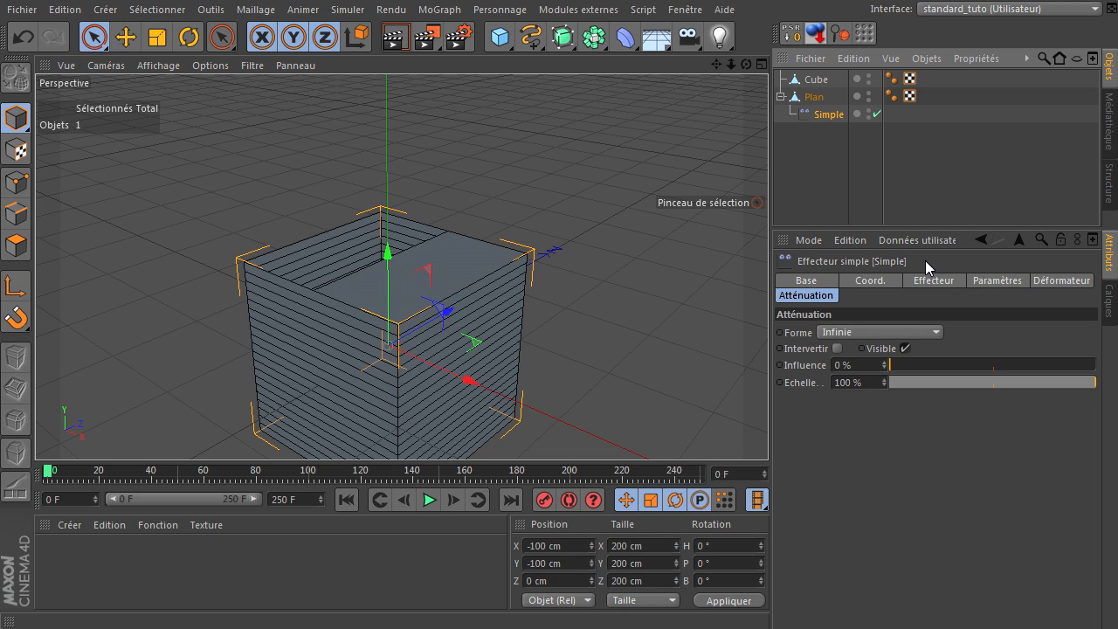
key(ctrl)
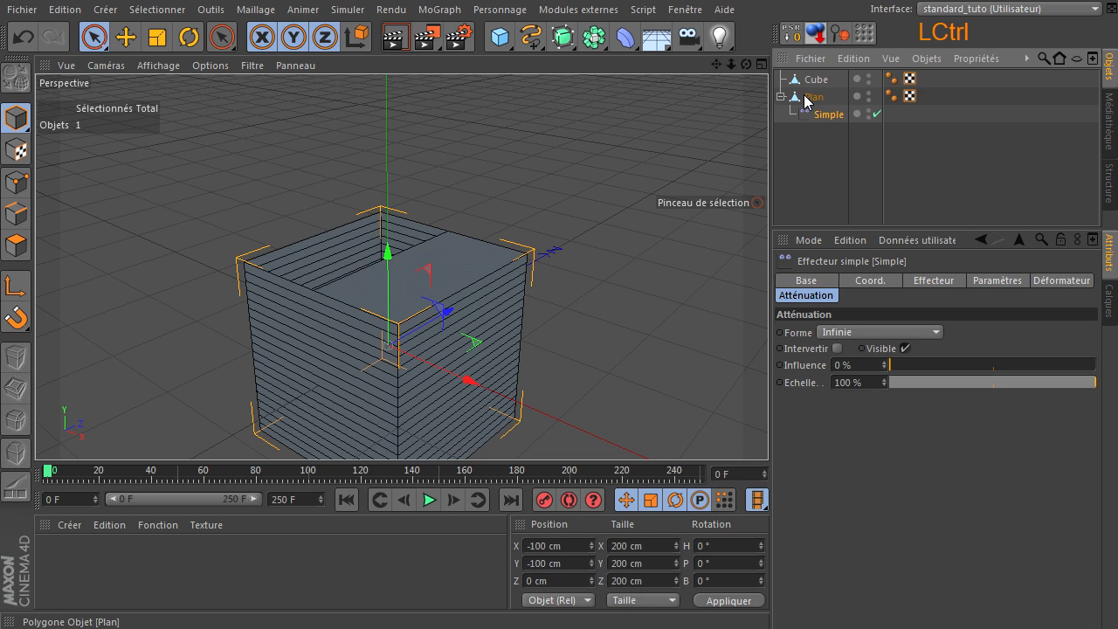
ctrl+click(811, 97)
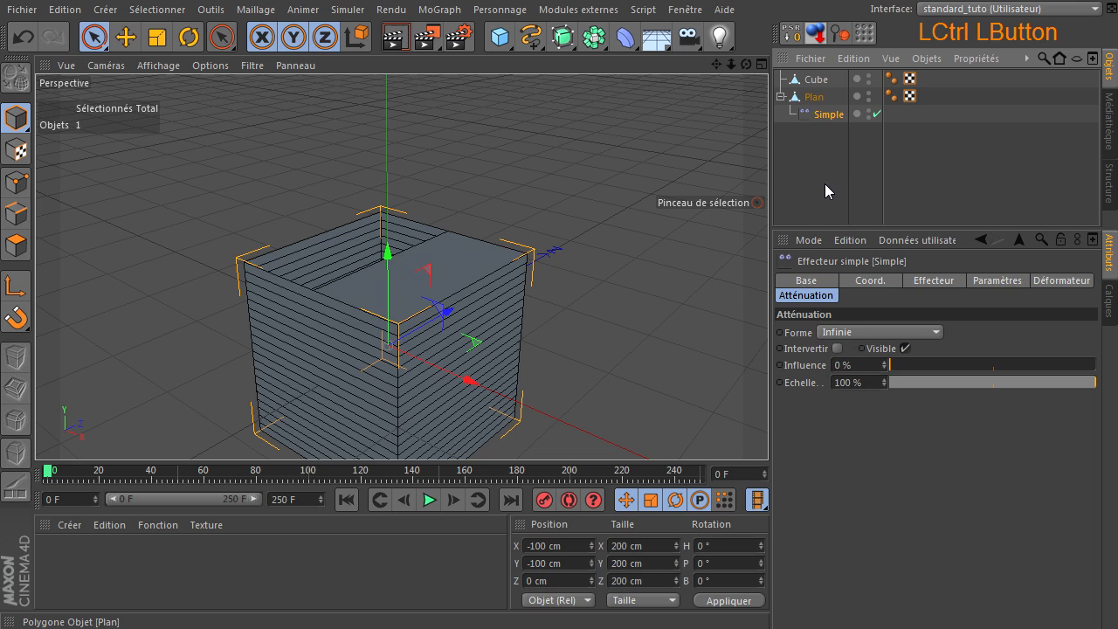
ctrl+drag(825, 184, 825, 183)
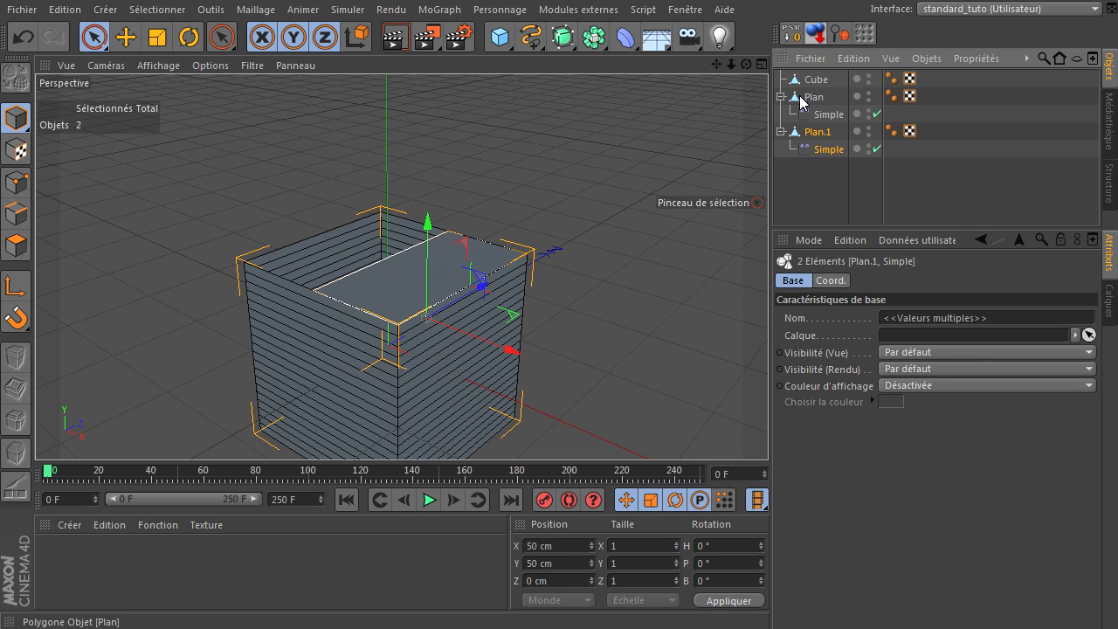
key(ctrl)
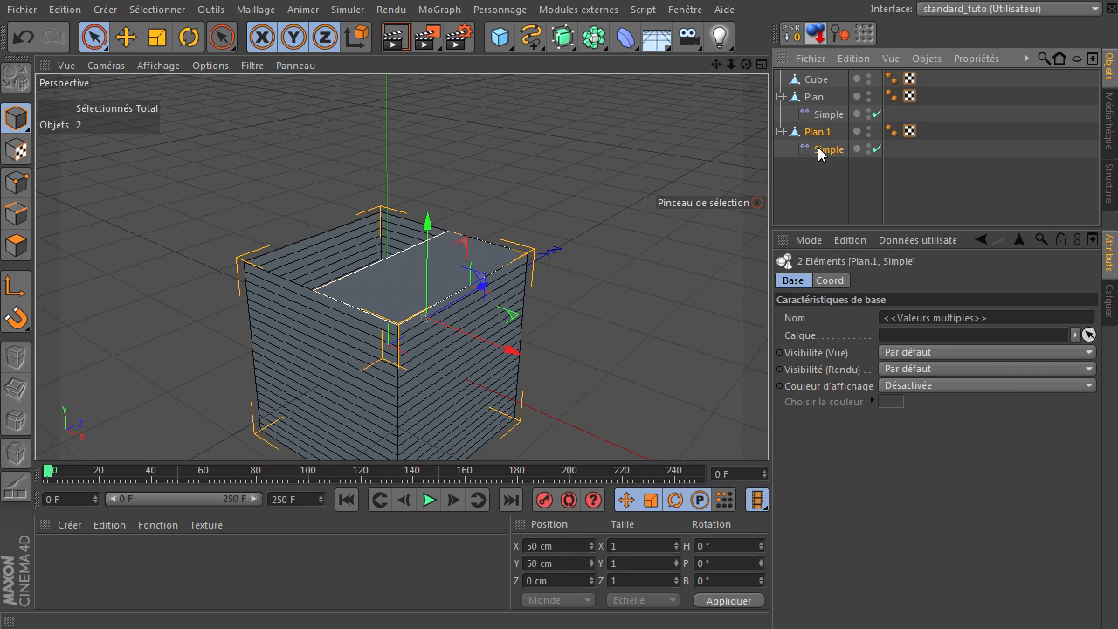
- Rotate the duplicated flap Plan.1 180° around its heading axis and set its X position to -100 cm
click(818, 131)
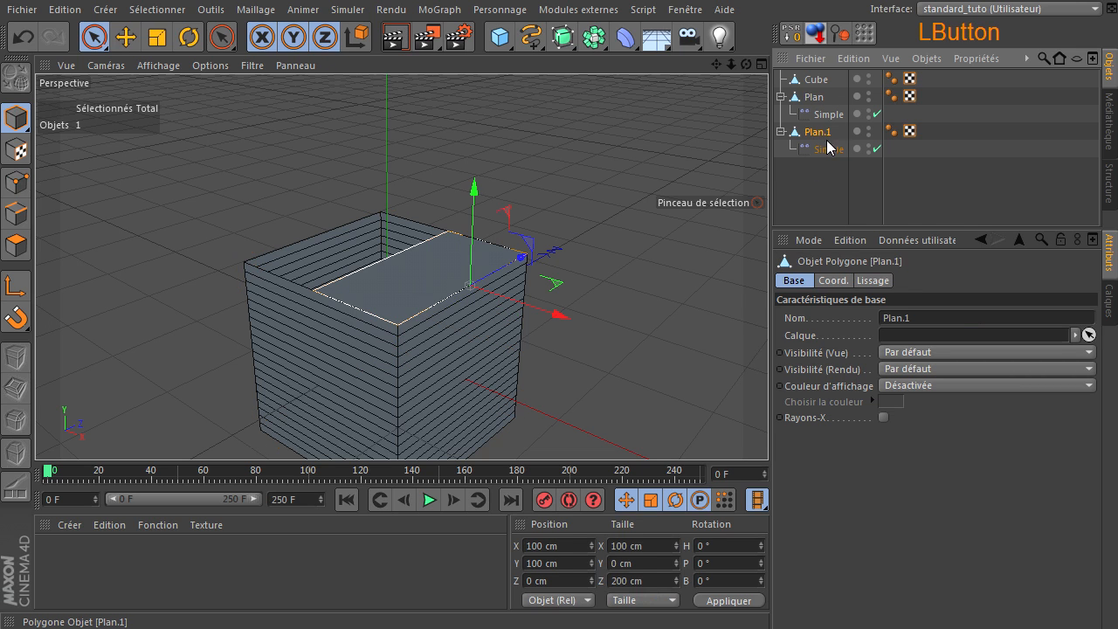
click(189, 40)
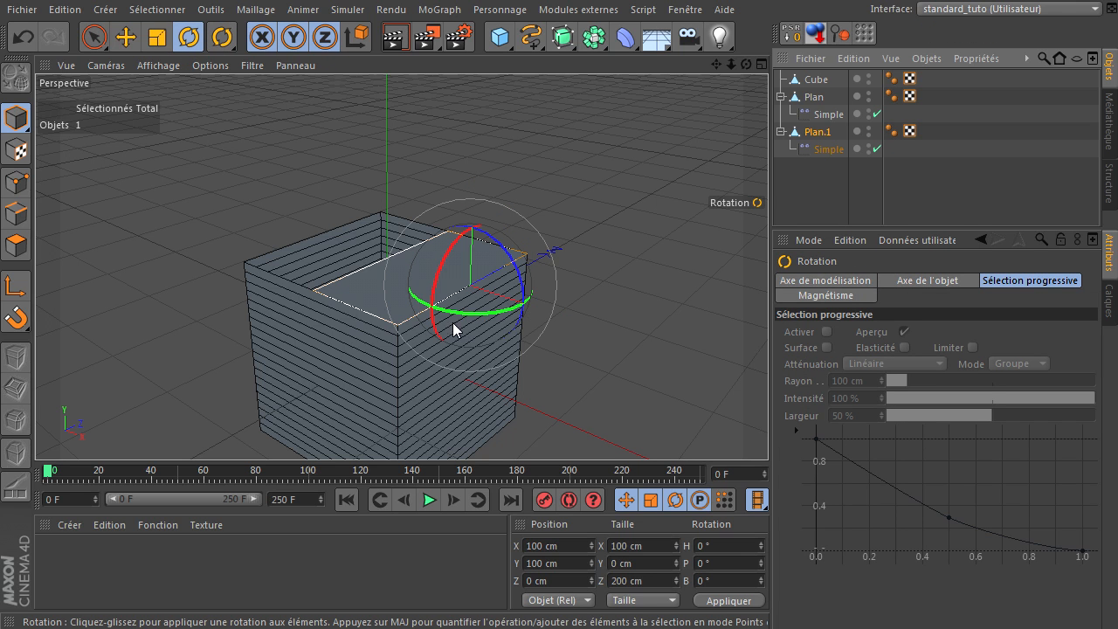
drag(450, 313, 554, 182)
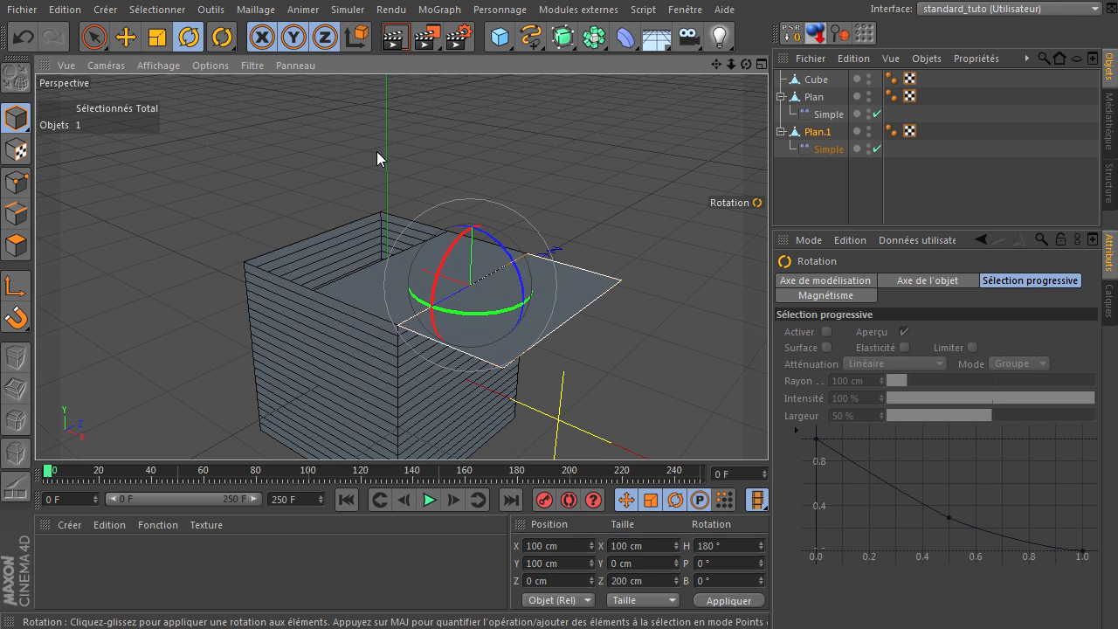
click(125, 37)
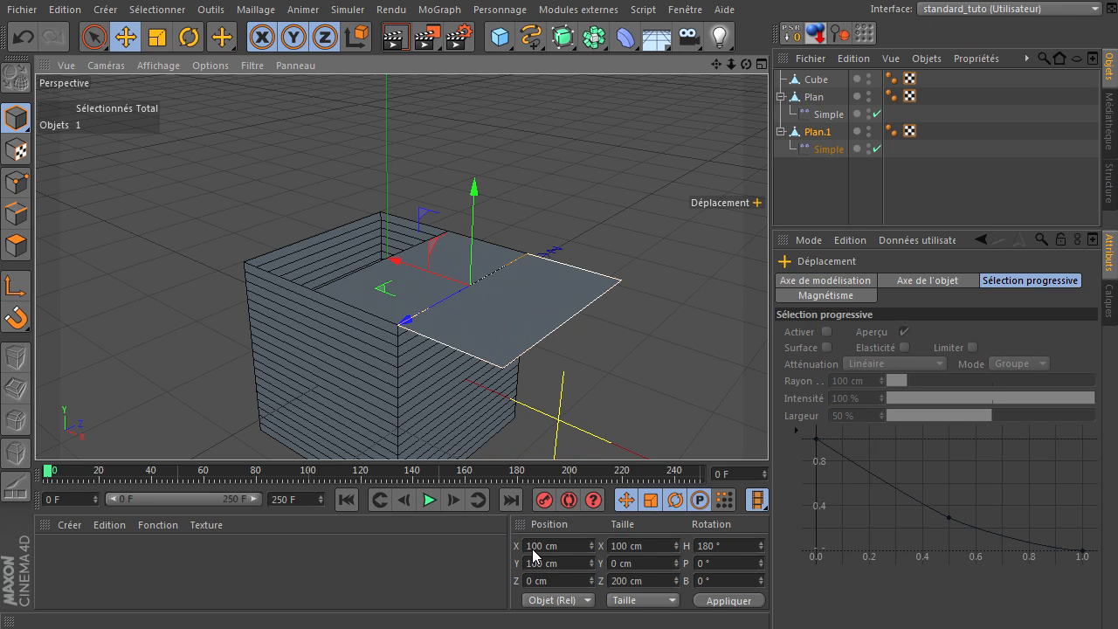
click(560, 546)
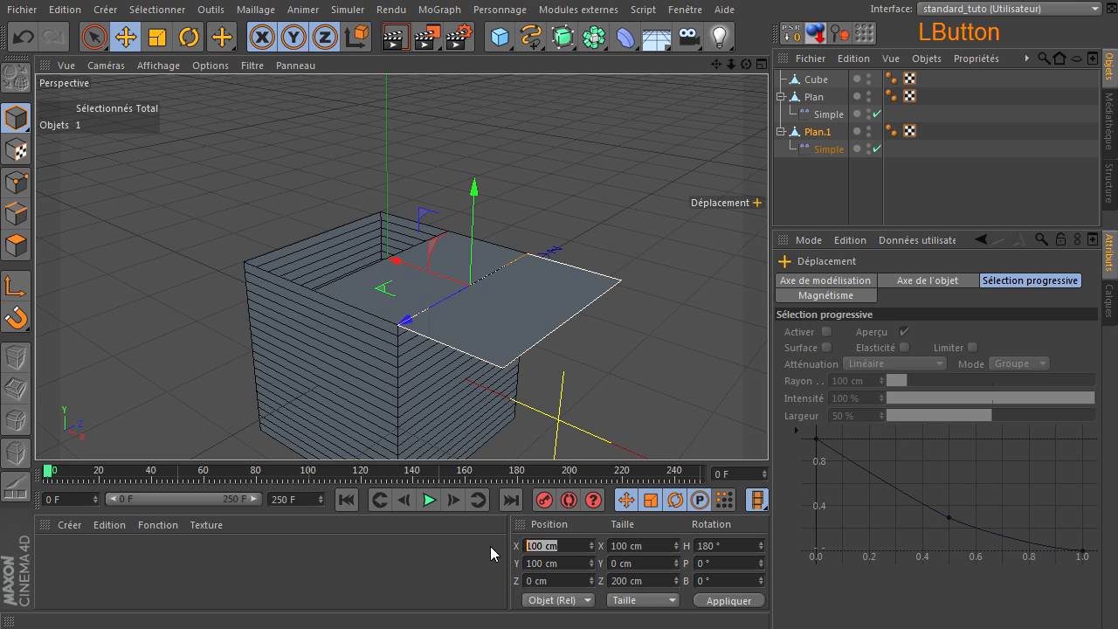
text(-100)
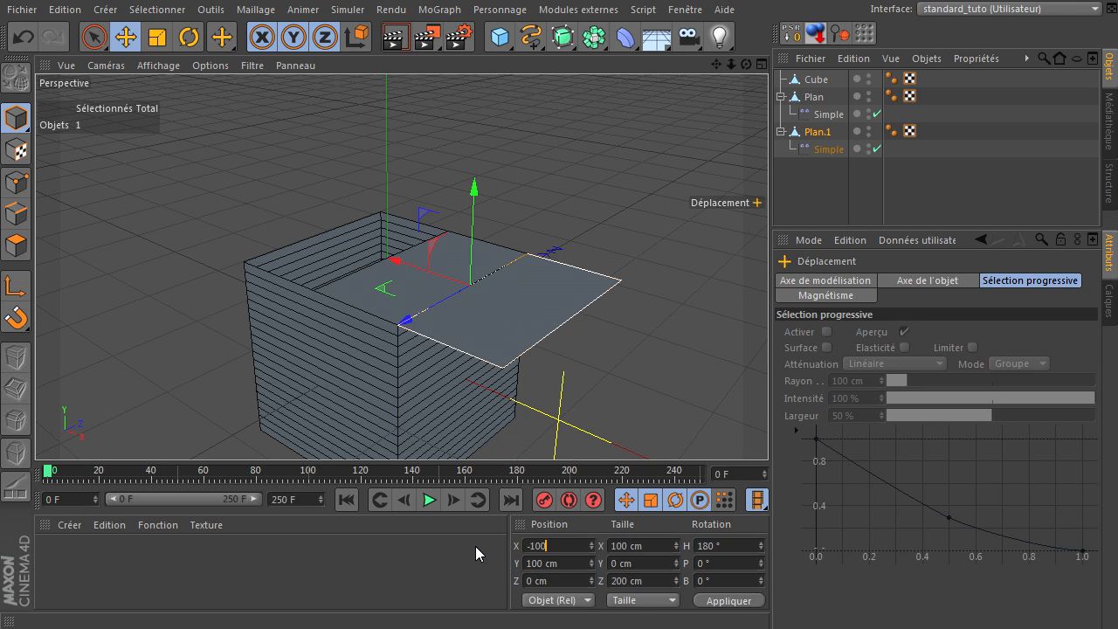
key(Return)
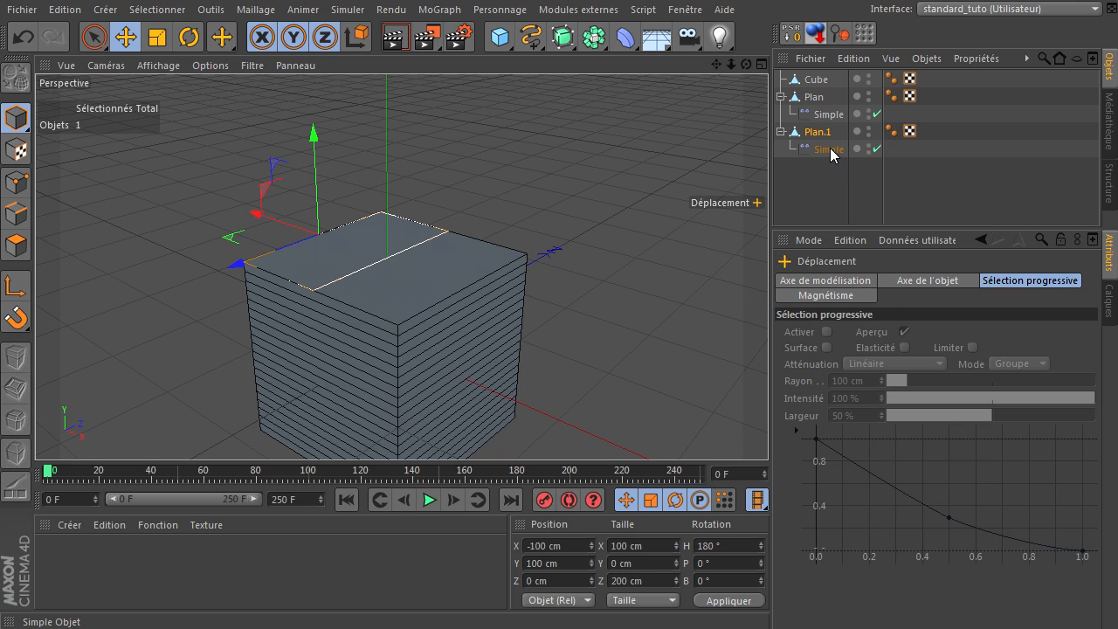
- Test both flaps' opening by varying the two Simple effectors' Influence together, then return it to 0 % and clear the selection
click(829, 114)
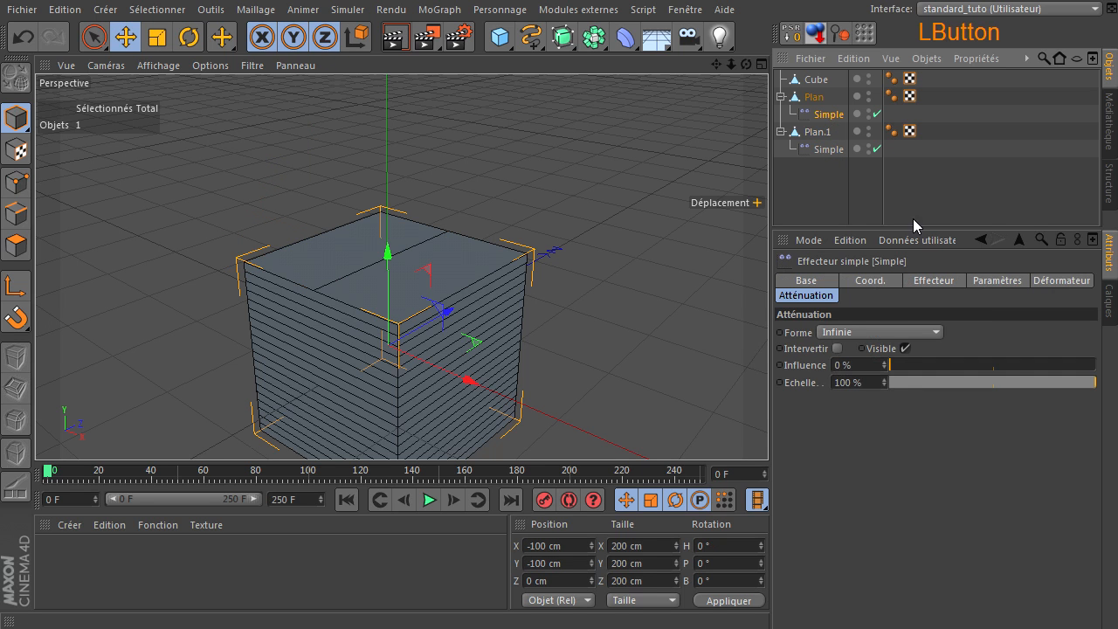
ctrl+click(825, 153)
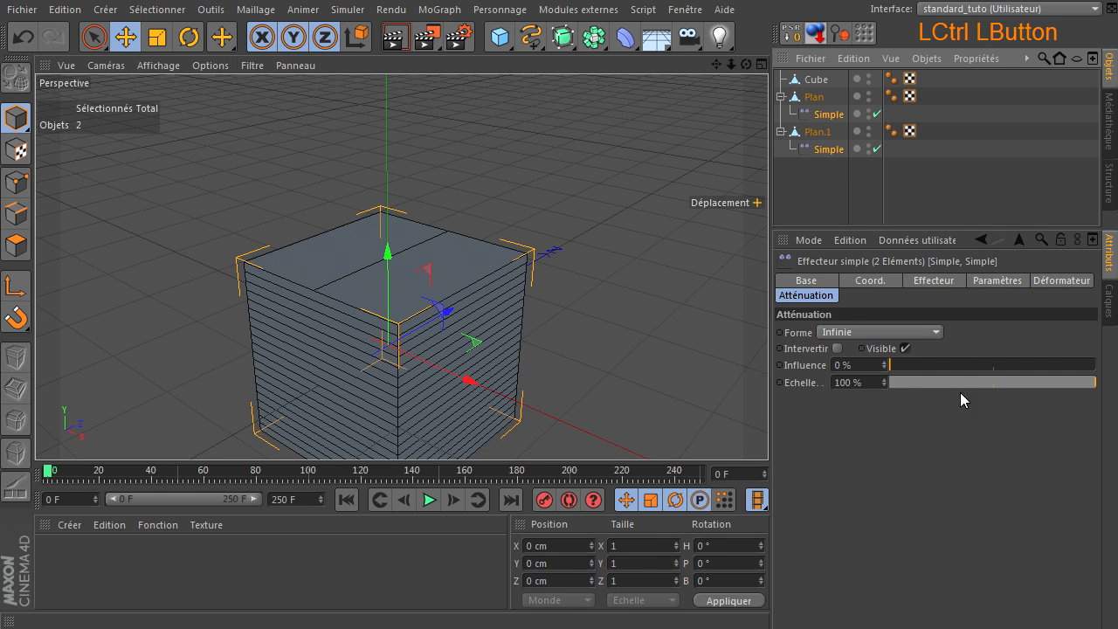
drag(895, 371, 834, 376)
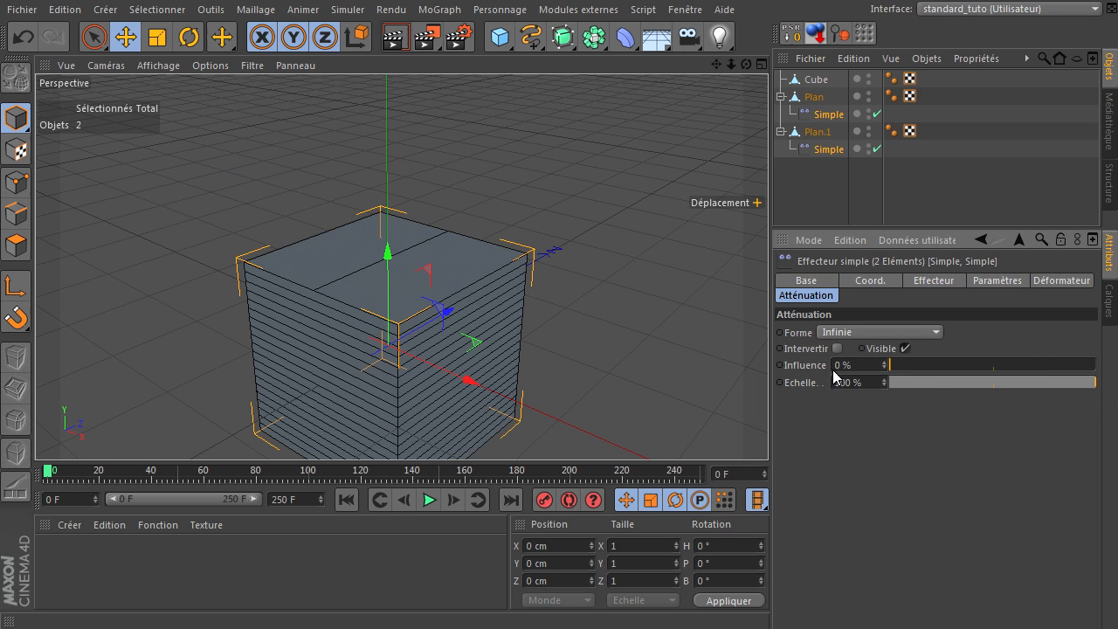
click(810, 194)
- Copy and paste Plan and Plan.1 with their effectors, and enlarge the object list to show the whole hierarchy
click(808, 97)
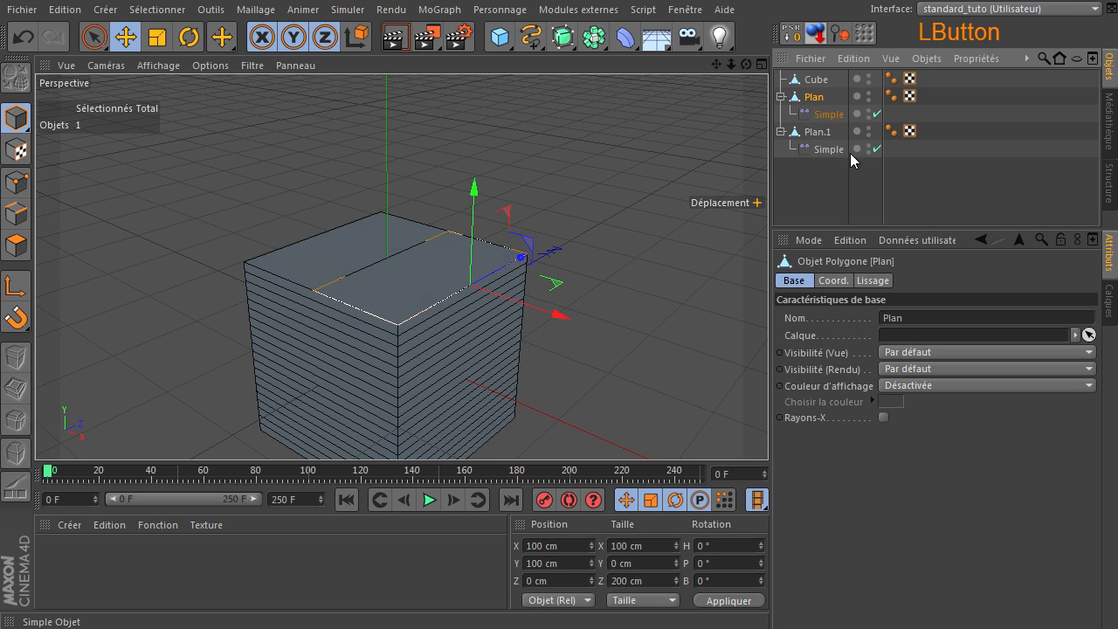
ctrl+click(874, 137)
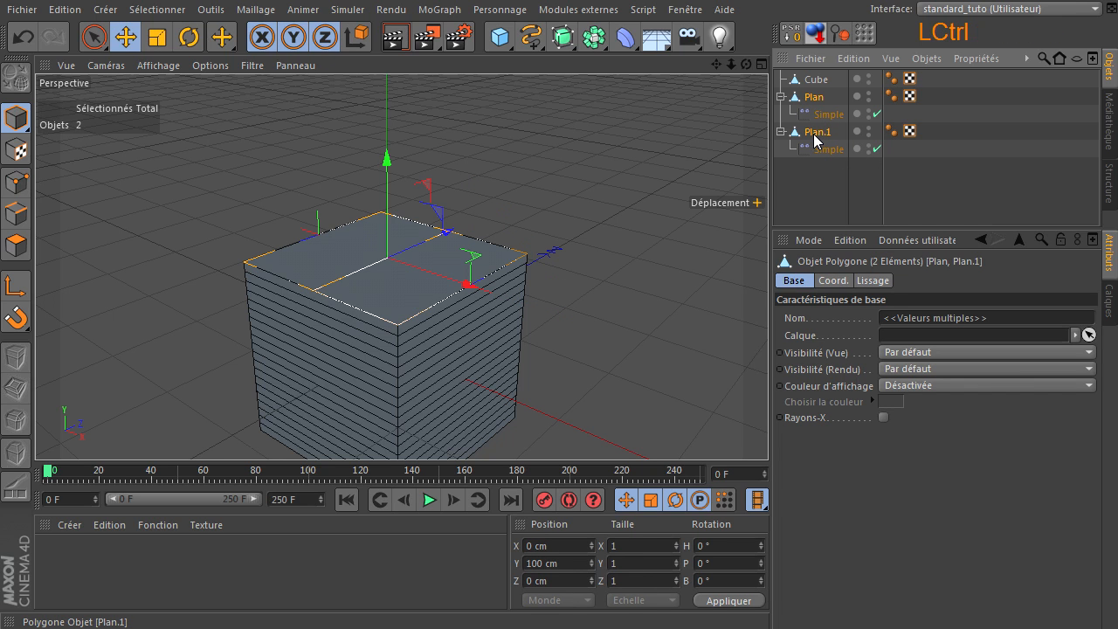
ctrl+click(815, 135)
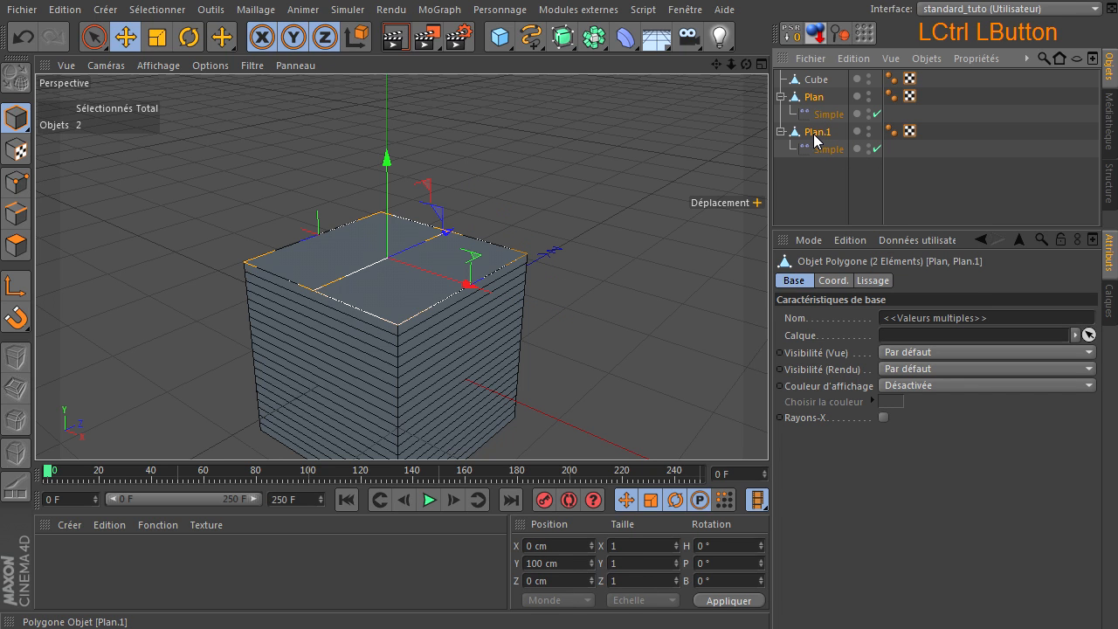
key(ctrl+v)
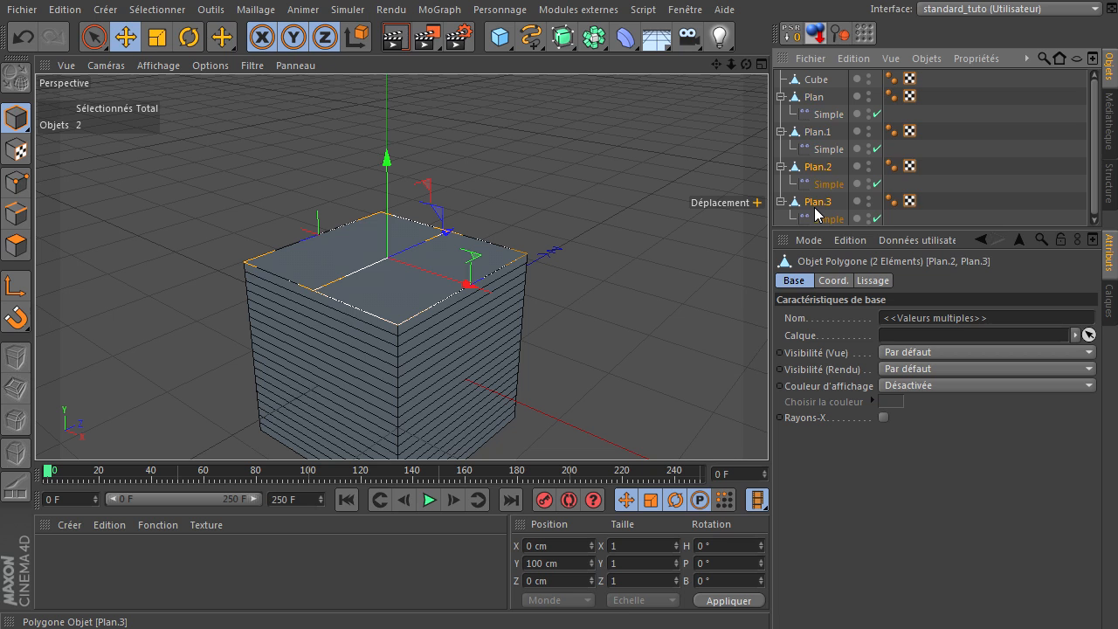
drag(846, 231, 857, 317)
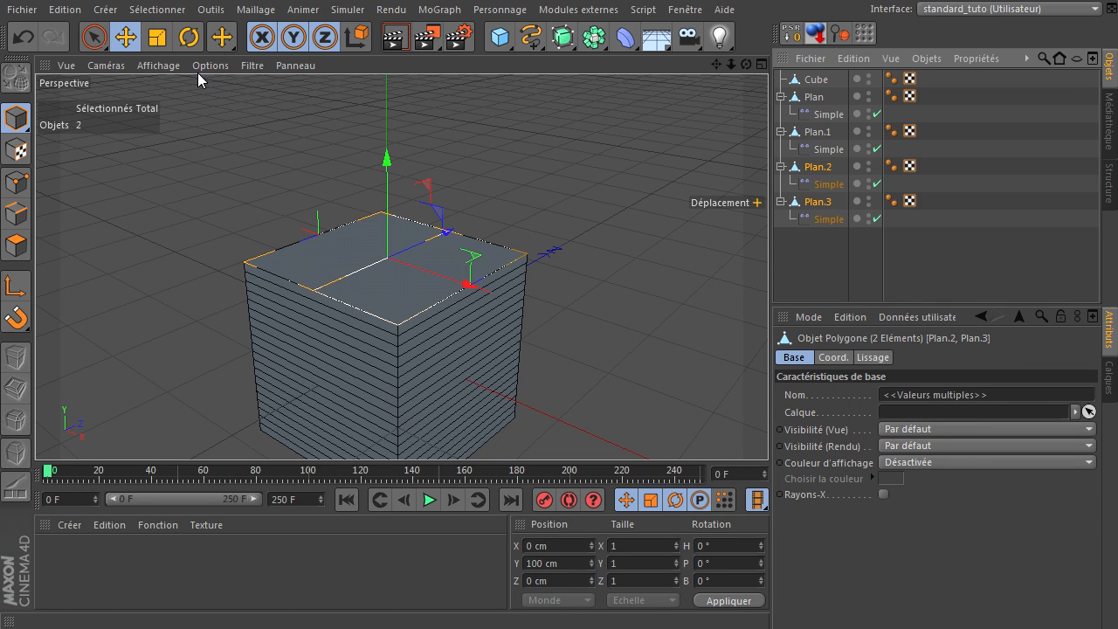
- Rotate Plan.2 and Plan.3 together a quarter turn around the vertical axis onto the box's other two sides
click(188, 37)
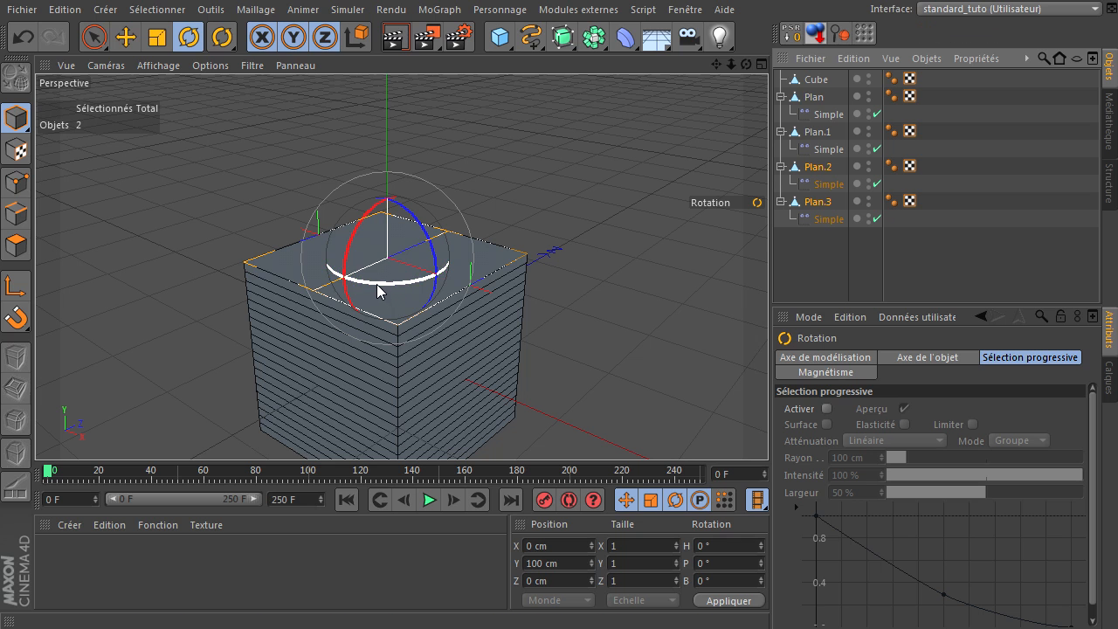
drag(377, 284, 504, 271)
click(839, 276)
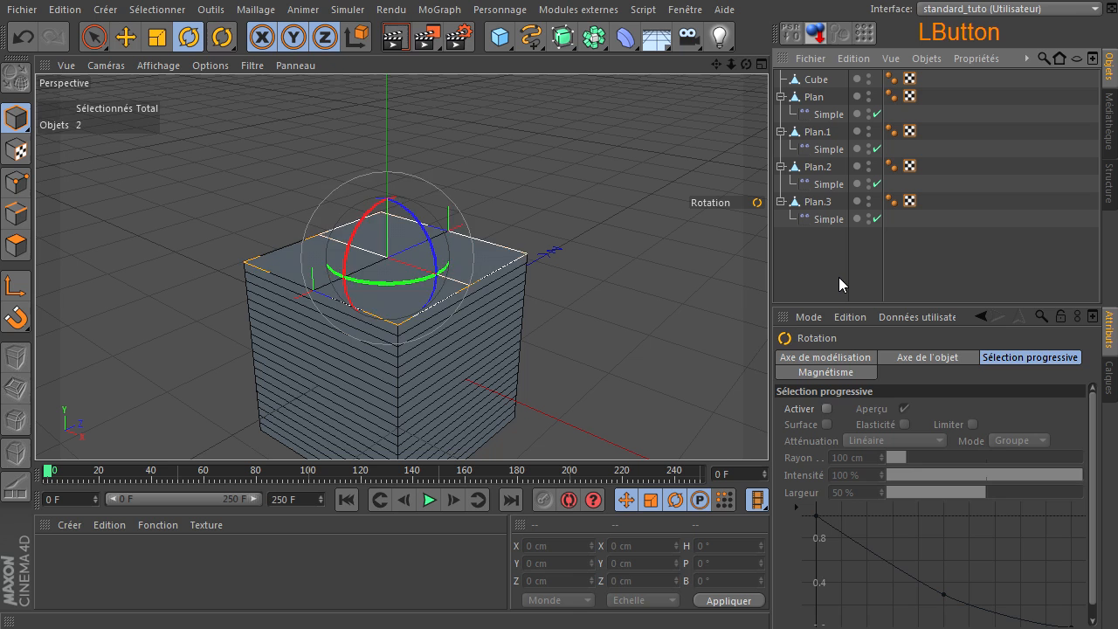
- Set the Influence of all four Simple effectors to 100 % to open the flaps, and clear the selection
click(828, 220)
ctrl+click(830, 184)
ctrl+click(831, 149)
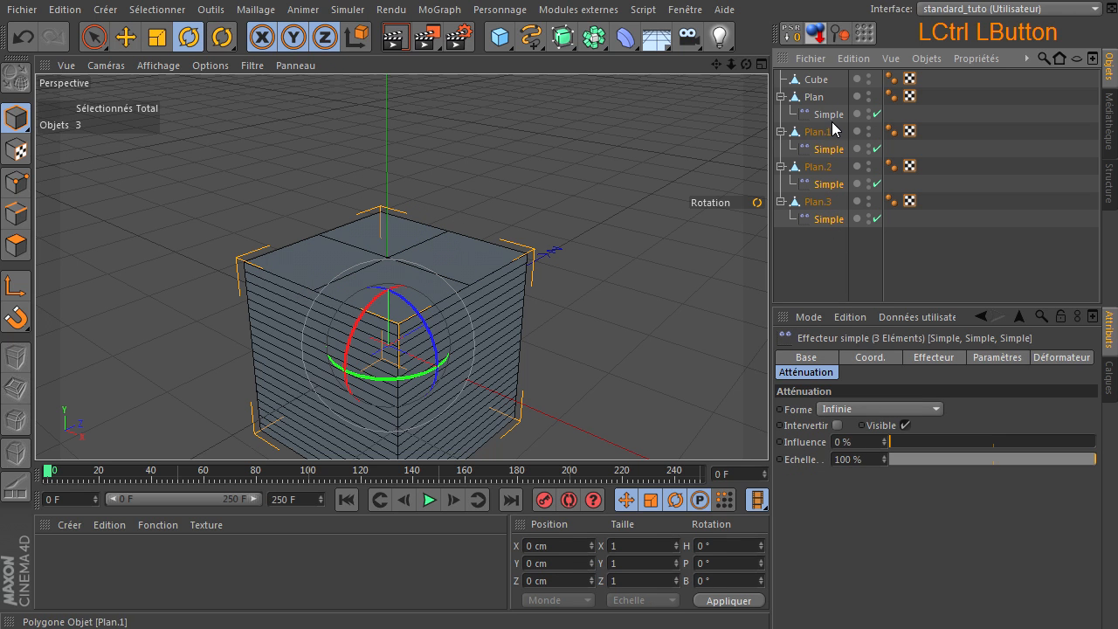
ctrl+click(832, 117)
drag(892, 442, 1110, 467)
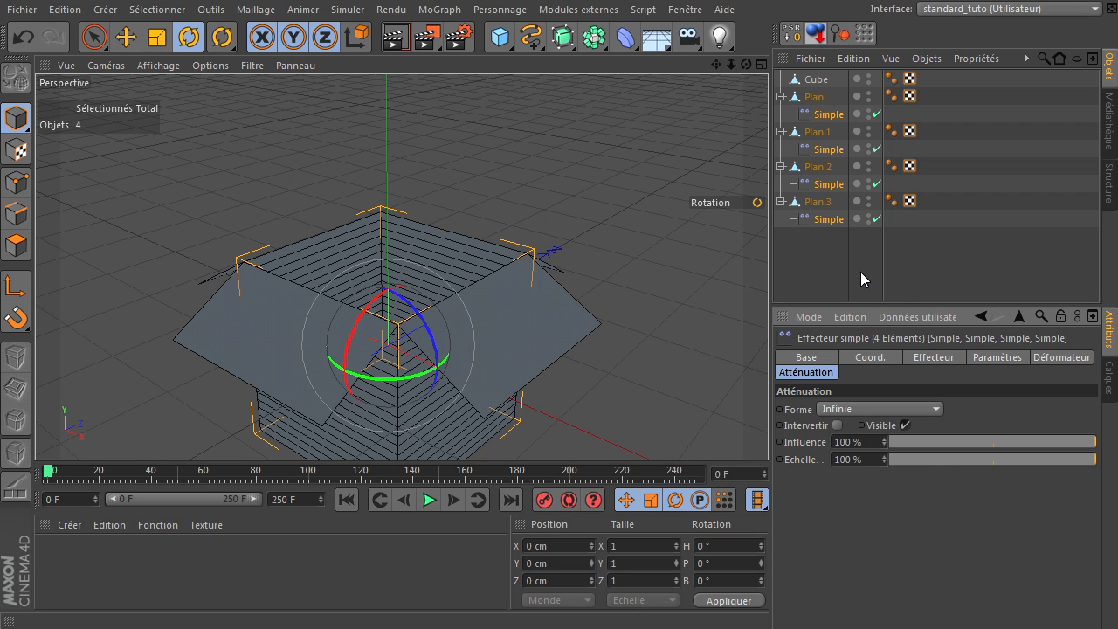
click(817, 271)
- Make Plan, Plan.1, Plan.2 and Plan.3 children of the Cube object
mouse_move(731, 64)
mouse_down()
mouse_move(768, 428)
mouse_move(732, 64)
mouse_move(768, 429)
mouse_move(717, 68)
mouse_move(768, 428)
mouse_move(746, 63)
mouse_up()
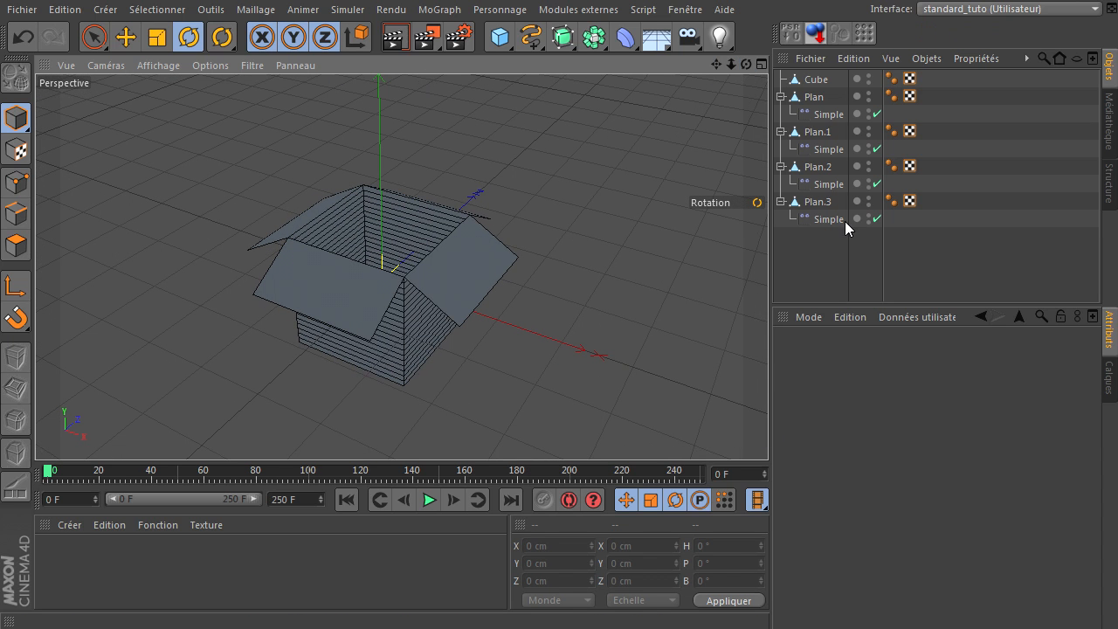
click(814, 97)
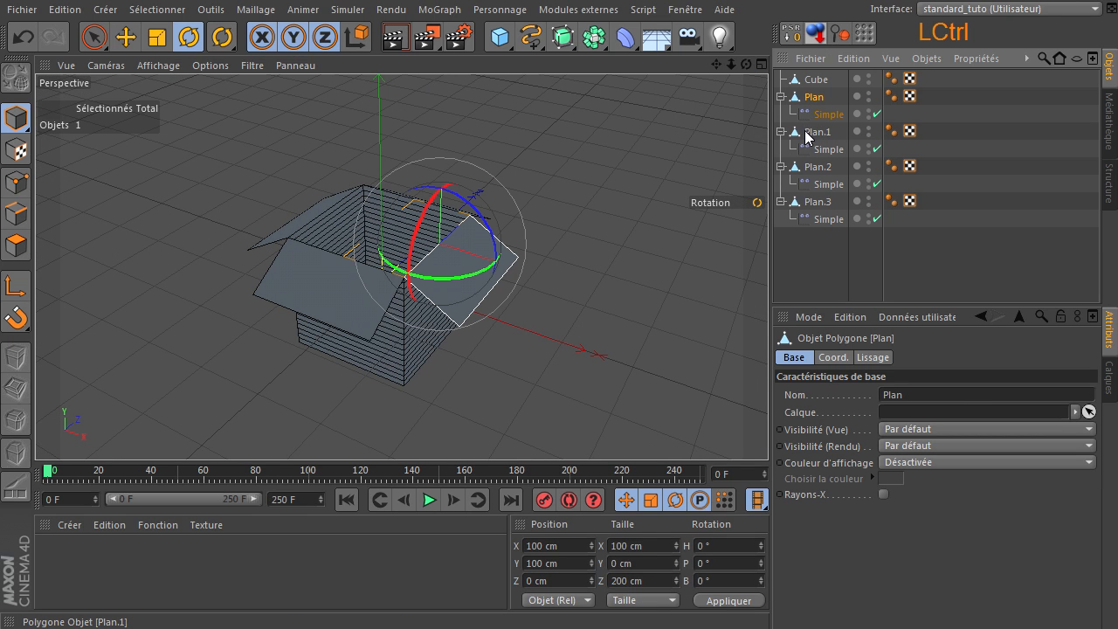
ctrl+click(807, 133)
ctrl+click(814, 168)
ctrl+click(811, 203)
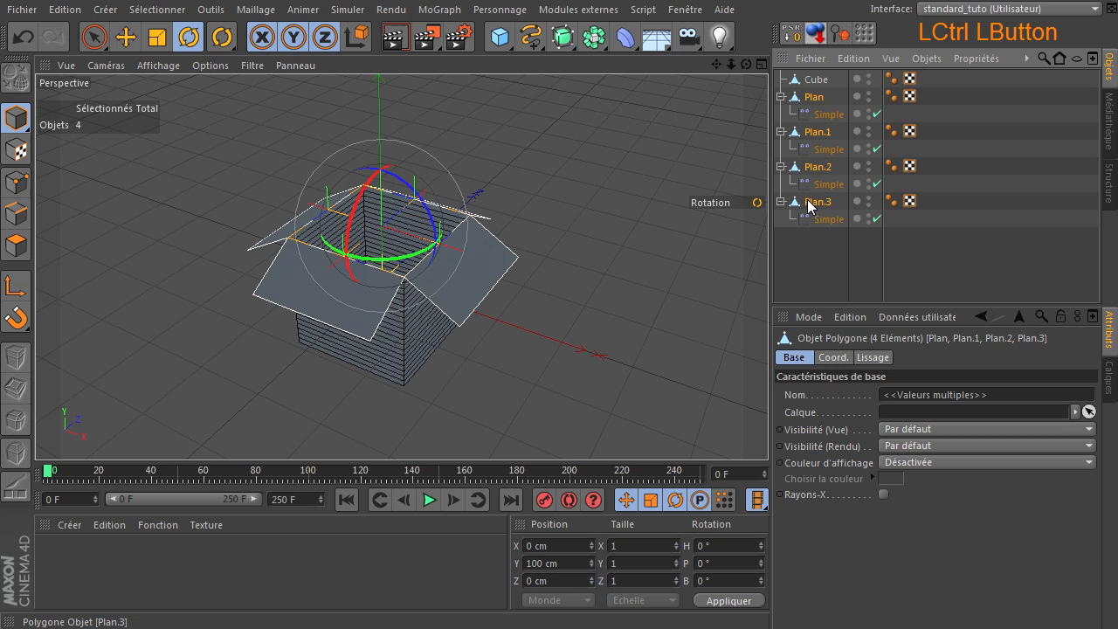
mouse_move(813, 103)
mouse_down()
mouse_move(822, 85)
mouse_move(809, 87)
mouse_up()
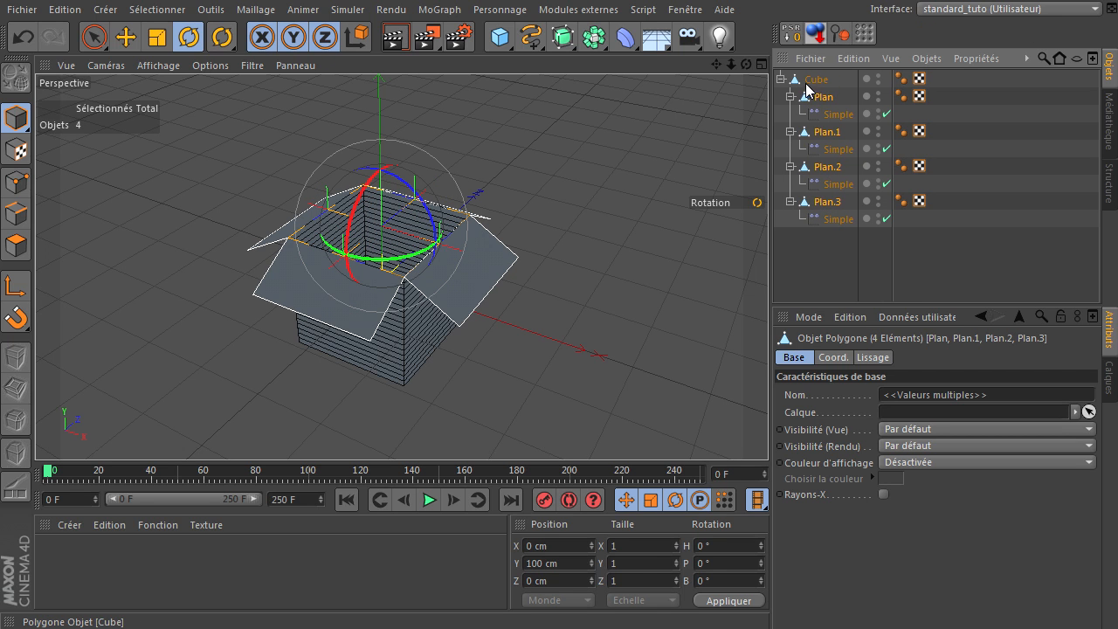
- Hide the four Simple effectors in the viewport while keeping the Cube and all four Plan flaps visible
click(815, 80)
click(126, 36)
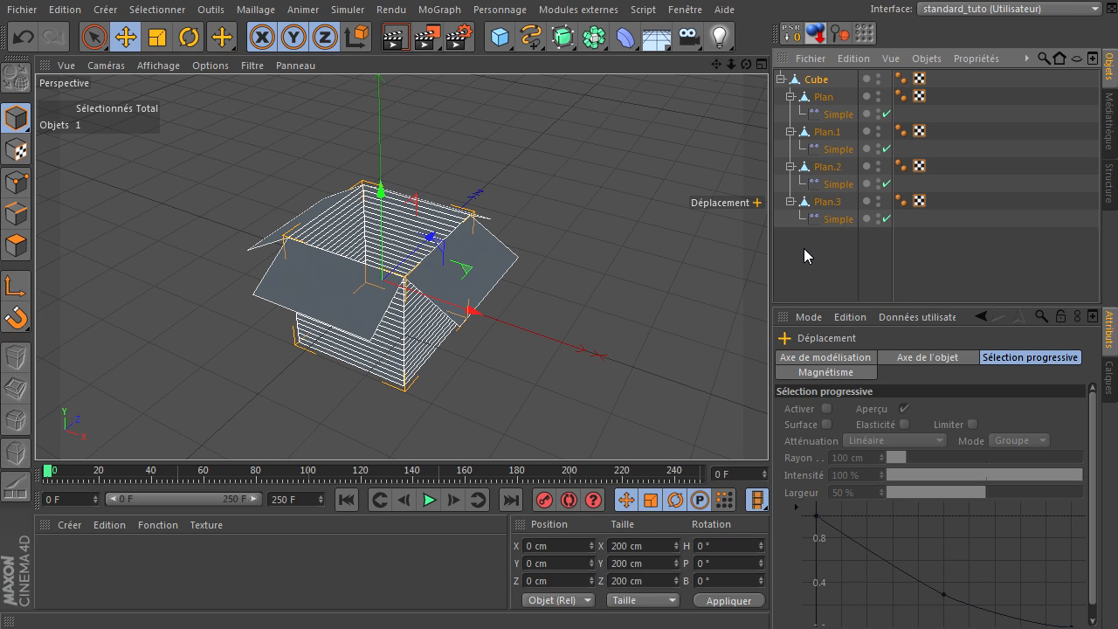
click(880, 115)
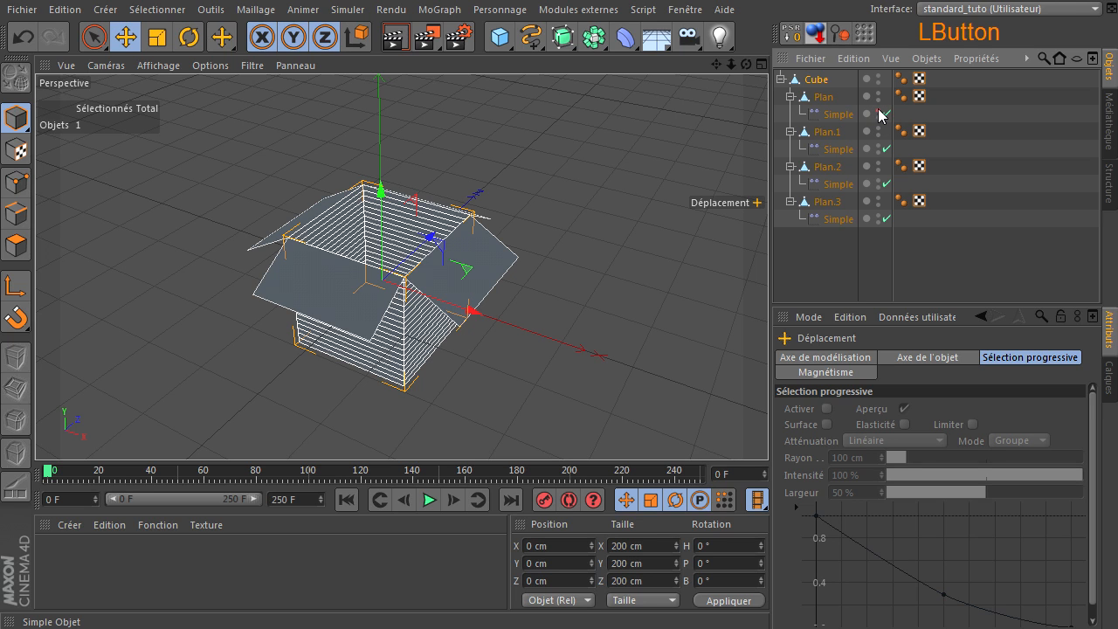
drag(880, 114, 883, 243)
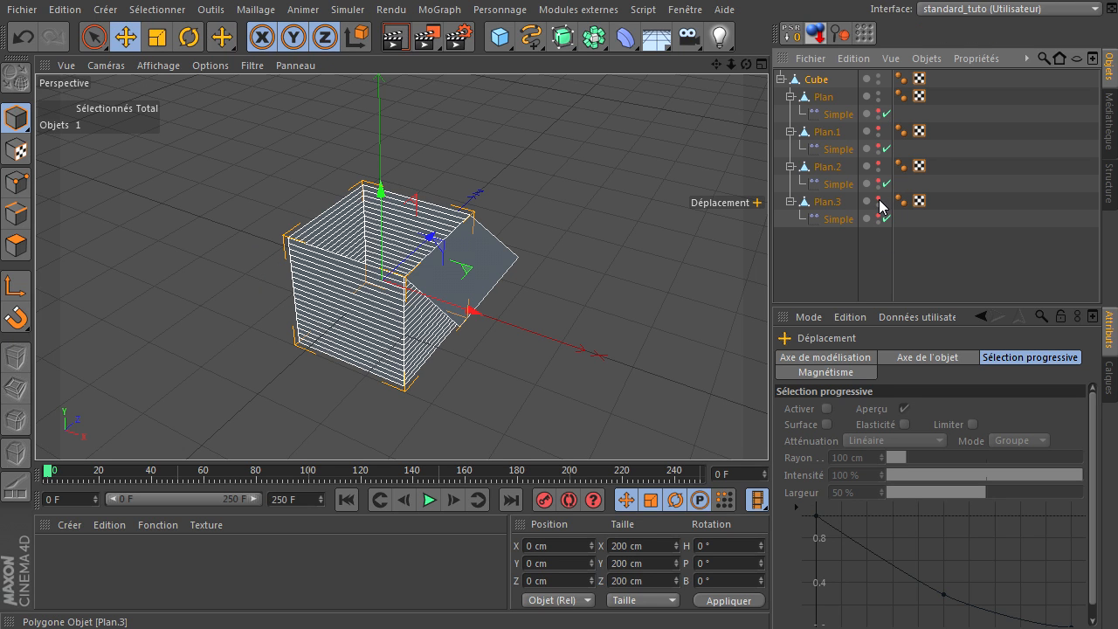
click(880, 200)
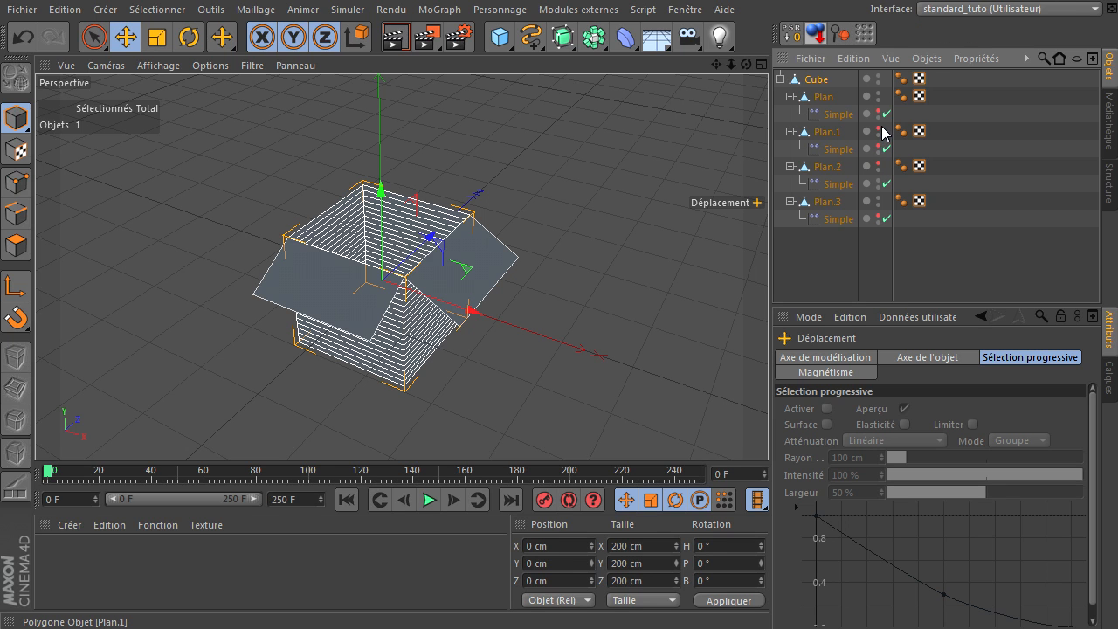
click(879, 131)
double_click(878, 181)
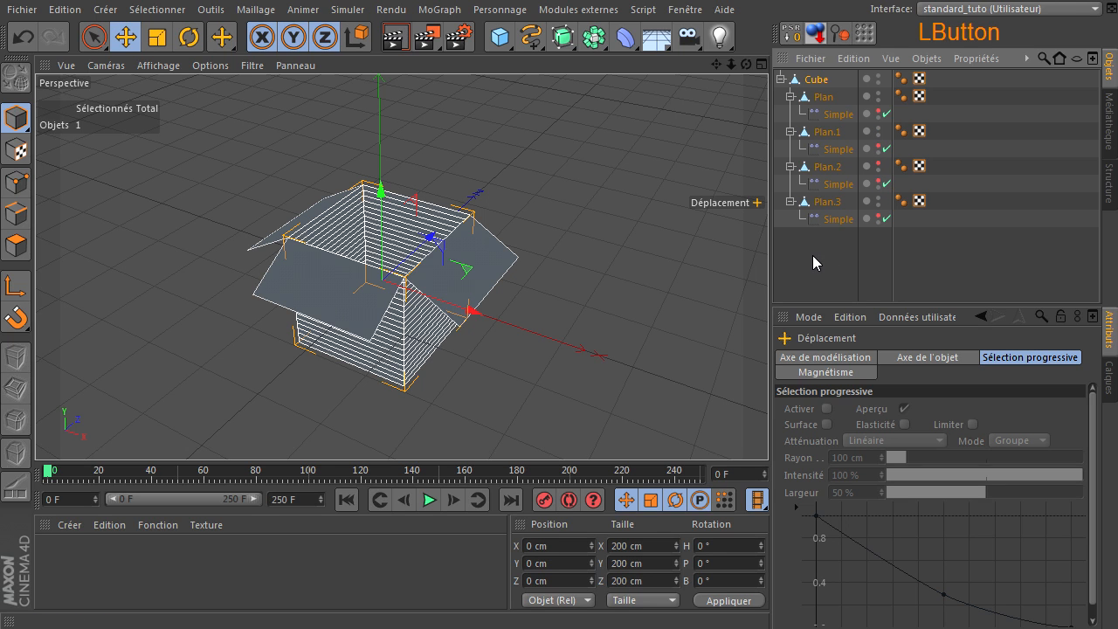
click(878, 164)
- Collapse the hierarchies of Plan, Plan.1, Plan.2 and Plan.3 in the object list and clear the selection
click(791, 202)
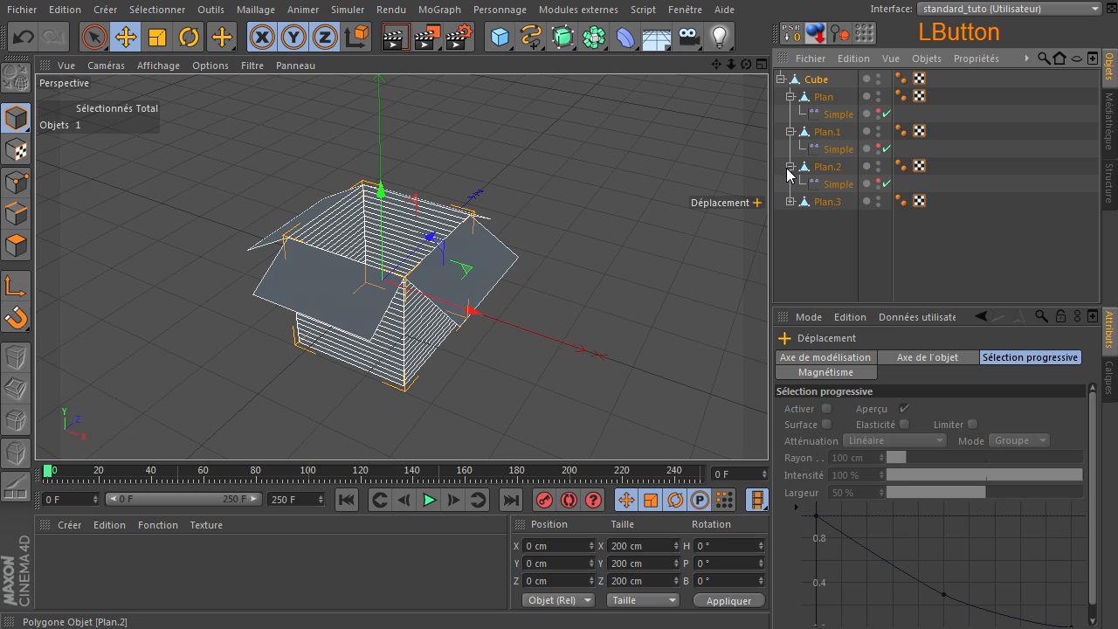
click(791, 167)
click(791, 132)
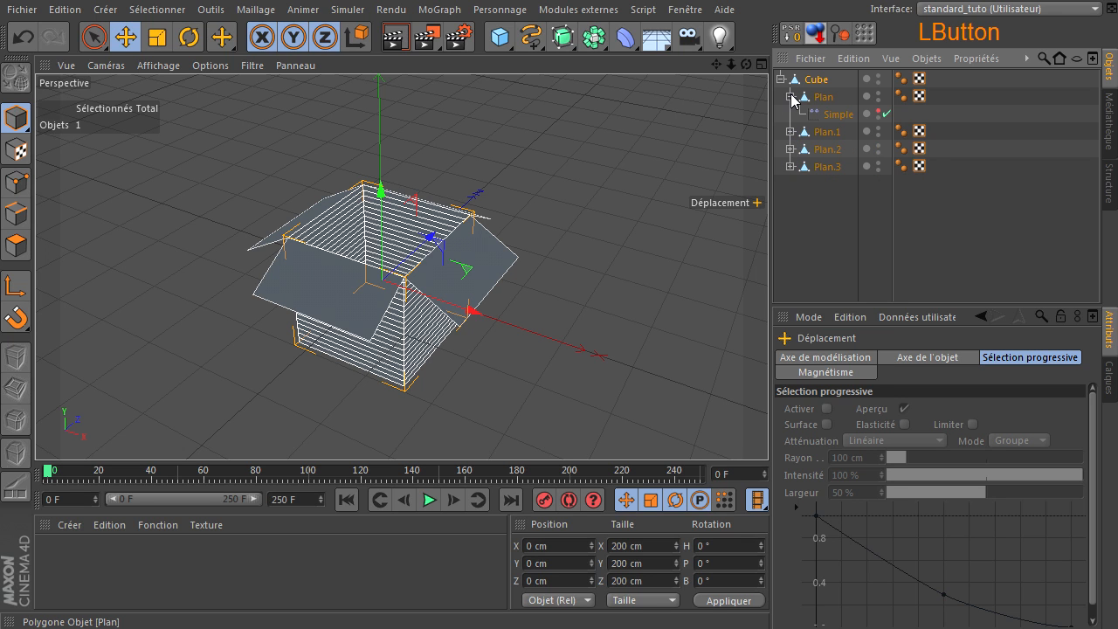
click(791, 97)
click(819, 184)
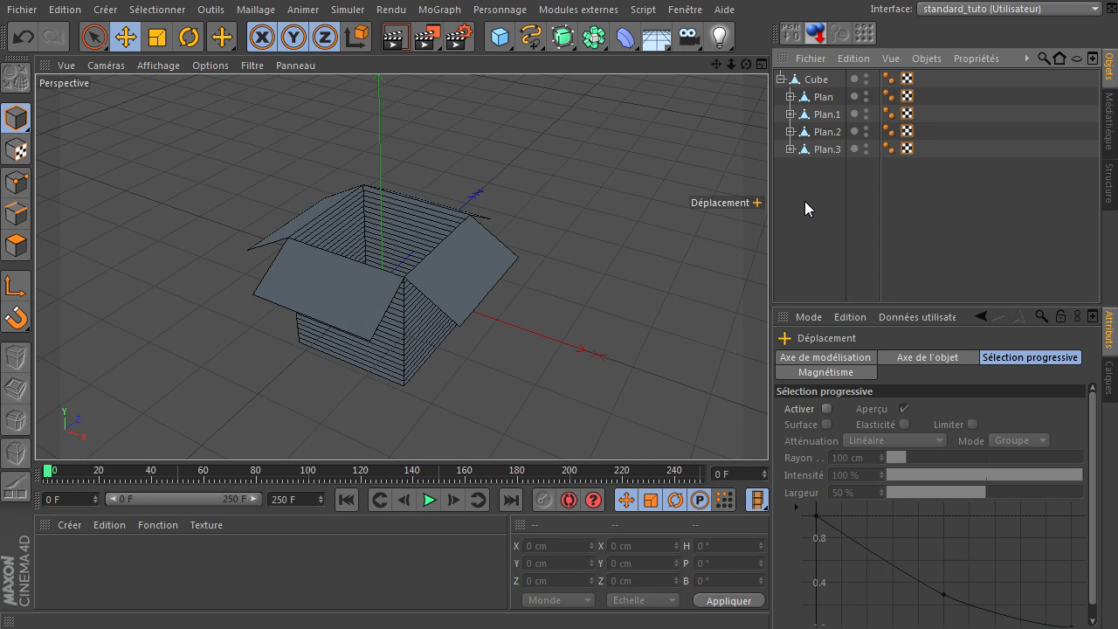
- Add an Explosion FX deformer as a child of the Cube and place it last, below Plan.3
scroll(390, 302, up, 5)
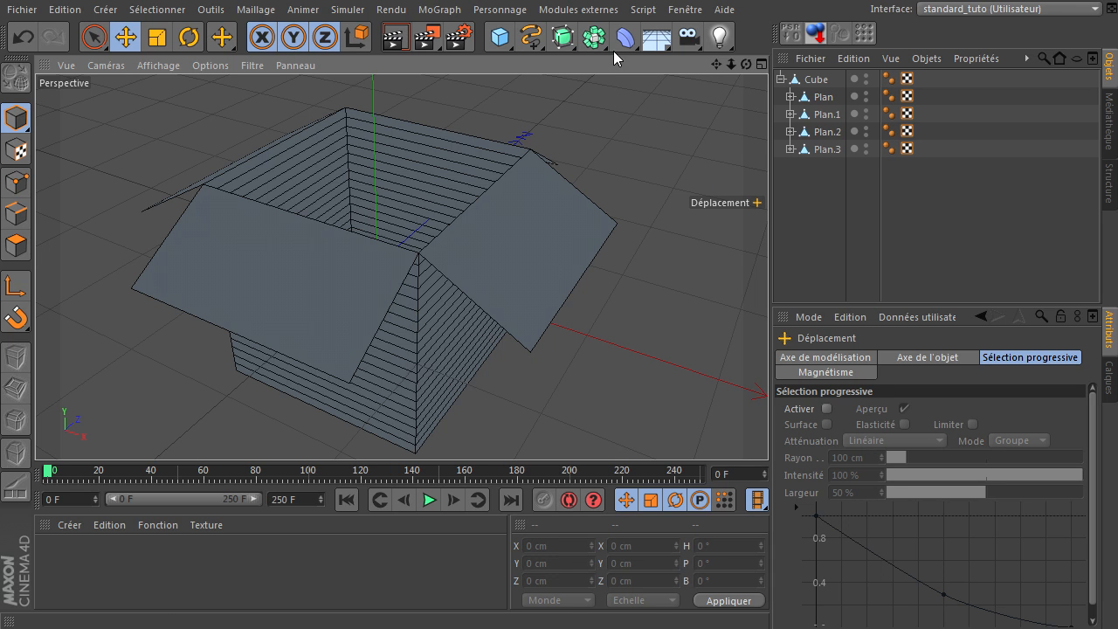
scroll(586, 188, down, 3)
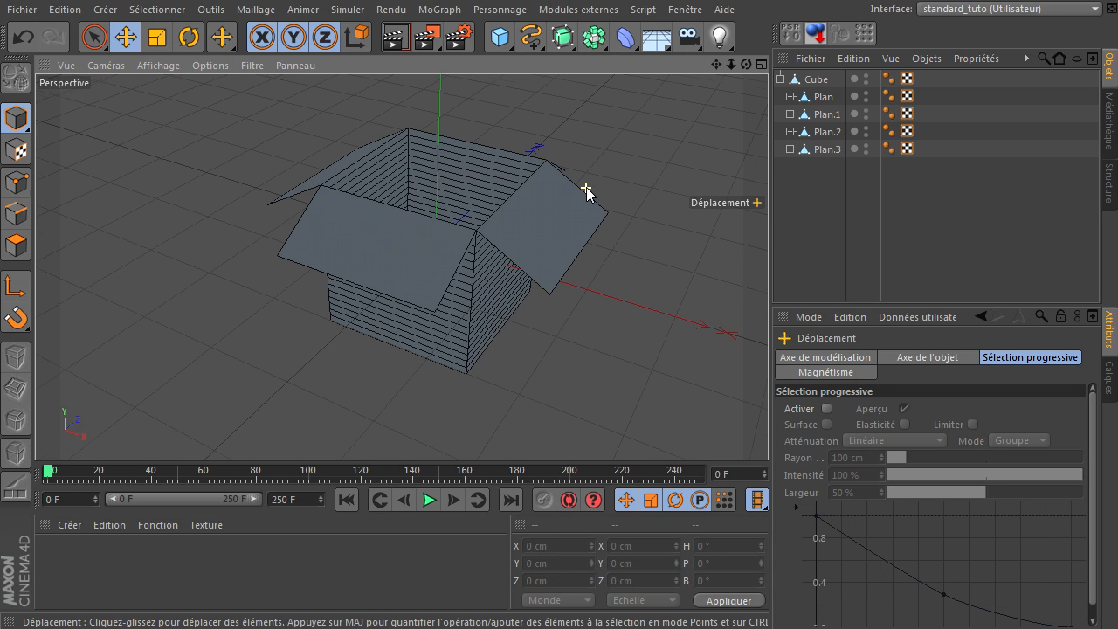
click(627, 42)
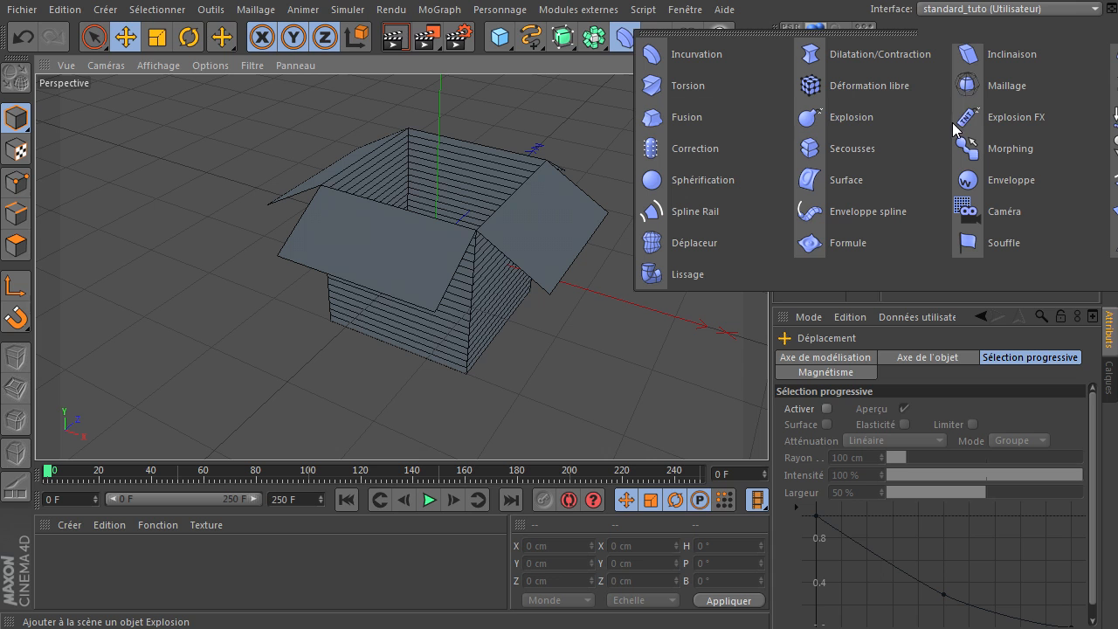
click(1017, 124)
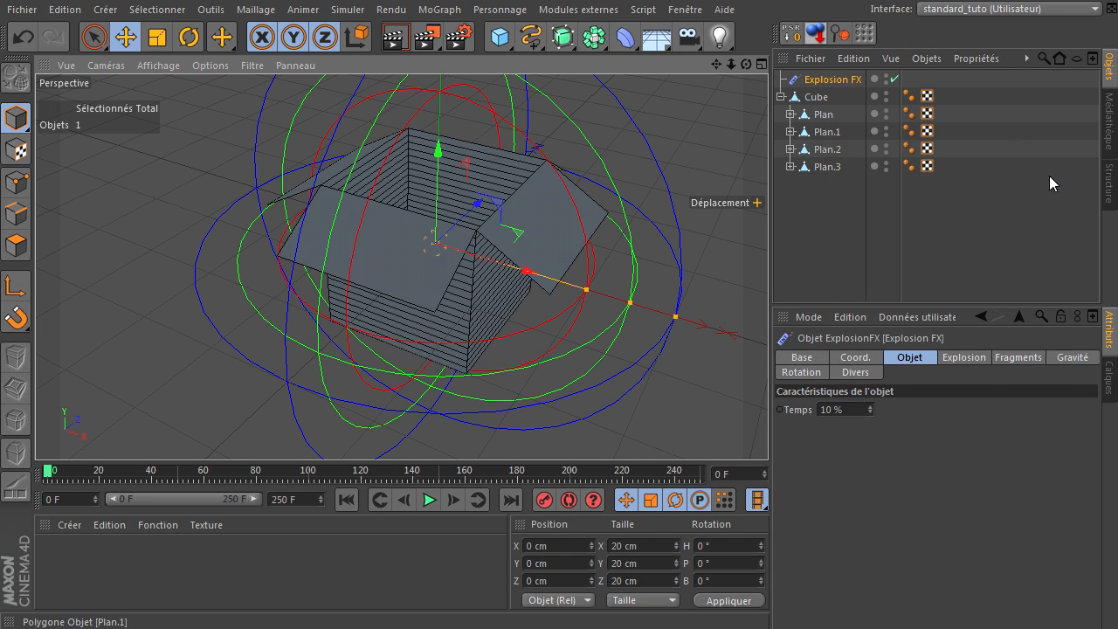
drag(826, 88, 841, 107)
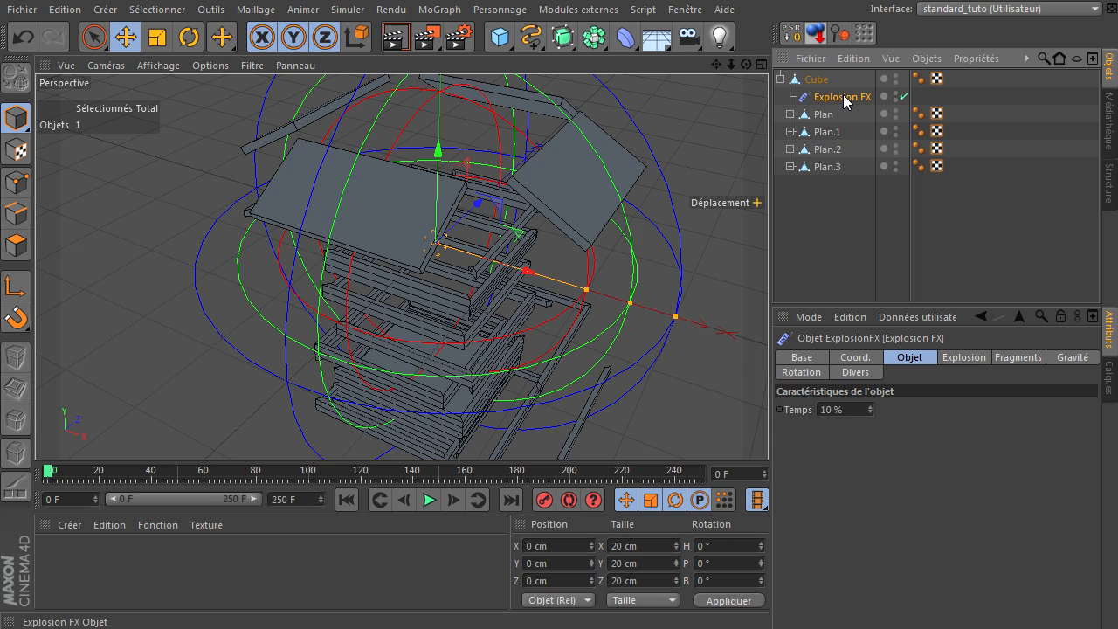
click(844, 103)
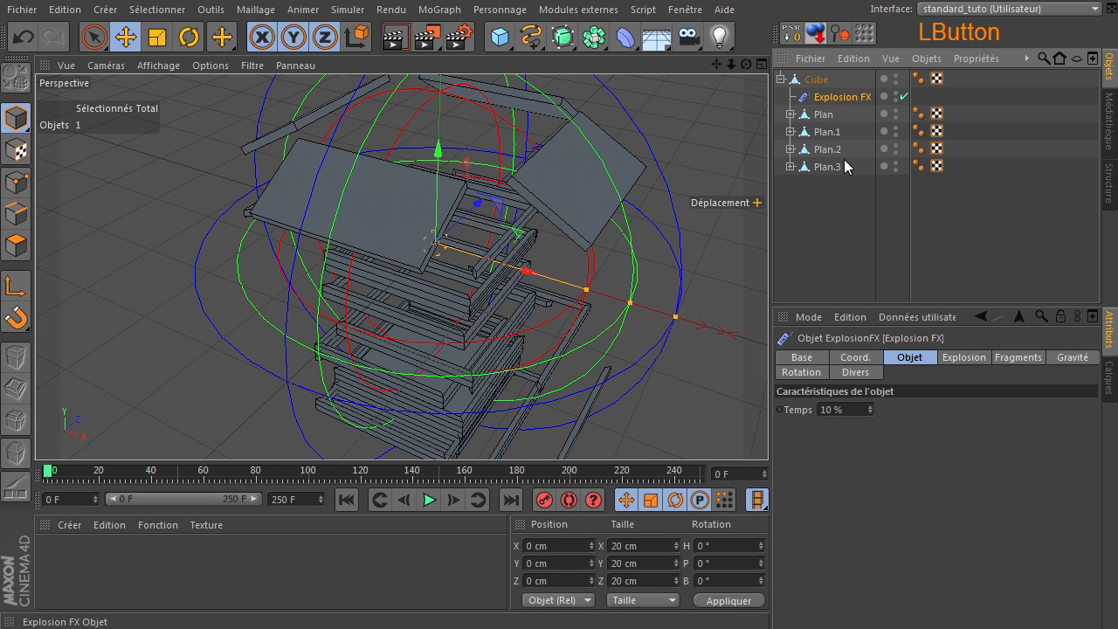
drag(840, 168, 834, 175)
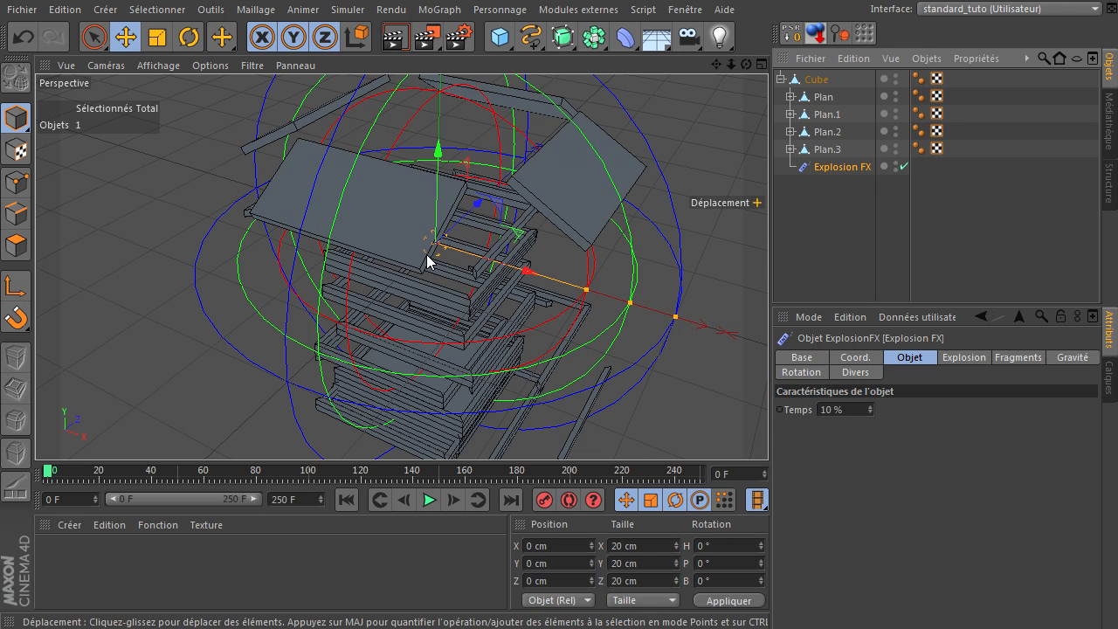
- Set the Explosion FX Intensité, Temps de déflagration, Vitesse de déflagration and Champ de déflagration to 0
scroll(518, 321, down, 2)
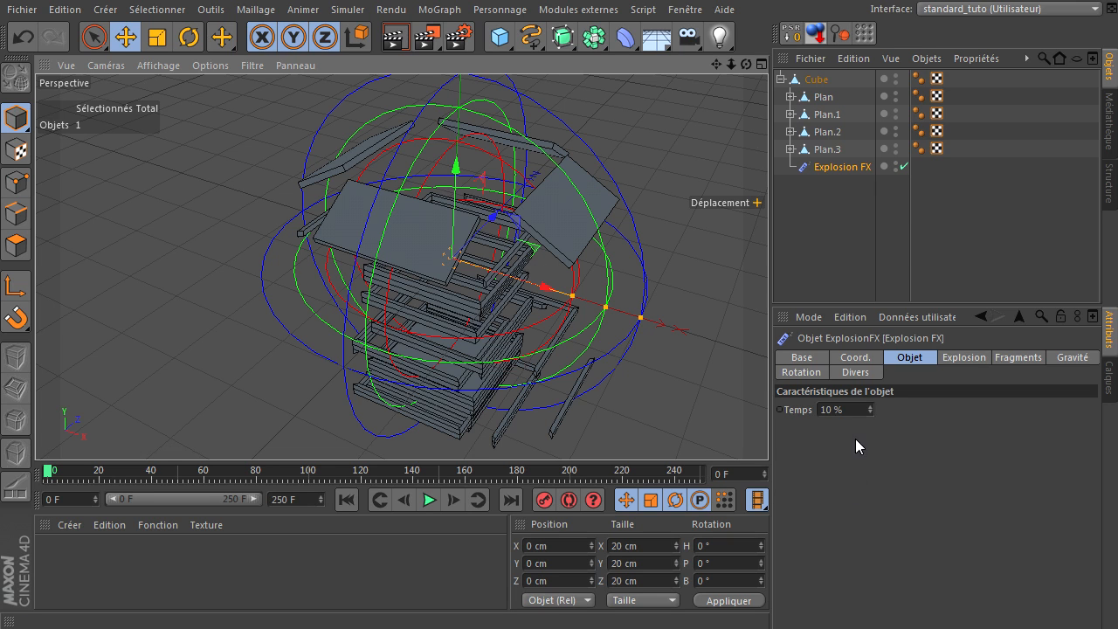
click(968, 357)
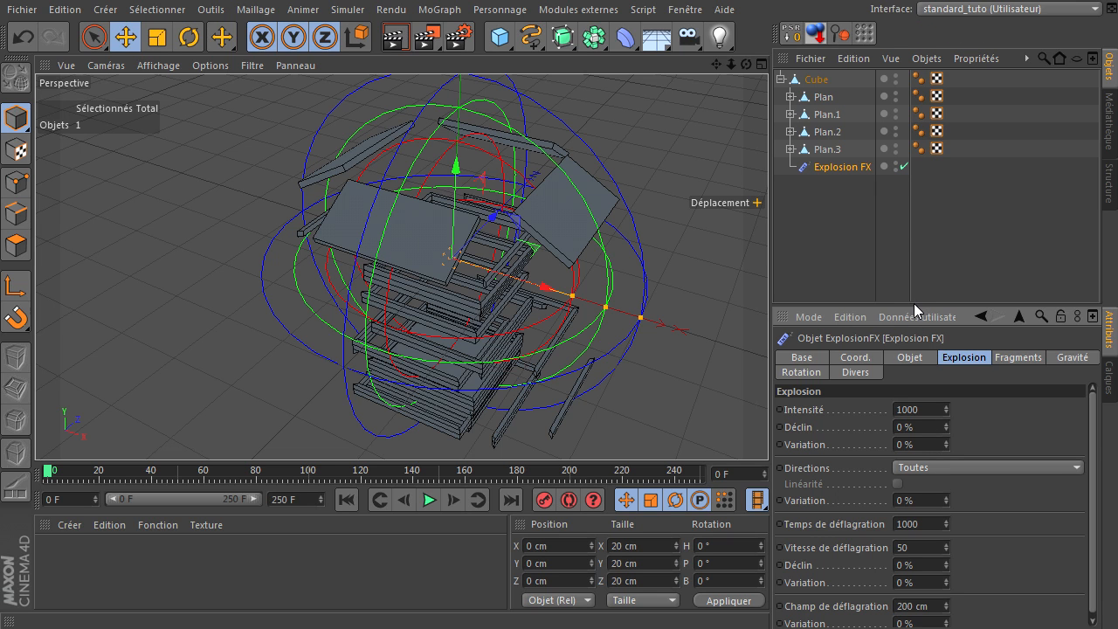
drag(914, 305, 908, 229)
double_click(927, 333)
text(0)
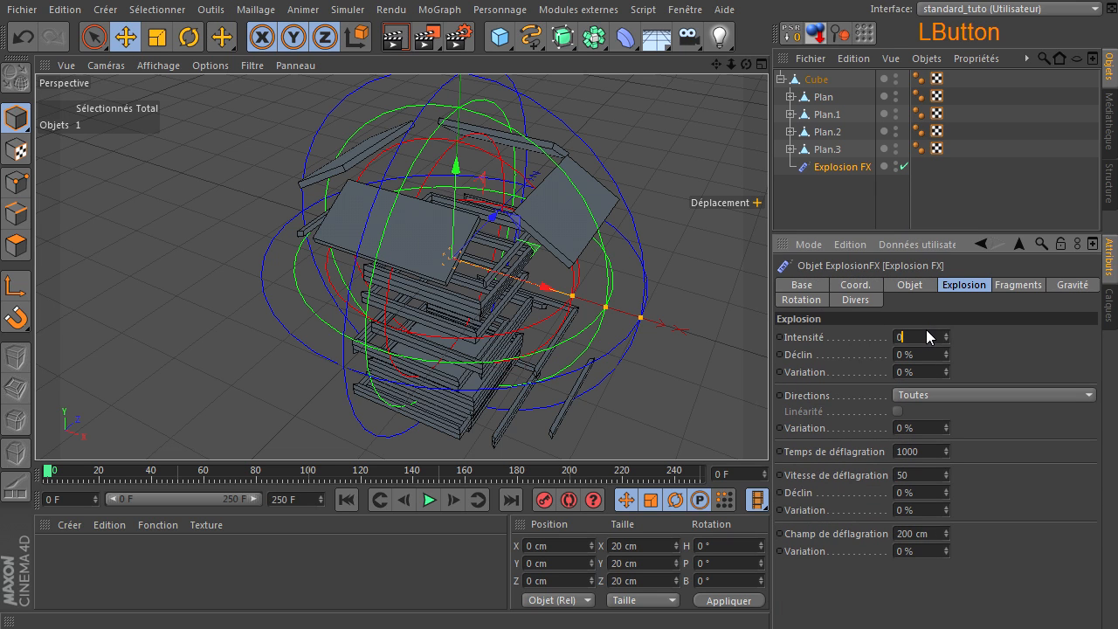
click(934, 452)
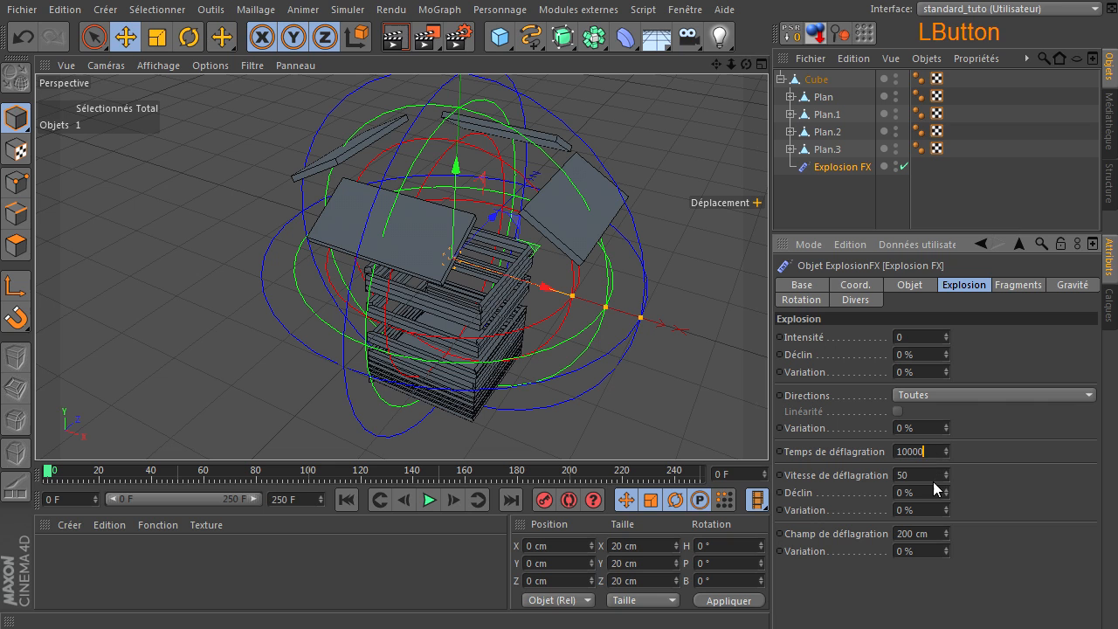
double_click(933, 451)
text(0)
double_click(926, 529)
text(0)
key(Return)
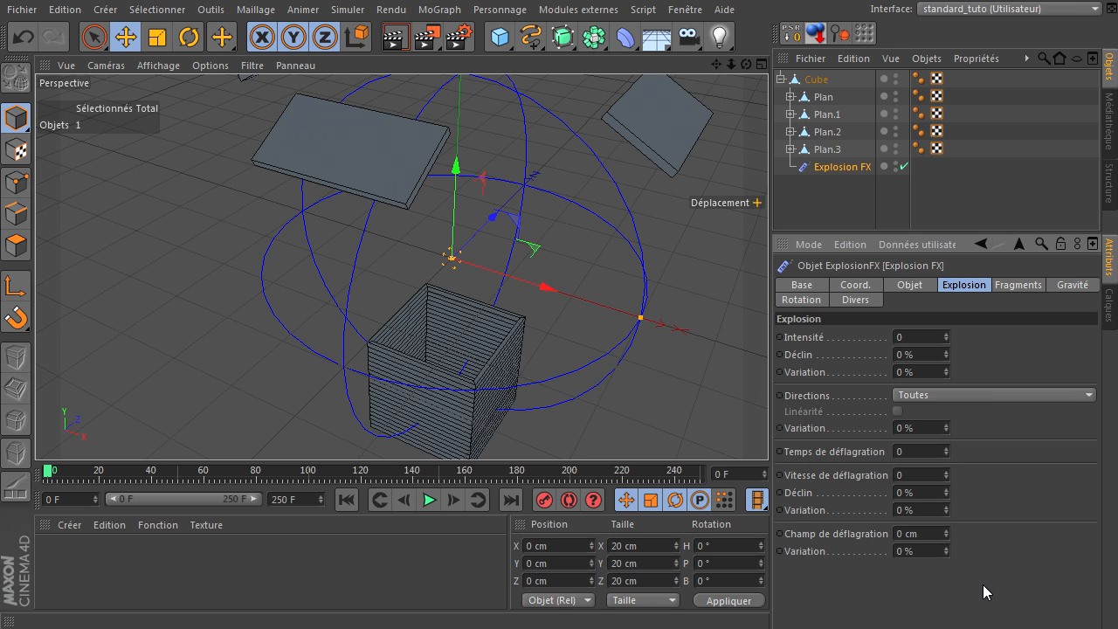
- Set the Temps of the Explosion FX object to 0 % to close the box back up
click(921, 287)
click(848, 337)
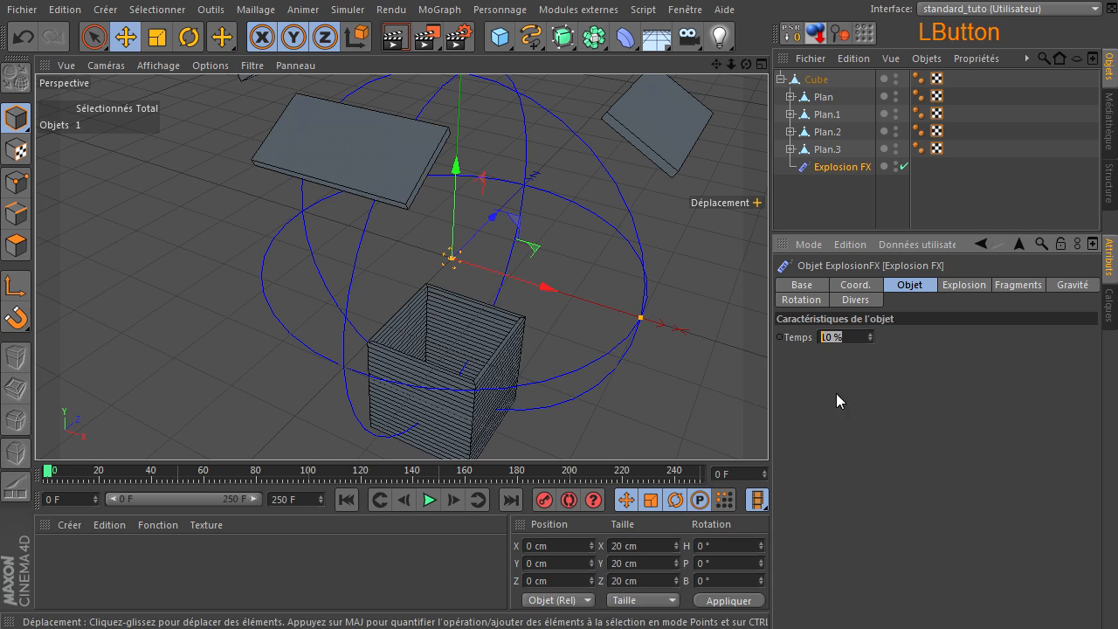
text(0)
key(Return)
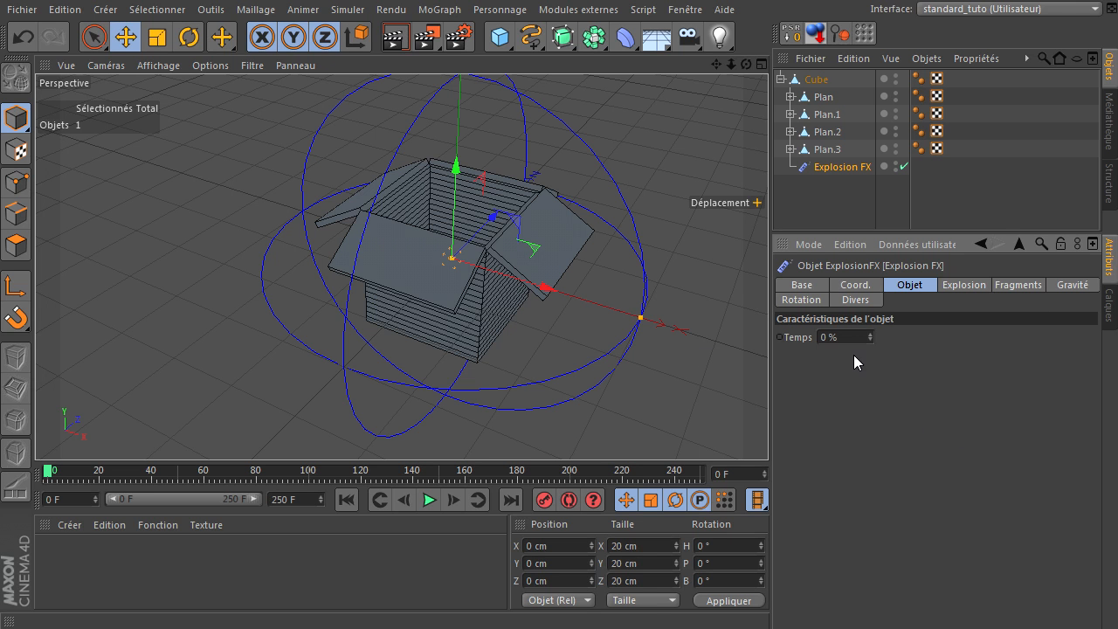
drag(746, 64, 769, 430)
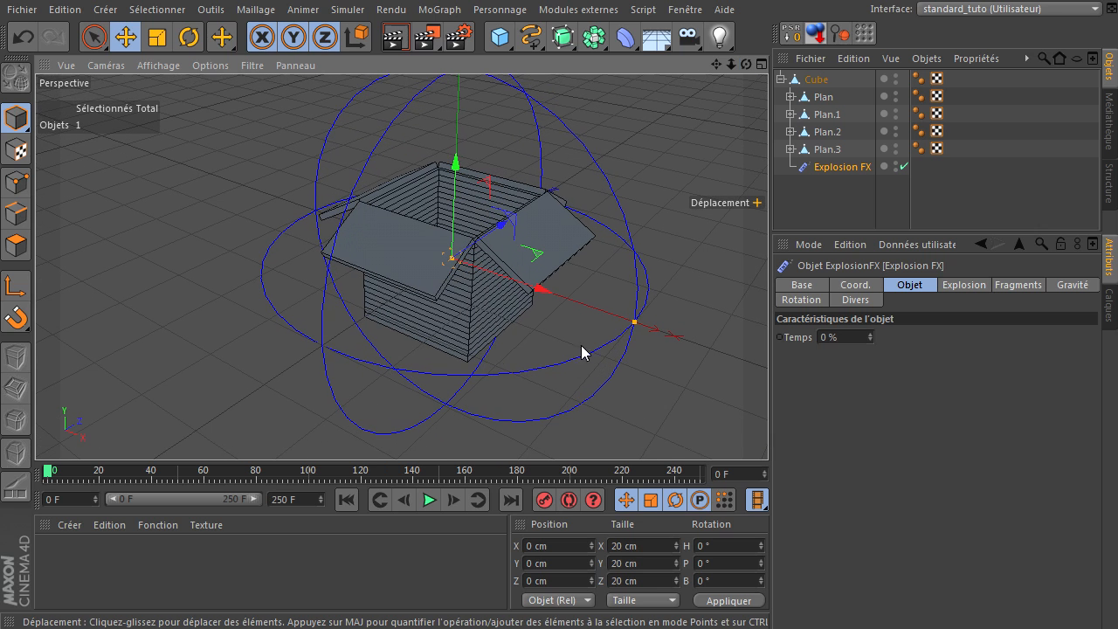
click(830, 339)
click(960, 364)
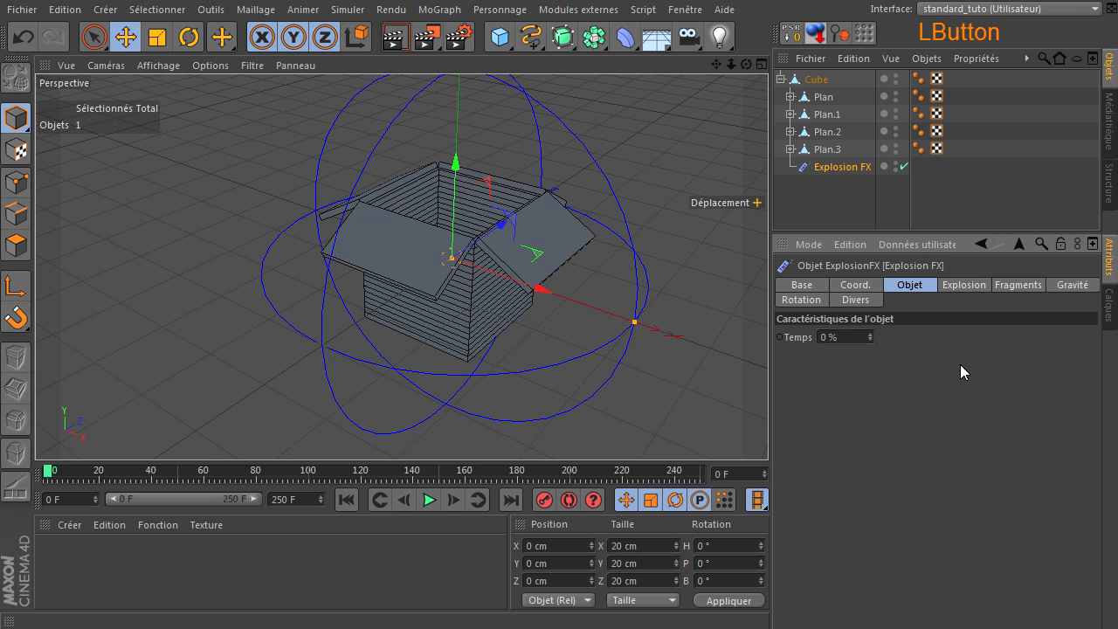
- Set the Epaisseur of the Explosion FX fragments to 2 cm to thin the cardboard walls
click(1006, 287)
scroll(524, 240, up, 3)
scroll(521, 247, up, 3)
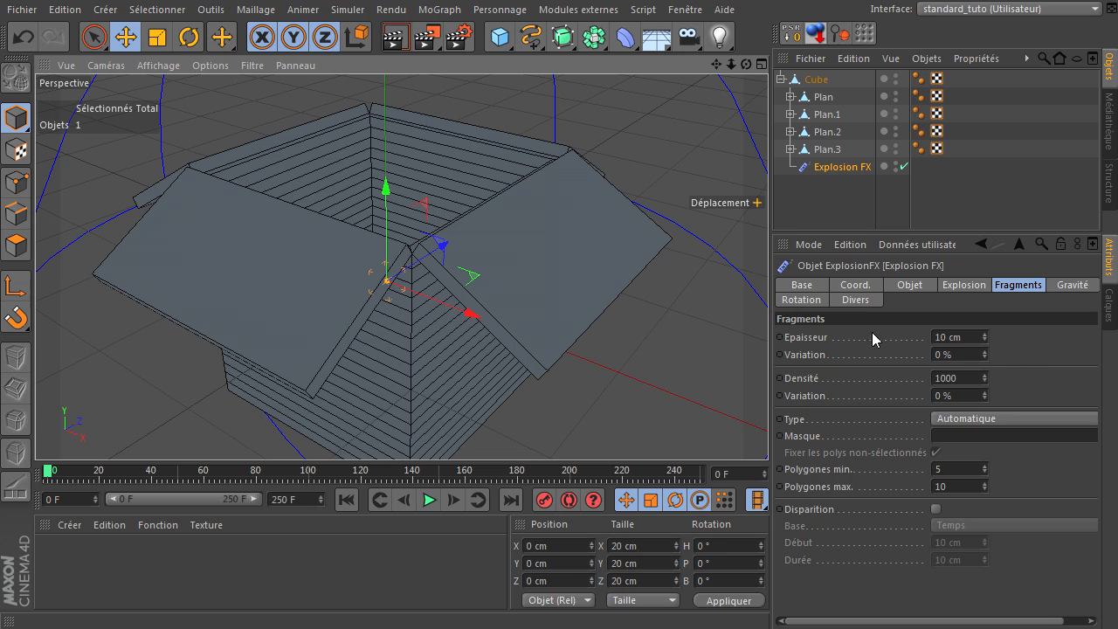
drag(966, 334, 880, 336)
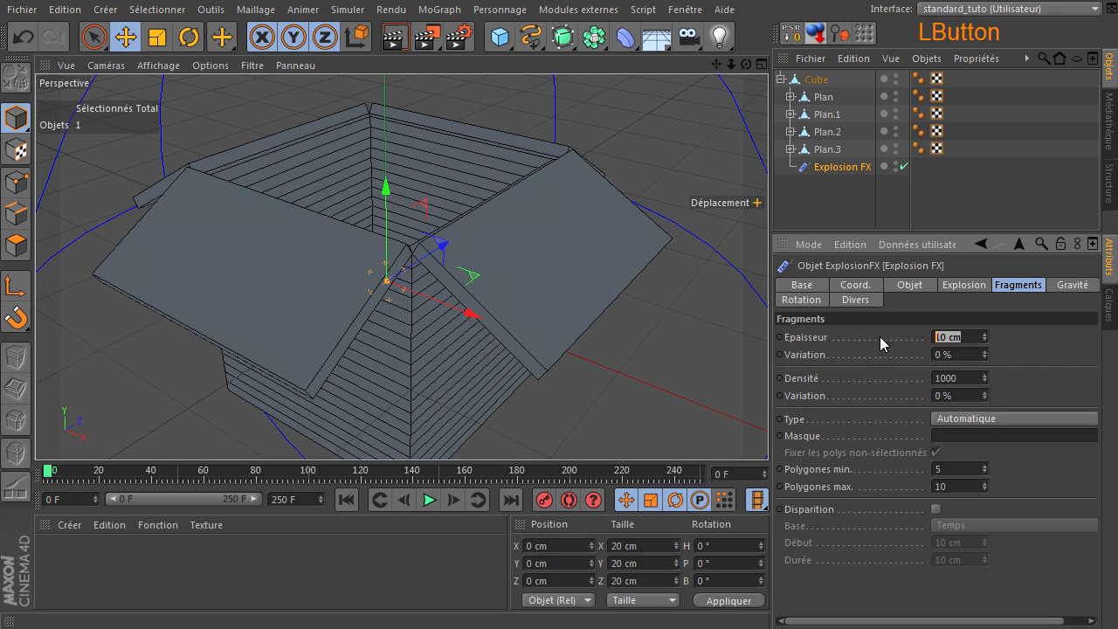
text(2)
click(1057, 343)
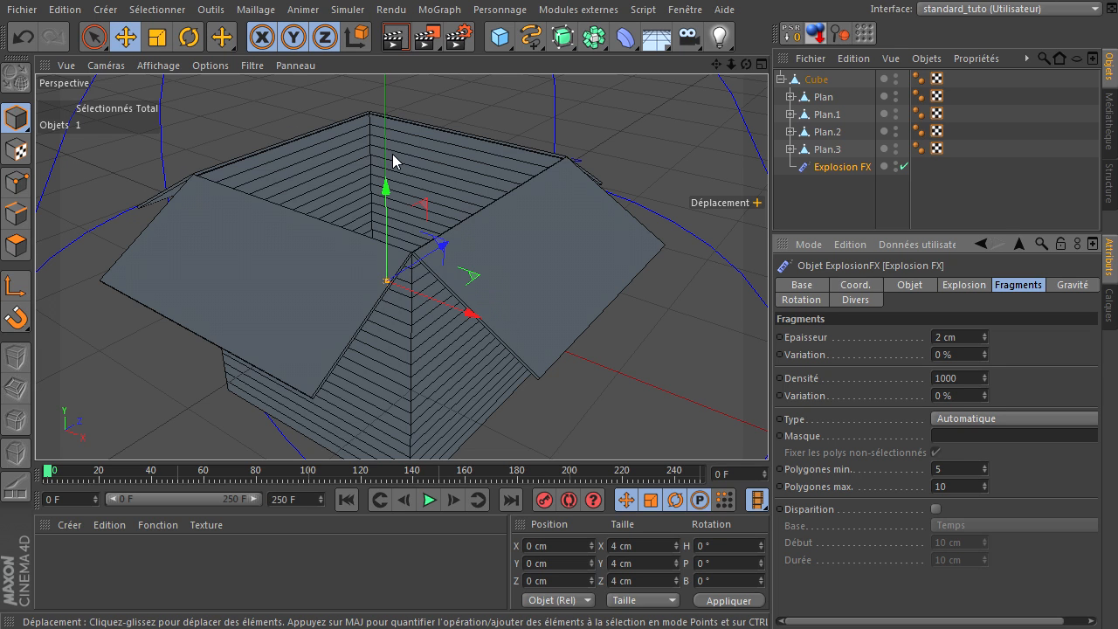
- Hide the Explosion FX deformer in the viewport and clear the selection
drag(745, 64, 767, 437)
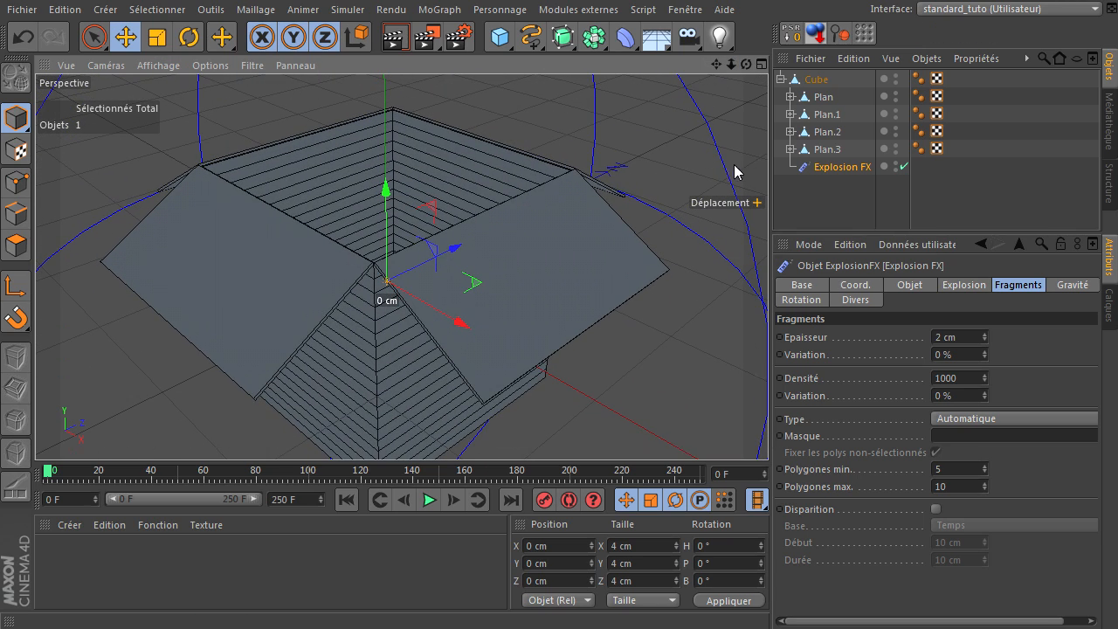
drag(731, 64, 757, 125)
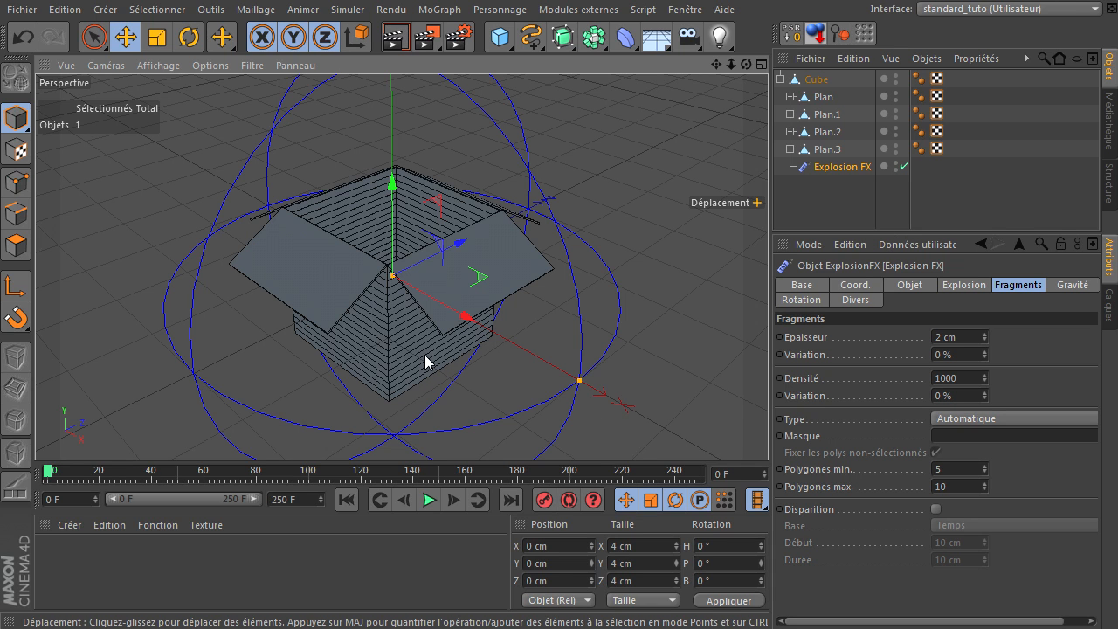
click(896, 164)
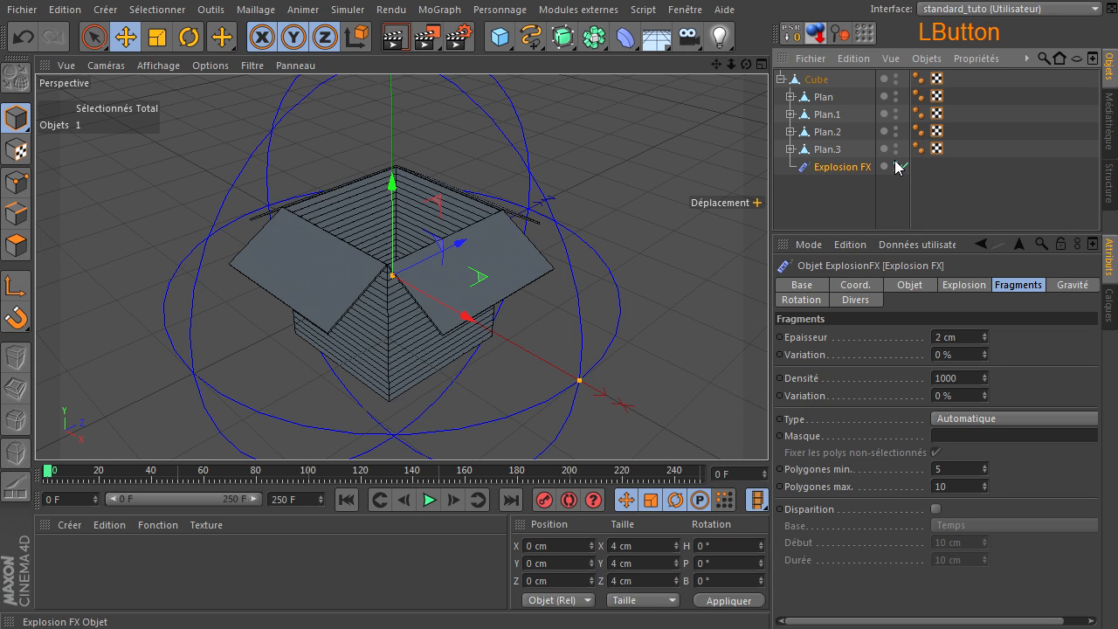
click(831, 201)
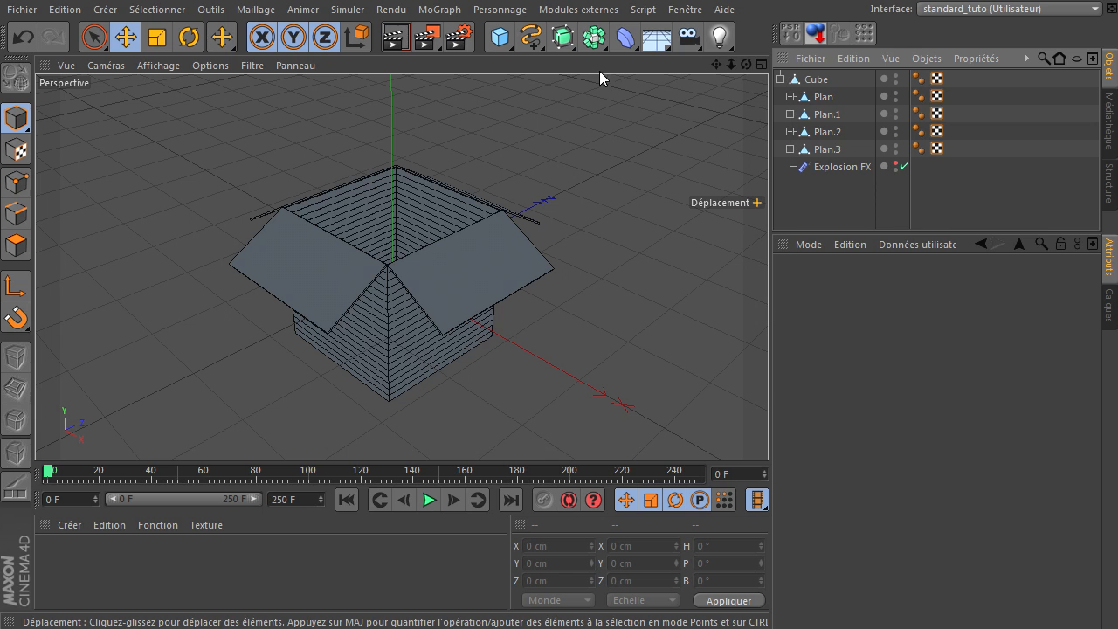
- Add a Dilatation/Contraction deformer and make it the first child of the Cube, above Plan
click(626, 37)
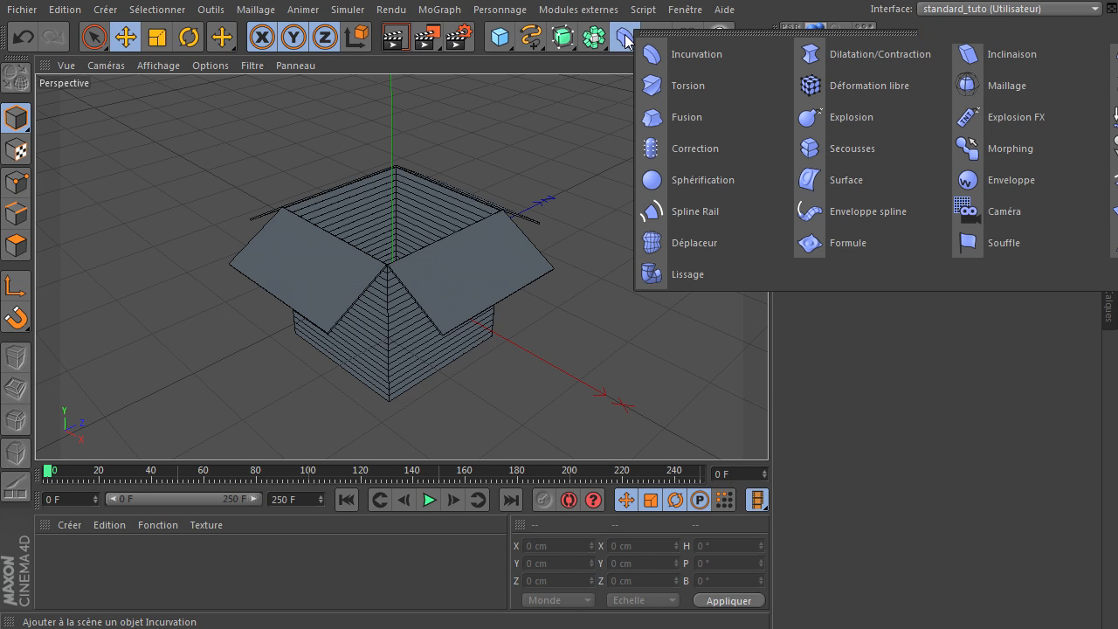
click(881, 59)
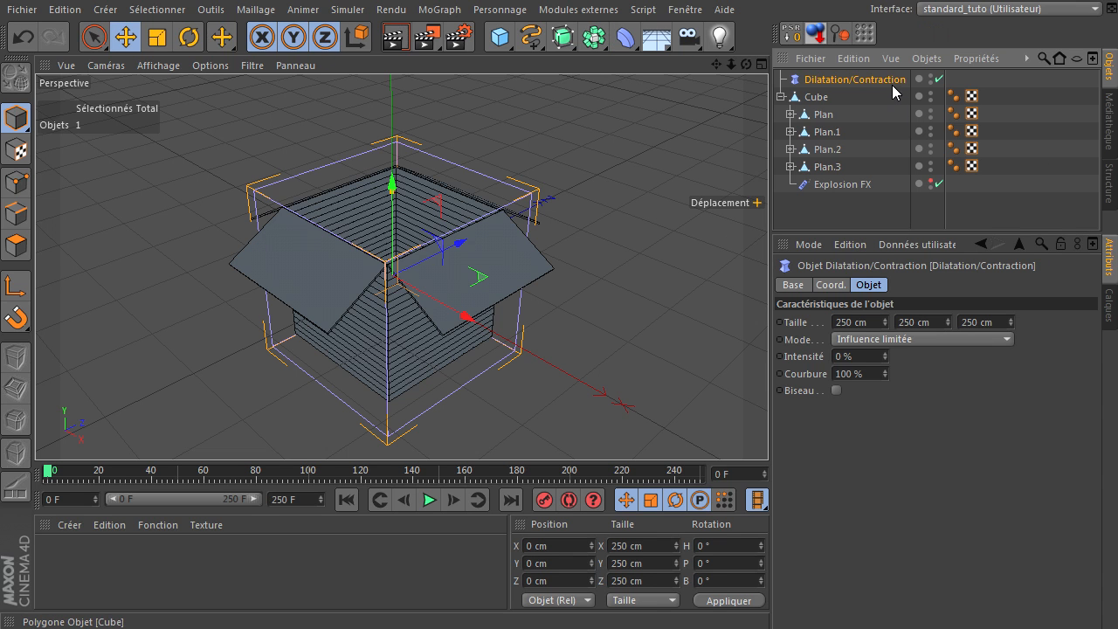
drag(896, 78, 865, 192)
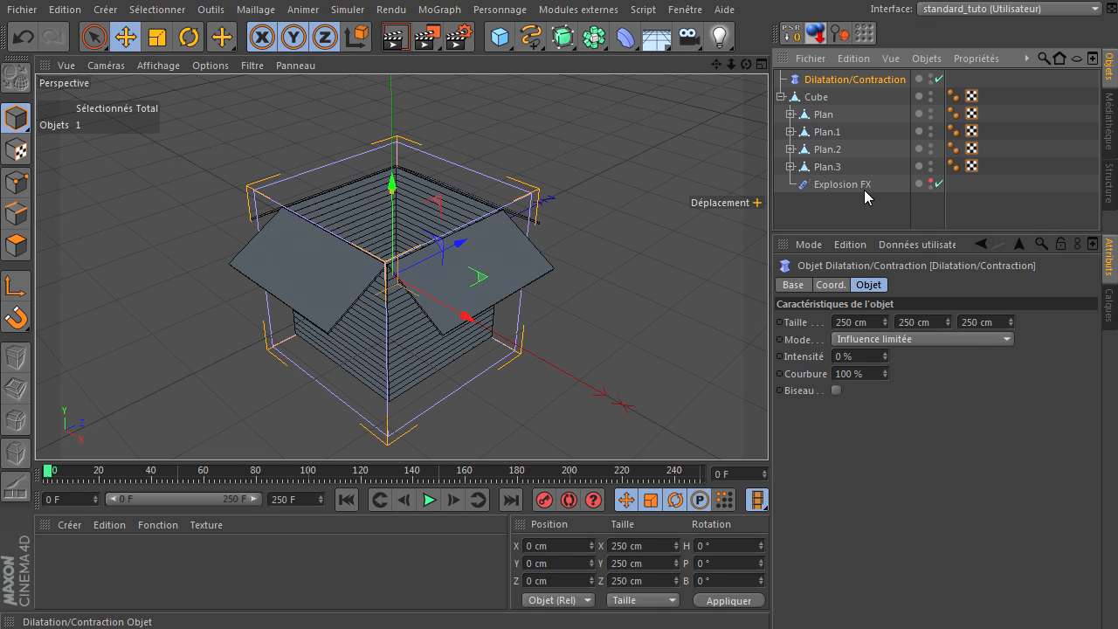
drag(831, 101, 831, 101)
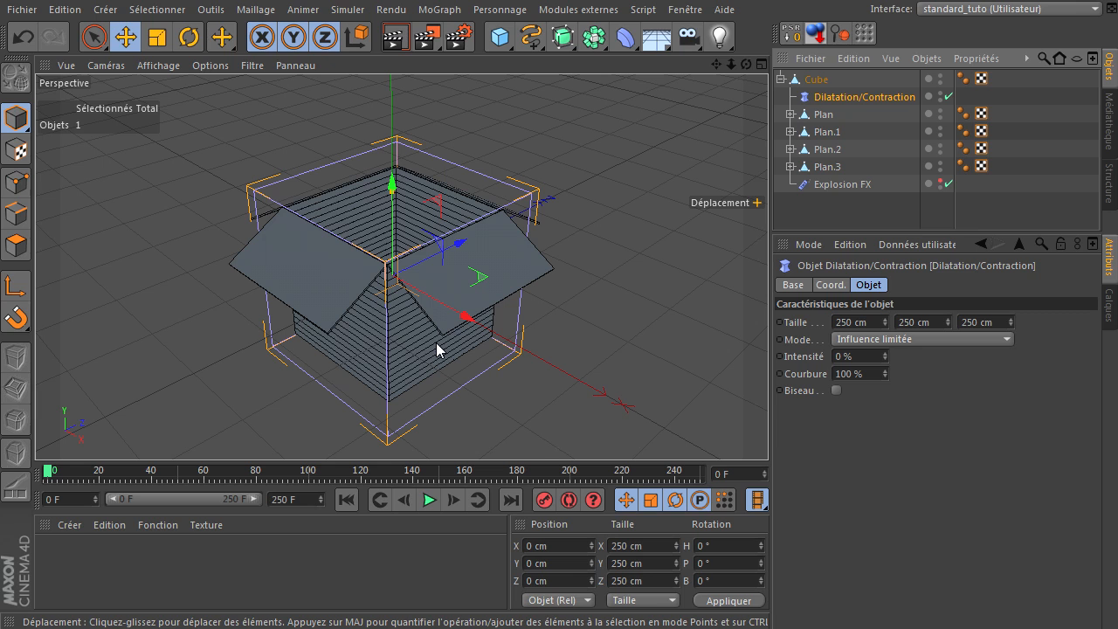
- Set the Taille of the Dilatation/Contraction deformer to 200 cm in all three dimensions
click(873, 321)
double_click(872, 321)
text(200)
click(921, 321)
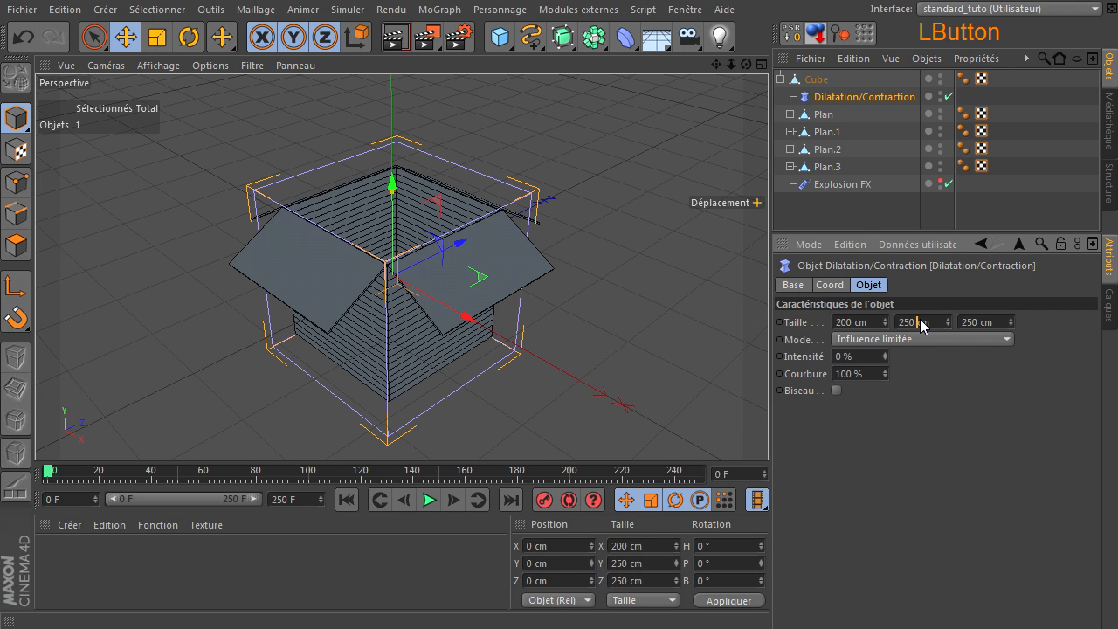
double_click(909, 322)
text(200)
double_click(978, 323)
text(200)
click(970, 454)
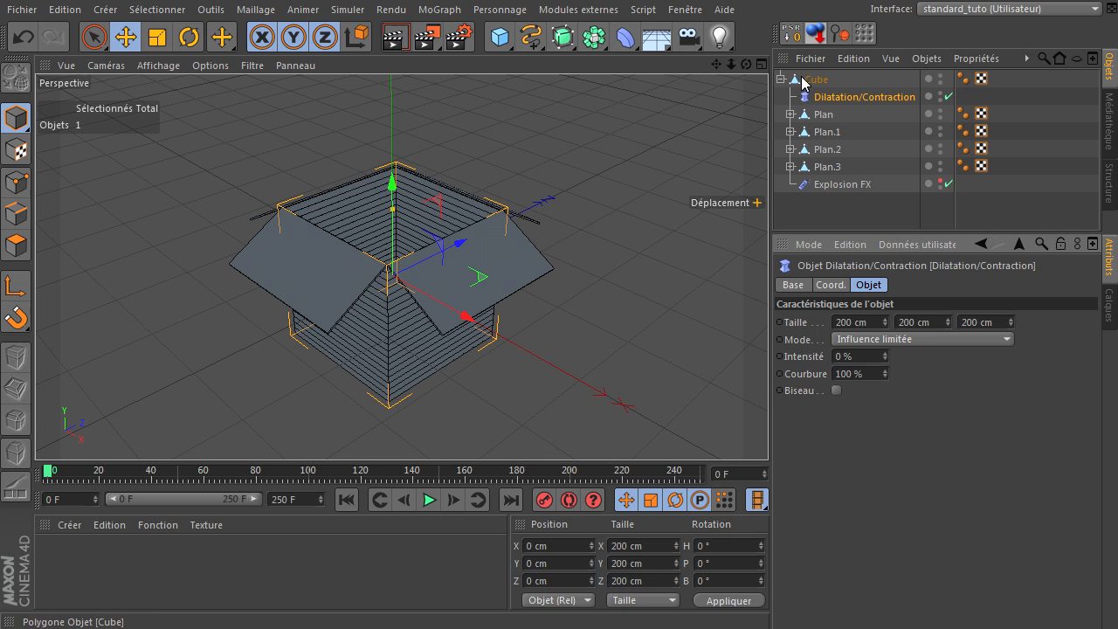
- Try out the deformer's Intensité up to about 70 %, then set it to 20 % for a slight bulge
click(885, 355)
drag(885, 360, 887, 357)
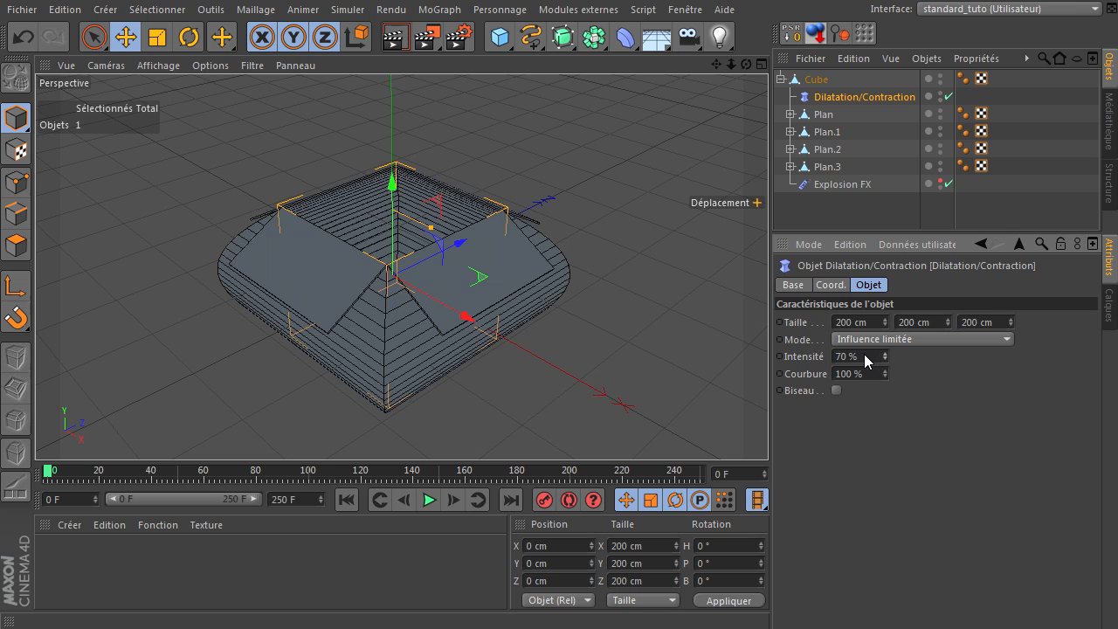
click(868, 361)
text(20)
double_click(868, 360)
text(20)
key(Return)
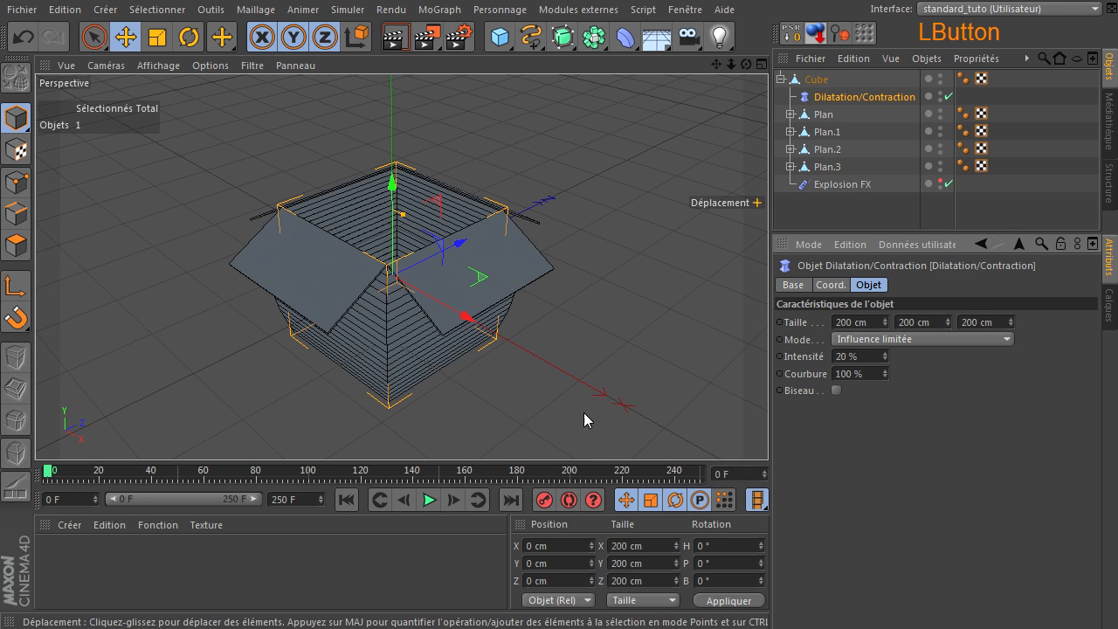
- Switch the viewport display to Ombrage de Gouraud and inspect the shading at the box's lower edge up close
scroll(392, 362, up, 1)
drag(745, 64, 768, 428)
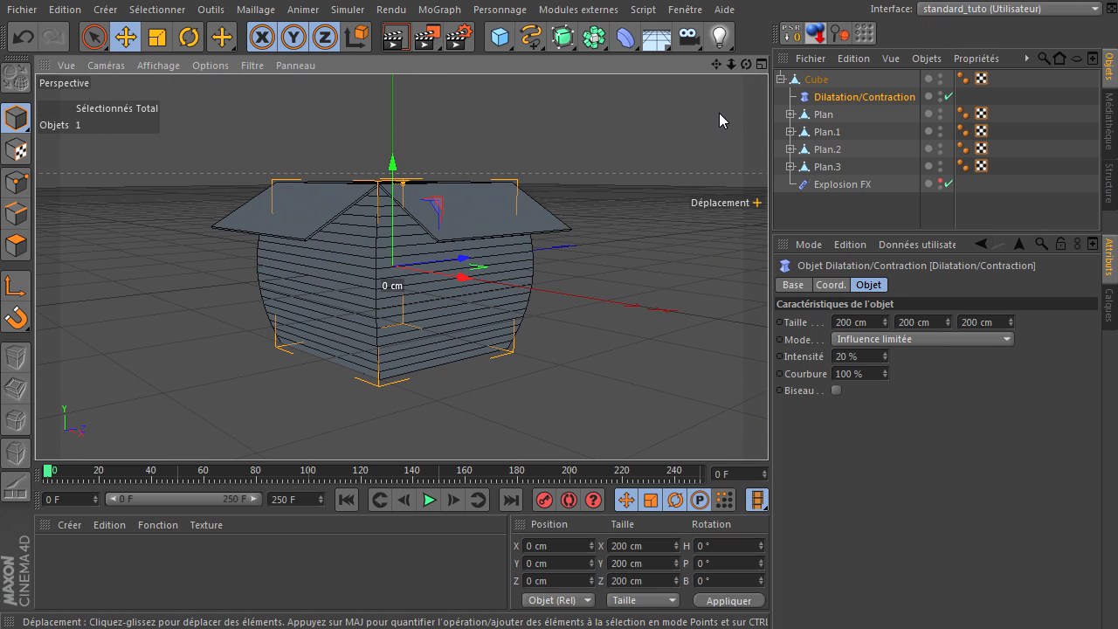
click(166, 65)
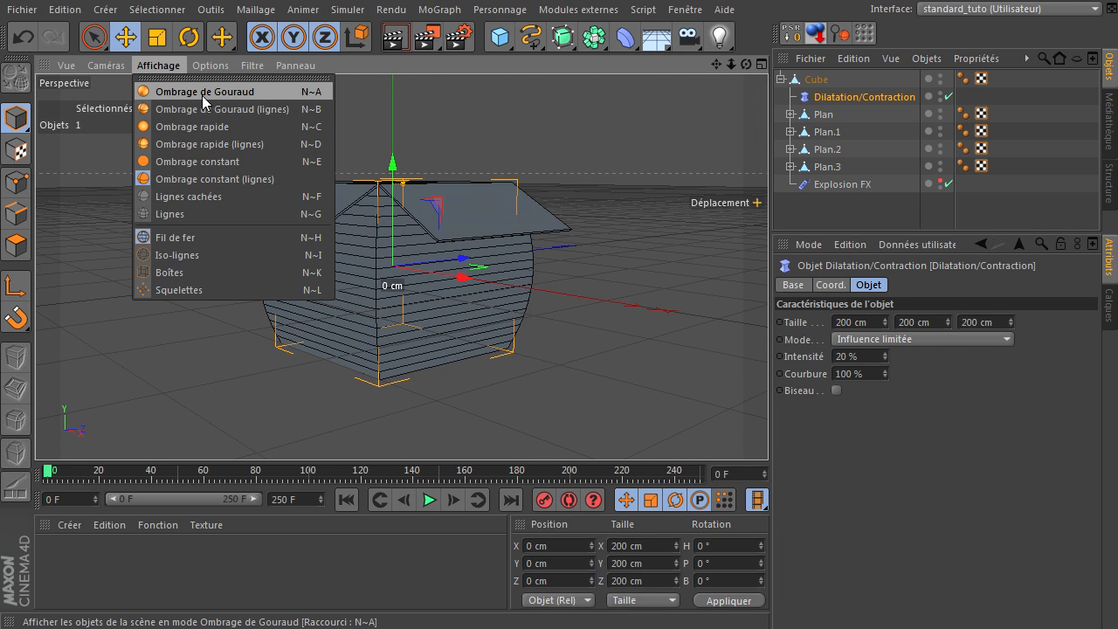
click(202, 92)
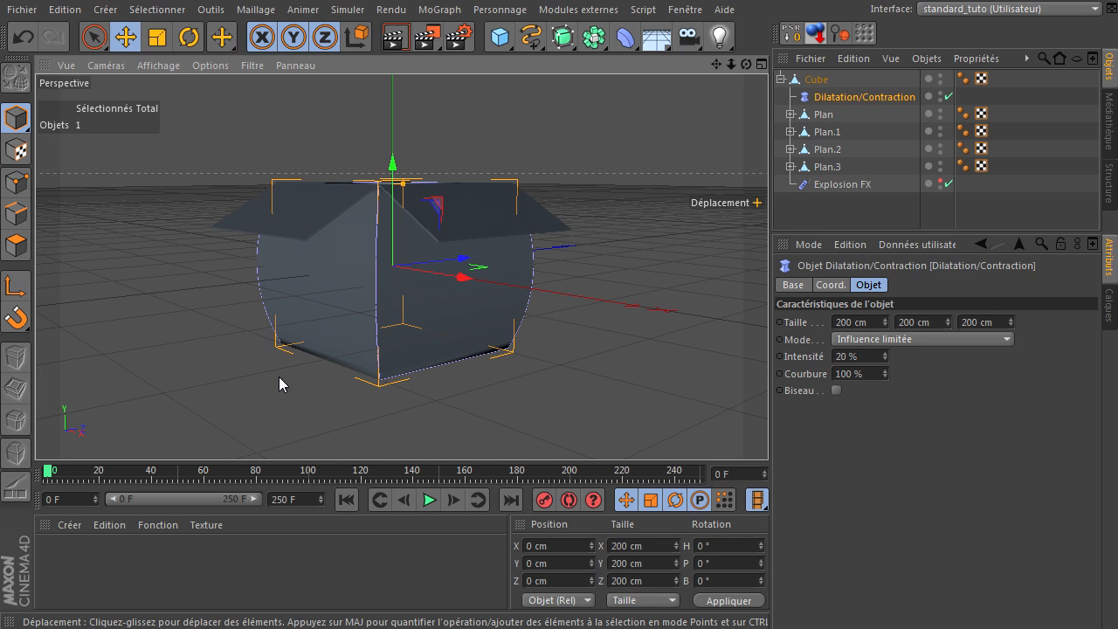
scroll(522, 369, up, 5)
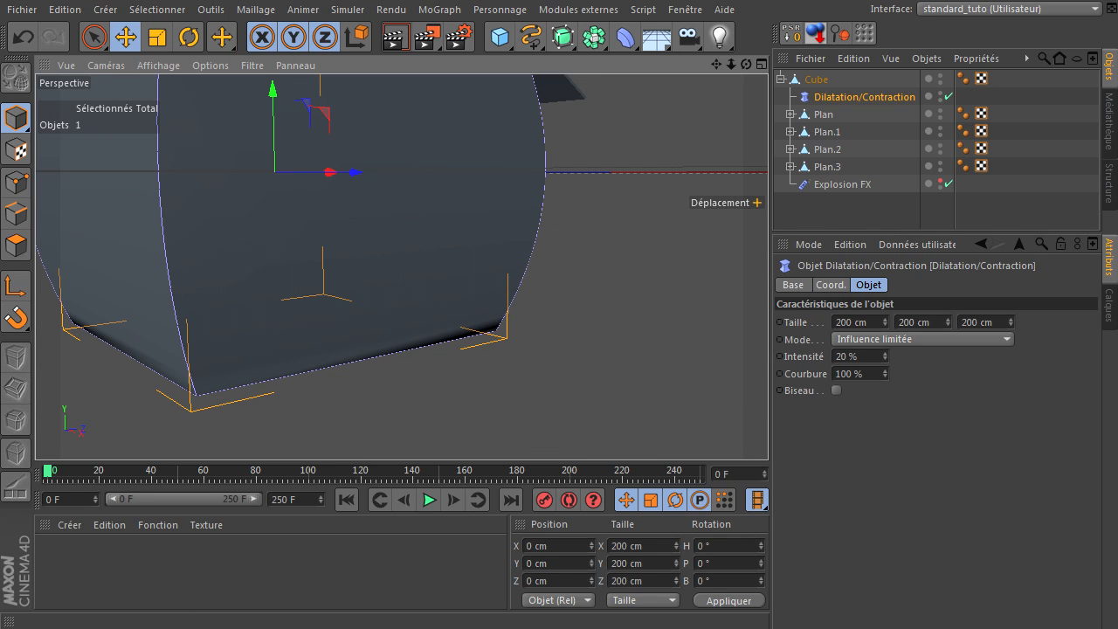
- Lower the Lissage jusqu'à angle of the Cube's Lissage tag to 65° to clean up the shading
click(963, 78)
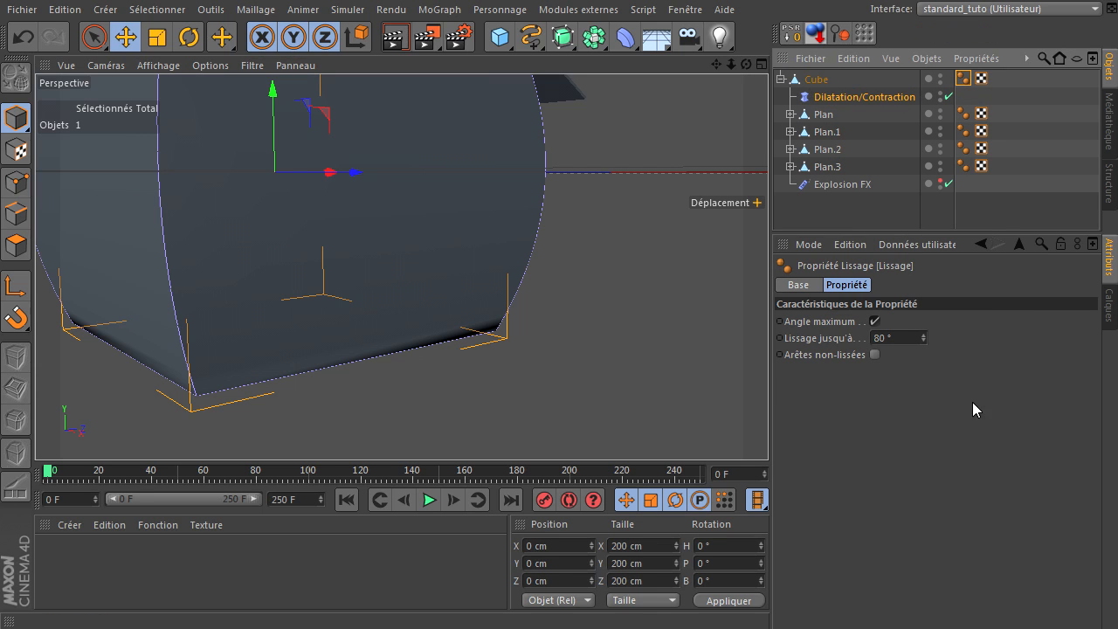
drag(909, 337, 870, 344)
text(70)
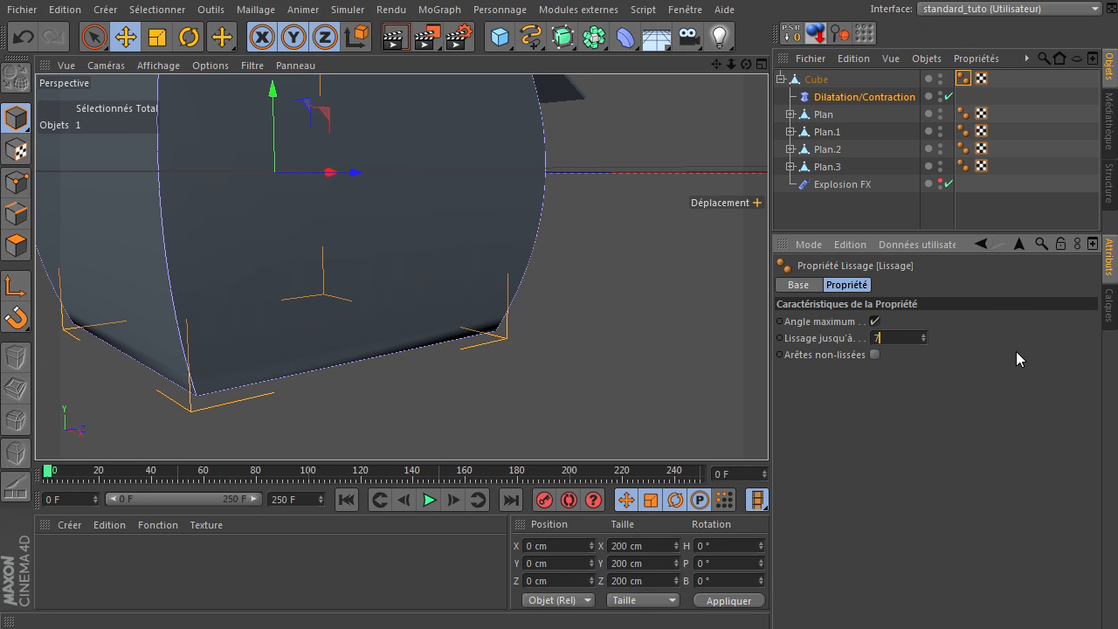
click(970, 417)
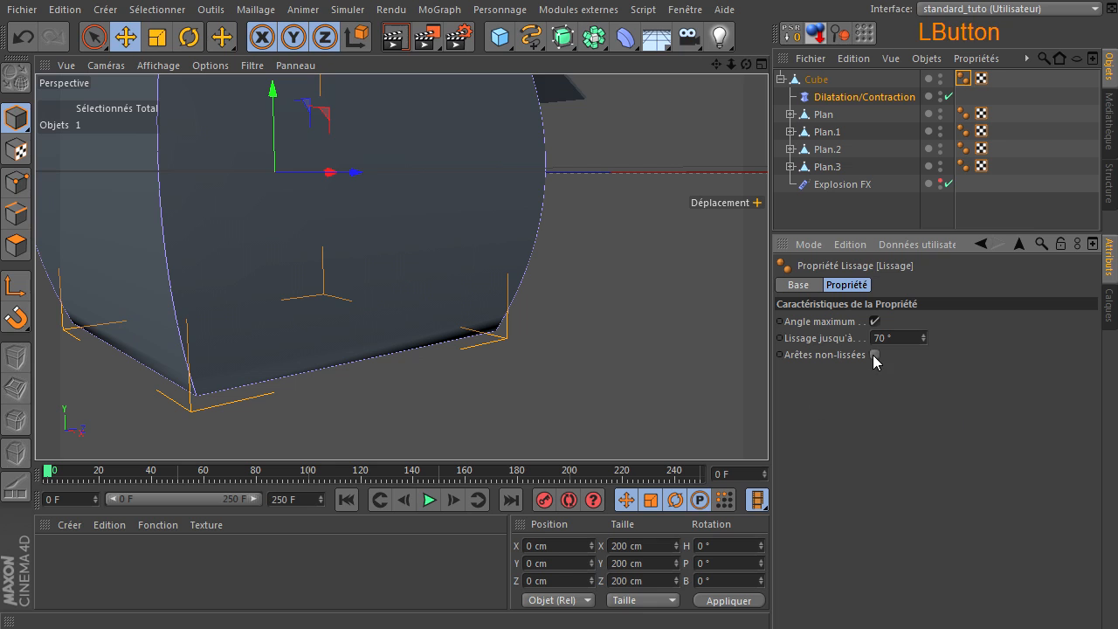
click(924, 340)
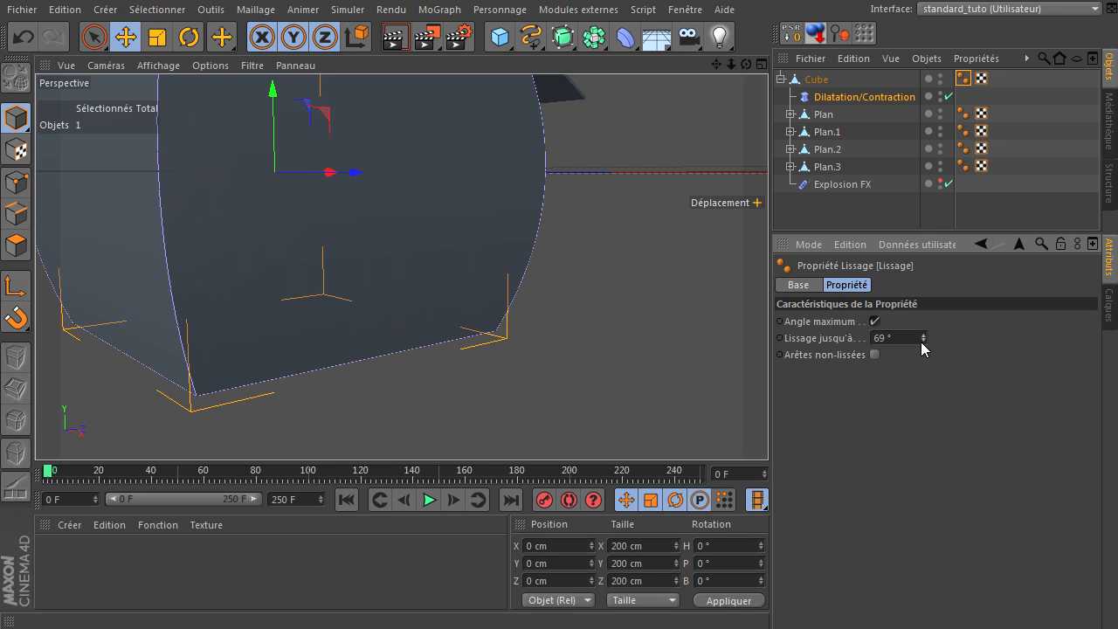
click(923, 341)
click(923, 342)
click(924, 342)
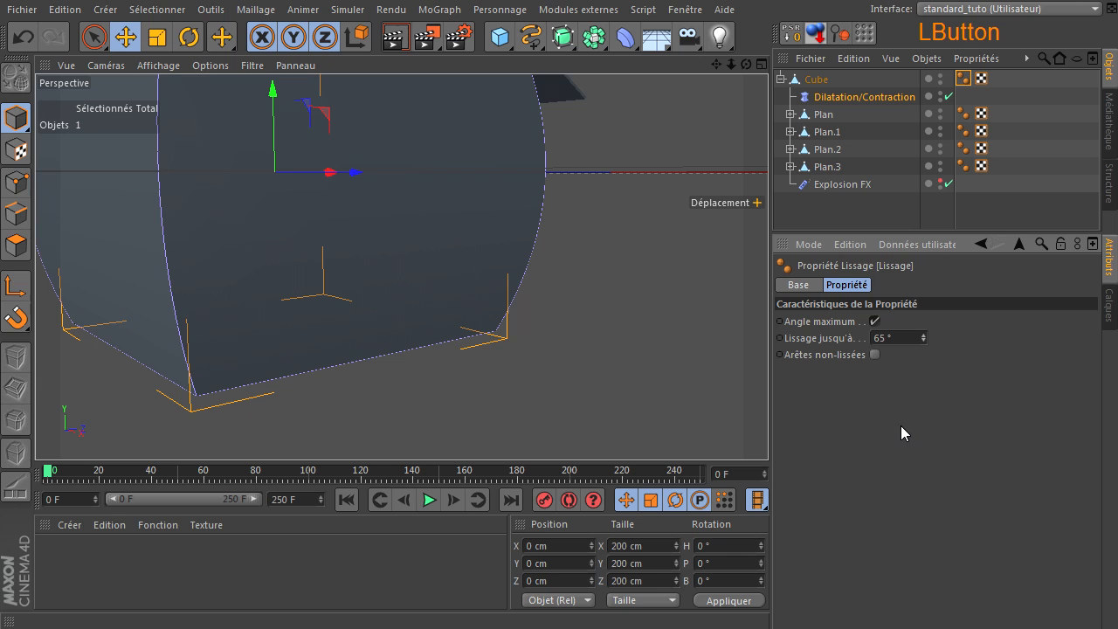
scroll(570, 272, down, 5)
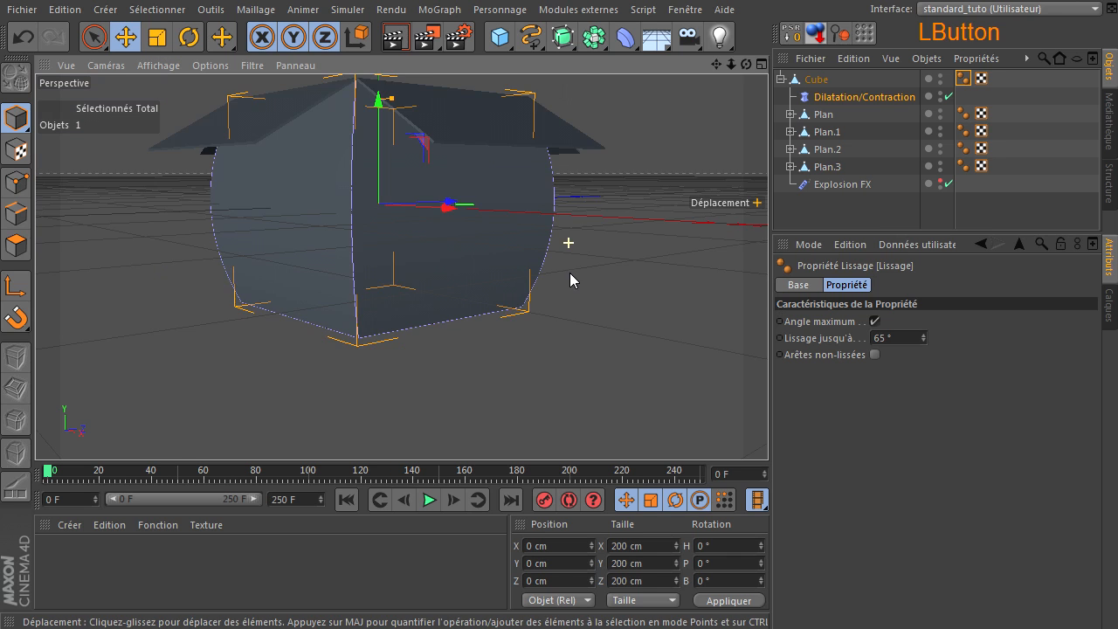
- Reselect the Dilatation/Contraction deformer and switch the viewport display back to Ombrage constant (lignes)
click(903, 97)
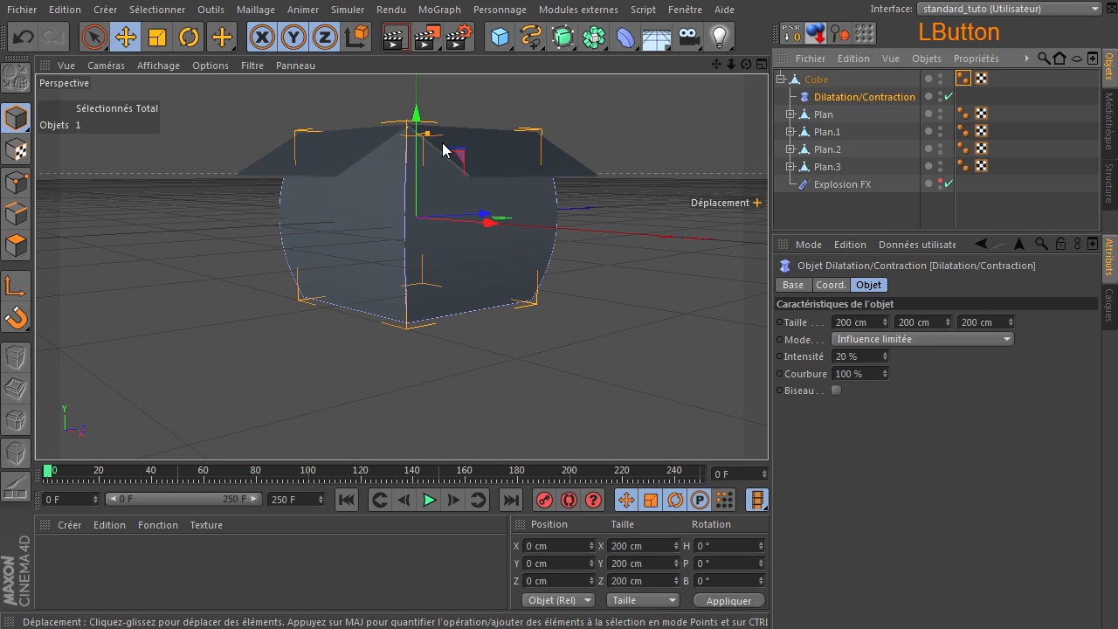
click(174, 65)
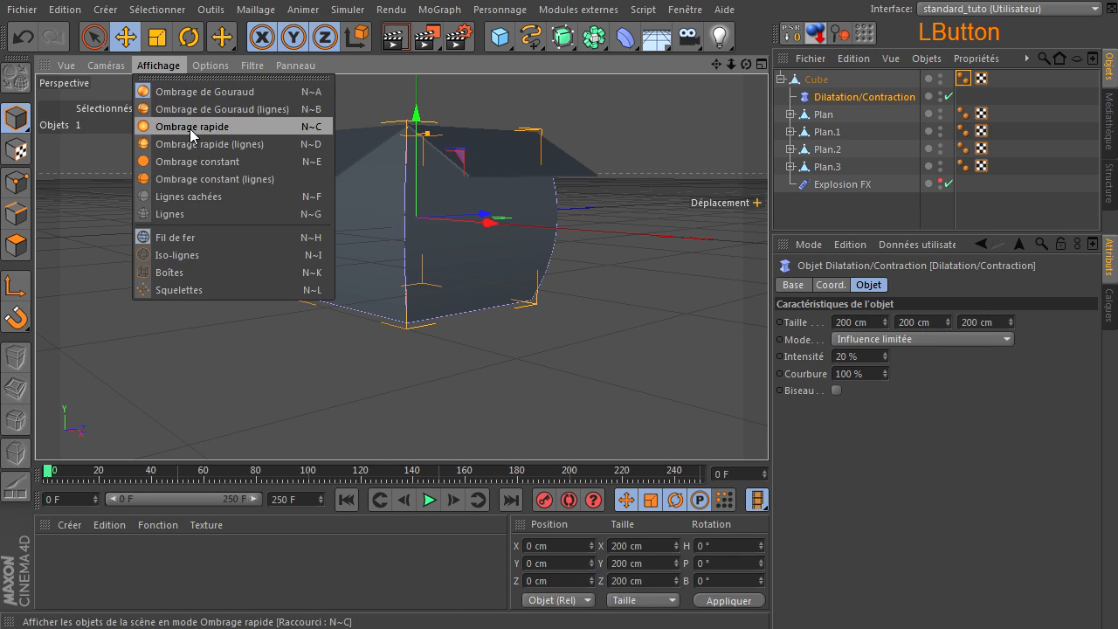
click(194, 178)
mouse_move(747, 65)
mouse_down()
mouse_move(768, 428)
mouse_move(773, 384)
mouse_up()
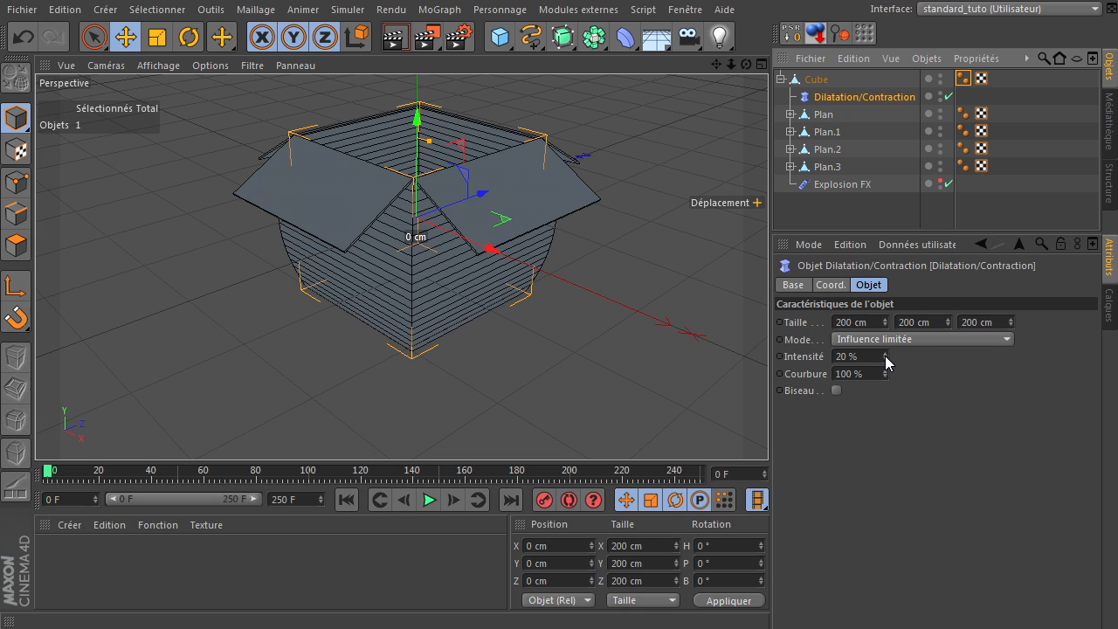
- Test inward contraction with the deformer's Intensité, then set the Intensité to 0 %
drag(886, 361, 886, 361)
text(0)
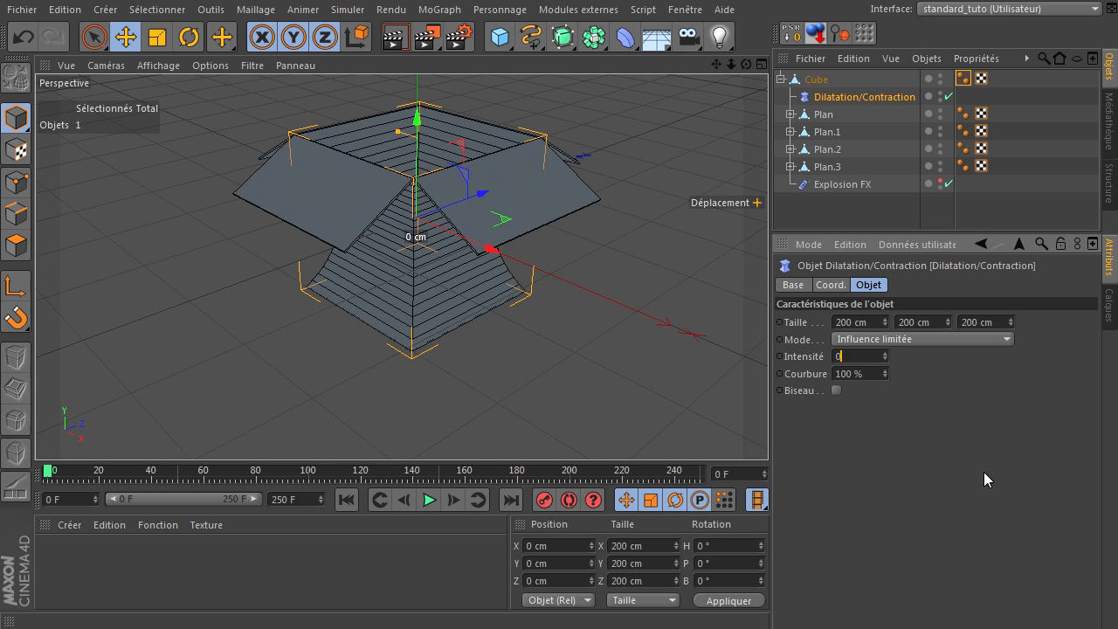
key(Return)
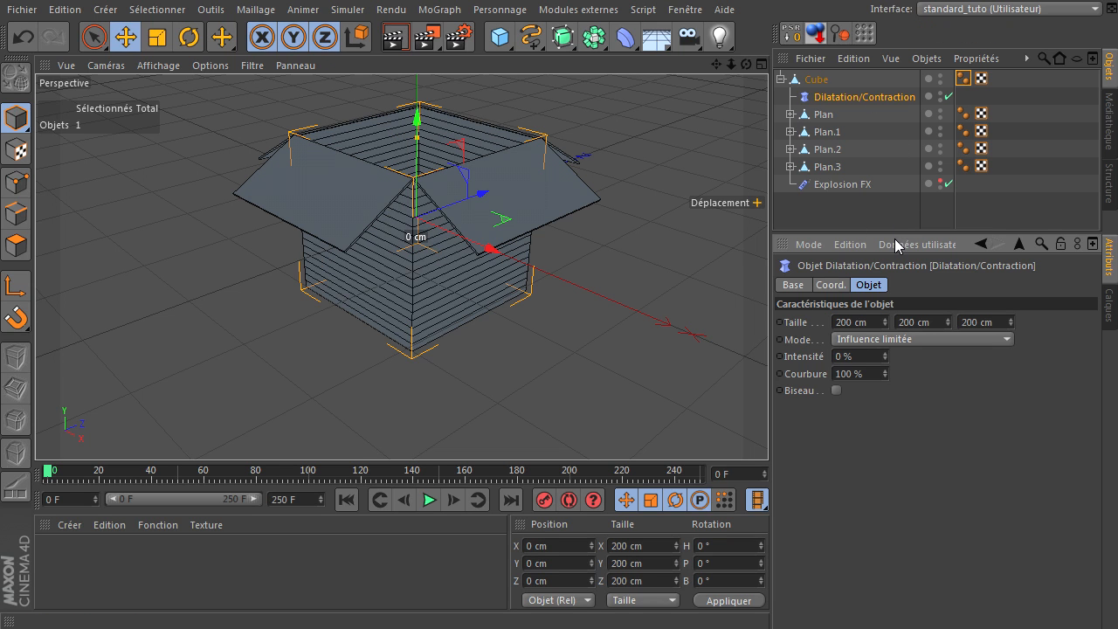
- Give the object hierarchy area more height and clear the selection
drag(897, 234, 912, 305)
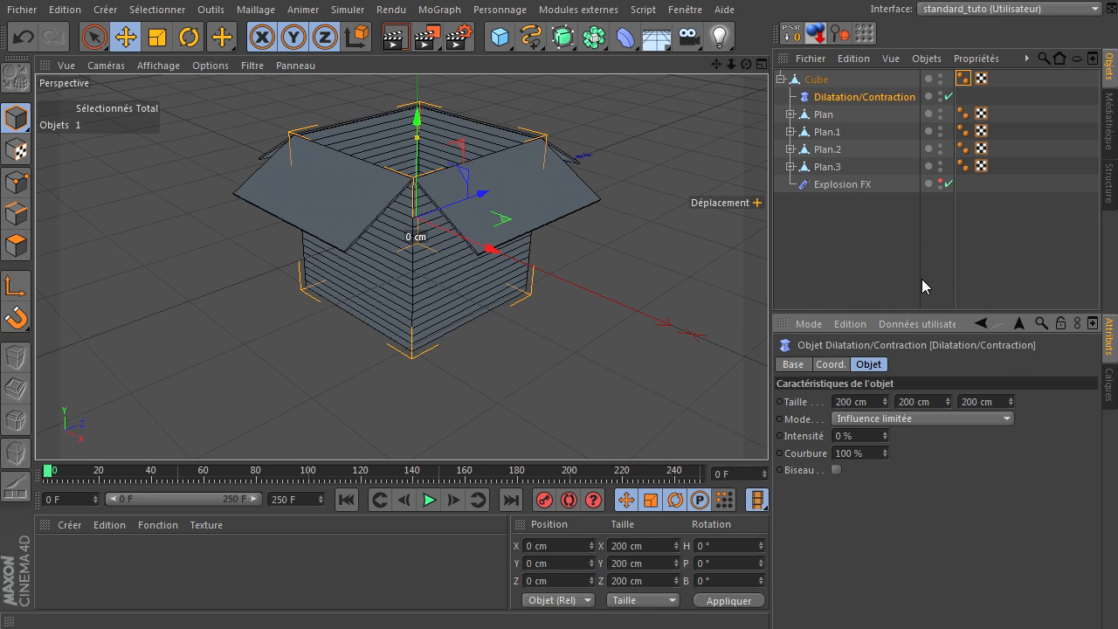
drag(715, 64, 769, 434)
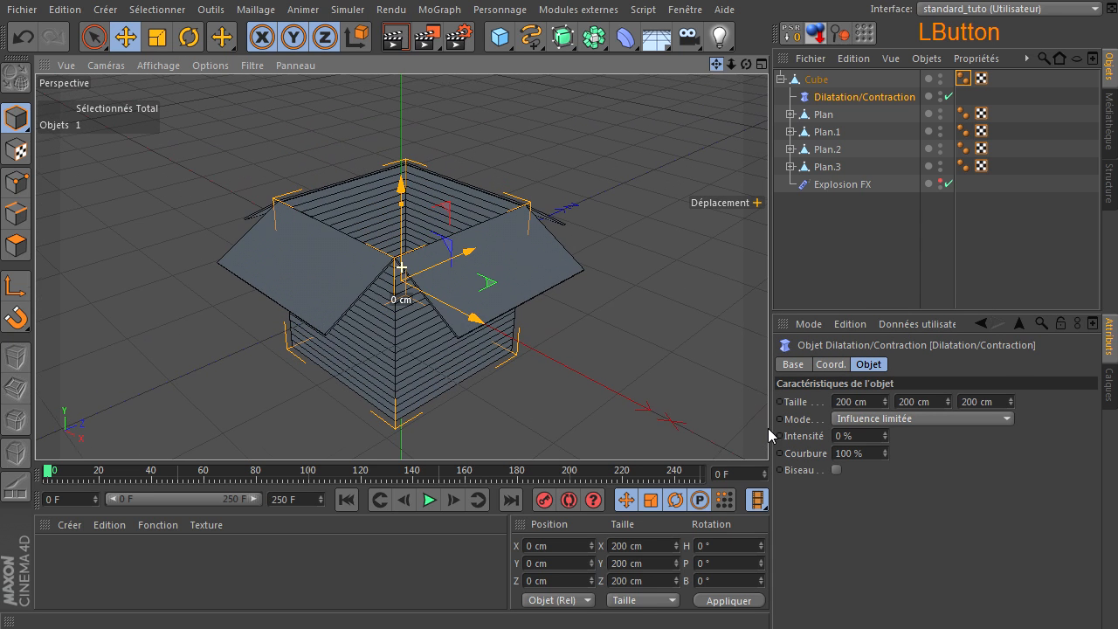
drag(745, 64, 769, 436)
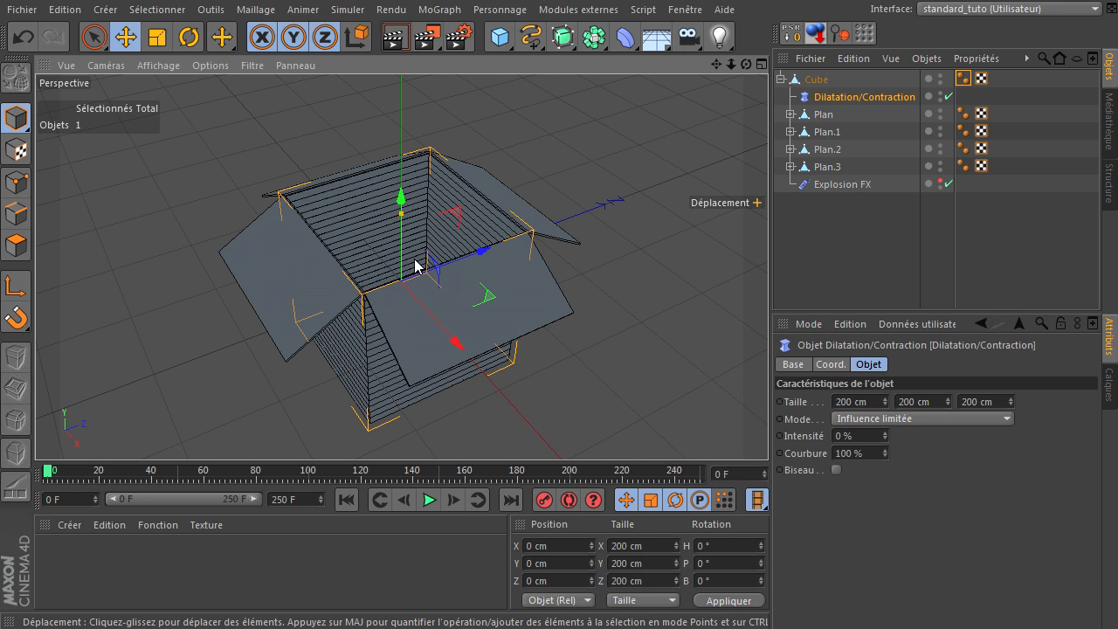
click(835, 237)
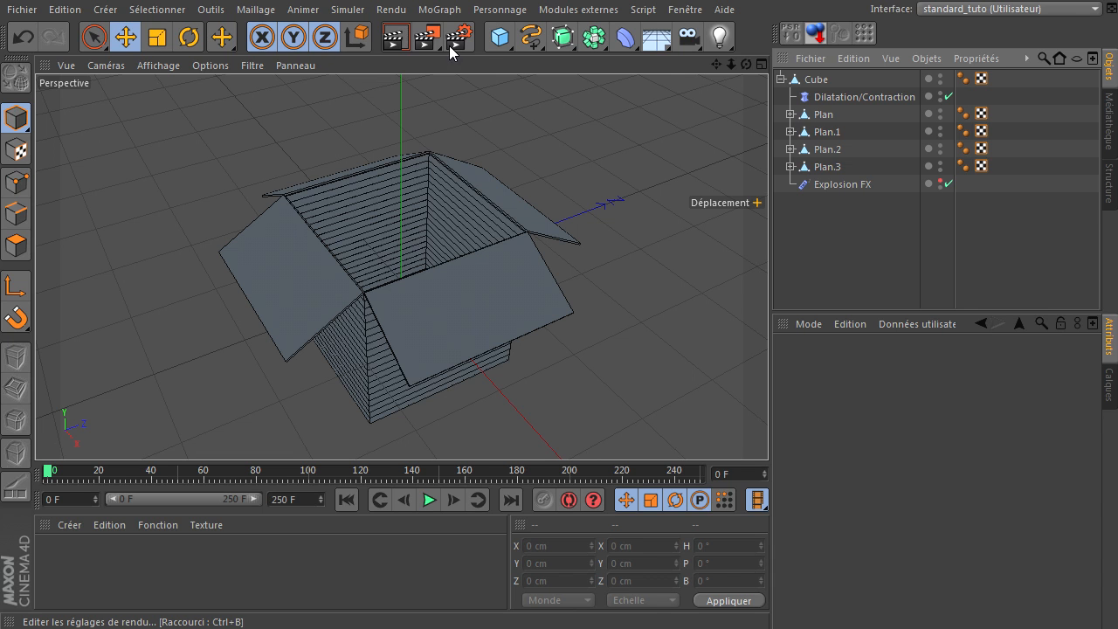
- Add a MoGraph Simple effector to the scene
click(441, 11)
mouse_move(446, 35)
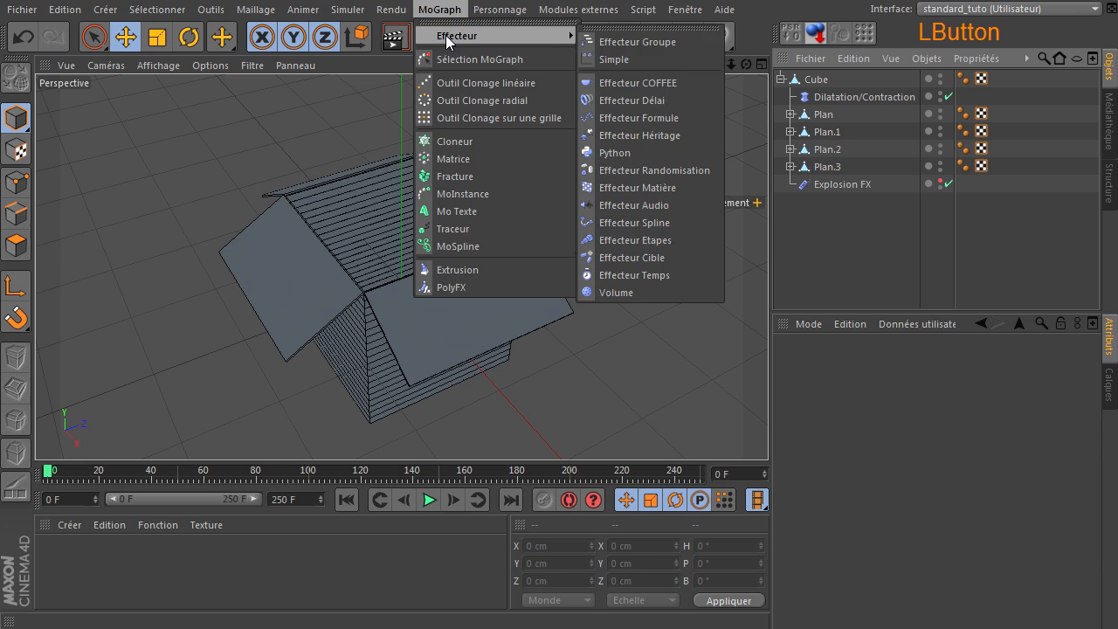
click(614, 59)
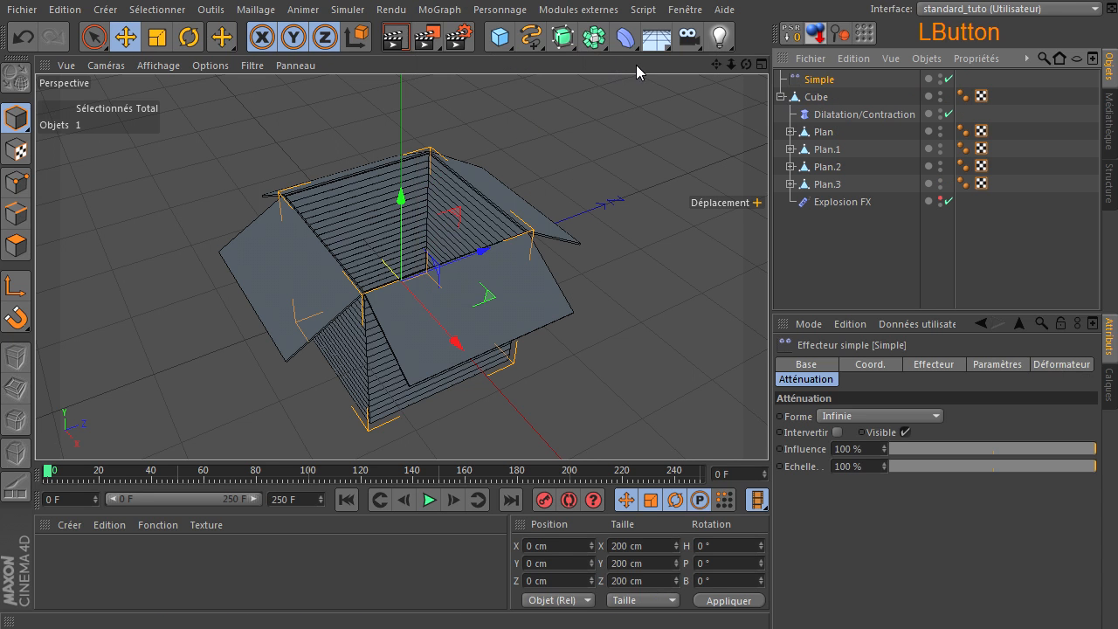
- Rename the Simple effector "disparition des objets" and place it below the Cube hierarchy as a separate object
double_click(818, 80)
text(disparit)
text(ion des)
text( objets)
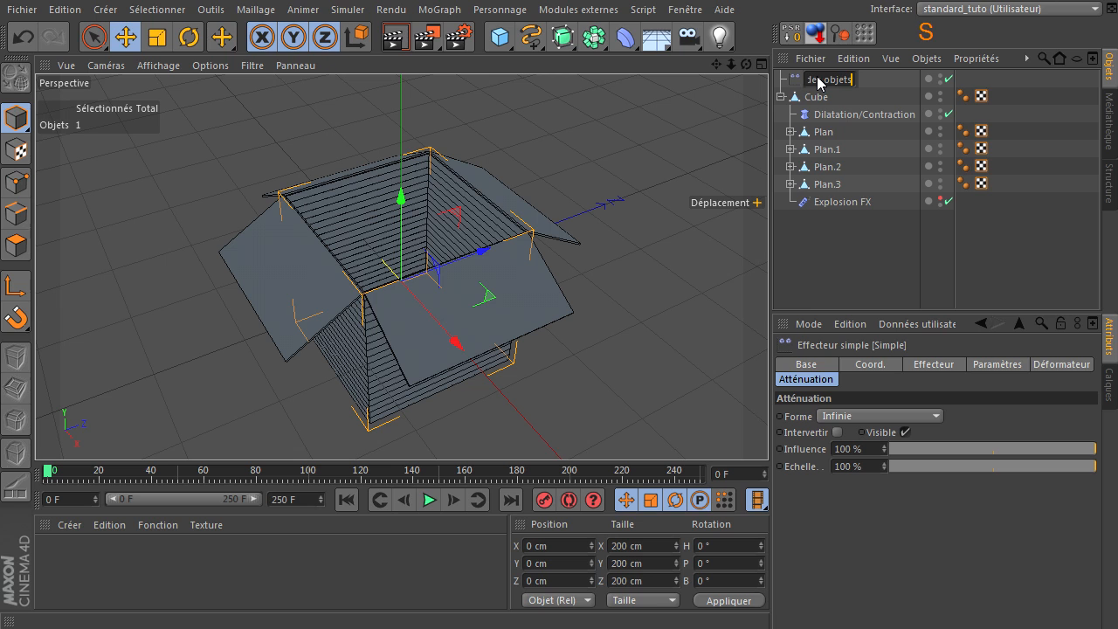
click(827, 266)
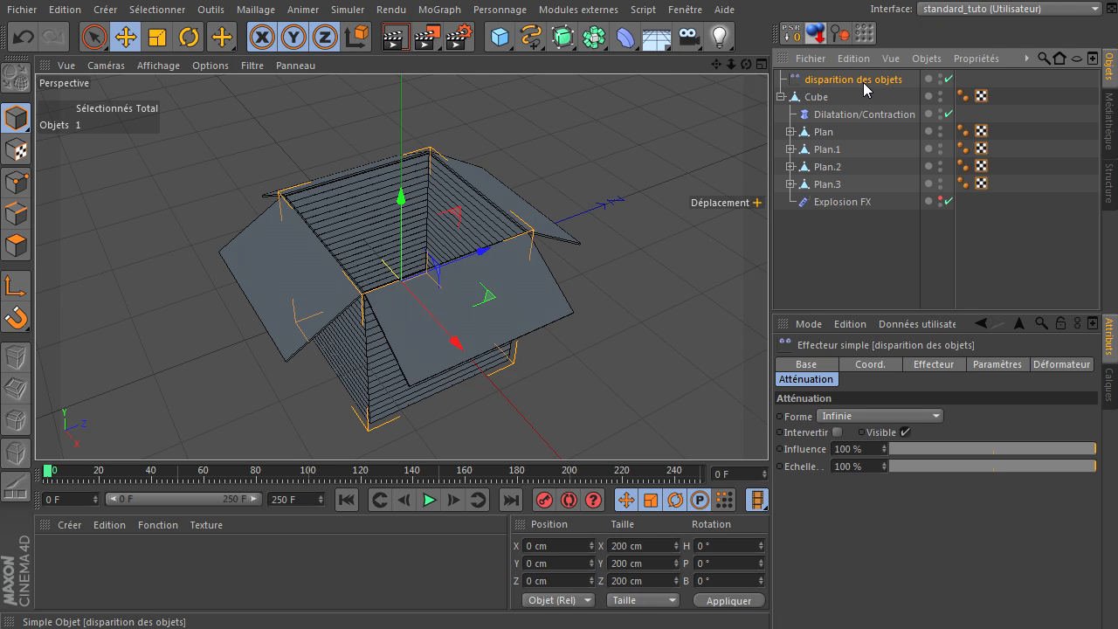
drag(867, 90, 865, 265)
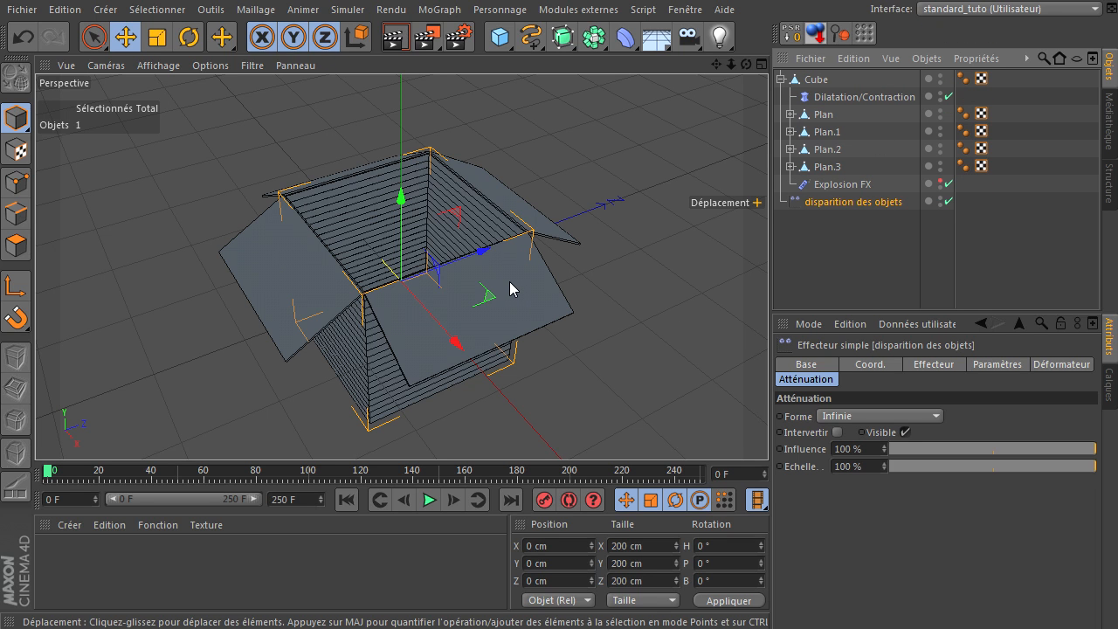
- Set the Atténuation Forme of the "disparition des objets" effector to Boîte
scroll(507, 281, down, 3)
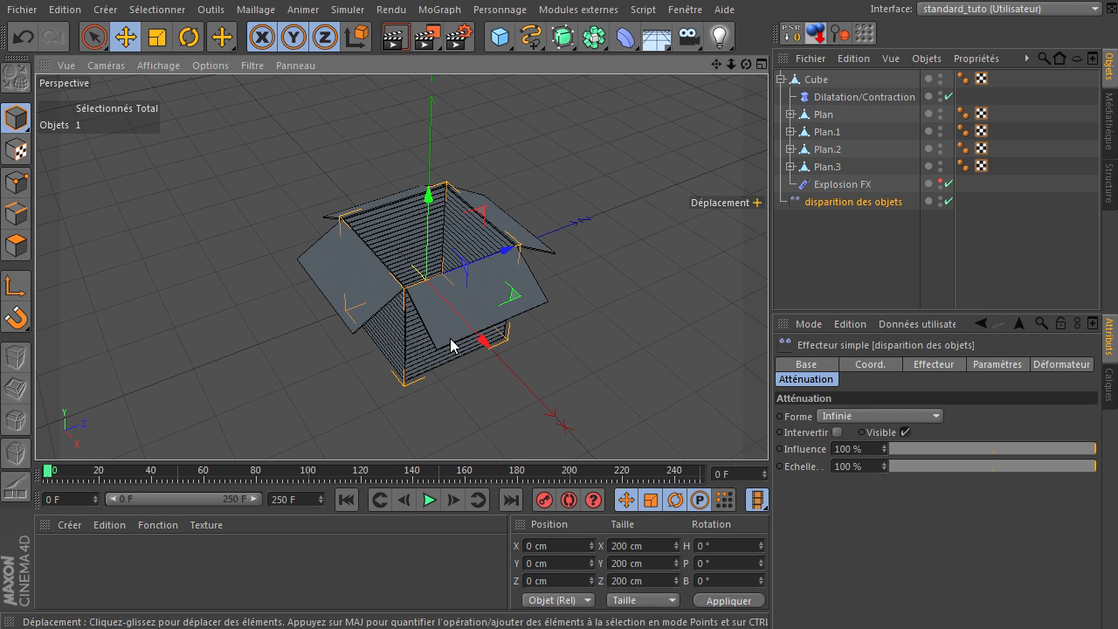
drag(745, 64, 769, 435)
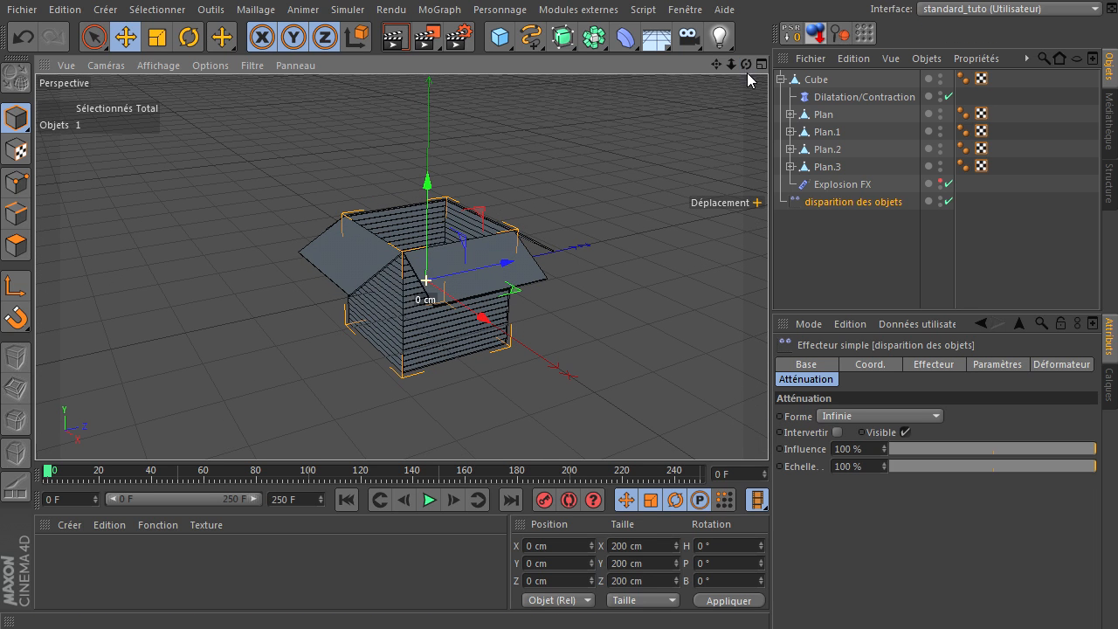
click(1062, 430)
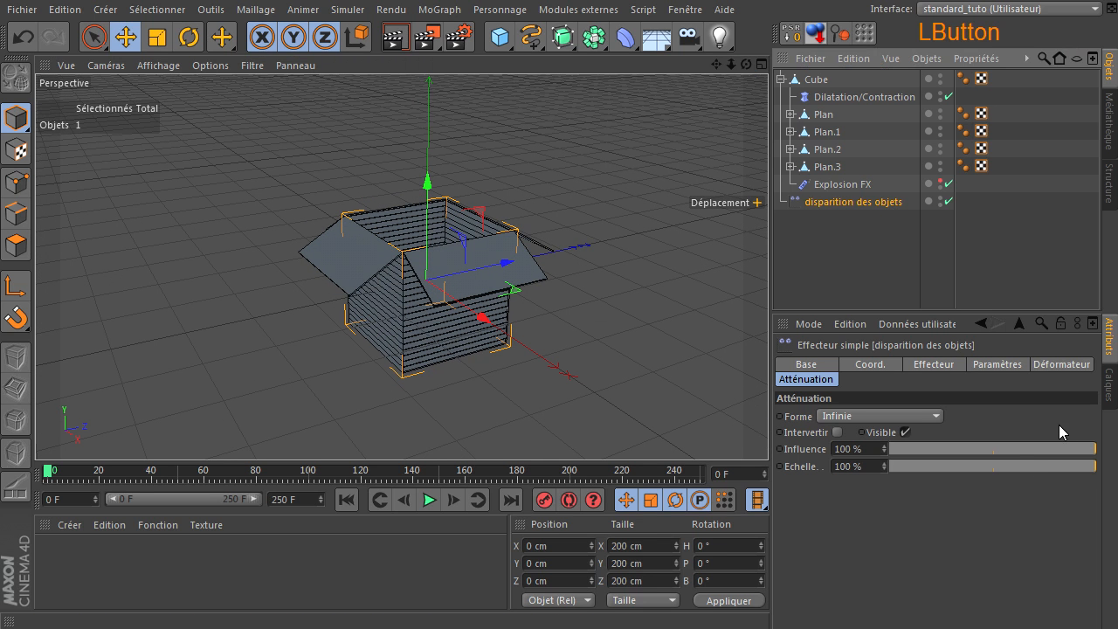
click(827, 384)
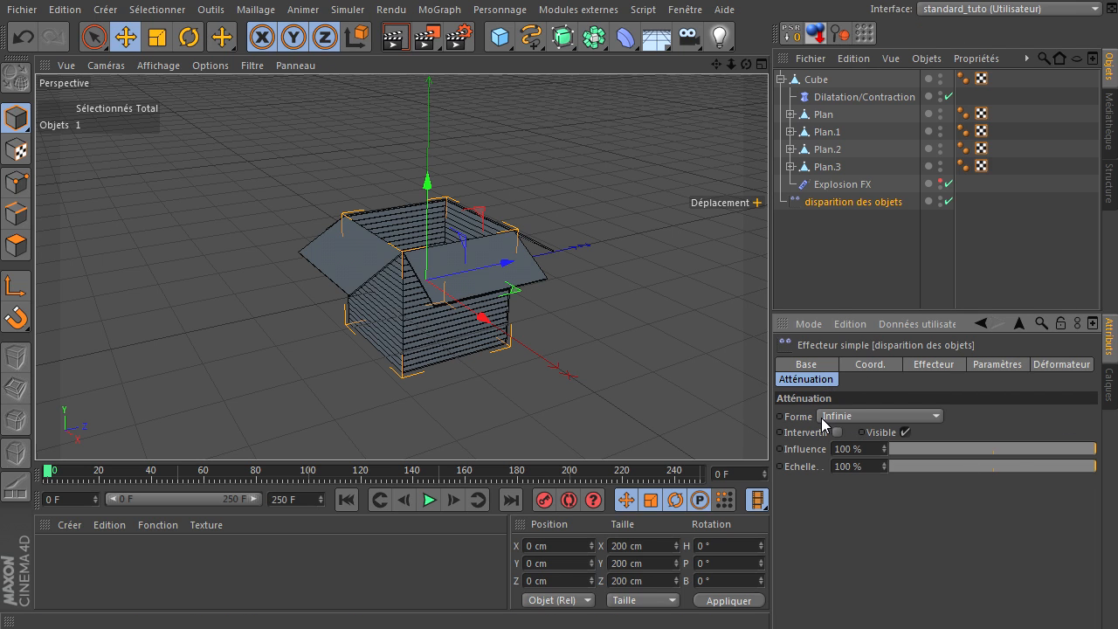
click(867, 418)
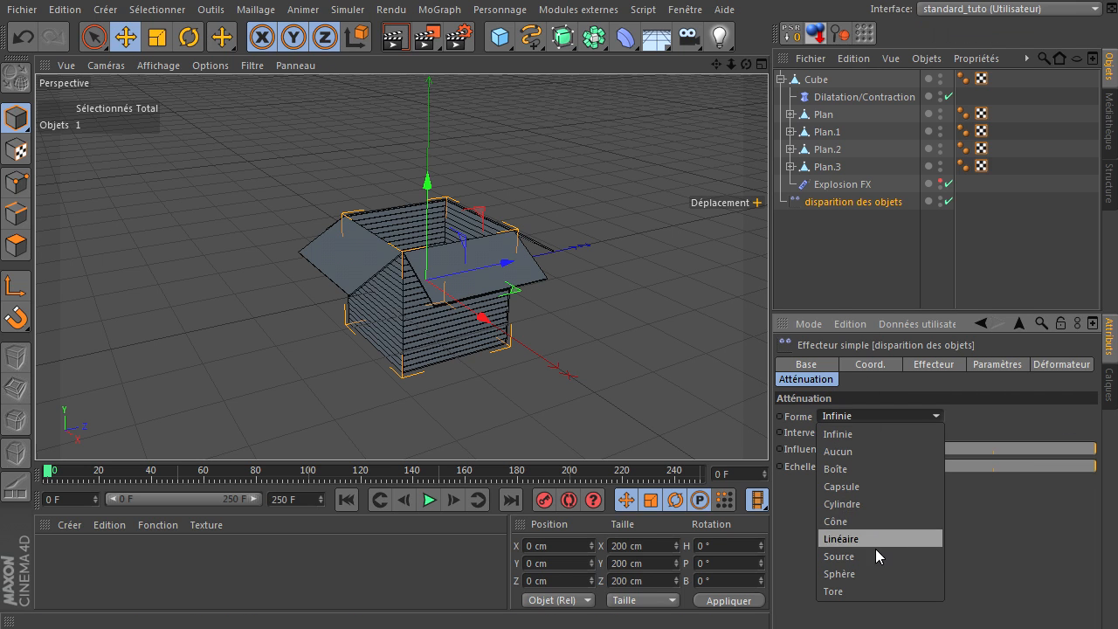
click(881, 472)
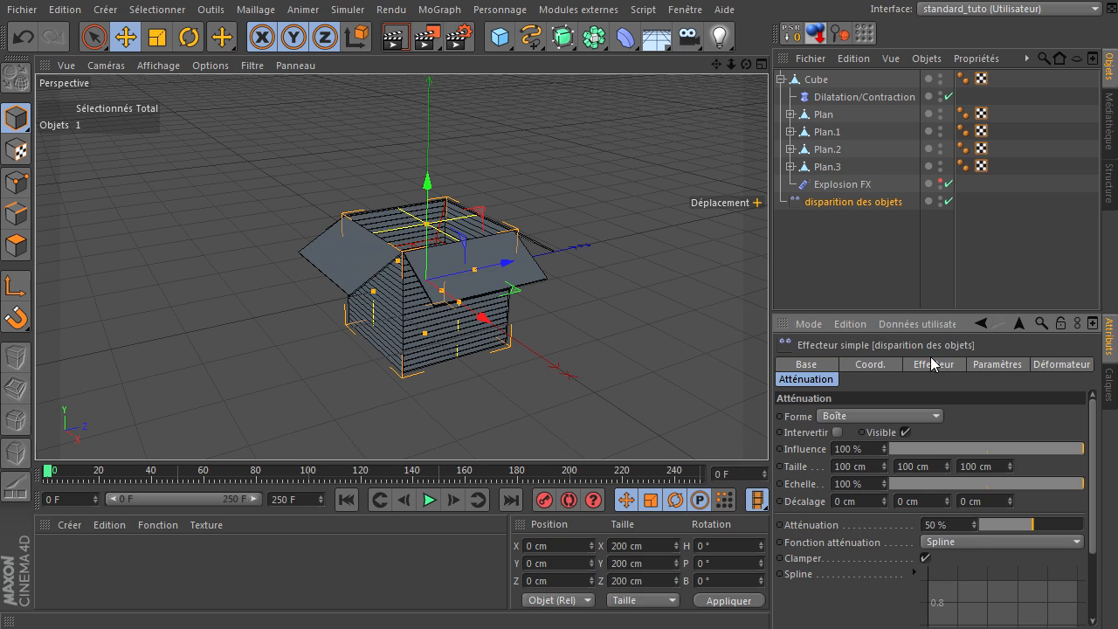
- Set the effector's P.Y to 0 cm and disable its Position transformation in the Paramètres
click(987, 364)
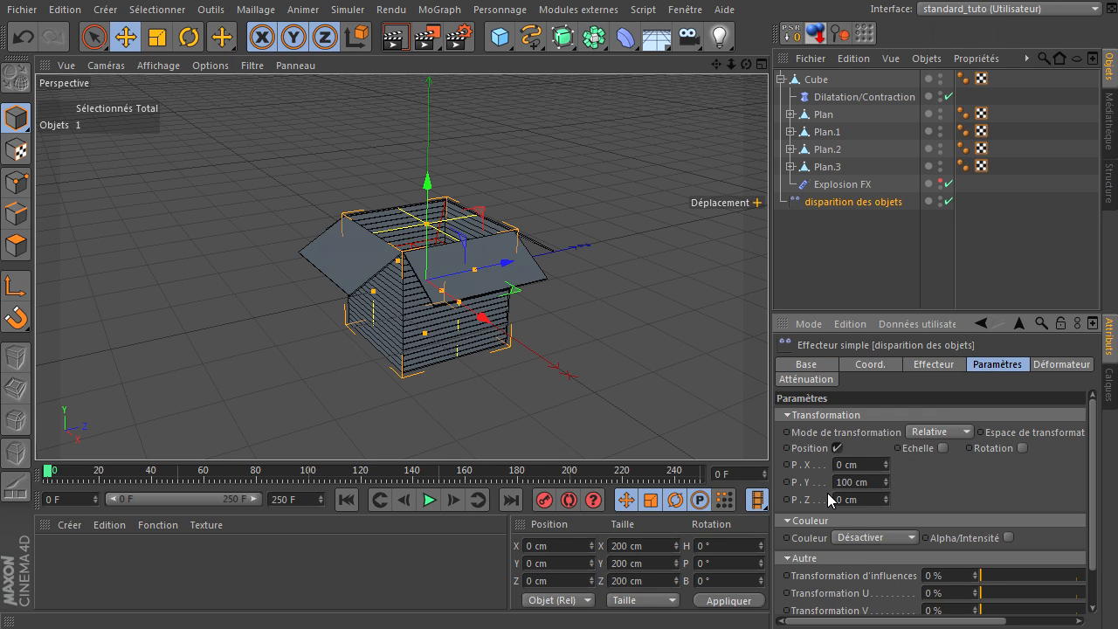
click(874, 478)
text(0)
key(Return)
click(836, 447)
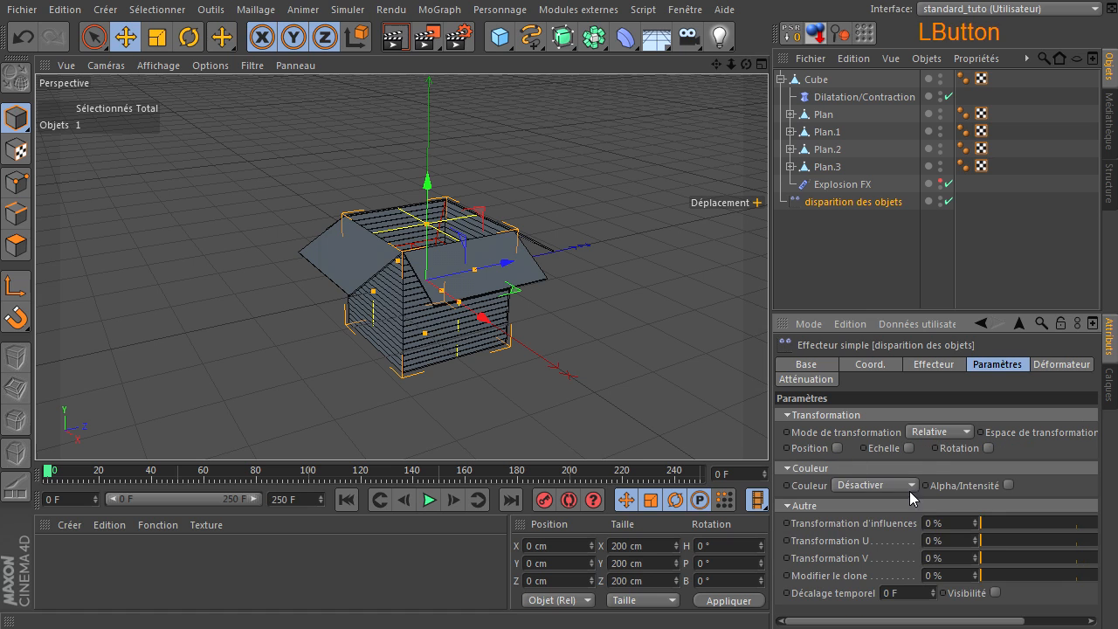
- Enable a uniform Echelle of -1 for the "disparition des objets" effector
click(909, 447)
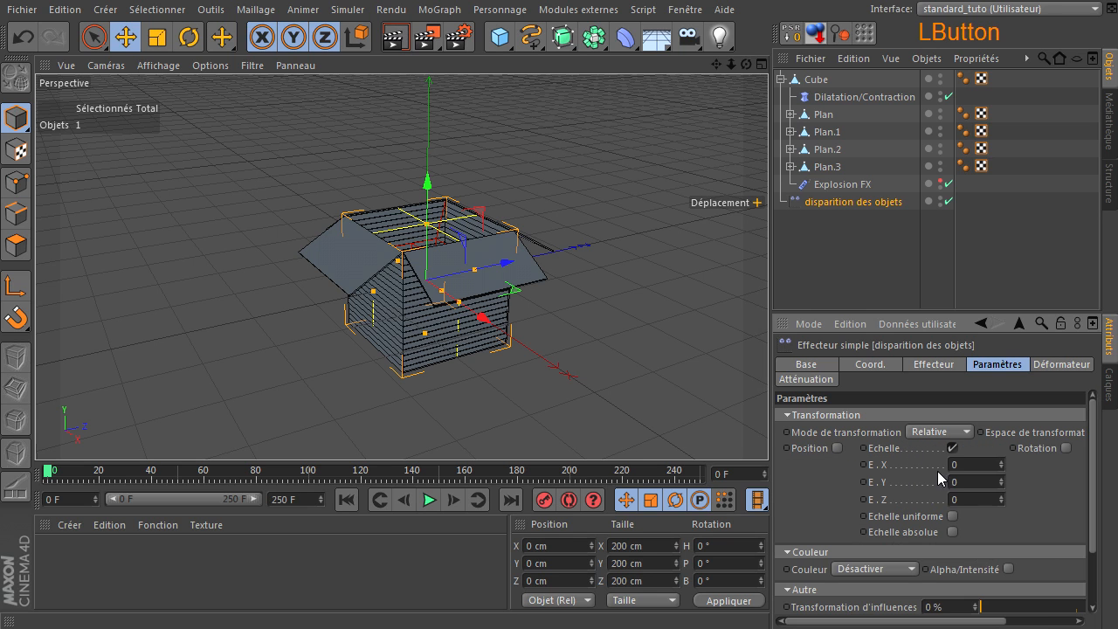
click(951, 514)
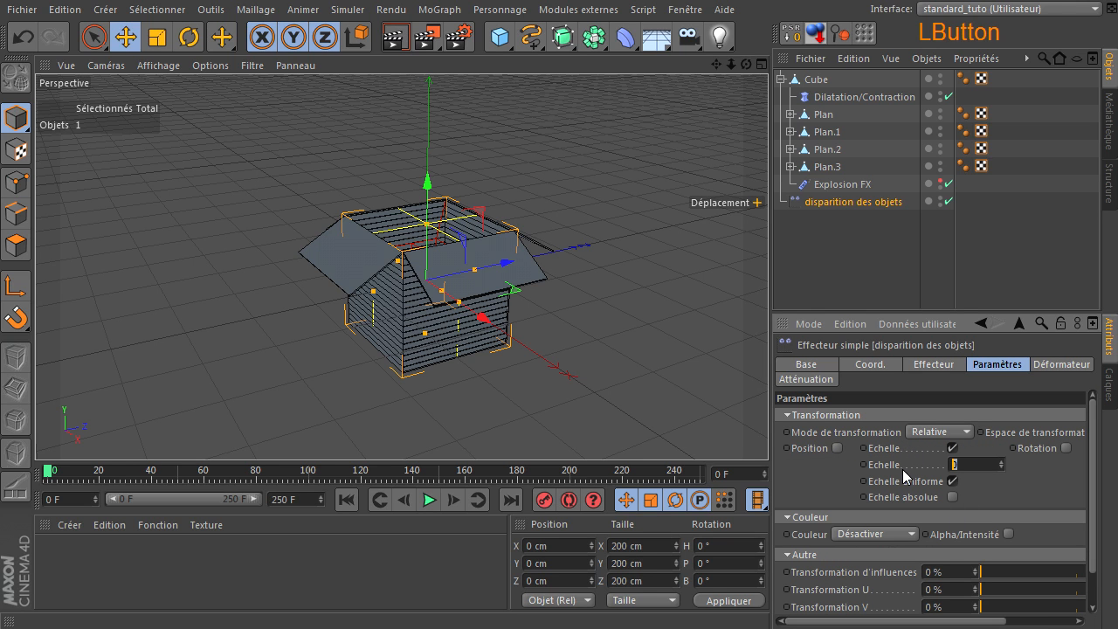
text(-1)
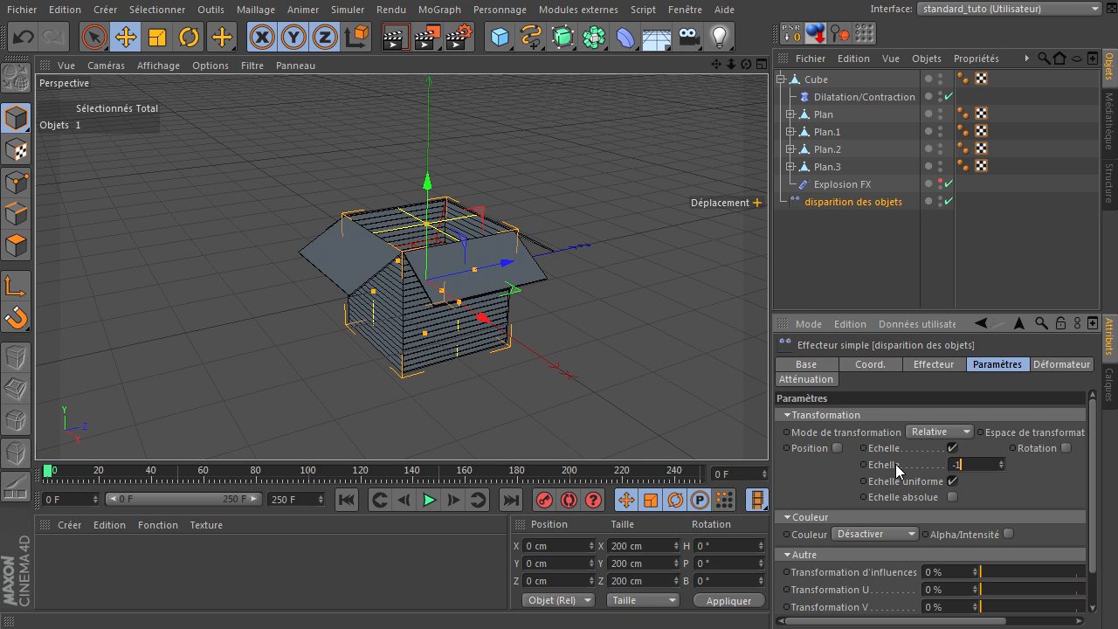
click(1021, 500)
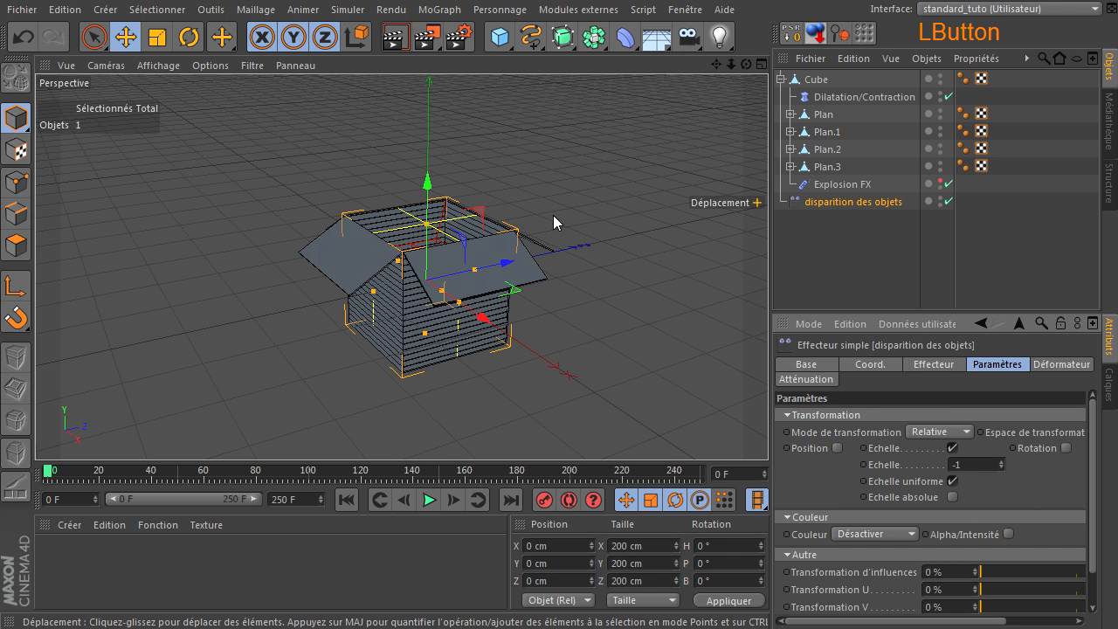
click(768, 428)
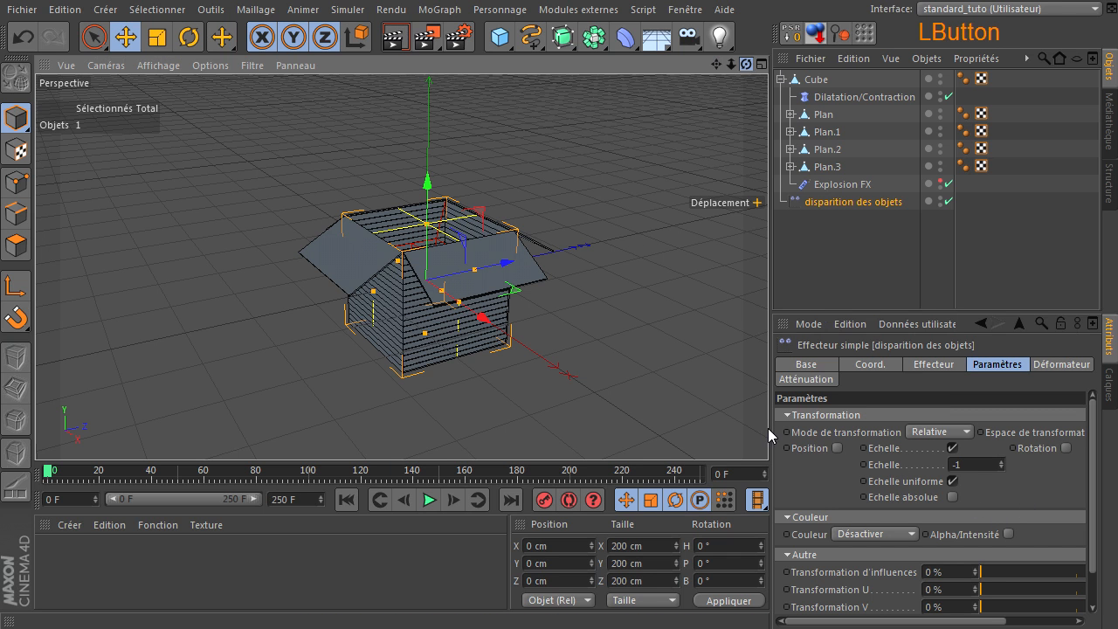
- Group the Cube hierarchy and the "disparition des objets" effector under a null object and expand the group
scroll(375, 207, up, 4)
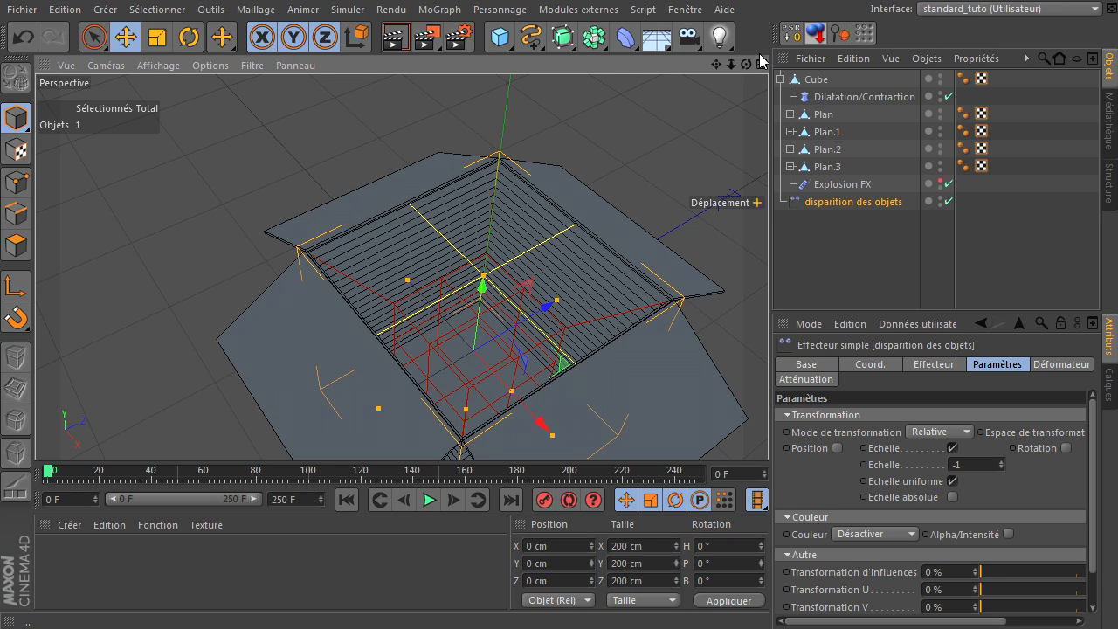
drag(747, 64, 768, 428)
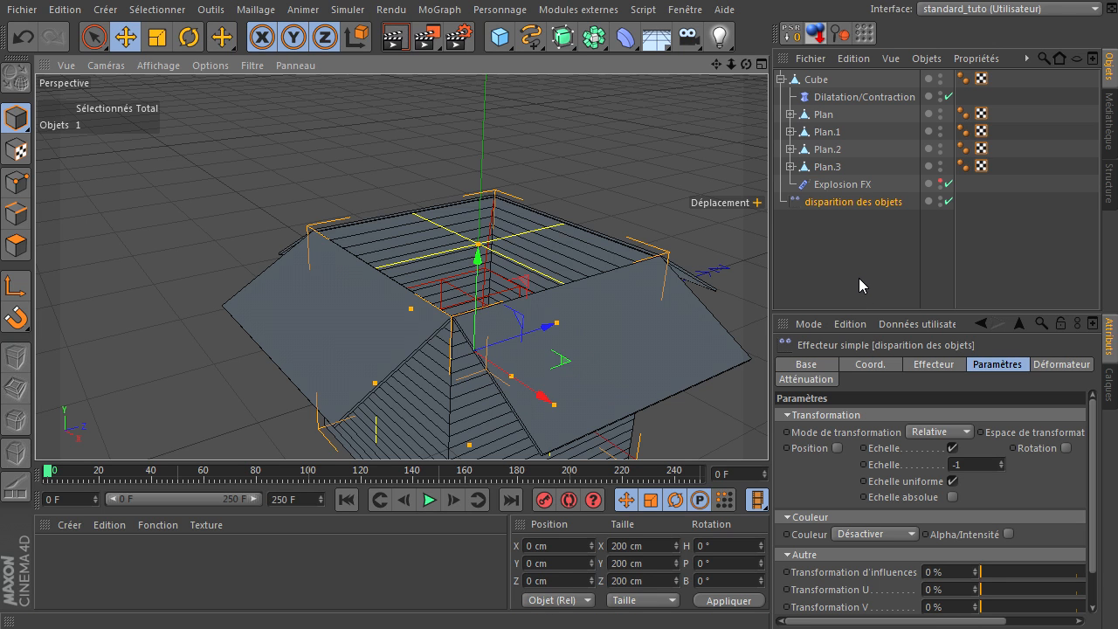
click(814, 80)
ctrl+click(840, 204)
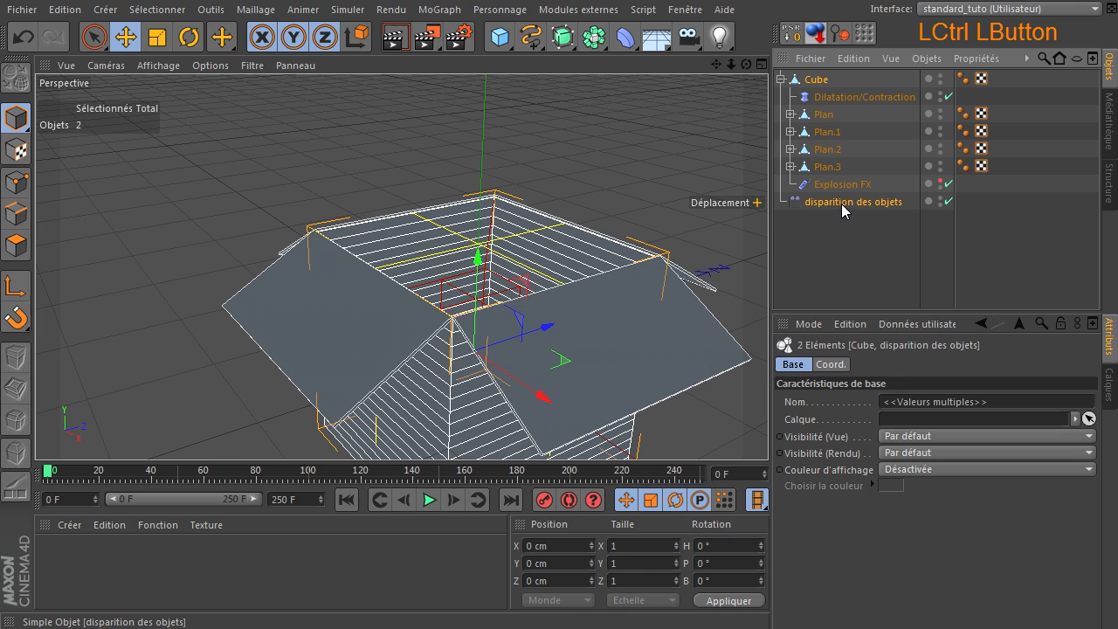
key(alt+g)
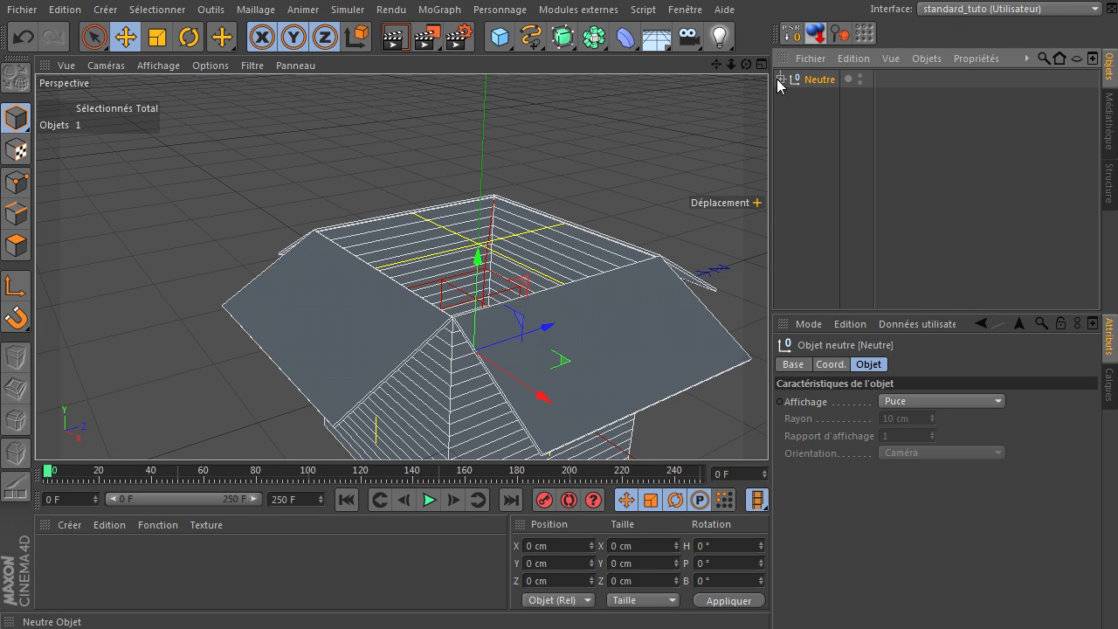
click(780, 78)
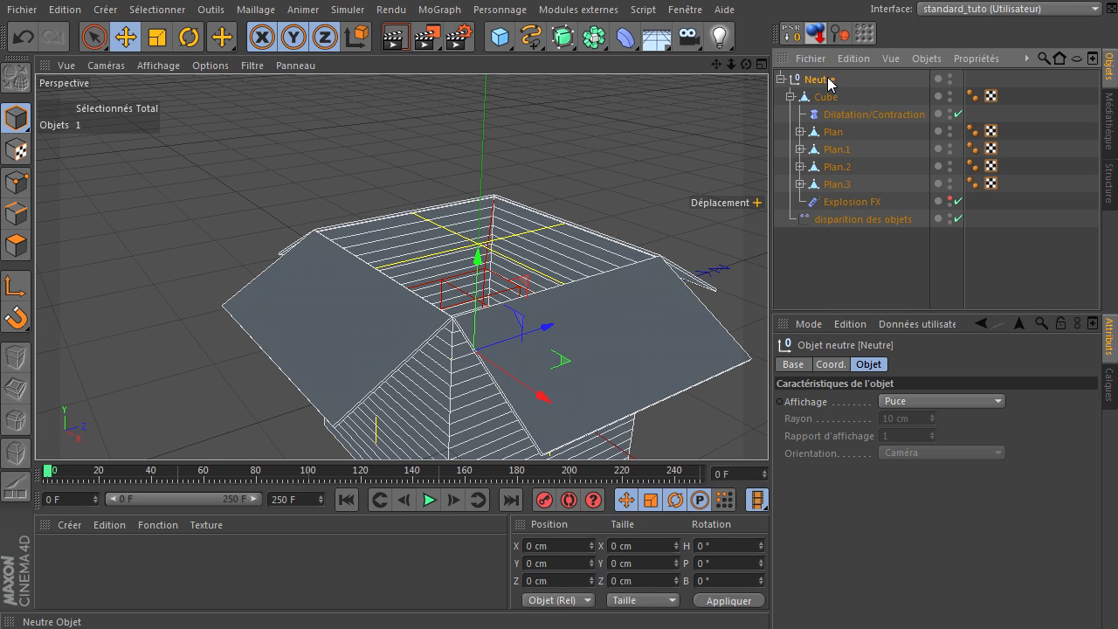
- Rename the group's null object "boite en carton"
double_click(823, 80)
text(bo)
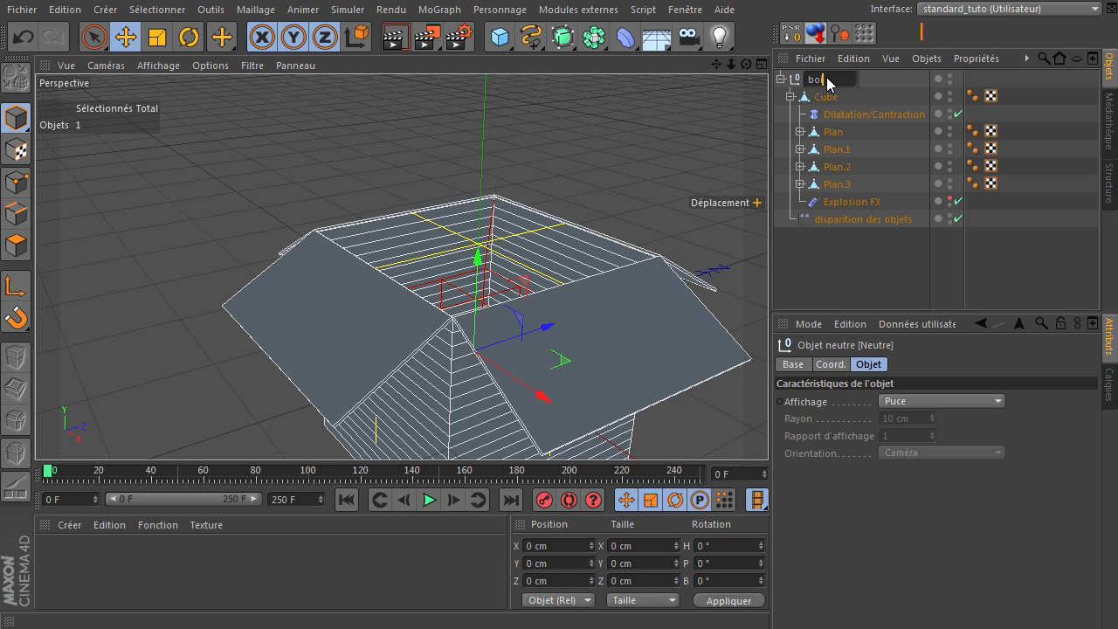
text(ite en carton)
click(845, 260)
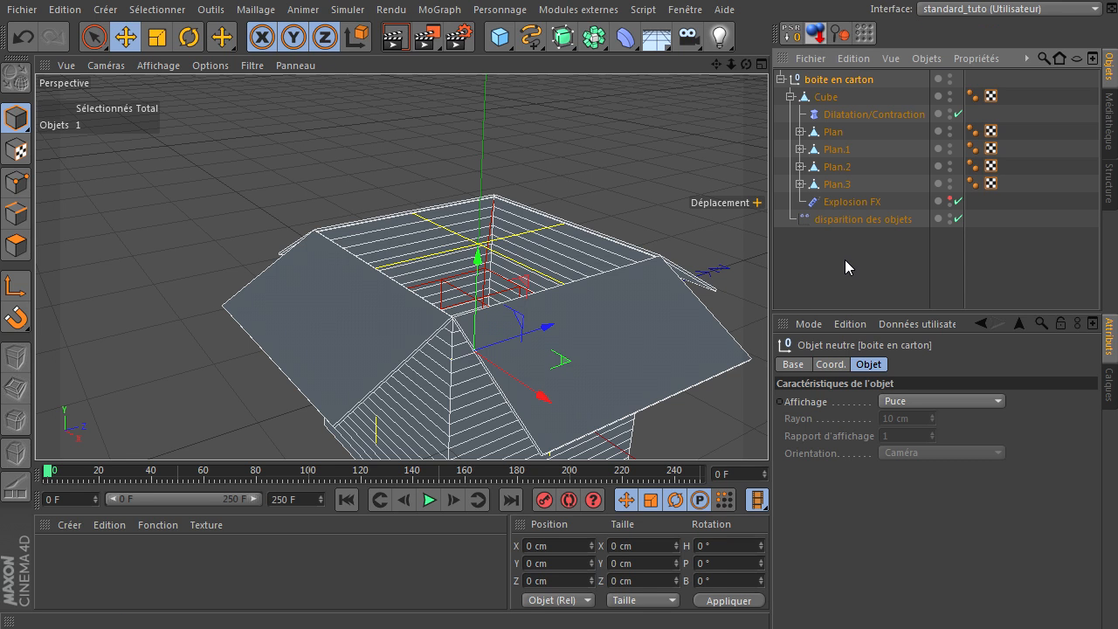
- Add a MoGraph Cloneur and place it inside the "boite en carton" group, above Cube
scroll(536, 140, down, 5)
drag(716, 65, 519, 191)
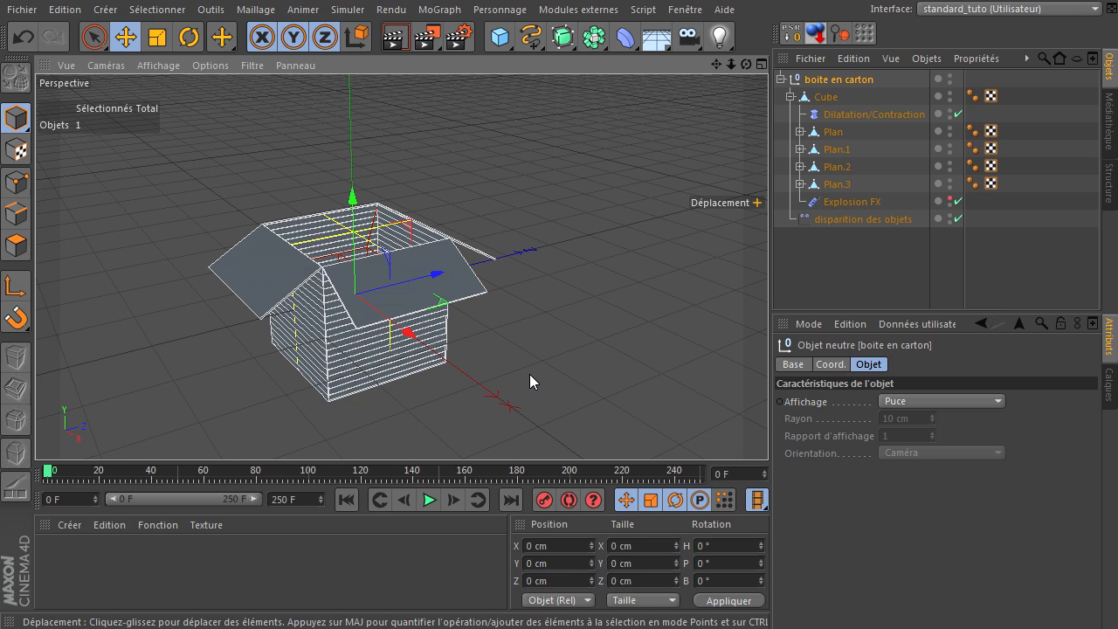
click(430, 10)
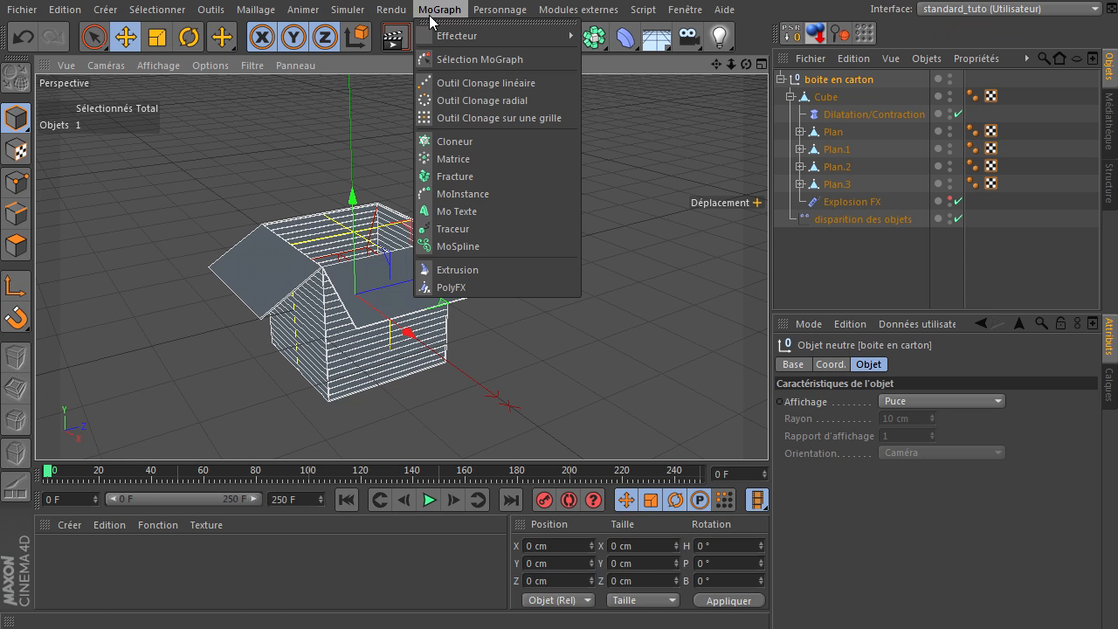
click(455, 141)
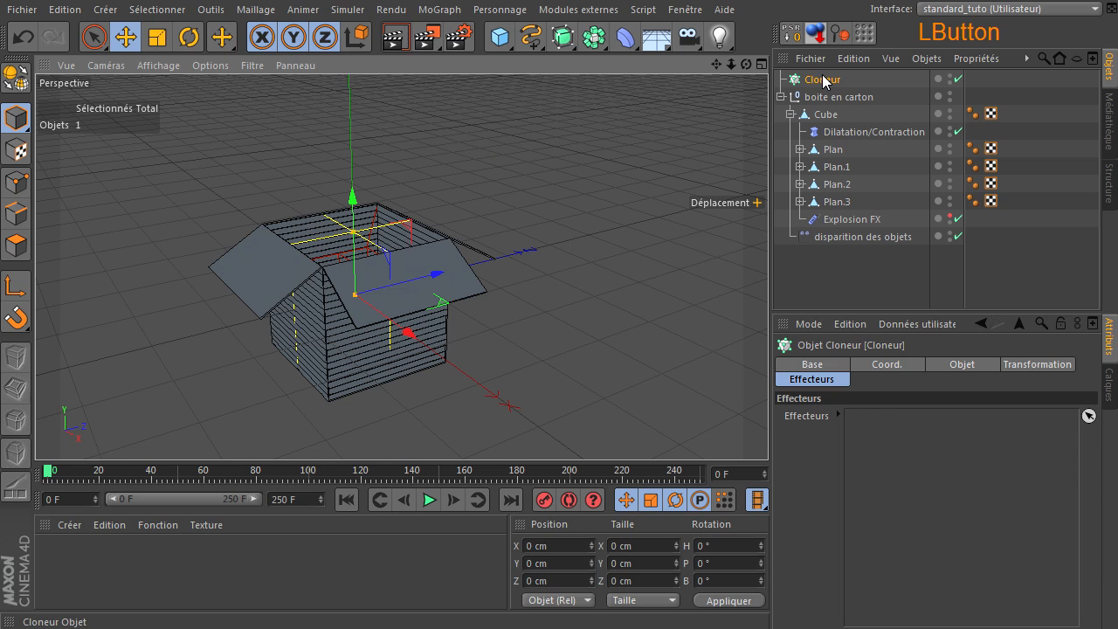
drag(843, 102, 843, 103)
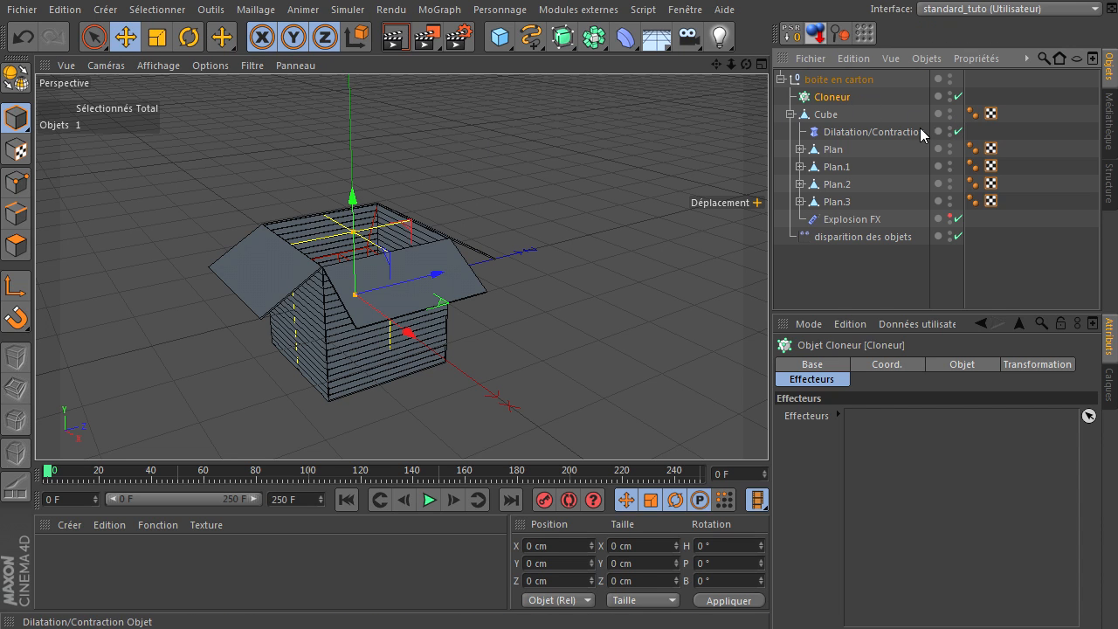
- Assign the "disparition des objets" effector to the Cloneur's Effecteurs list and clear the selection
click(830, 97)
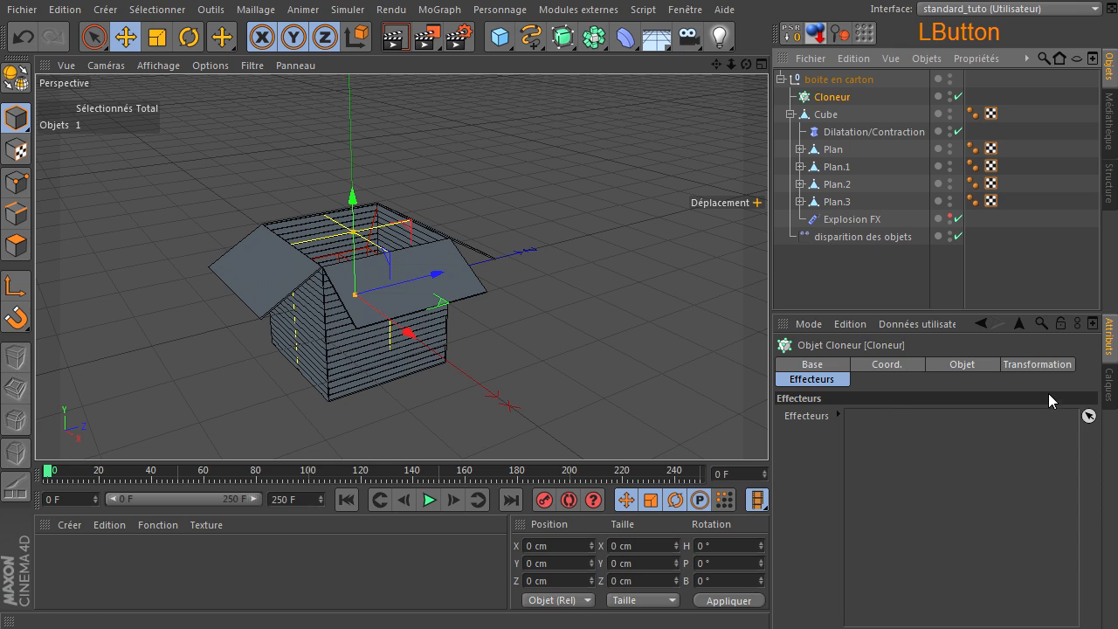
click(809, 381)
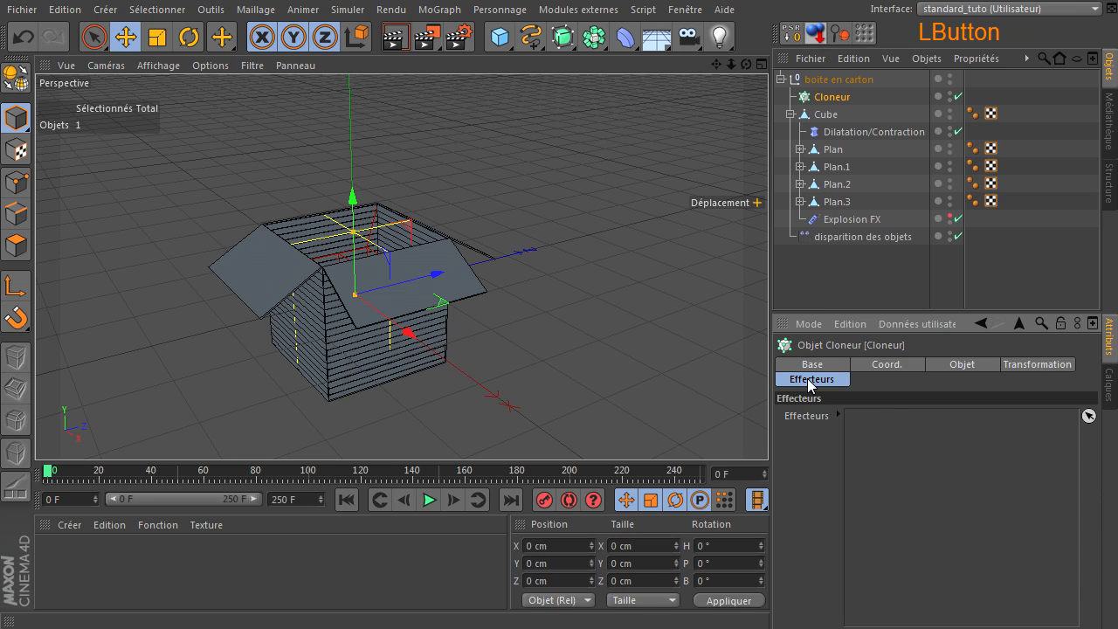
click(863, 237)
drag(934, 457, 935, 457)
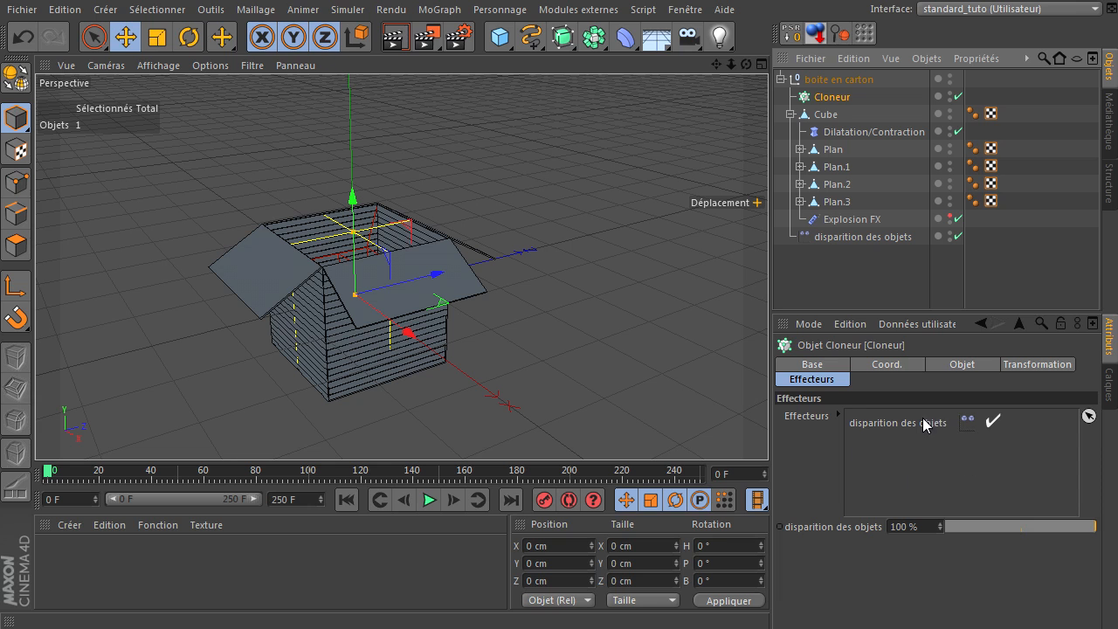
click(809, 278)
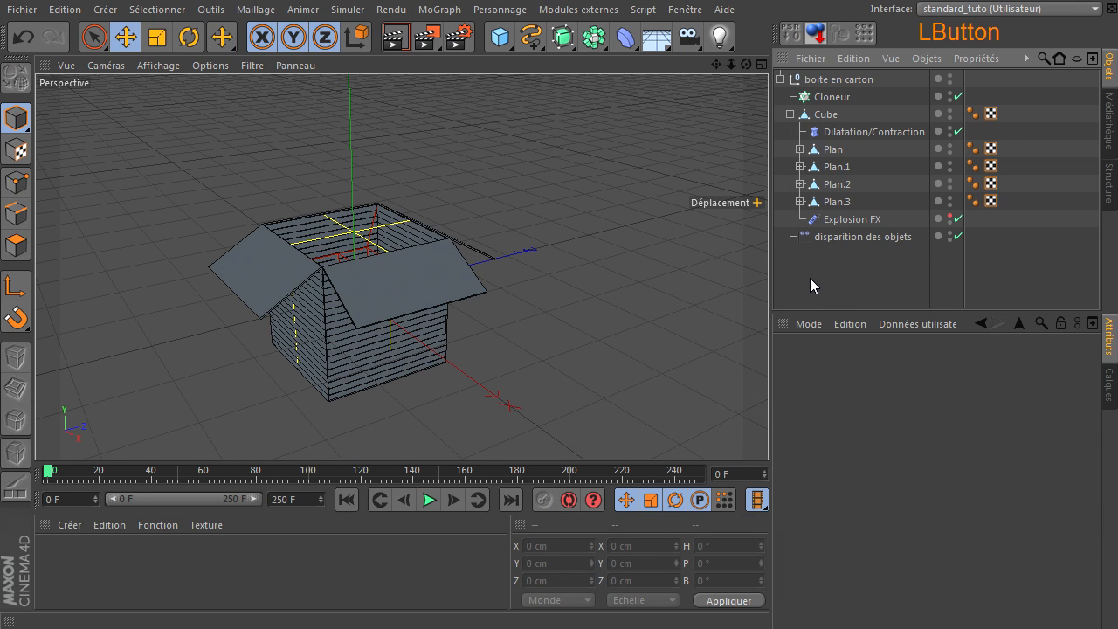
- Add a Tore primitive with an 80 cm ring radius and a 20 cm pipe radius
drag(499, 37, 681, 113)
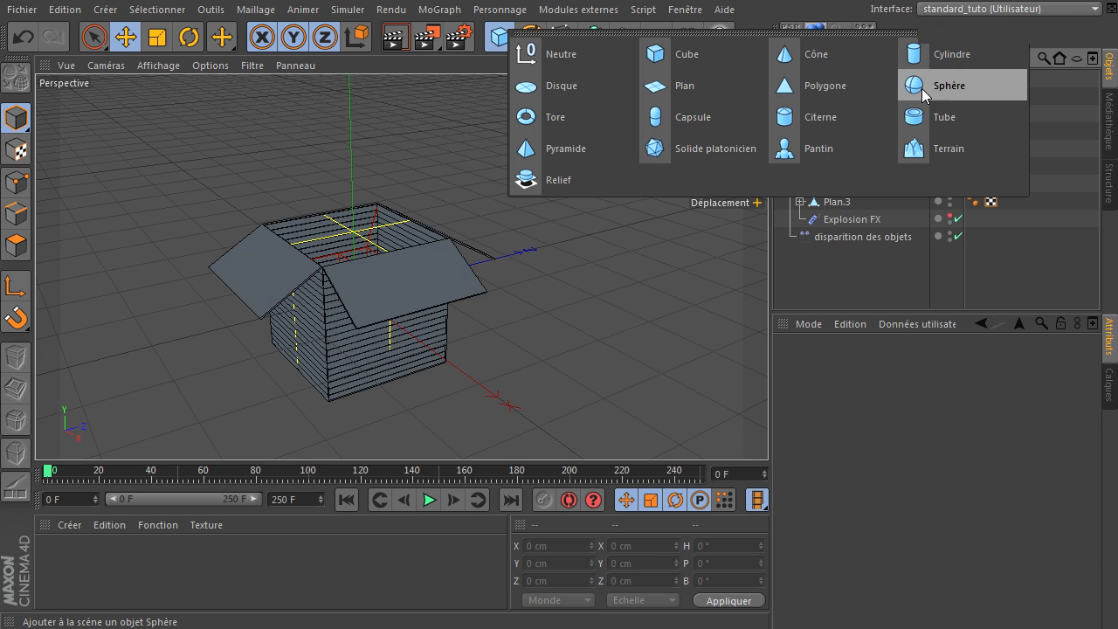
click(567, 119)
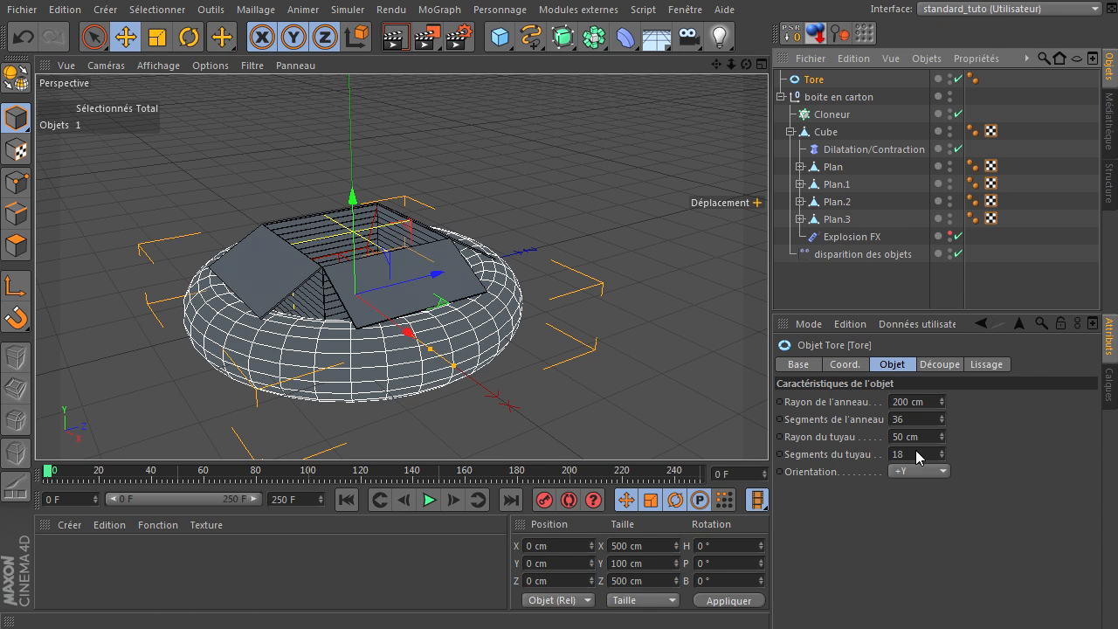
click(930, 404)
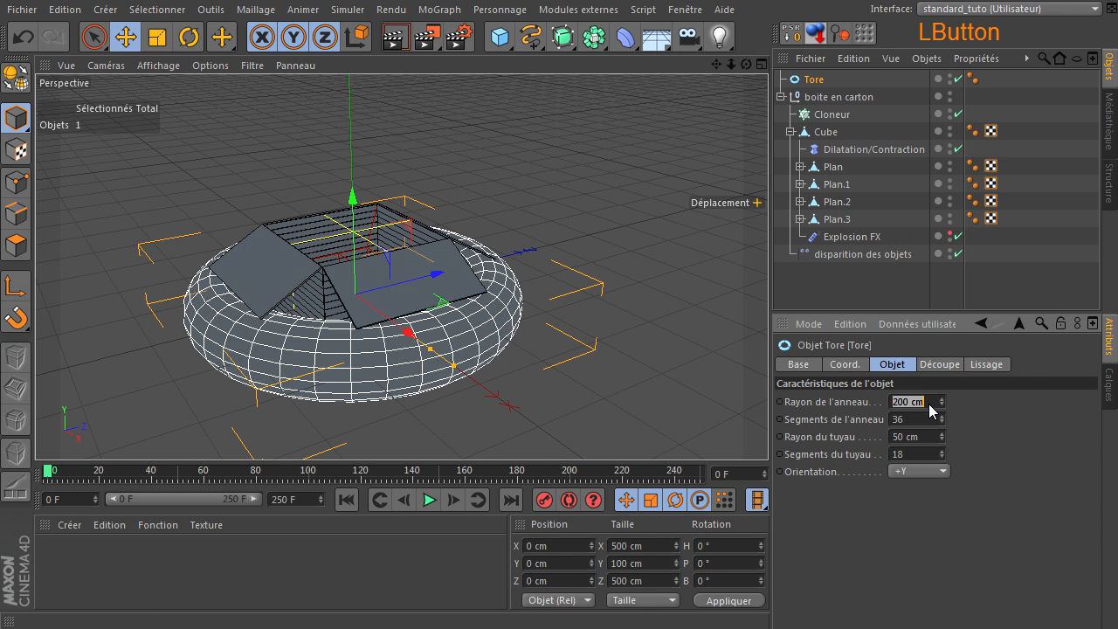
text(0)
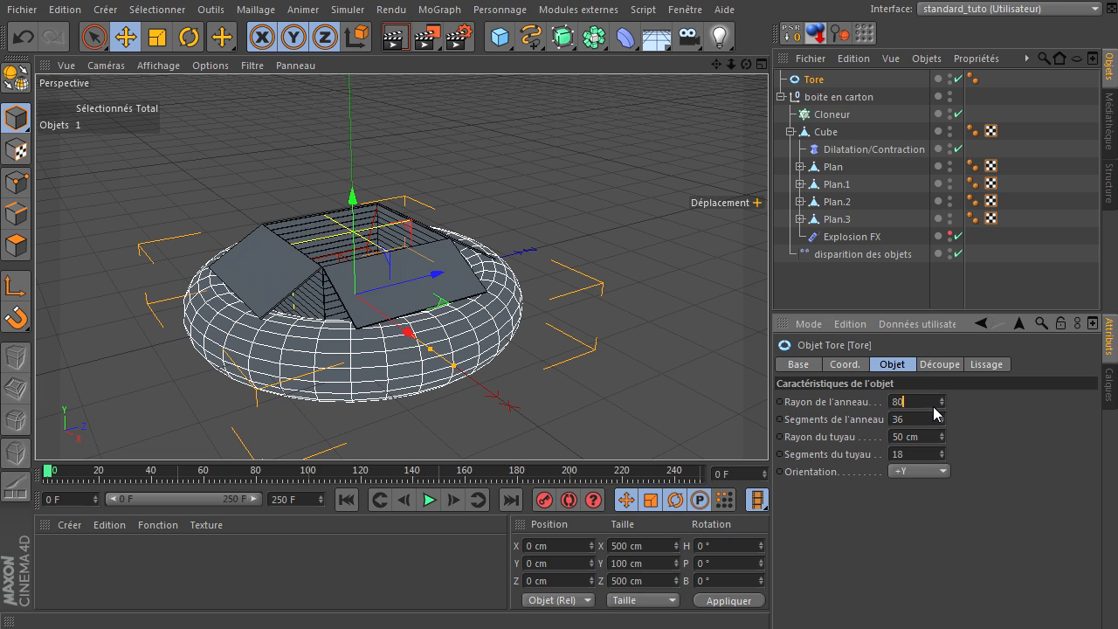
click(927, 439)
key(Return)
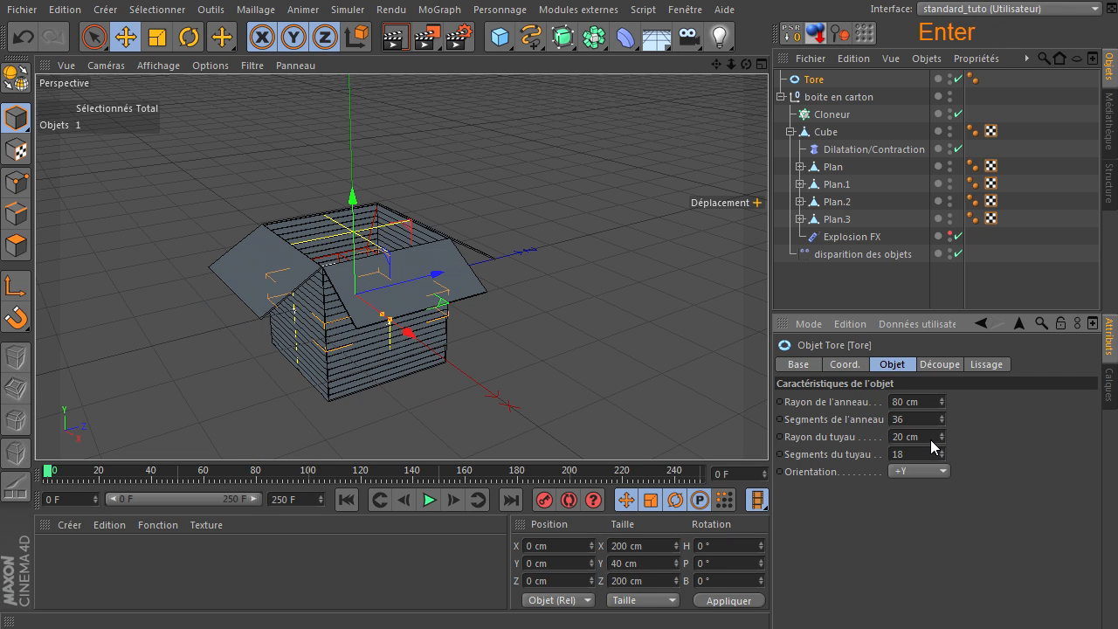
- Raise the torus to about 136 cm in Y above the box and reduce it to a 40 cm ring radius and 10 cm pipe radius
drag(363, 214, 350, 100)
click(928, 403)
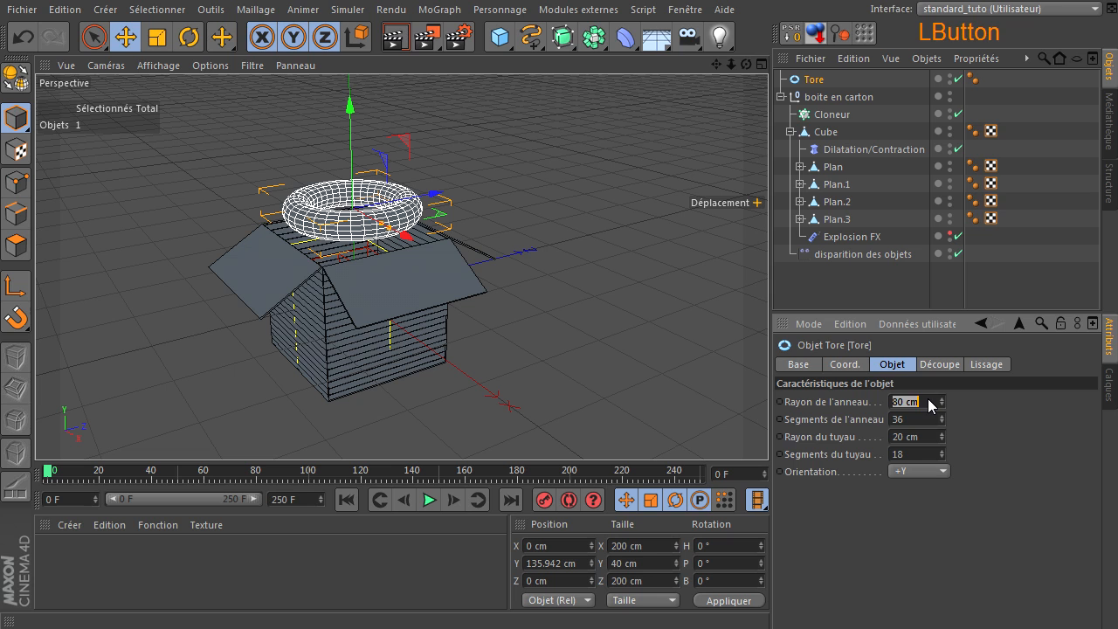
text(40)
click(927, 438)
text(10)
key(Return)
- Nest the Tore inside the Cloneur and set the clone Quantité to 6
drag(809, 79, 830, 114)
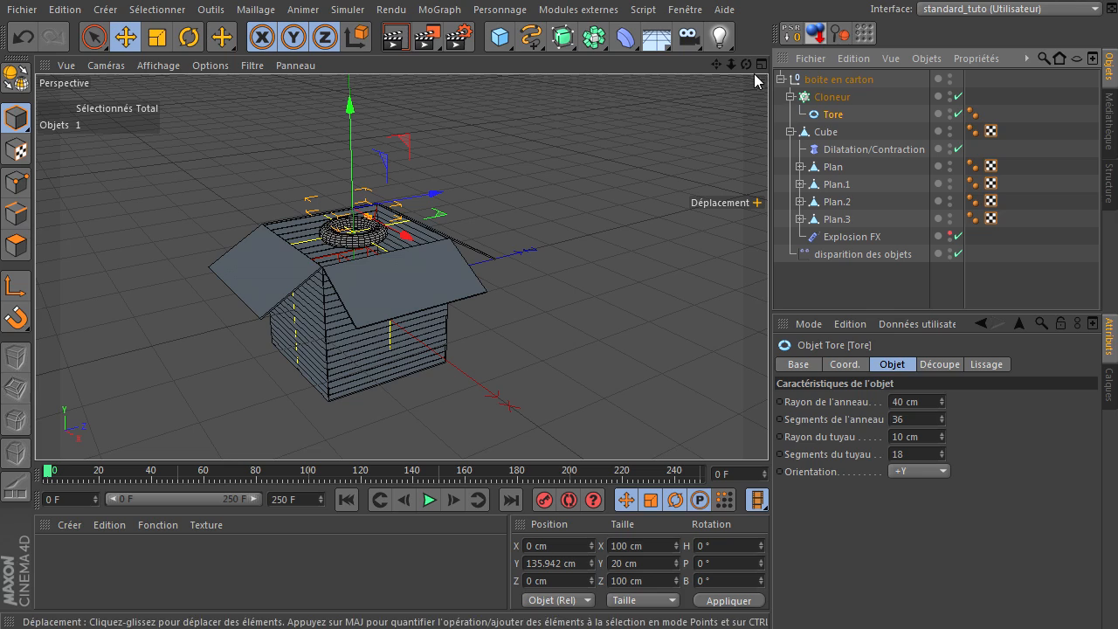
drag(746, 63, 558, 387)
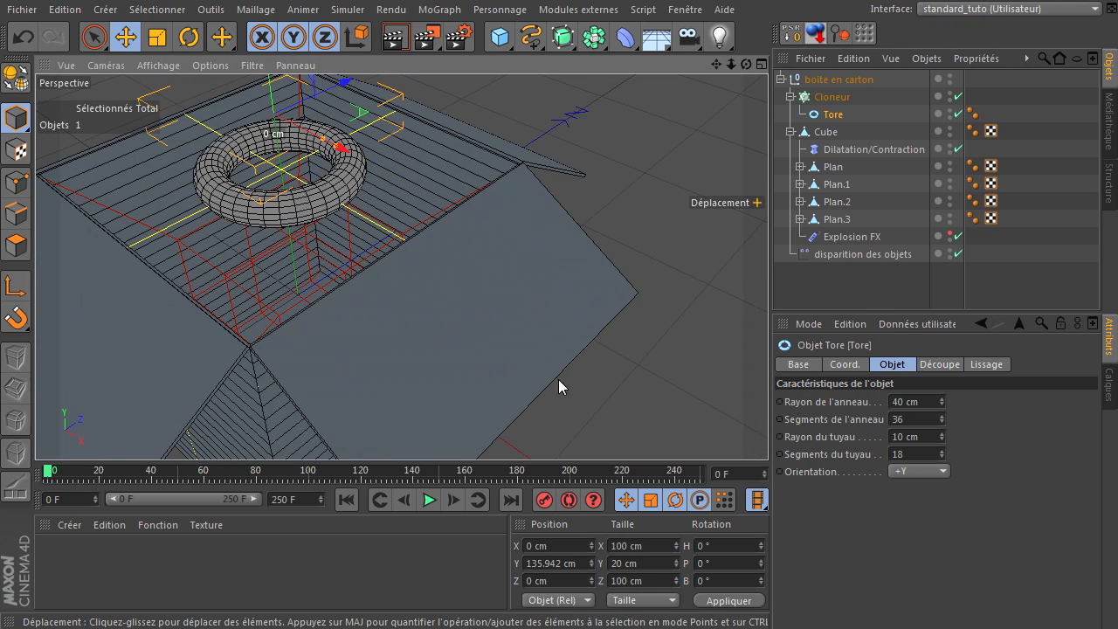
click(832, 97)
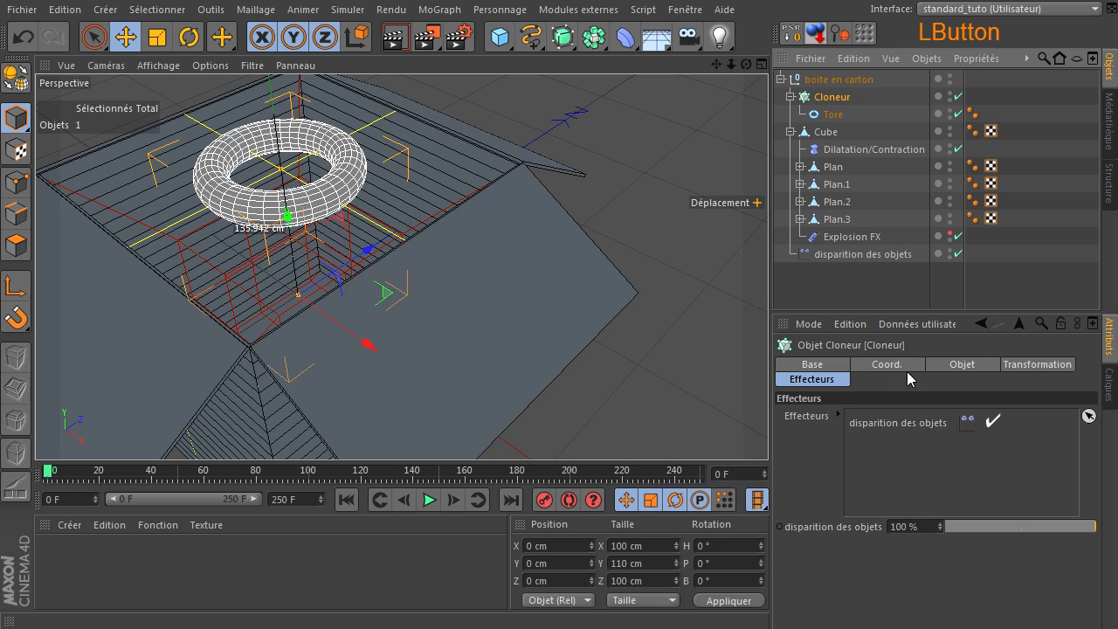
click(933, 366)
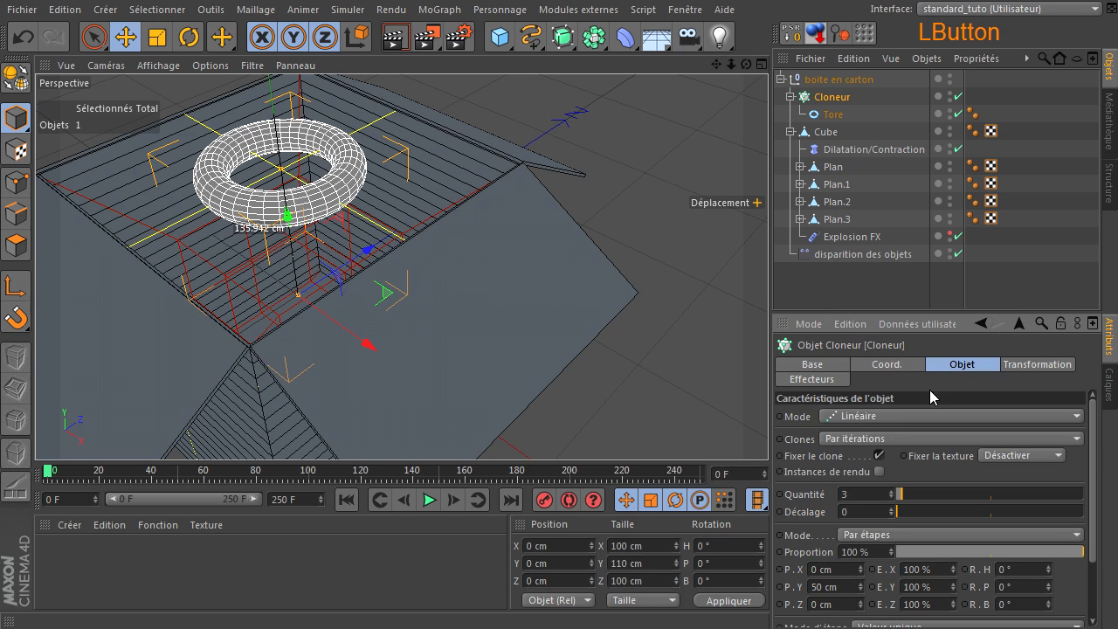
click(891, 493)
click(891, 491)
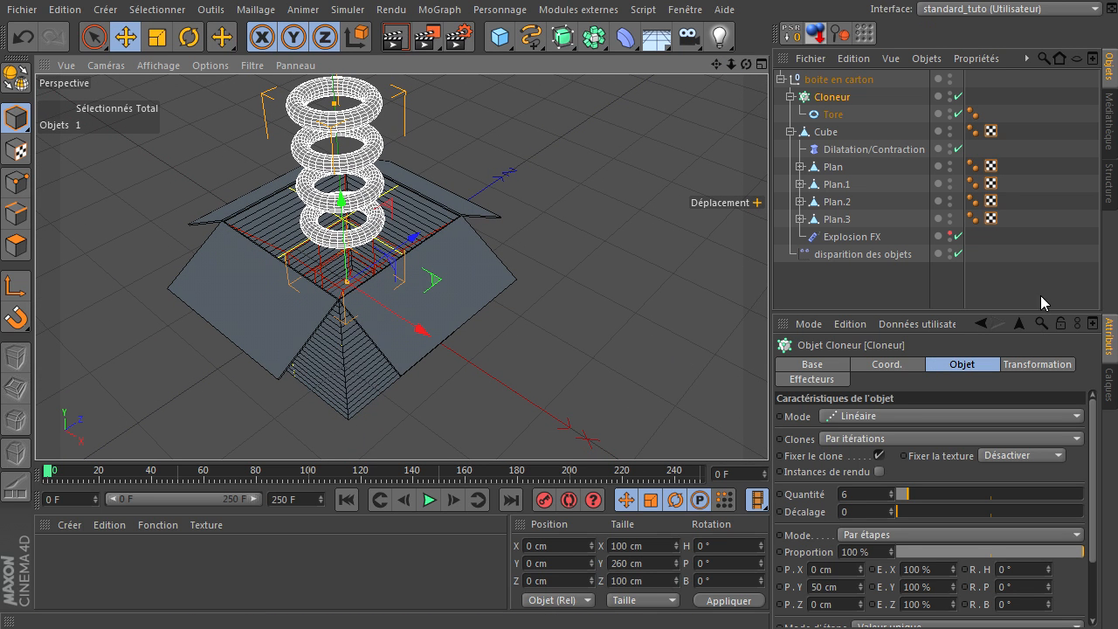
- Switch the "disparition des objets" effector off and on again to compare its effect on the cloned tori
click(959, 253)
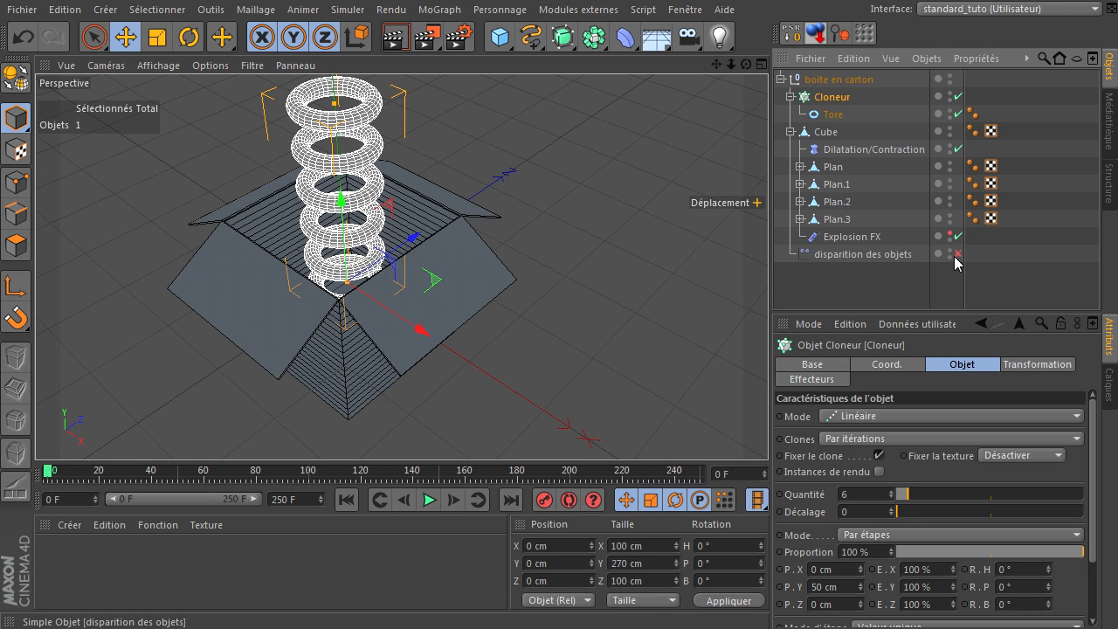
click(958, 253)
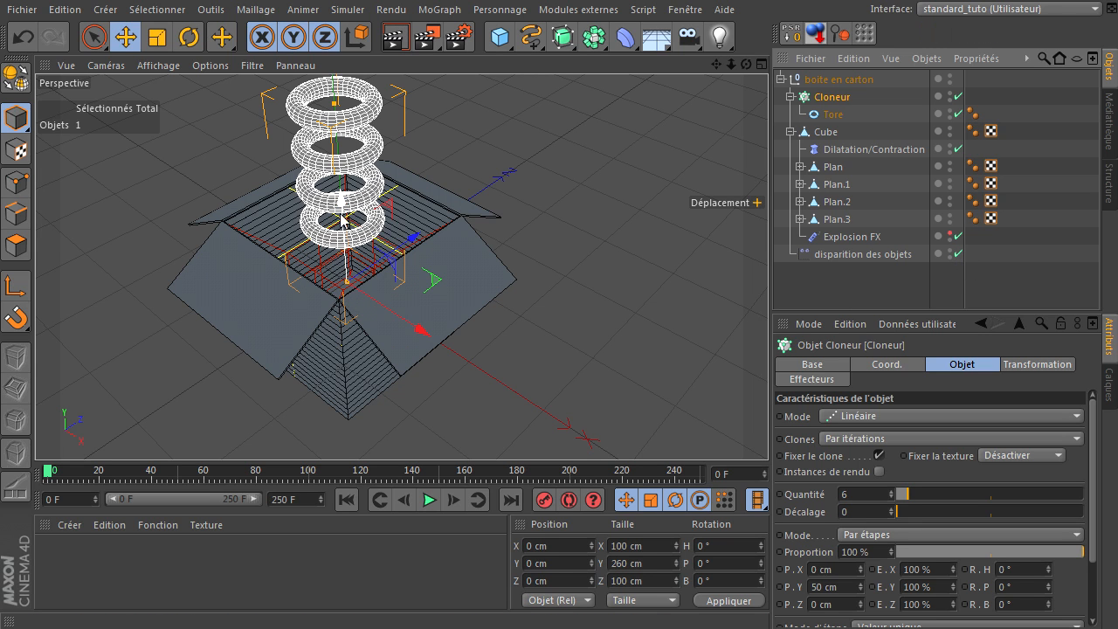
- Reduce the Cloneur's Quantité to 3 and deselect all objects
drag(732, 65, 752, 120)
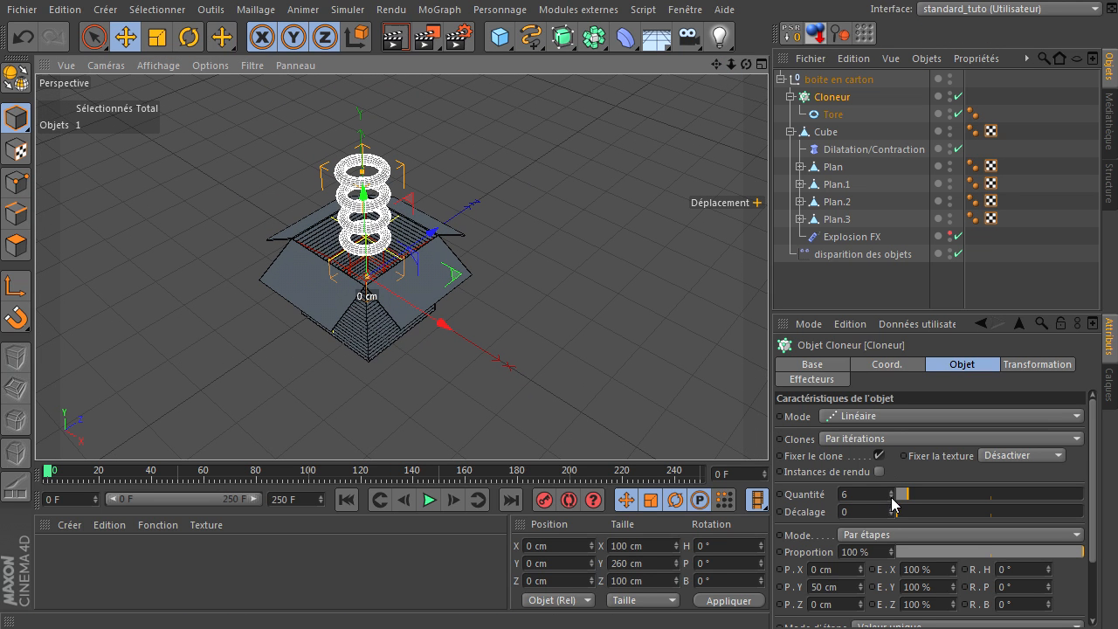
drag(901, 496, 894, 495)
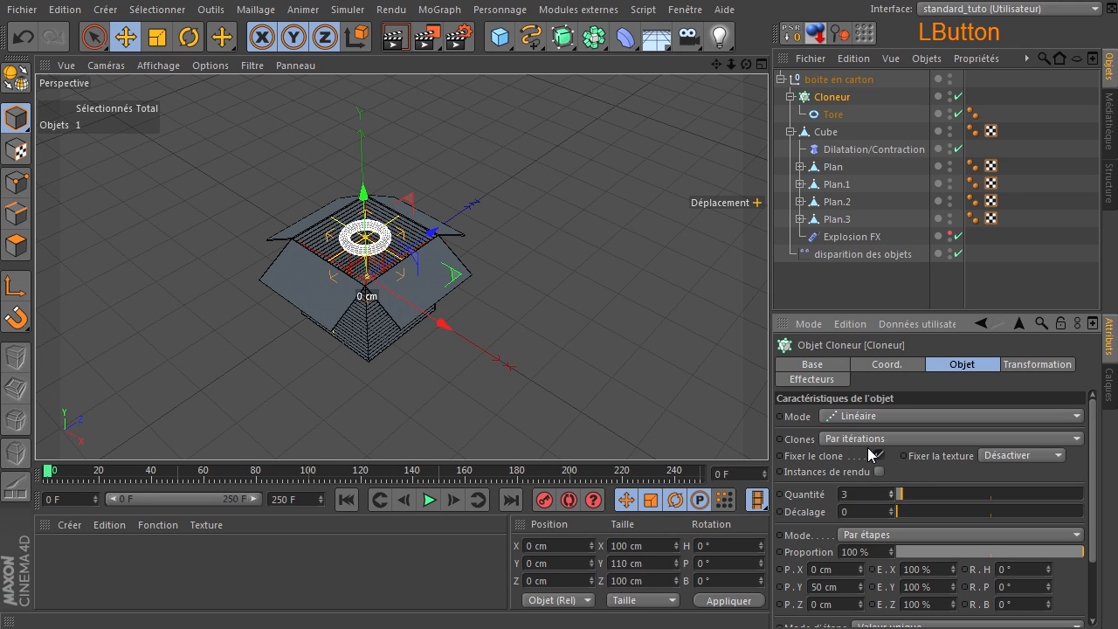
click(803, 296)
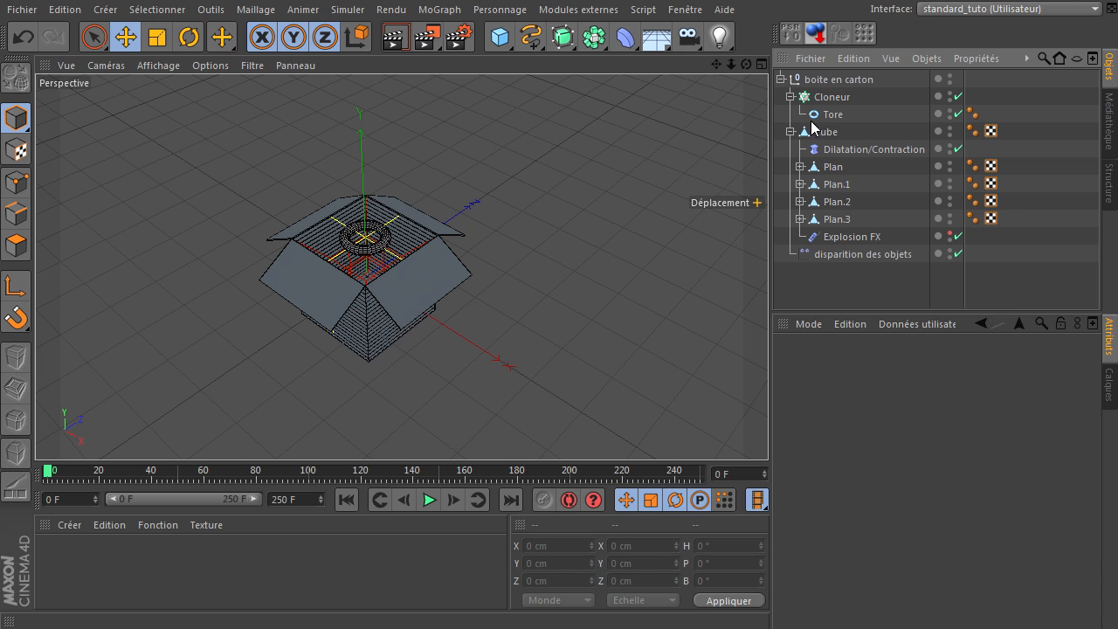
drag(744, 65, 768, 428)
drag(716, 64, 756, 433)
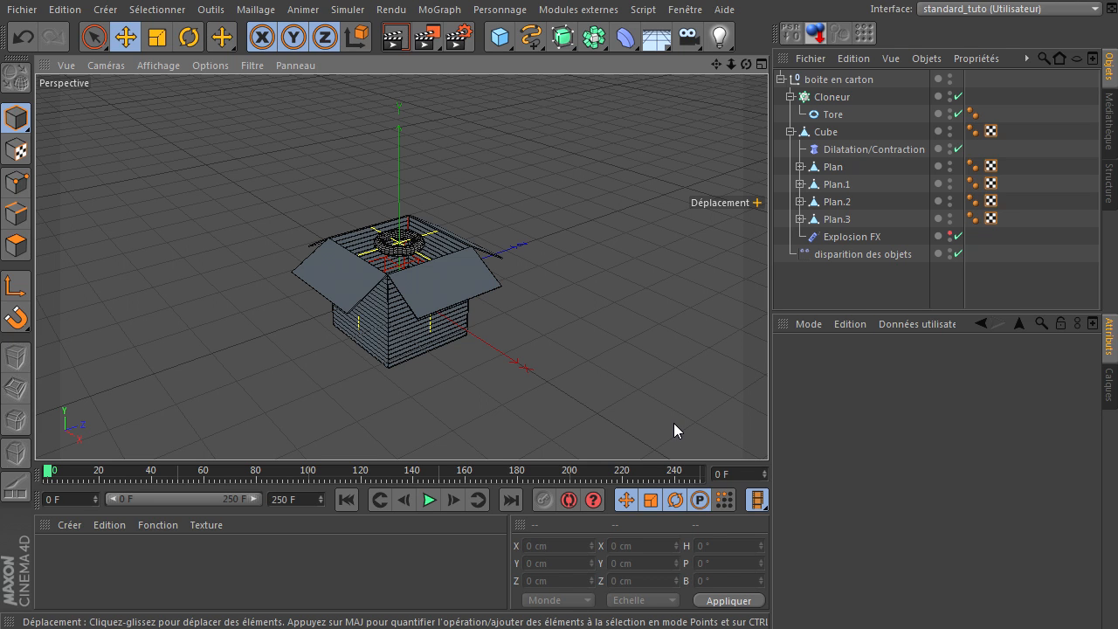
click(837, 429)
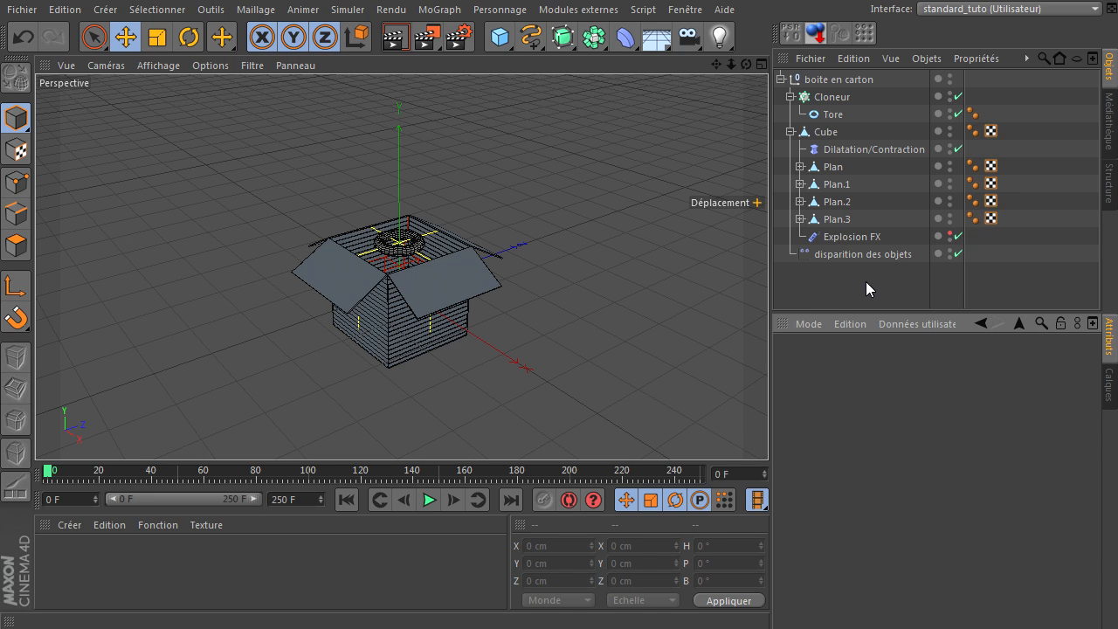
- Add a null object named "emetteur TP" and nest it under the "disparition des objets" effector
drag(499, 36, 588, 60)
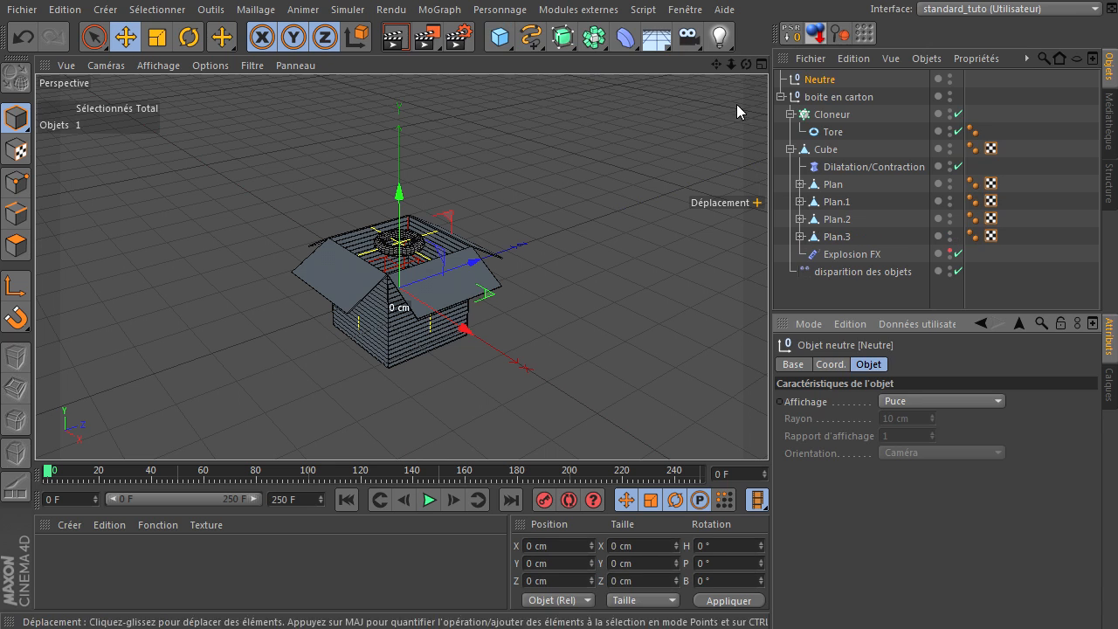
double_click(826, 80)
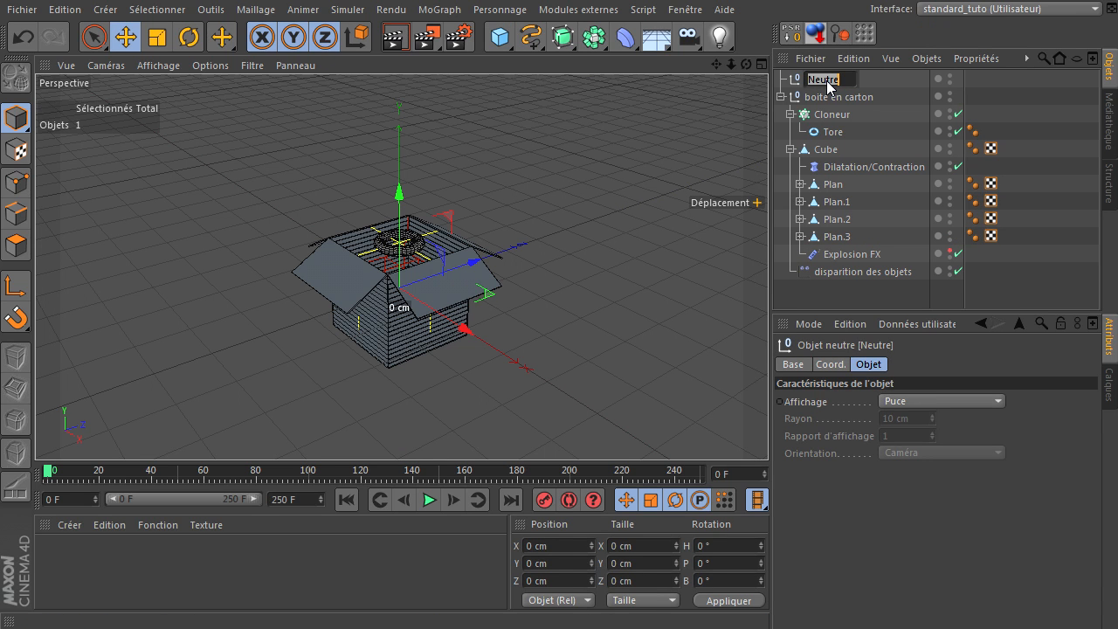
text(emett)
text(eur)
text( TP)
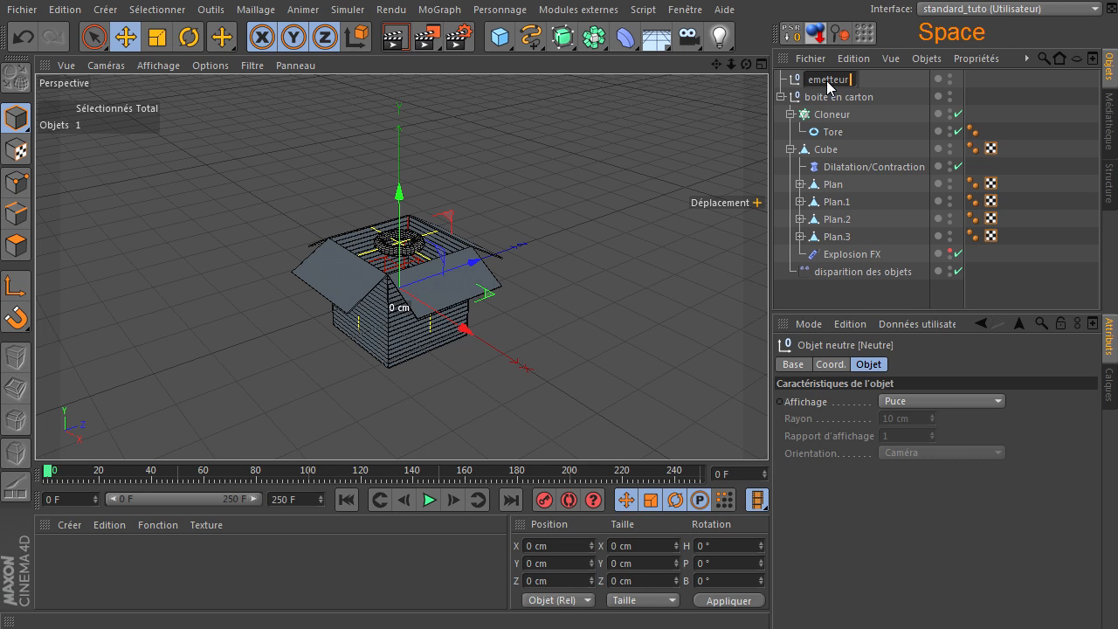
click(849, 301)
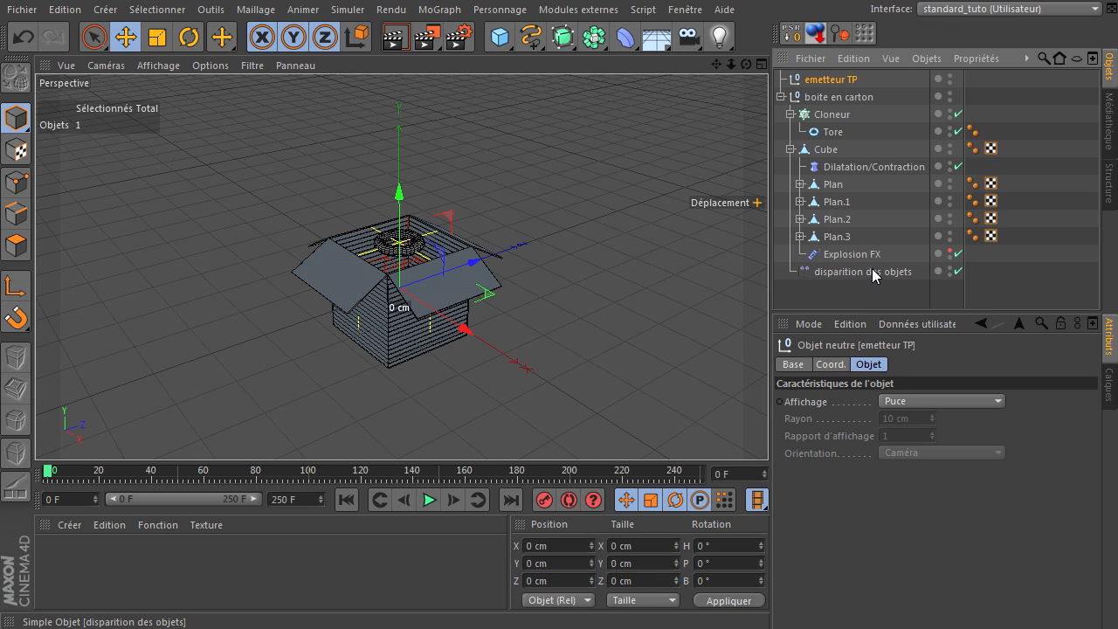
drag(824, 81, 865, 272)
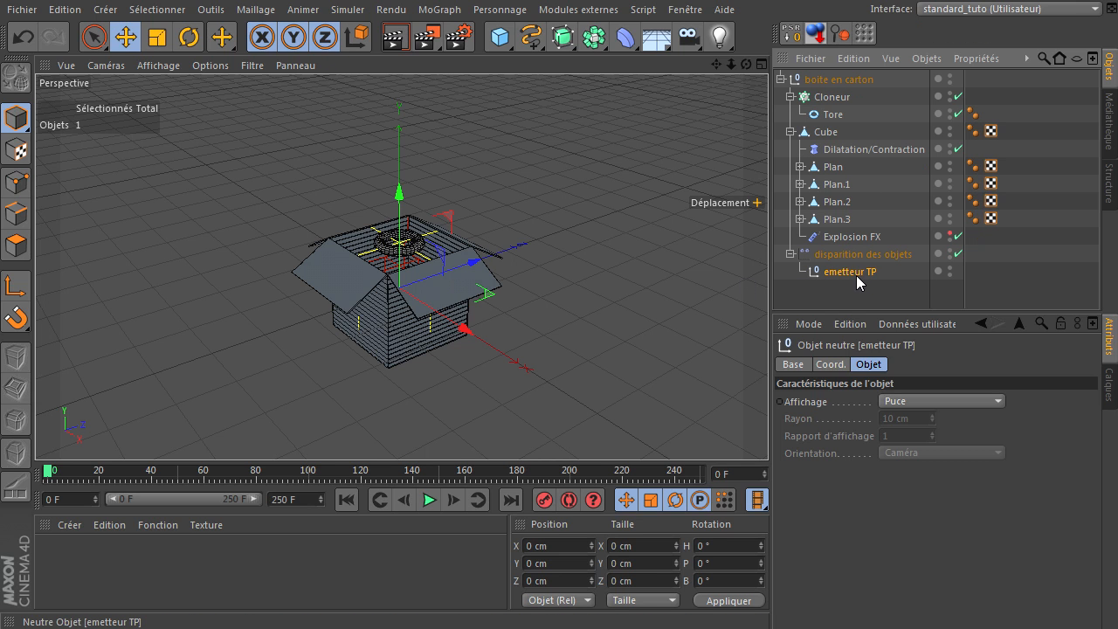
- Rotate the "emetteur TP" null to a pitch (P) of 90° so its Z axis points upward
scroll(420, 275, up, 4)
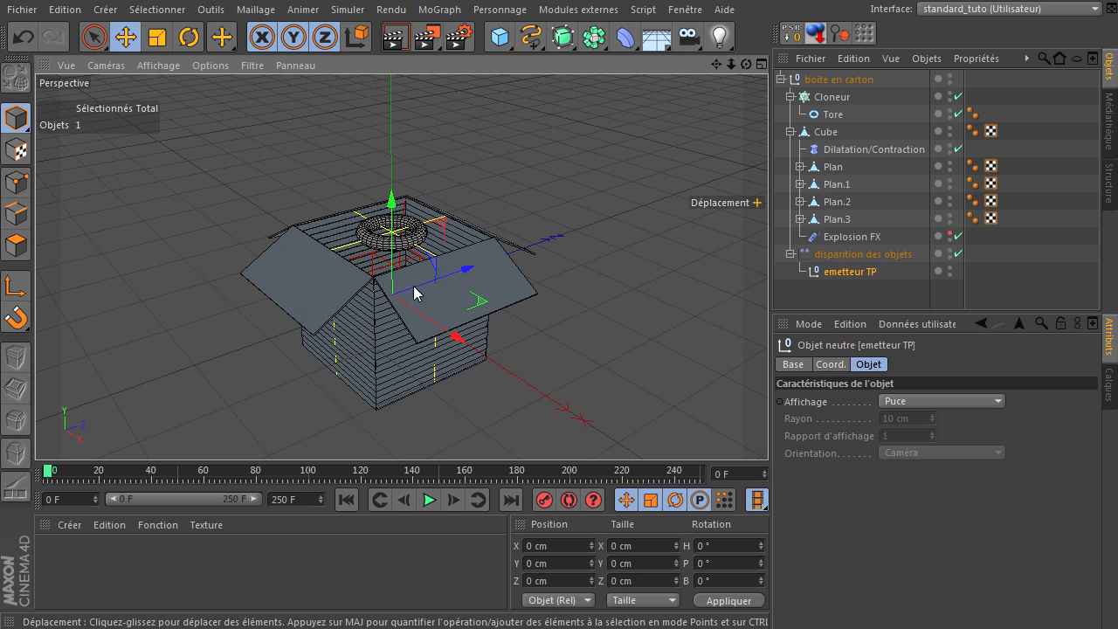
click(191, 39)
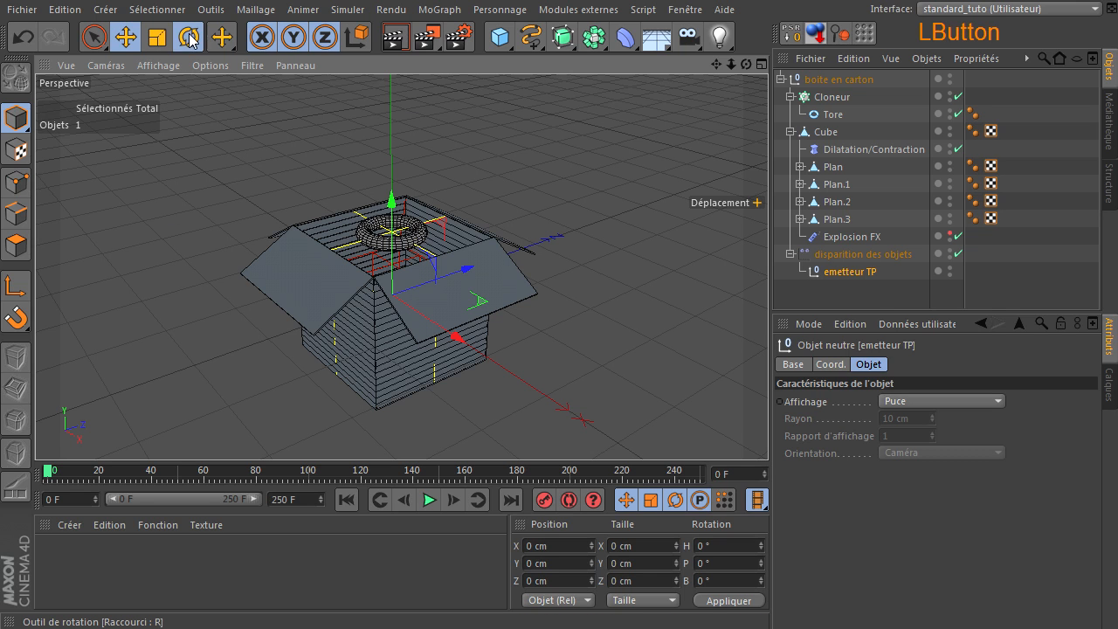
click(878, 272)
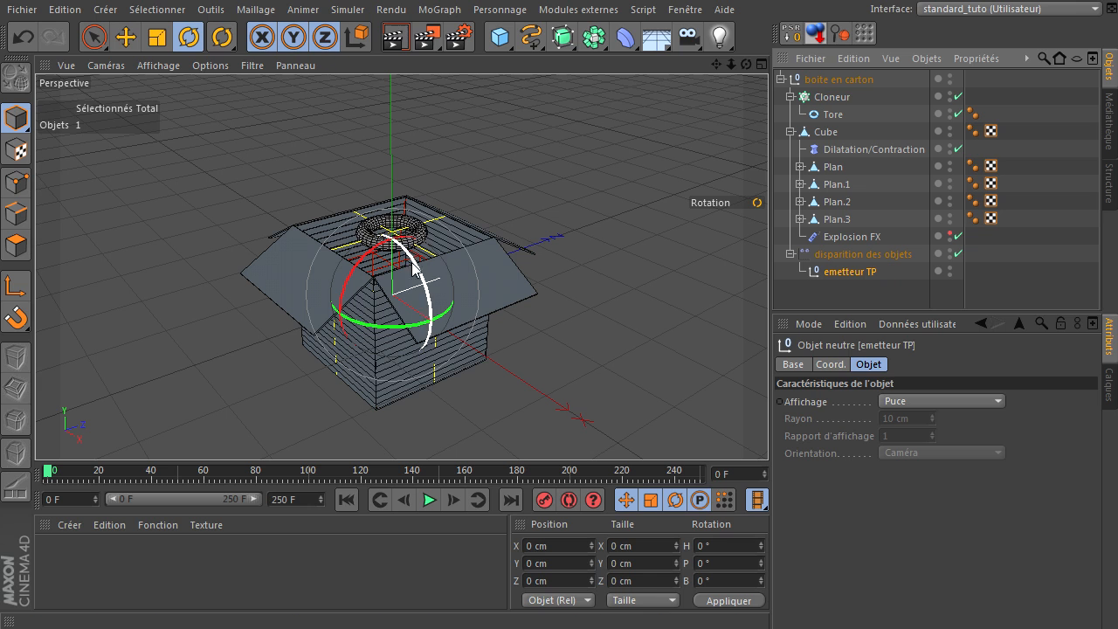
drag(376, 253, 362, 325)
click(96, 38)
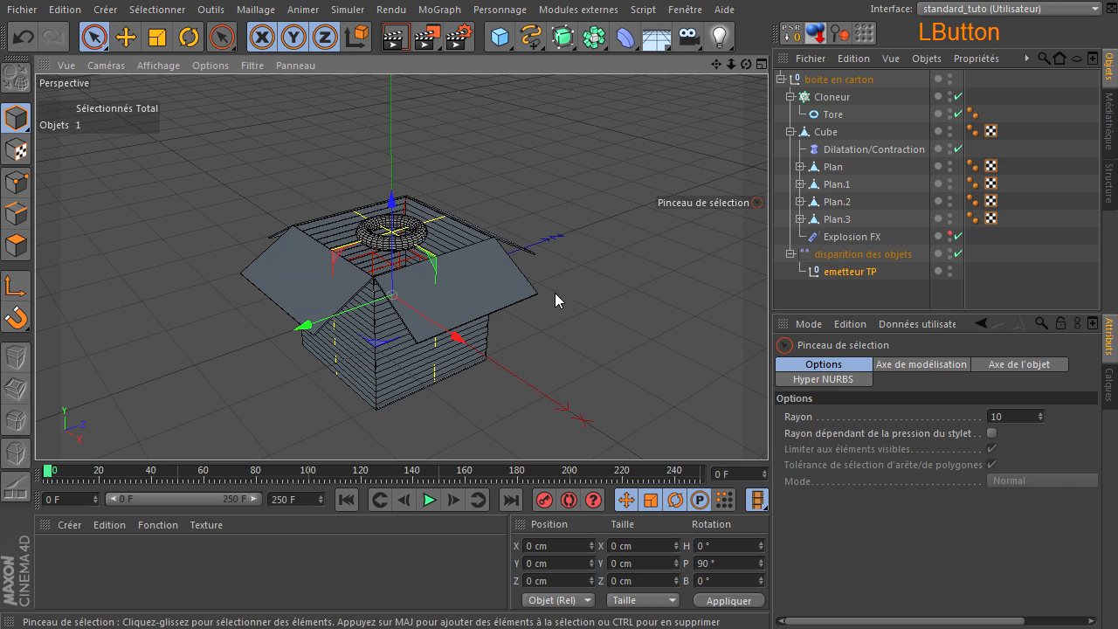
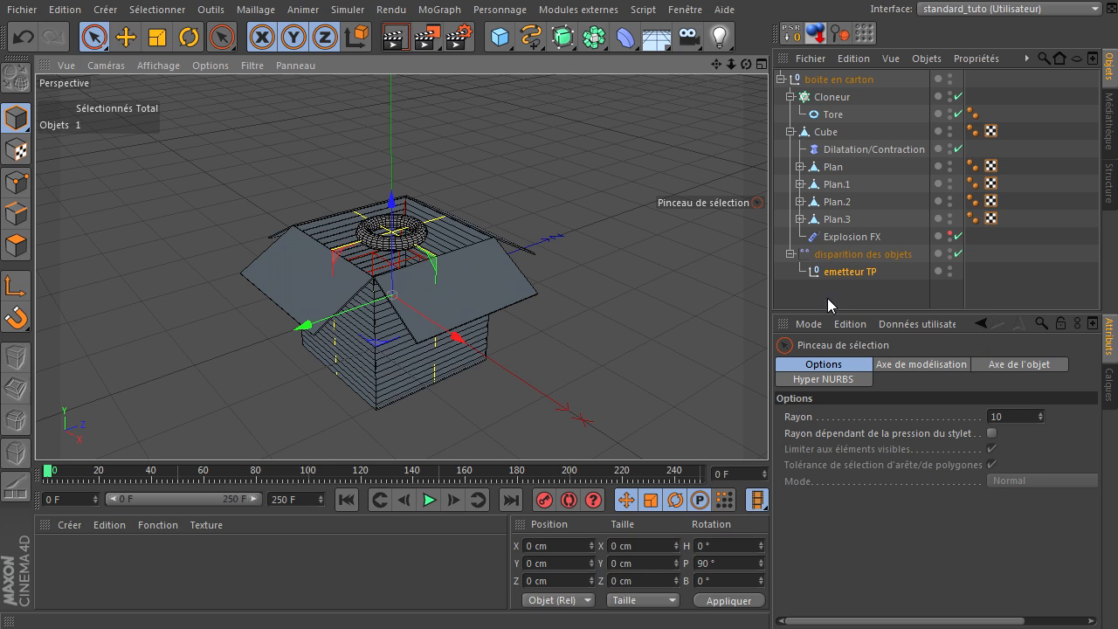
- Add an XPresso tag to "emetteur TP" and enlarge its XPresso editor window
right_click(819, 270)
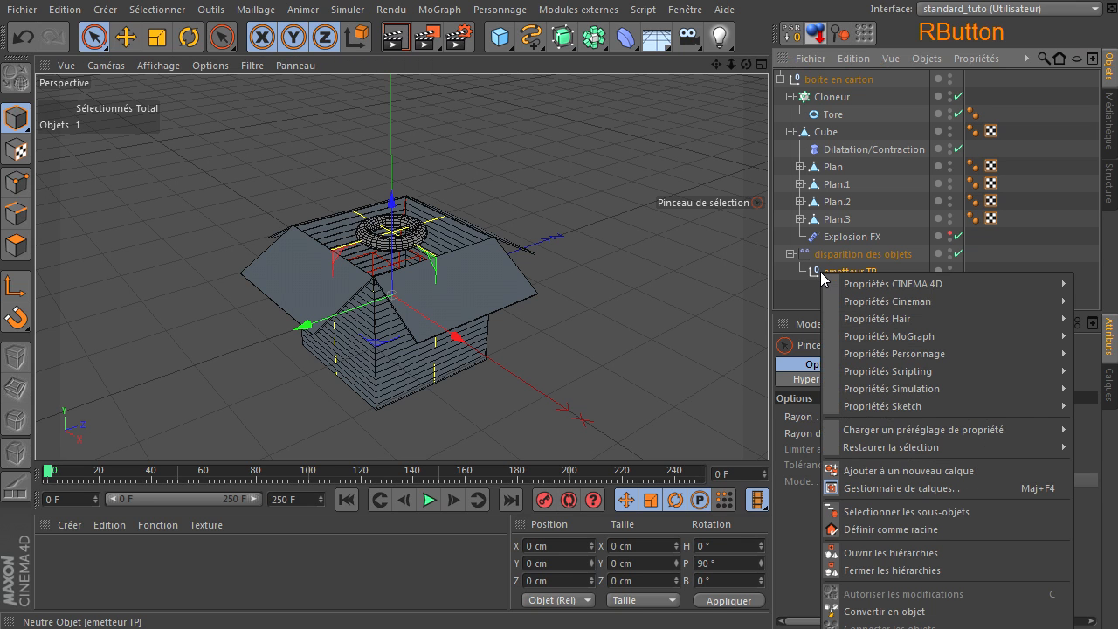
mouse_move(852, 285)
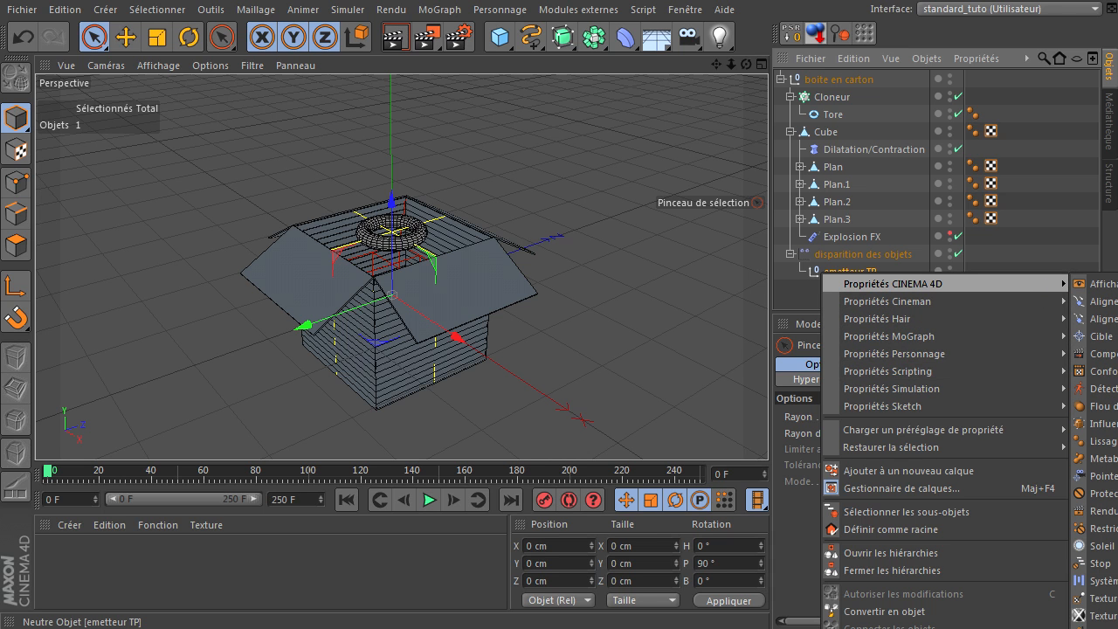
click(1092, 624)
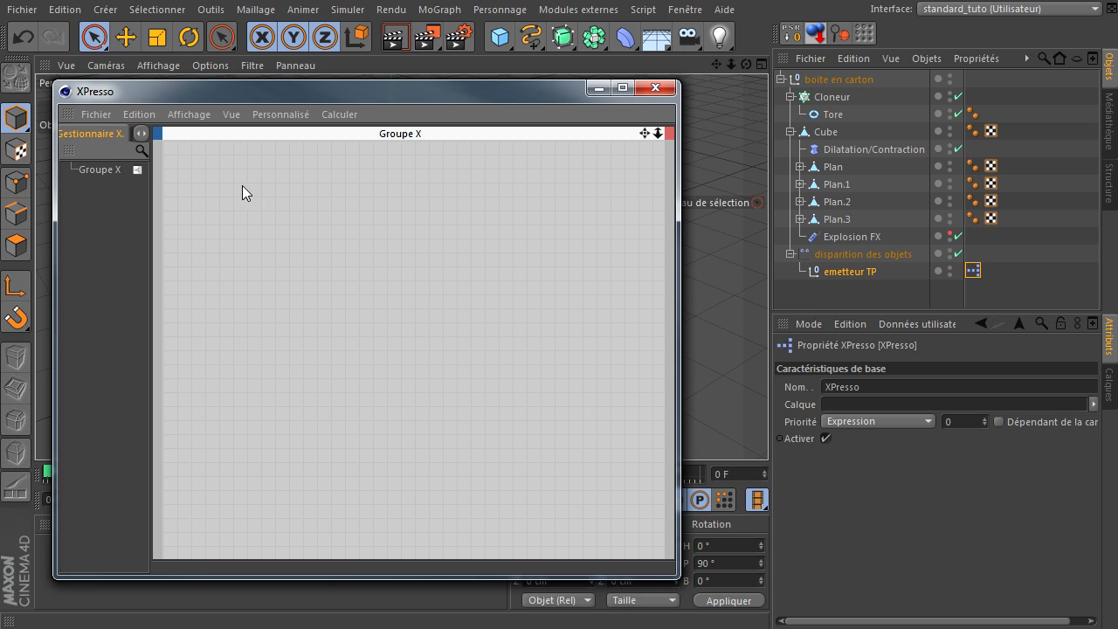
drag(367, 93, 324, 73)
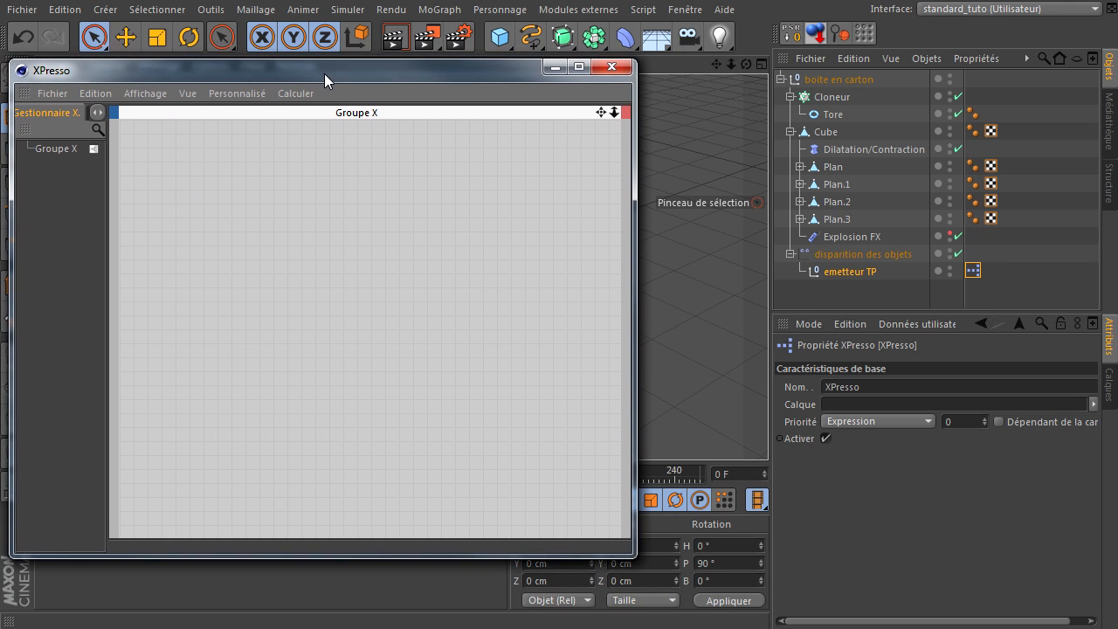
drag(633, 557, 868, 601)
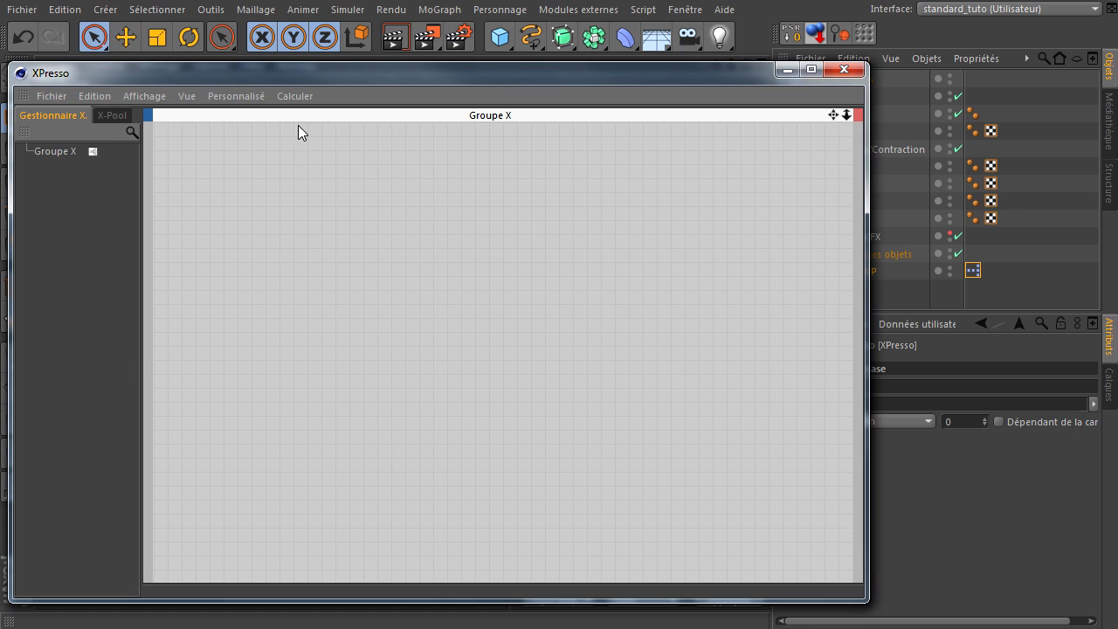
- Enable the XPresso calculation option "Mise à jour l'animation" and reduce the editor window's height
click(293, 96)
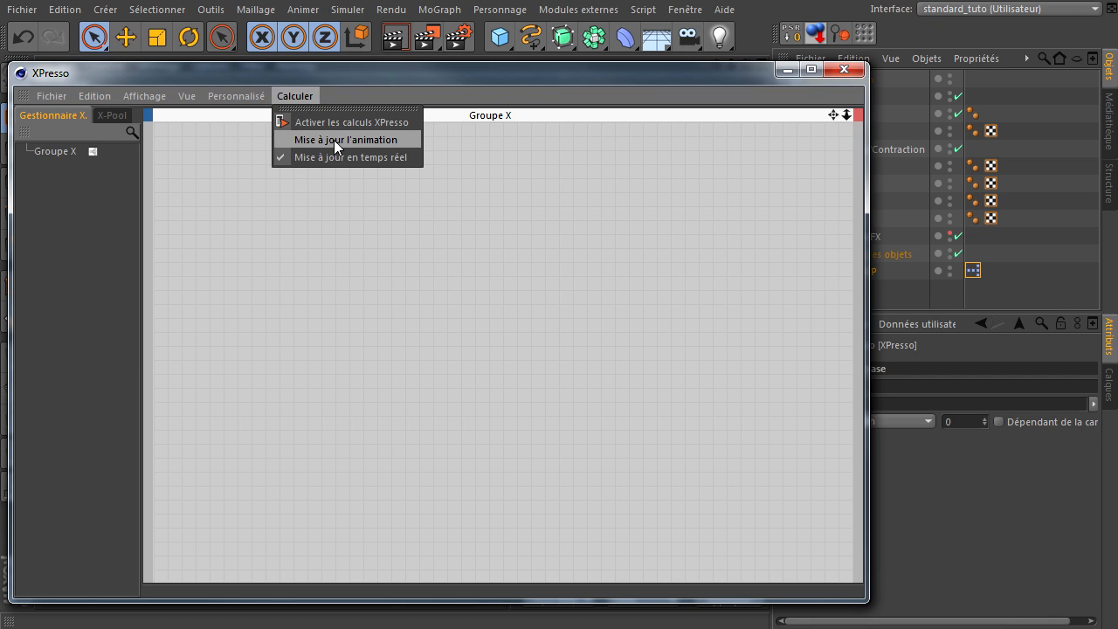
click(357, 141)
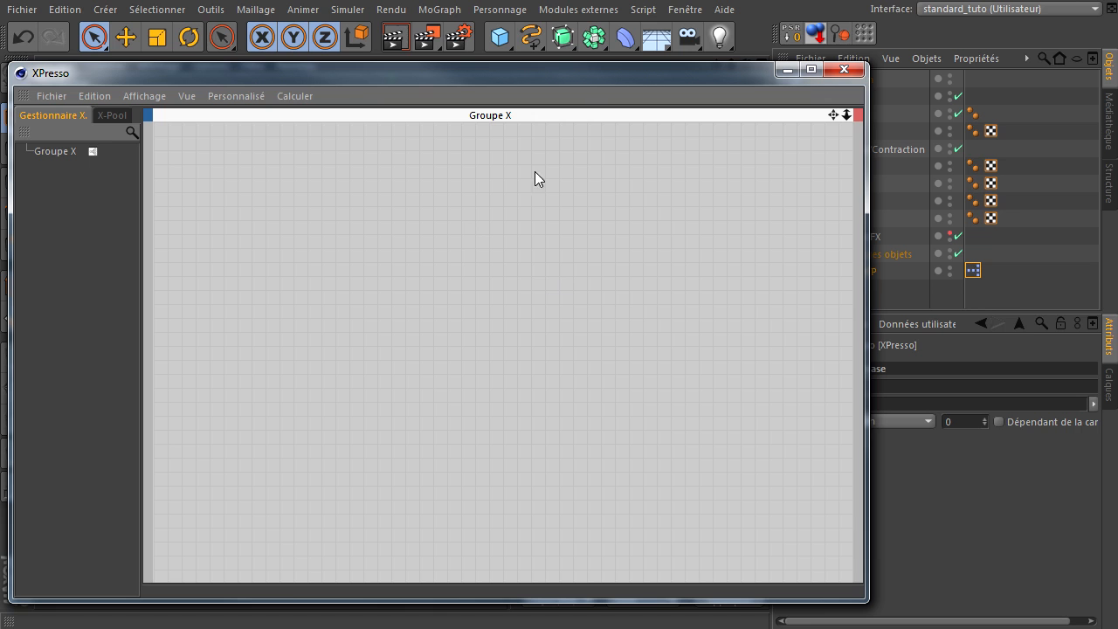
mouse_move(594, 70)
mouse_down()
mouse_move(611, 188)
mouse_move(608, 72)
mouse_up()
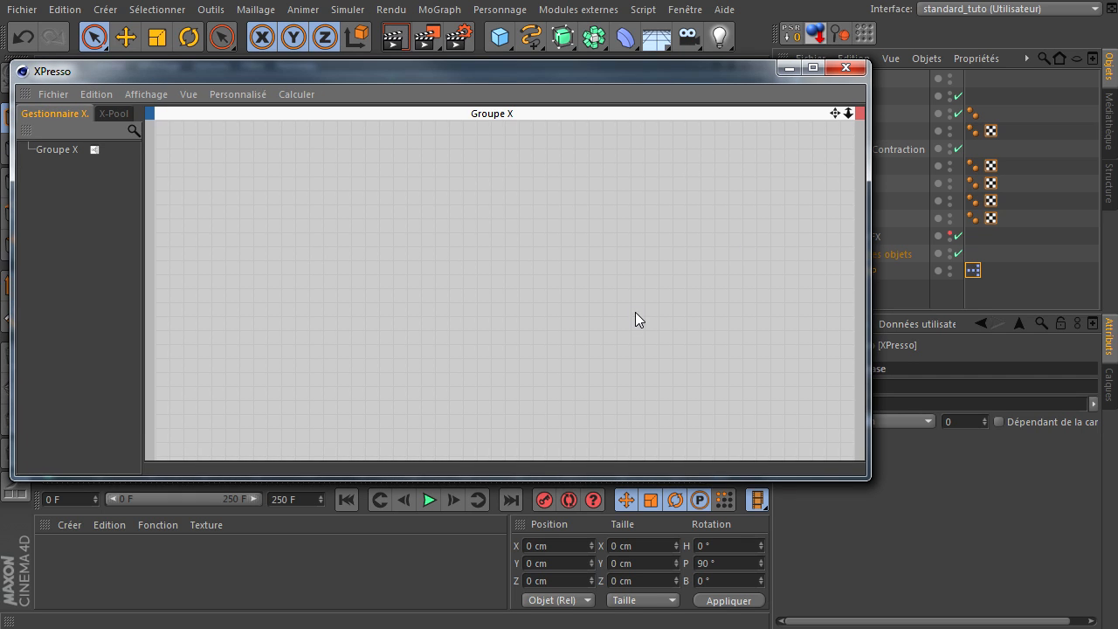
- Add a P Orage node from the Thinking Particles TP Générateur operators to the XPresso graph
click(120, 115)
drag(142, 239, 226, 240)
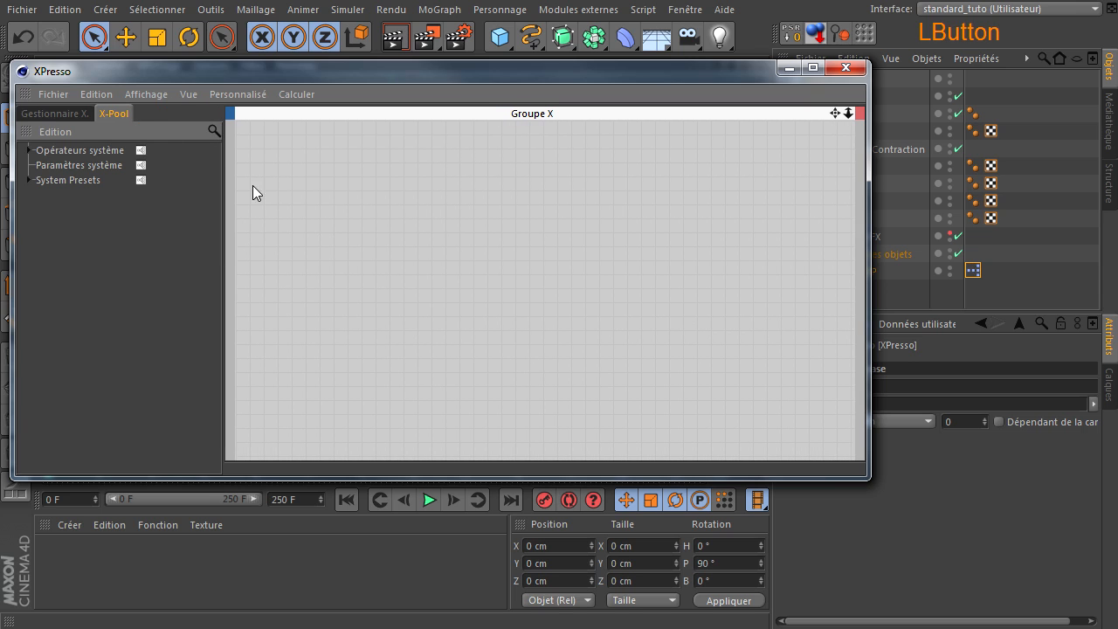
click(30, 150)
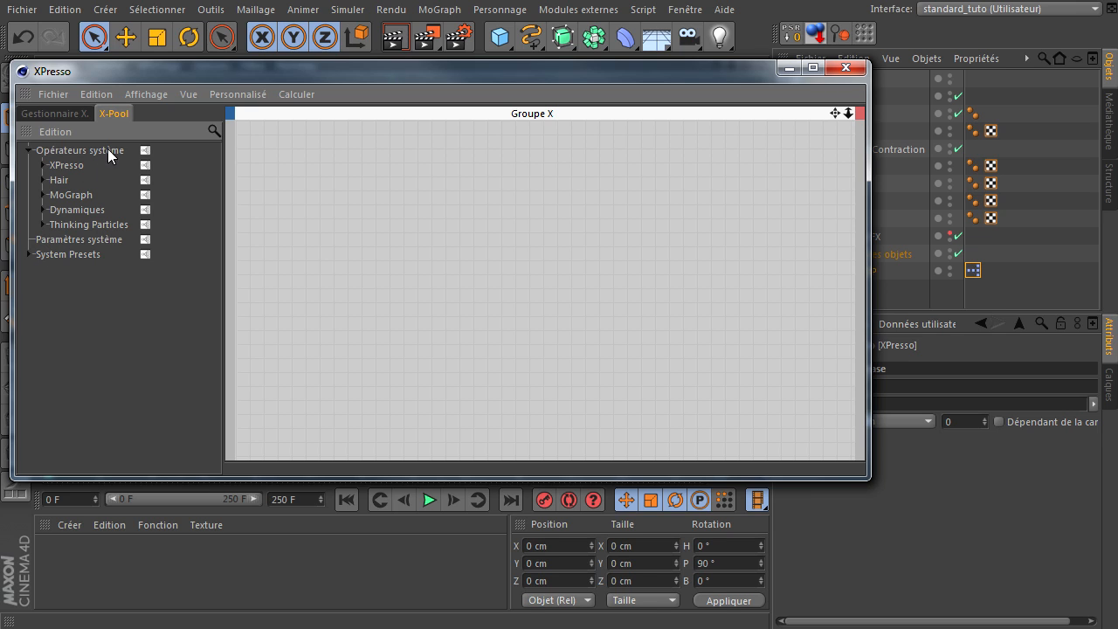
click(44, 224)
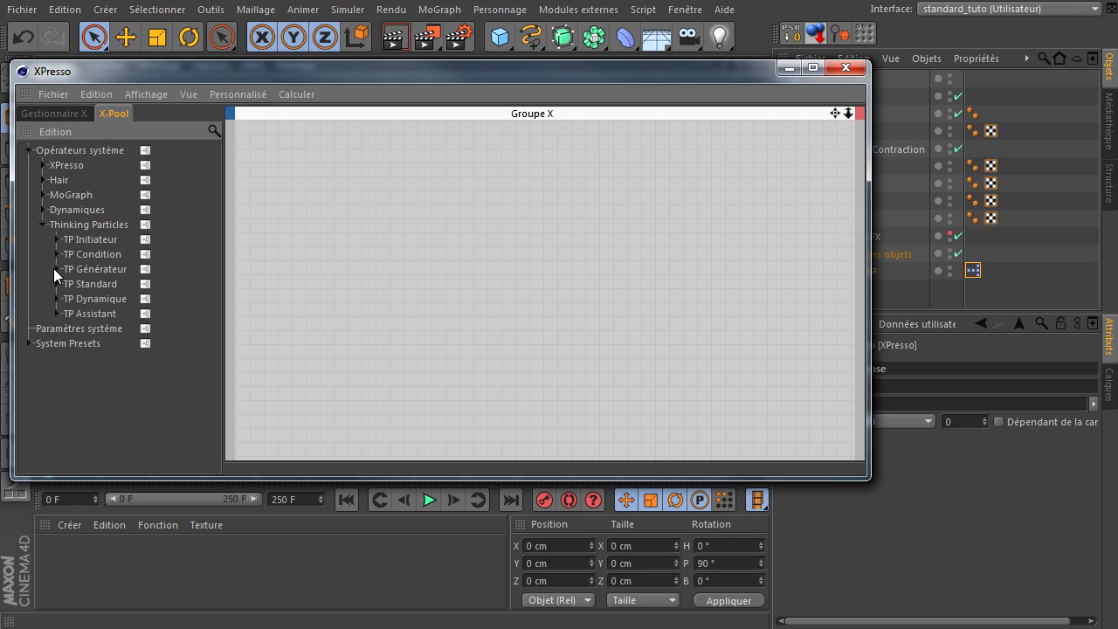
click(56, 270)
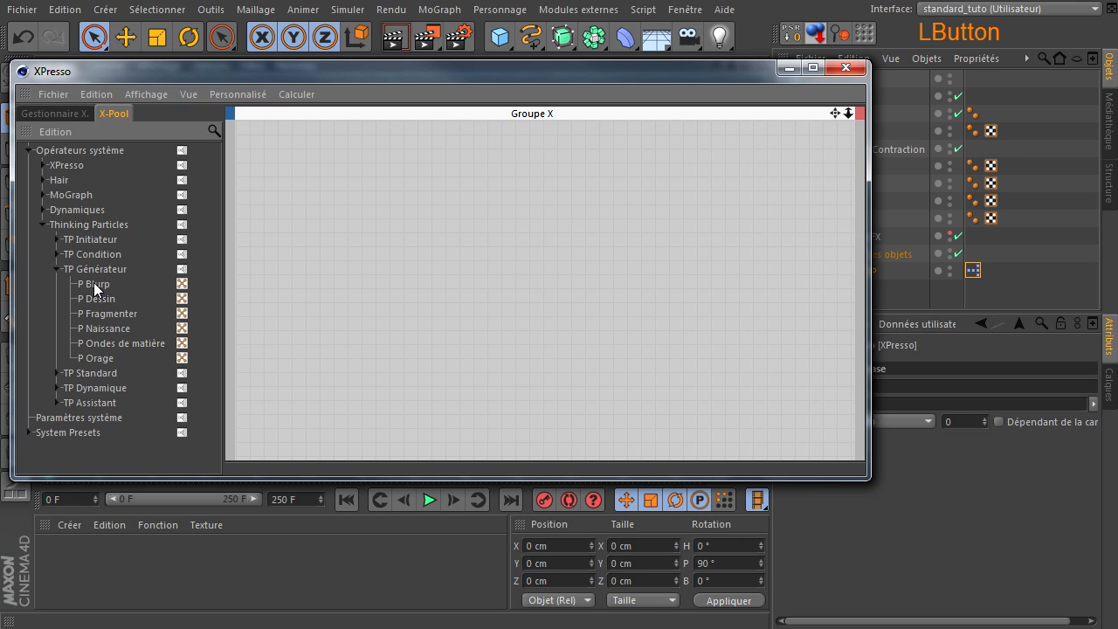
click(85, 360)
click(90, 359)
drag(458, 263, 531, 173)
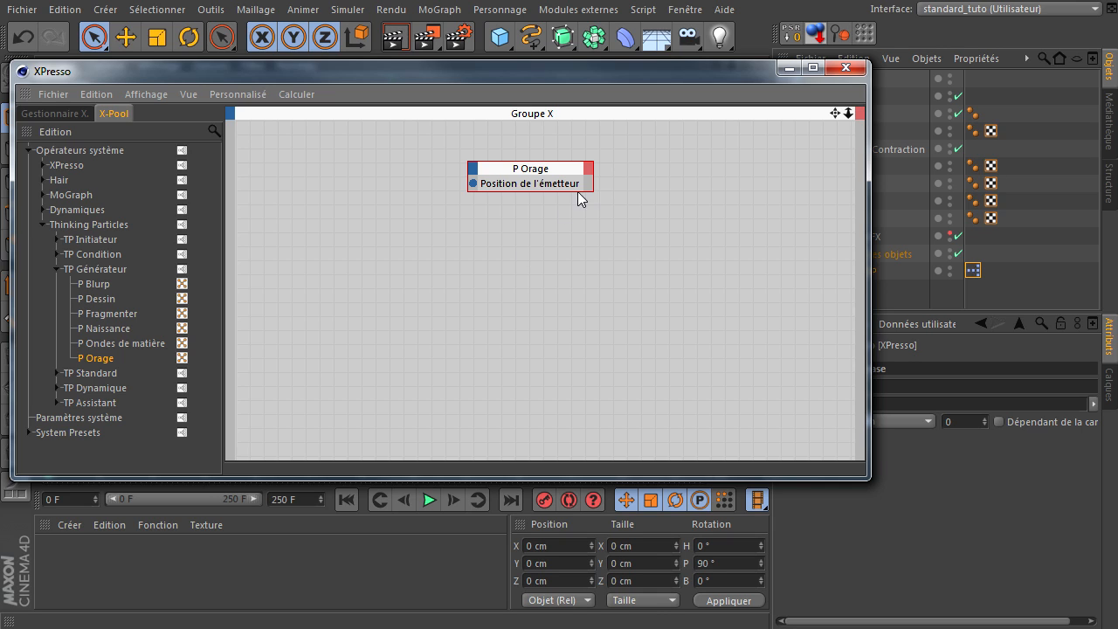
- Add the "emetteur TP" null as a node beside P Orage in the XPresso graph and enlarge it
drag(736, 69, 635, 75)
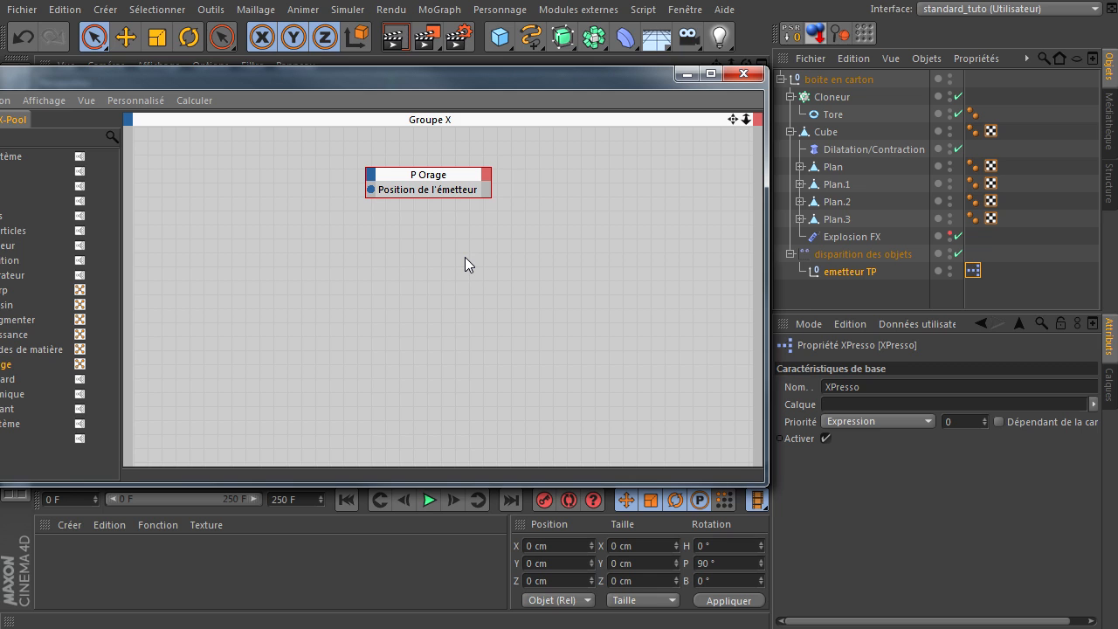
click(835, 271)
drag(218, 212, 207, 182)
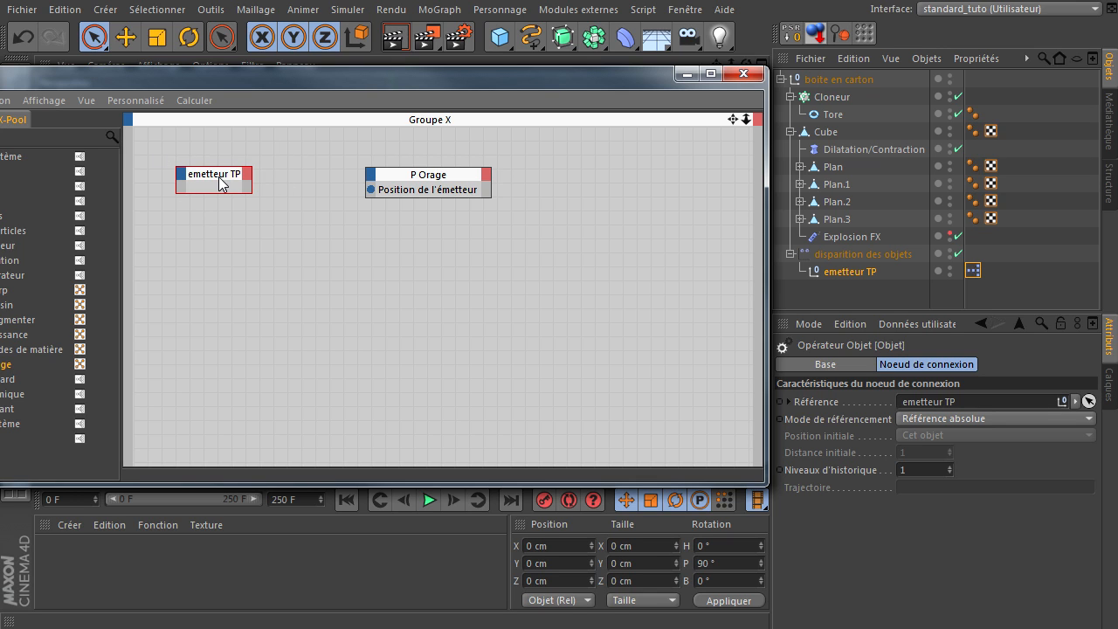
drag(249, 192, 230, 169)
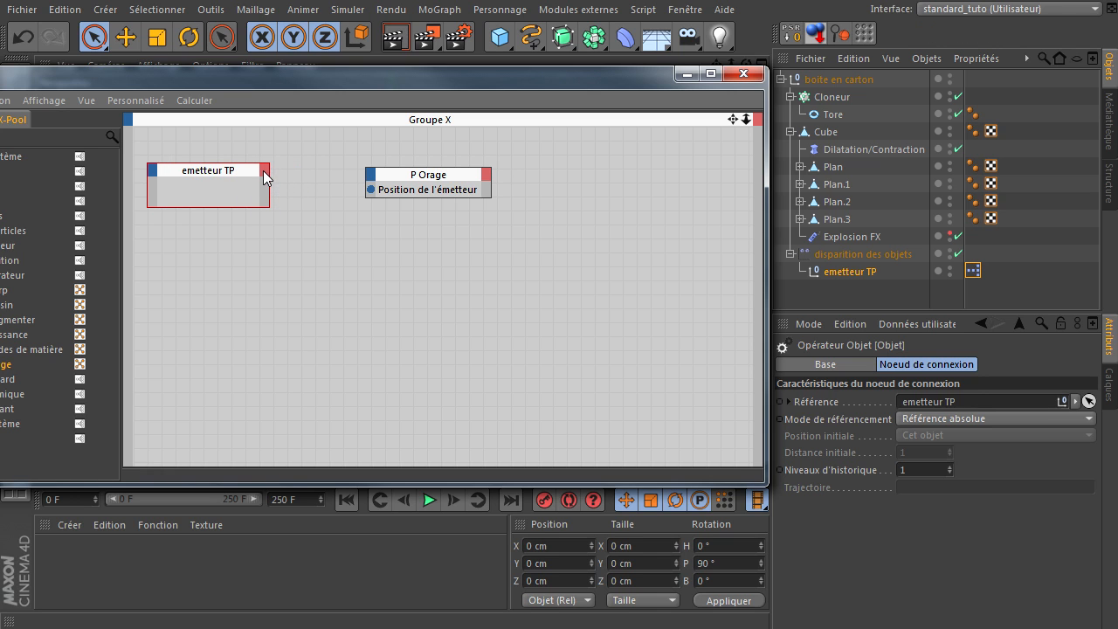
- Give the emetteur TP node a Position globale output and connect it to P Orage's Position de l'émetteur input
click(264, 170)
mouse_move(286, 215)
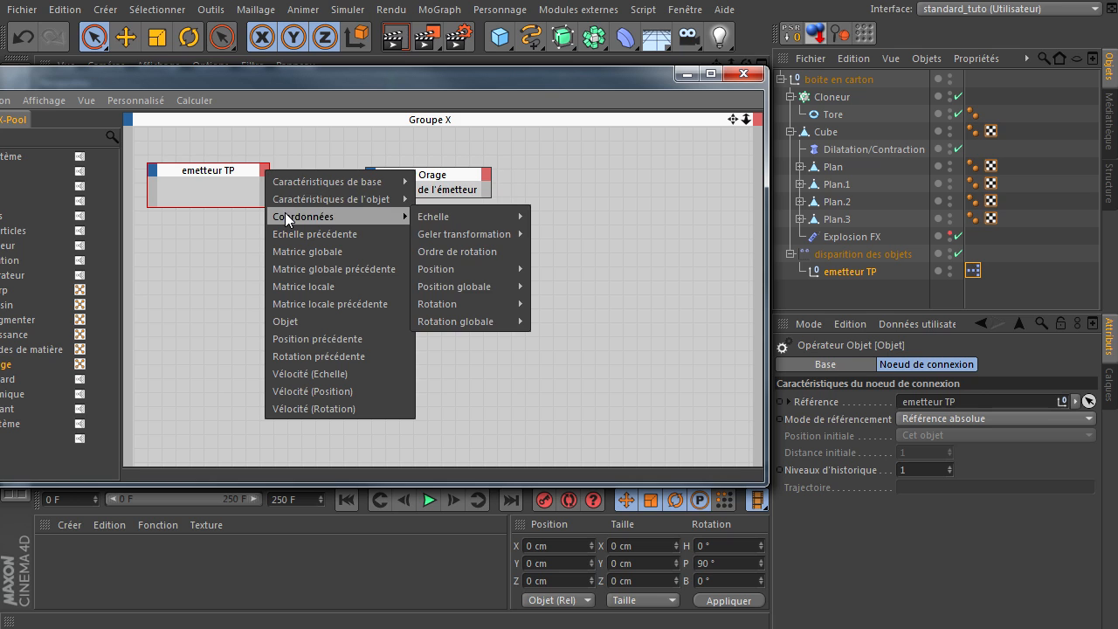
mouse_move(467, 285)
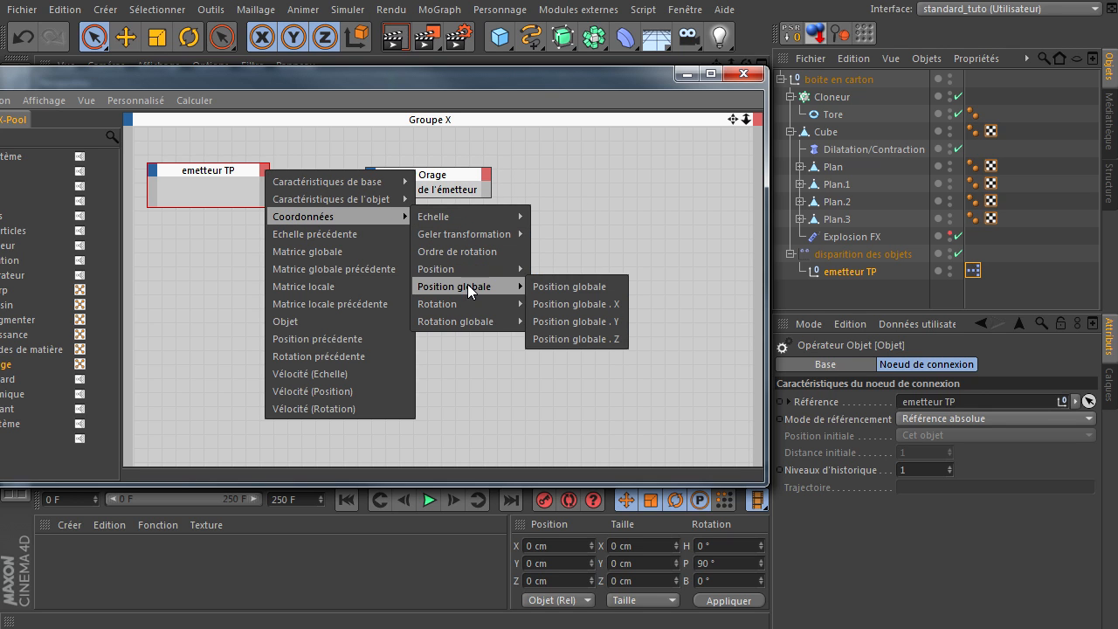
click(595, 286)
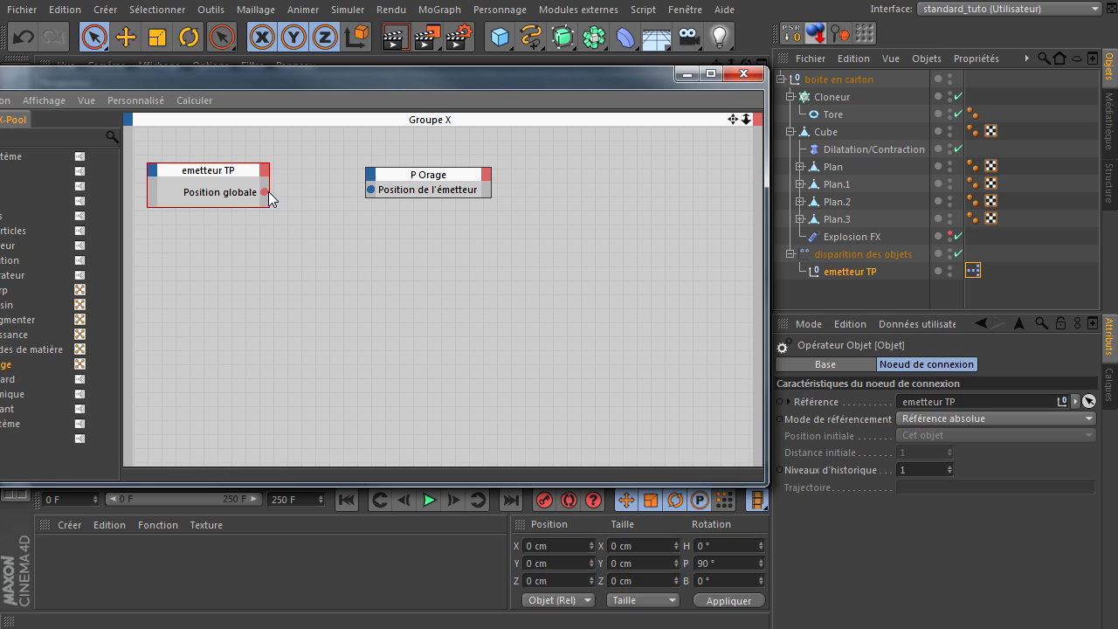
drag(265, 192, 373, 190)
click(427, 198)
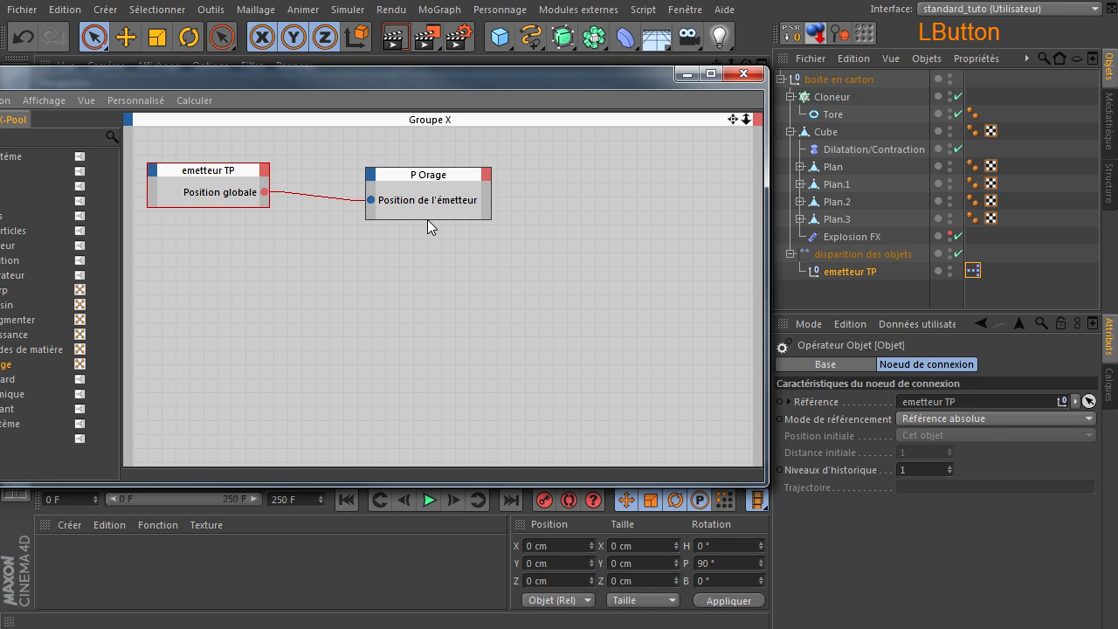
- Give P Orage an Alignement de l'émetteur input and feed it from a new Matrice globale output on the emetteur TP node
click(371, 175)
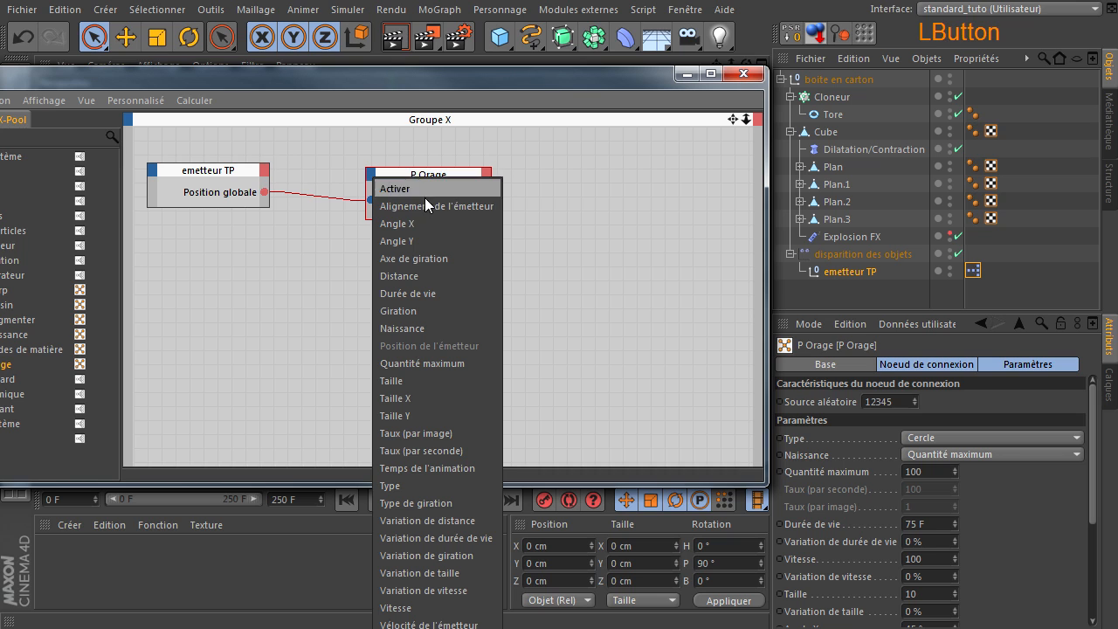
click(467, 209)
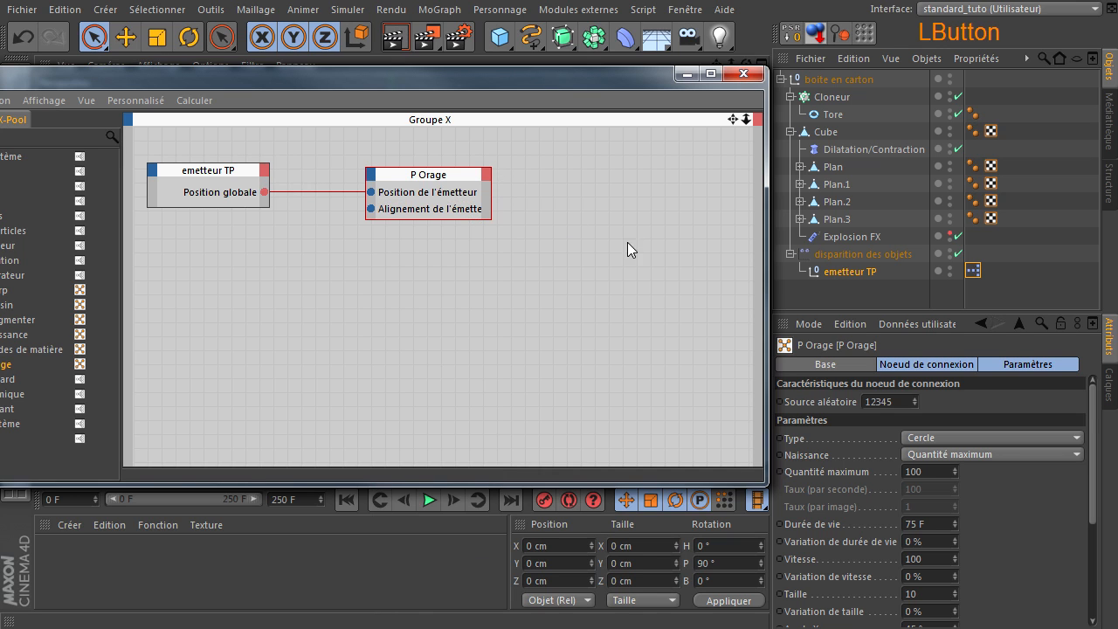
click(264, 173)
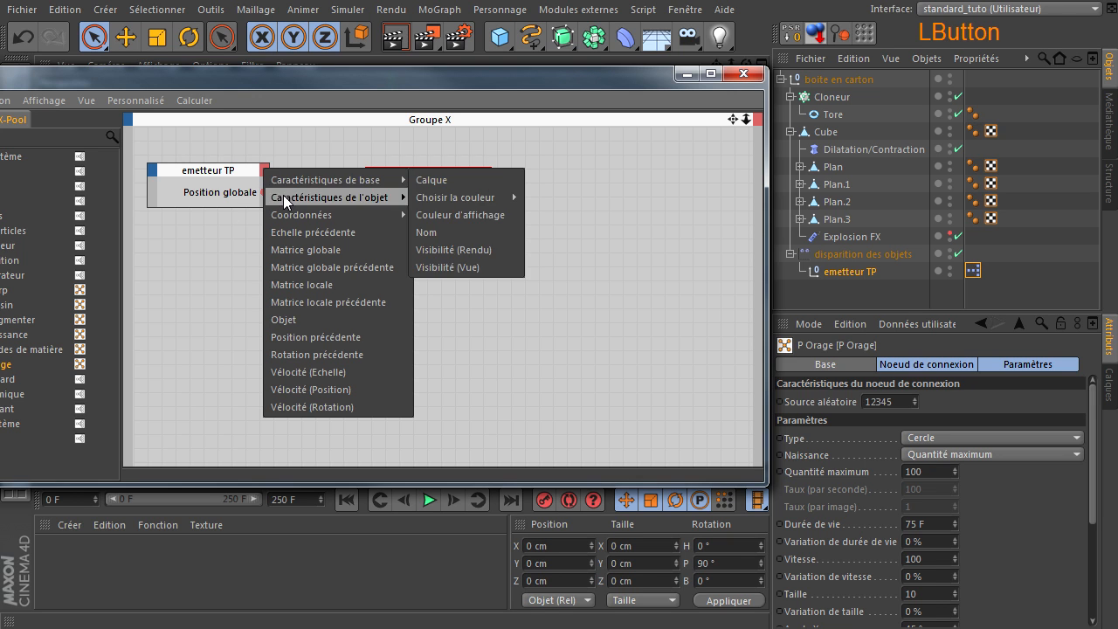
click(290, 248)
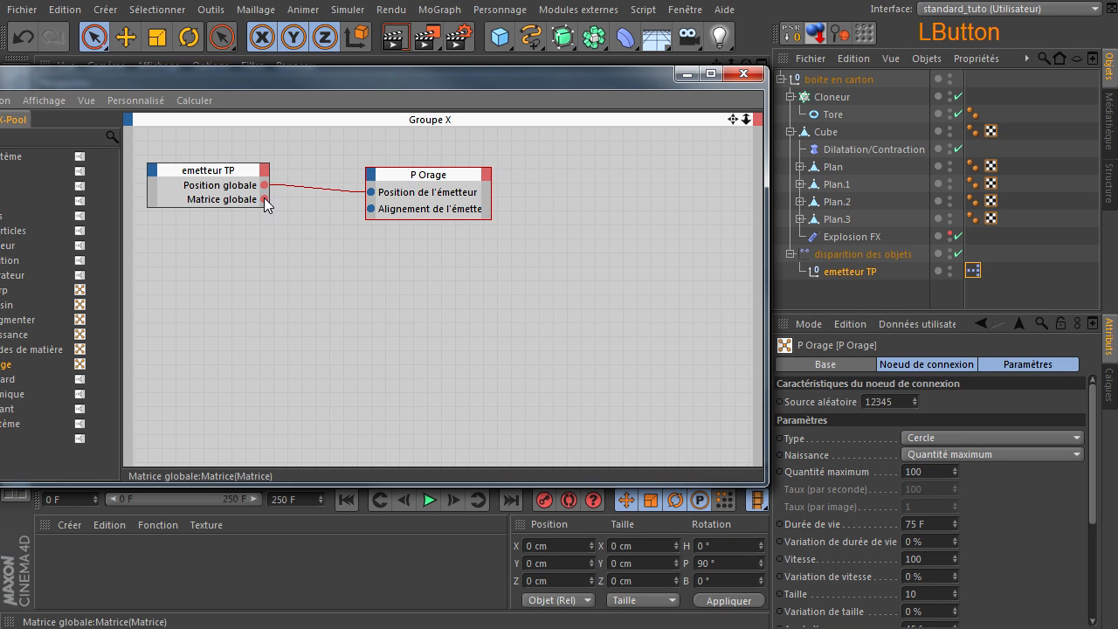
drag(266, 198, 370, 209)
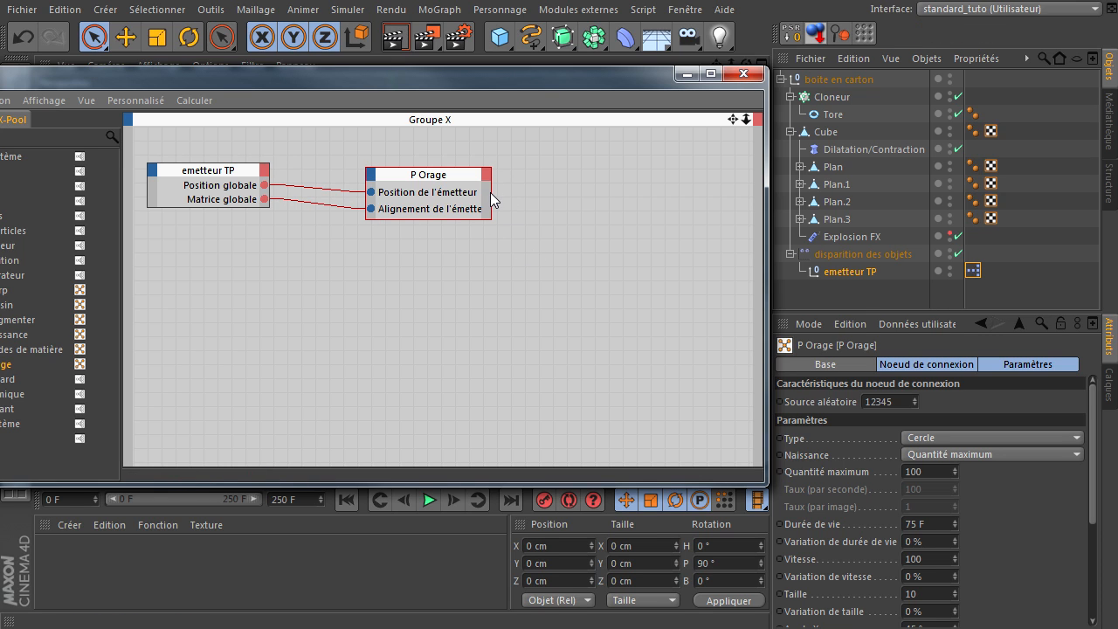
- Widen the P Orage node, place it closer to emetteur TP, and give it a Naissance de particule output
drag(491, 194, 582, 197)
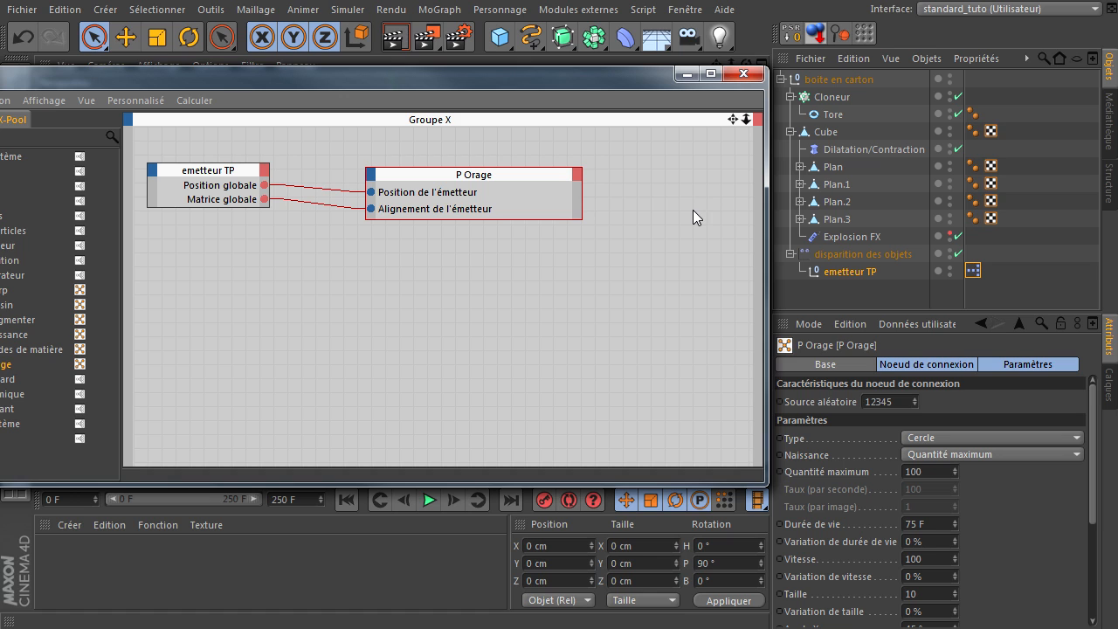
drag(492, 175, 435, 183)
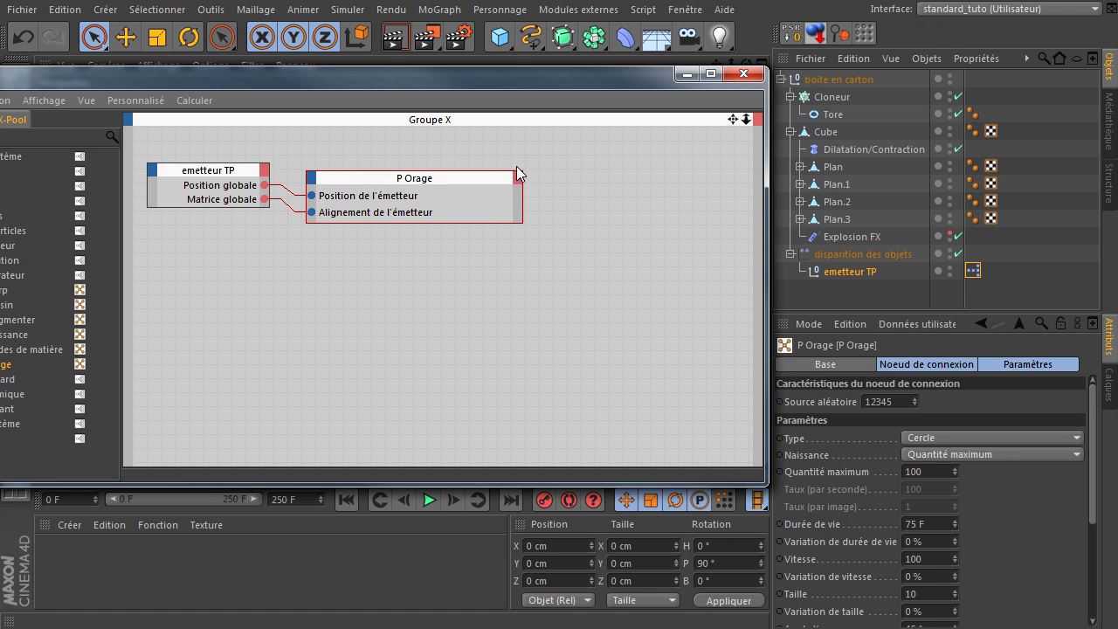
click(516, 178)
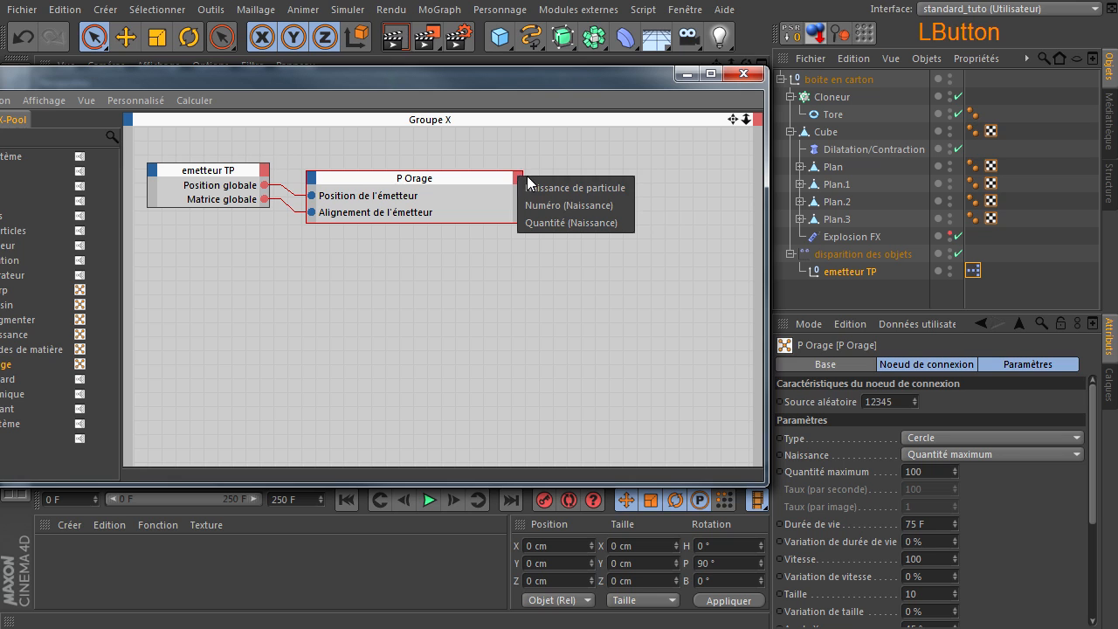
click(569, 187)
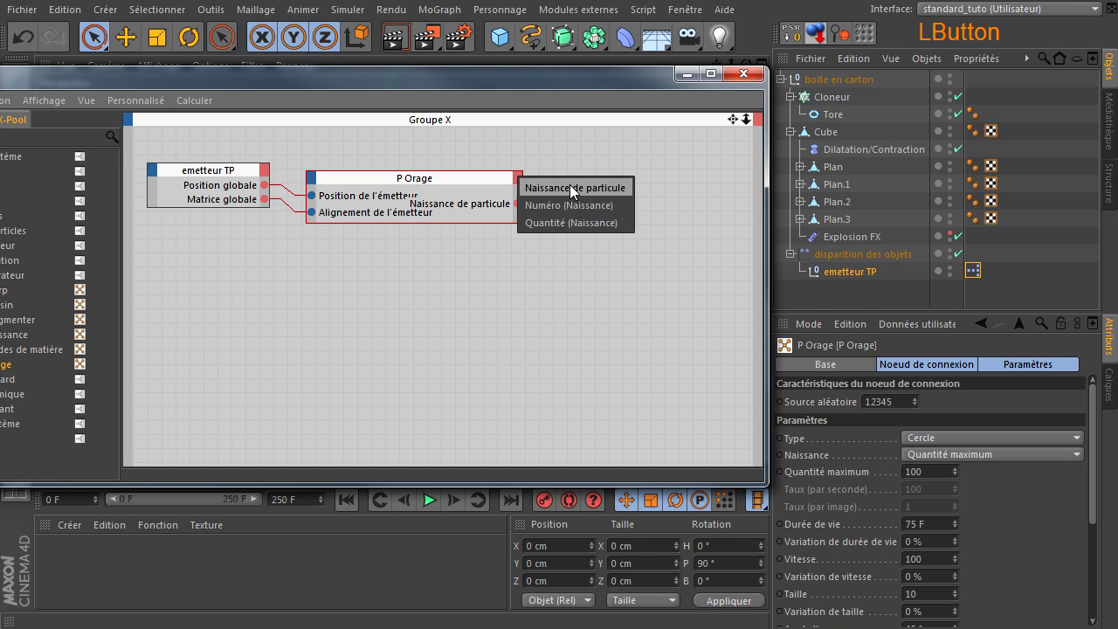
ctrl+click(455, 176)
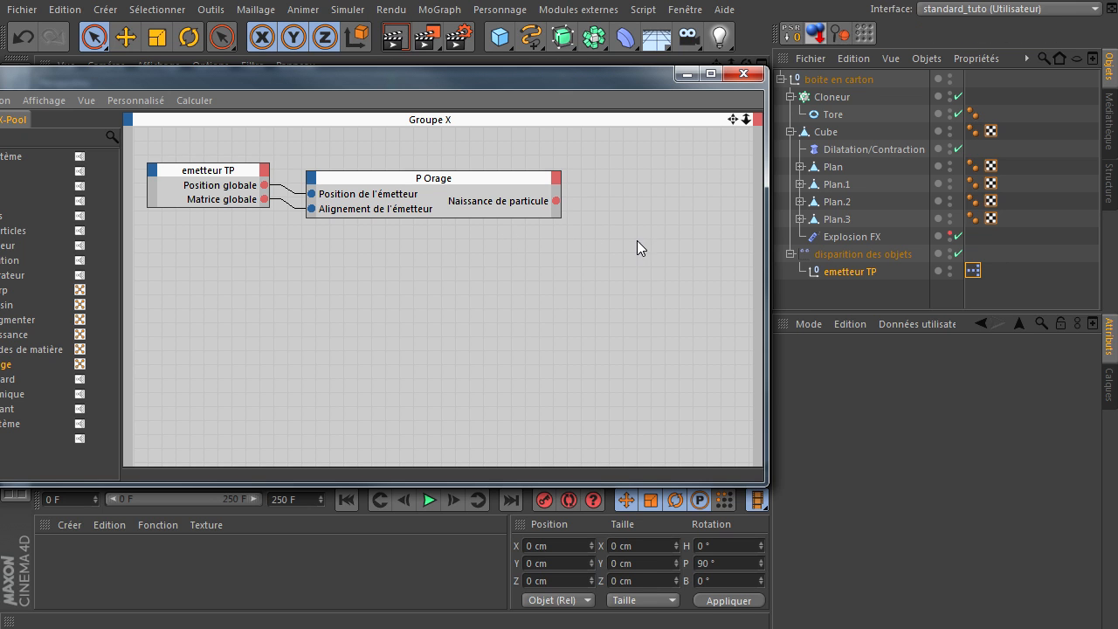
- Add a P Groupe node from the TP Standard operators and connect P Orage's Naissance de particule output to its Global input
drag(378, 83, 585, 133)
click(157, 425)
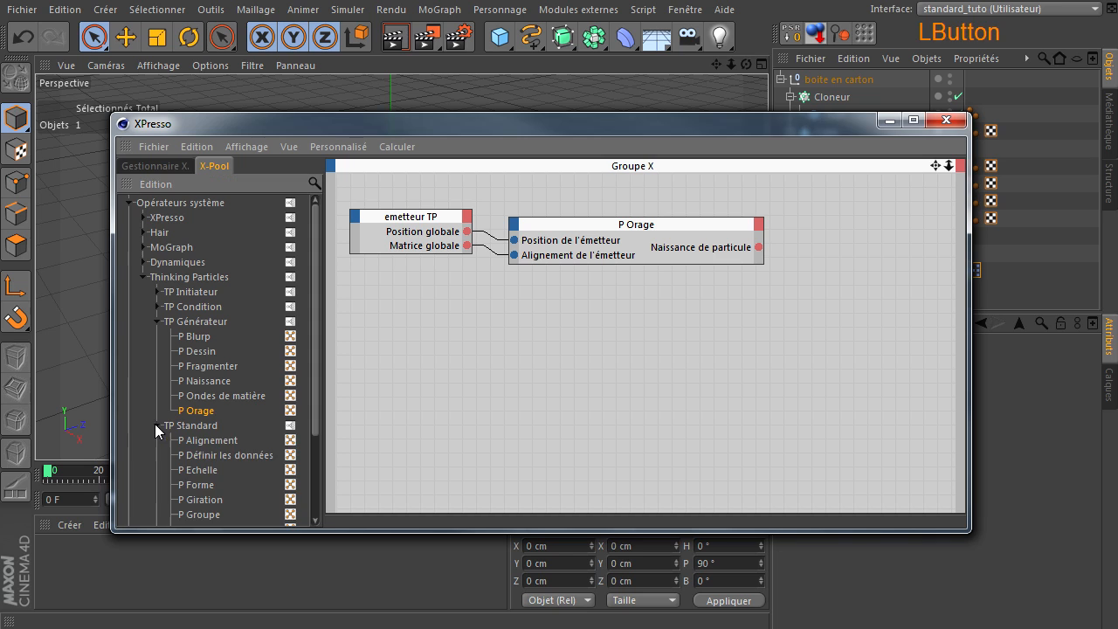
scroll(251, 402, down, 3)
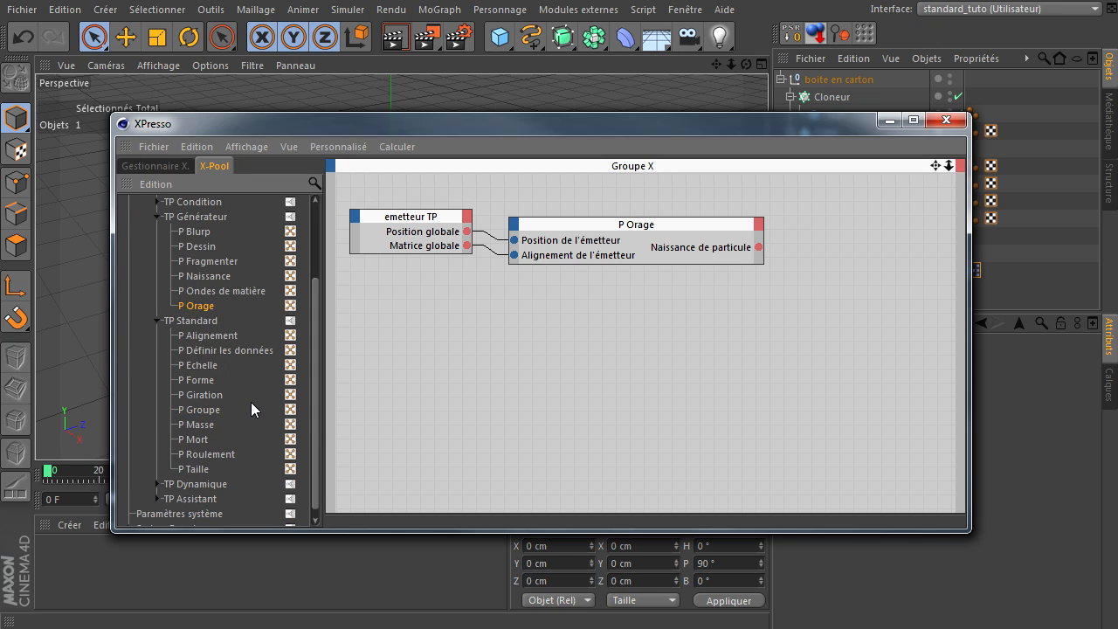
click(196, 410)
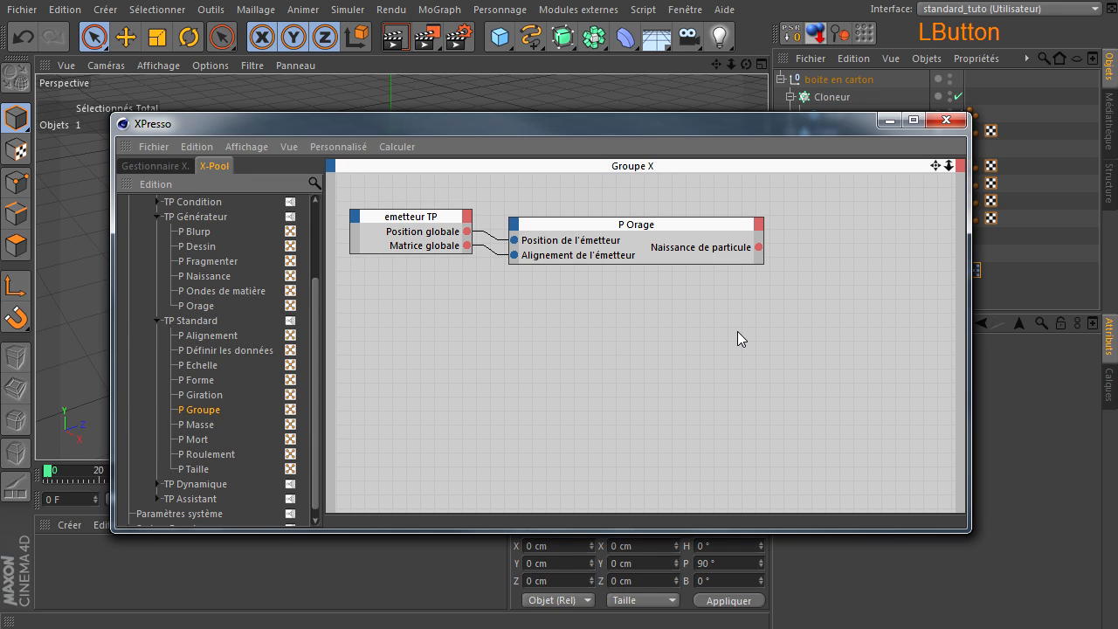
drag(848, 266, 837, 264)
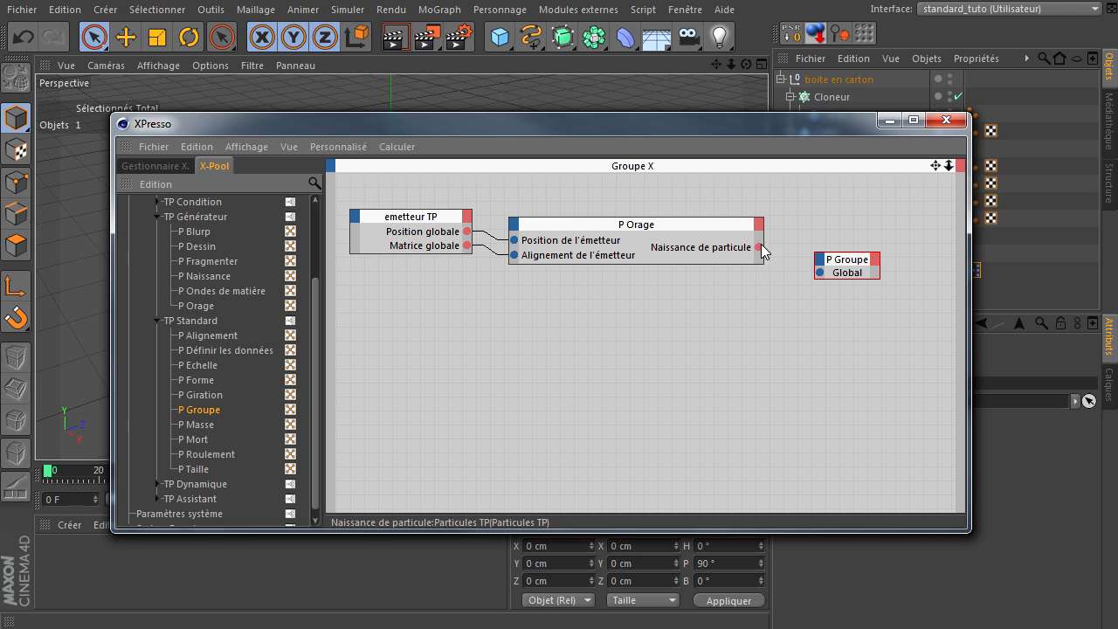
drag(758, 247, 838, 267)
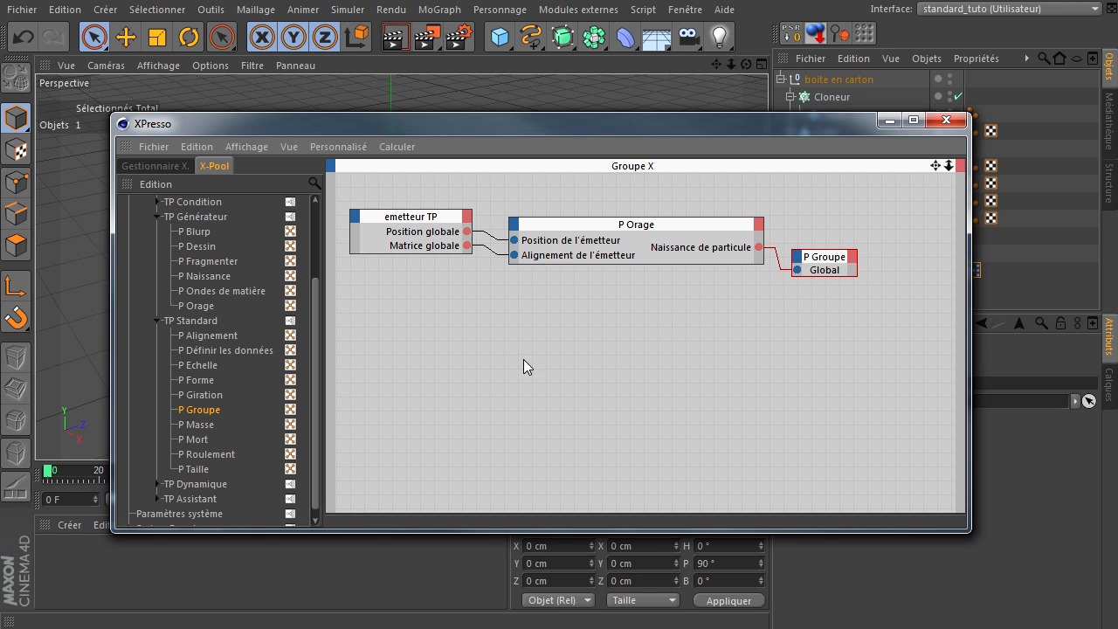
- Close the XPresso editor and play the animation from the first frame to check the particle emission
click(947, 120)
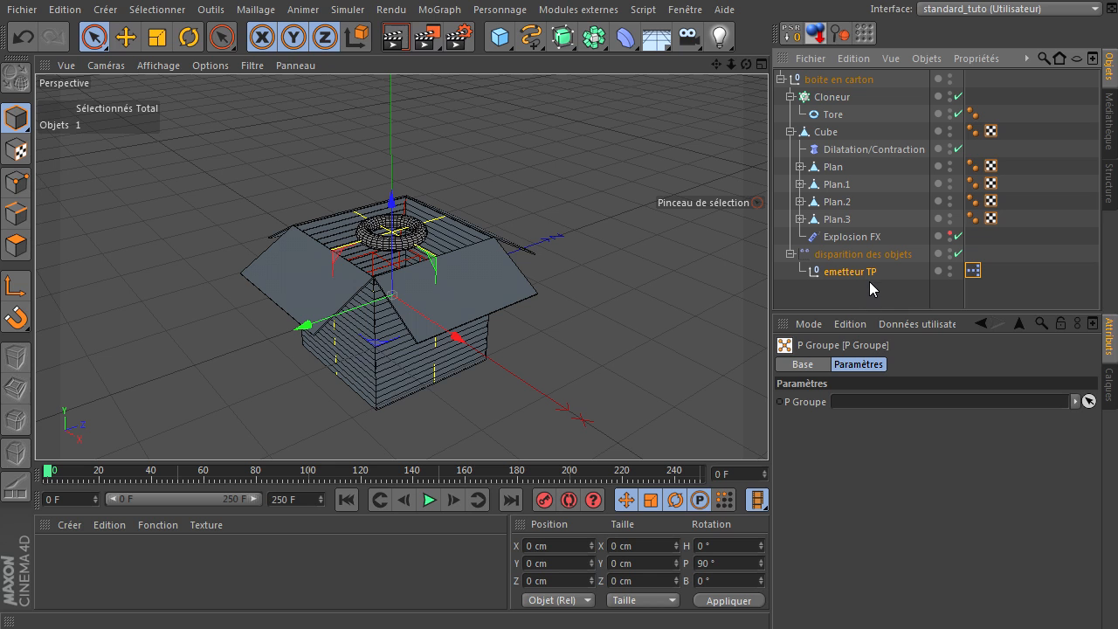
click(346, 500)
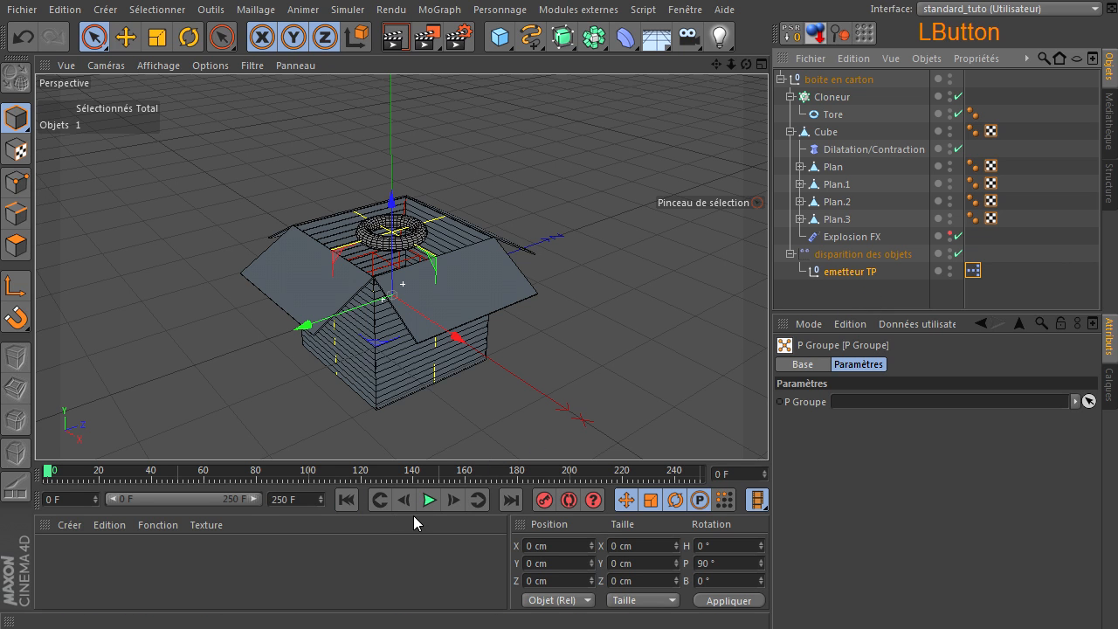
click(429, 500)
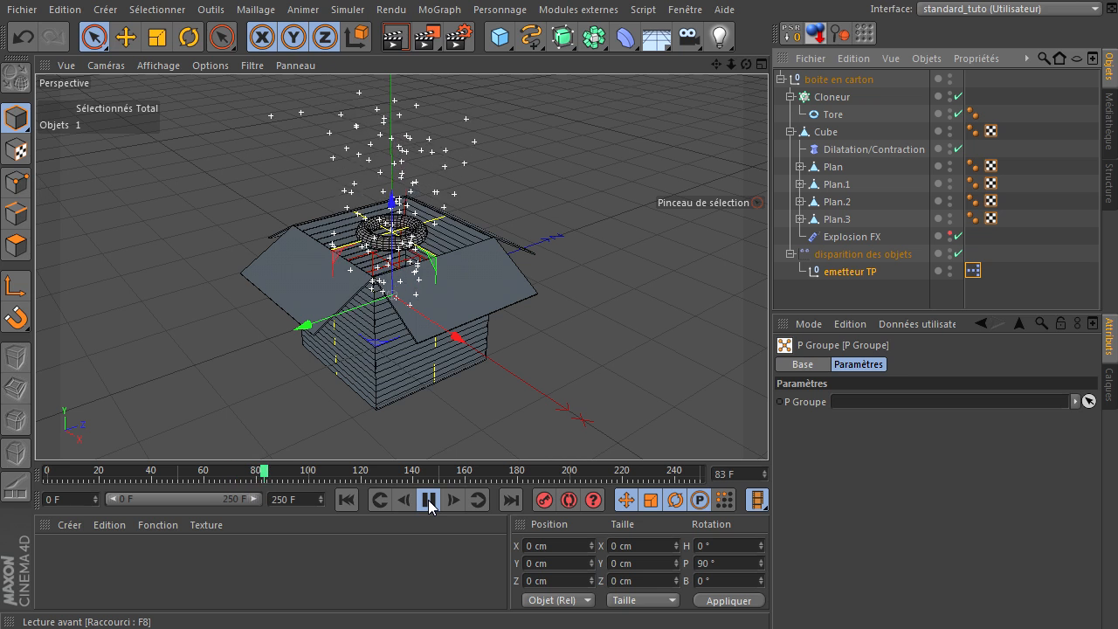
click(429, 500)
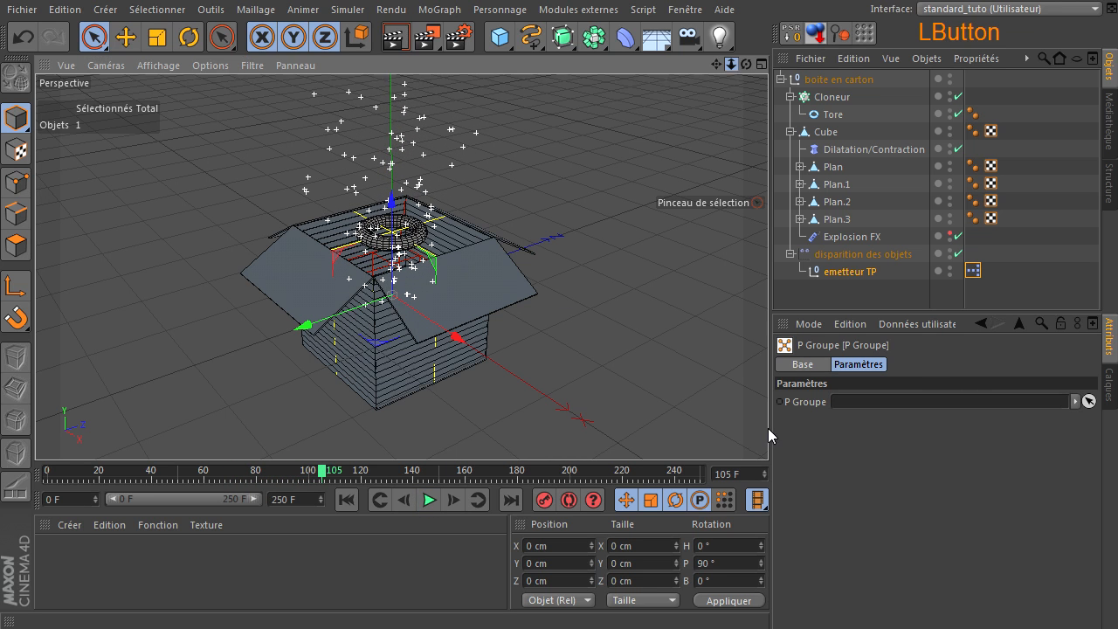
scroll(766, 430, down, 5)
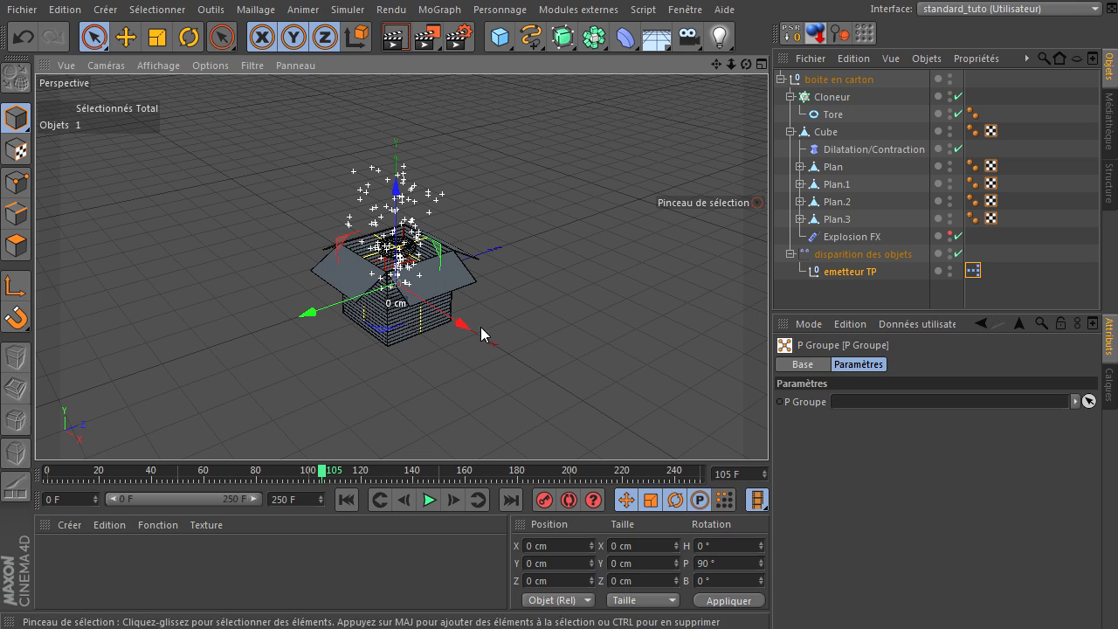
- Set the Cloneur's mode to Objet
click(846, 95)
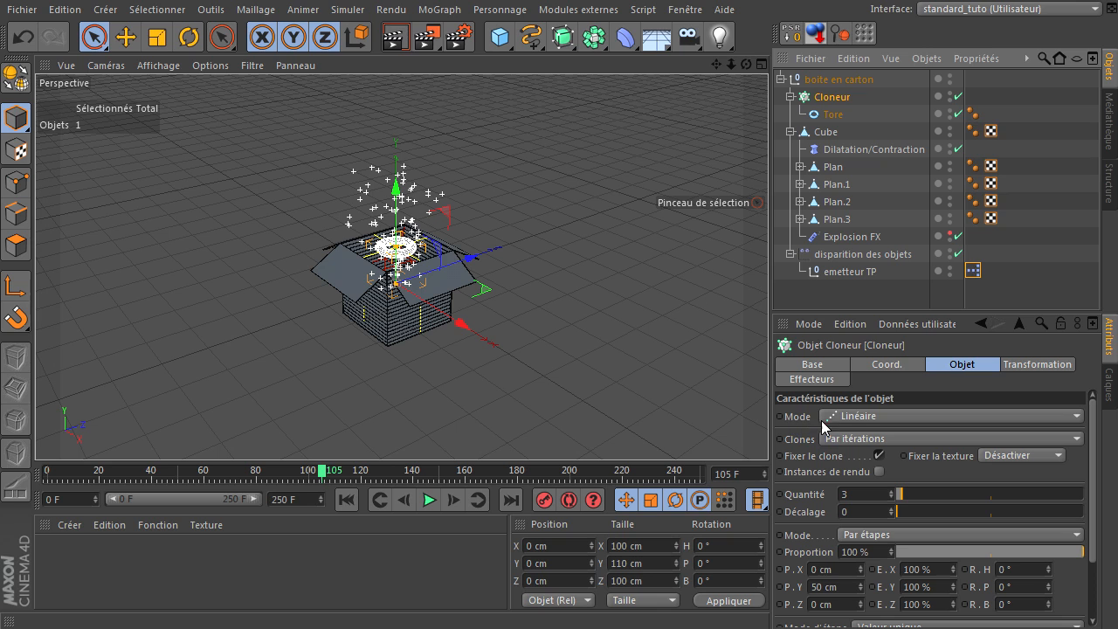
click(864, 417)
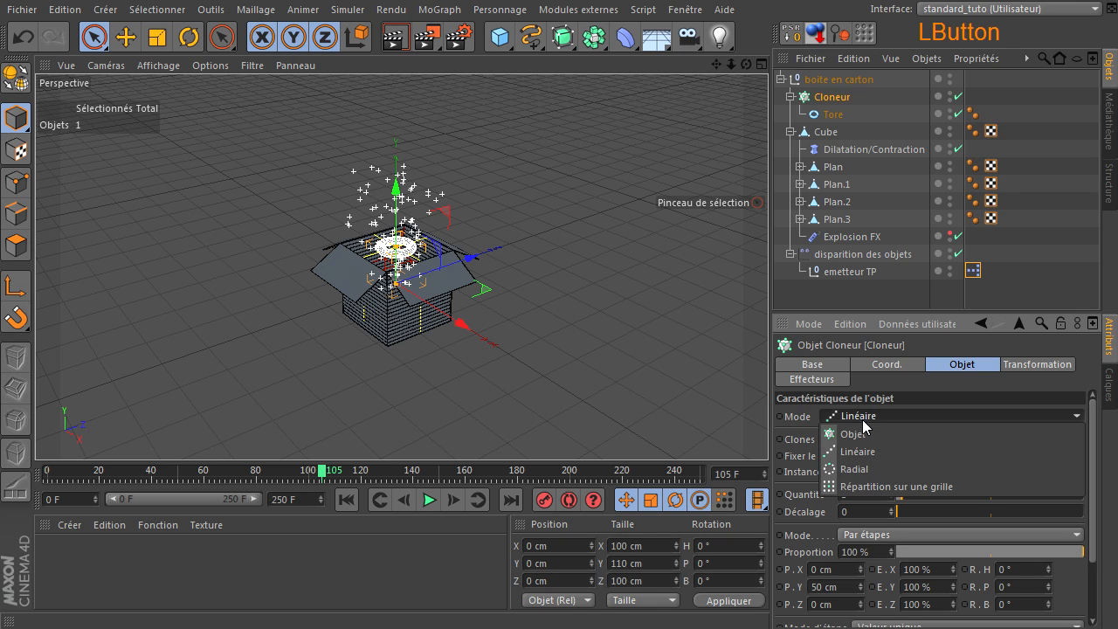
click(858, 434)
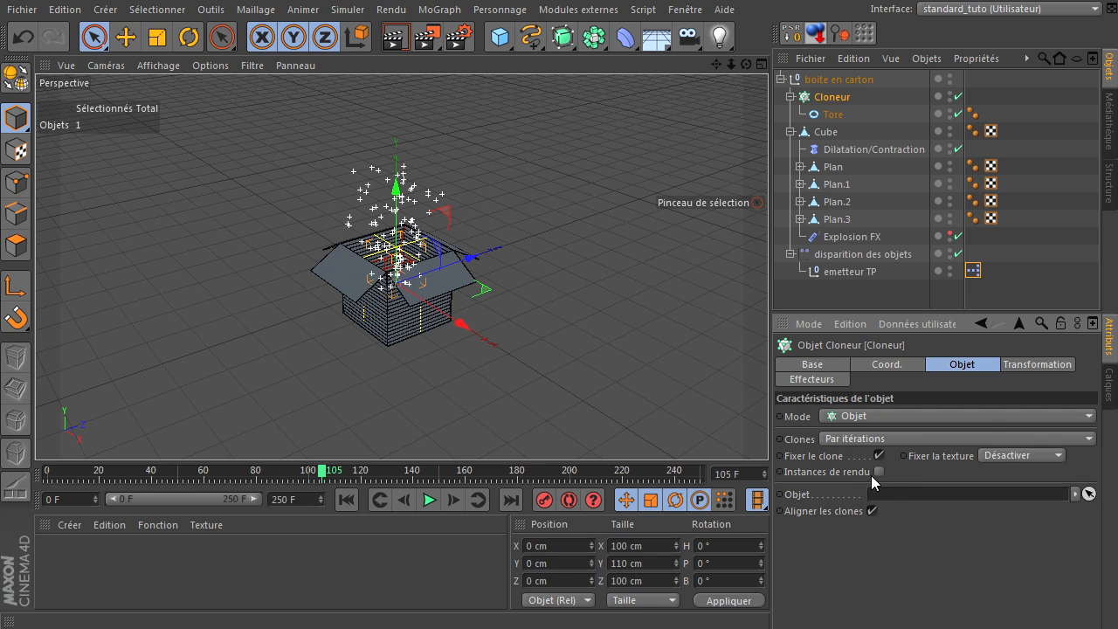
- Open the Thinking Particles settings and assign the Global particle group as the Cloneur's Objet
click(341, 10)
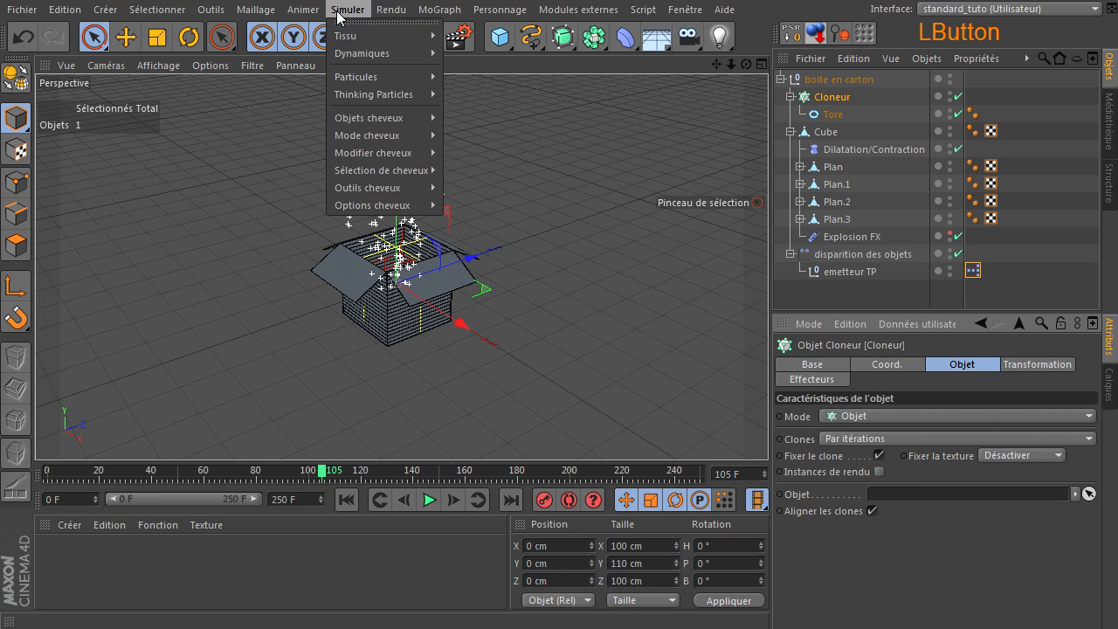
mouse_move(371, 95)
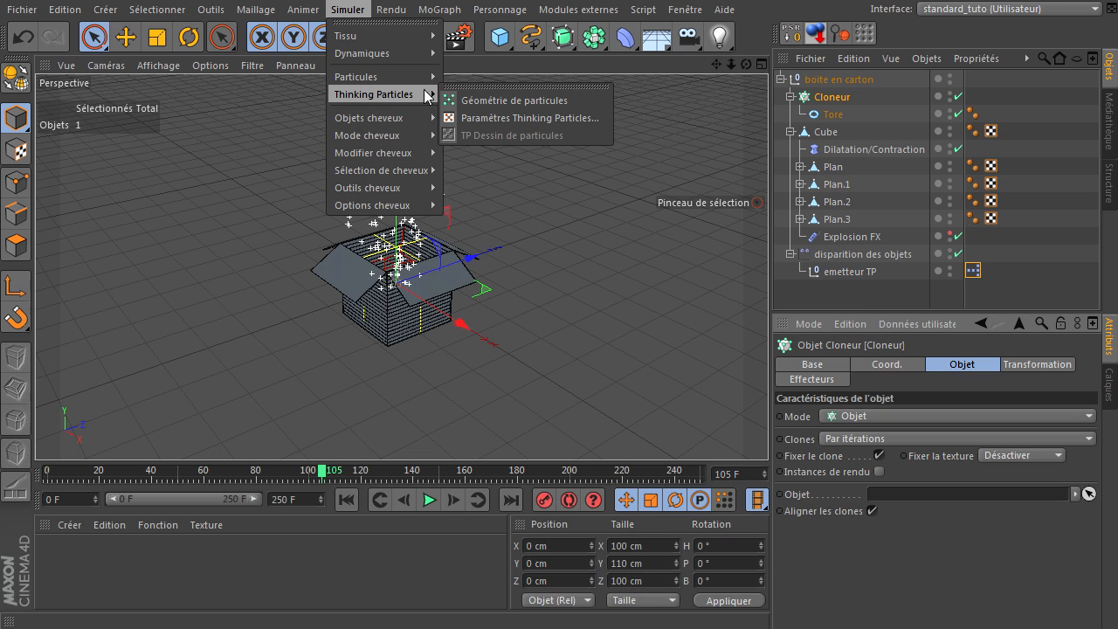
click(519, 117)
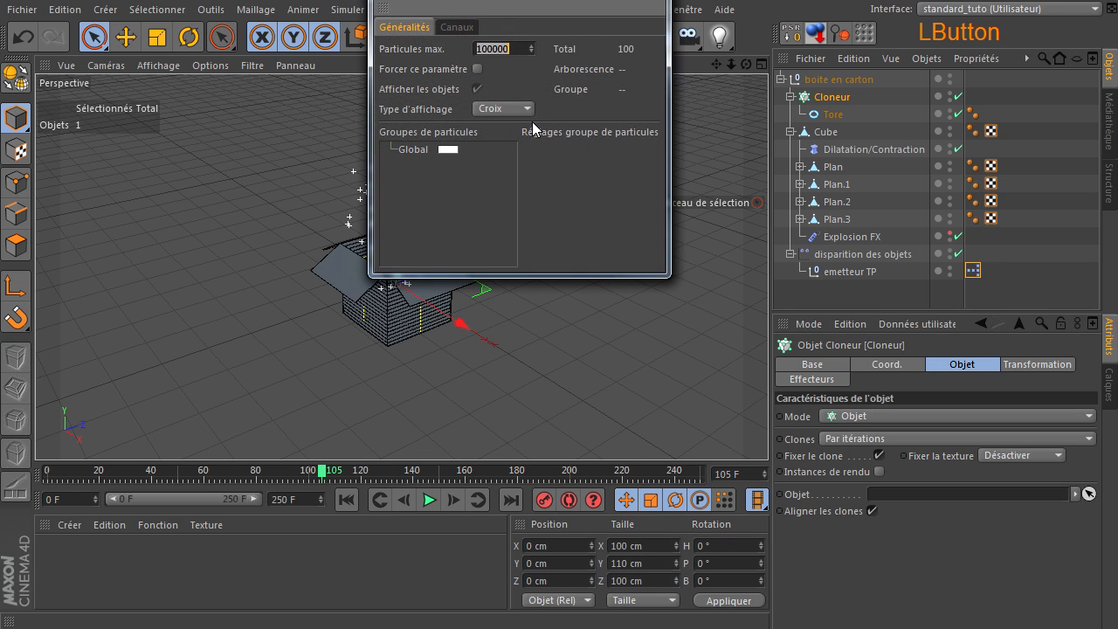
drag(485, 2, 223, 115)
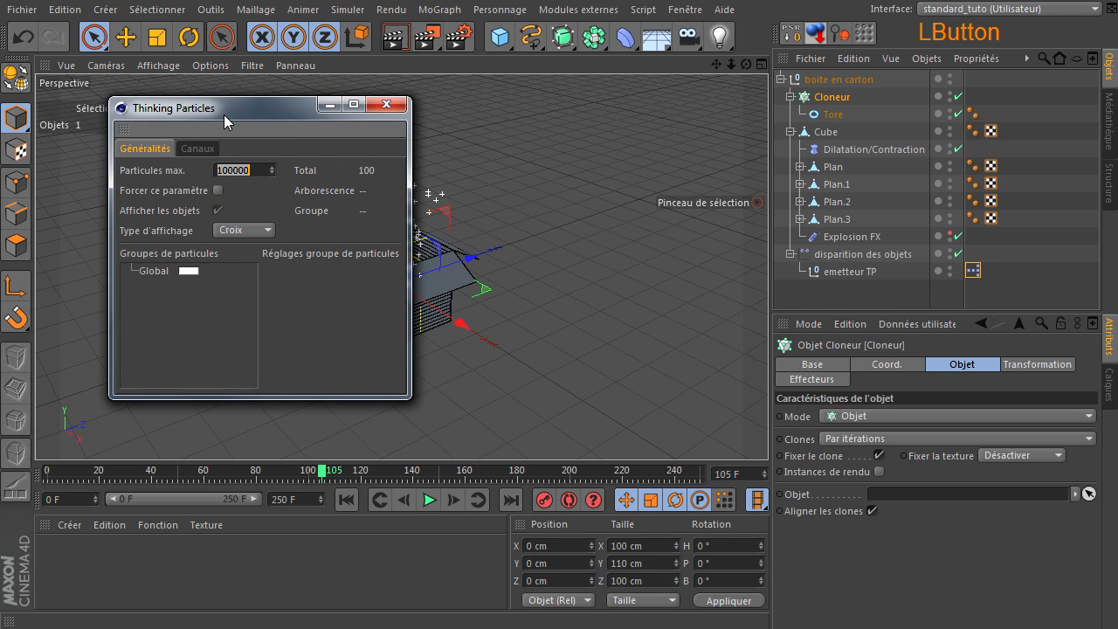
click(161, 271)
drag(698, 438, 905, 497)
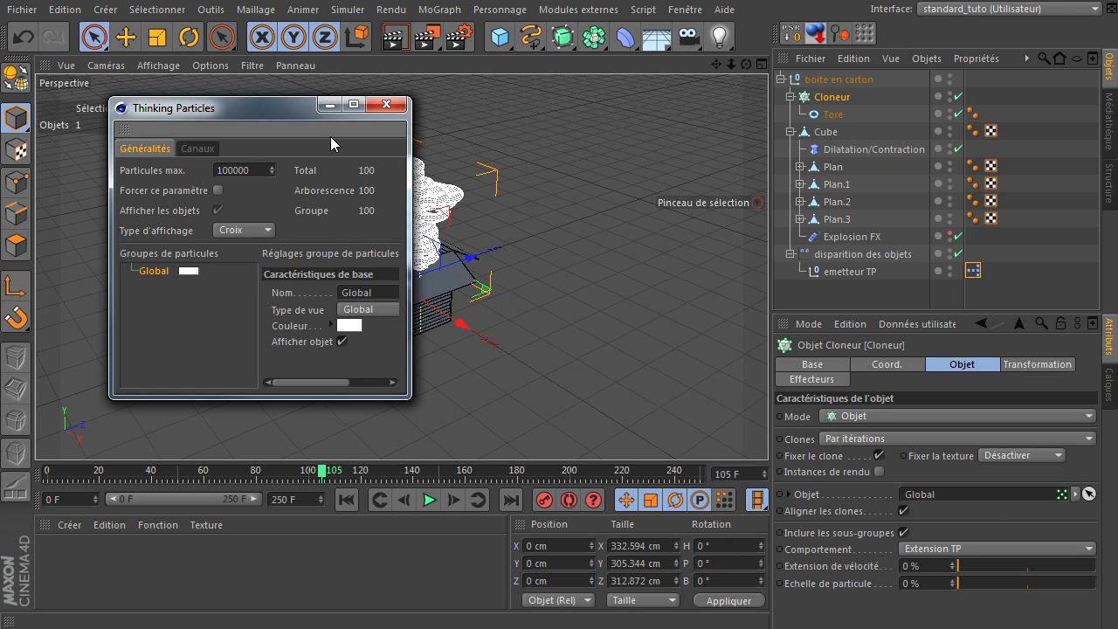
- Close the Thinking Particles settings and play the animation from the start to check the torus clones on the particles
click(388, 104)
click(346, 500)
click(428, 500)
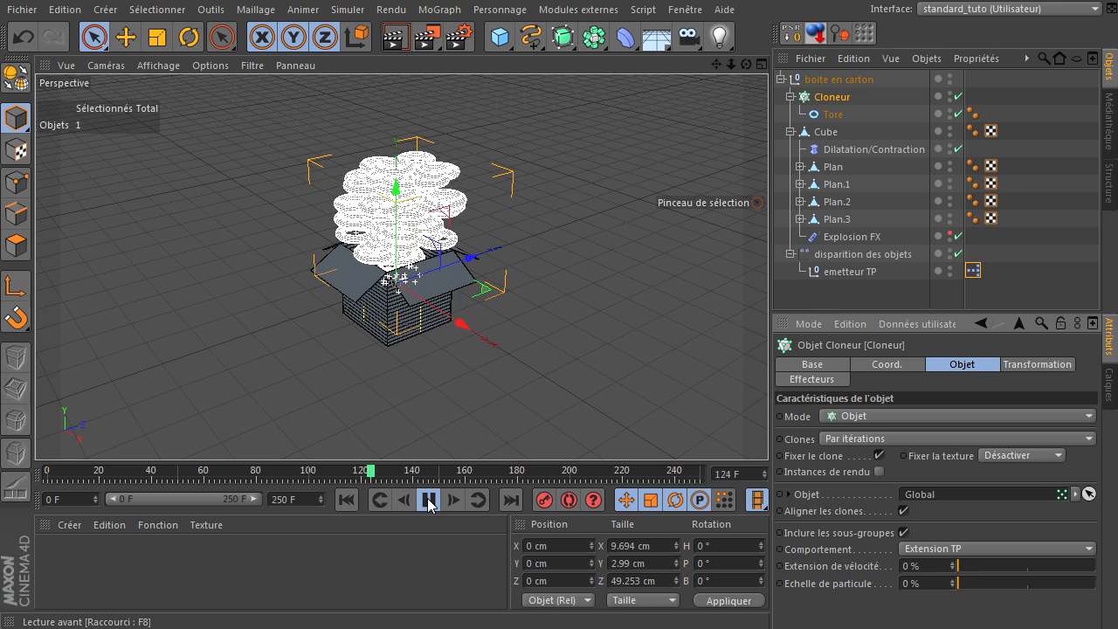
click(428, 500)
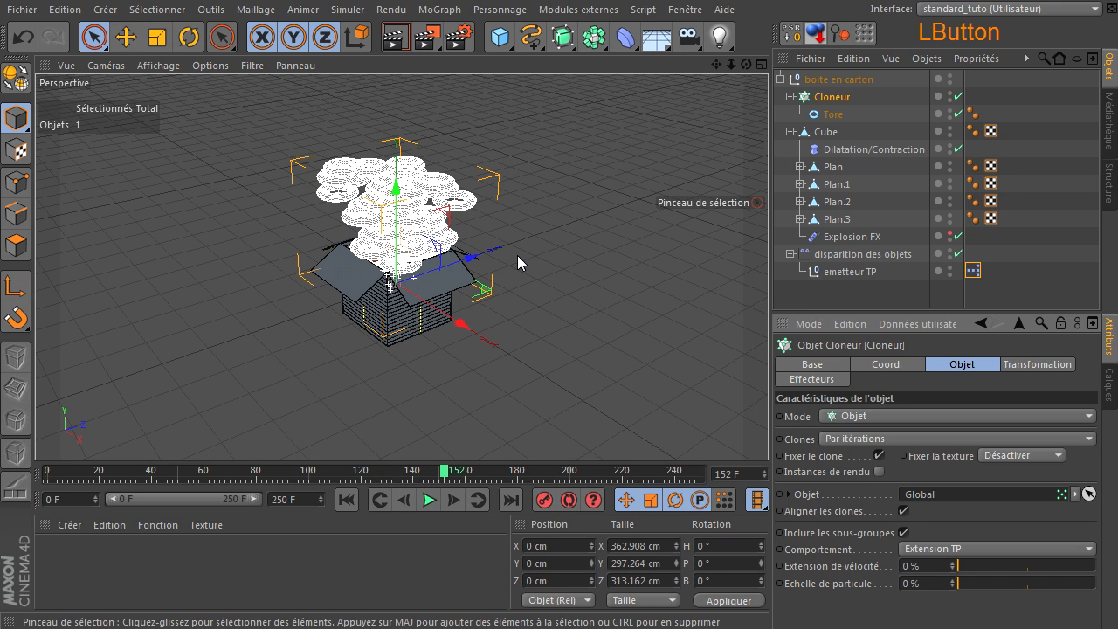
click(156, 66)
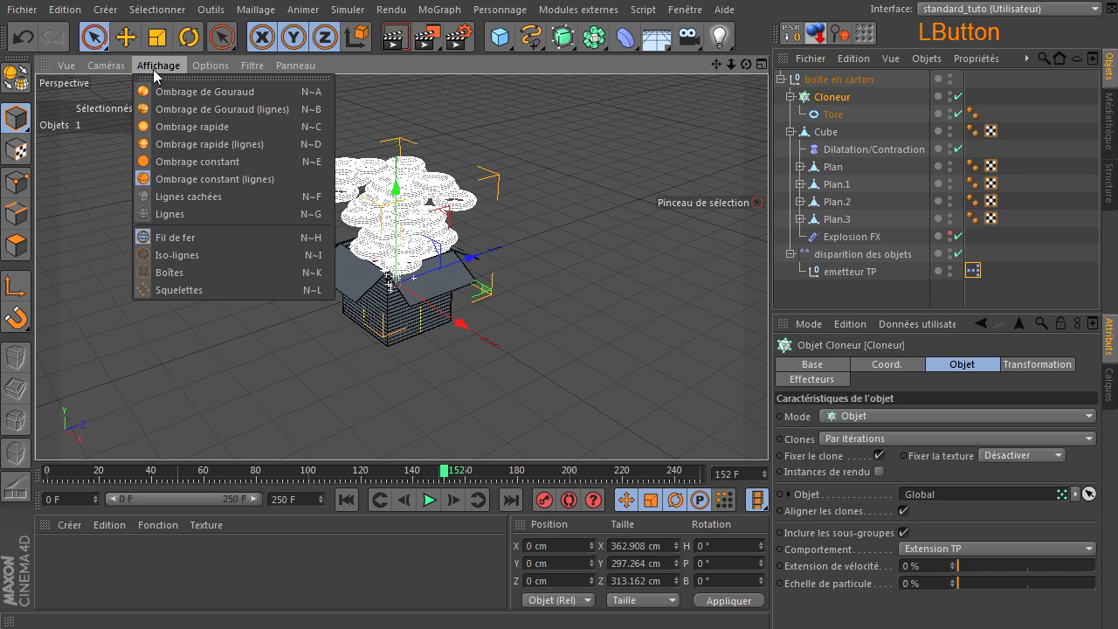
click(154, 70)
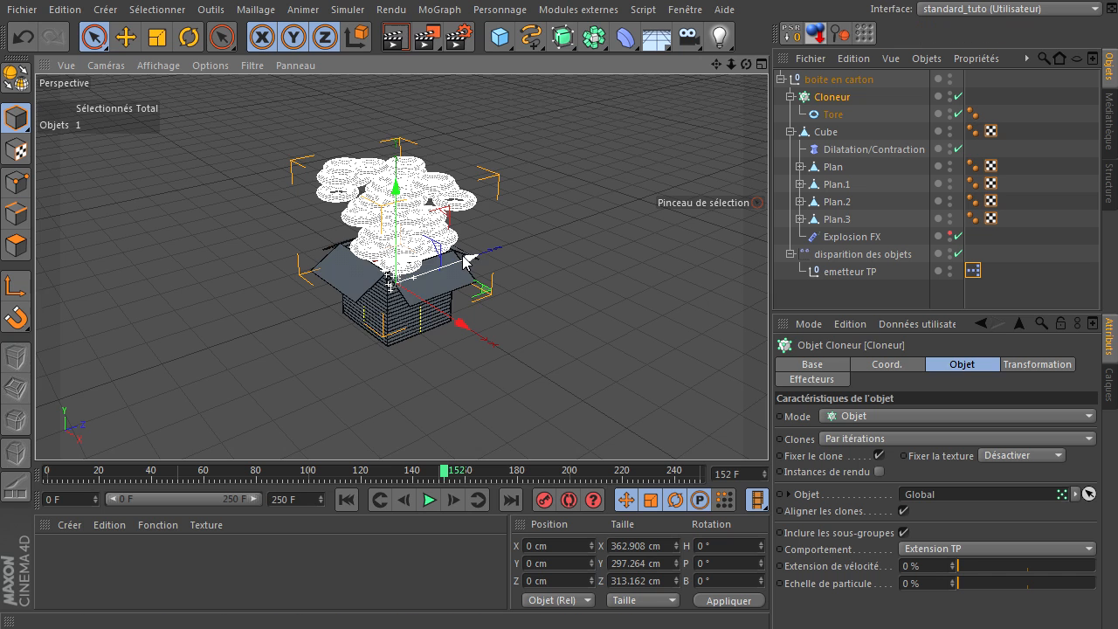
- Display the perspective view in Ombrage de Gouraud and look at the torus clones and box from a lower angle
scroll(466, 260, up, 3)
click(157, 65)
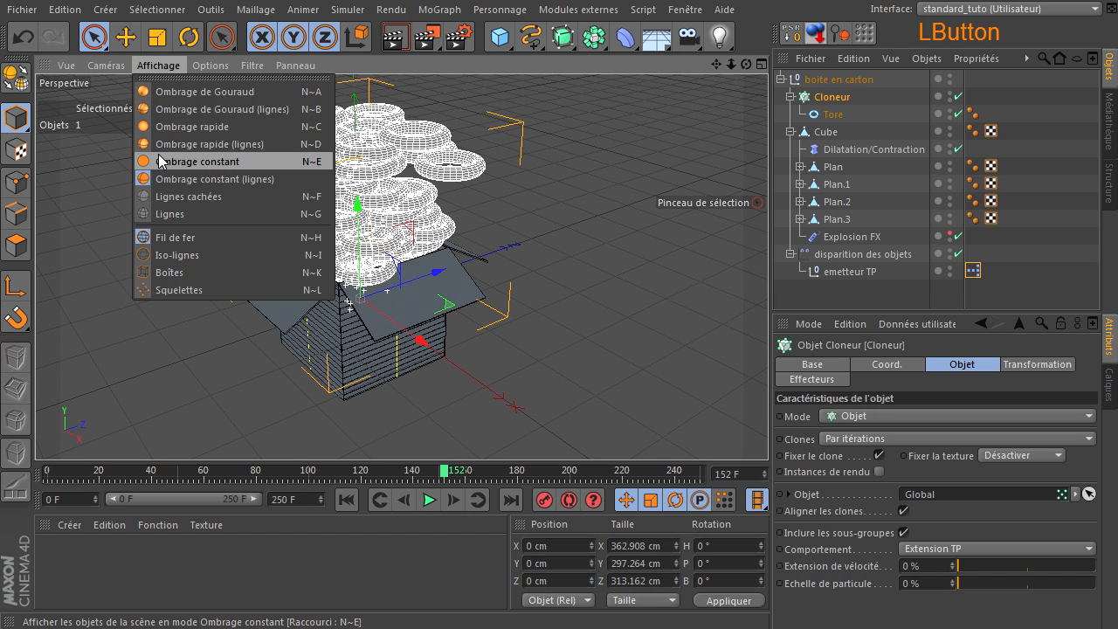
click(158, 160)
click(144, 69)
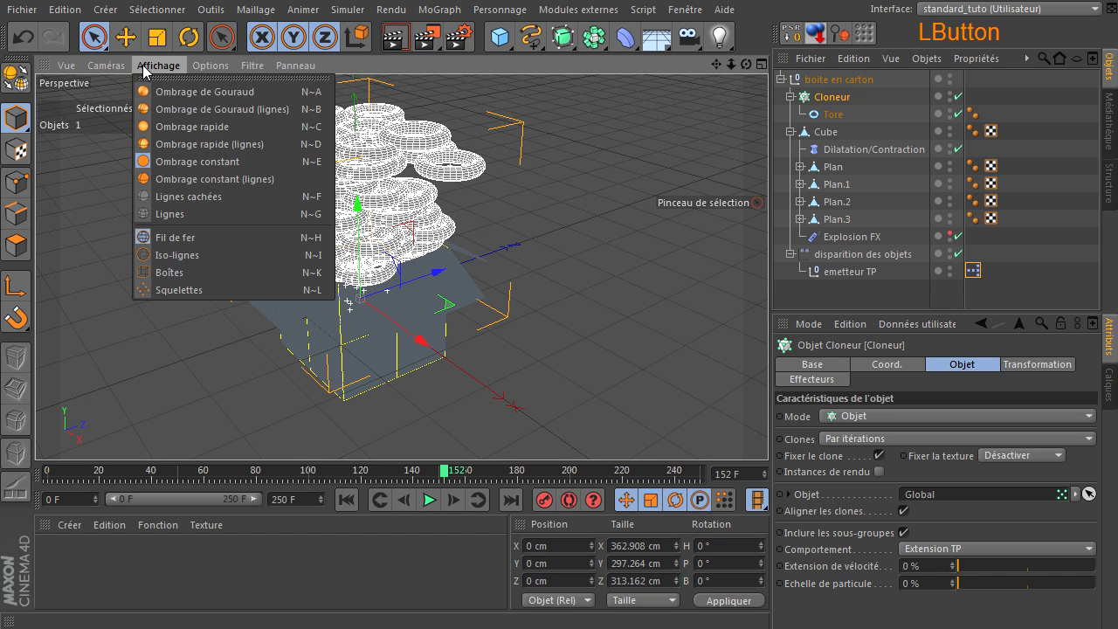
click(147, 90)
click(615, 211)
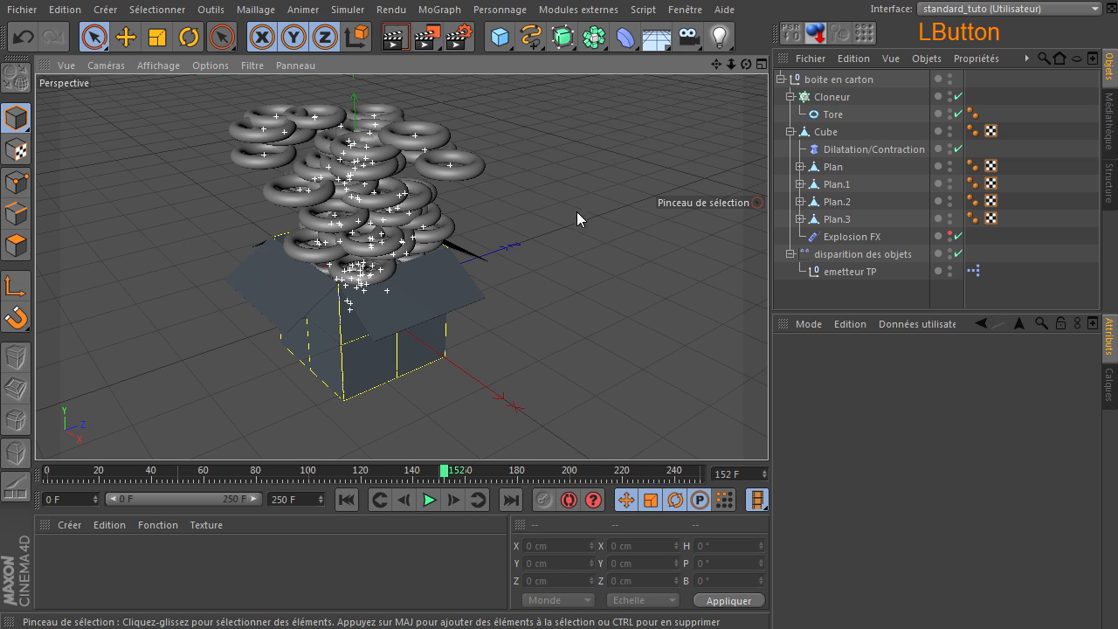
drag(739, 63, 768, 428)
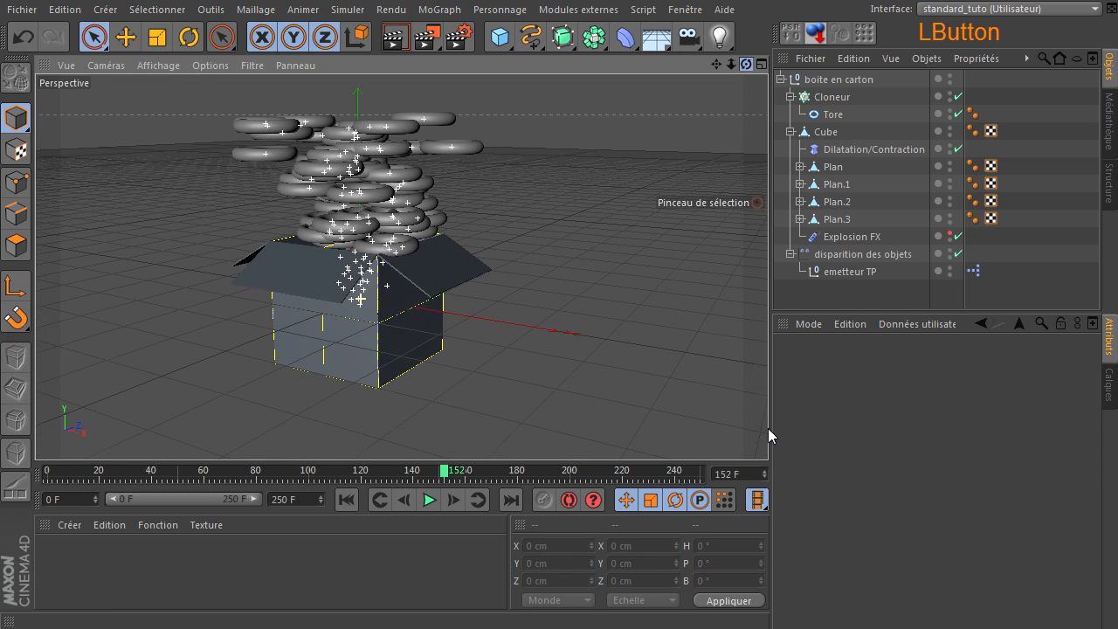
- Play the animation briefly, then set the viewport display to Ombrage constant (lignes)
click(346, 499)
click(426, 501)
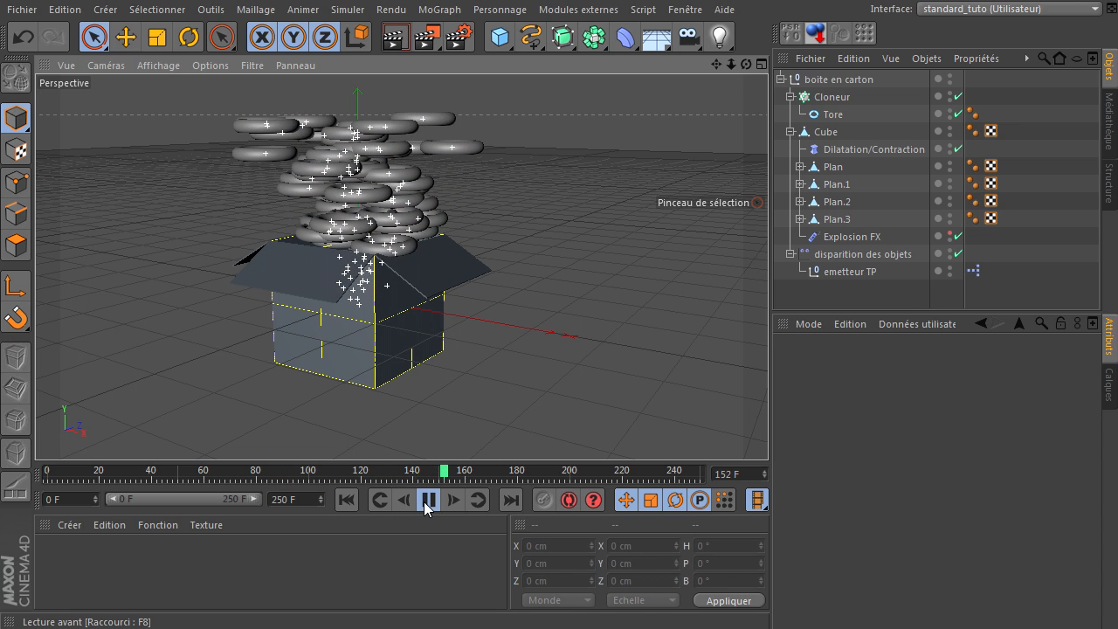
click(427, 499)
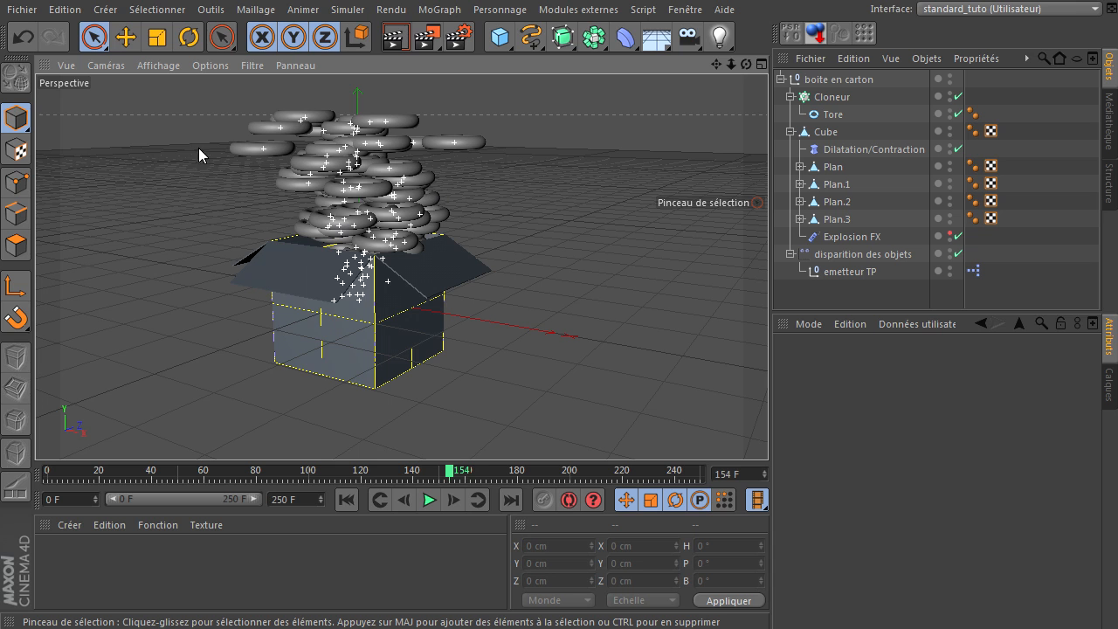
click(159, 65)
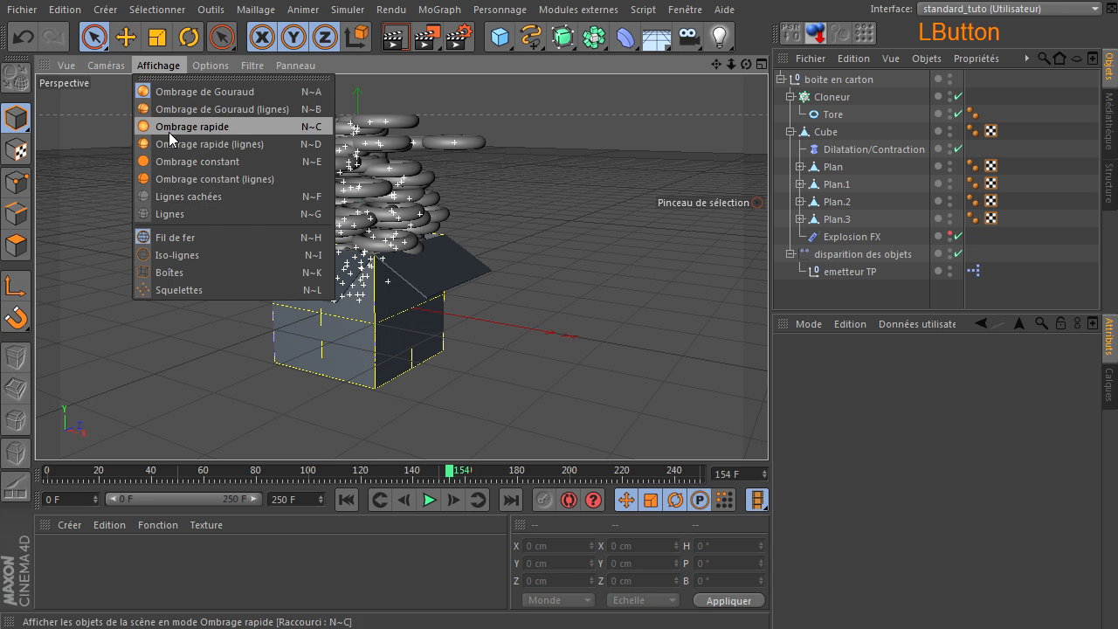
click(168, 178)
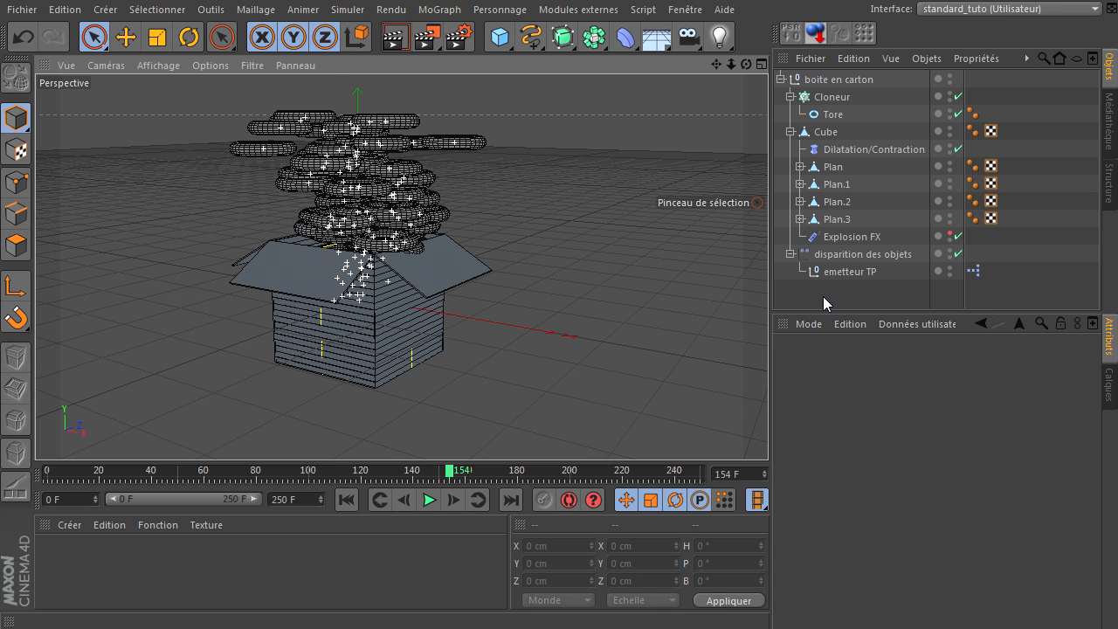
- Add an Effecteur Temps to the Cloneur and play the animation from the start to check the clones
click(836, 98)
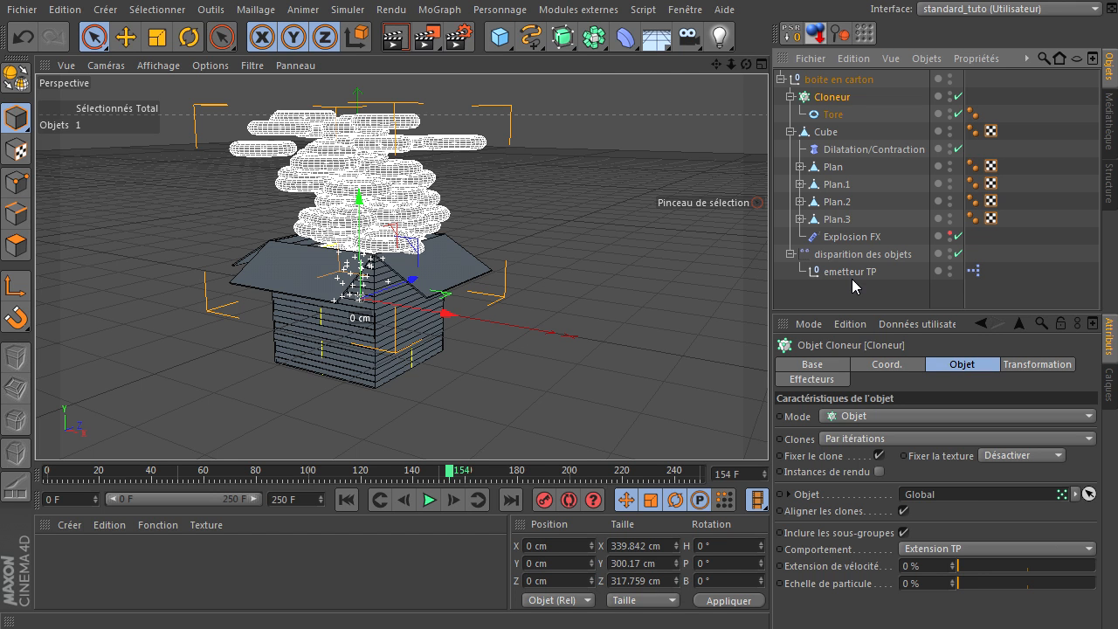
drag(746, 64, 772, 434)
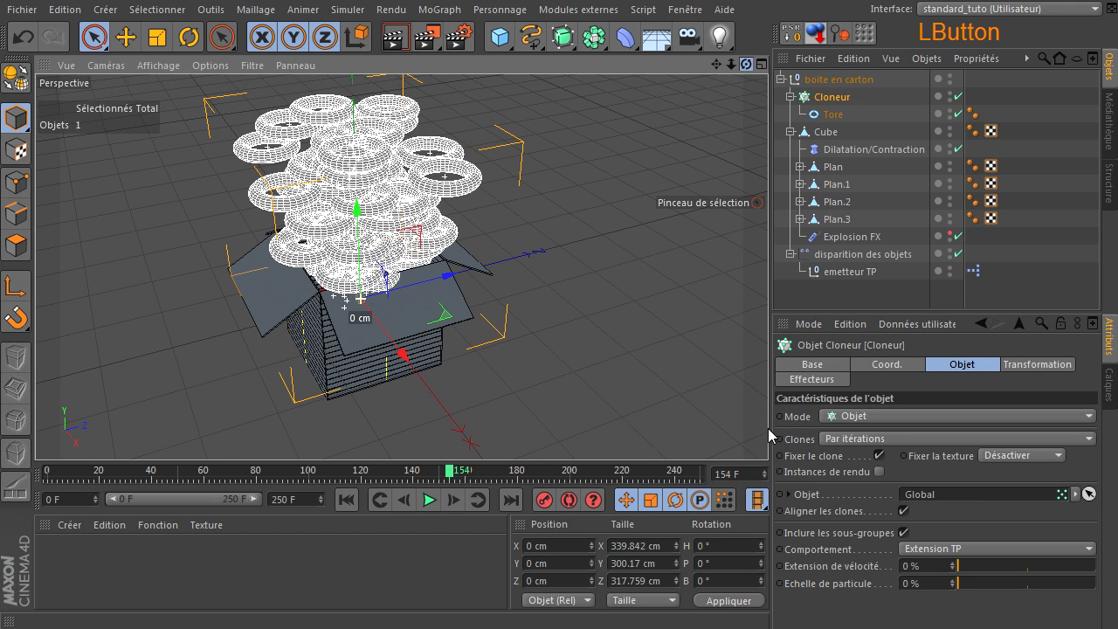
click(841, 97)
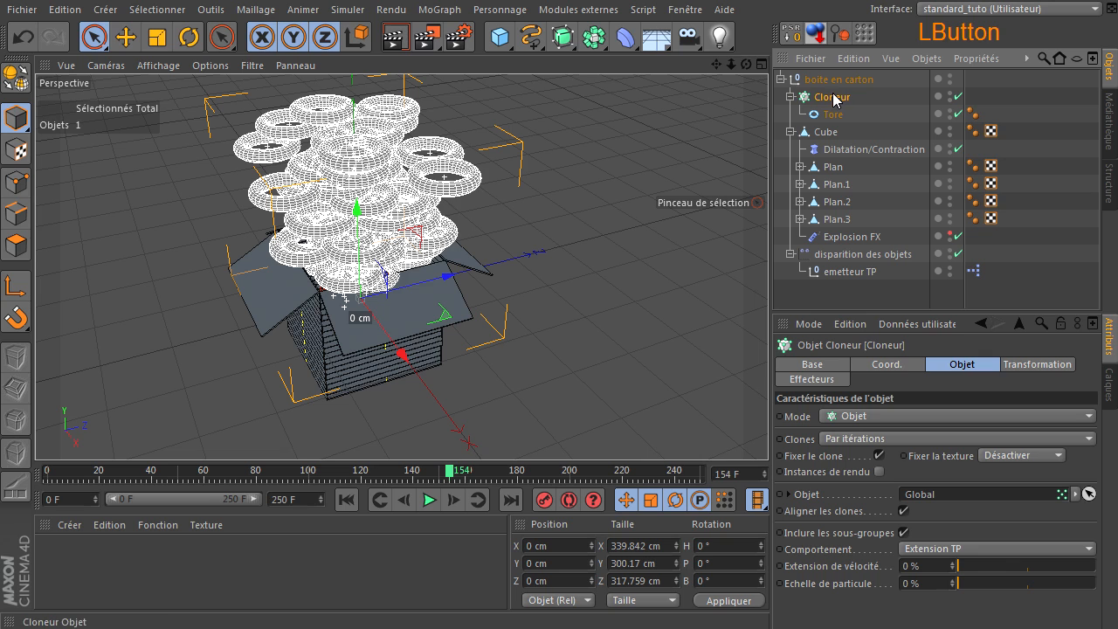
click(447, 11)
mouse_move(462, 37)
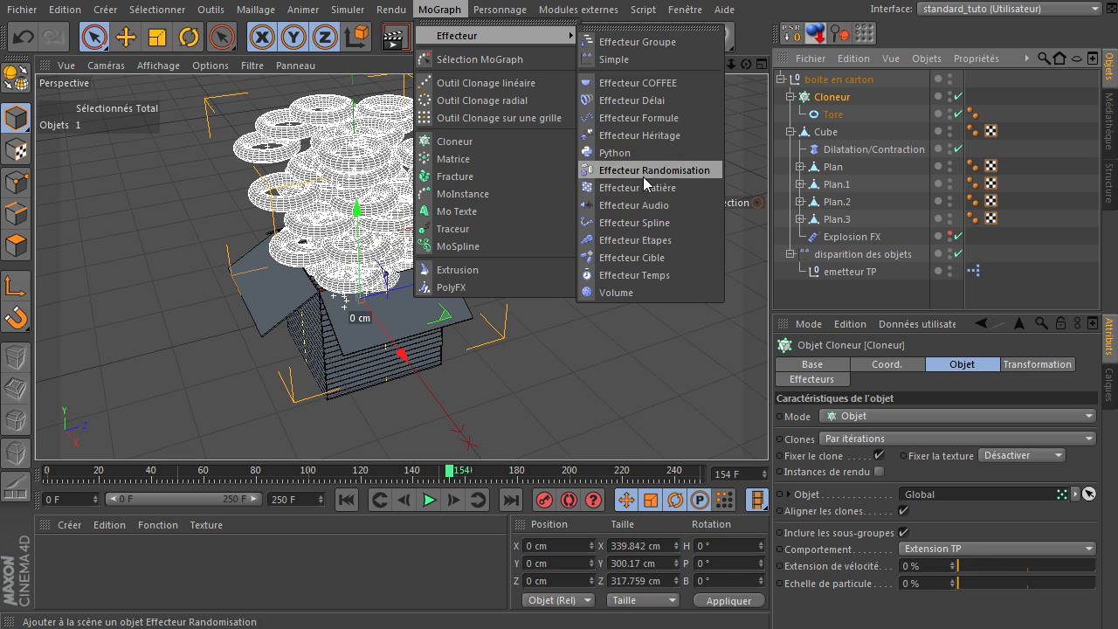
click(631, 275)
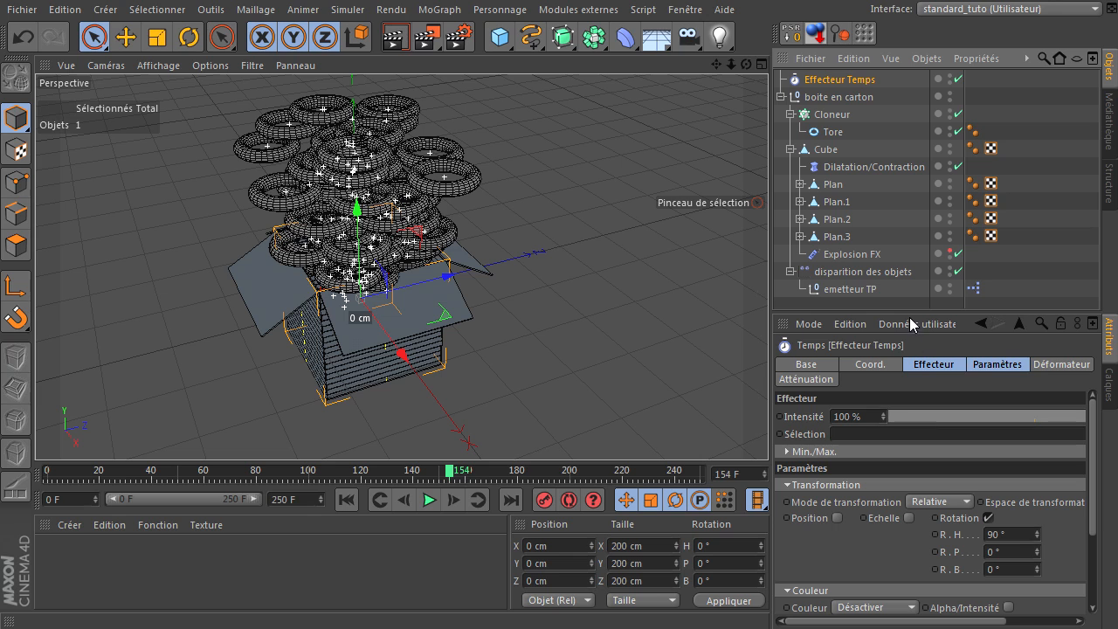
click(847, 79)
click(348, 500)
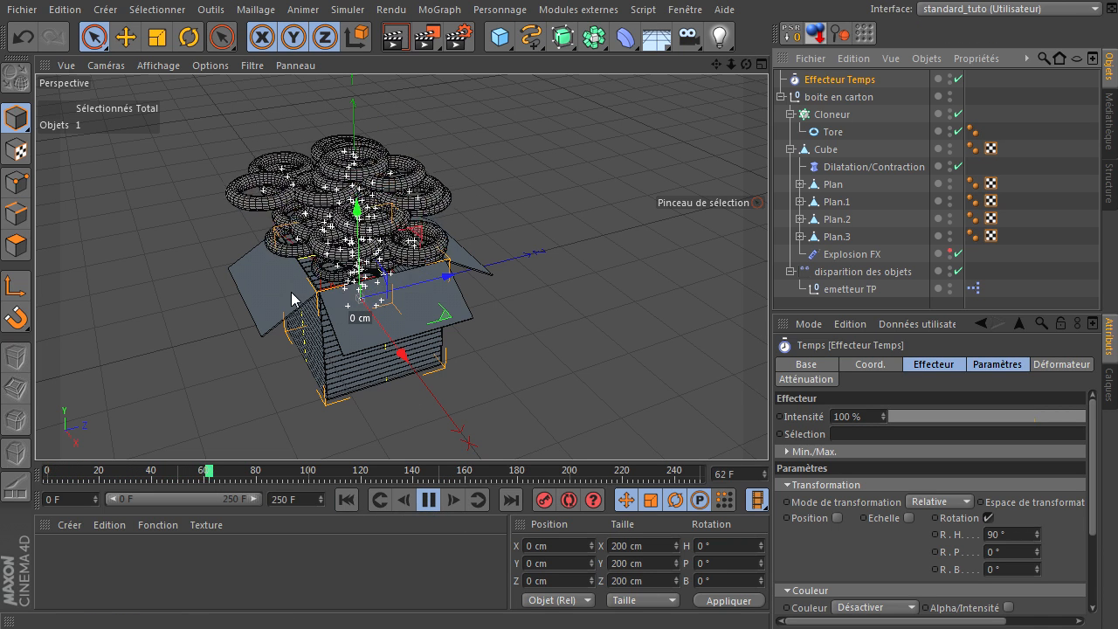
click(355, 159)
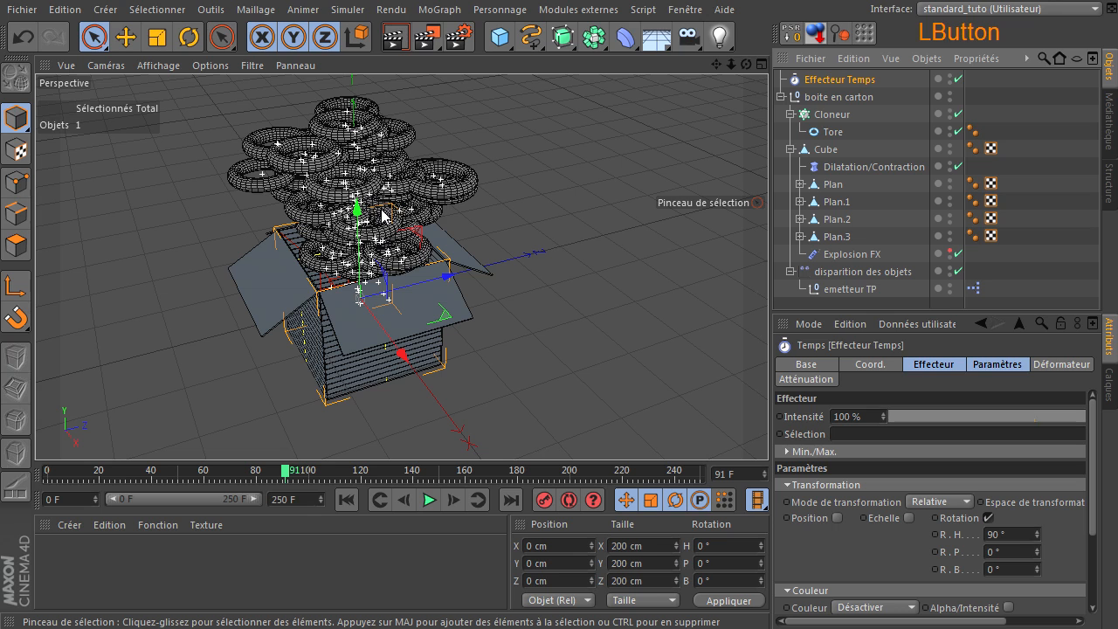
- Set the Effecteur Temps rotation values R.H, R.P and R.B to 20° each
double_click(1017, 534)
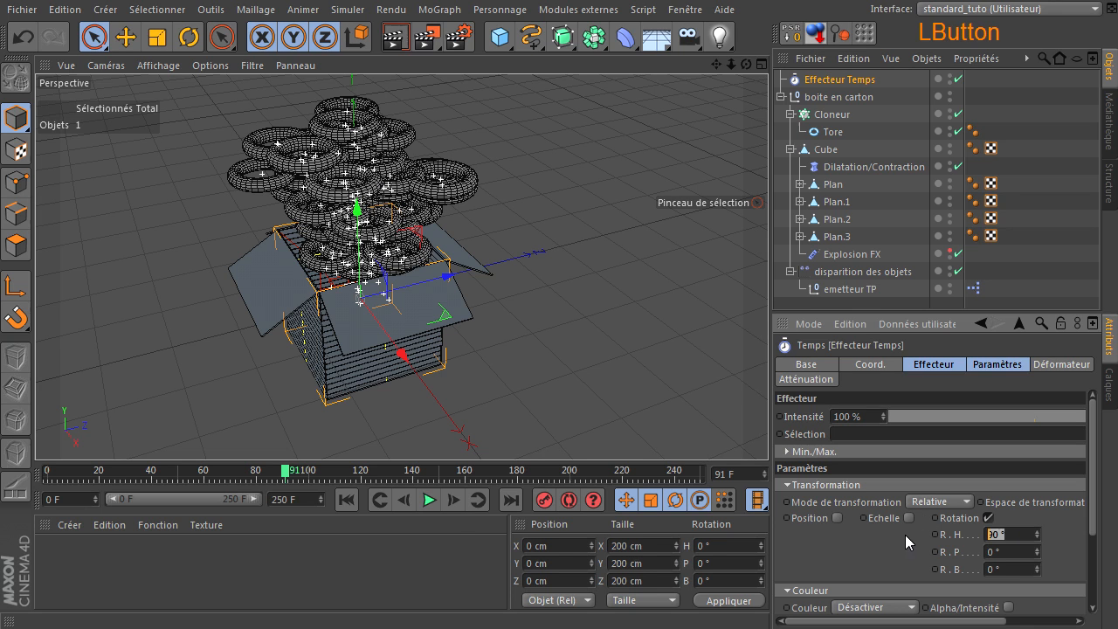
text(20)
double_click(1021, 551)
text(20)
double_click(1005, 569)
text(20)
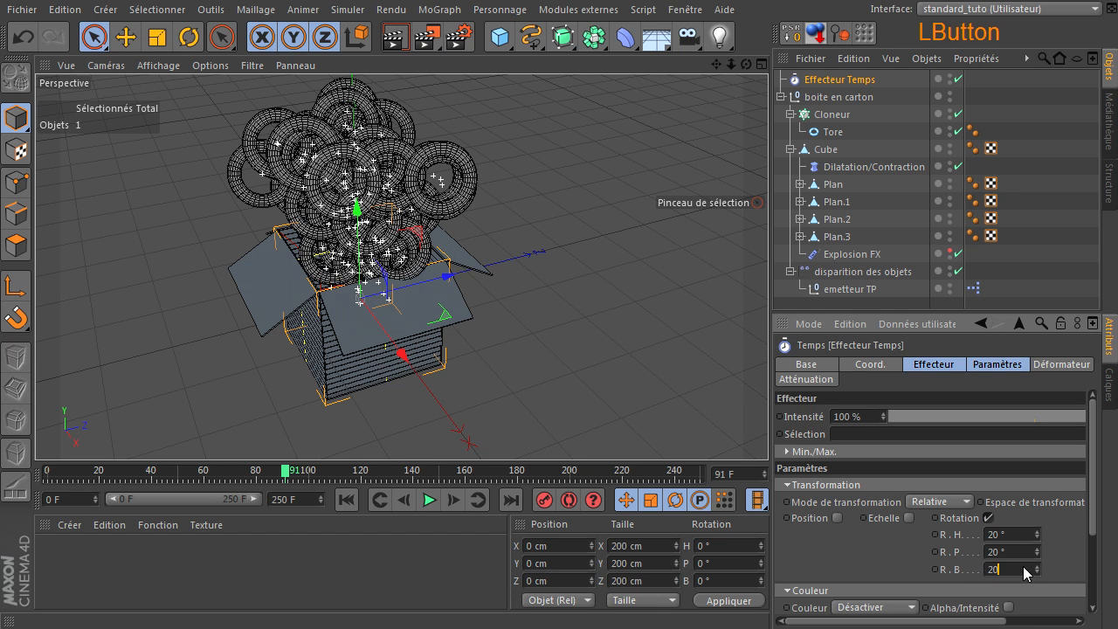
- Play the animation from the start to check how the tori rotate, then return to frame 0
click(347, 500)
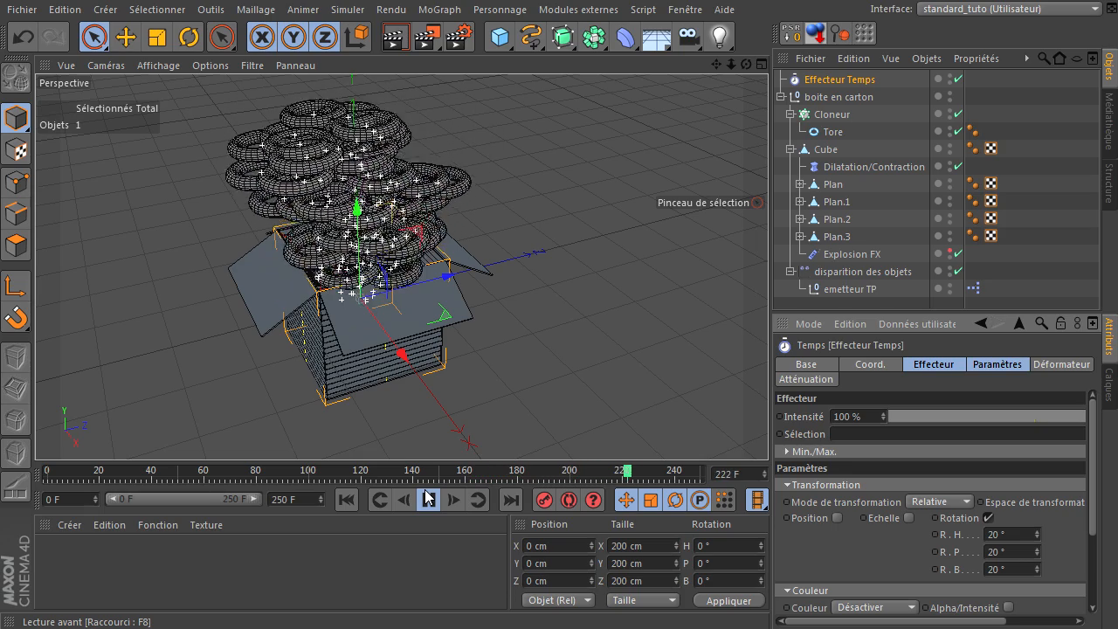
click(428, 499)
click(346, 500)
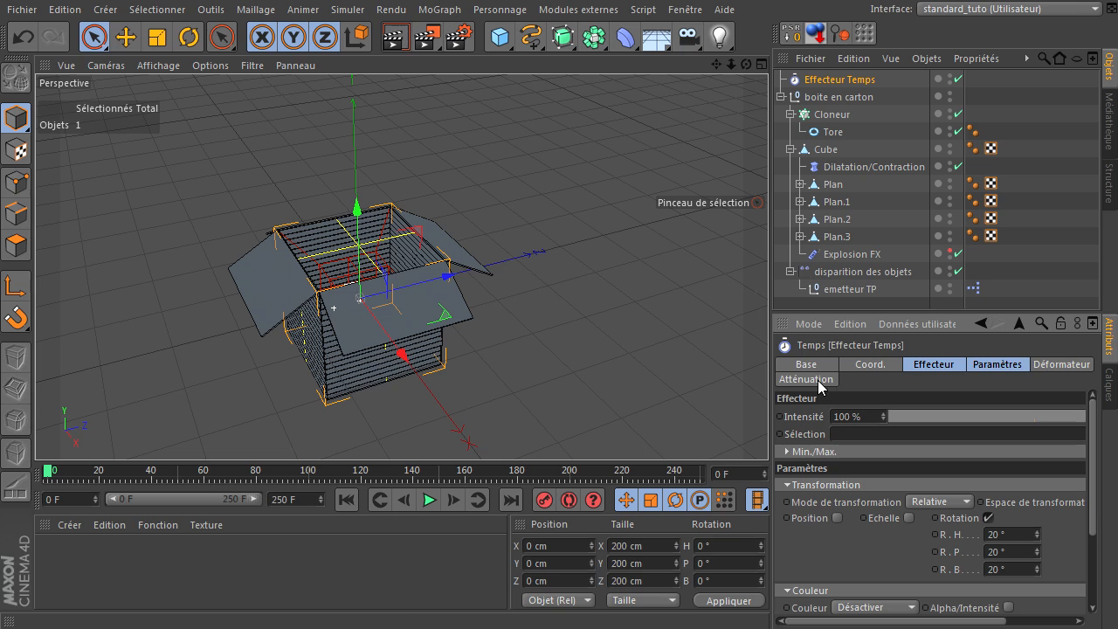
- Add an Effecteur Randomisation to the Cloneur and show its attributes
click(832, 114)
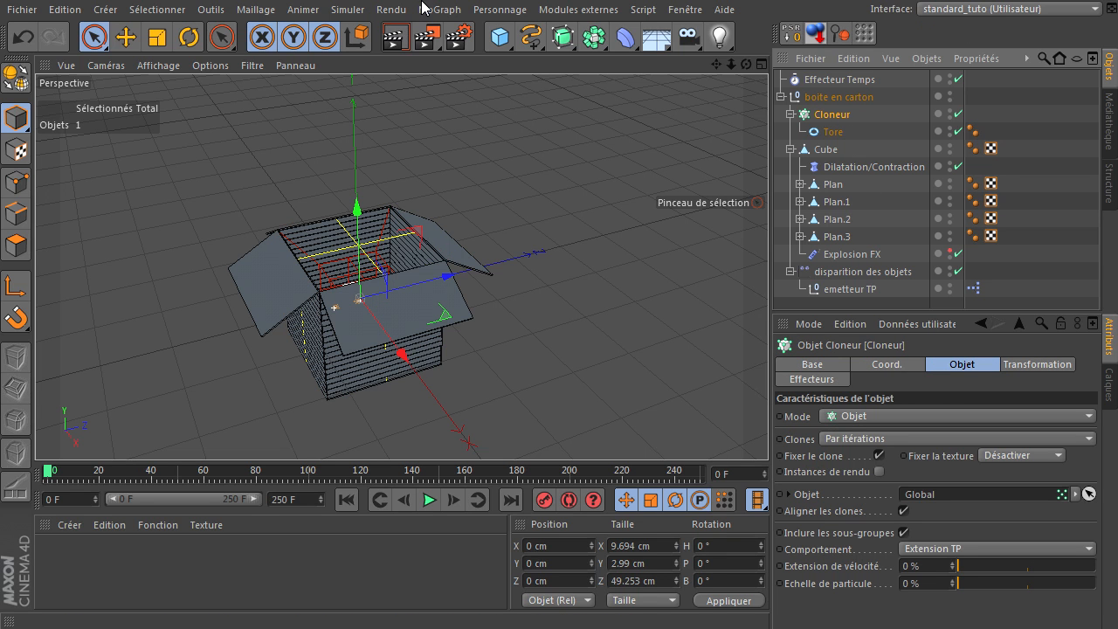
click(424, 12)
mouse_move(526, 39)
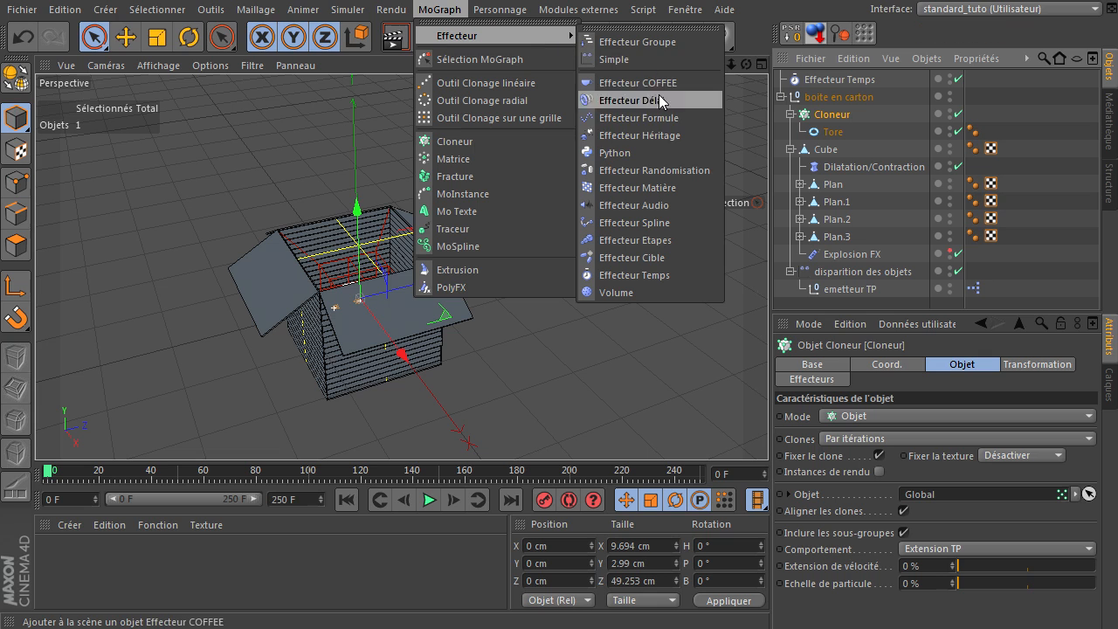
click(659, 169)
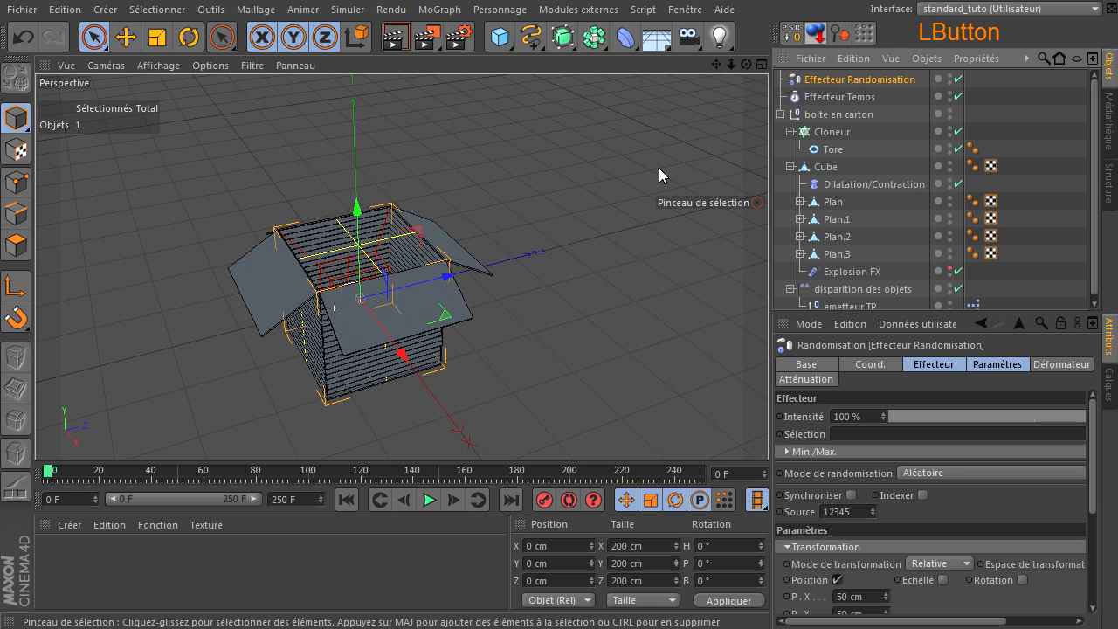
click(888, 80)
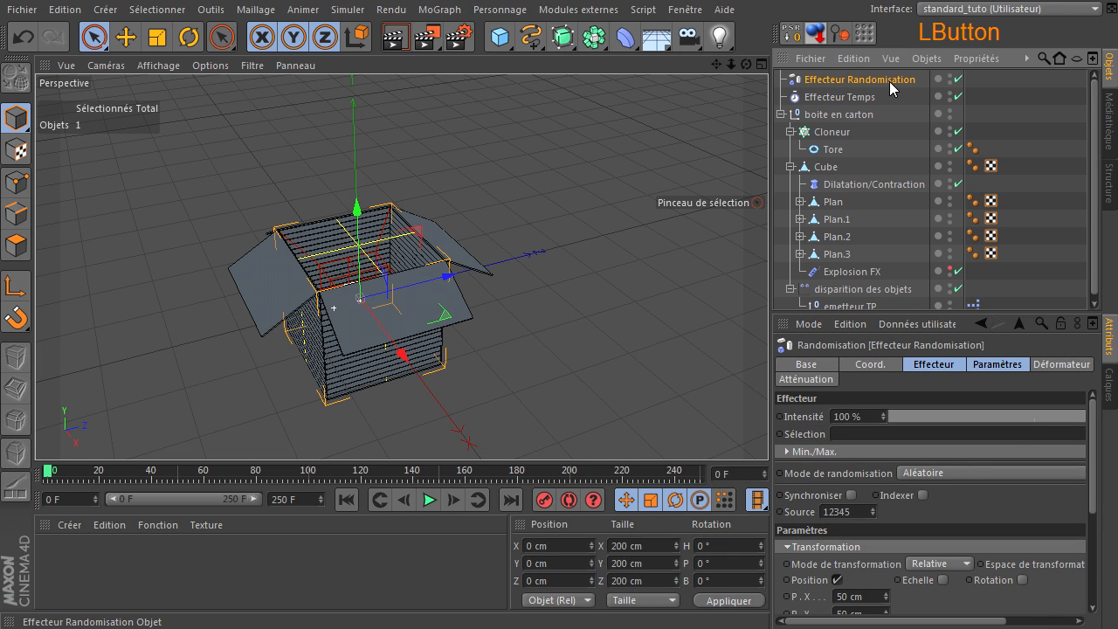
- Set the Effecteur Randomisation's P.X, P.Y and P.Z to 0 cm and disable its Position transformation
drag(771, 352, 741, 358)
drag(821, 314, 826, 228)
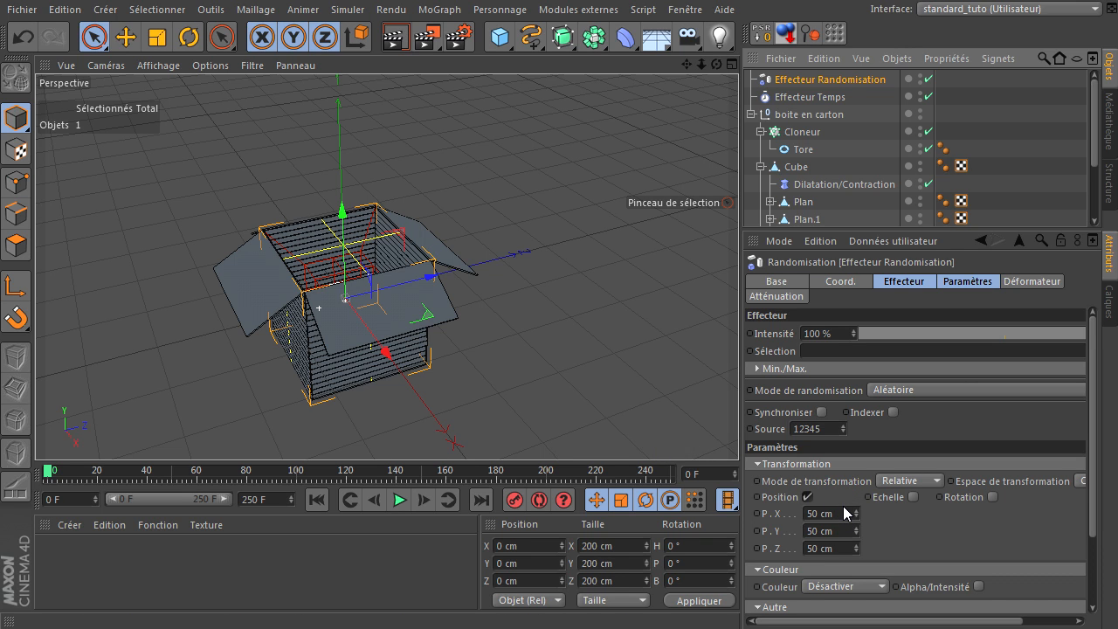
drag(843, 512, 766, 532)
text(0)
drag(833, 549, 773, 544)
text(0)
click(893, 535)
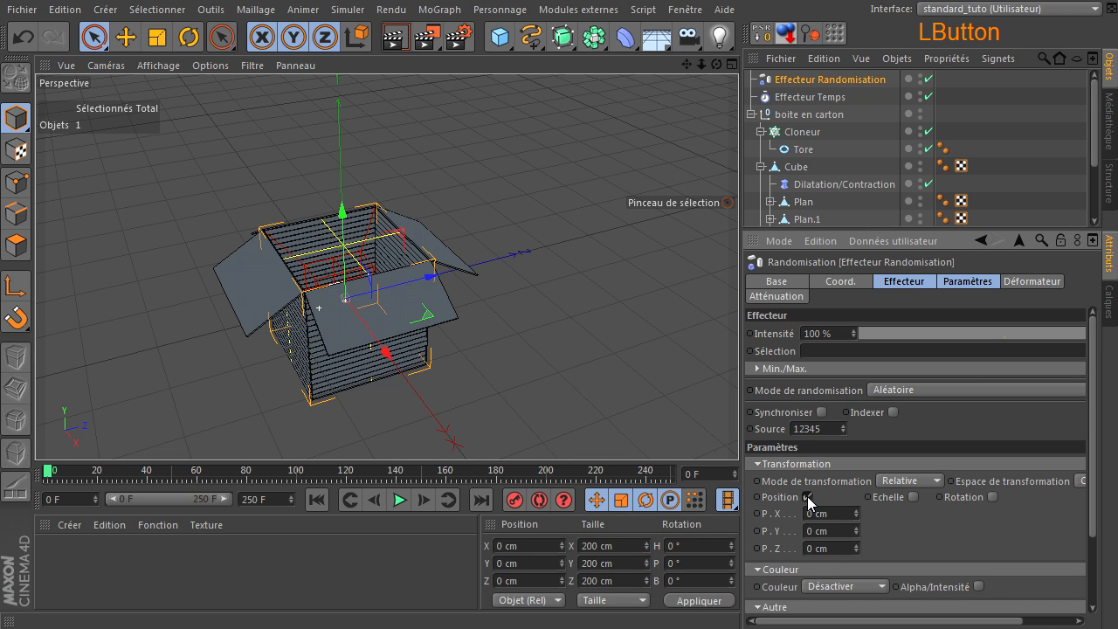
click(808, 496)
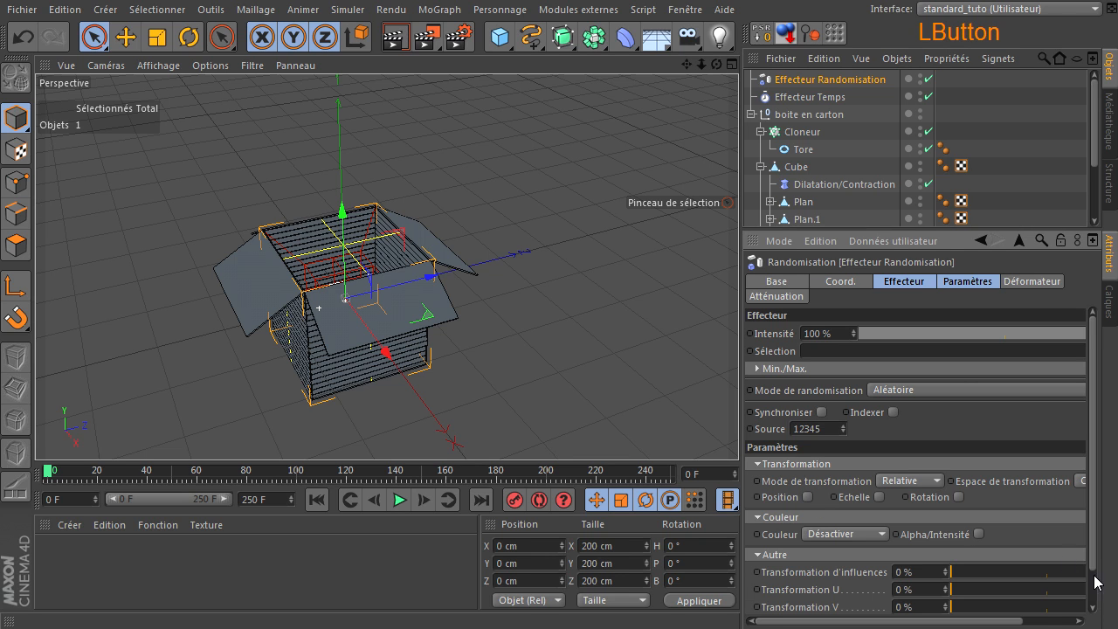
- Enable Rotation on the Effecteur Randomisation with R.H, R.P and R.B at 90° and preview the animation
click(960, 497)
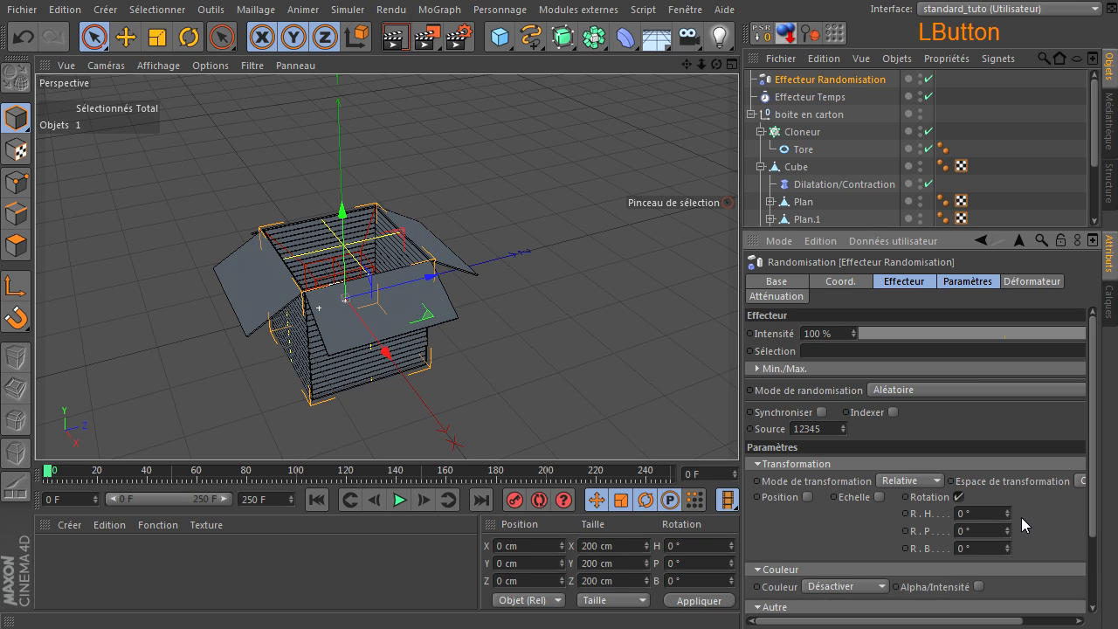
click(991, 514)
text(90)
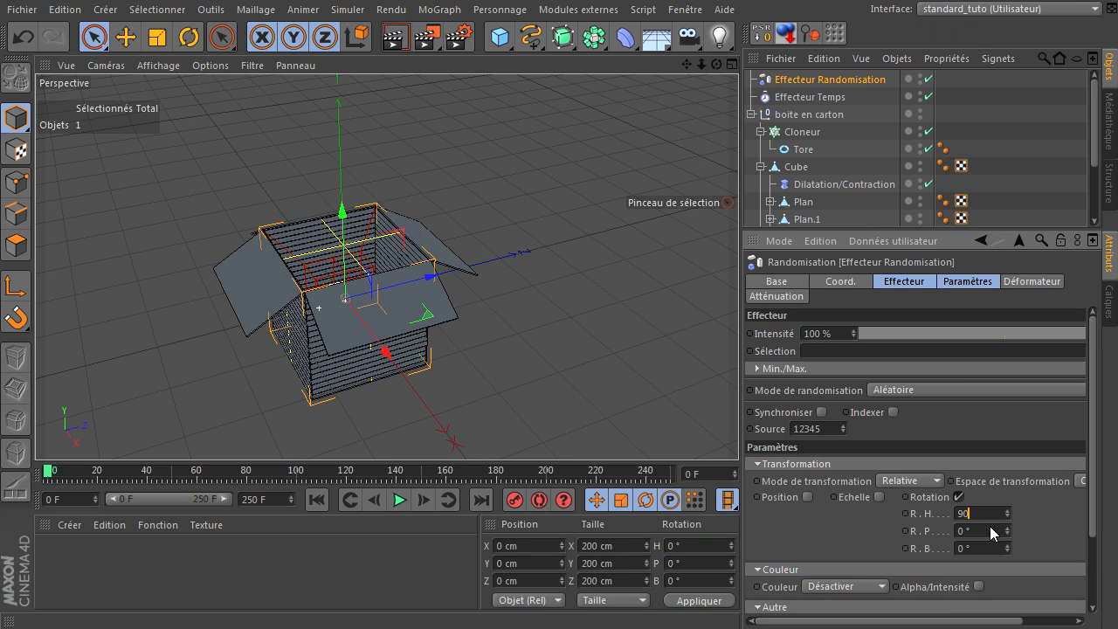
click(990, 528)
text(90)
click(989, 547)
text(90)
click(1062, 537)
click(400, 501)
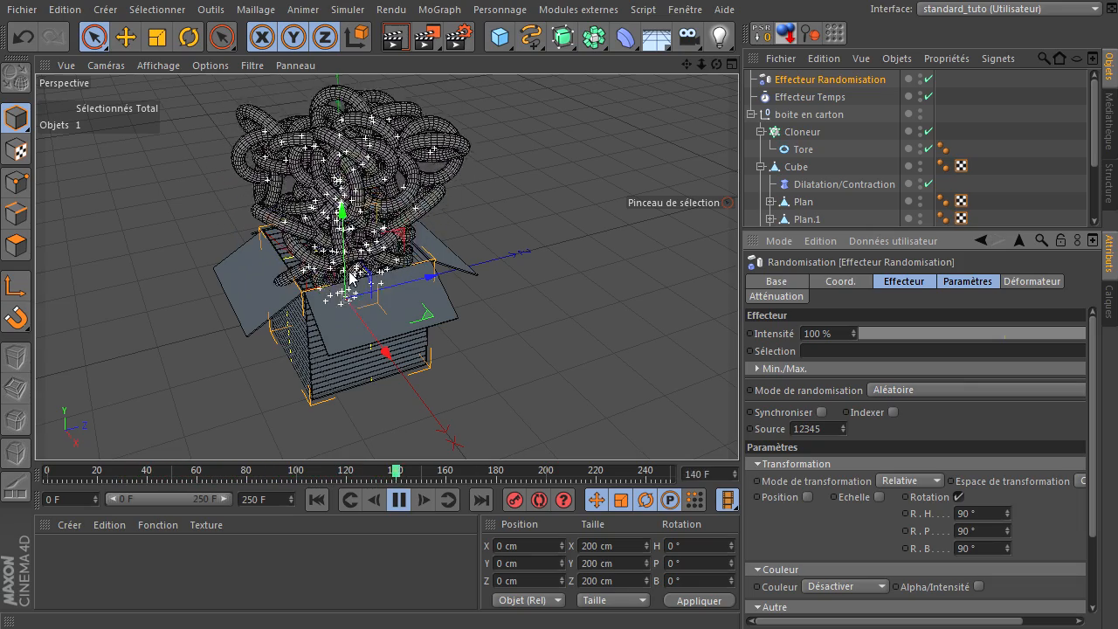
click(398, 498)
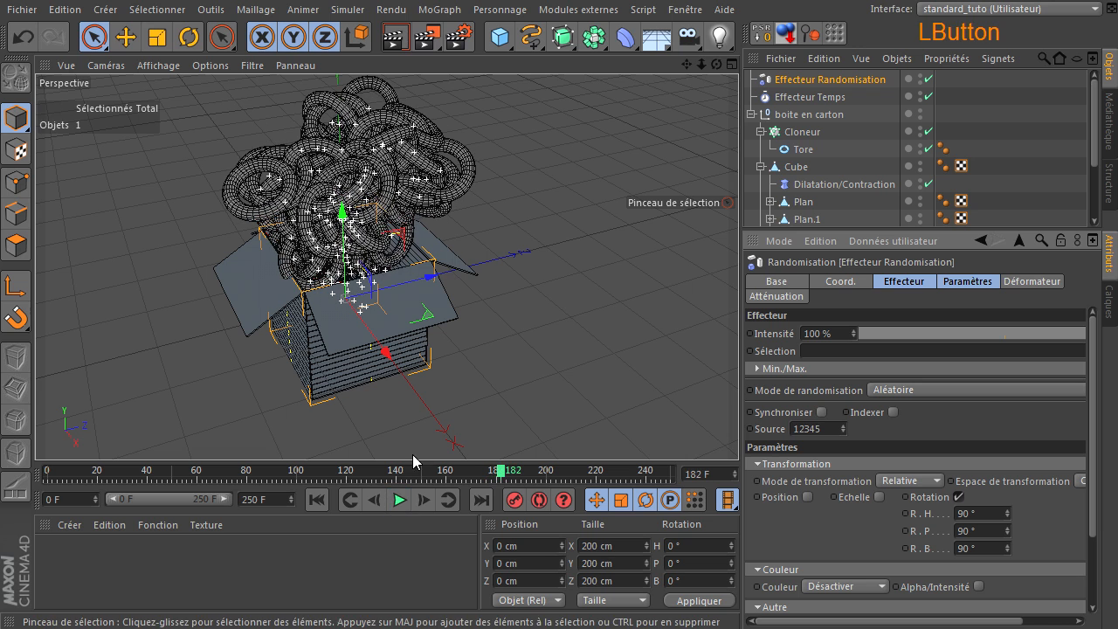
- Move both effectors into the boite en carton hierarchy, placing Effecteur Temps above Effecteur Randomisation
click(844, 95)
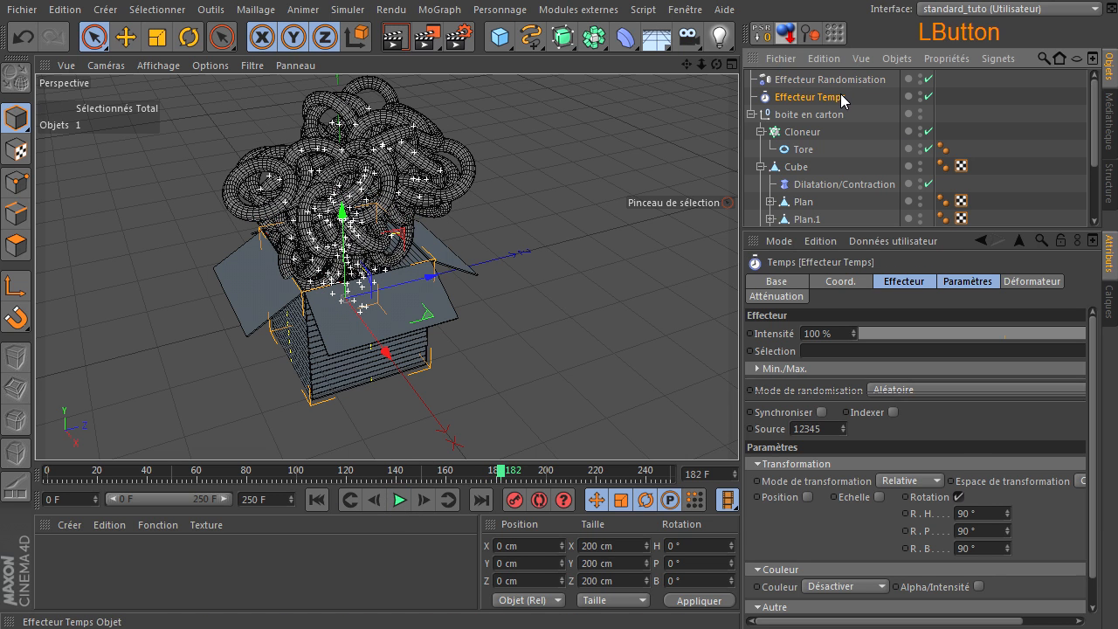
ctrl+click(846, 81)
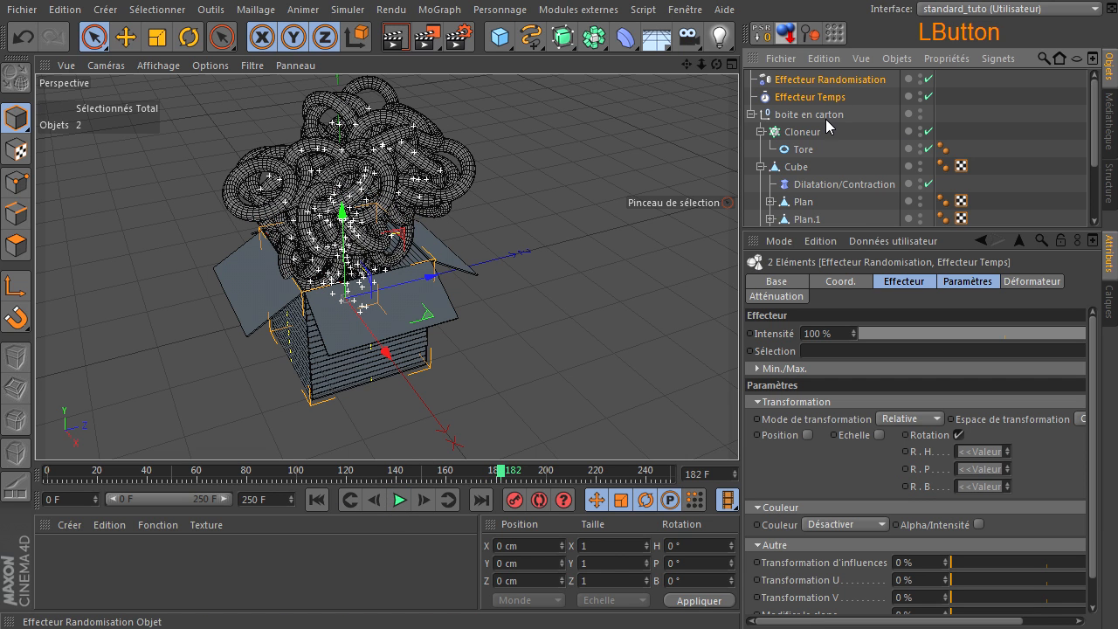
drag(827, 121, 827, 120)
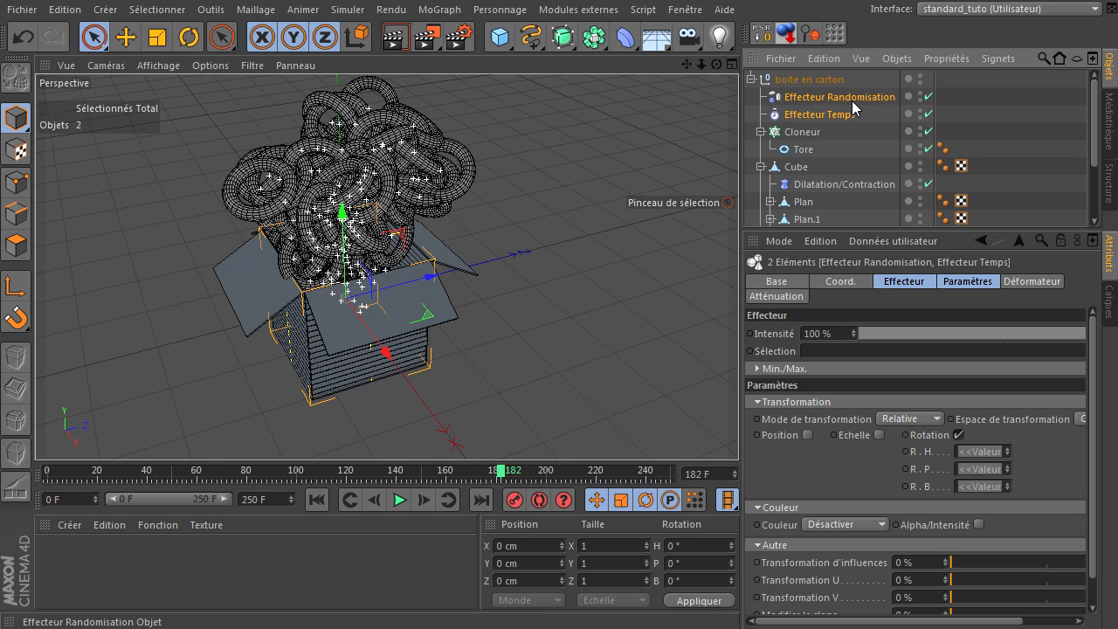
click(854, 100)
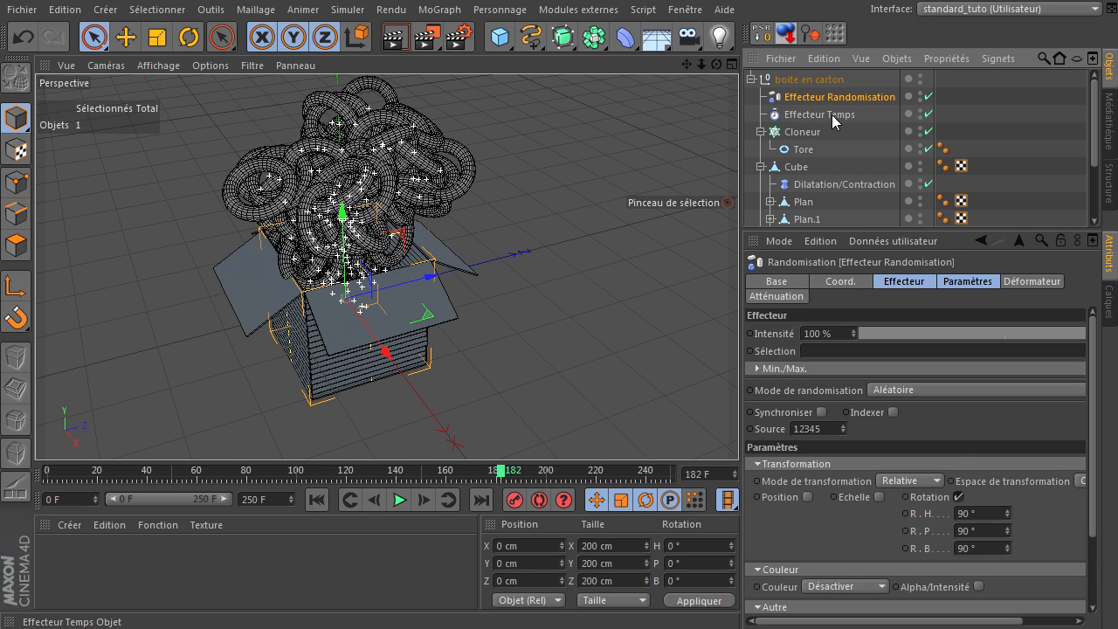
click(822, 112)
drag(822, 109, 829, 96)
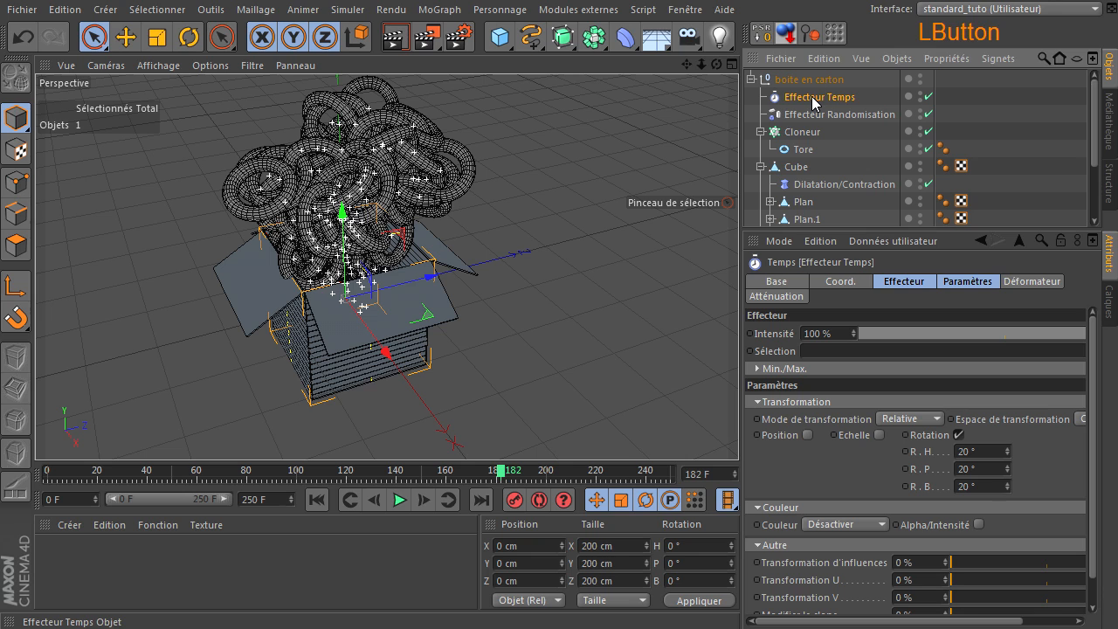
- Rename the Effecteur Temps object as "Les objets tournent"
double_click(814, 100)
text(L)
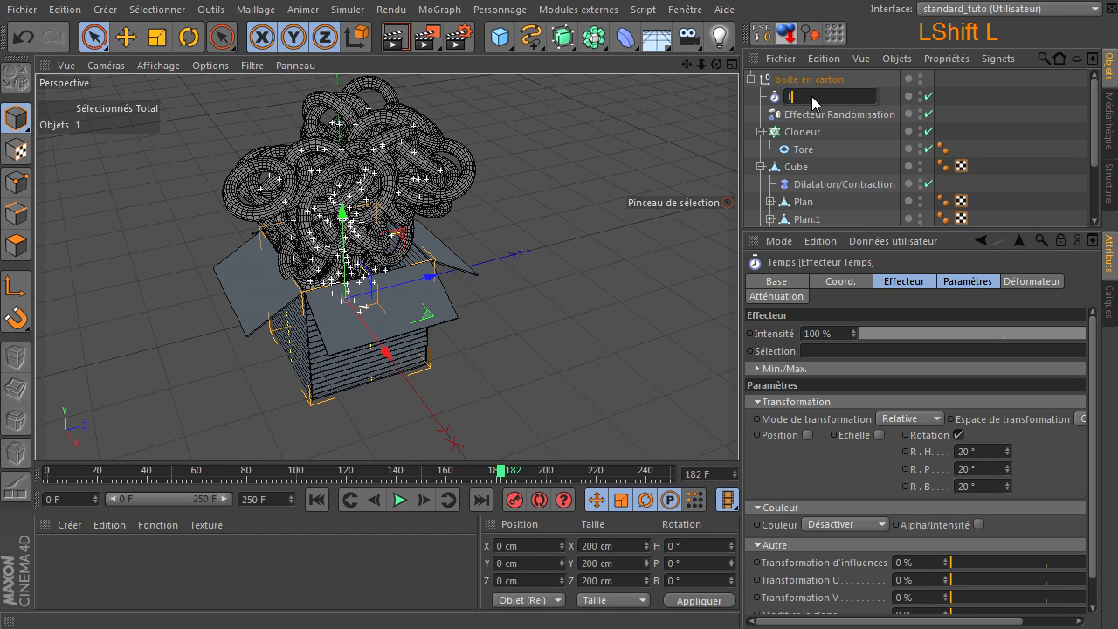
text(es objets)
key(BackSpace)
text(tournent)
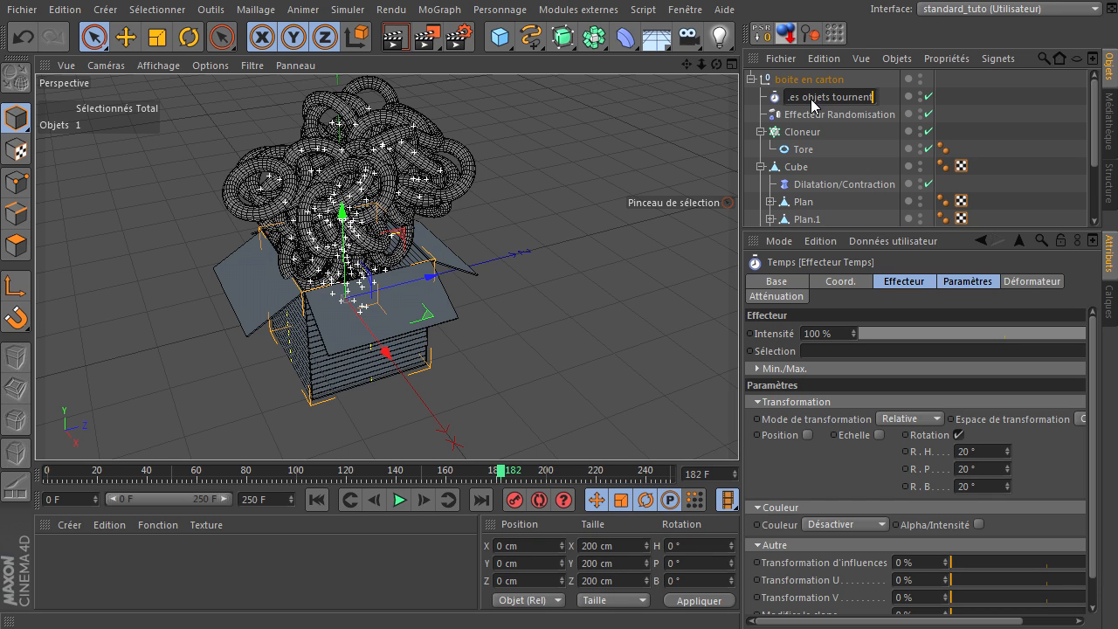
- Rename the Effecteur Randomisation object as "avec du hasard"
click(828, 116)
double_click(826, 117)
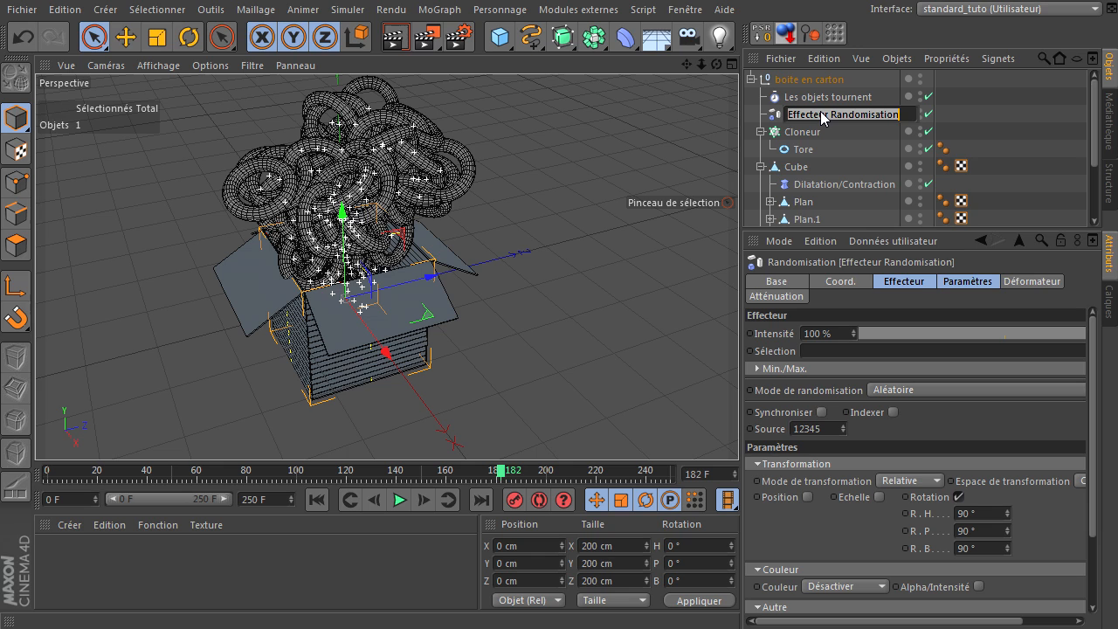
text(avec du hasard)
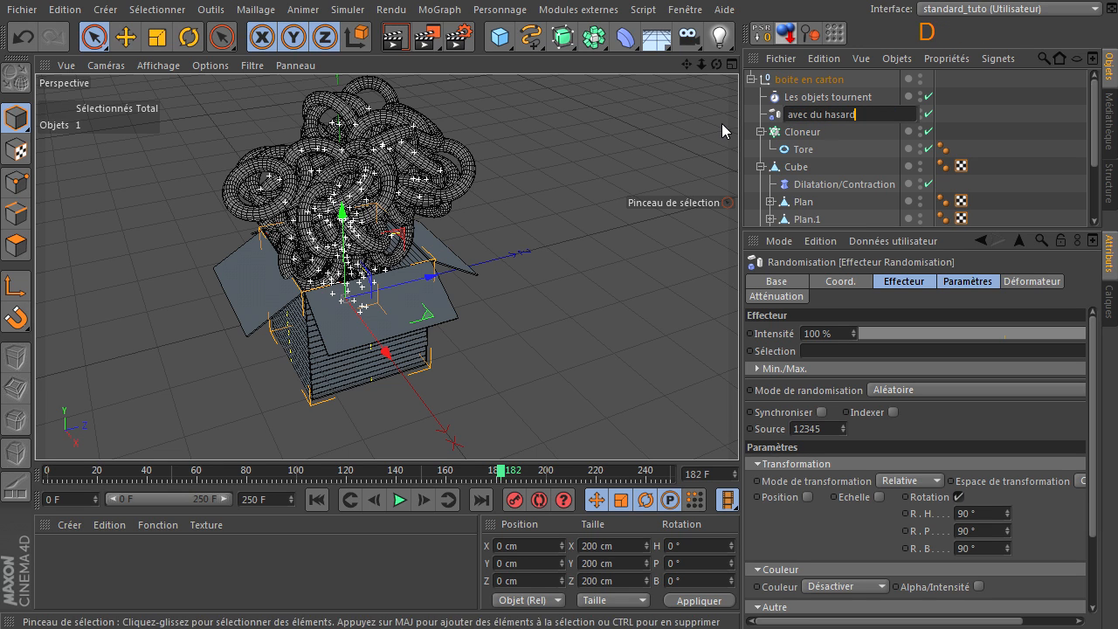
click(808, 142)
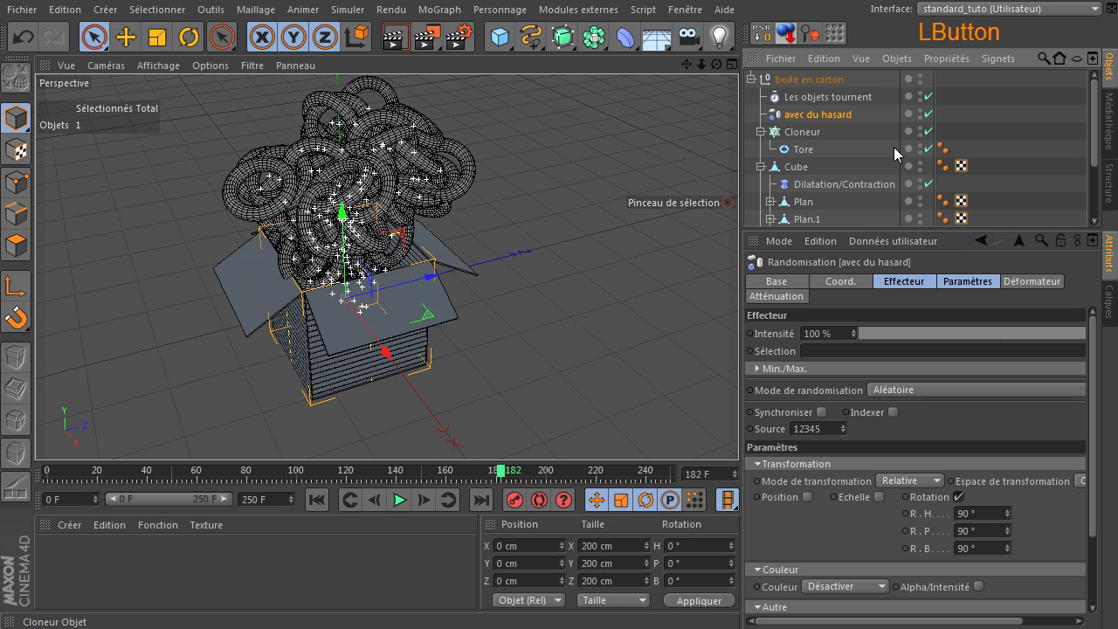
- Return to frame 0 and add a Thinking Particles Géométrie de particules object inside the boite en carton hierarchy
drag(899, 228, 884, 330)
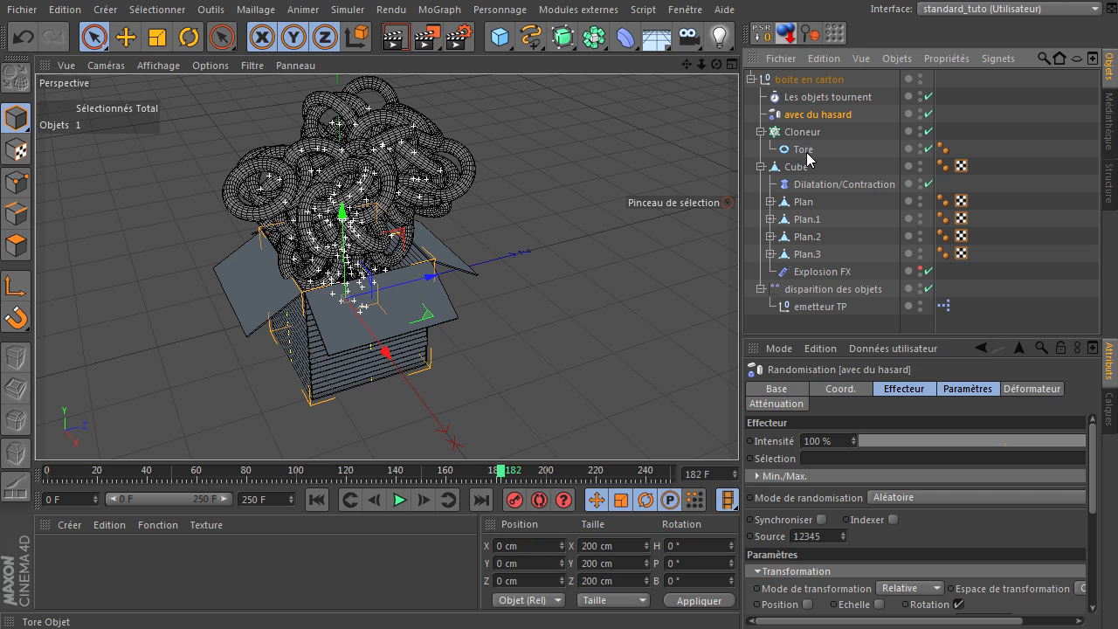
click(317, 500)
click(789, 326)
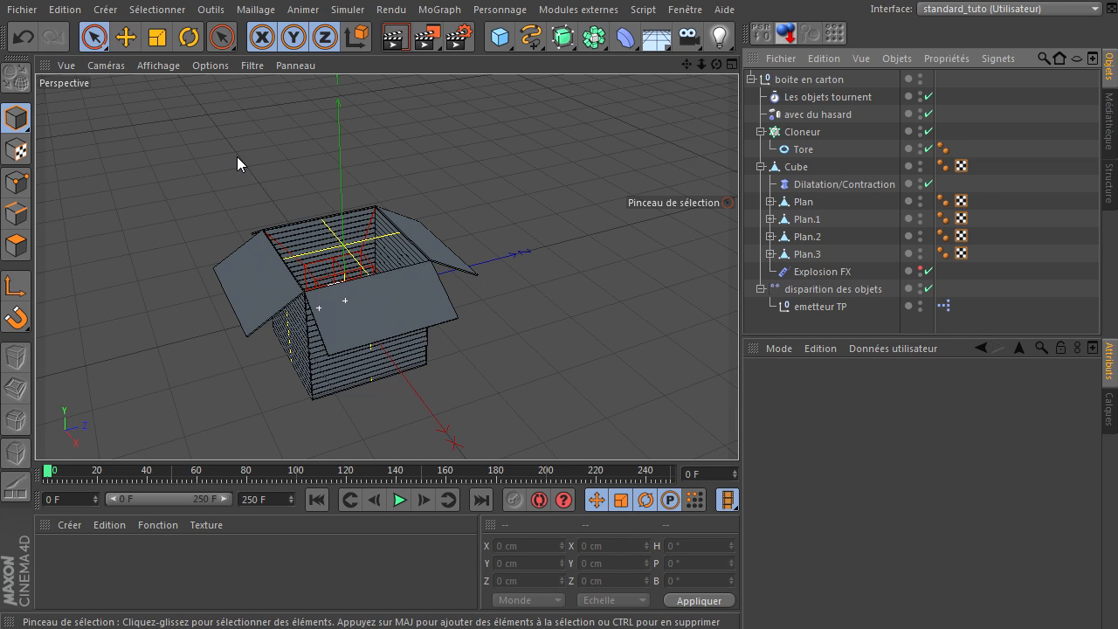
click(347, 10)
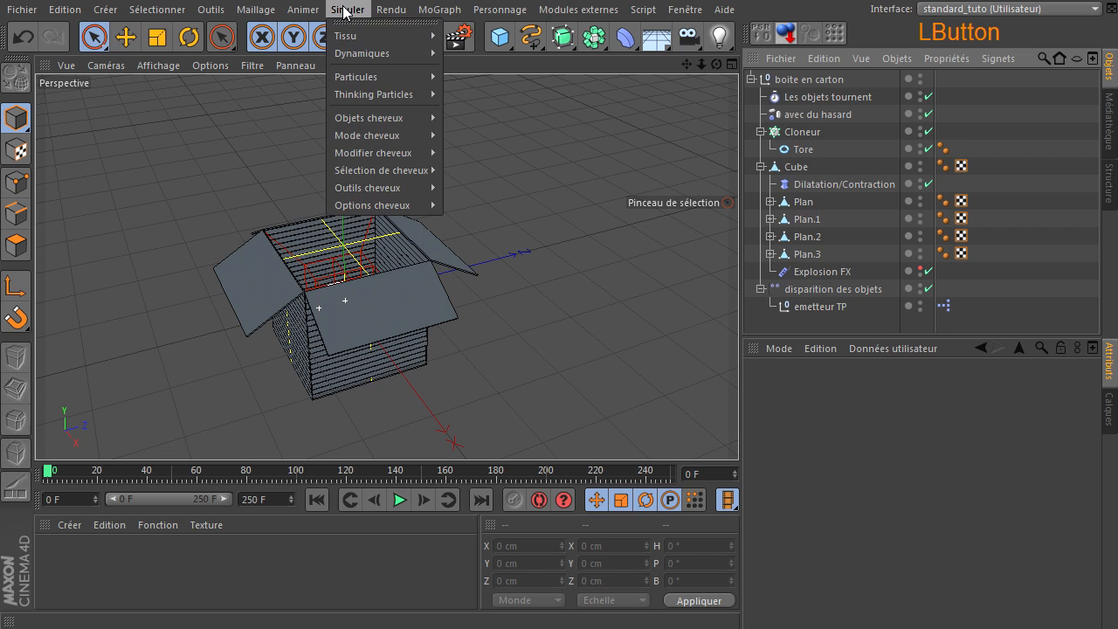
mouse_move(384, 95)
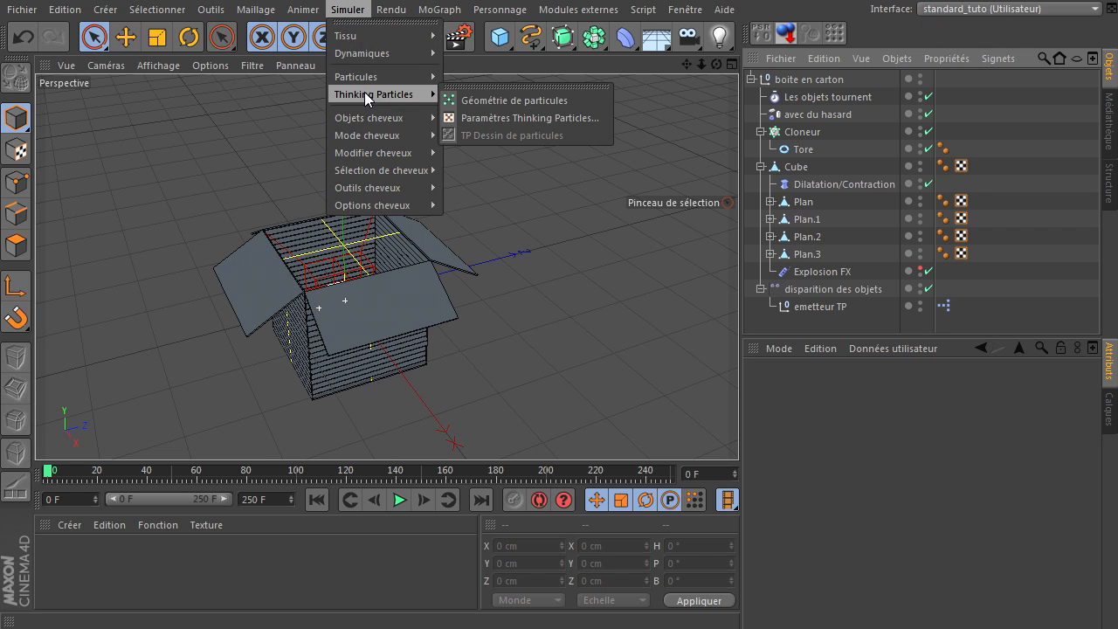
click(519, 100)
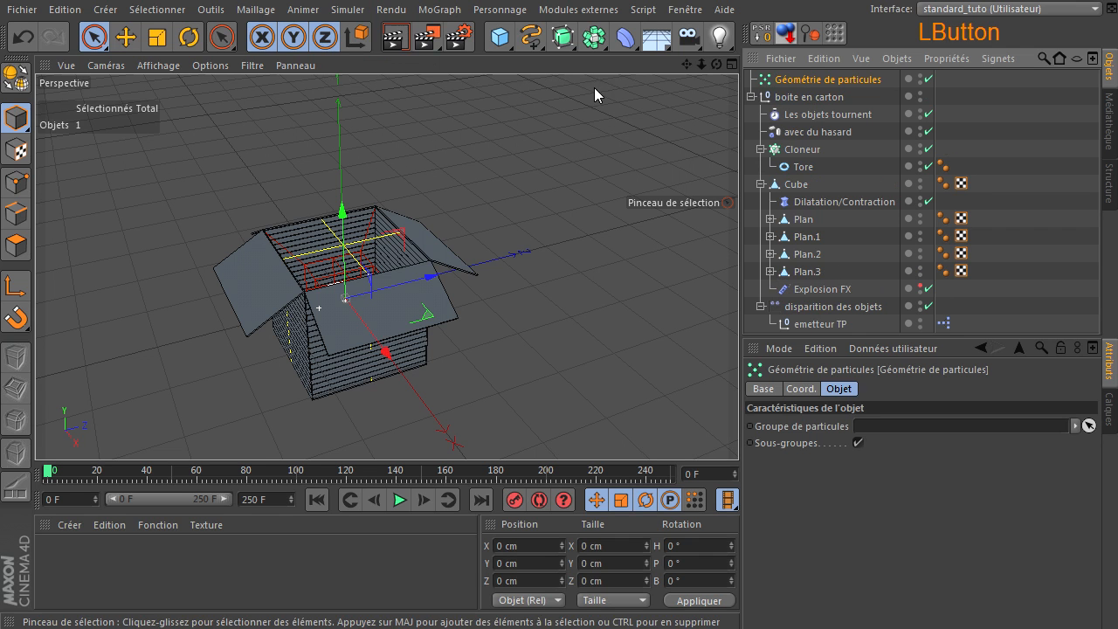
click(826, 79)
drag(828, 104, 830, 103)
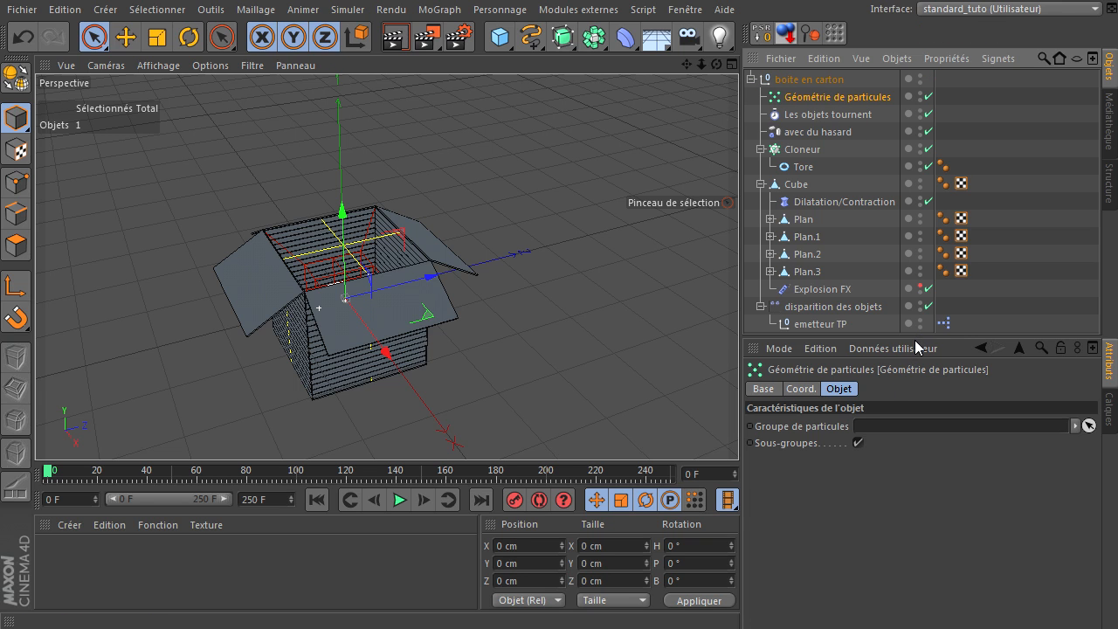
- Unfold all sub-levels of the Cube and enlarge the object list to show the whole boite en carton hierarchy
drag(919, 343, 925, 403)
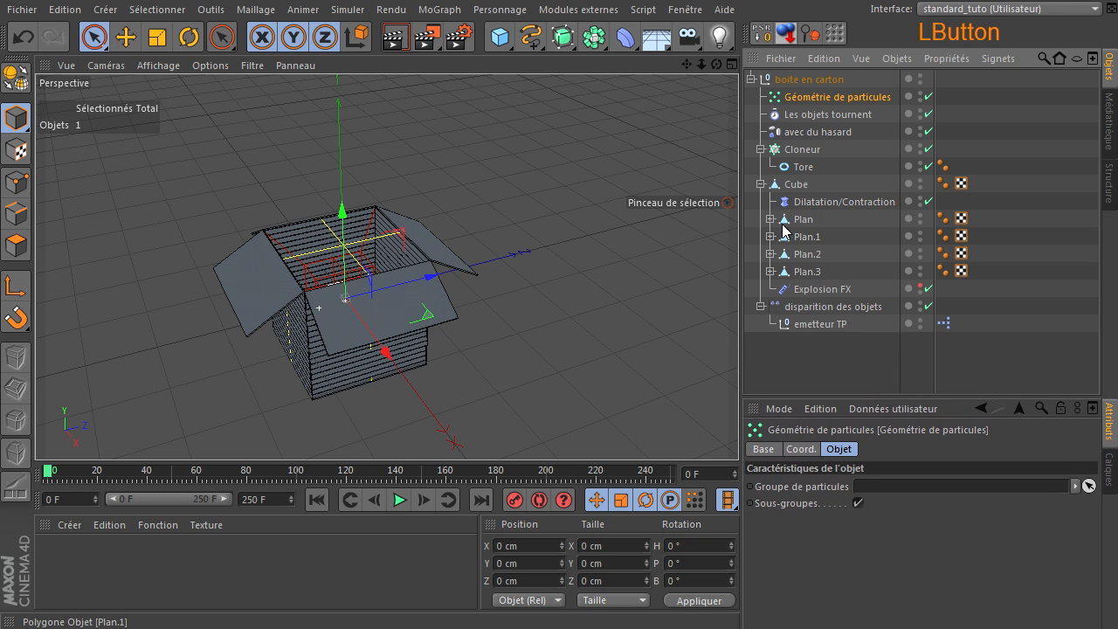
click(761, 184)
ctrl+click(761, 184)
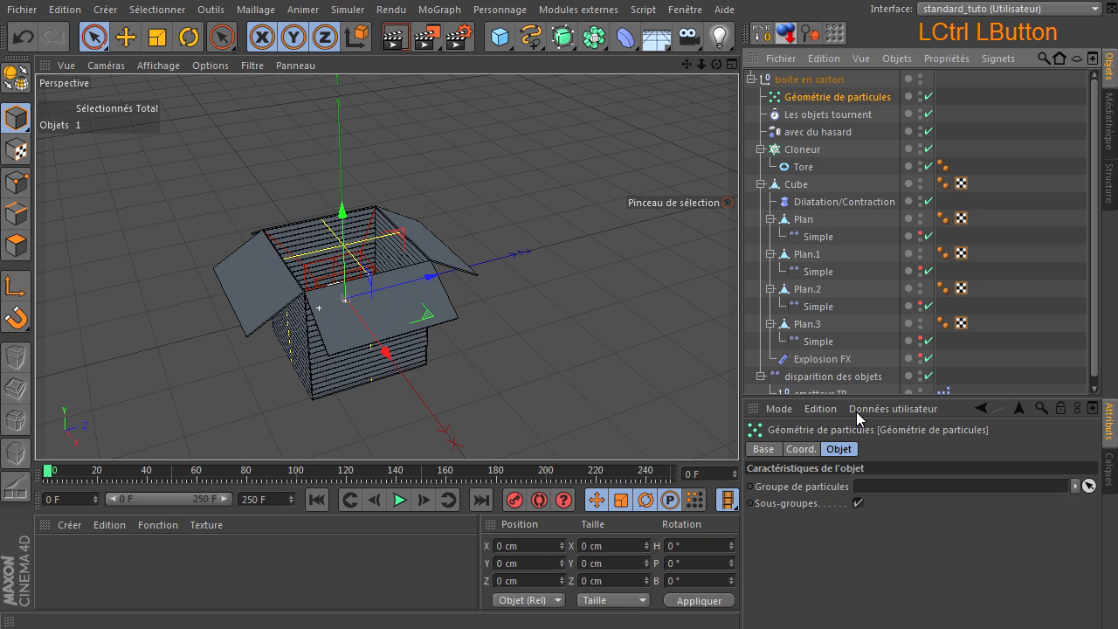
drag(867, 396, 882, 420)
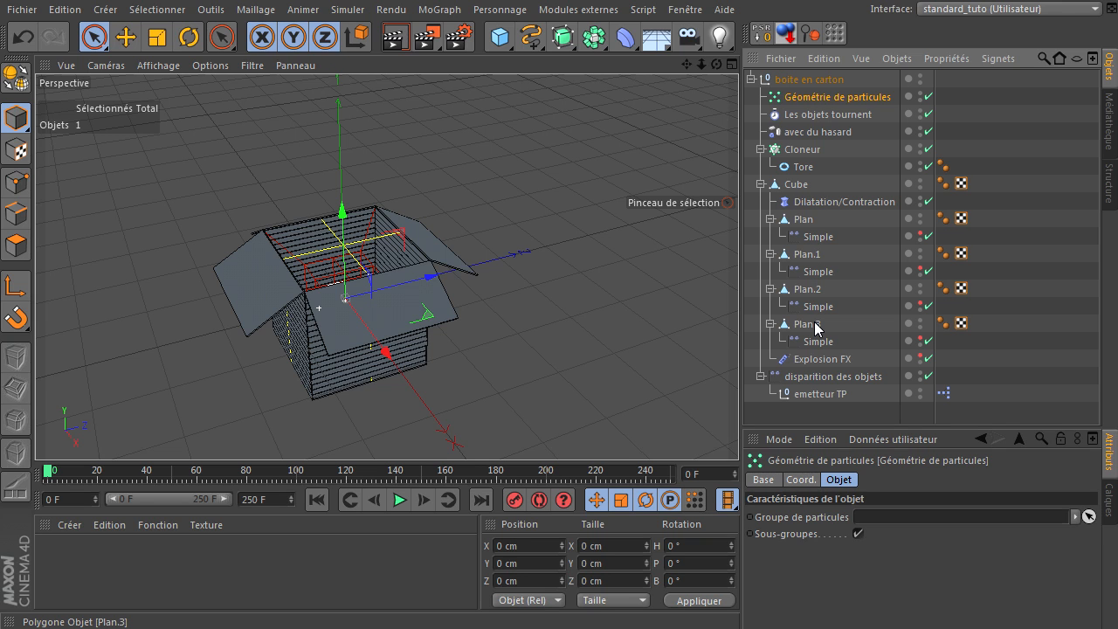
- Review the attributes of Dilatation/Contraction, Explosion FX, disparition des objets, emetteur TP, boite en carton and Cloneur
click(824, 202)
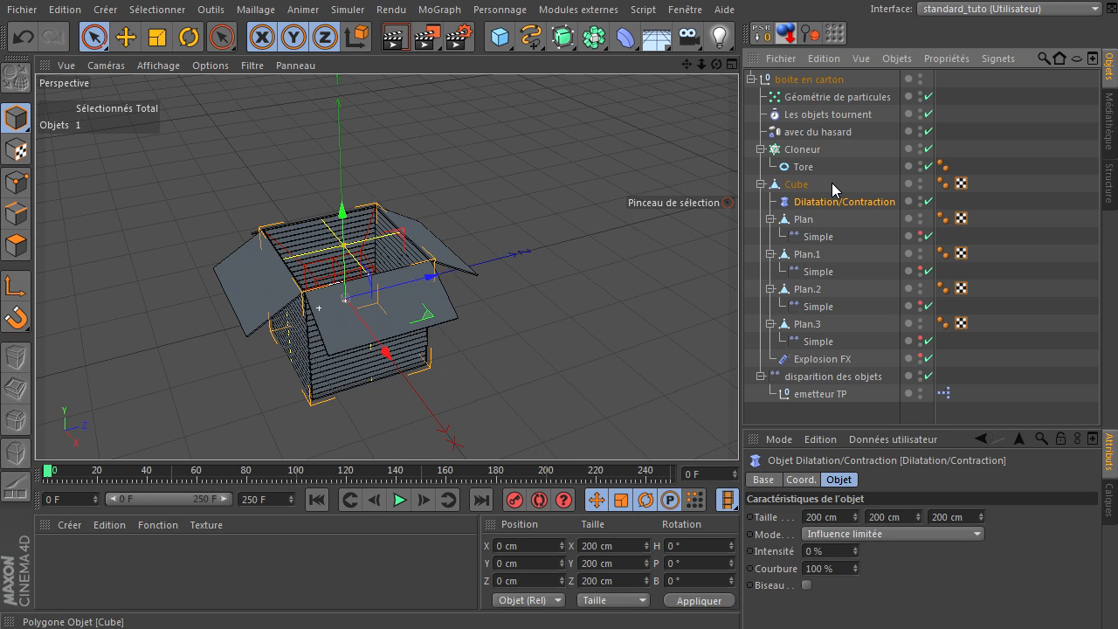
click(805, 359)
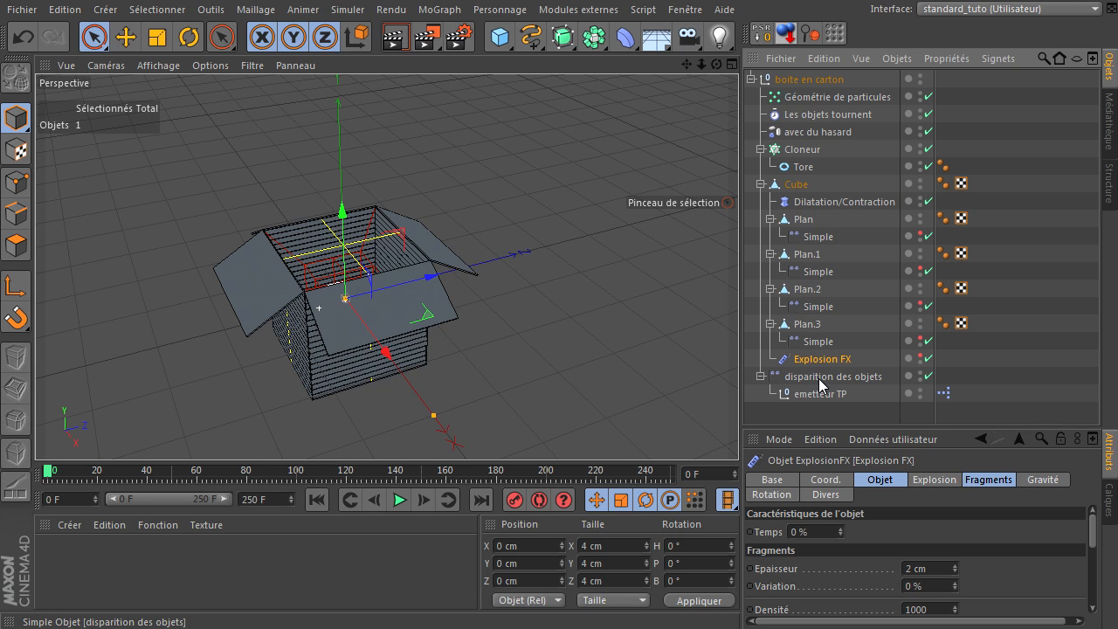
click(819, 377)
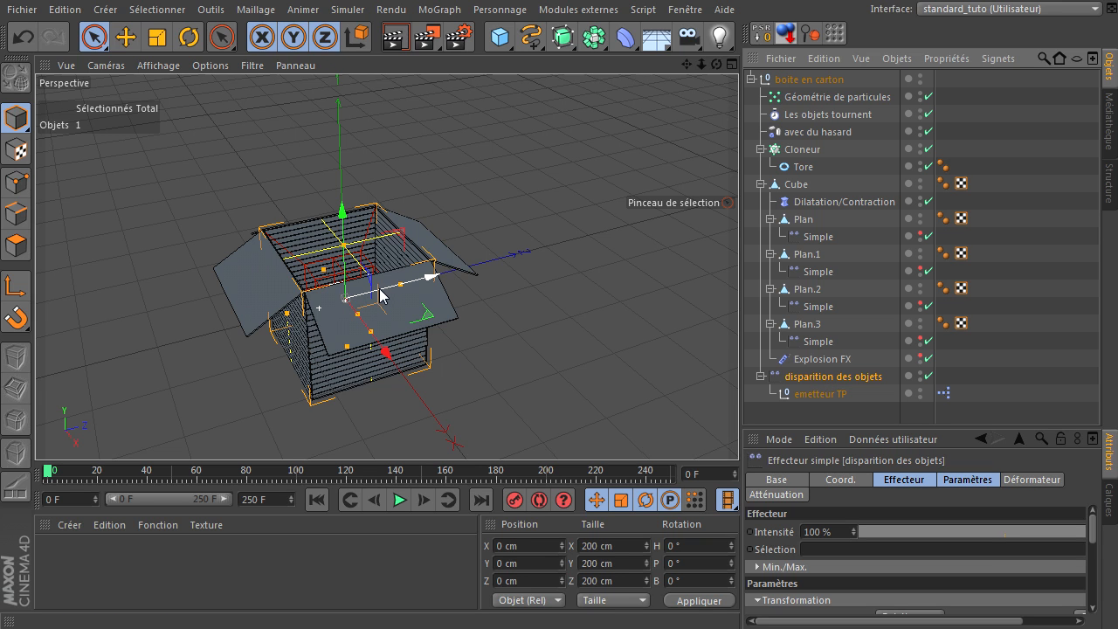
click(810, 392)
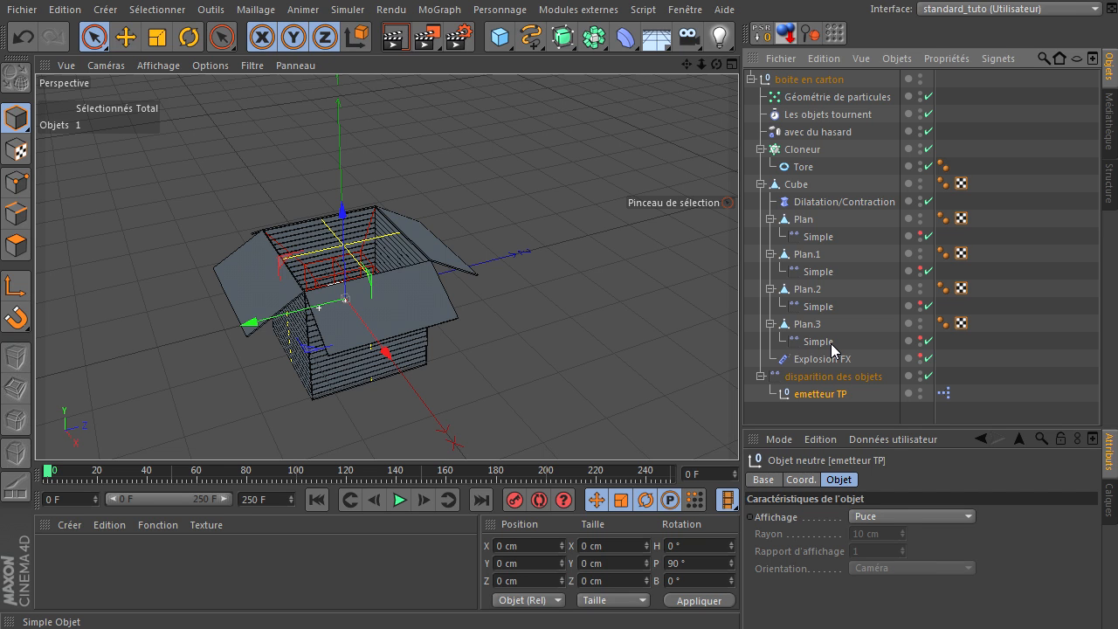
click(821, 80)
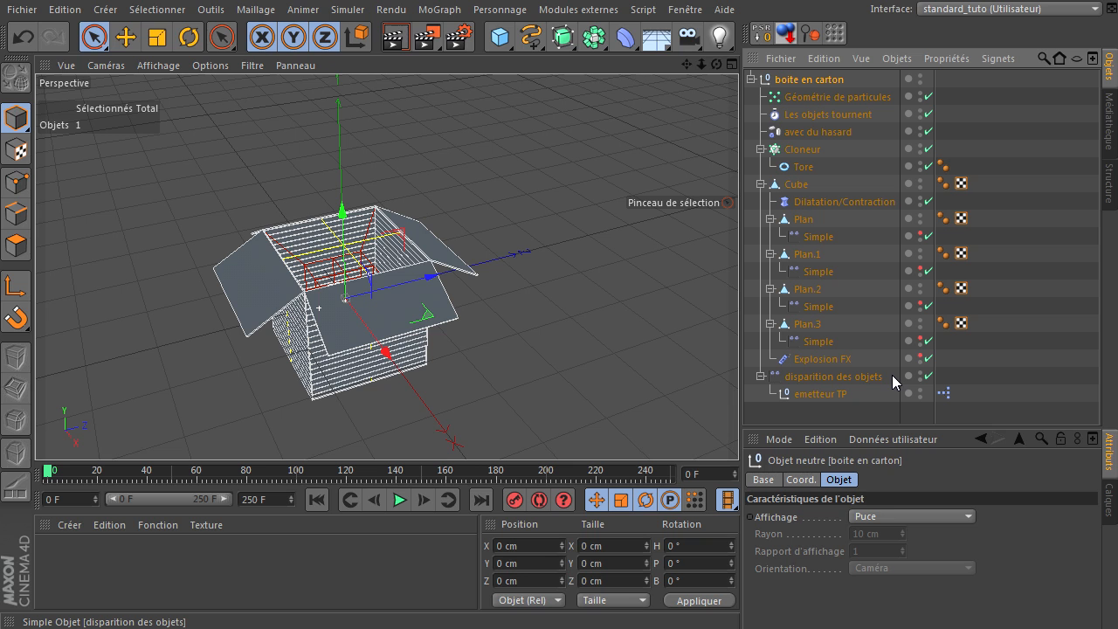
click(796, 154)
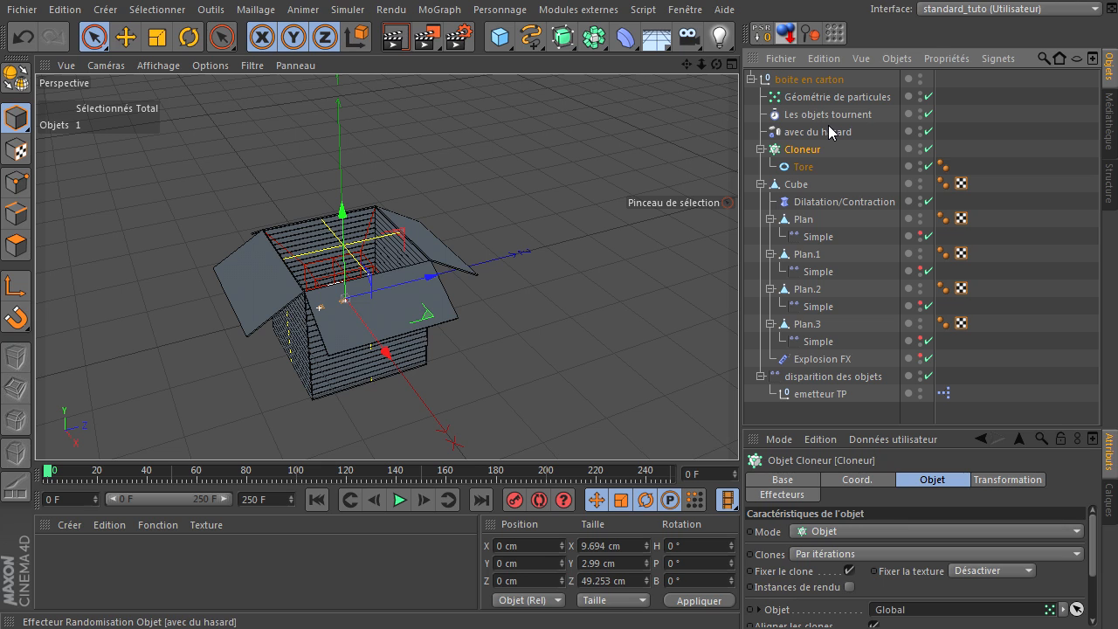
- Hide the Les objets tournent, avec du hasard and disparition des objets effectors in the viewport and clear the selection
click(920, 112)
click(921, 130)
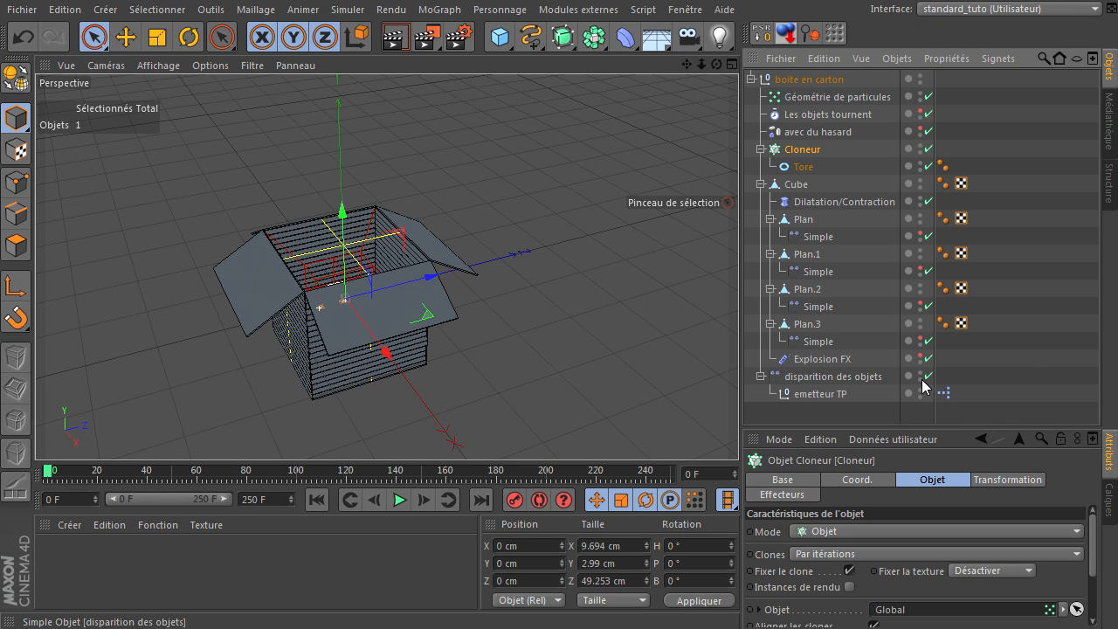
click(920, 374)
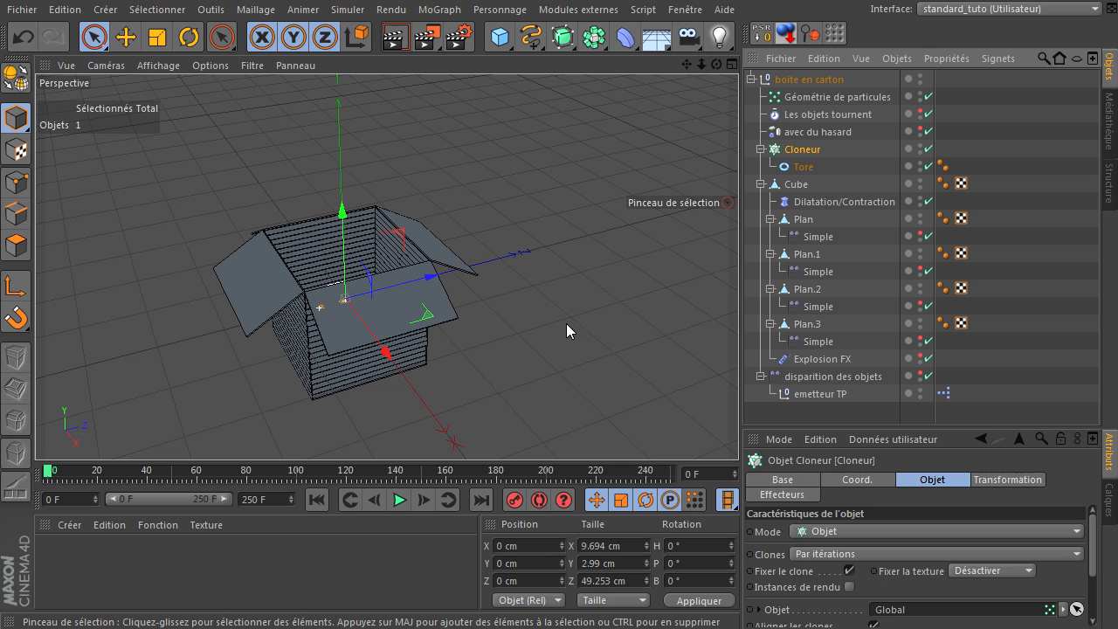
click(290, 274)
- Set the P Orage node's emitter Type to Rectangle in the emetteur TP's XPresso expression, then close the XPresso editor
drag(716, 64, 720, 66)
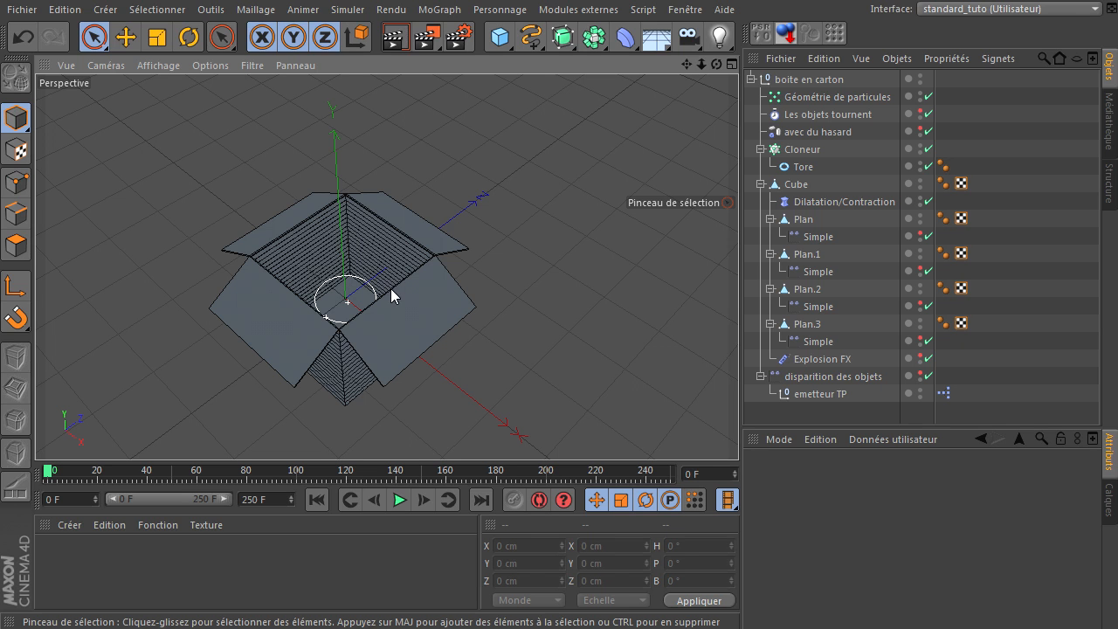
double_click(943, 395)
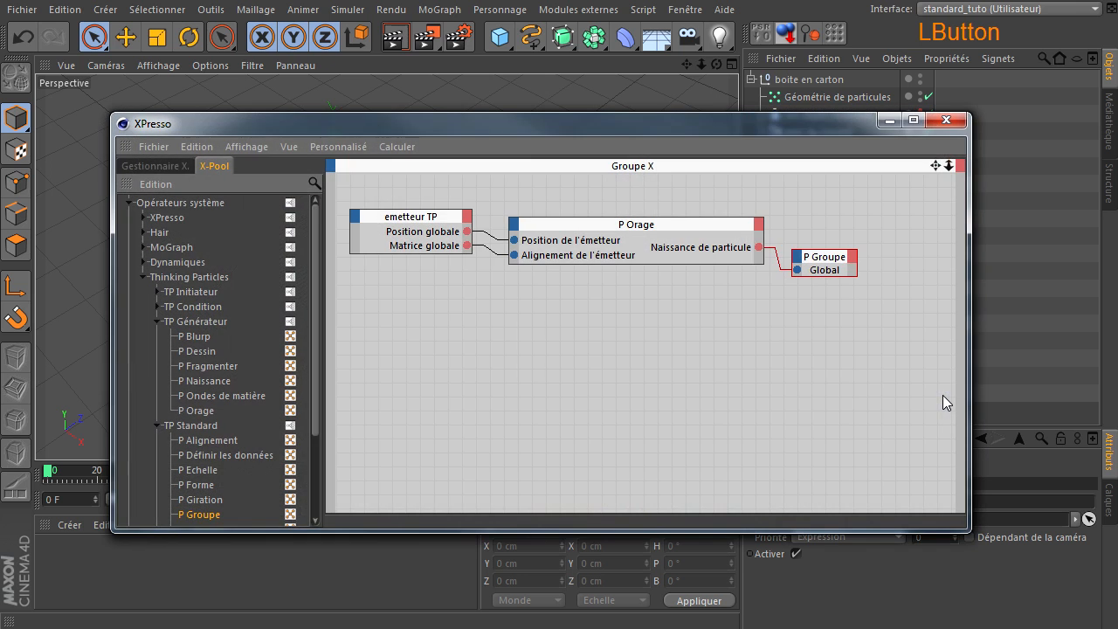
click(624, 225)
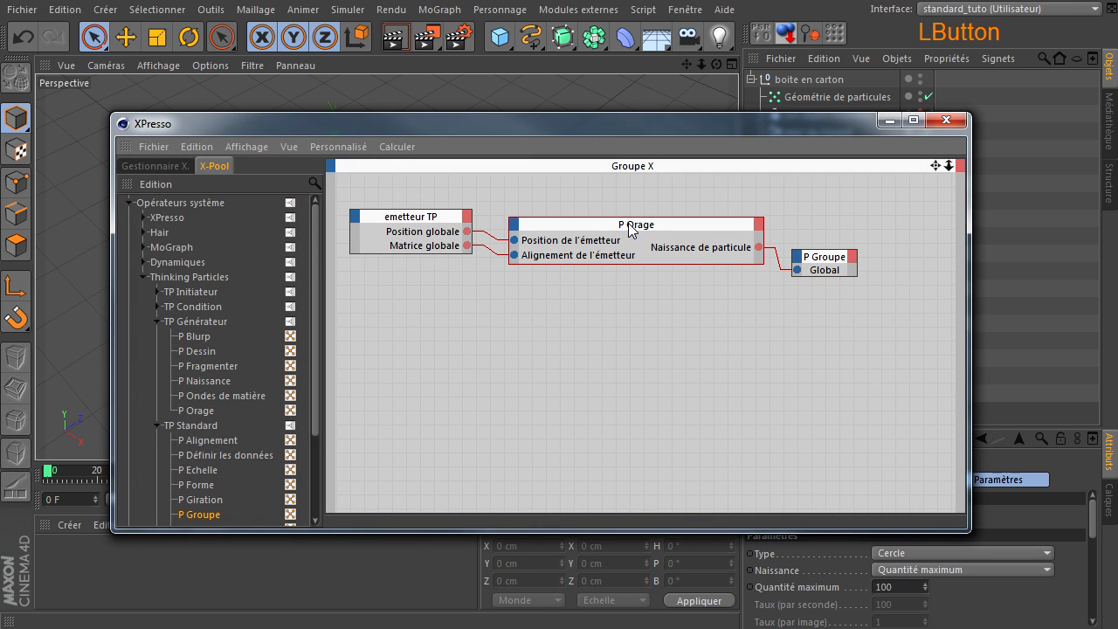
drag(783, 125, 499, 68)
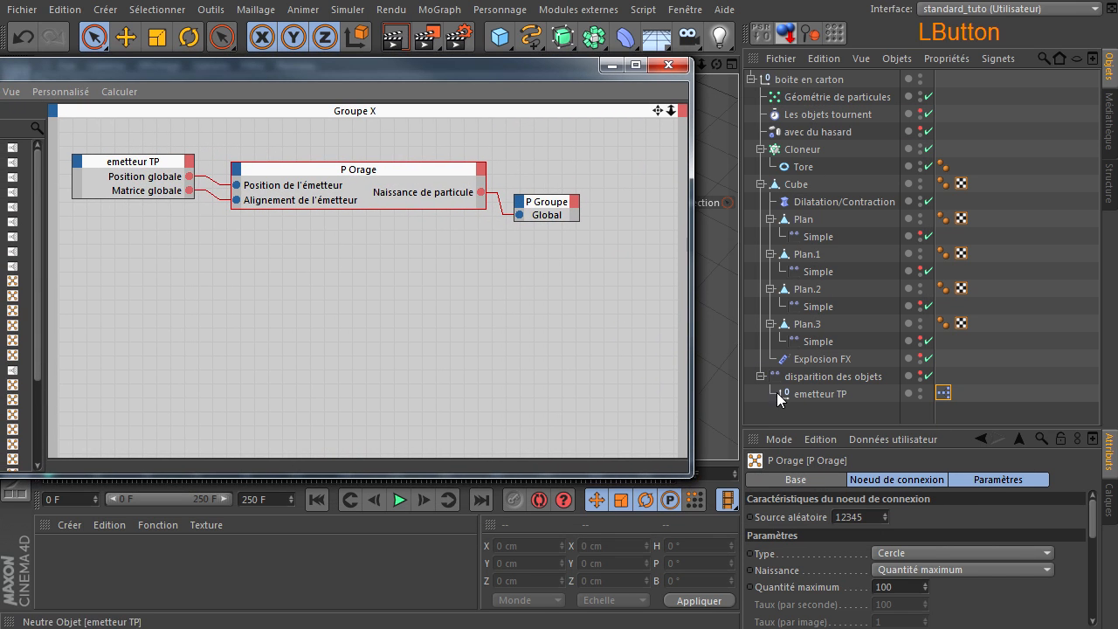
drag(800, 428, 817, 240)
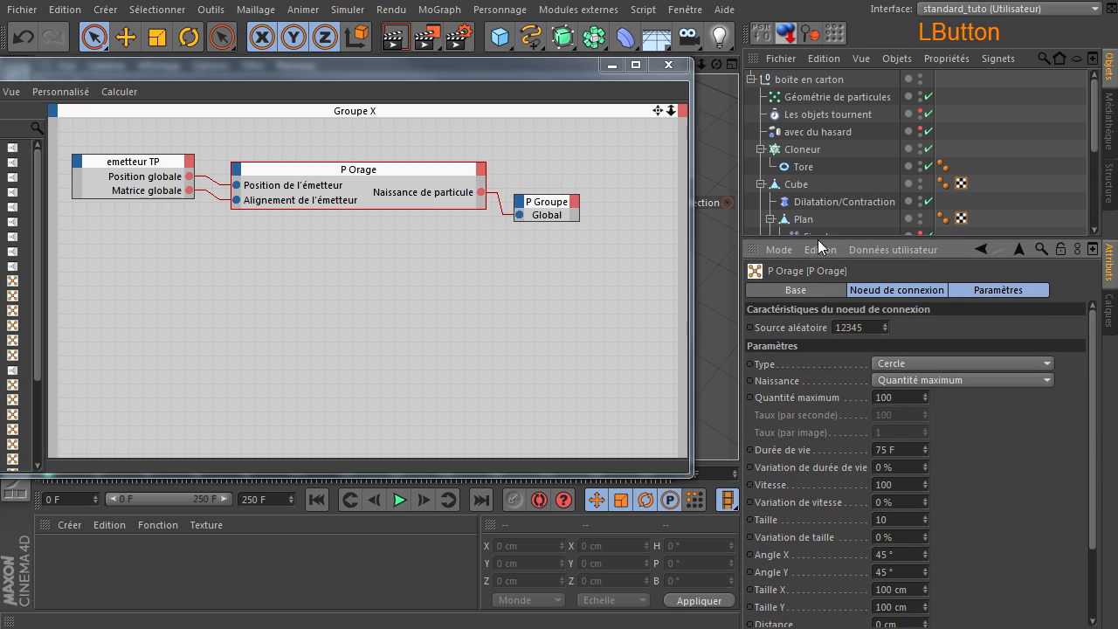
click(899, 359)
click(896, 377)
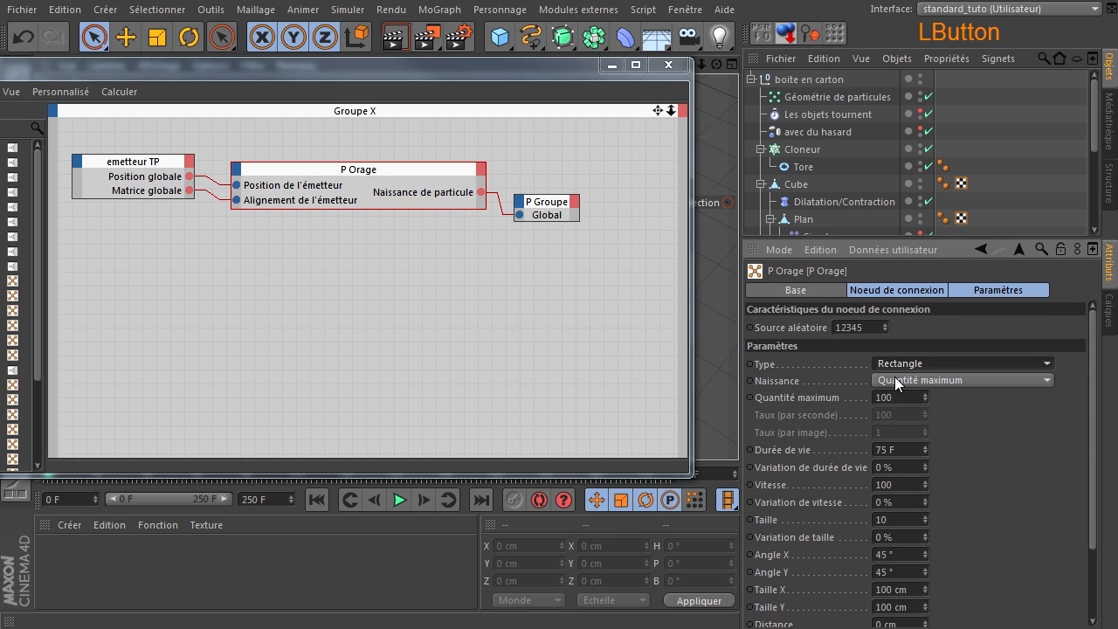
click(672, 66)
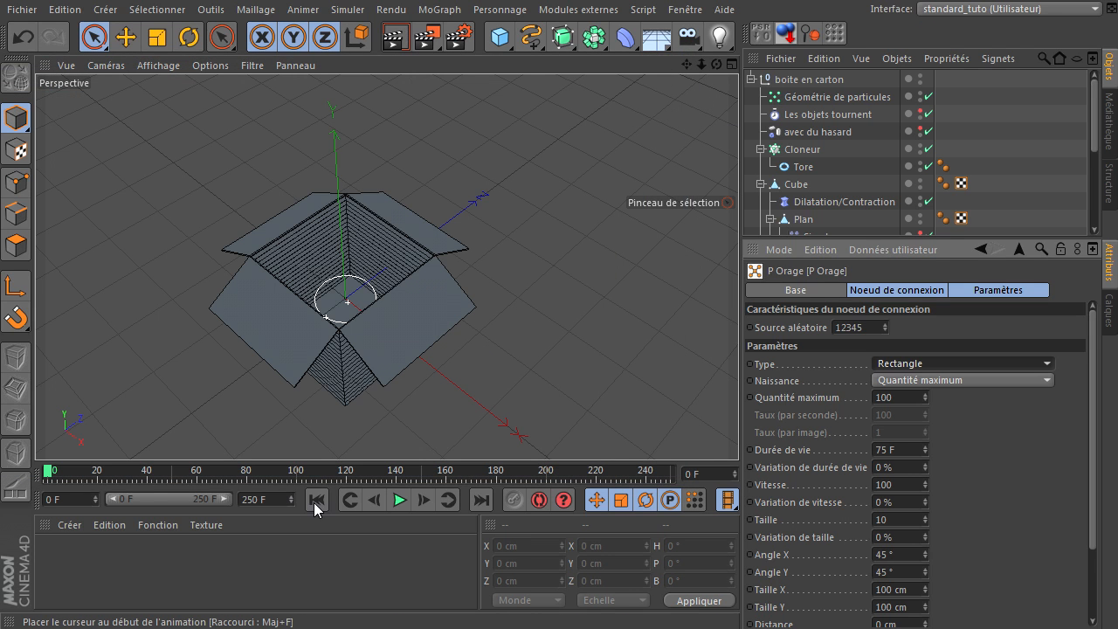
- Briefly play the animation to check the particle emission inside the box, then return to frame 0
click(399, 499)
click(399, 500)
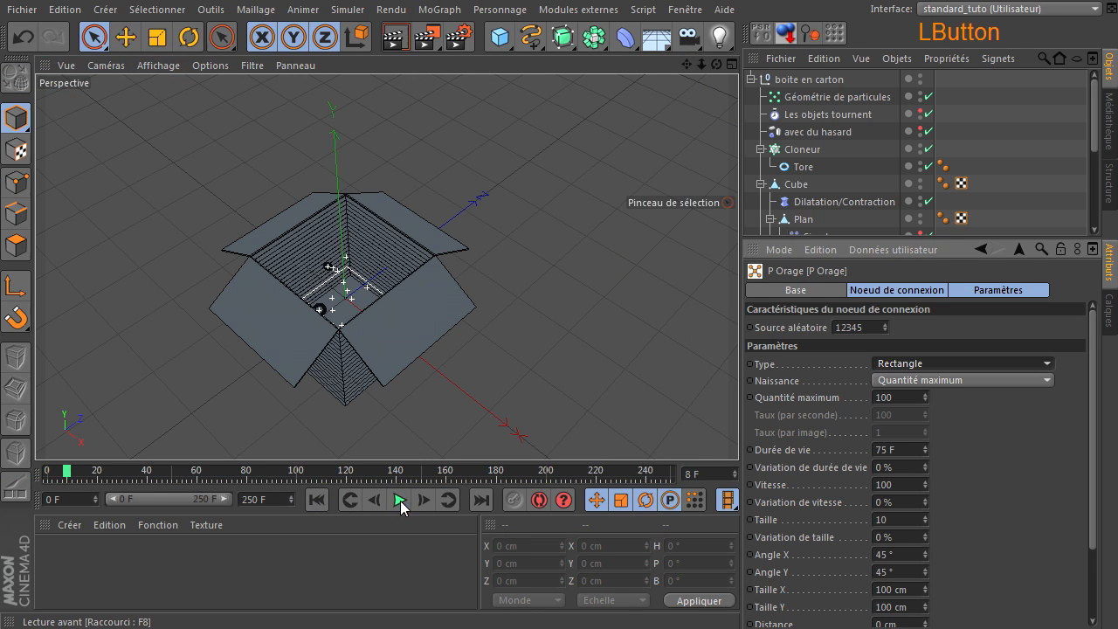
click(317, 500)
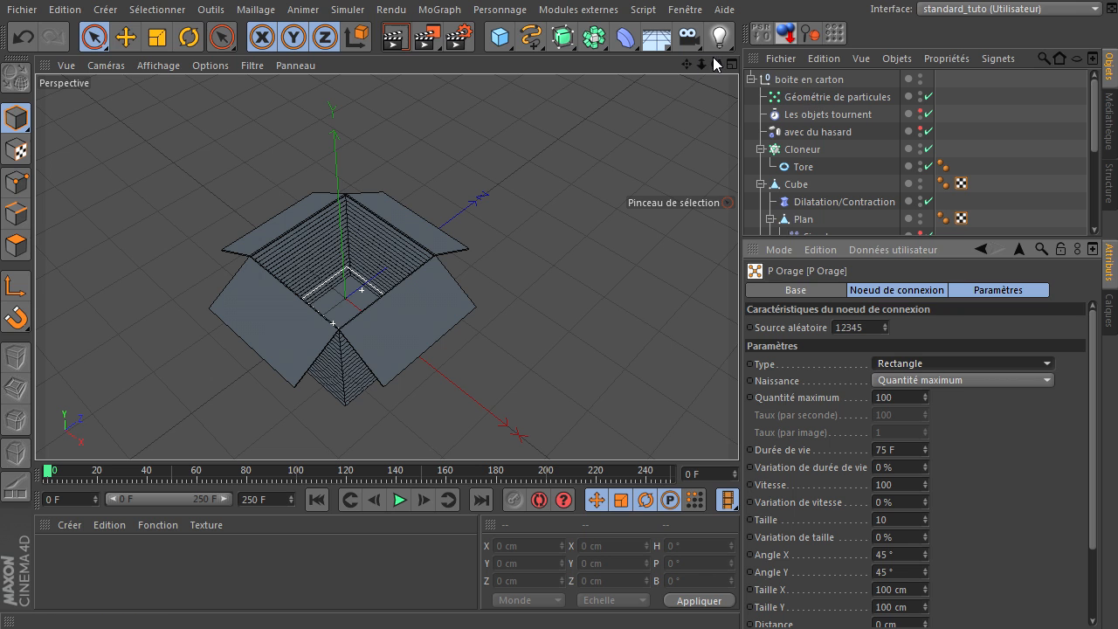
- Select the boite en carton null and show its attributes
drag(739, 429, 718, 64)
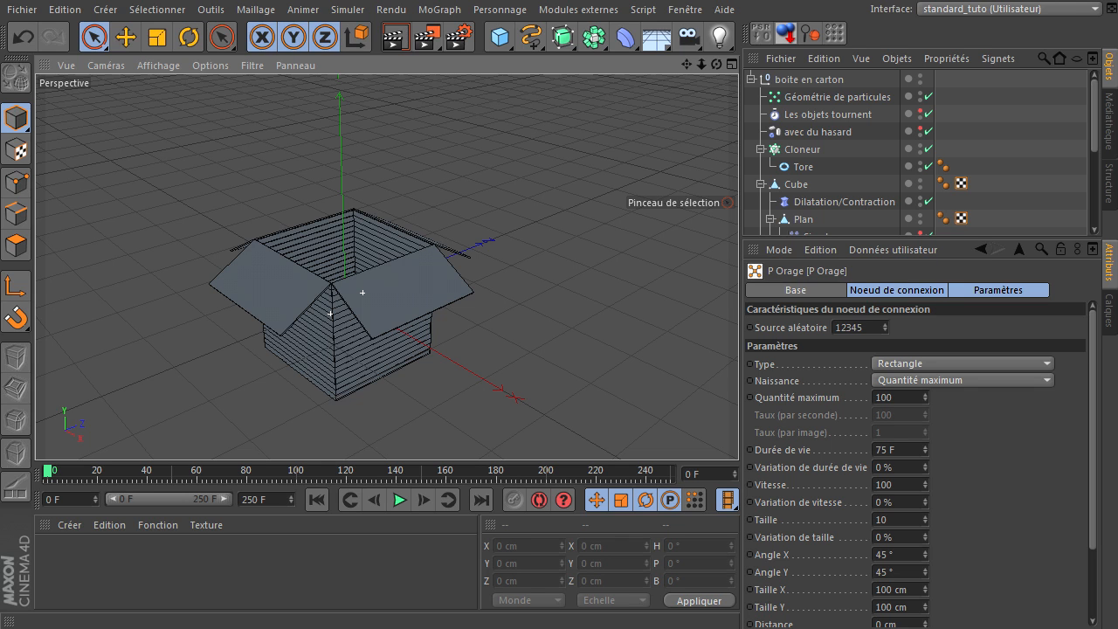
click(363, 293)
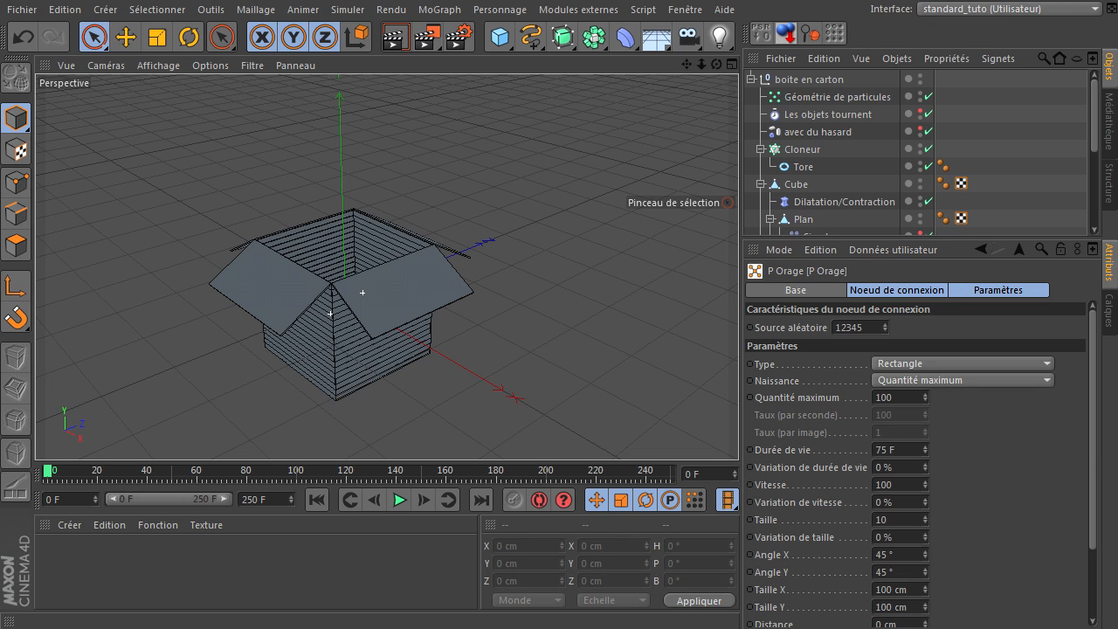
click(1003, 479)
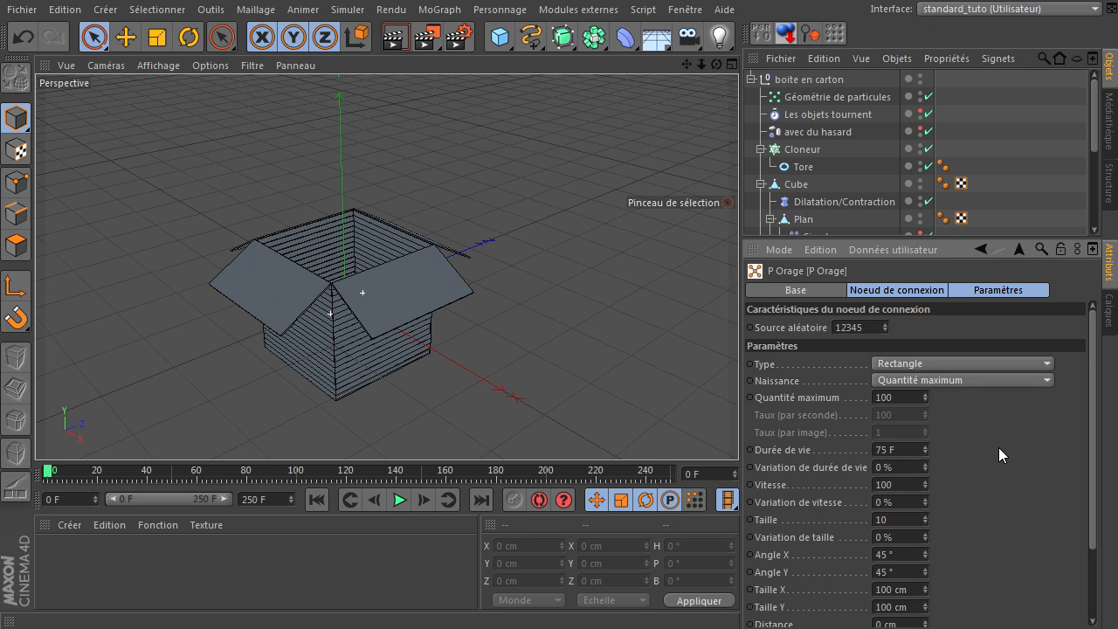
click(805, 82)
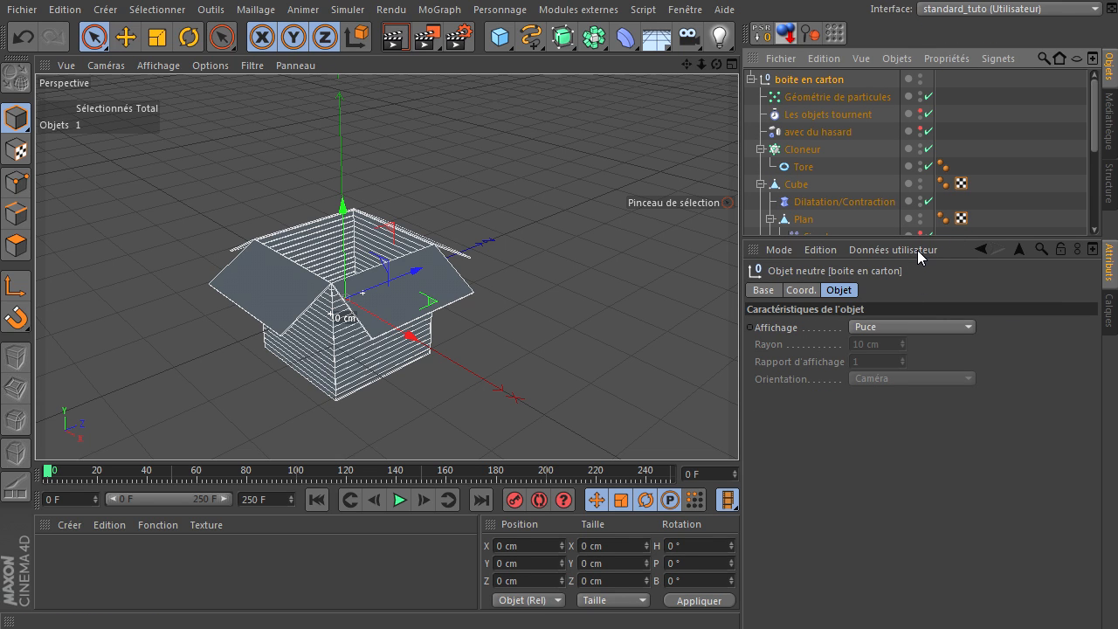
- Open the user data manager for the boite en carton null and add a top-level group named Reglage
click(893, 250)
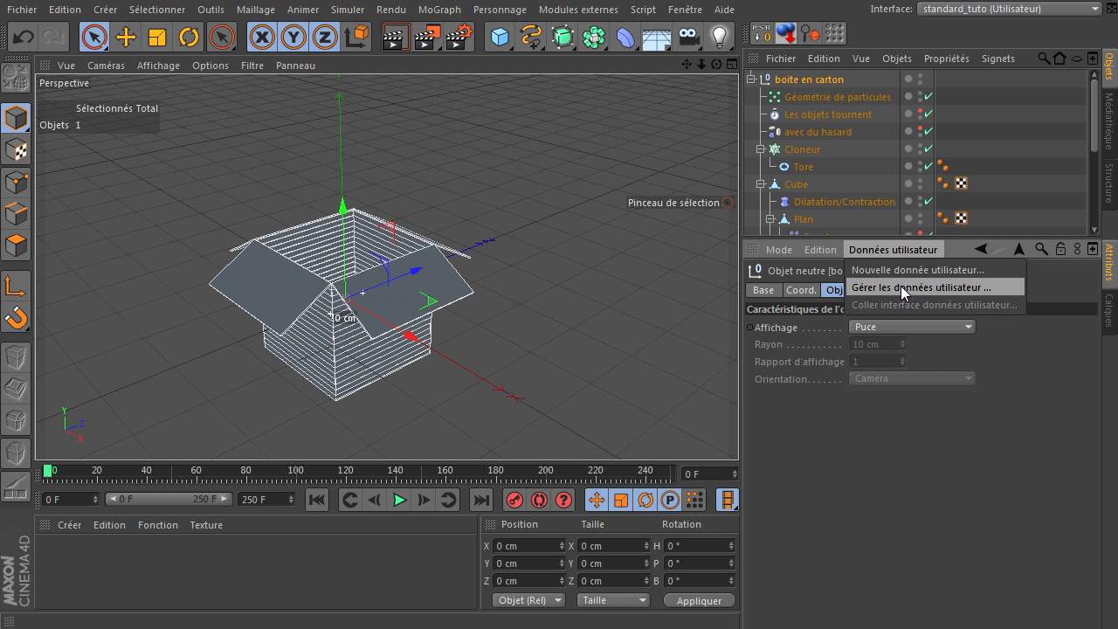
click(901, 286)
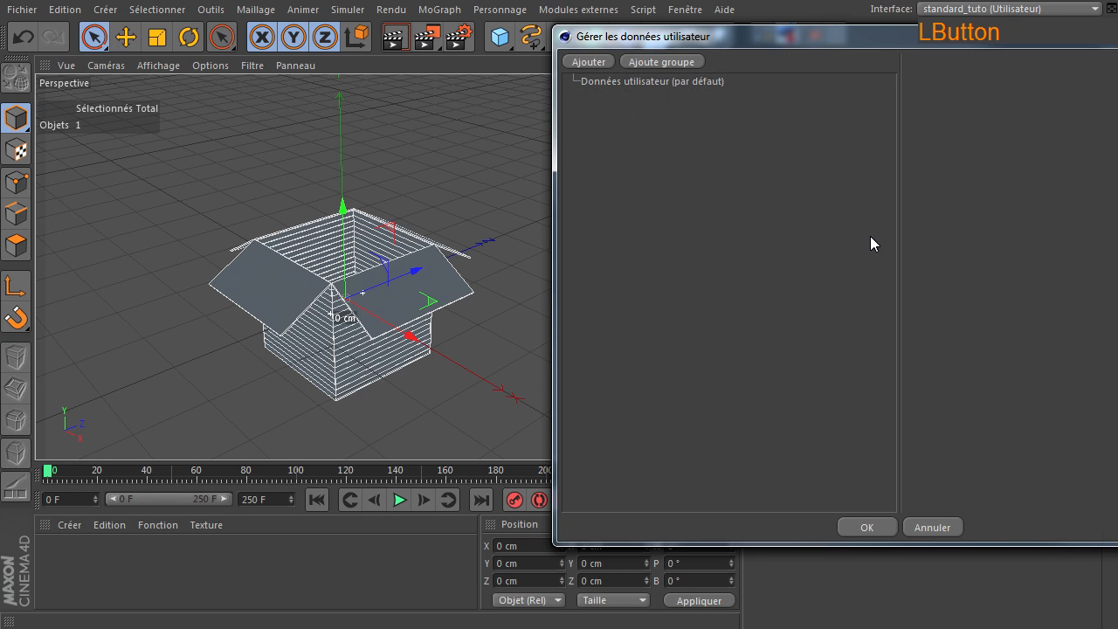
drag(838, 46, 337, 81)
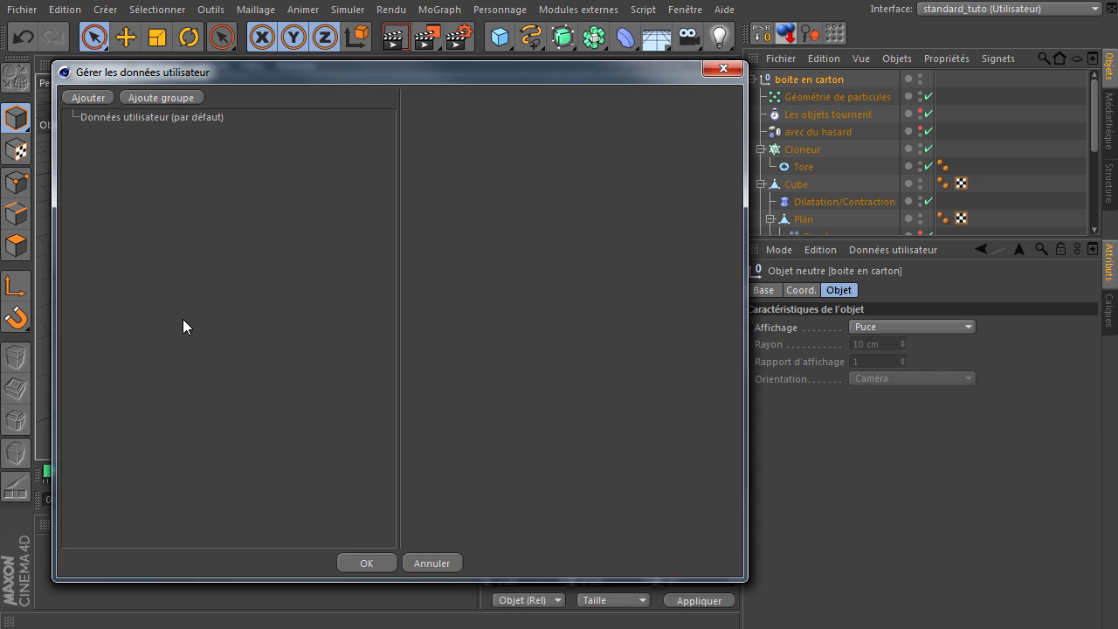
click(164, 97)
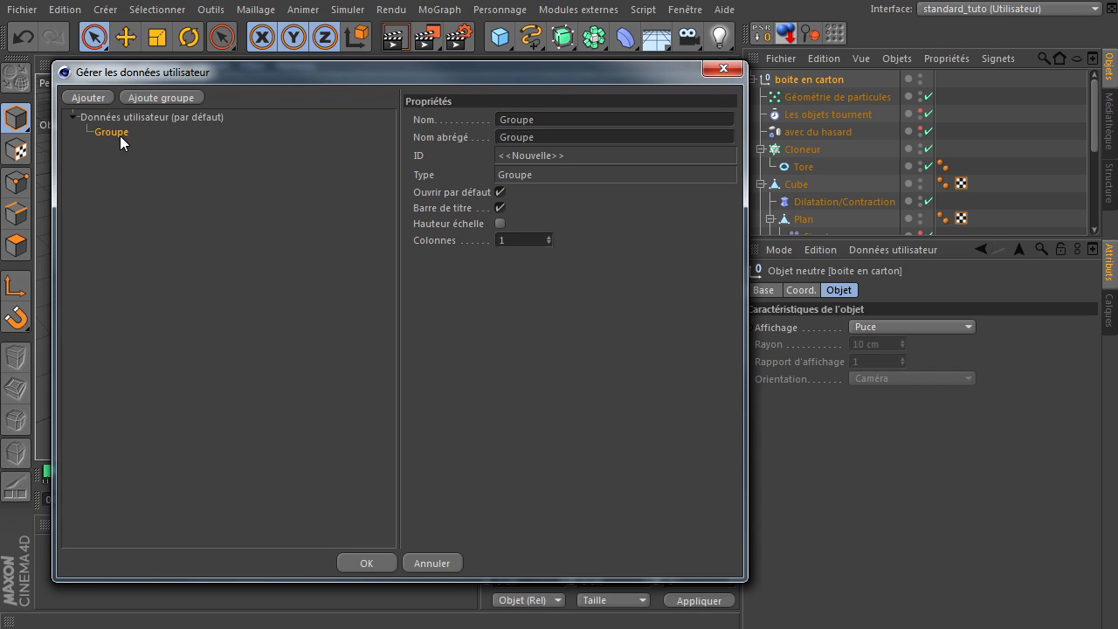
drag(115, 136, 111, 232)
double_click(552, 119)
text(Reglage)
click(547, 362)
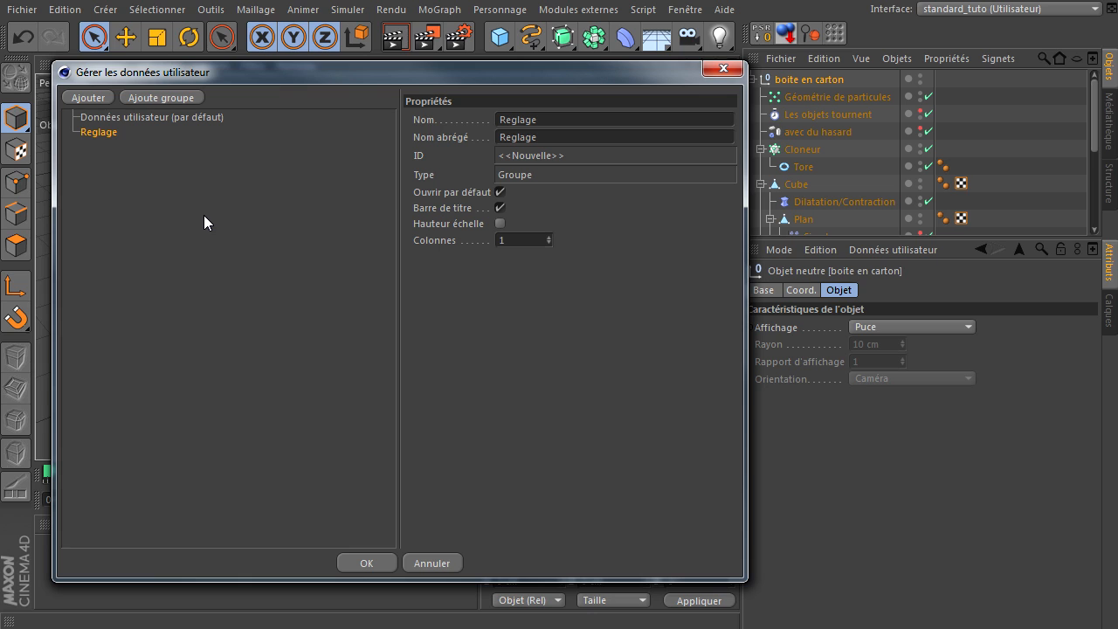
- Add a subgroup named Boite inside the Reglage group
click(162, 97)
click(74, 131)
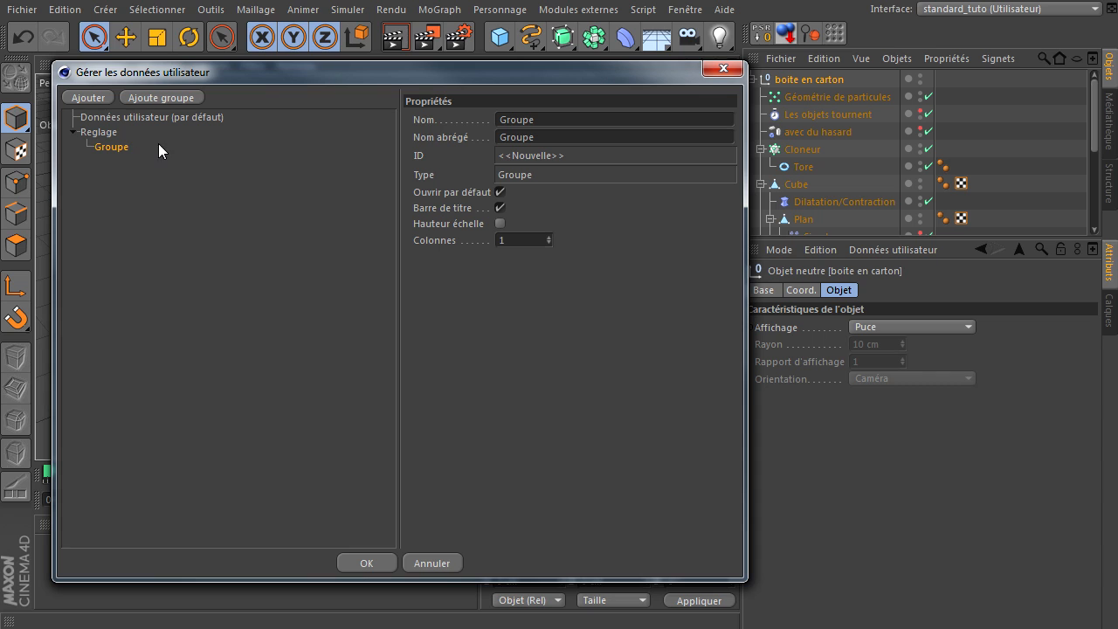
drag(555, 121, 322, 129)
text(B)
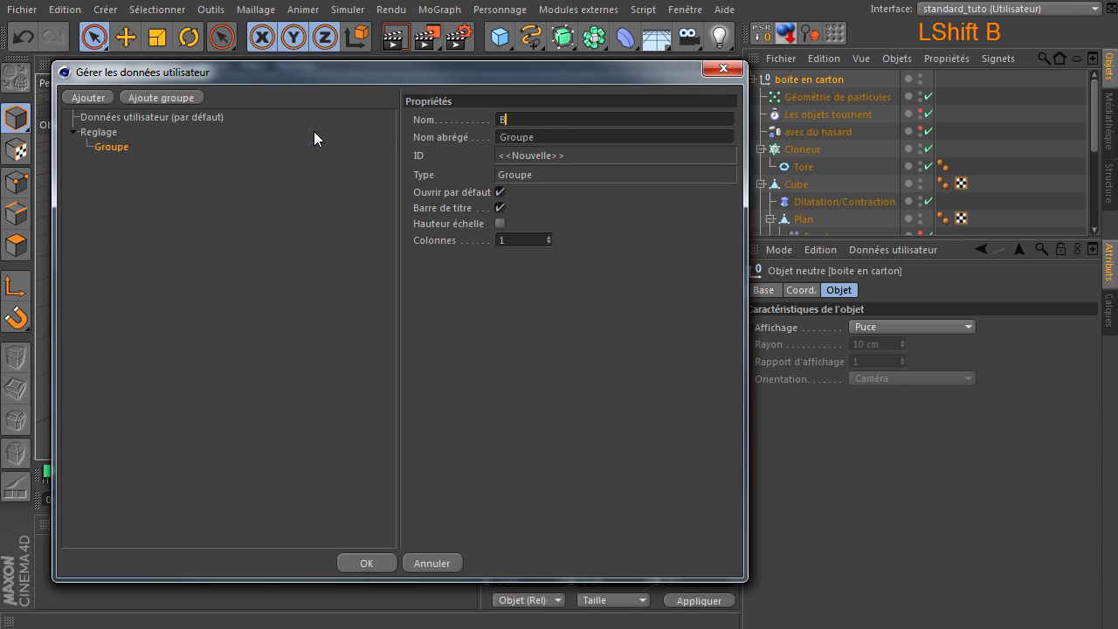
text(oite)
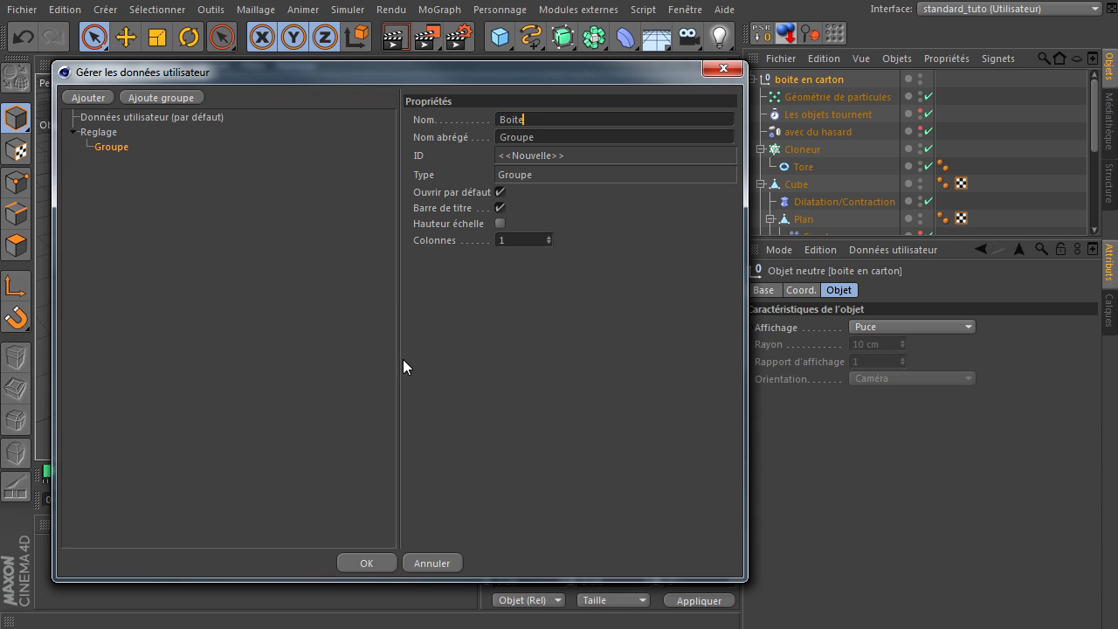
click(523, 368)
- Add a second subgroup named Particules inside the Reglage group
click(99, 132)
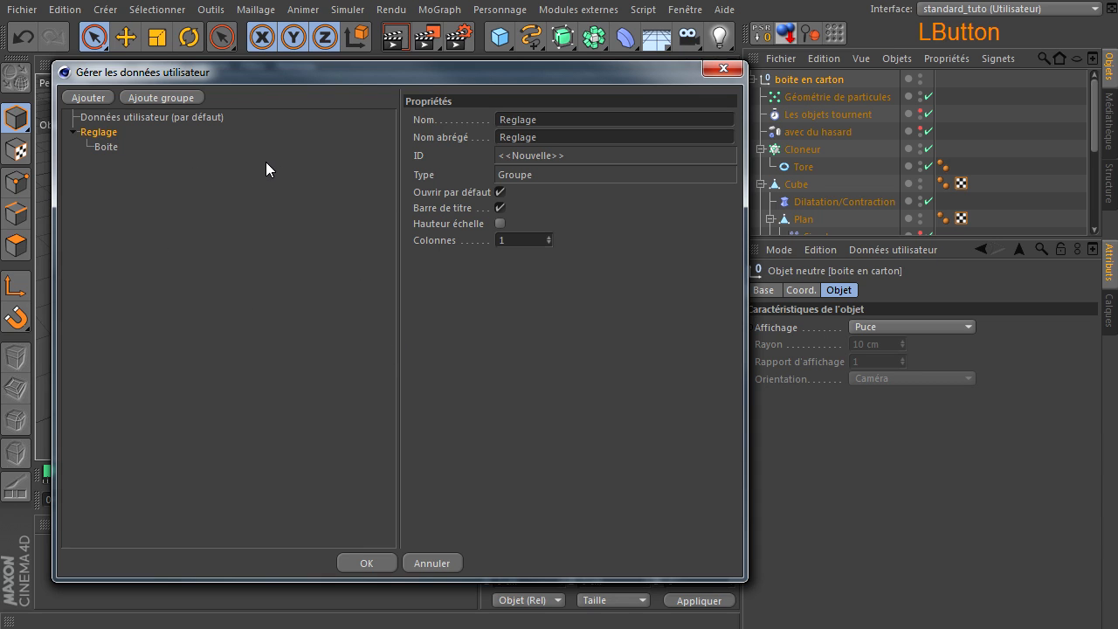
click(189, 97)
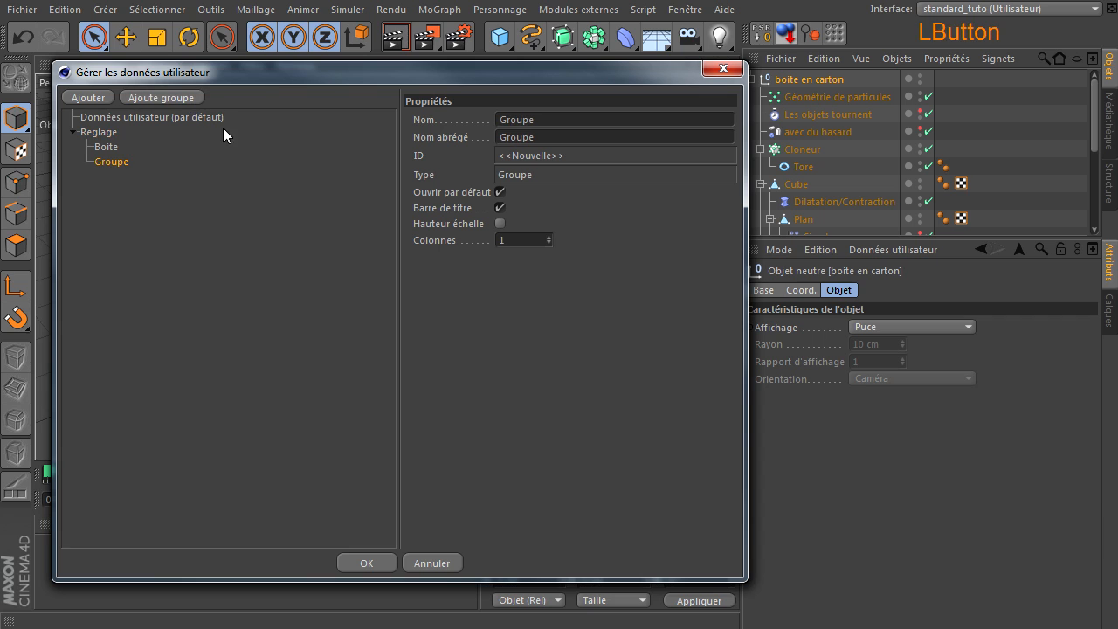
click(590, 116)
text(P)
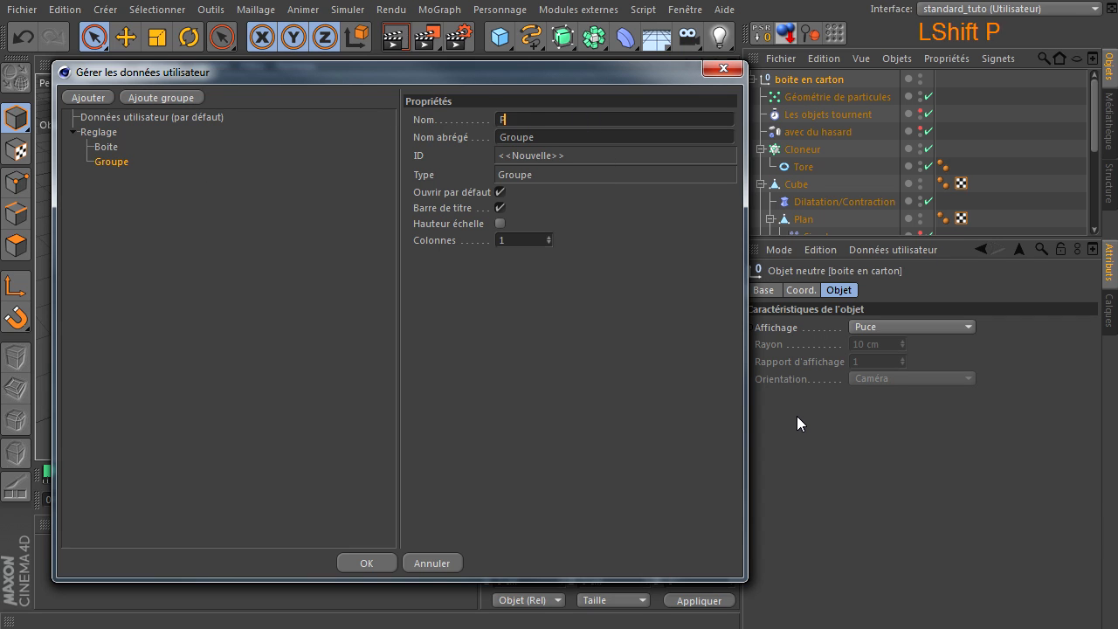
text(articules)
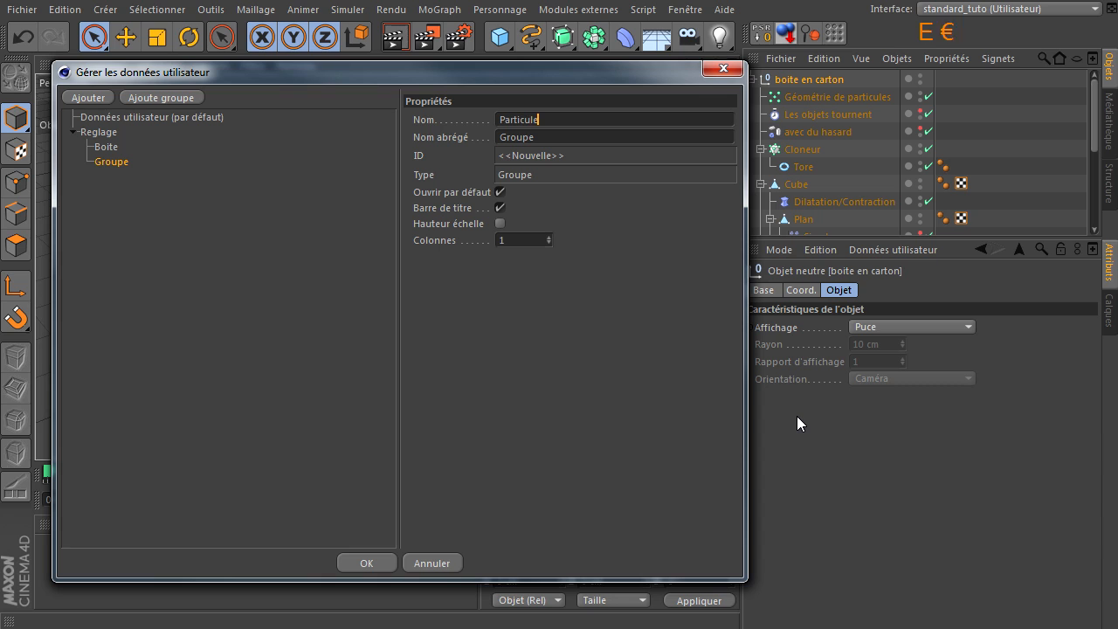
click(561, 411)
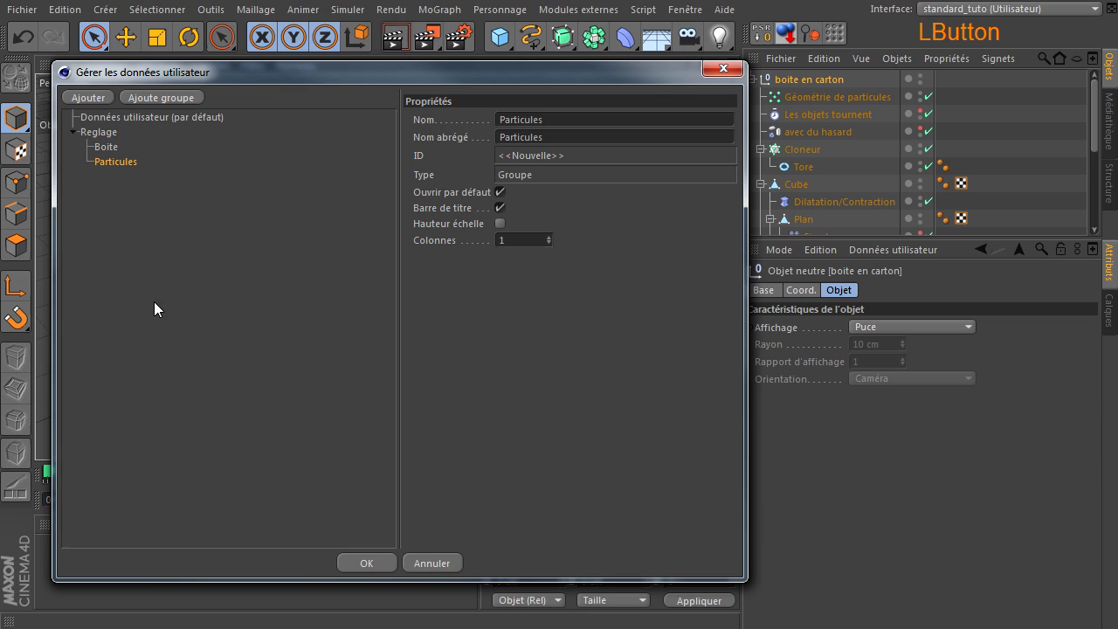
- Add a third subgroup named Clones inside the Reglage group
click(93, 131)
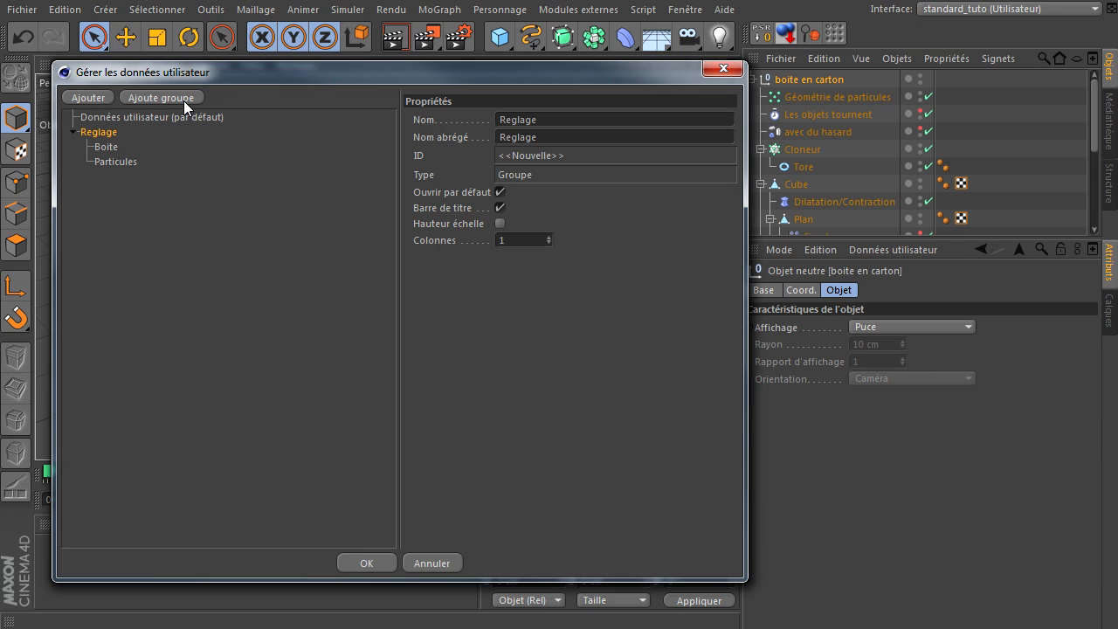
click(183, 99)
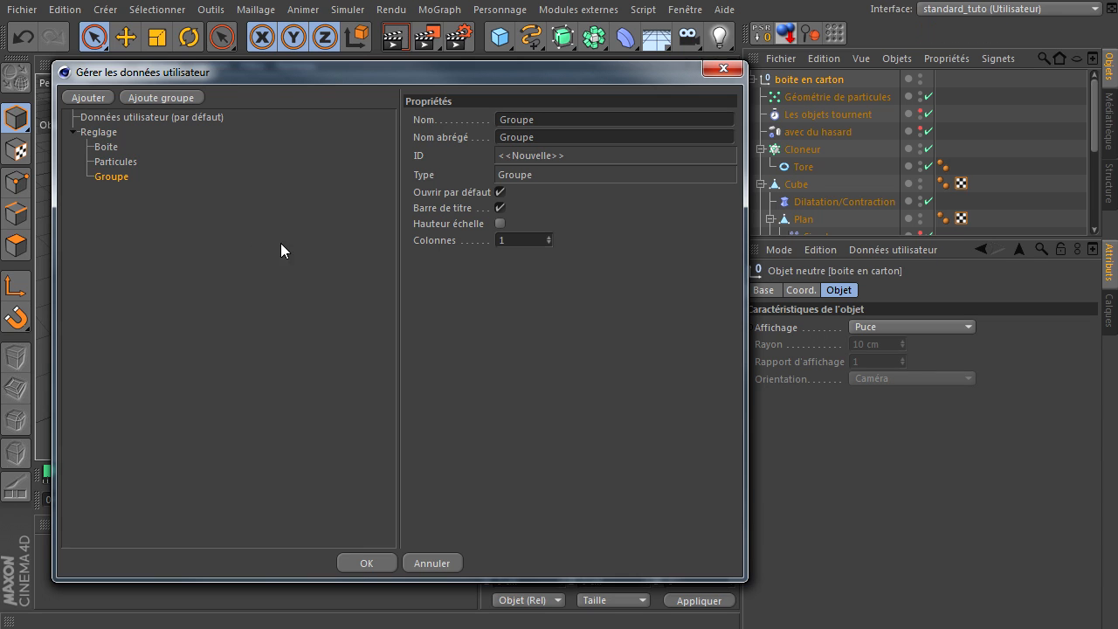
click(571, 117)
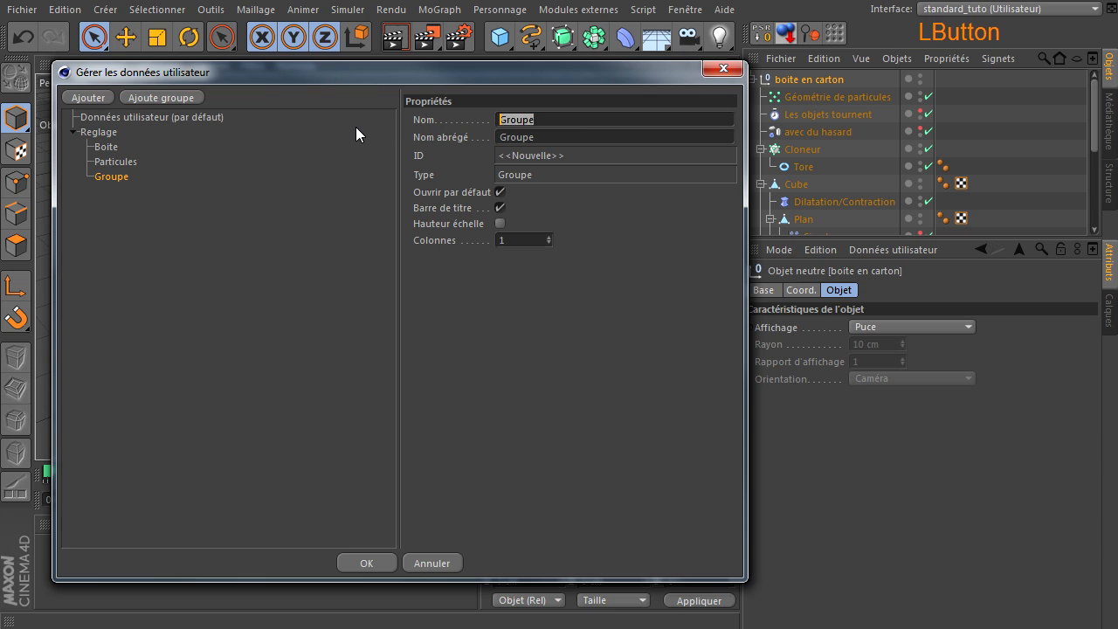
text(Clones)
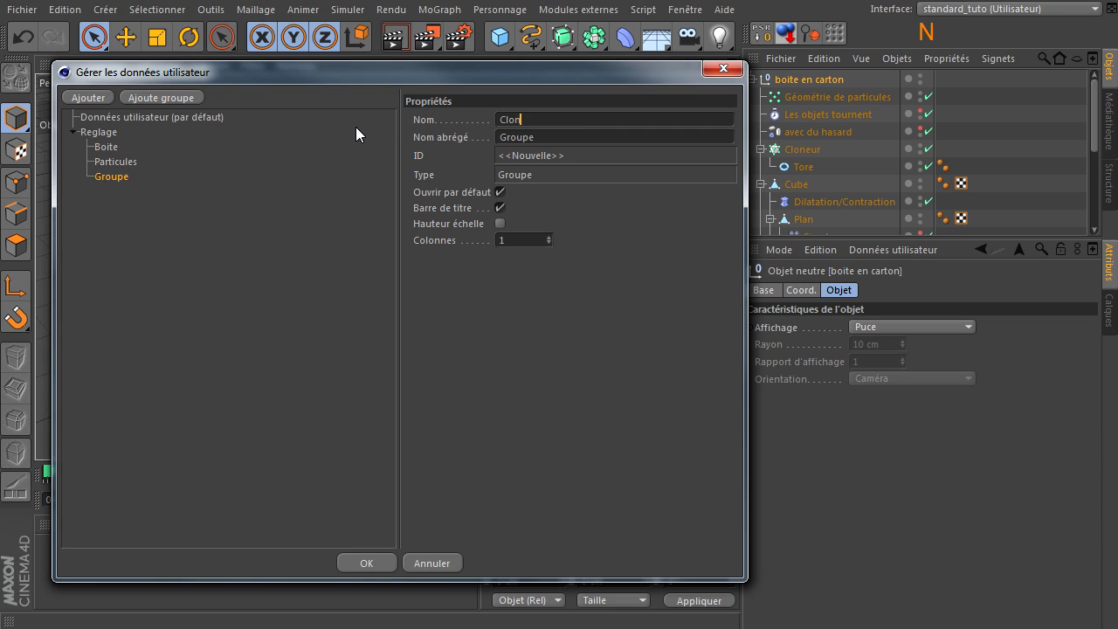
click(545, 390)
- Add a user data entry named Couvercle 1 inside the Boite group
click(107, 149)
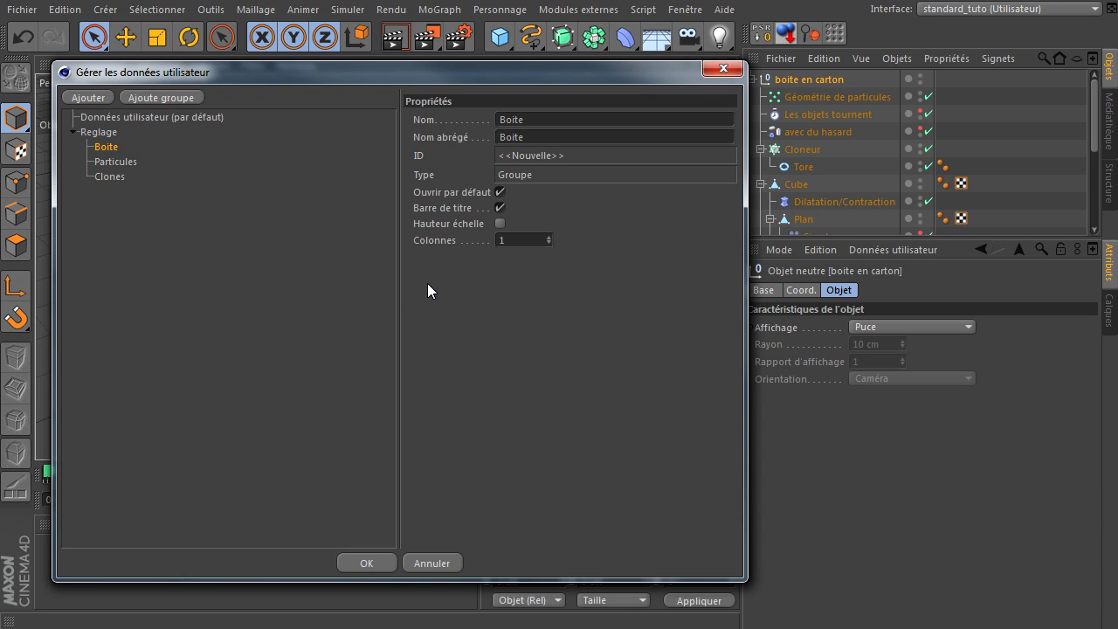
click(110, 148)
click(88, 100)
click(85, 146)
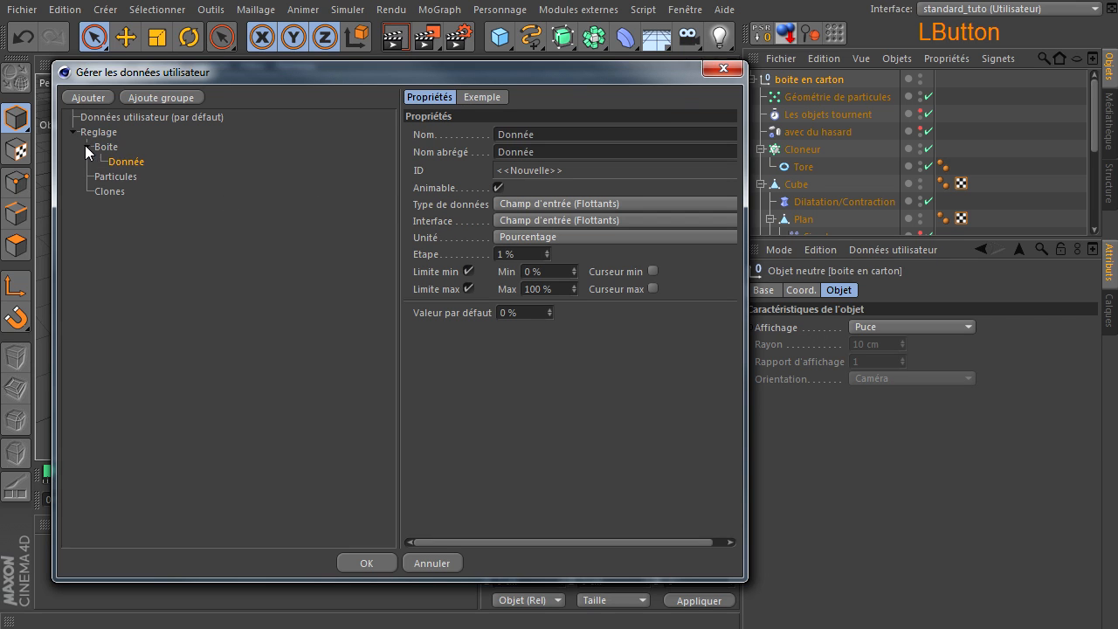
click(551, 131)
text(Cou)
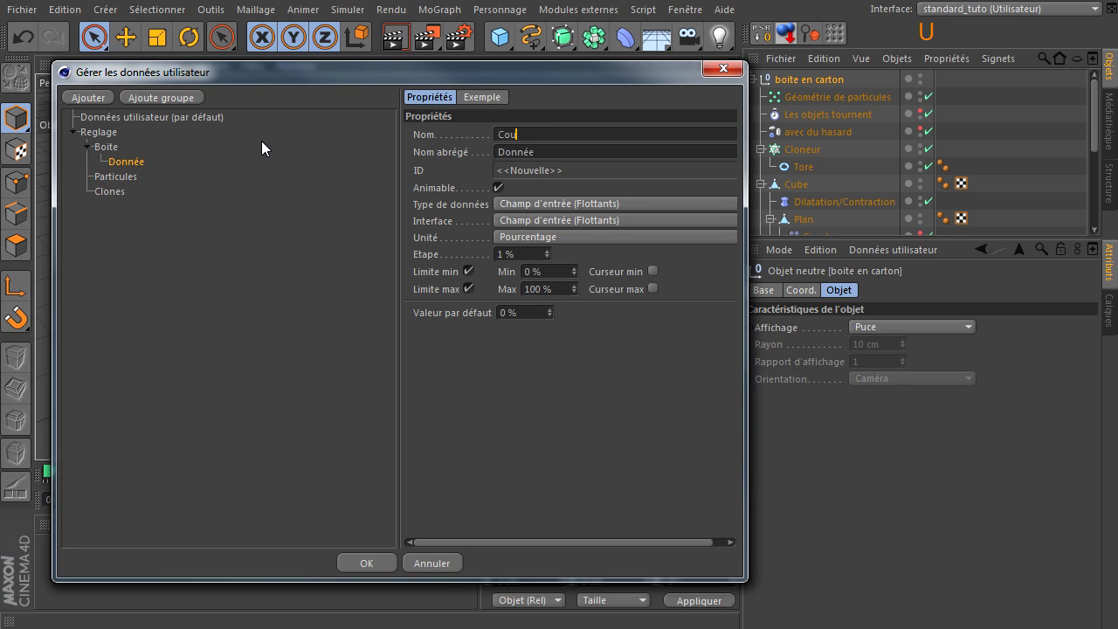
text(vercle )
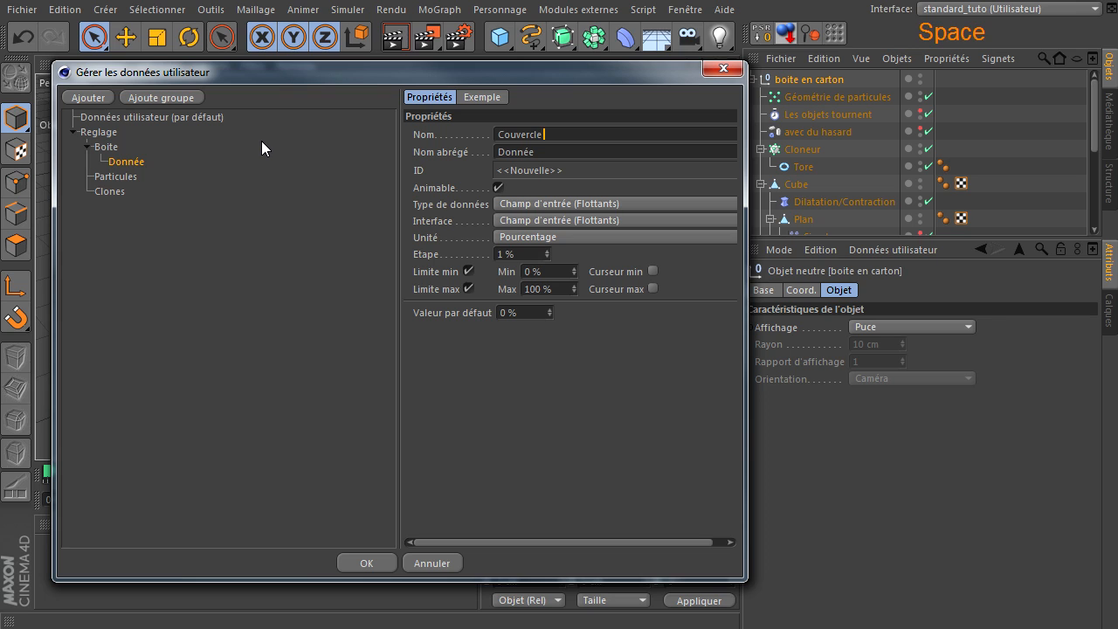
text(1)
click(629, 151)
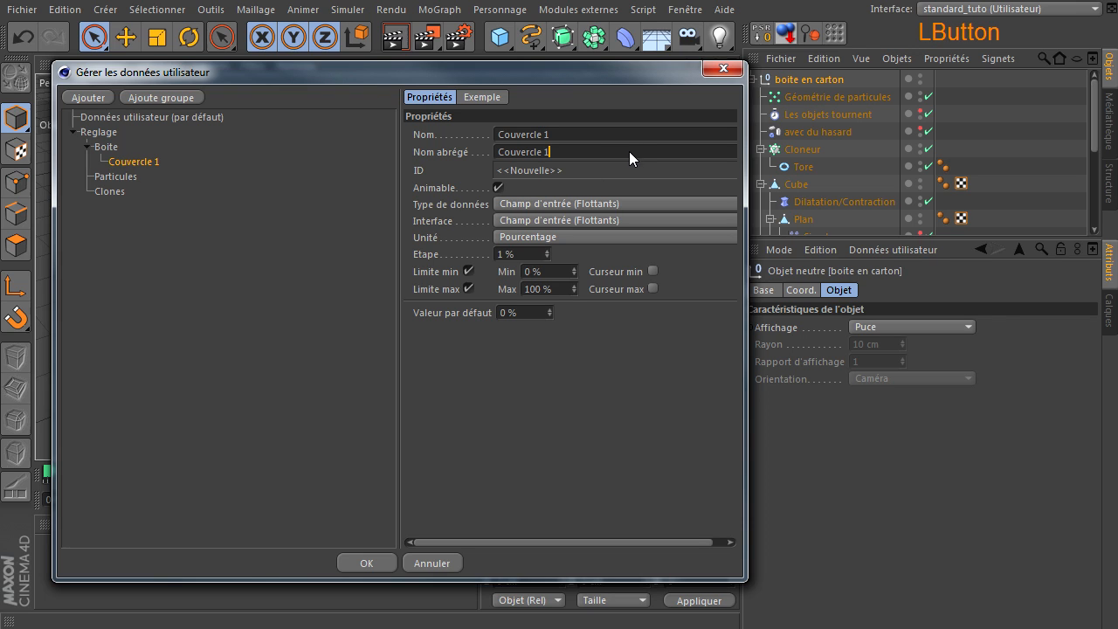
- Set the Couvercle 1 entry's interface to Curseur et champ d'entrée (Flottants)
click(585, 207)
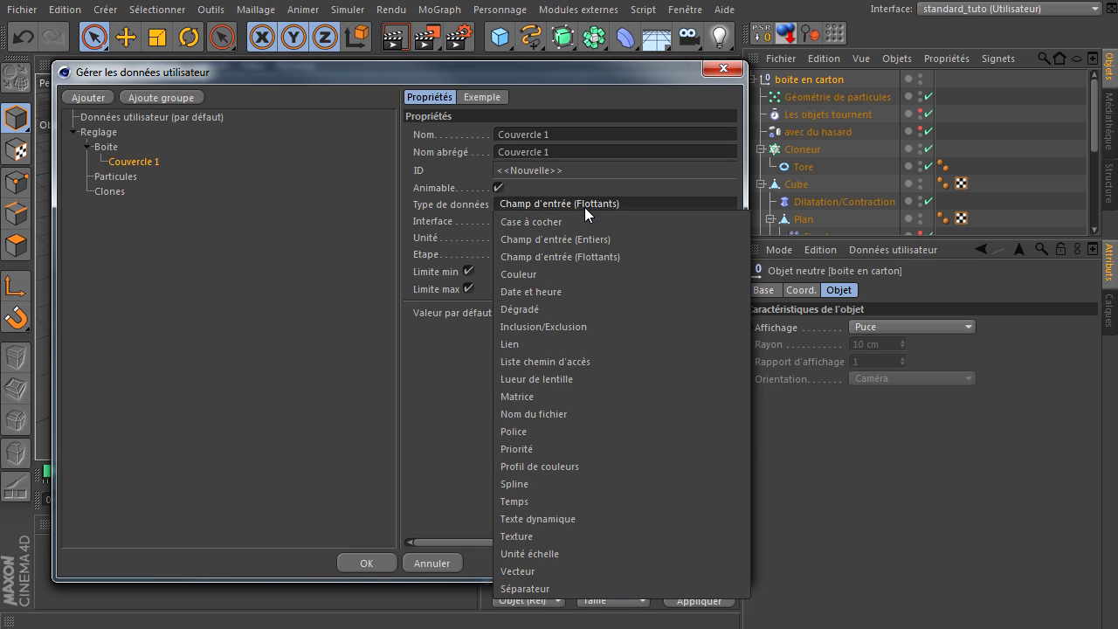
click(585, 207)
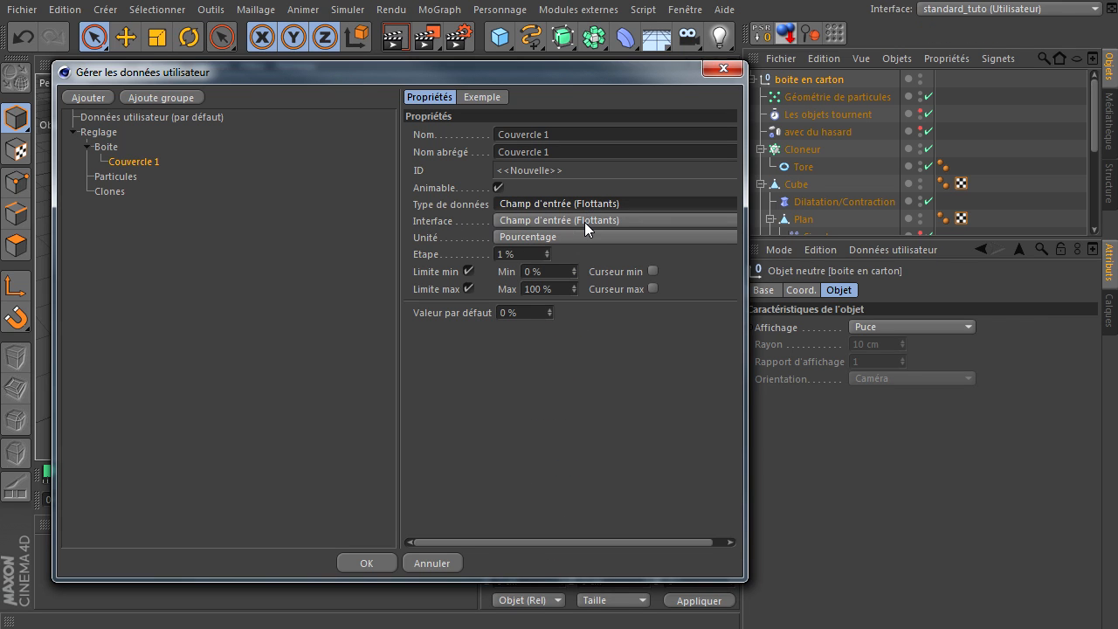
click(584, 222)
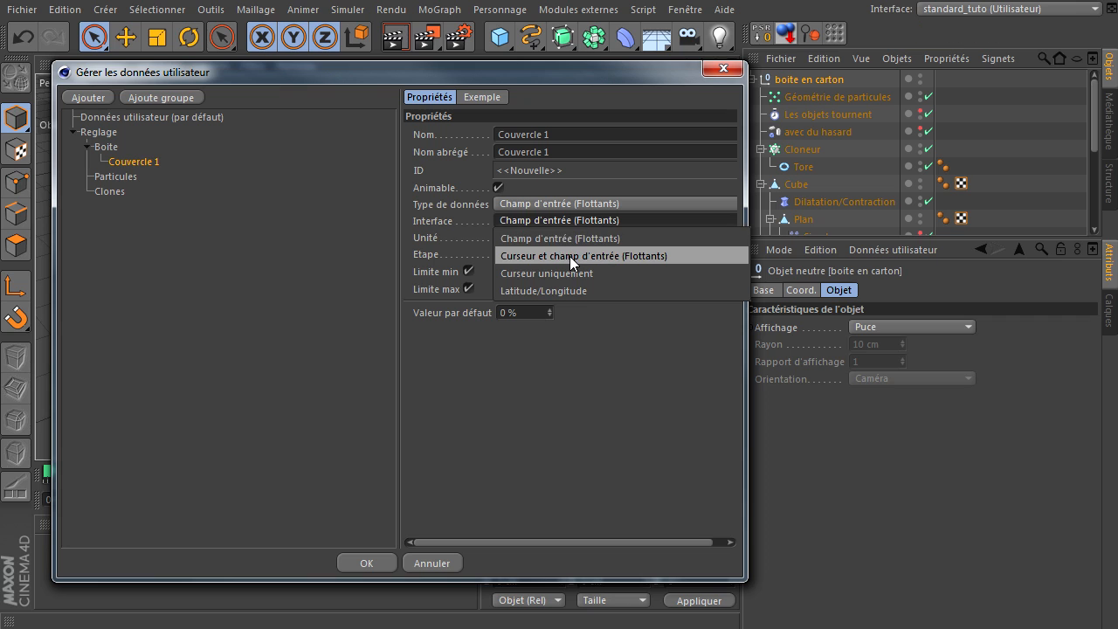
click(670, 258)
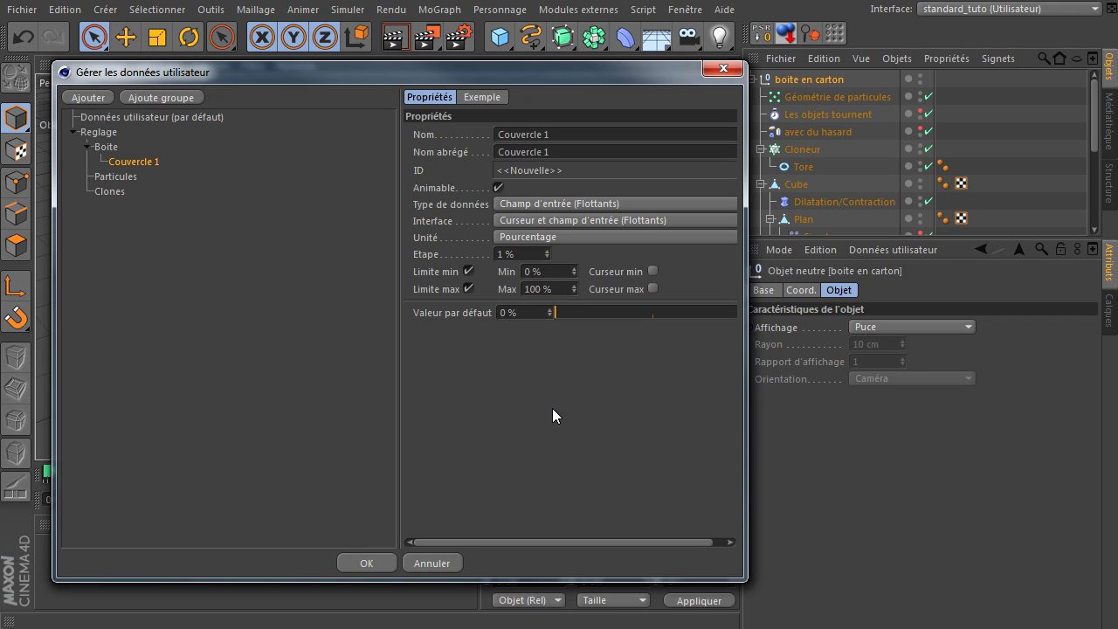
click(265, 310)
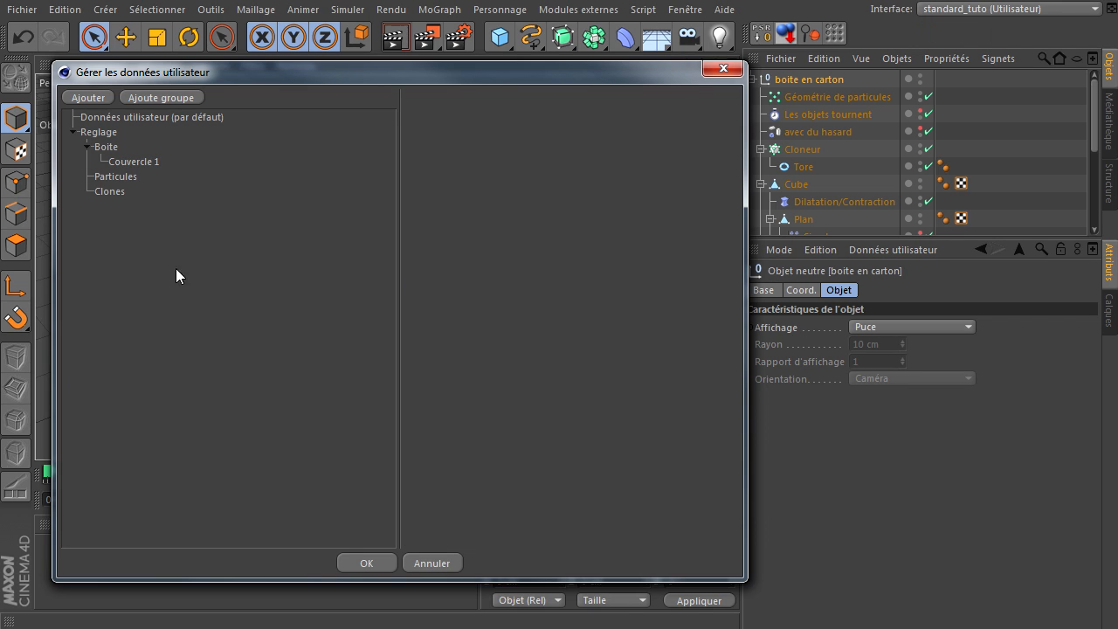
- Duplicate the Couvercle 1 entry three times within the Boite group
click(127, 161)
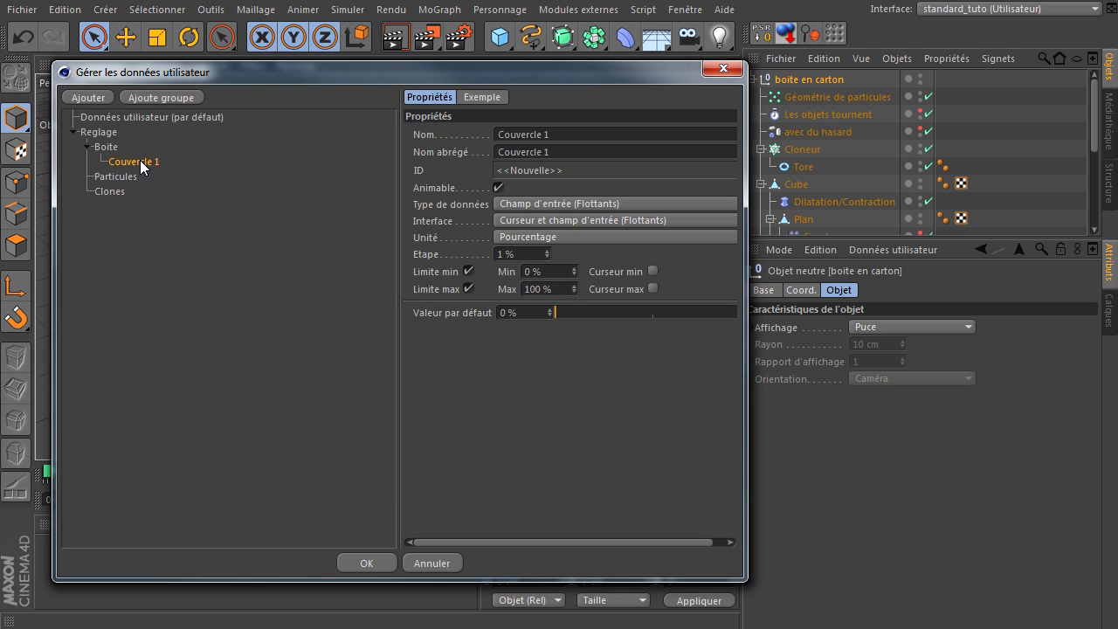
key(ctrl)
ctrl+drag(138, 162, 169, 196)
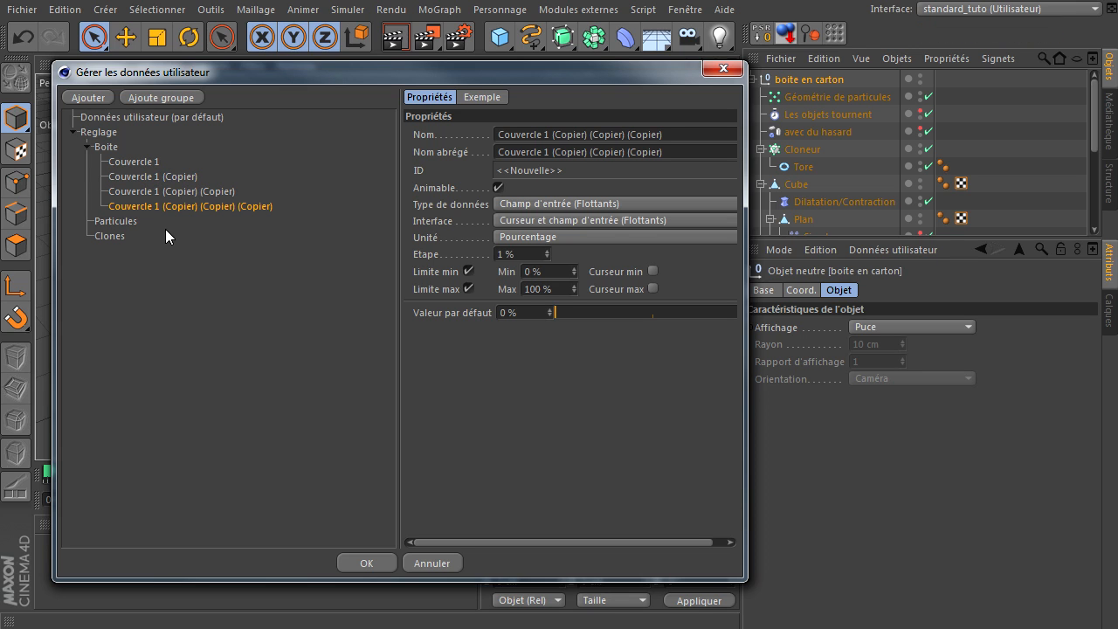
- Rename the three copied entries in the Boite group Couvercle 2, Couvercle 3 and Couvercle 4
click(166, 177)
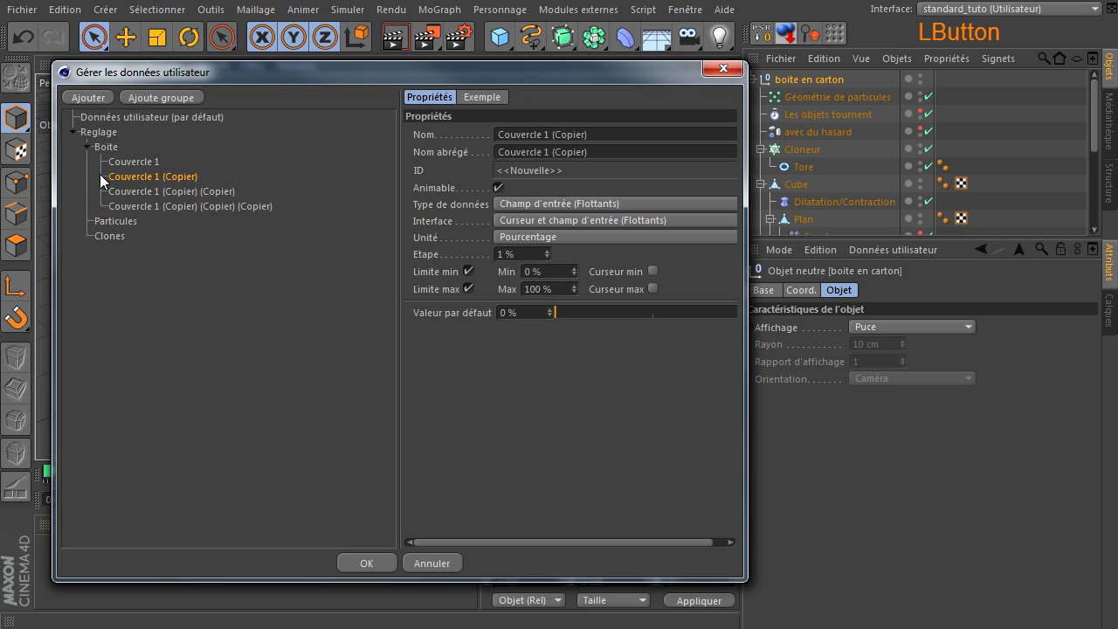
drag(592, 134, 555, 135)
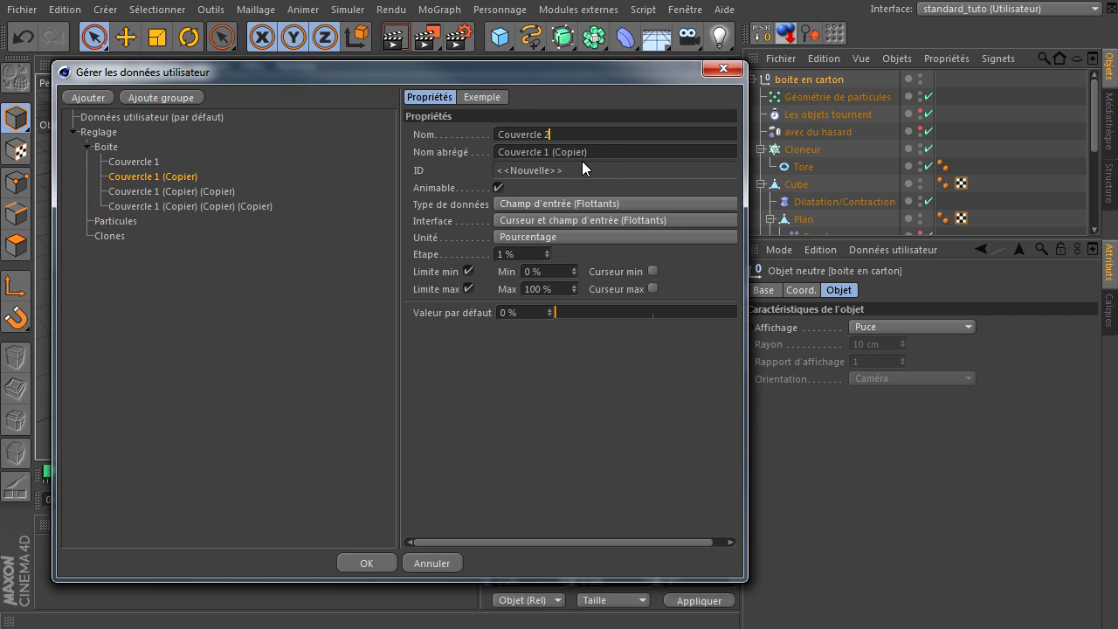
click(608, 150)
click(176, 192)
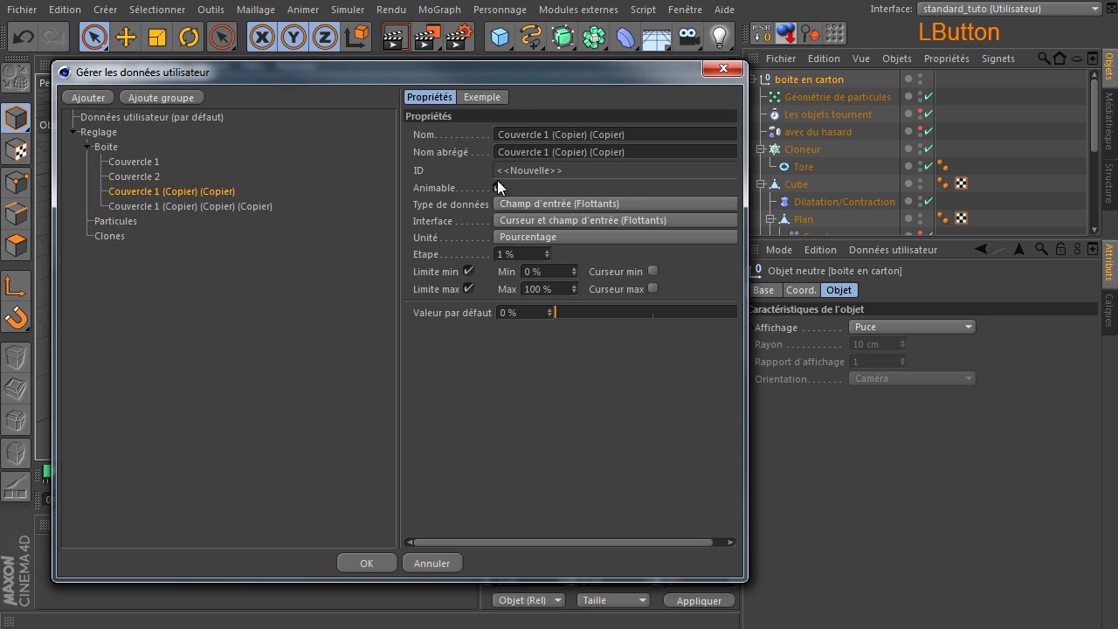
drag(544, 133, 740, 139)
text(3)
click(686, 150)
click(260, 206)
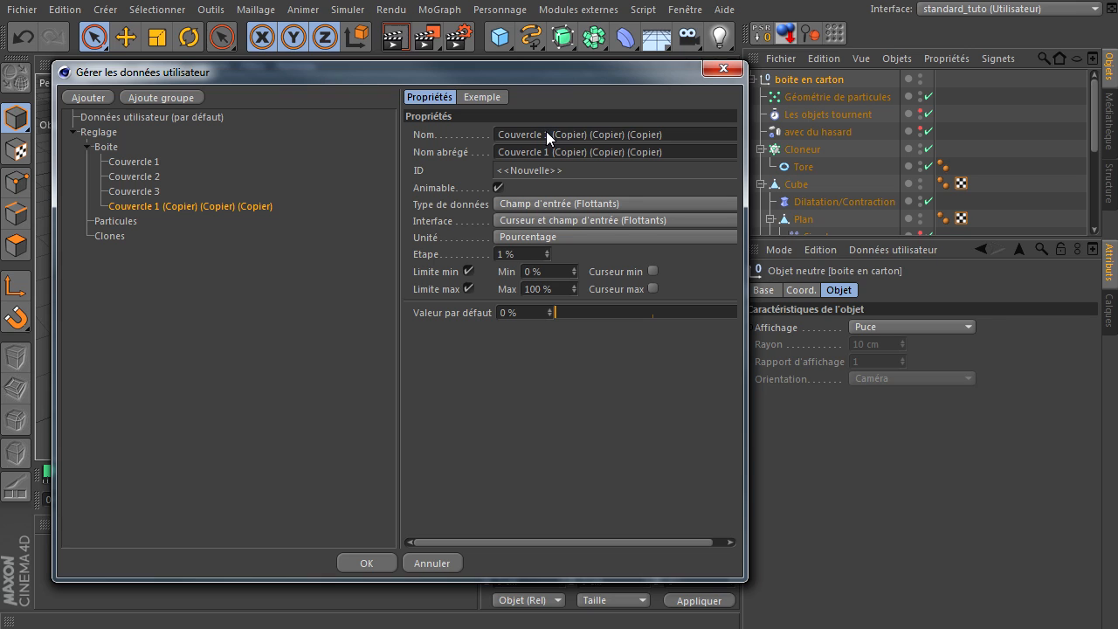
drag(546, 135, 657, 140)
text(4)
click(713, 152)
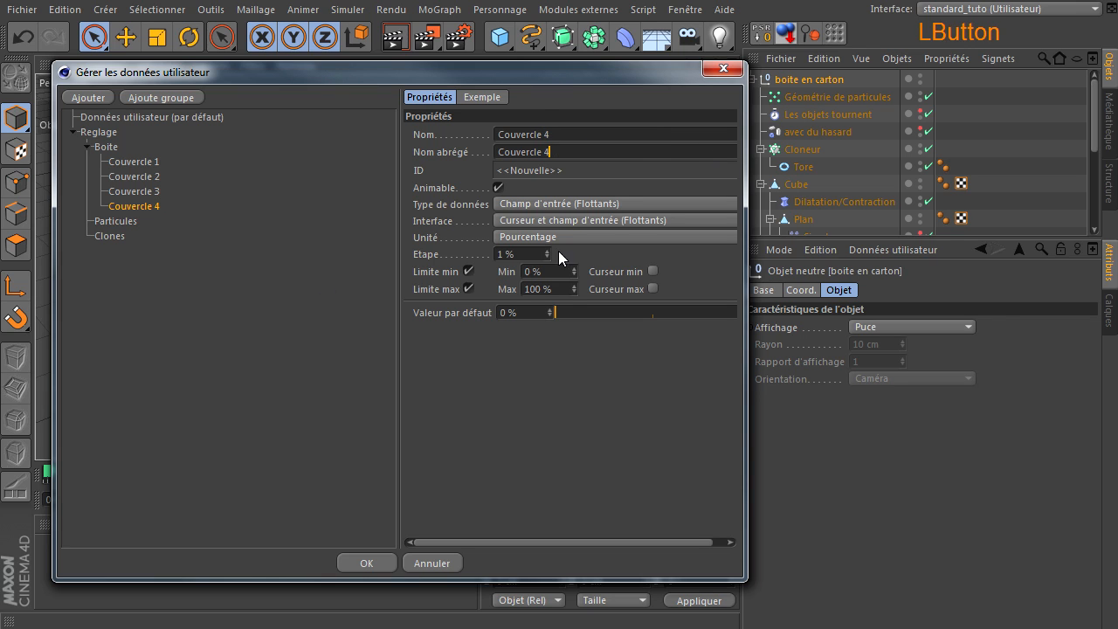
click(238, 231)
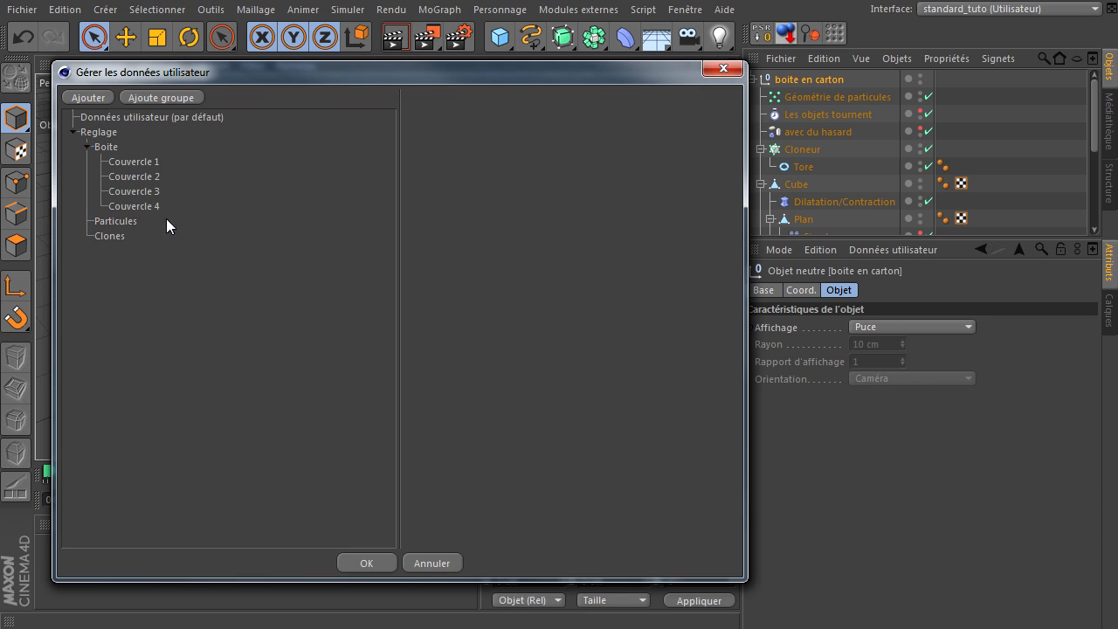
- Add a user data entry named Deformation inside the Boite group
click(109, 148)
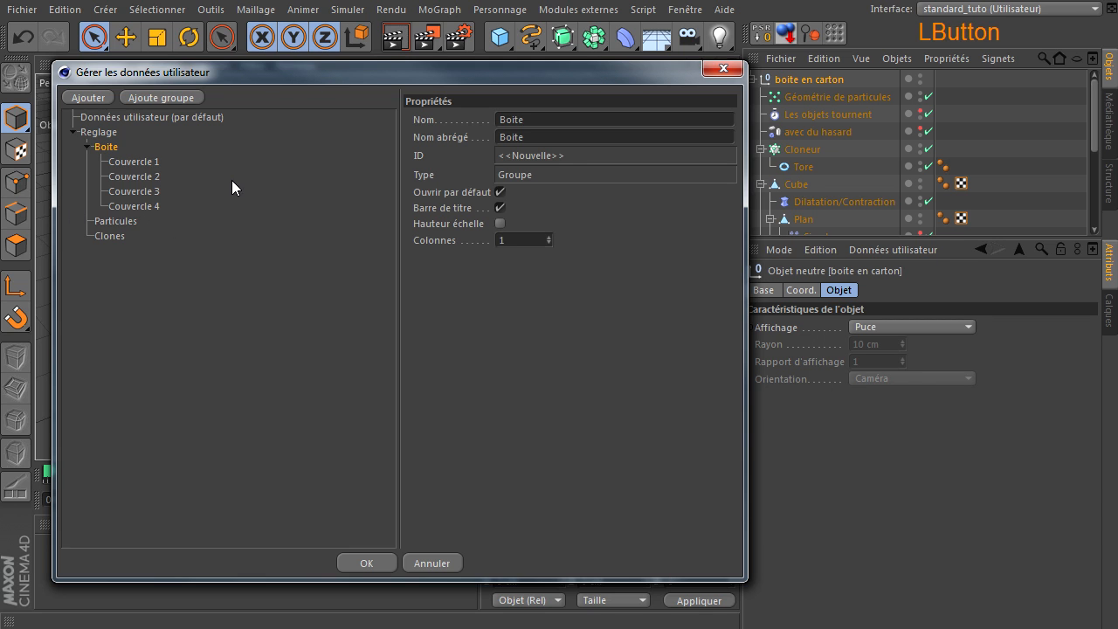
click(90, 95)
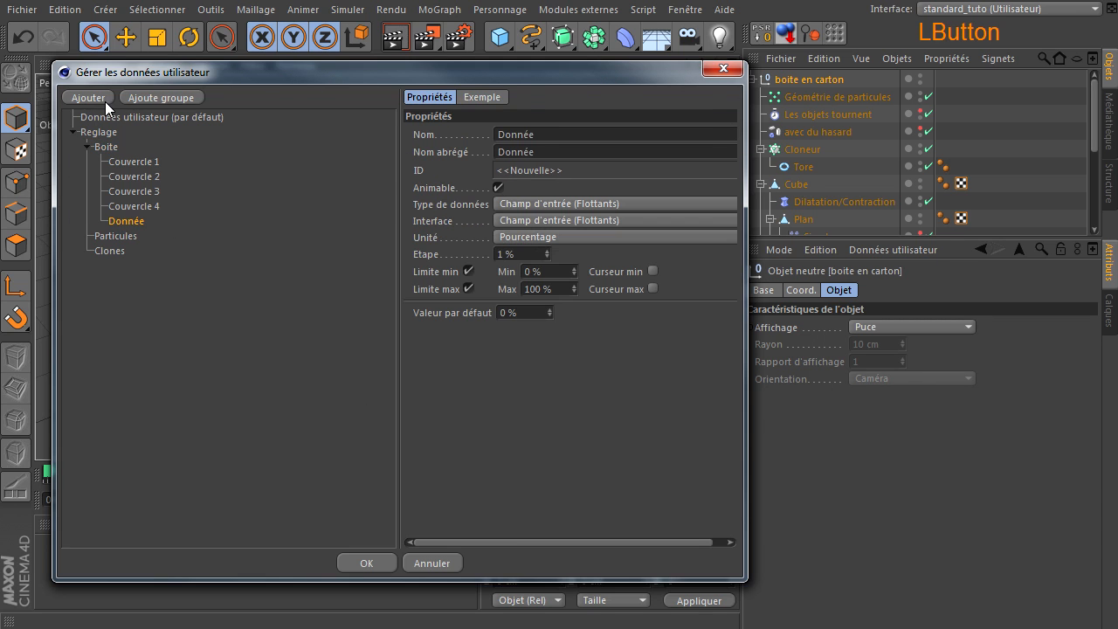
click(577, 135)
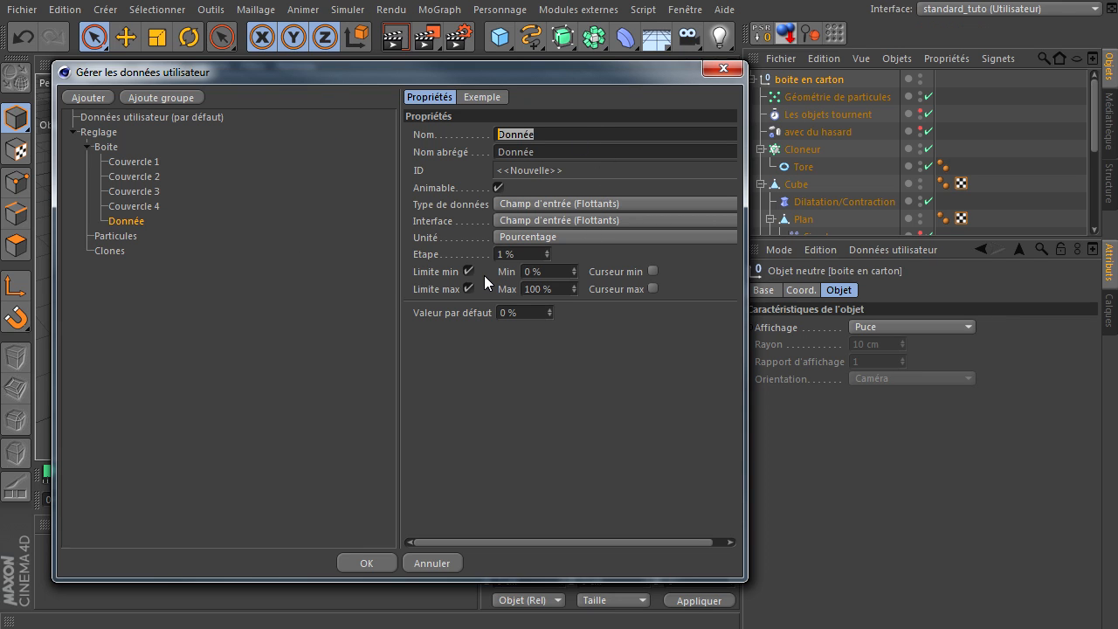
text(Deformation)
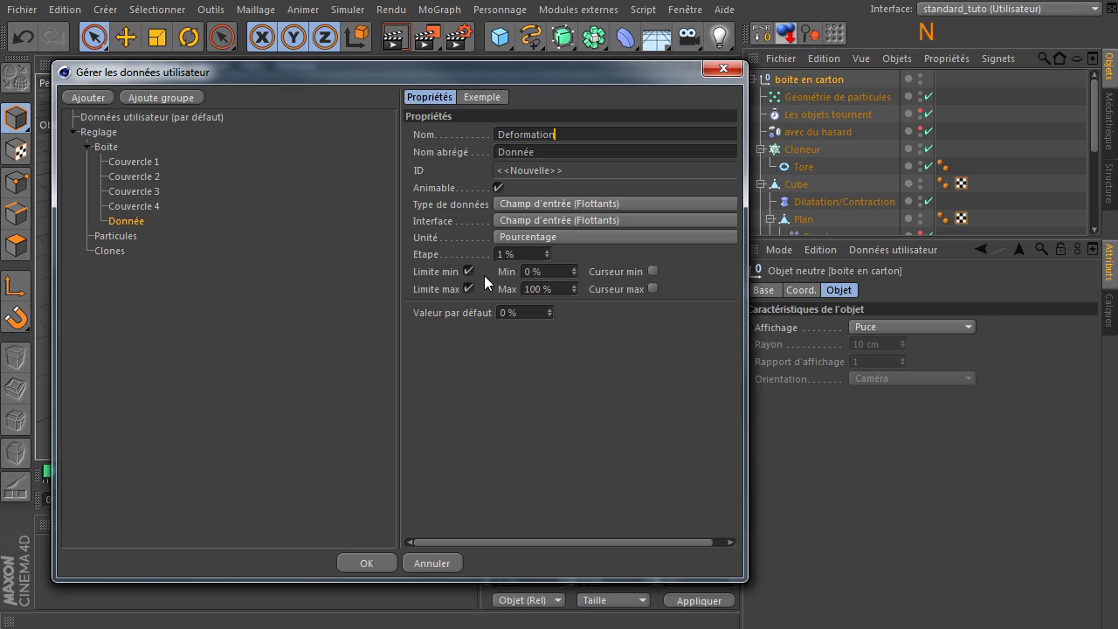
click(668, 150)
- Set the Deformation entry's interface to Curseur et champ d'entrée (Flottants) and apply the user data to the null
click(623, 223)
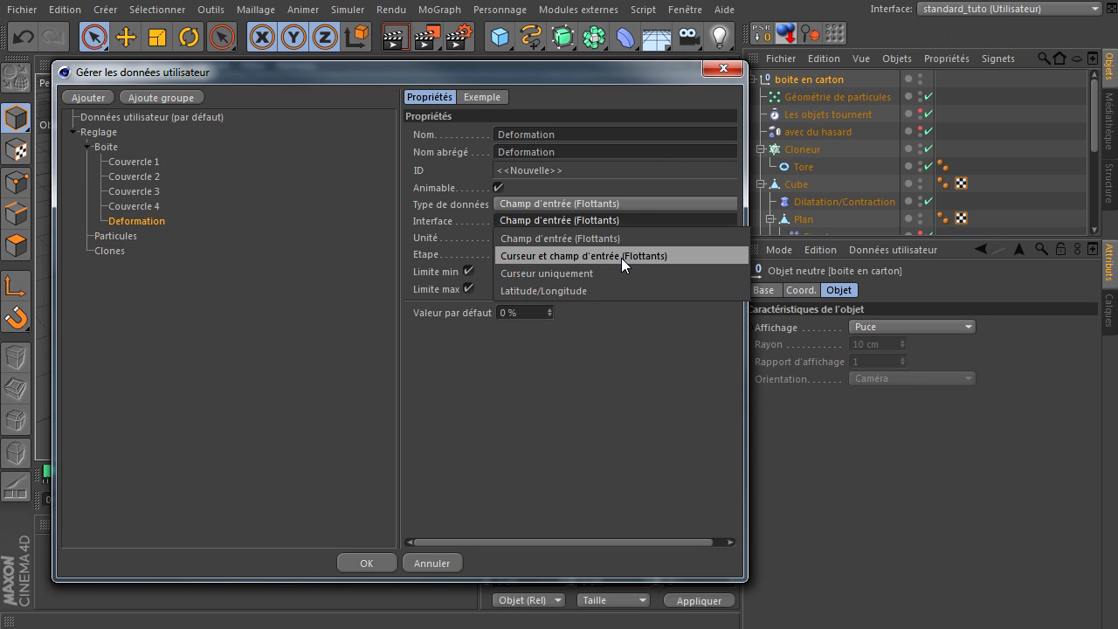
click(622, 257)
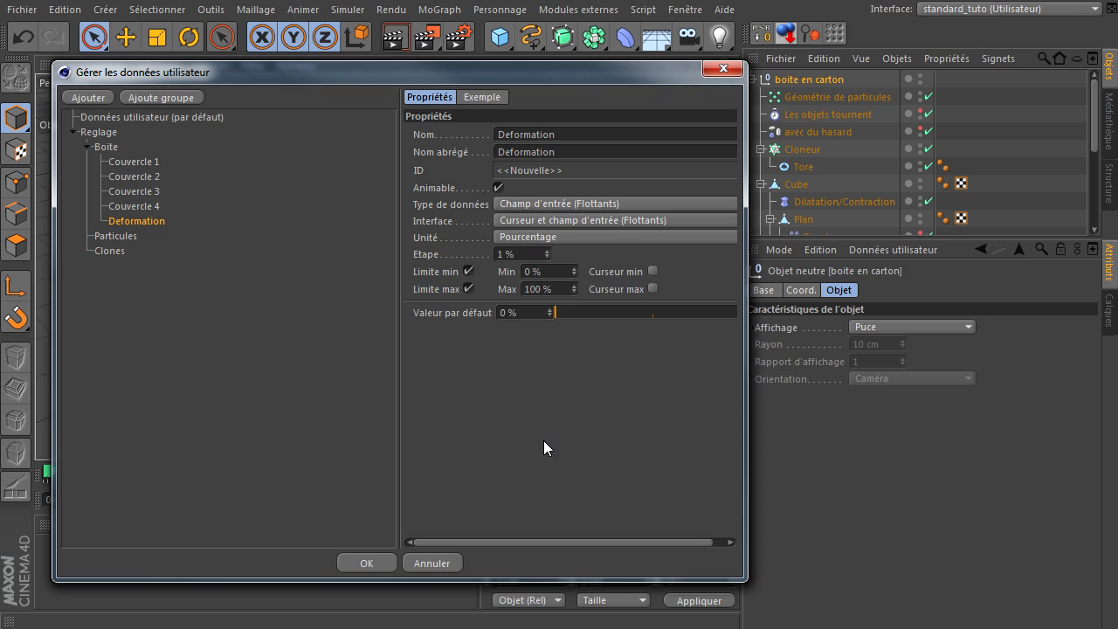
click(178, 337)
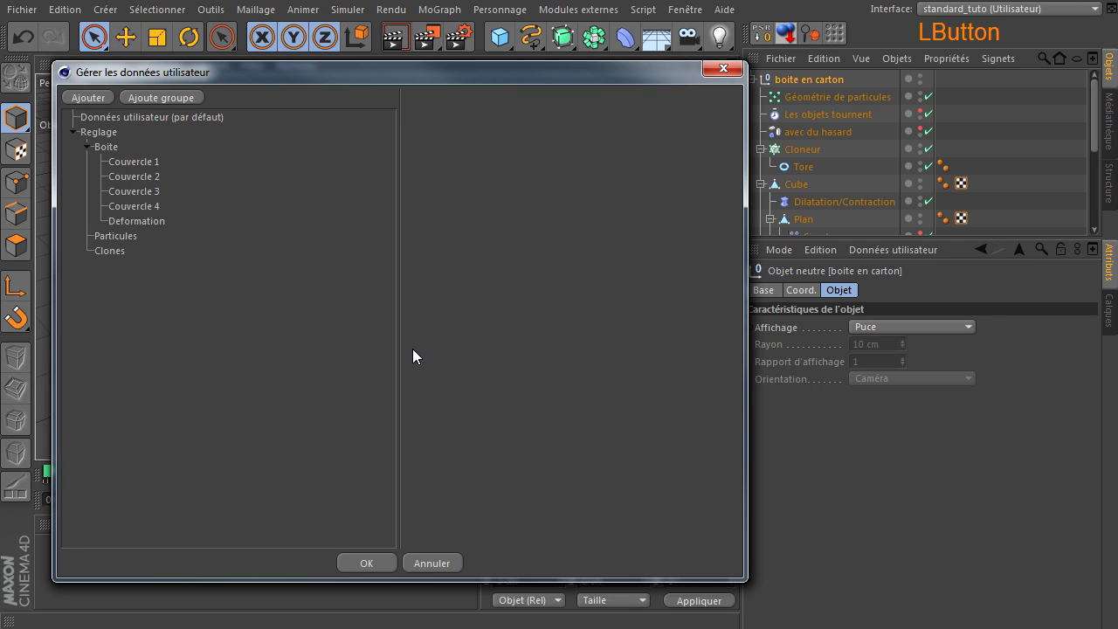
click(366, 563)
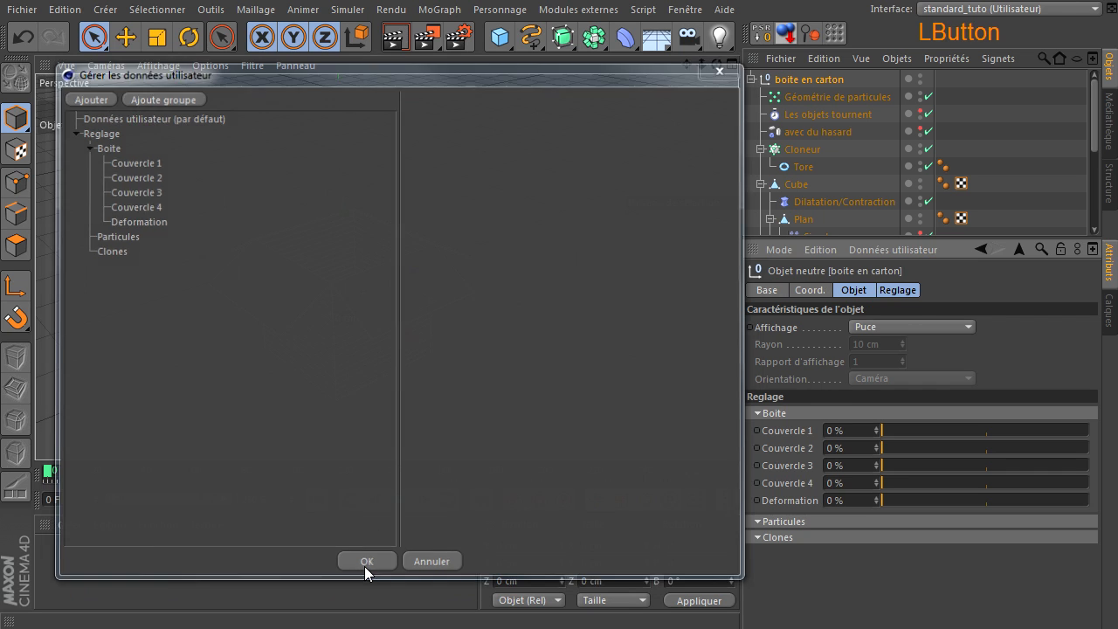
- Examine the Couvercle and Deformation sliders in the Reglage settings of the boite en carton null
click(795, 82)
click(897, 291)
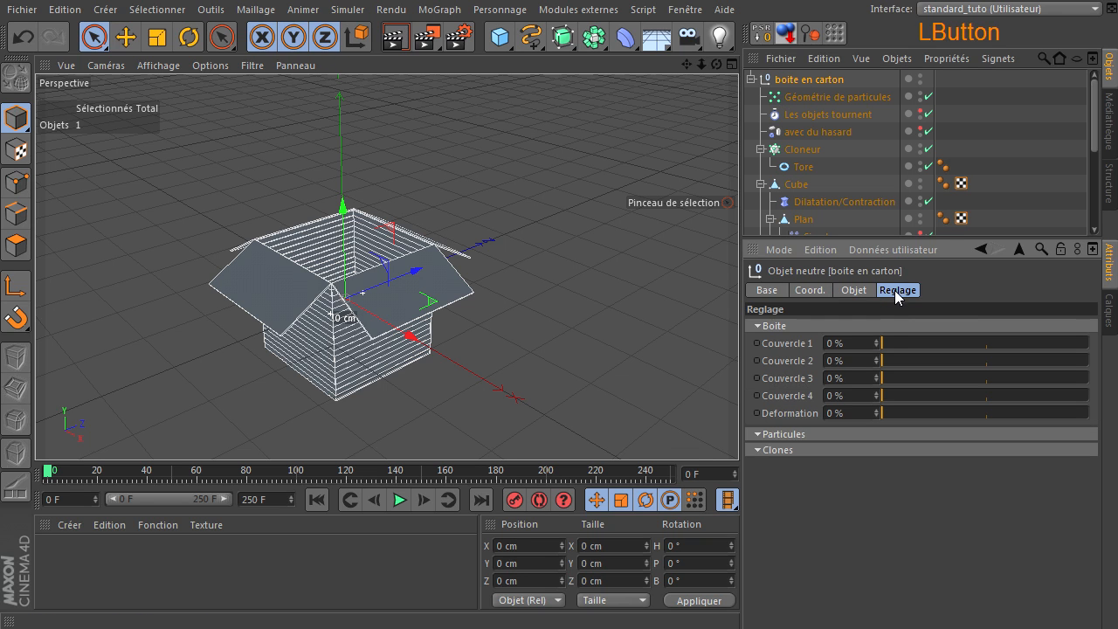
drag(894, 343, 849, 362)
drag(915, 381, 802, 423)
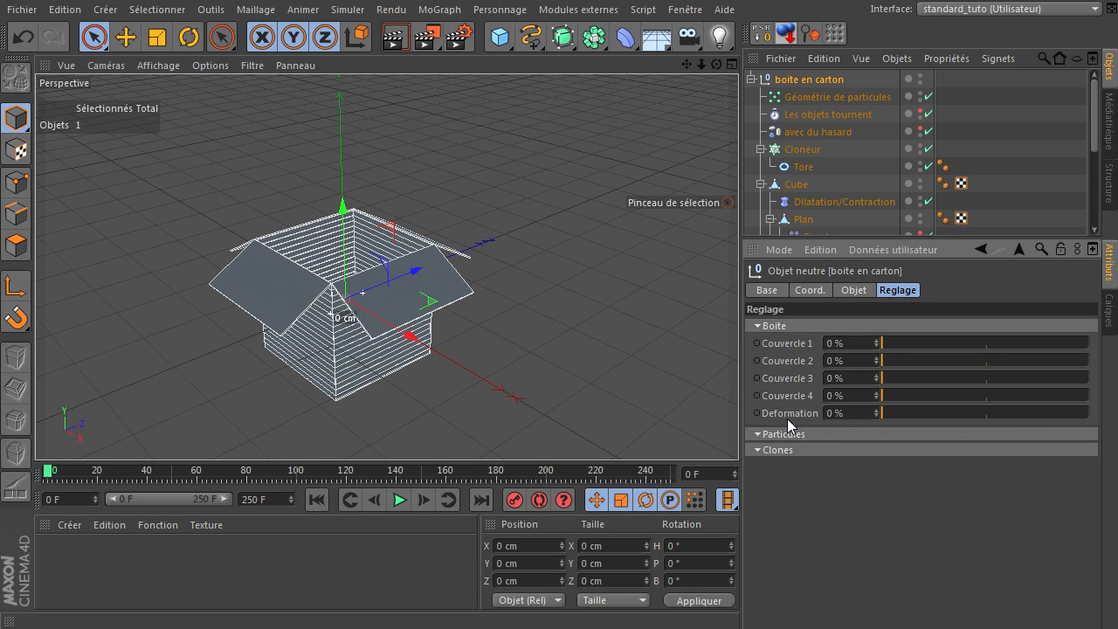
click(757, 326)
click(758, 326)
- Add an XPresso tag to the Cube object
click(799, 186)
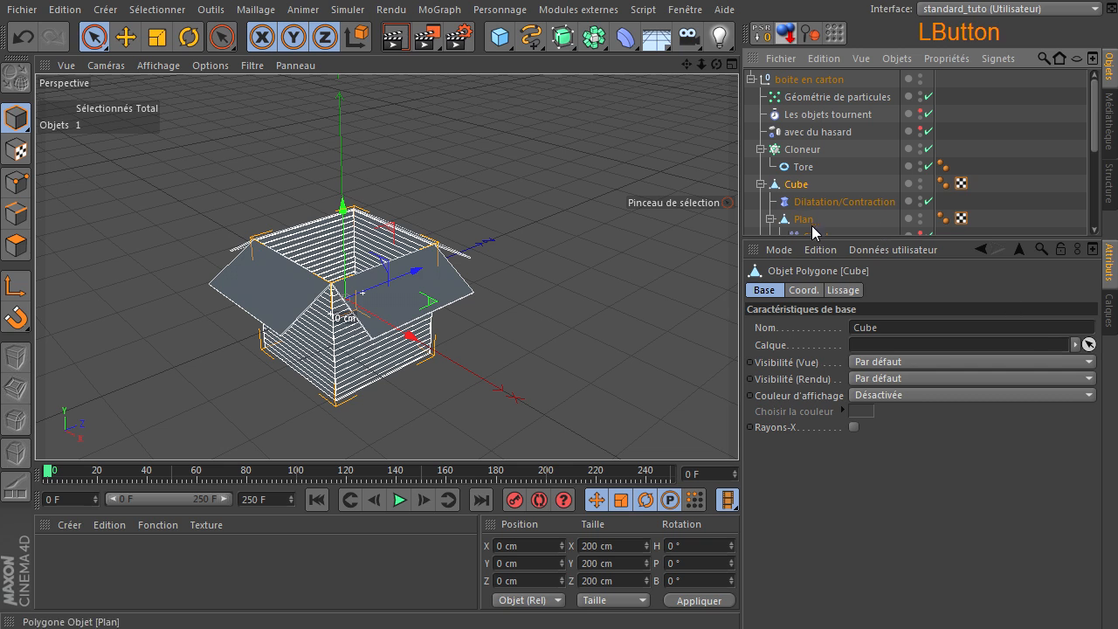
right_click(790, 188)
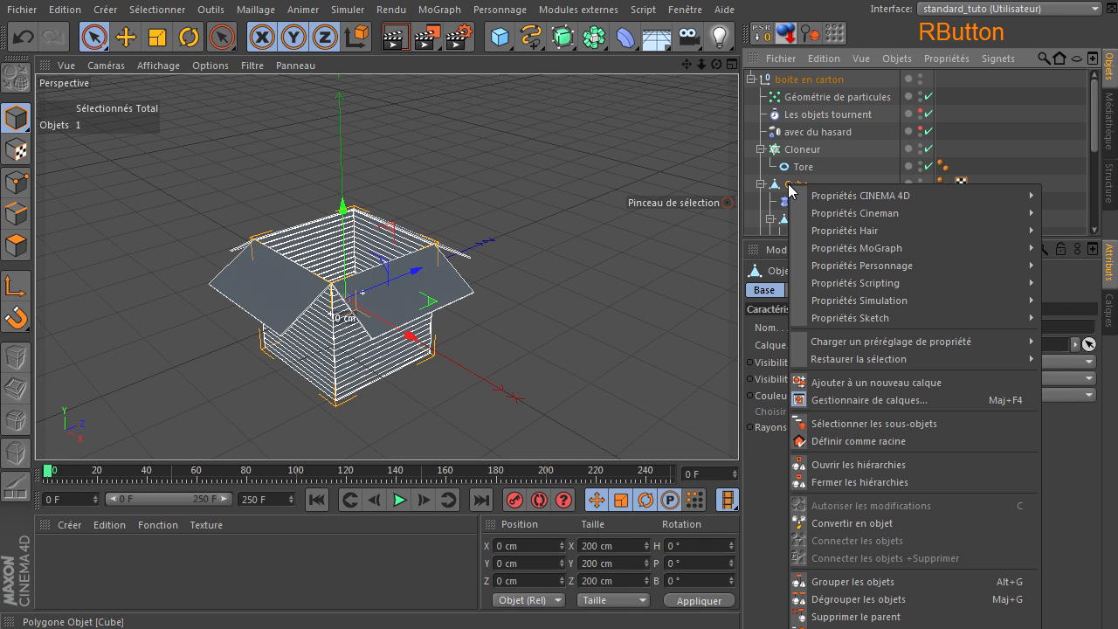
mouse_move(857, 196)
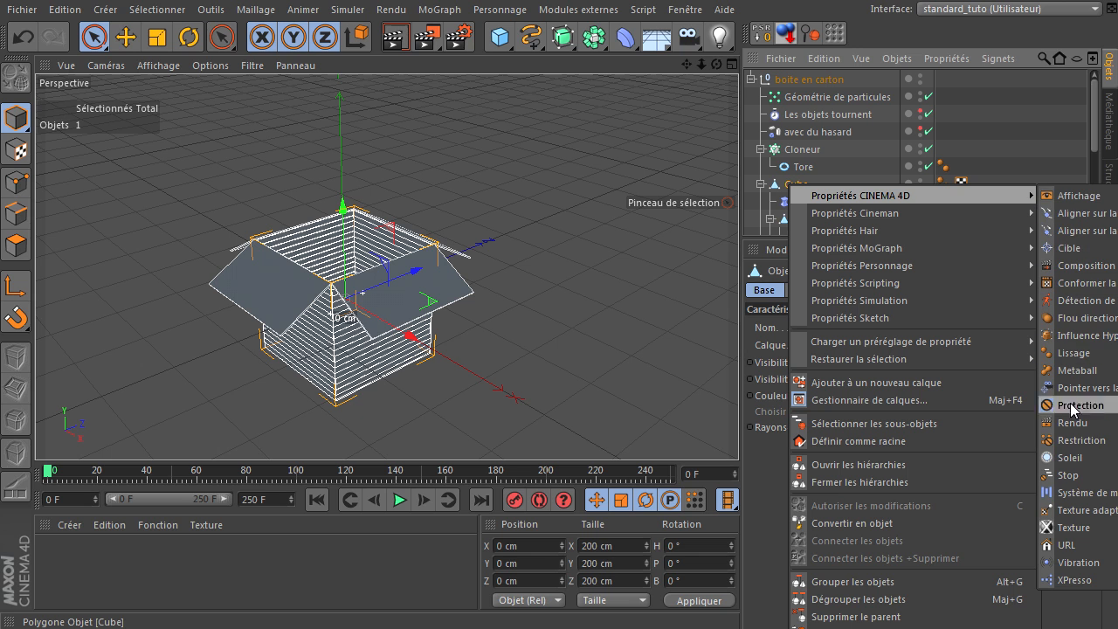
click(1074, 582)
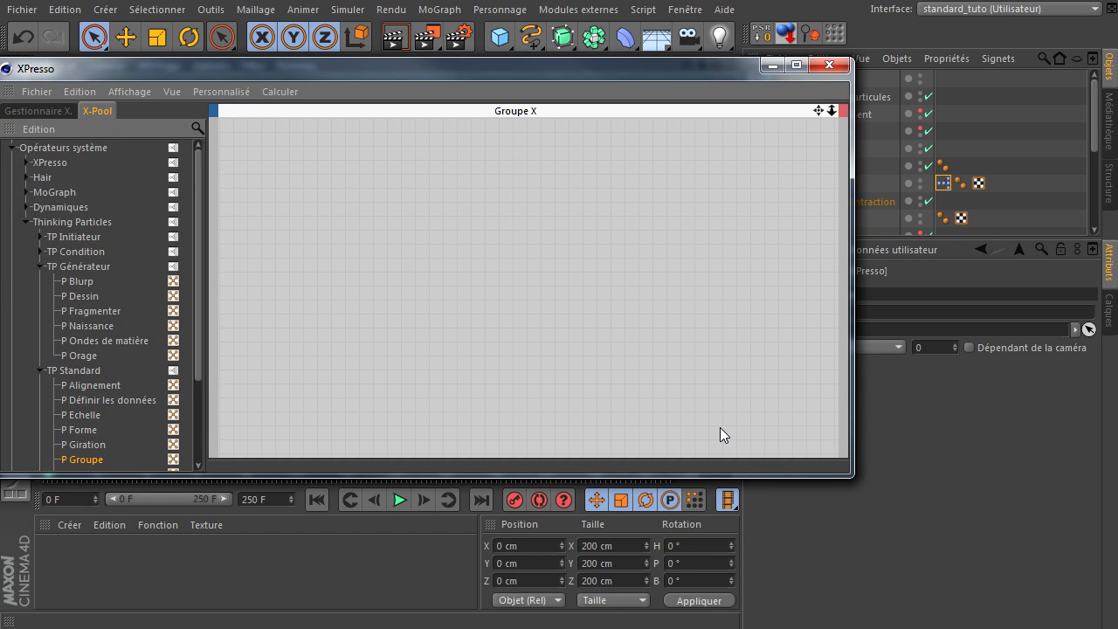
- Resize the XPresso editor, collapse its Thinking Particles category, and move the window clear of the object hierarchy
drag(593, 478, 597, 604)
drag(851, 532, 769, 554)
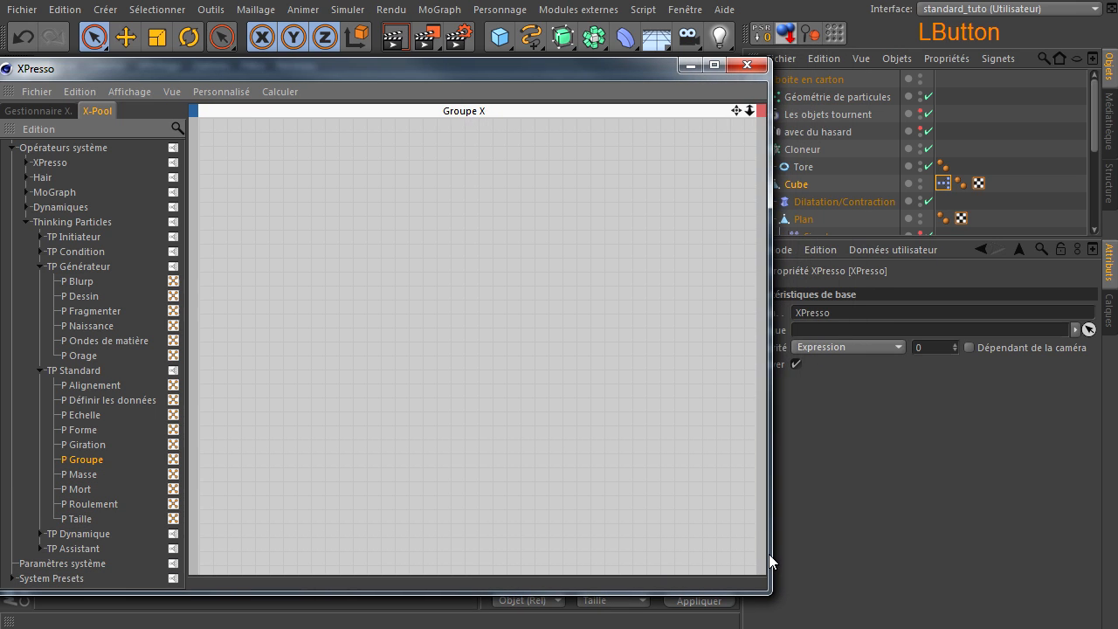
click(24, 225)
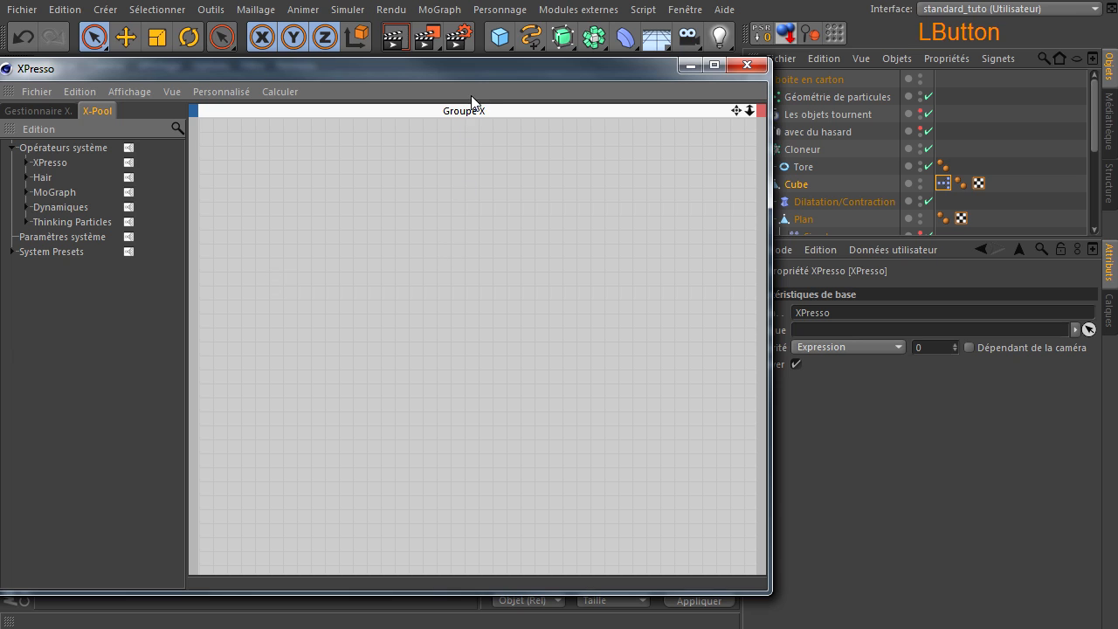
drag(485, 80, 430, 92)
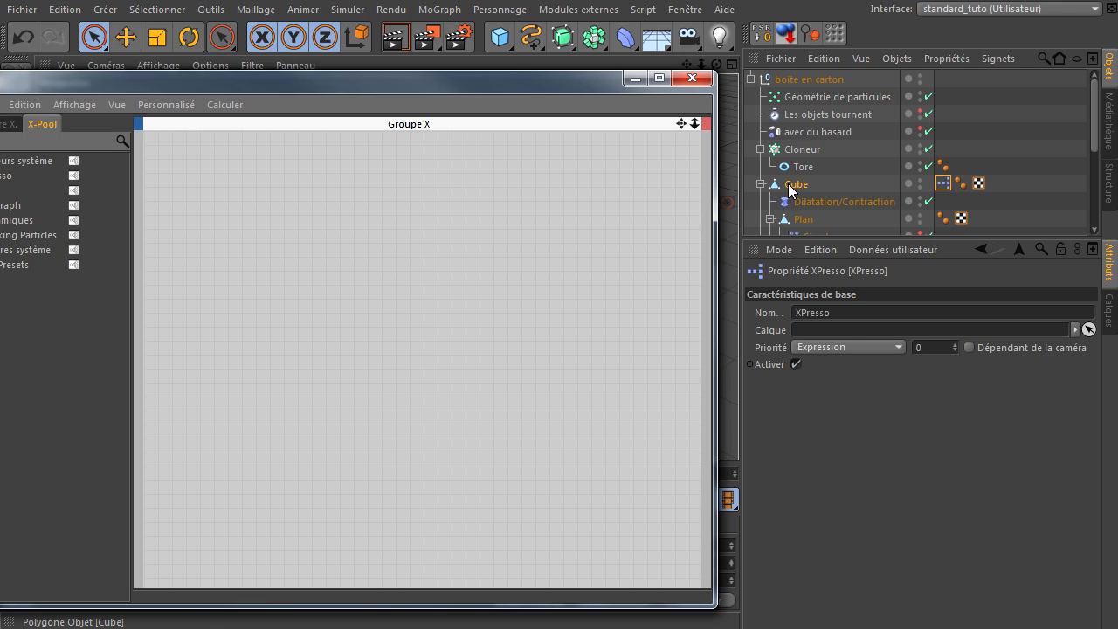
- Place the boite en carton null as a node in the XPresso graph and enlarge the node
click(815, 82)
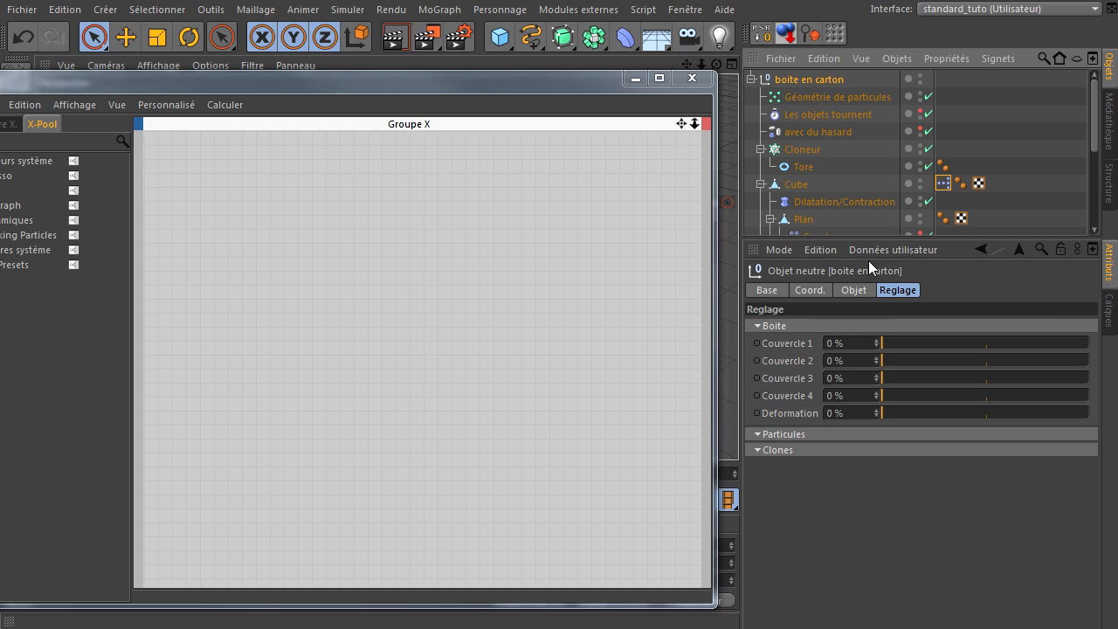
drag(790, 78, 525, 191)
drag(265, 228, 310, 435)
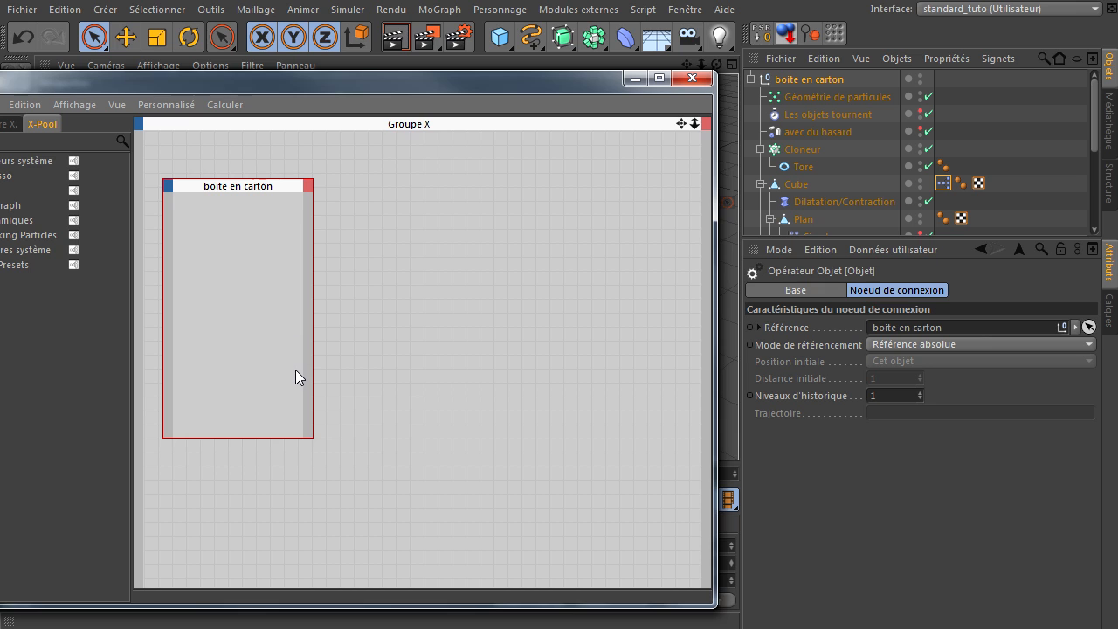
- Add the Couvercle 1 and Couvercle 2 user data as output ports on the boite en carton node
click(819, 79)
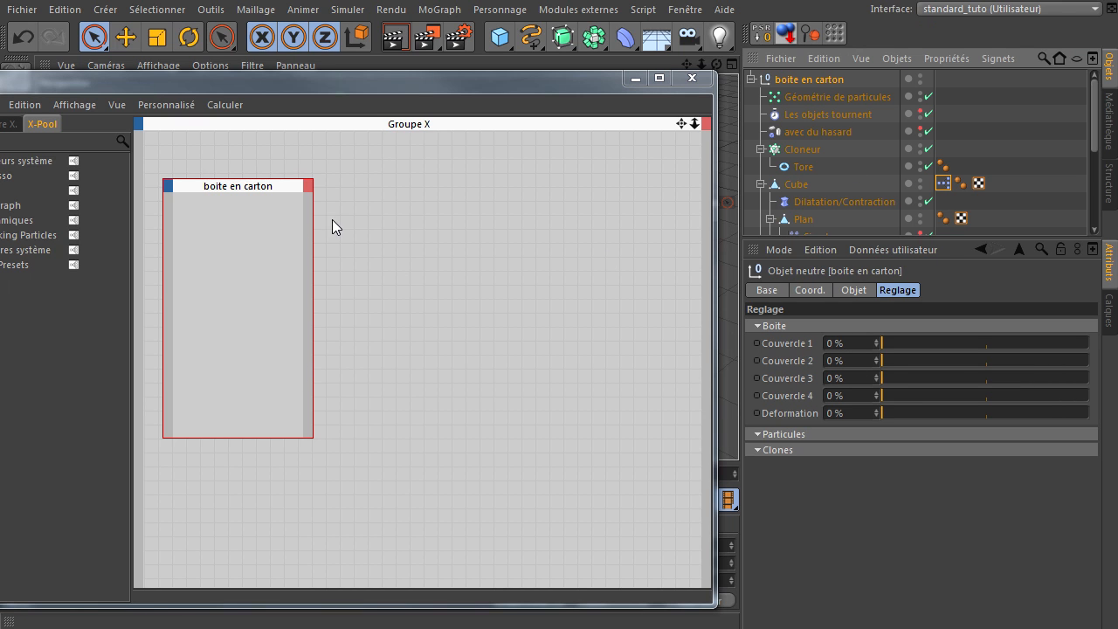
click(309, 187)
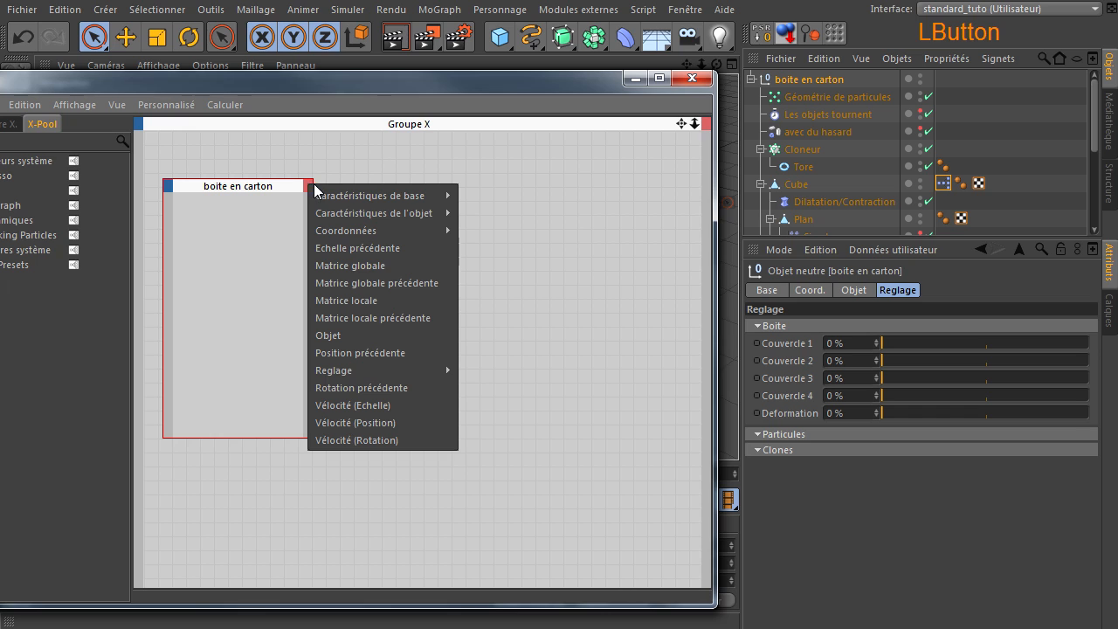
mouse_move(359, 197)
mouse_move(374, 372)
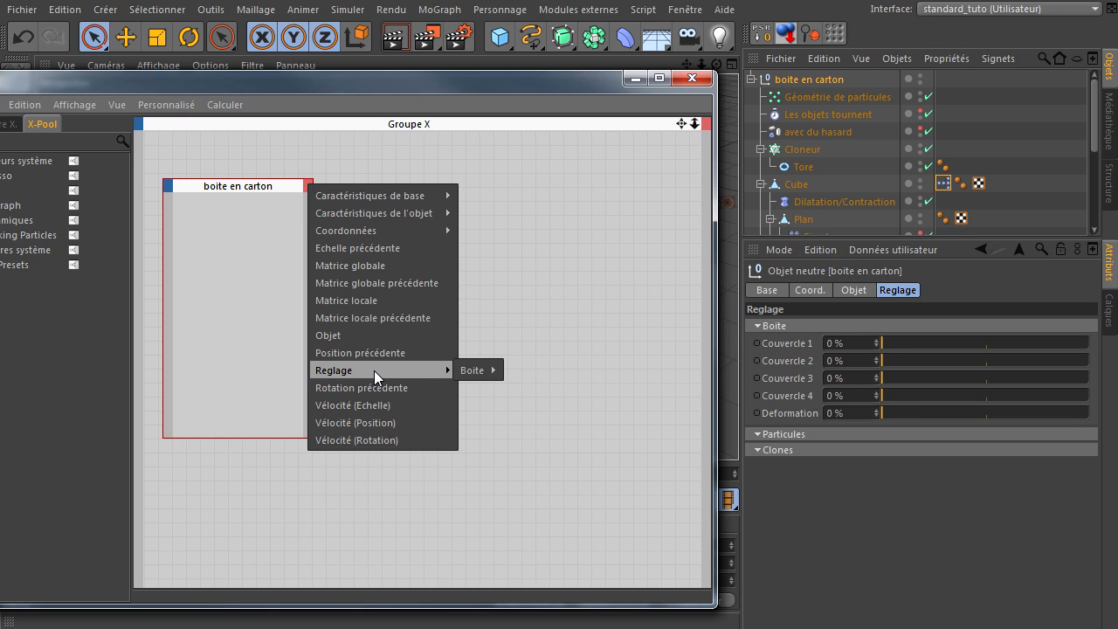
mouse_move(469, 369)
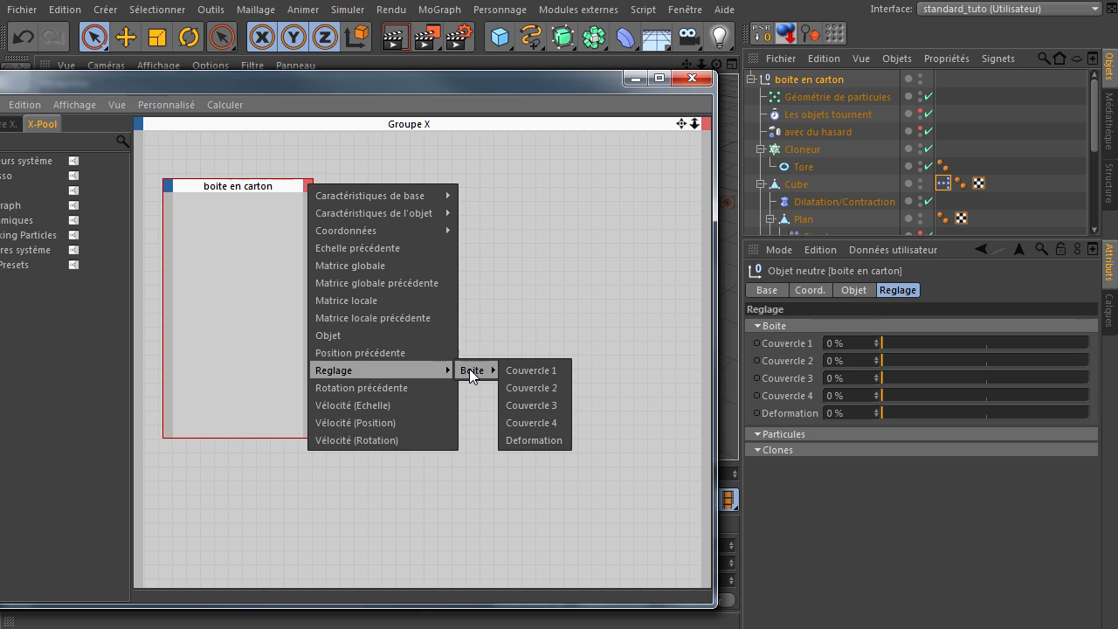
click(539, 371)
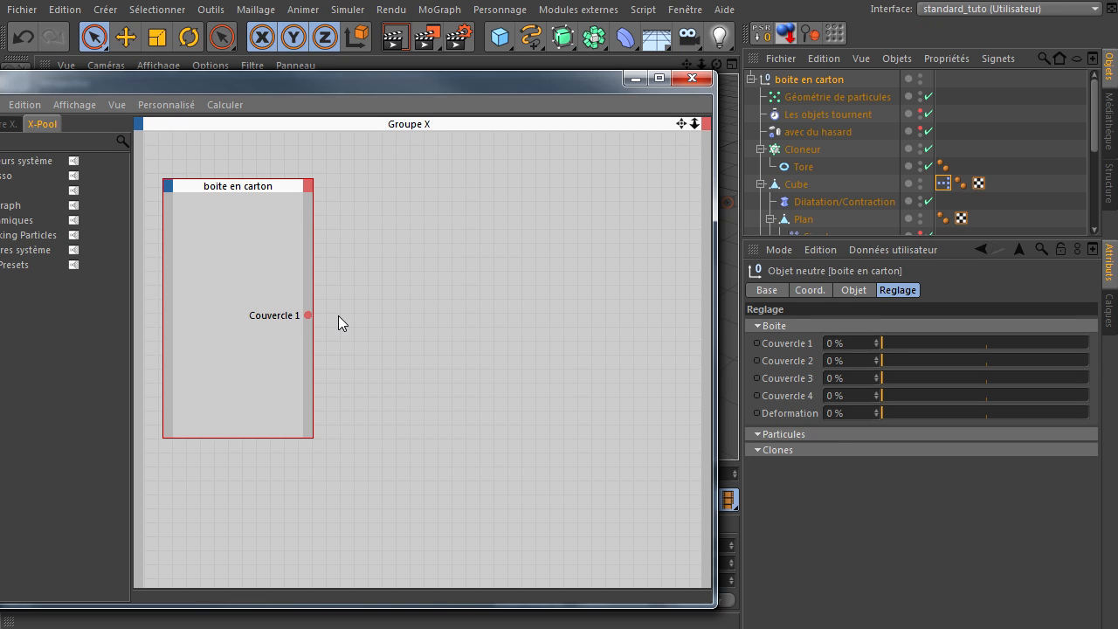
click(311, 185)
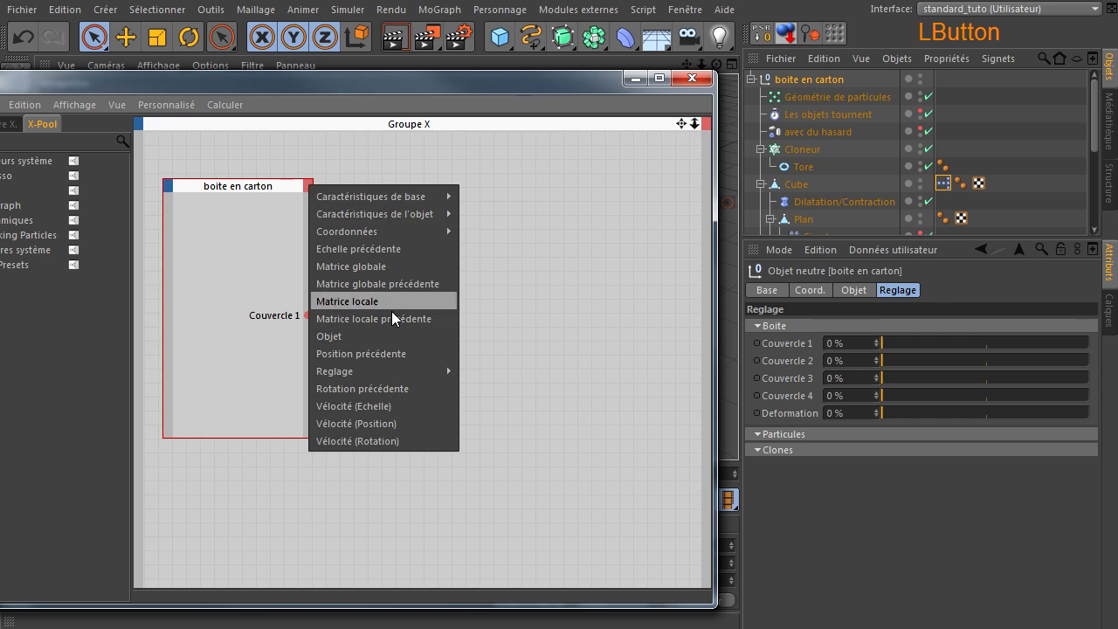
mouse_move(489, 377)
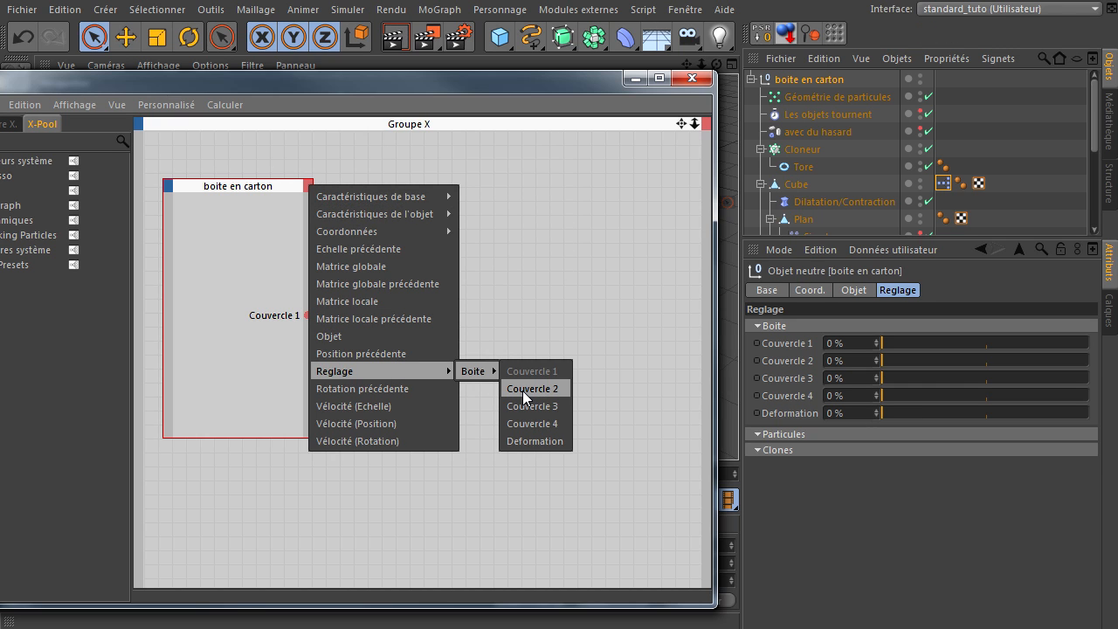
click(522, 391)
- Add the Couvercle 3 and Couvercle 4 user data as output ports on the boite en carton node
click(308, 186)
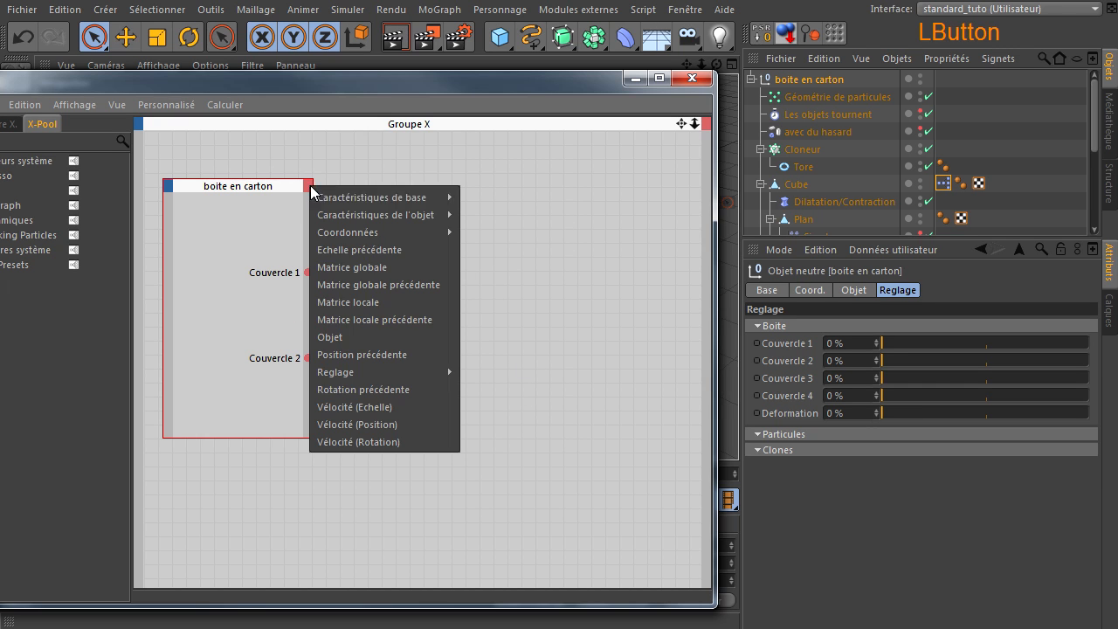
mouse_move(418, 375)
mouse_move(517, 372)
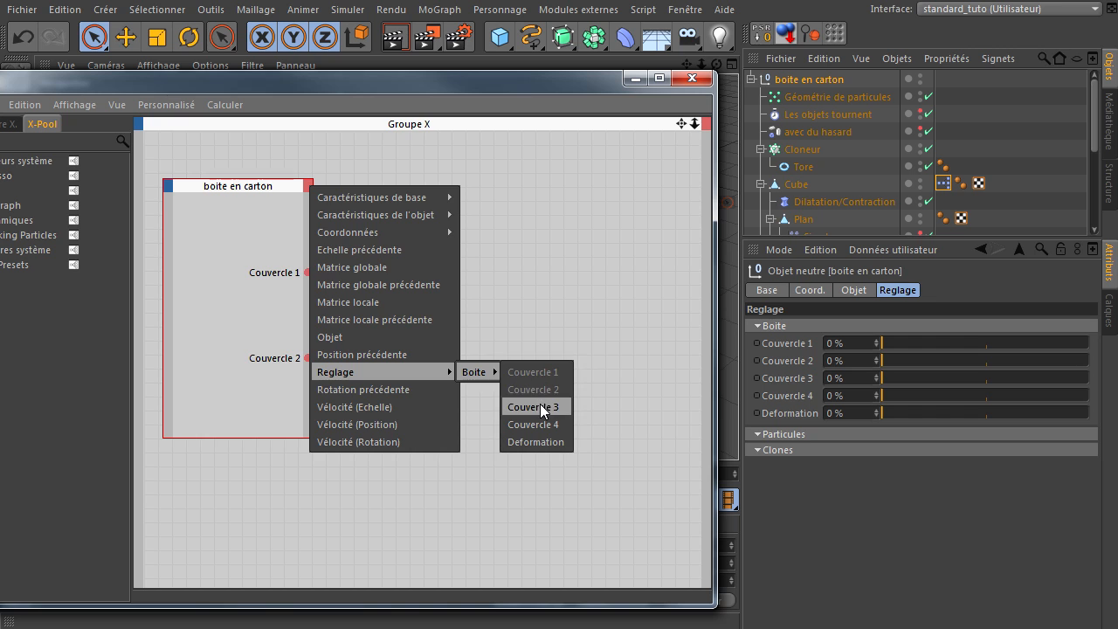
click(540, 403)
click(308, 185)
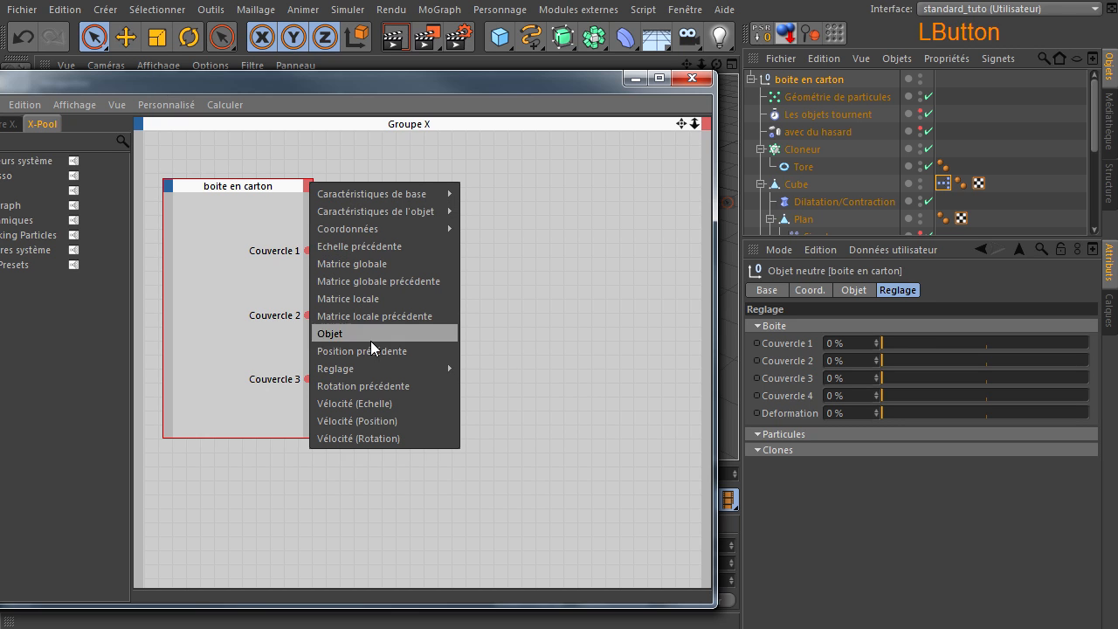
mouse_move(393, 369)
mouse_move(476, 369)
click(540, 421)
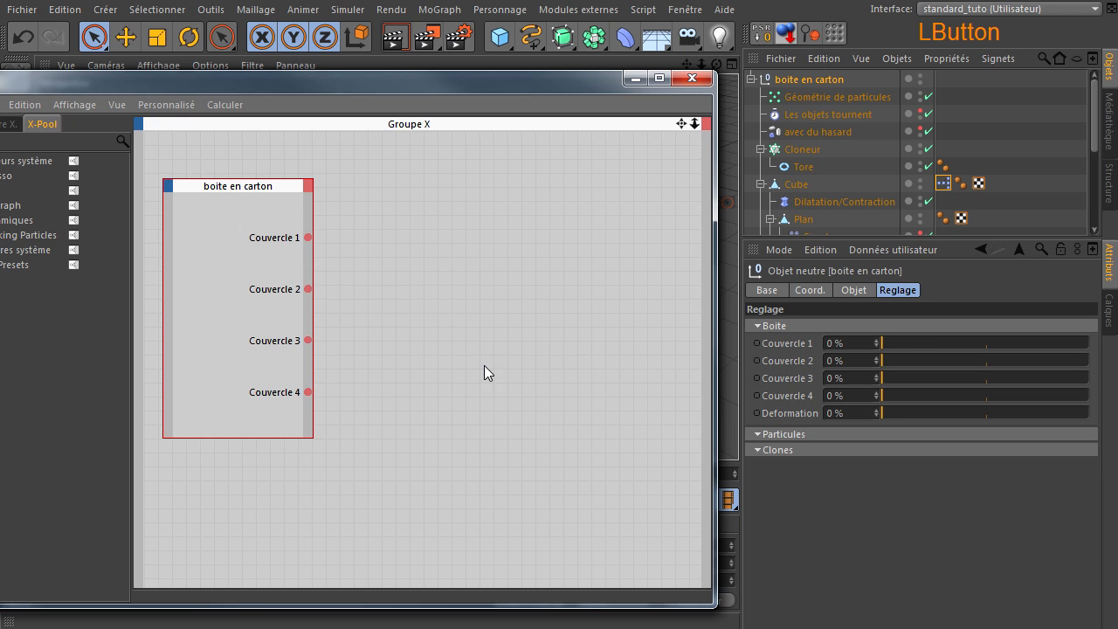
- Add the Deformation user data as an output port on the boite en carton node
click(309, 186)
mouse_move(382, 371)
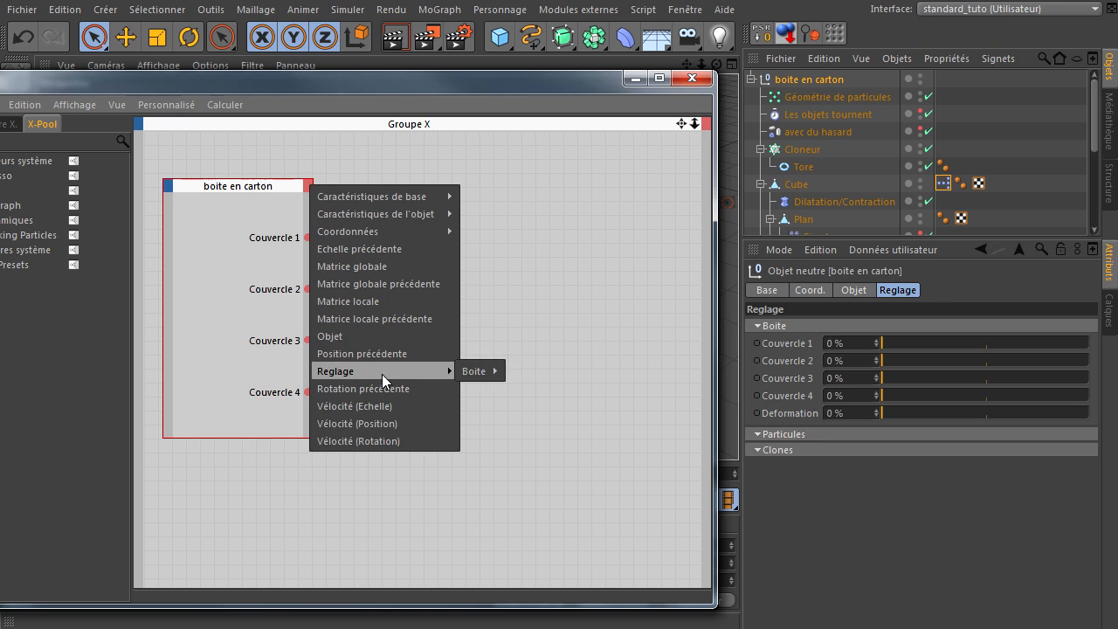
mouse_move(490, 373)
click(548, 438)
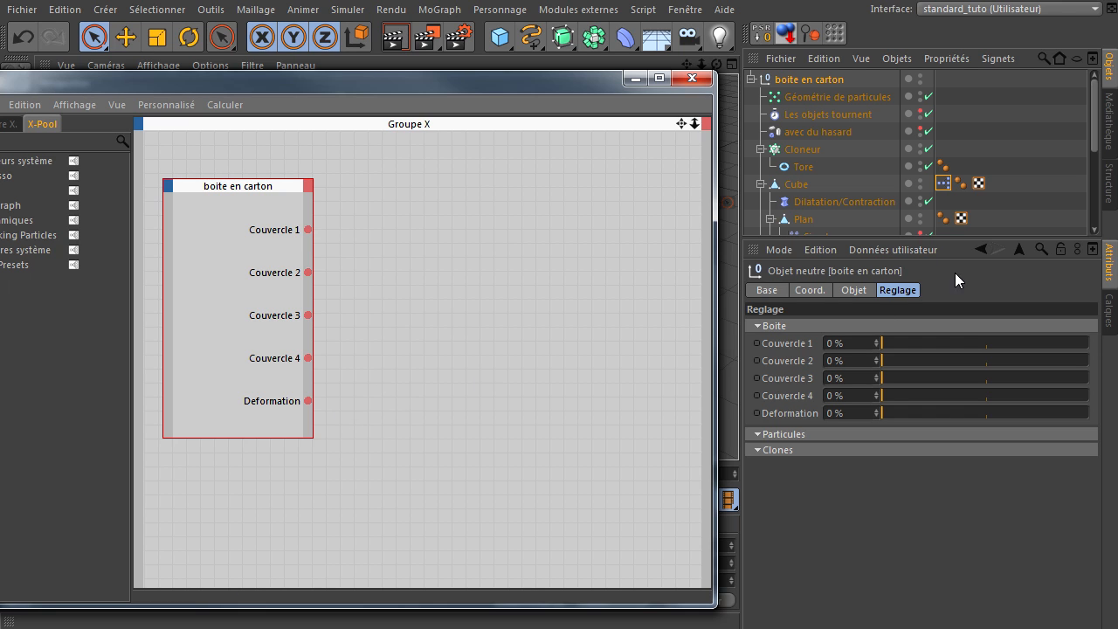
- Enlarge the object hierarchy area and place the Simple effector under Plan as a node in the XPresso graph
drag(926, 239, 916, 399)
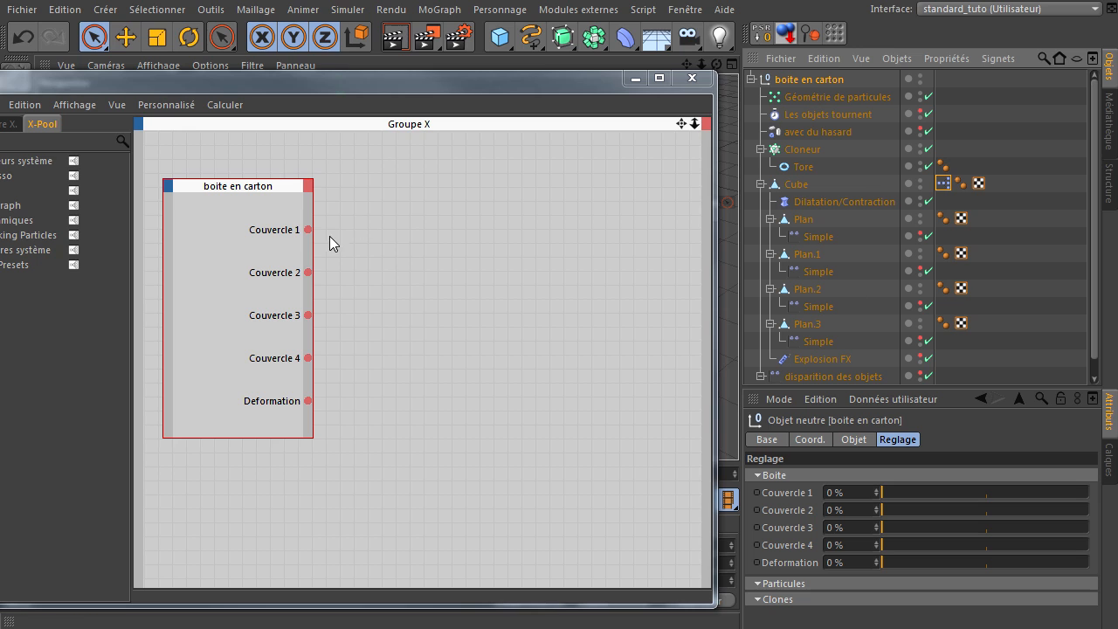
click(821, 238)
drag(525, 205, 490, 178)
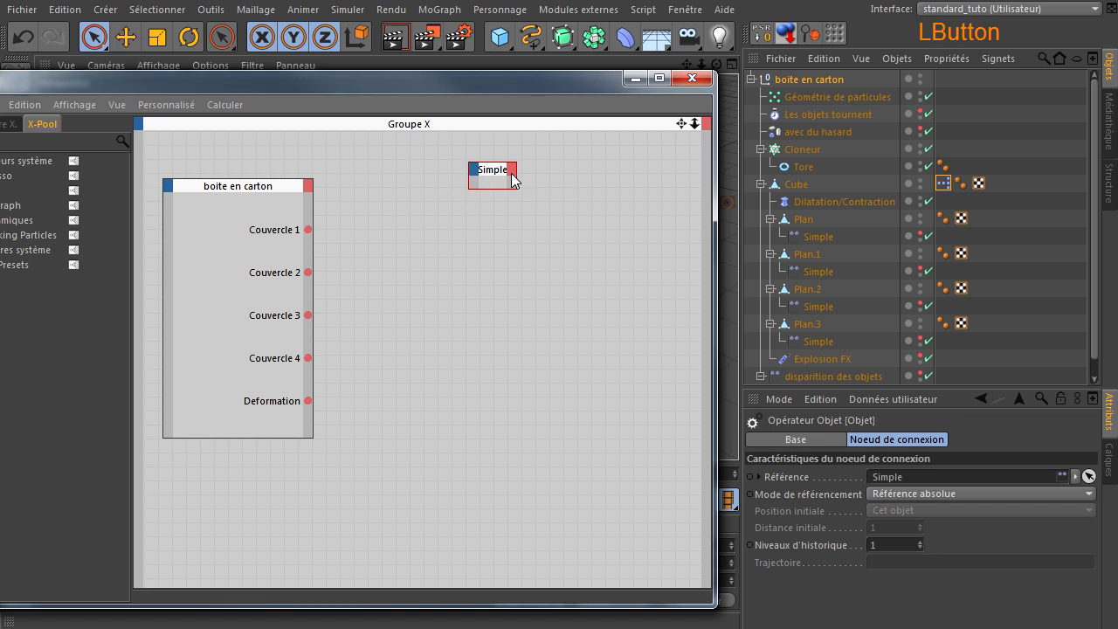
- Place the Simple effectors under Plan.1, Plan.2 and Plan.3 and the Dilatation/Contraction deformer as nodes in the XPresso graph
click(819, 271)
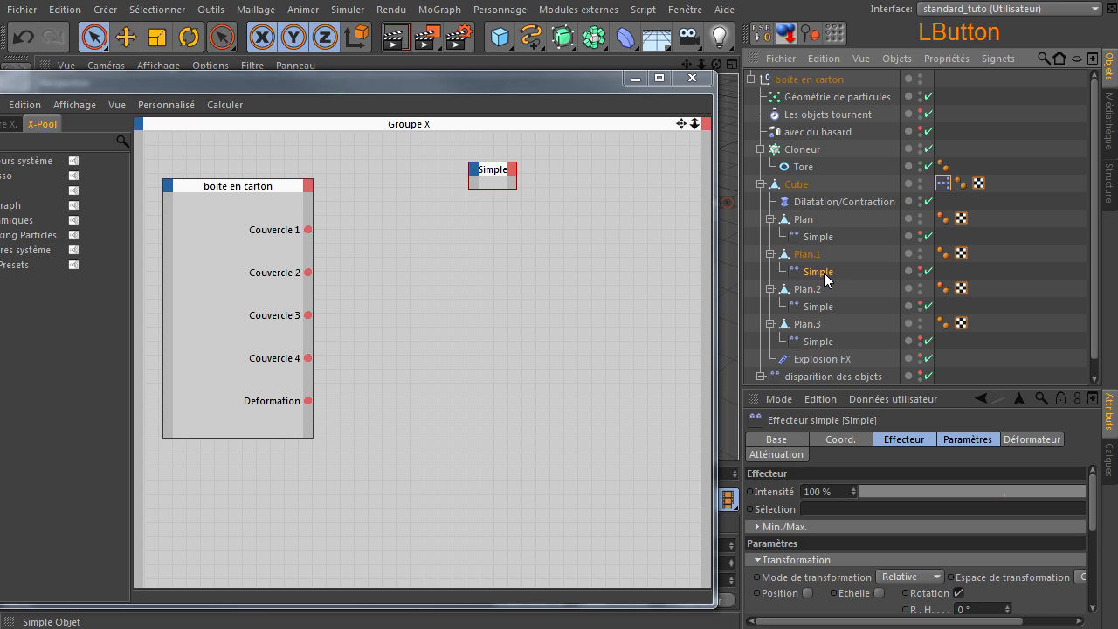
drag(822, 274, 752, 274)
mouse_move(478, 239)
mouse_down()
mouse_move(498, 236)
mouse_move(488, 224)
mouse_up()
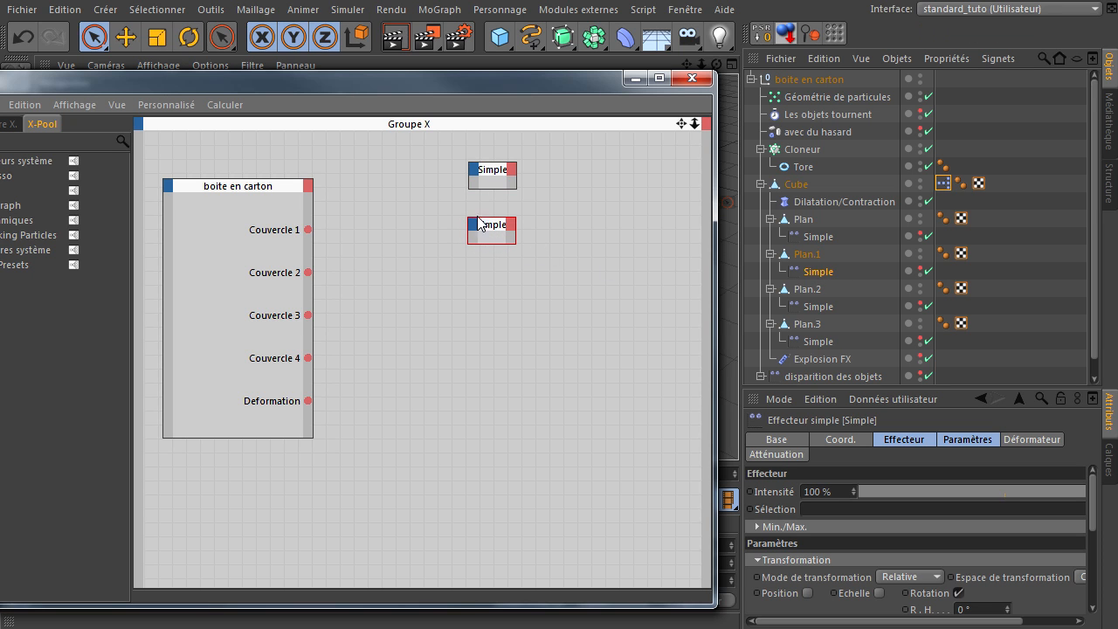
click(819, 306)
drag(820, 305, 491, 293)
click(801, 342)
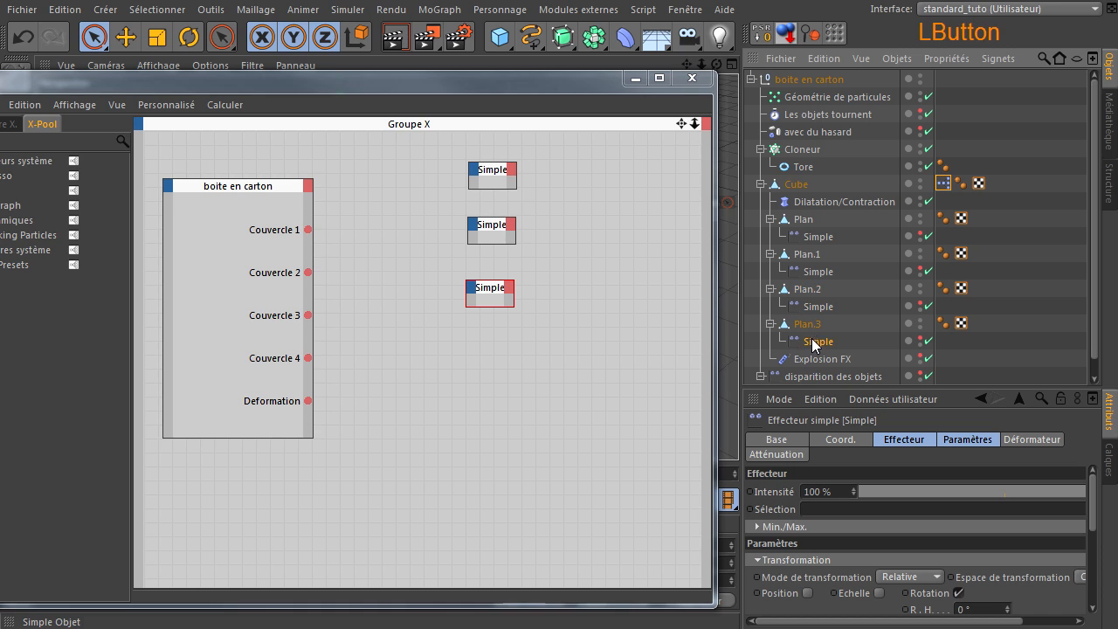
click(815, 342)
drag(499, 357, 490, 346)
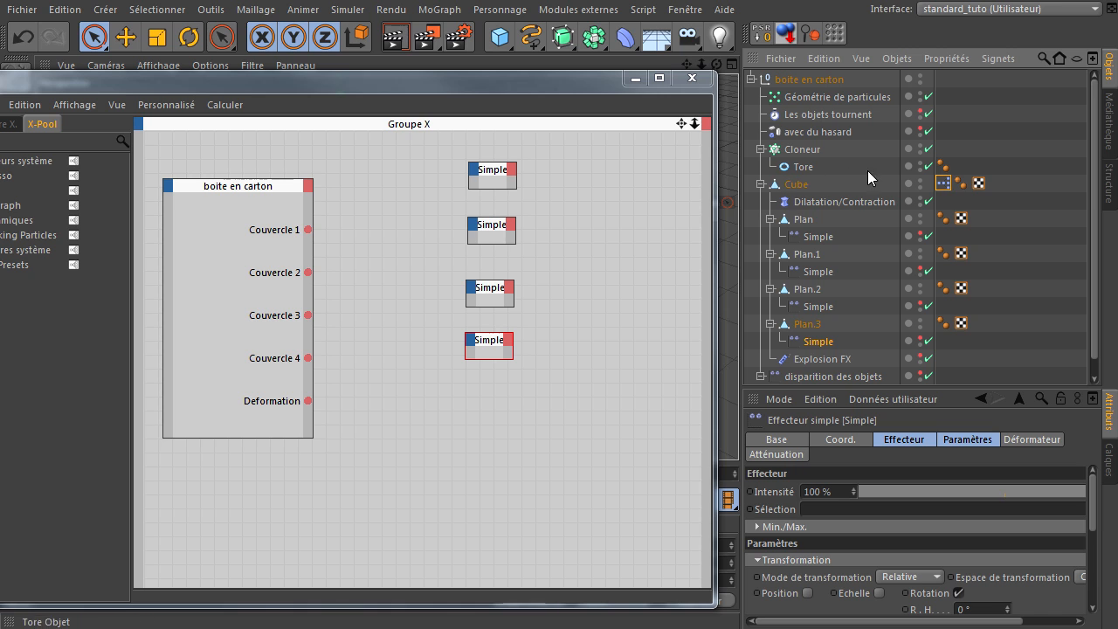
click(836, 201)
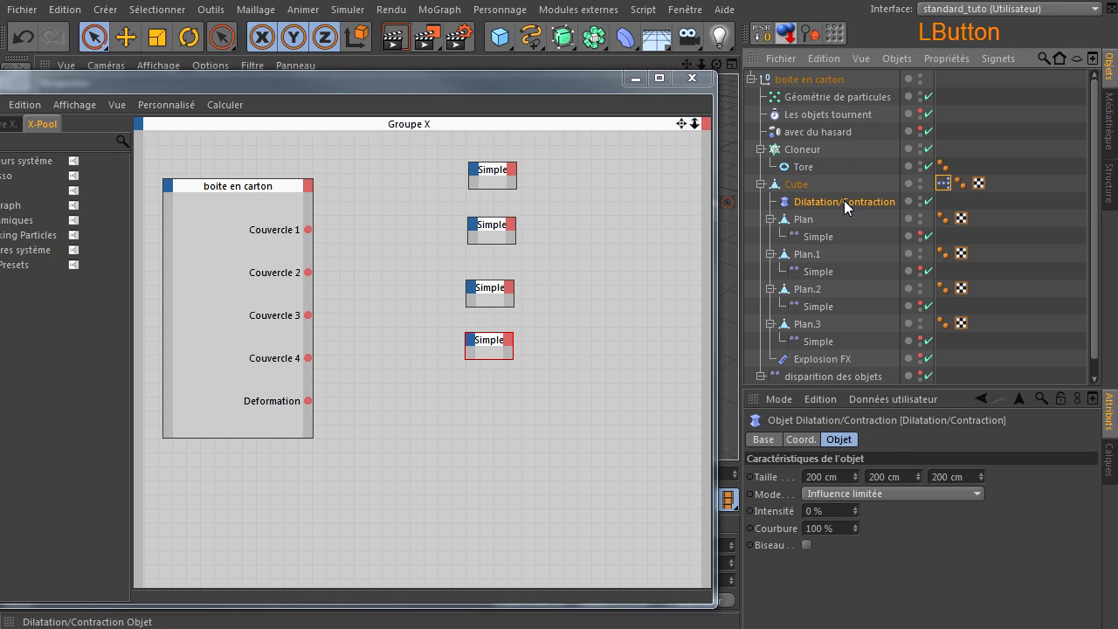
drag(500, 385, 489, 410)
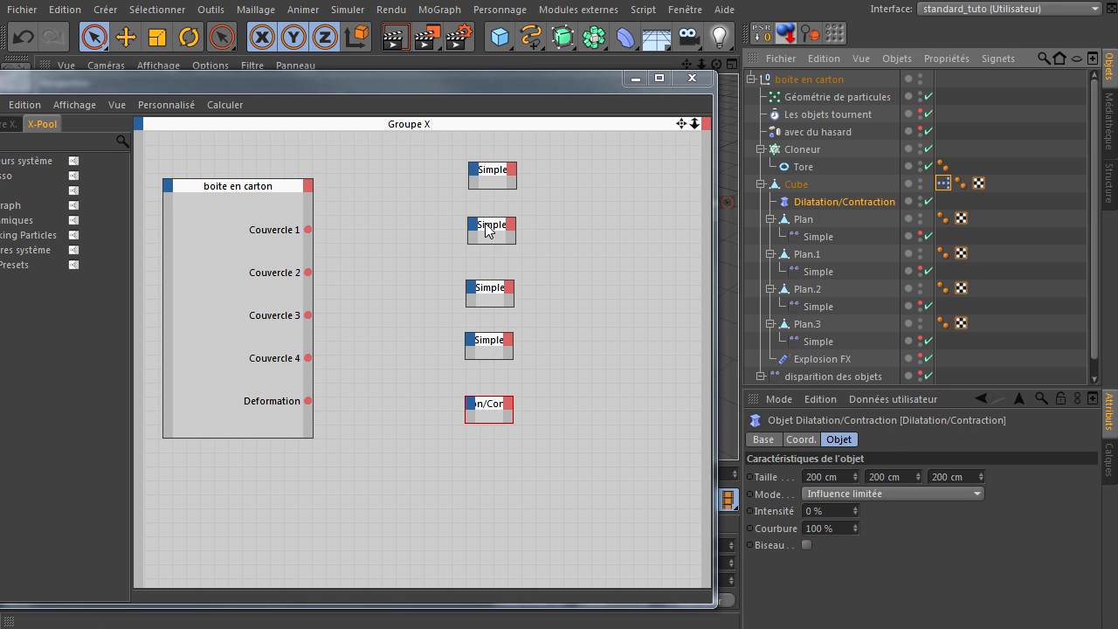
- Widen the four Simple nodes and the Dilatation/Contraction node so their full titles fit
drag(514, 181, 558, 186)
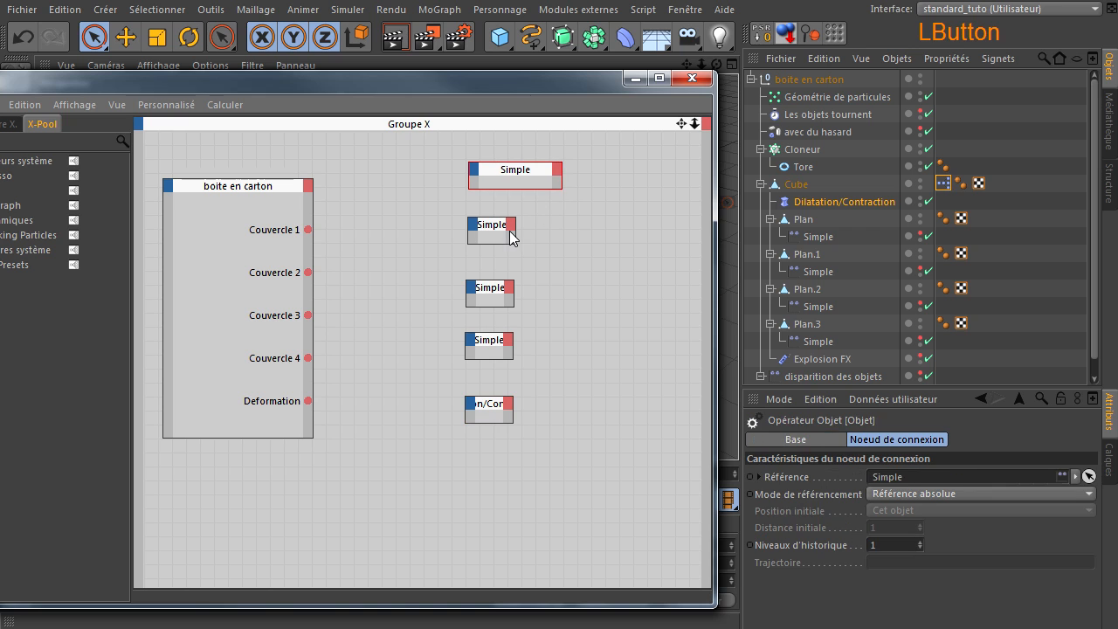
drag(512, 233, 559, 239)
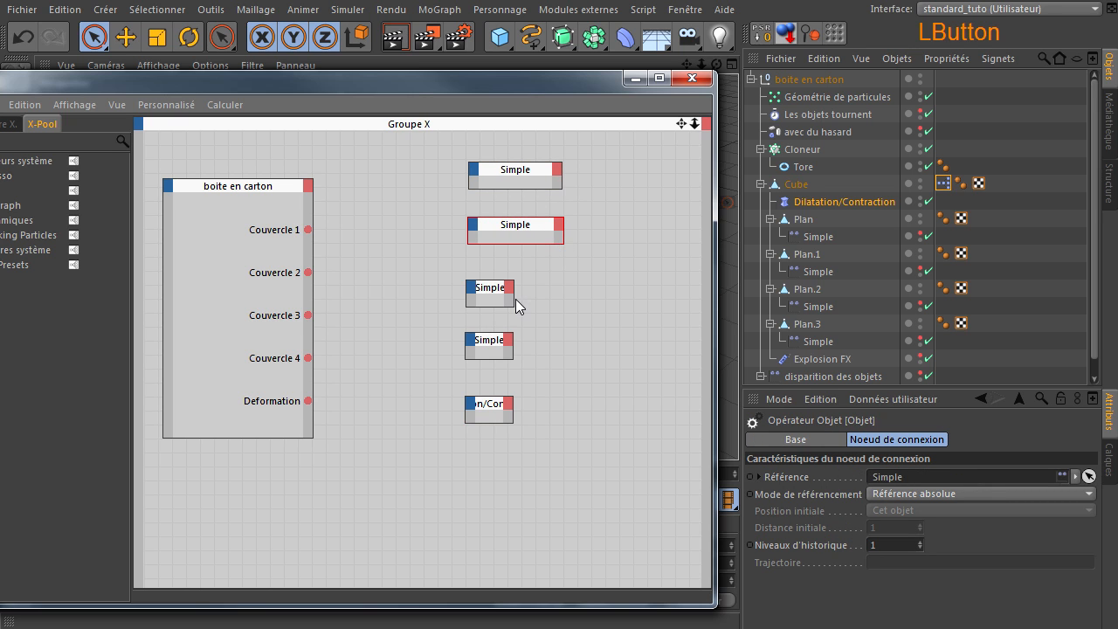
drag(513, 299, 565, 294)
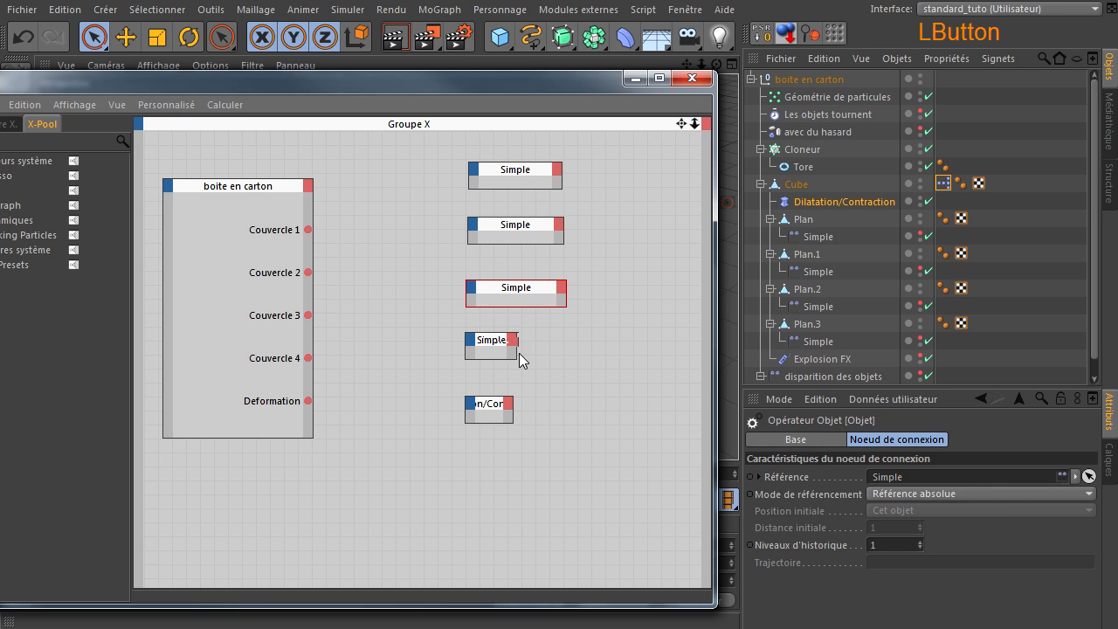
drag(519, 353, 572, 354)
drag(513, 416, 610, 413)
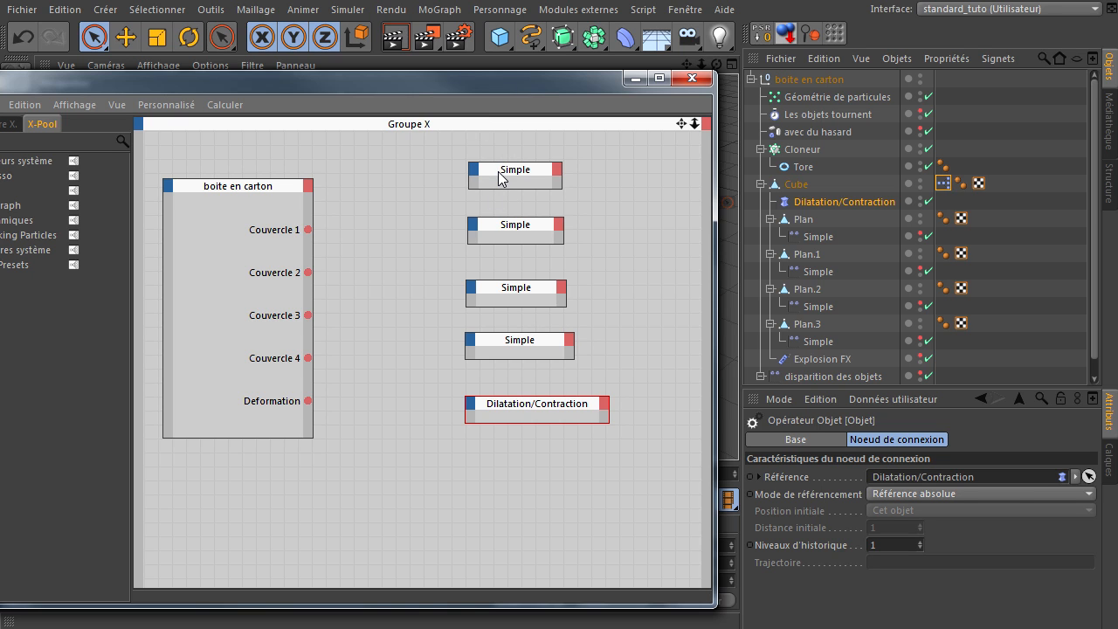
- Add the Atténuation Influence parameter as an input port on the first and second Simple nodes
click(809, 238)
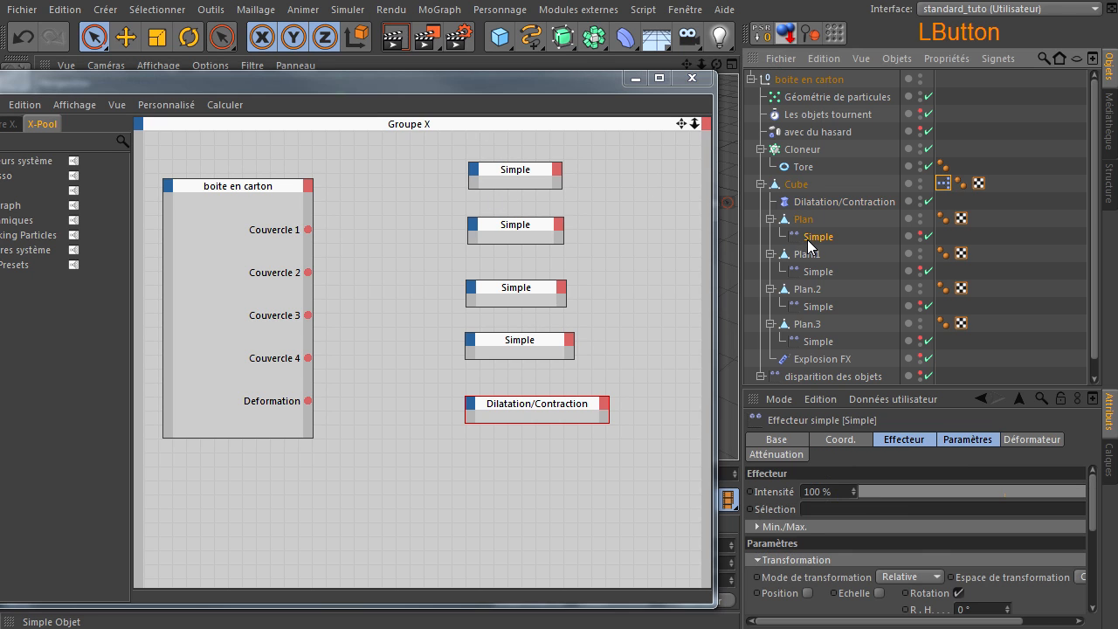
click(798, 458)
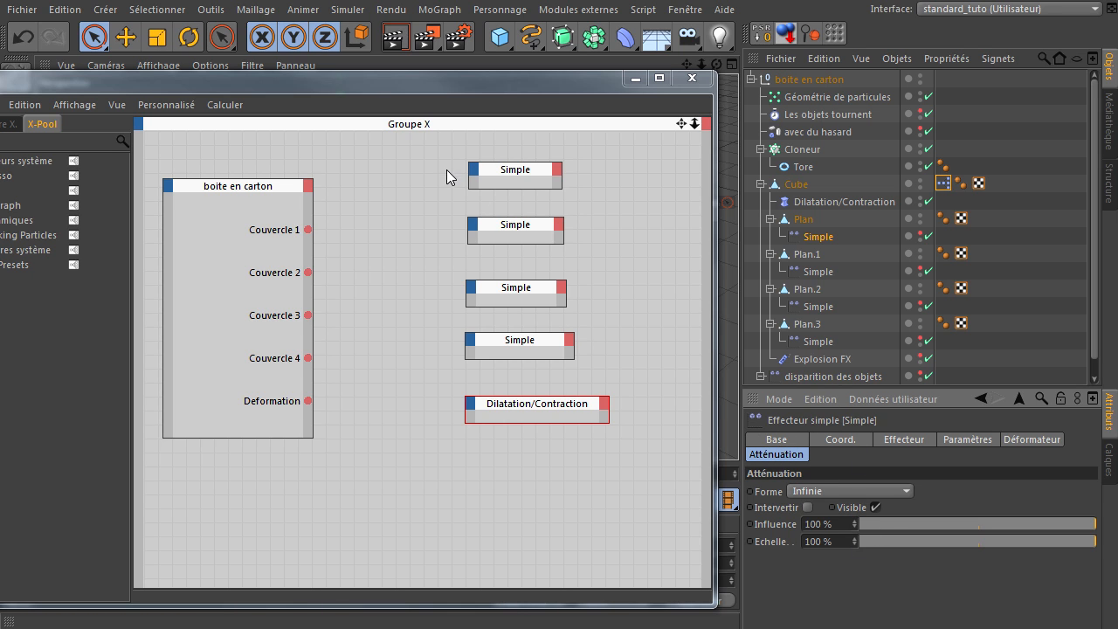
click(473, 168)
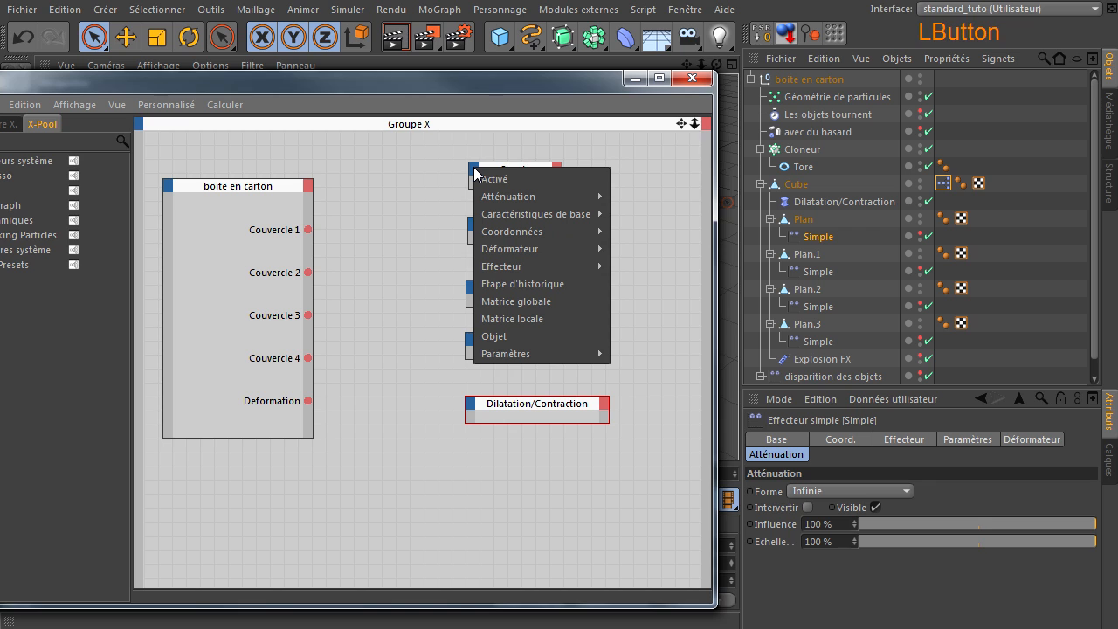
mouse_move(490, 197)
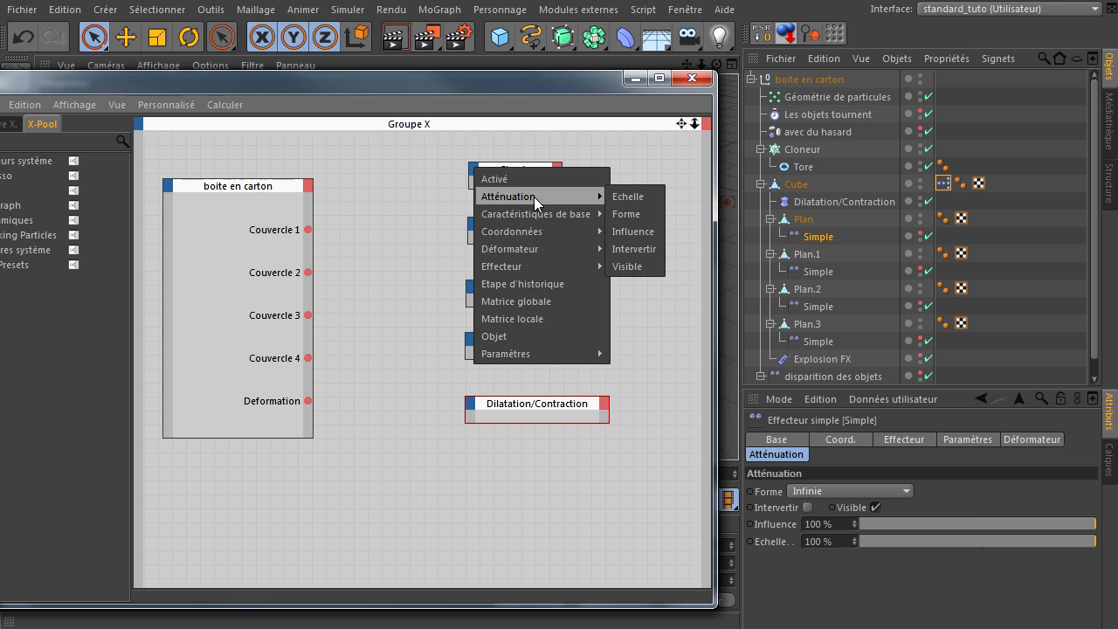
click(639, 232)
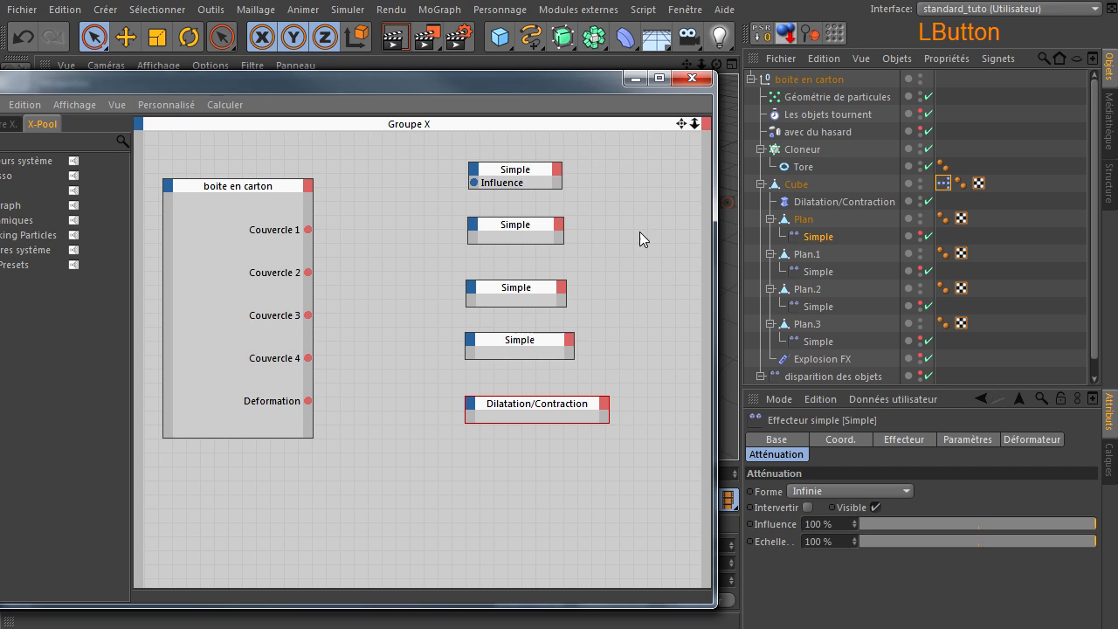
click(475, 224)
mouse_move(542, 252)
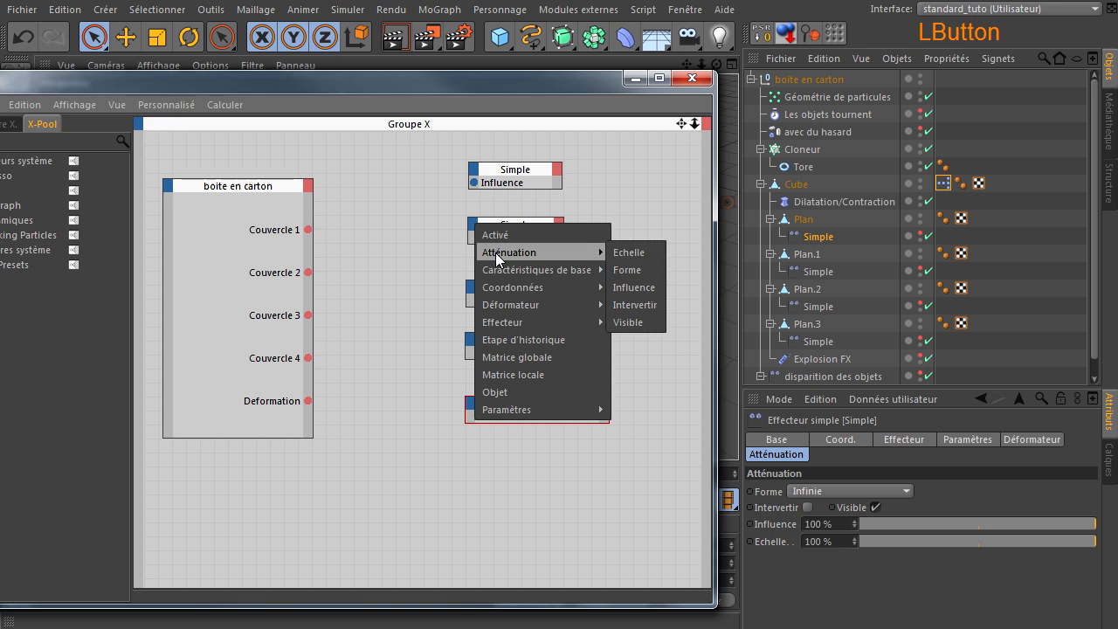
click(638, 287)
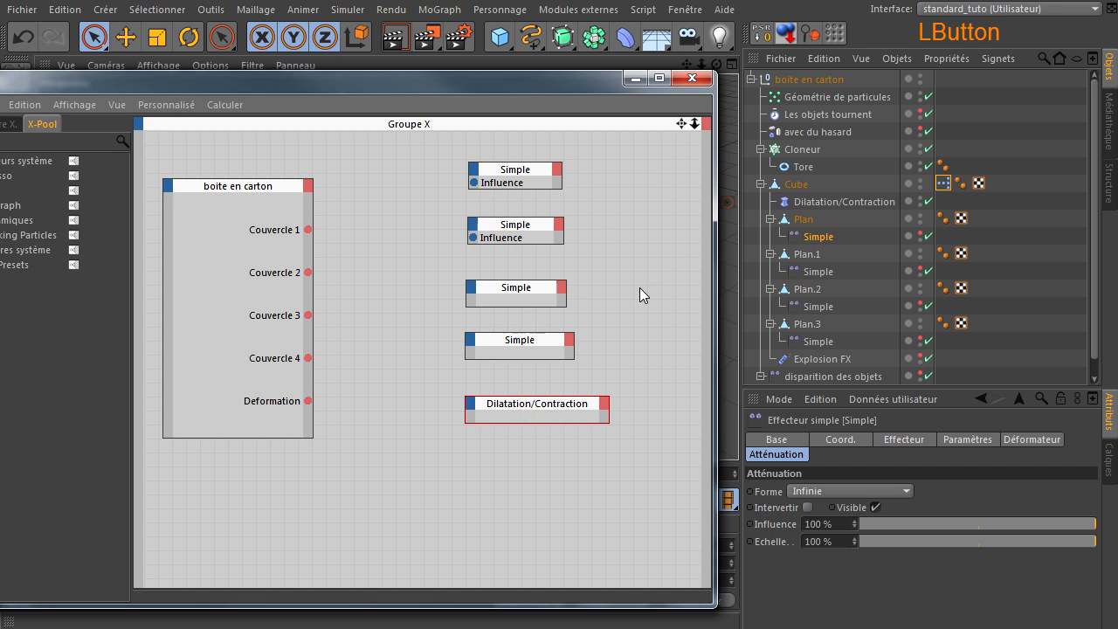
- Add the Atténuation Influence parameter as an input port on the third and fourth Simple nodes
click(473, 288)
mouse_move(500, 318)
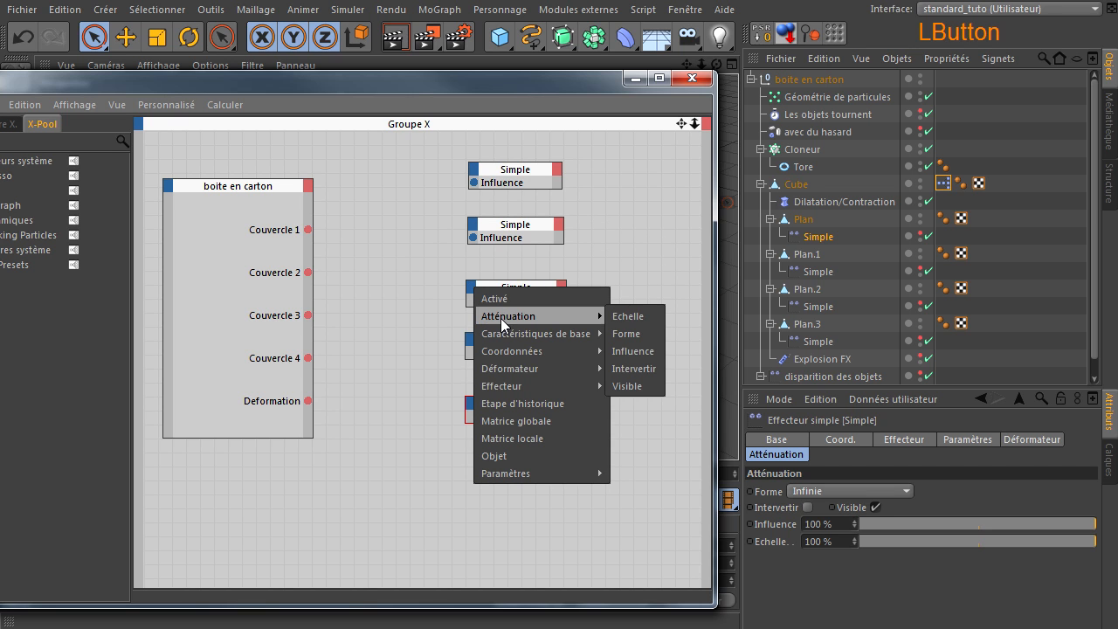
click(642, 353)
click(470, 338)
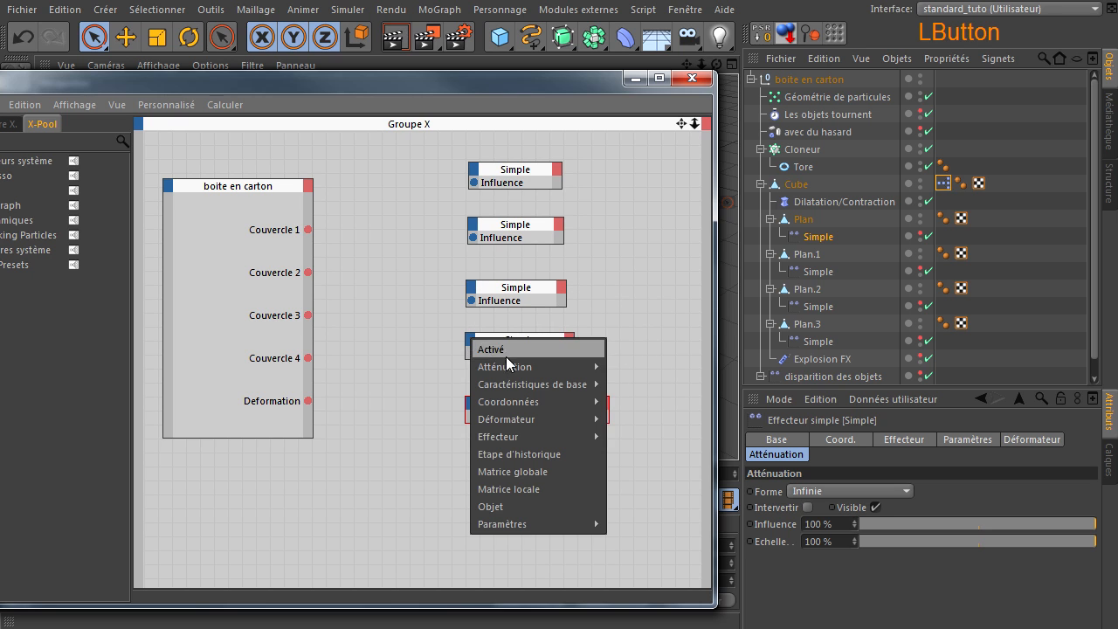
mouse_move(591, 371)
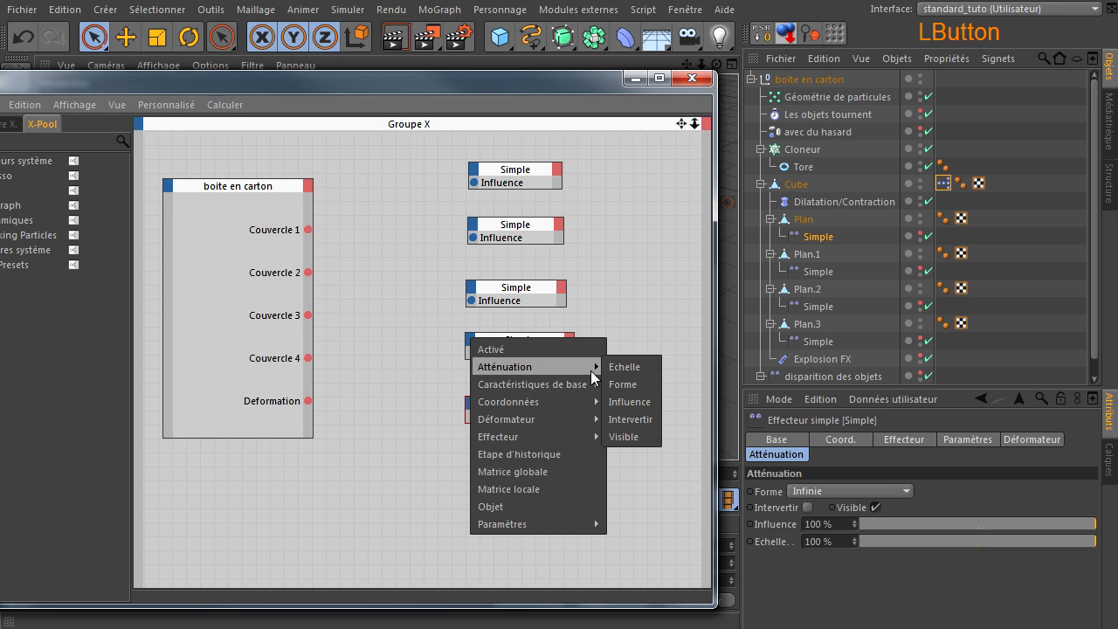
click(638, 404)
- Connect the Couvercle 1 to Couvercle 4 outputs to the Influence inputs of the four Simple nodes in order
drag(308, 230, 475, 183)
drag(309, 271, 474, 238)
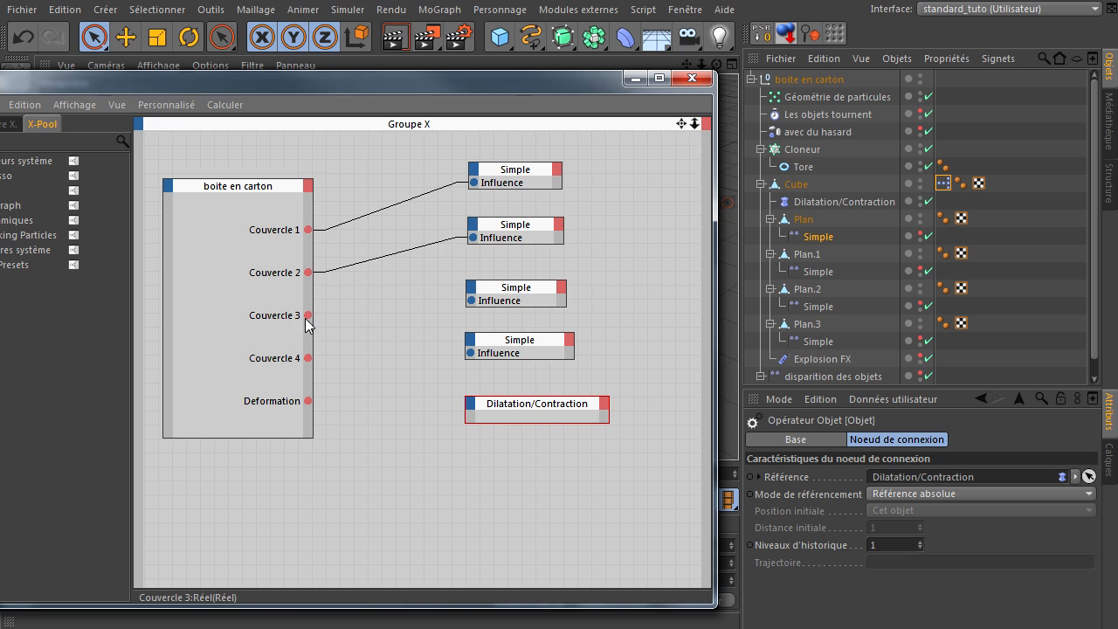
drag(308, 315, 472, 301)
drag(308, 359, 471, 353)
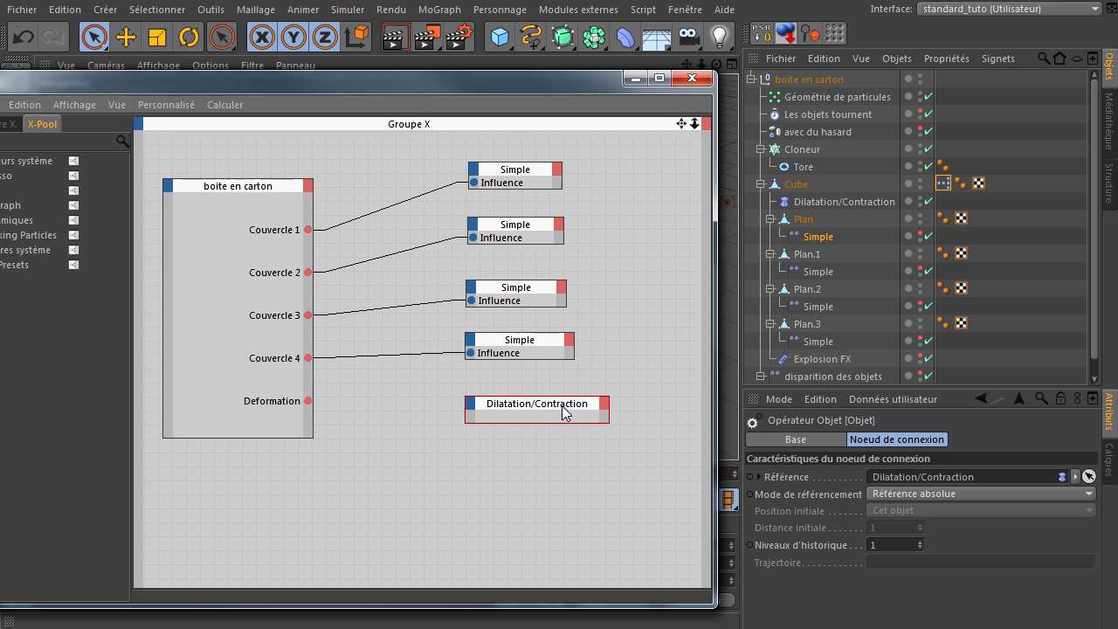
- Add the Intensité input port on the Dilatation/Contraction node and connect the Deformation output to it
click(834, 200)
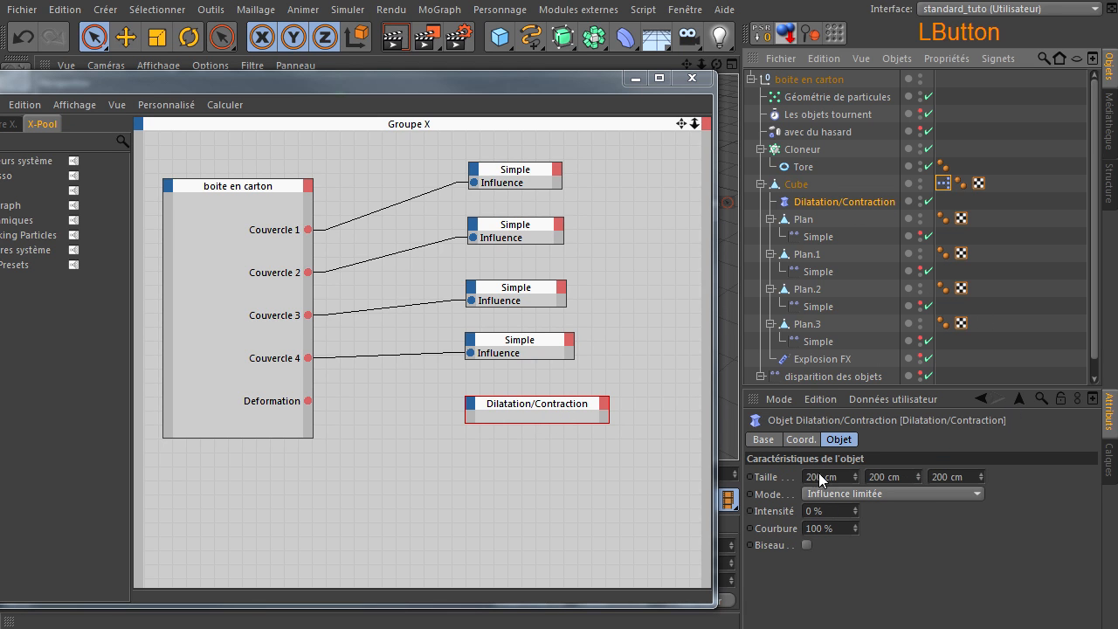
click(843, 443)
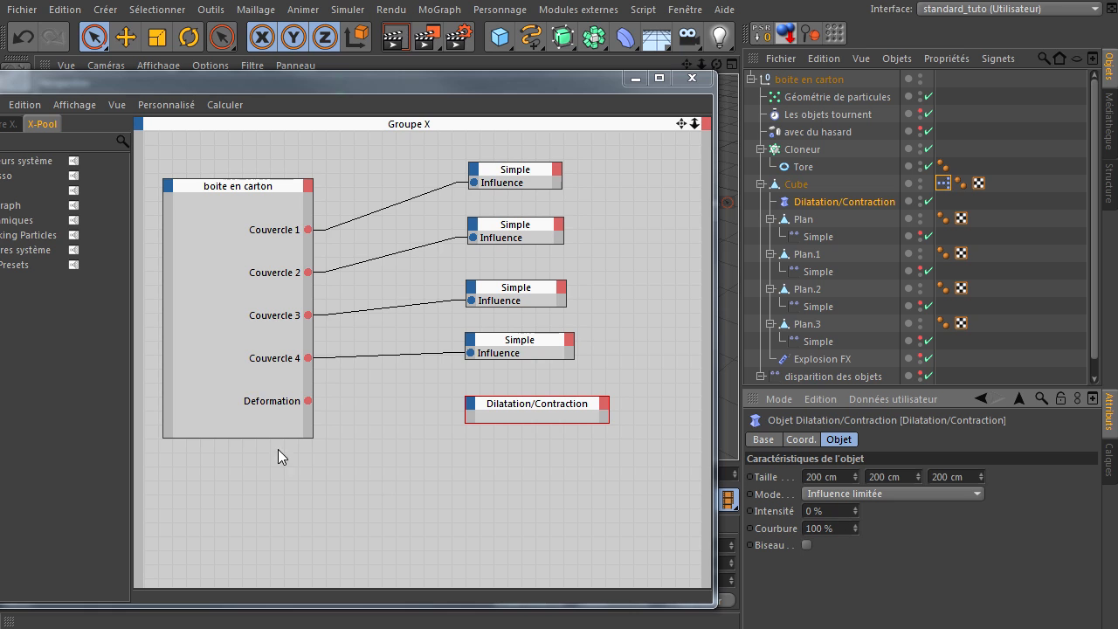
click(472, 402)
mouse_move(507, 447)
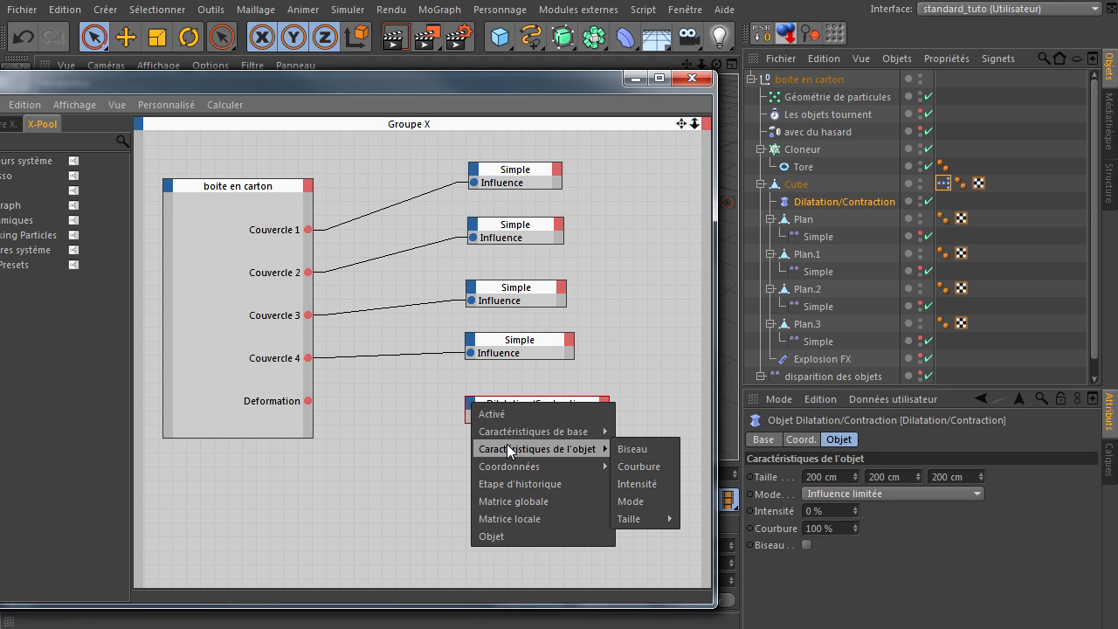
click(645, 482)
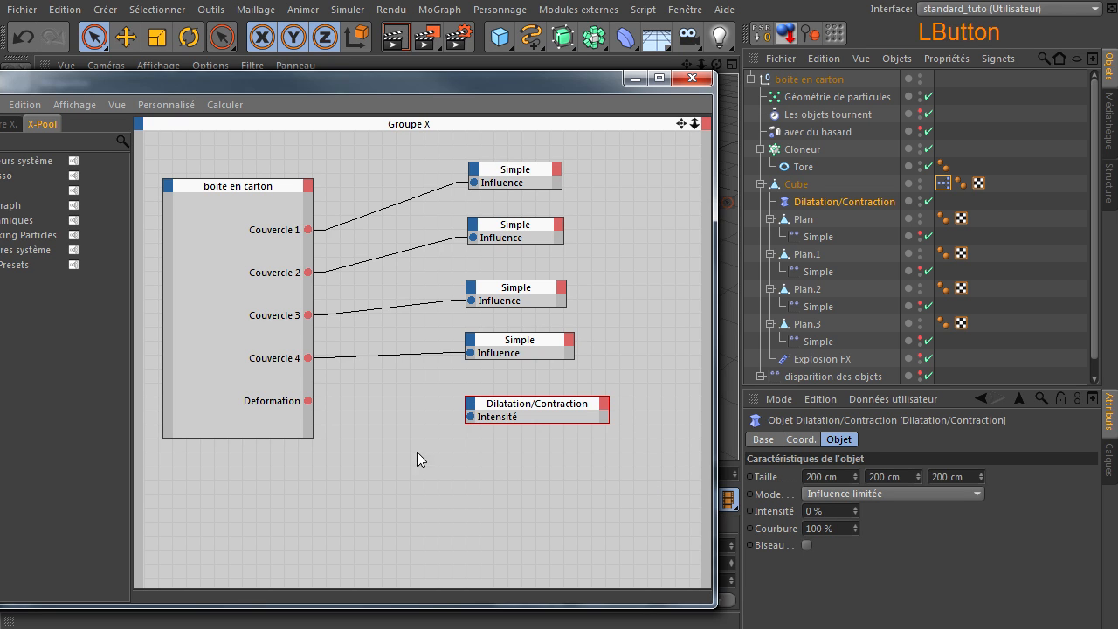
drag(309, 401, 468, 418)
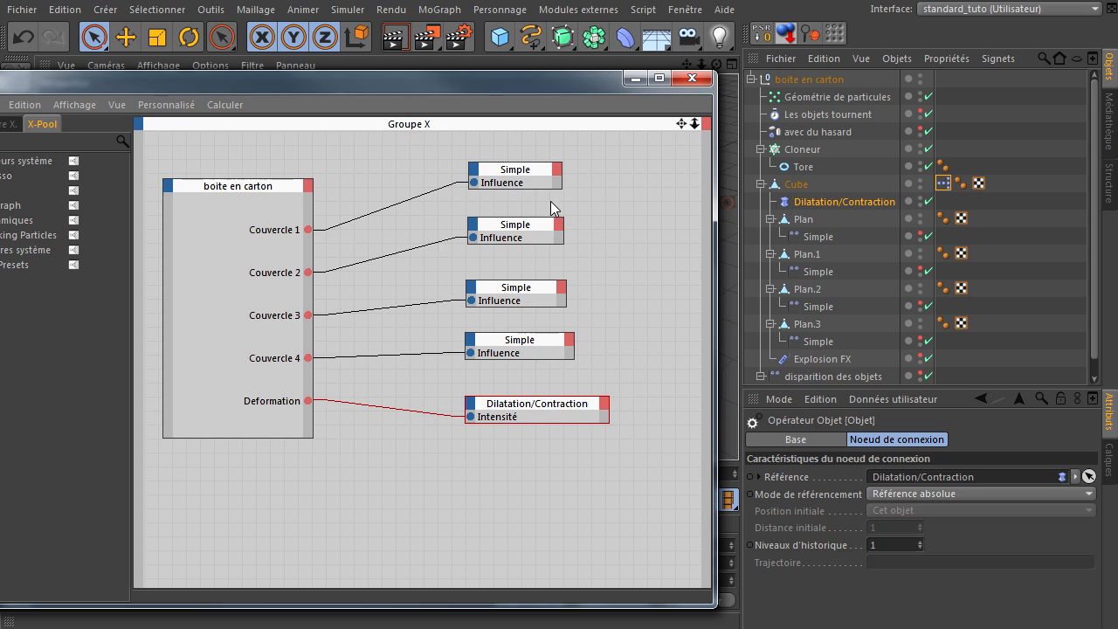
- Shrink the four Simple nodes and the Dilatation/Contraction node to the optimal size for their contents
key(ctrl)
ctrl+click(526, 174)
ctrl+click(516, 231)
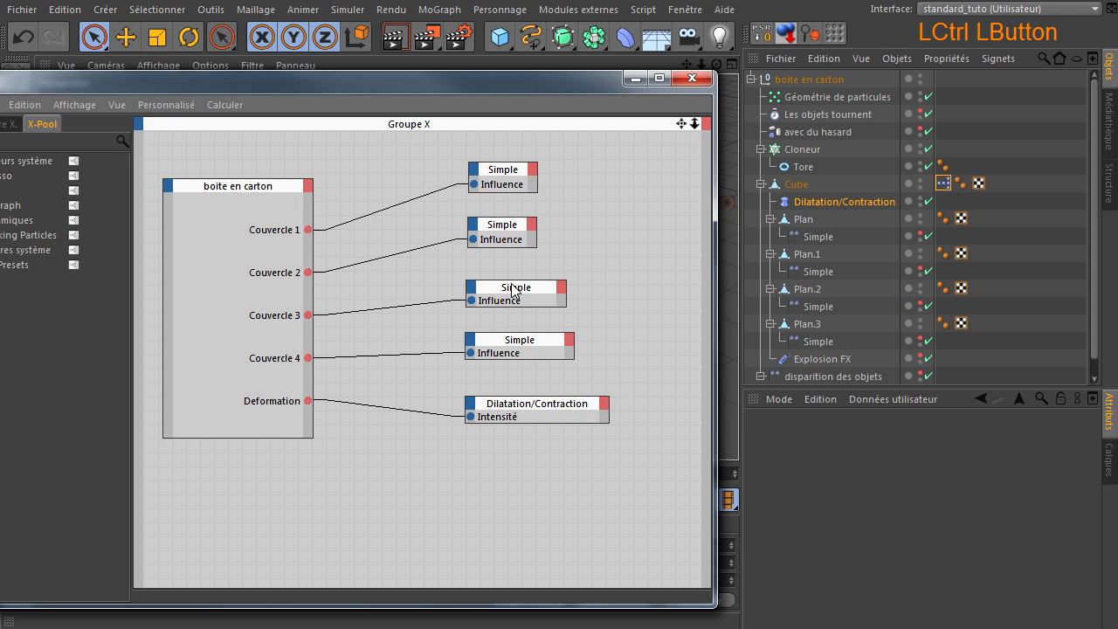
ctrl+click(514, 290)
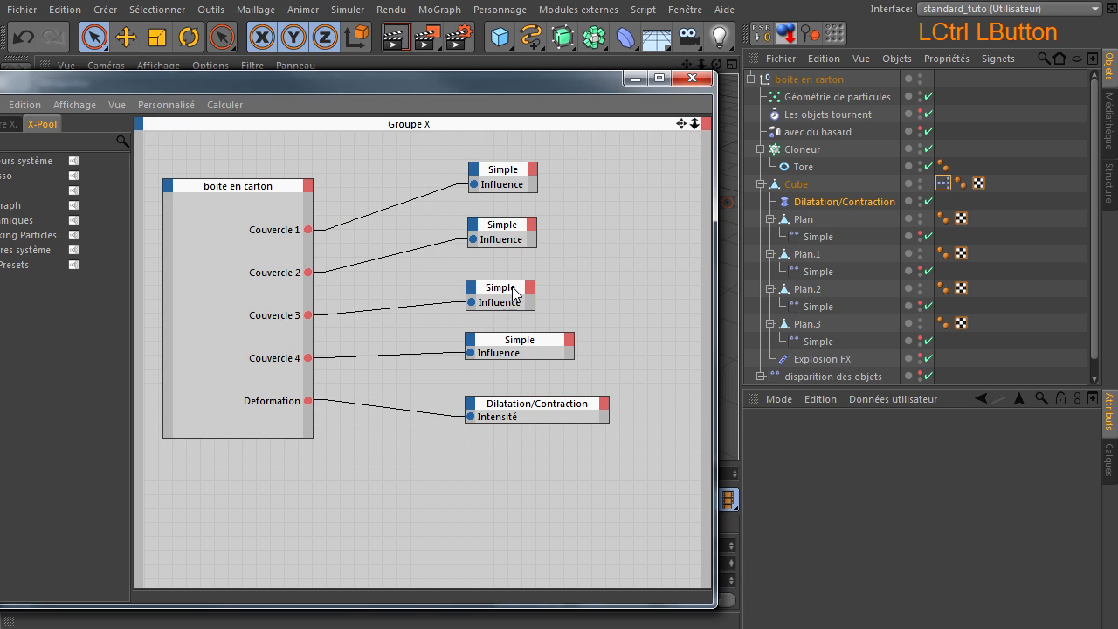
ctrl+click(514, 342)
ctrl+click(511, 406)
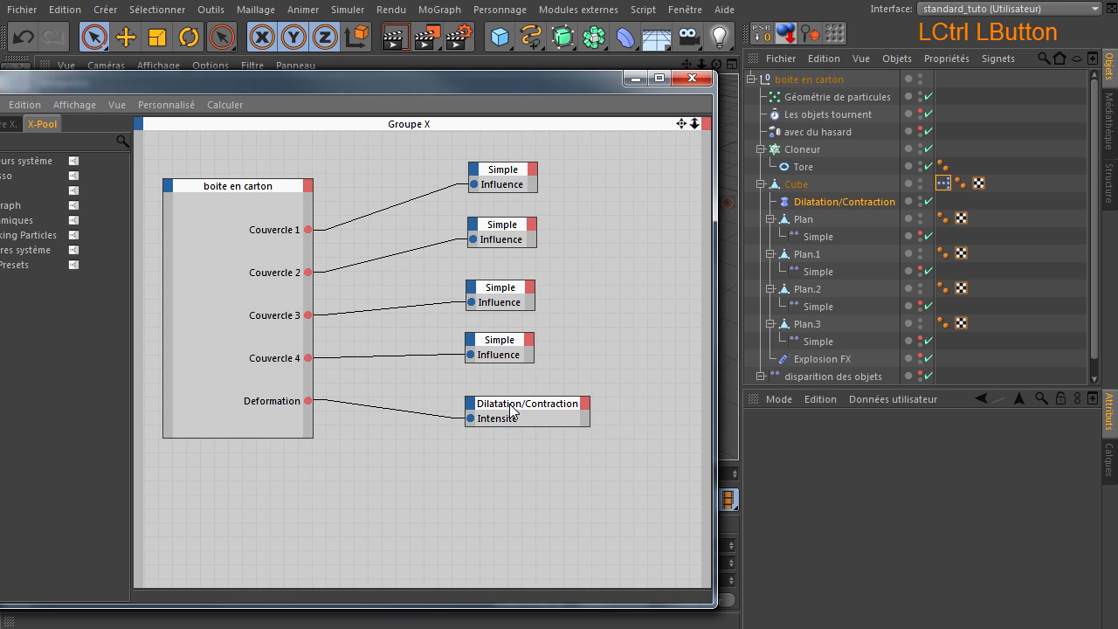
- Stack the Simple and Dilatation/Contraction nodes in a compact column and move them closer to the boite en carton node
drag(512, 407, 501, 381)
drag(506, 293, 506, 306)
drag(517, 229, 516, 272)
drag(513, 171, 512, 229)
drag(586, 195, 429, 498)
drag(505, 234, 471, 177)
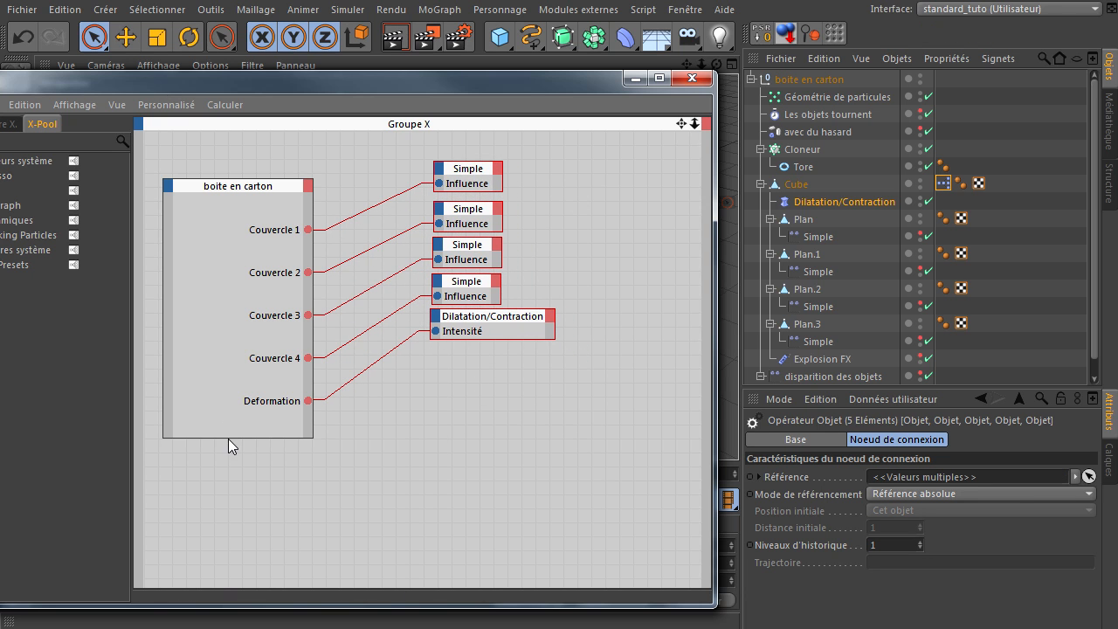
click(539, 468)
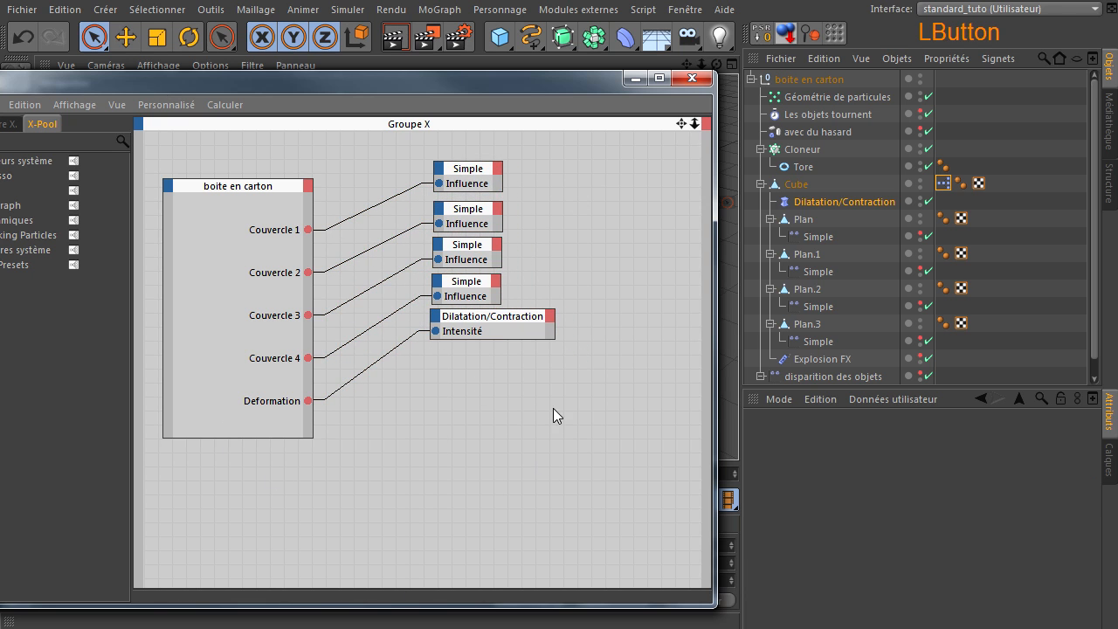
- Close the XPresso editor and test the boite en carton null's lid controls by setting Couvercle 1 to Couvercle 4 to 100 %
click(692, 77)
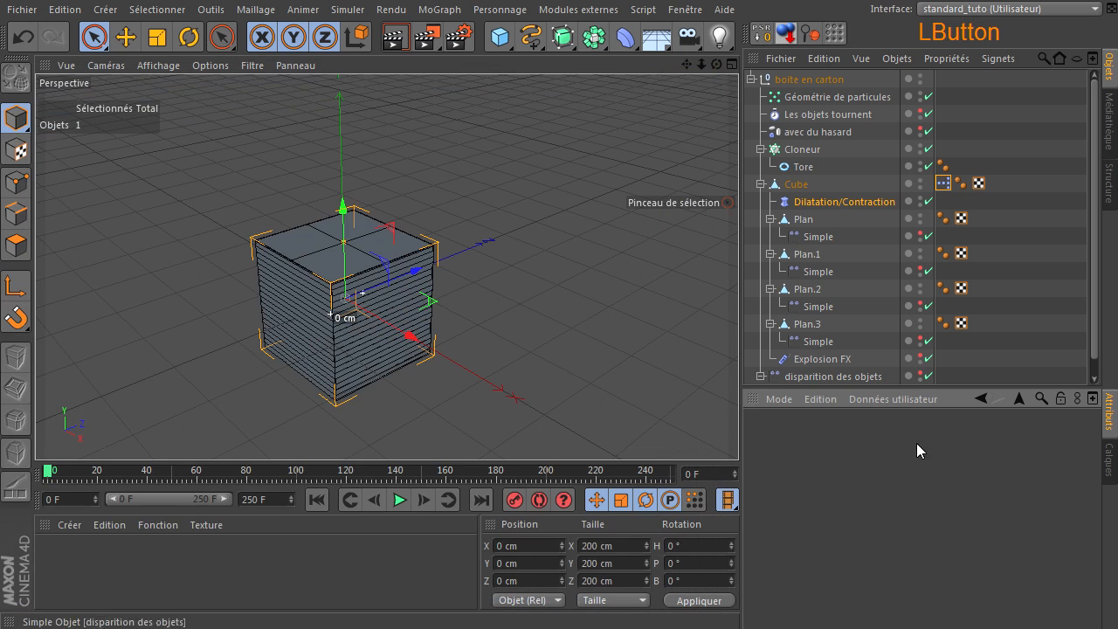
click(805, 80)
drag(828, 386, 817, 249)
drag(883, 442, 1086, 451)
drag(892, 459, 1083, 461)
drag(906, 477, 1072, 479)
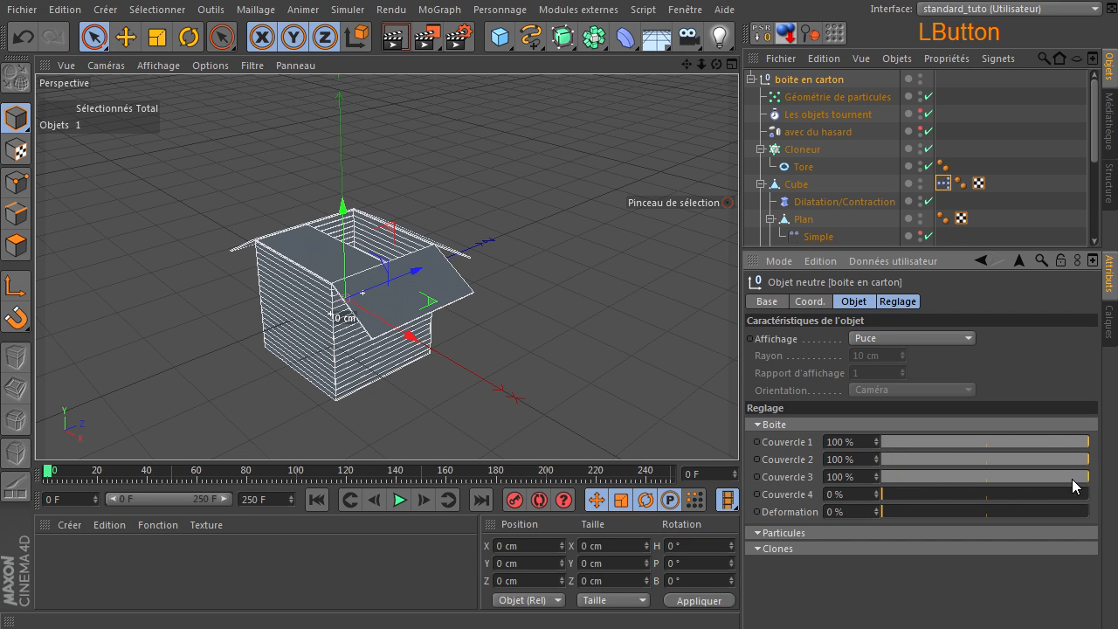
drag(886, 495, 961, 505)
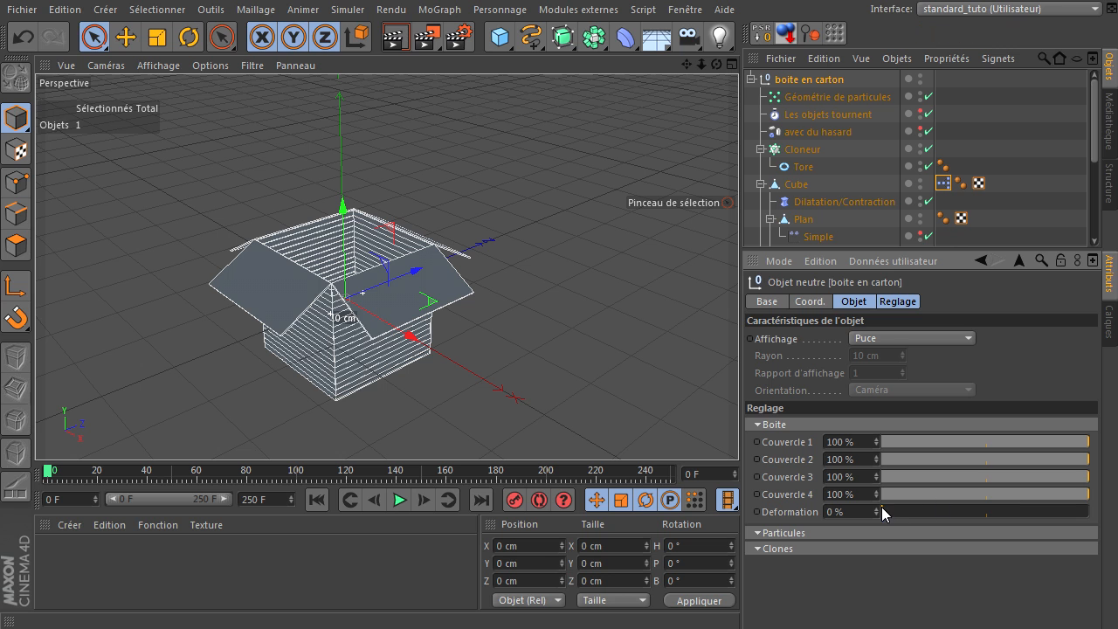
- Test the box's Deformation at 16 % and open the Deformation entry of the boite en carton null in the user data manager
drag(890, 508, 915, 509)
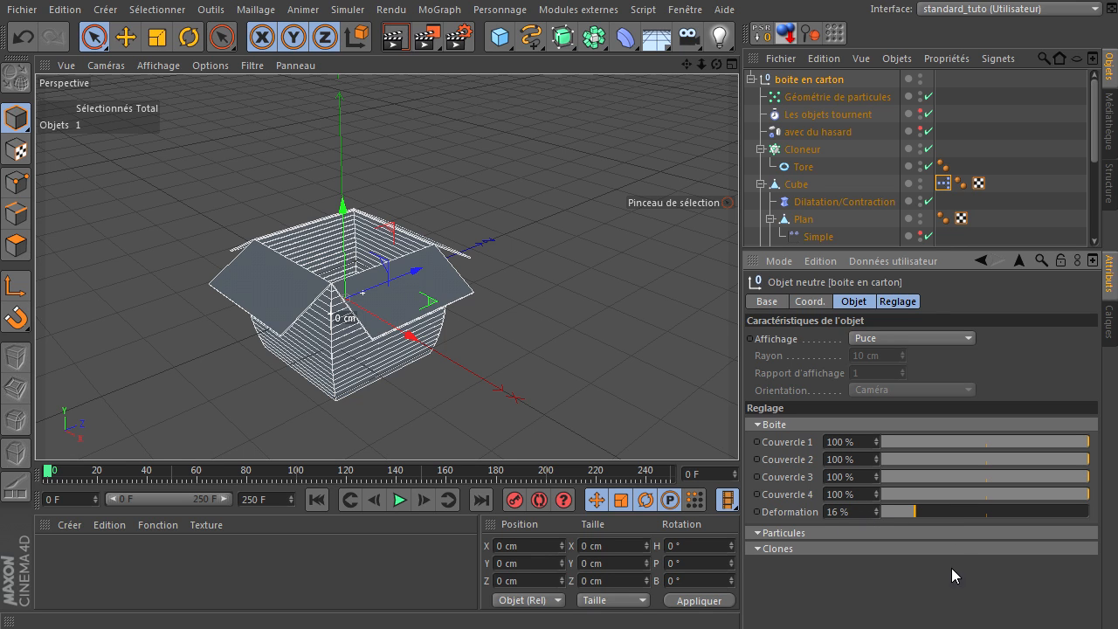
click(817, 79)
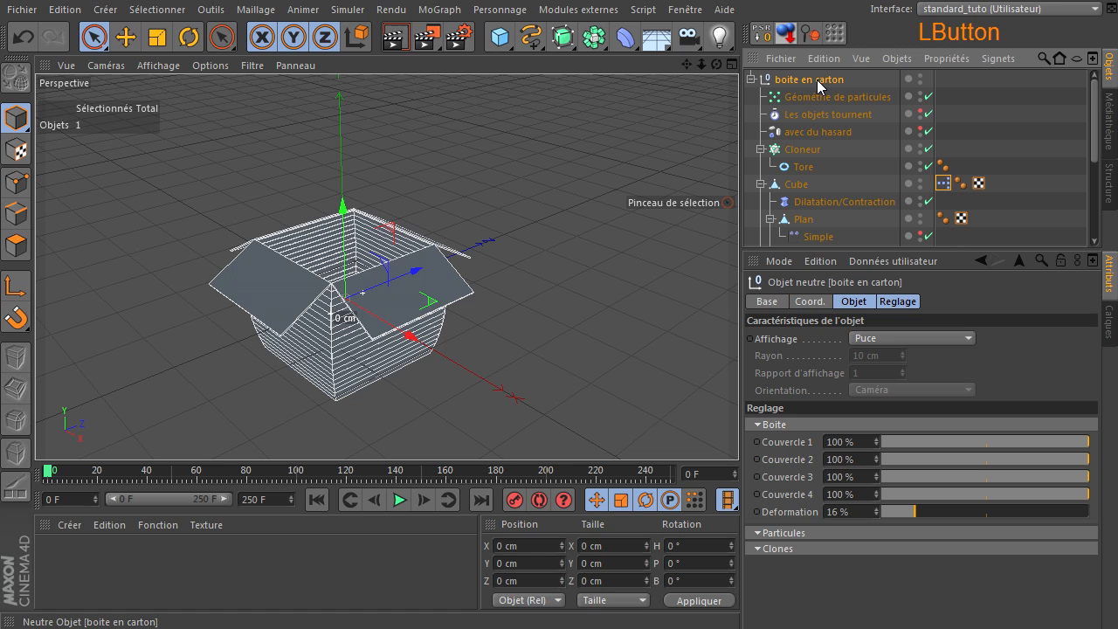
click(893, 262)
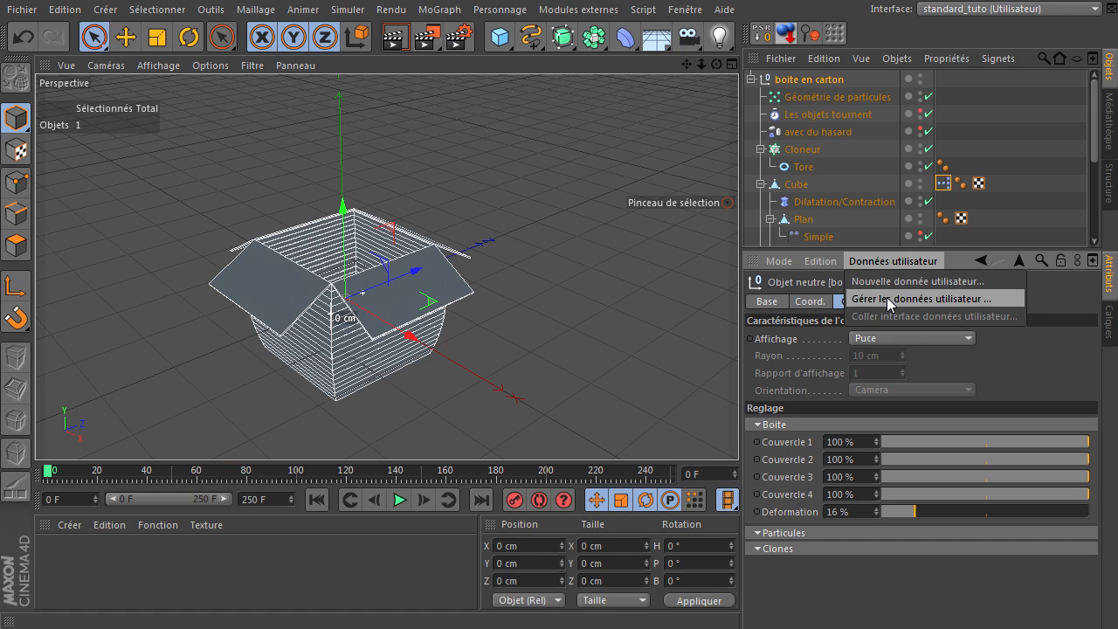
click(887, 297)
drag(757, 54, 316, 64)
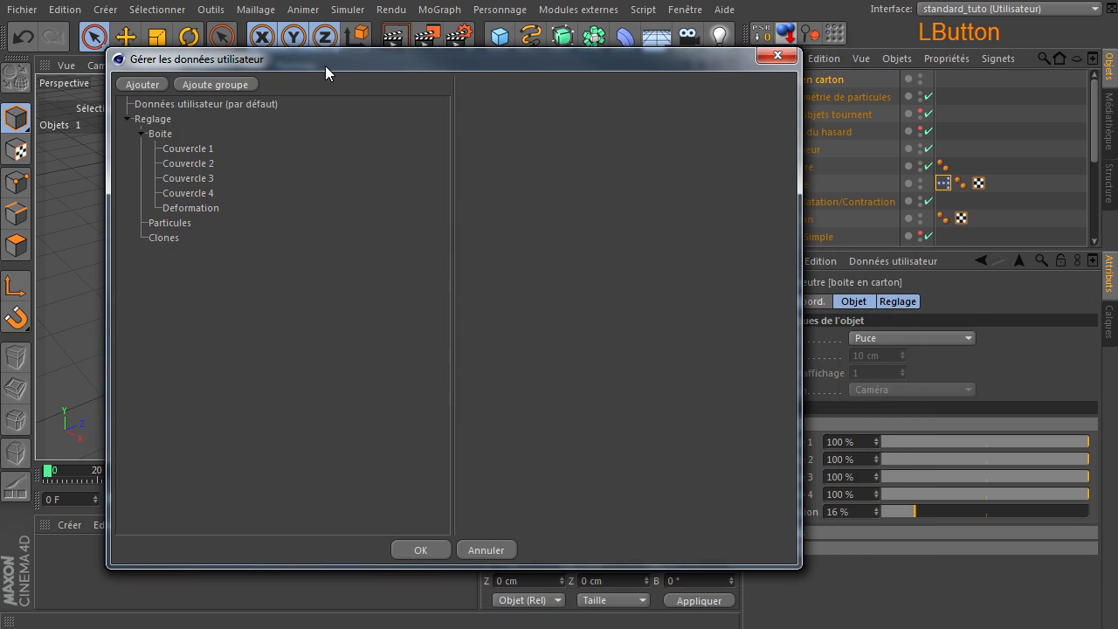
click(181, 207)
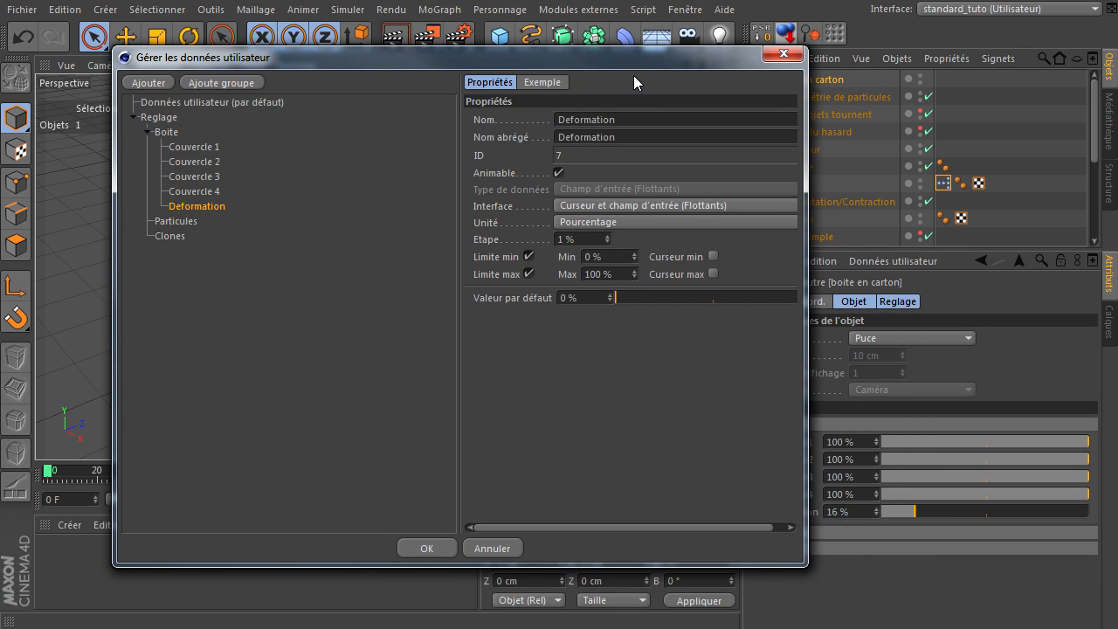
drag(641, 59, 554, 72)
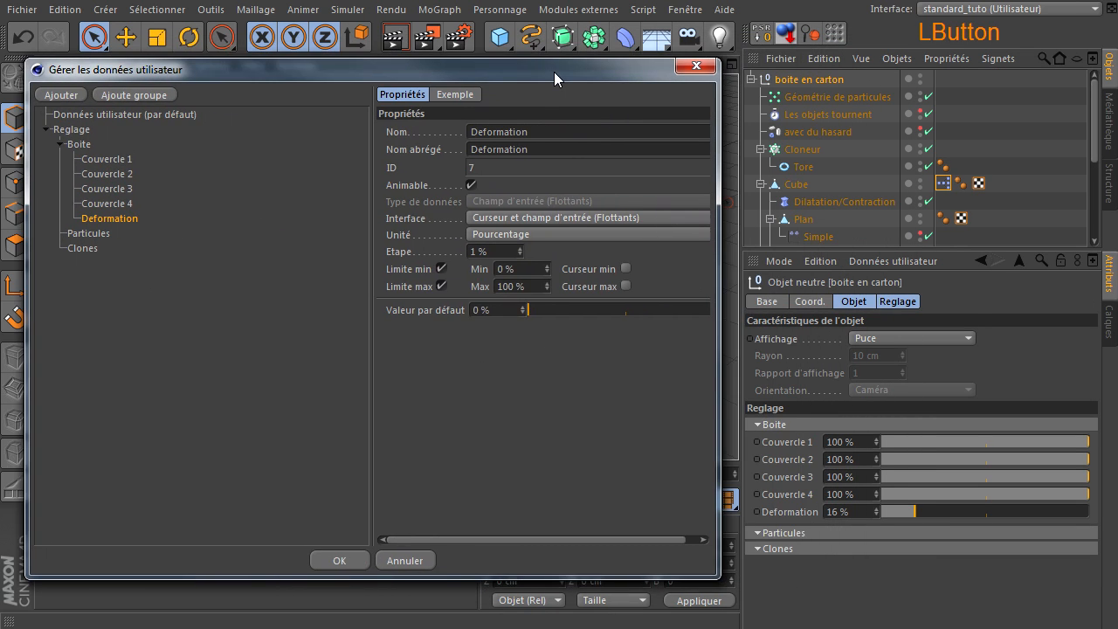
- Set the minimum limit of the Deformation user data to -100 % and apply the change
click(525, 271)
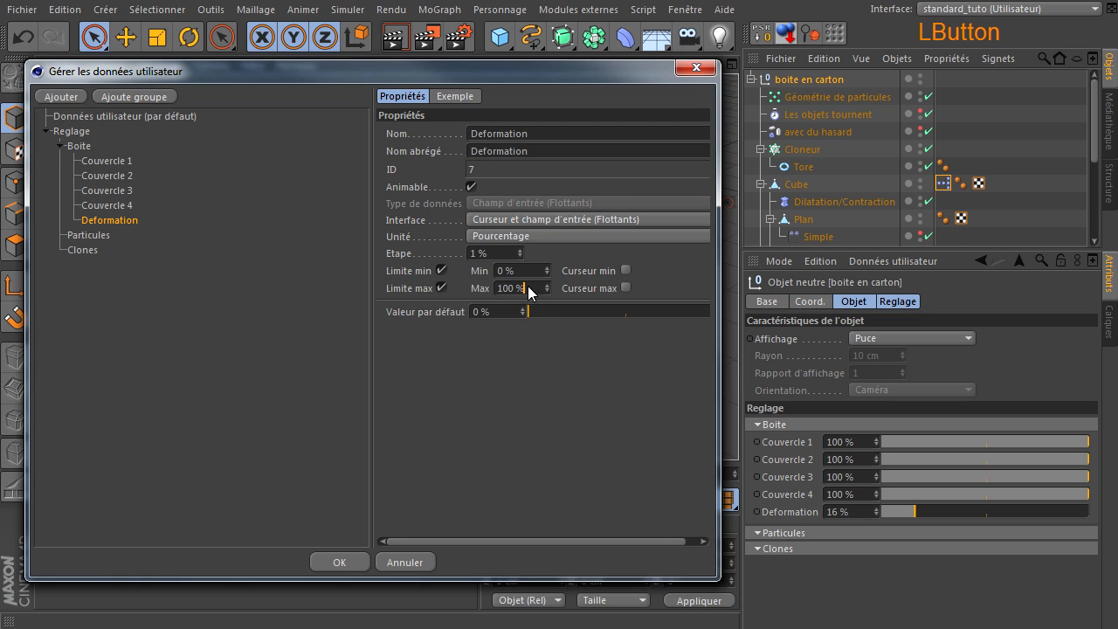
drag(522, 272, 413, 269)
text(-100)
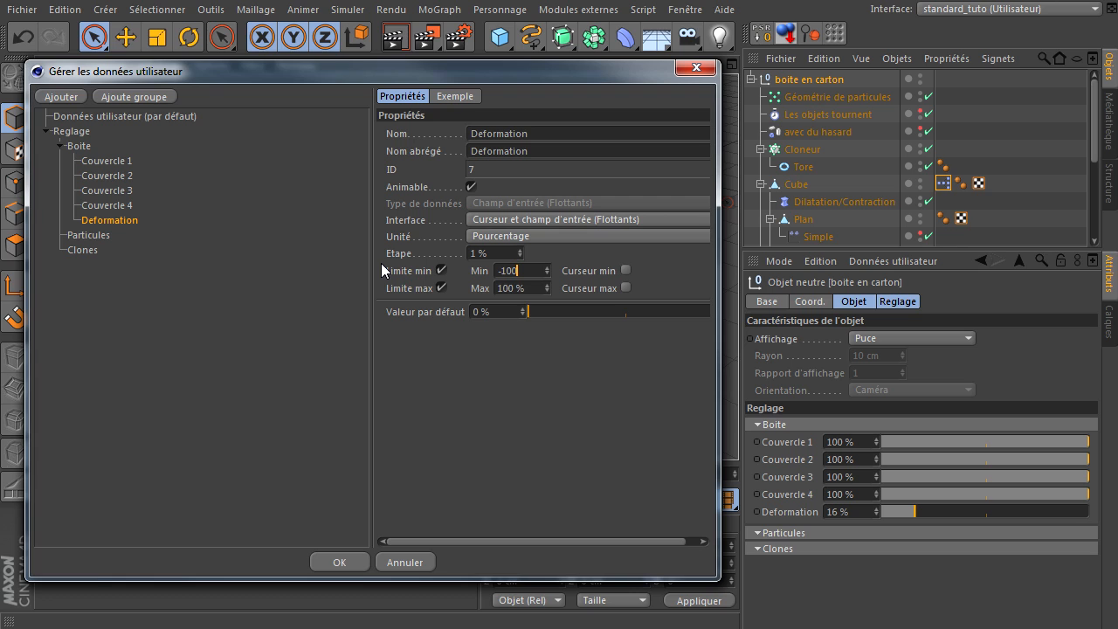
click(470, 406)
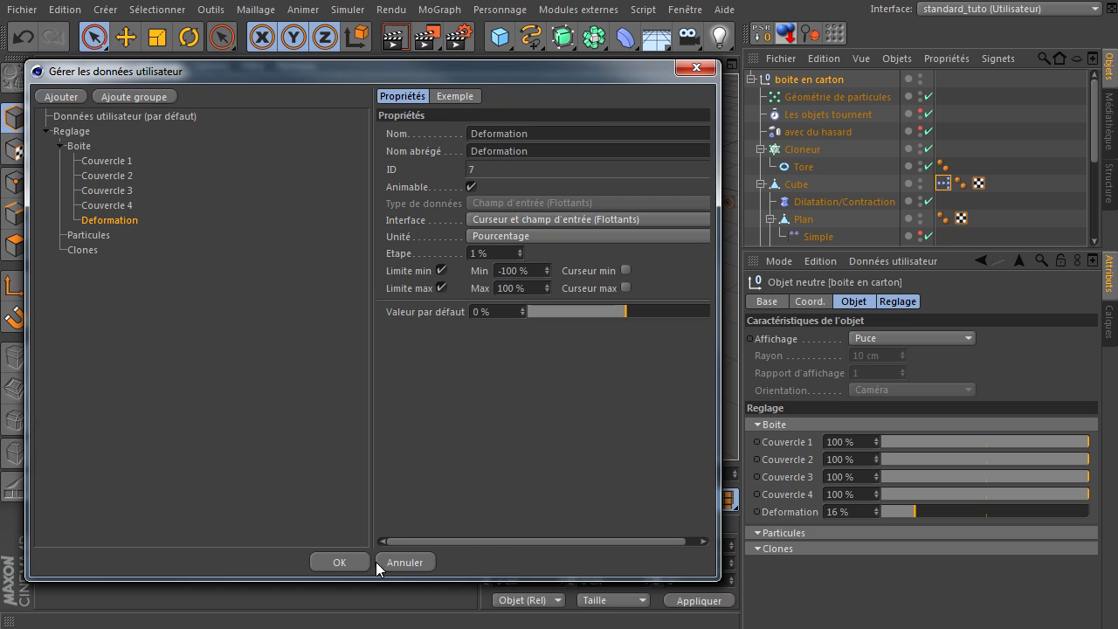
click(347, 565)
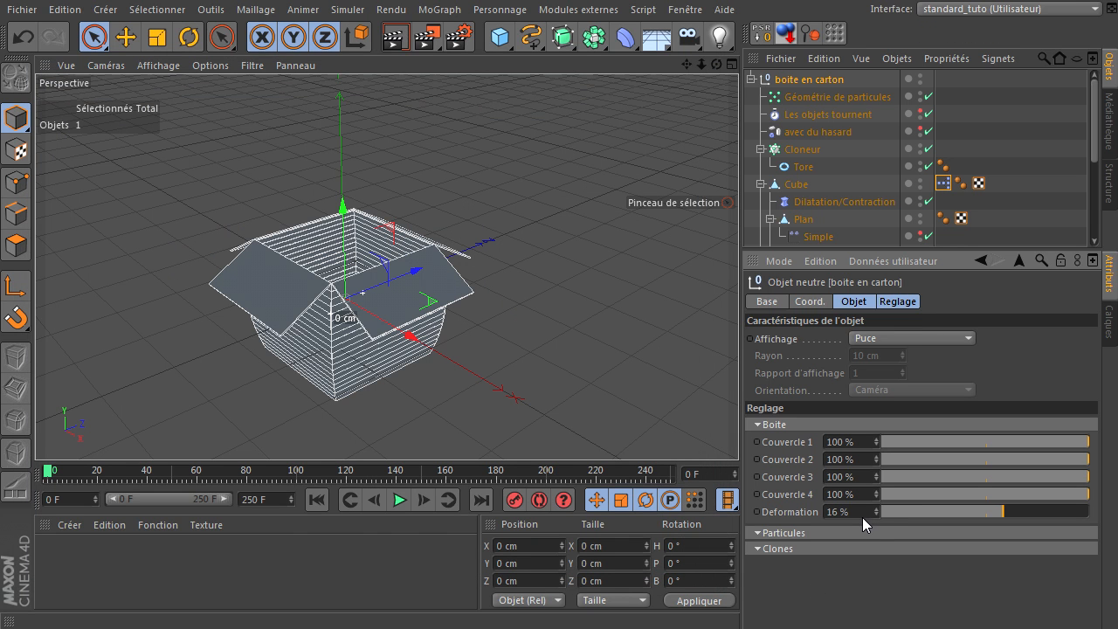
- Reset the Deformation value of the boite en carton null to 0 %
click(860, 514)
text(0)
key(Return)
click(897, 609)
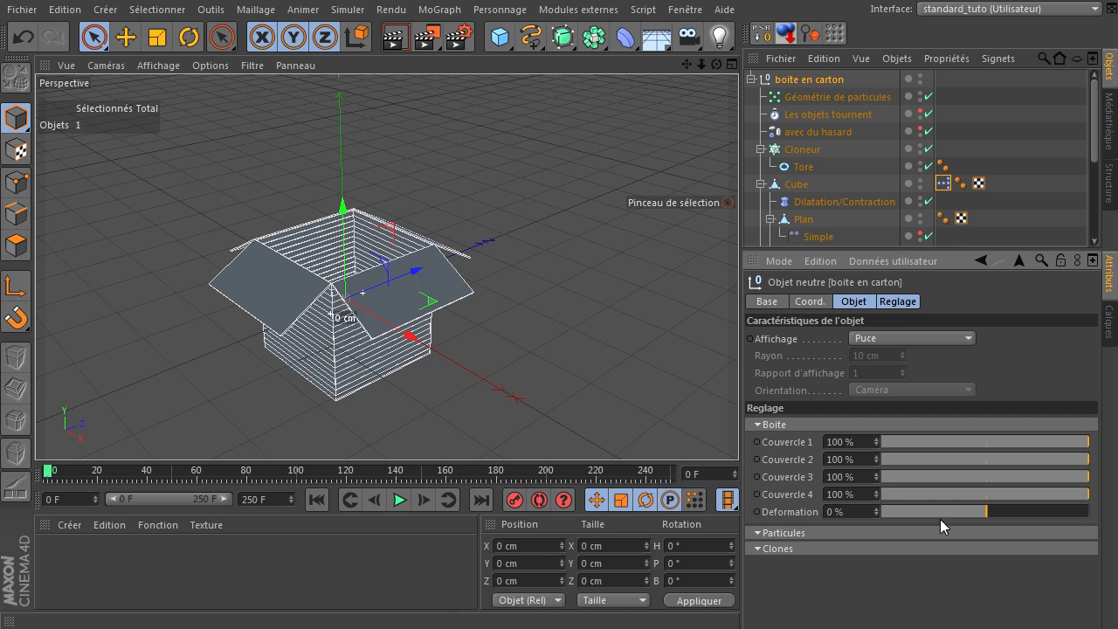
- Test the box's inward deformation at -39 % and restore the Deformation control to its default
drag(997, 511, 945, 533)
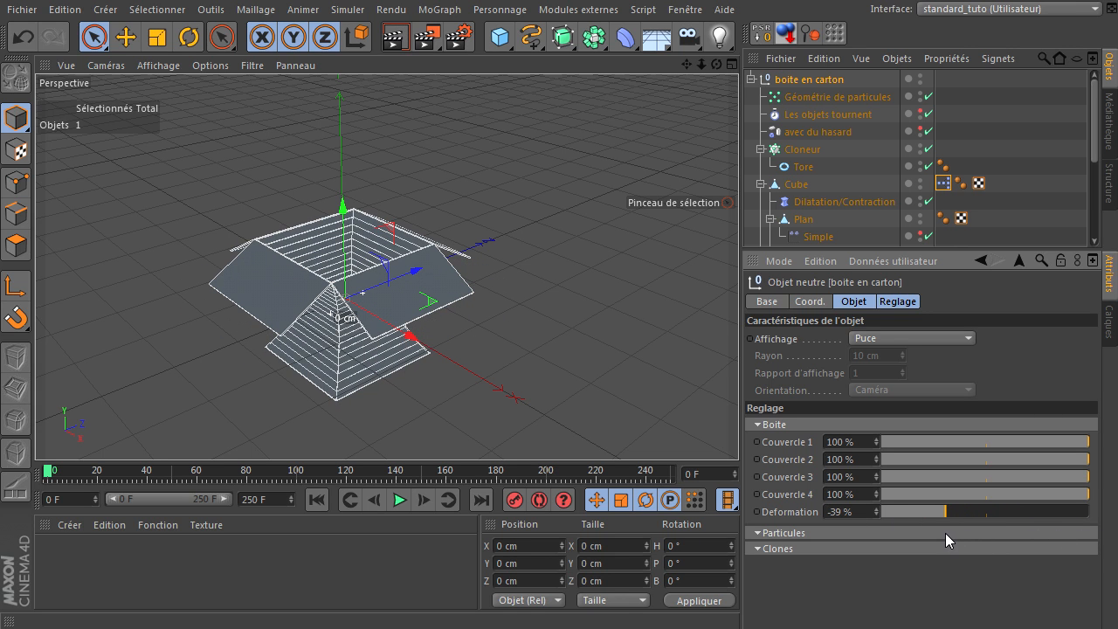
right_click(876, 511)
click(931, 581)
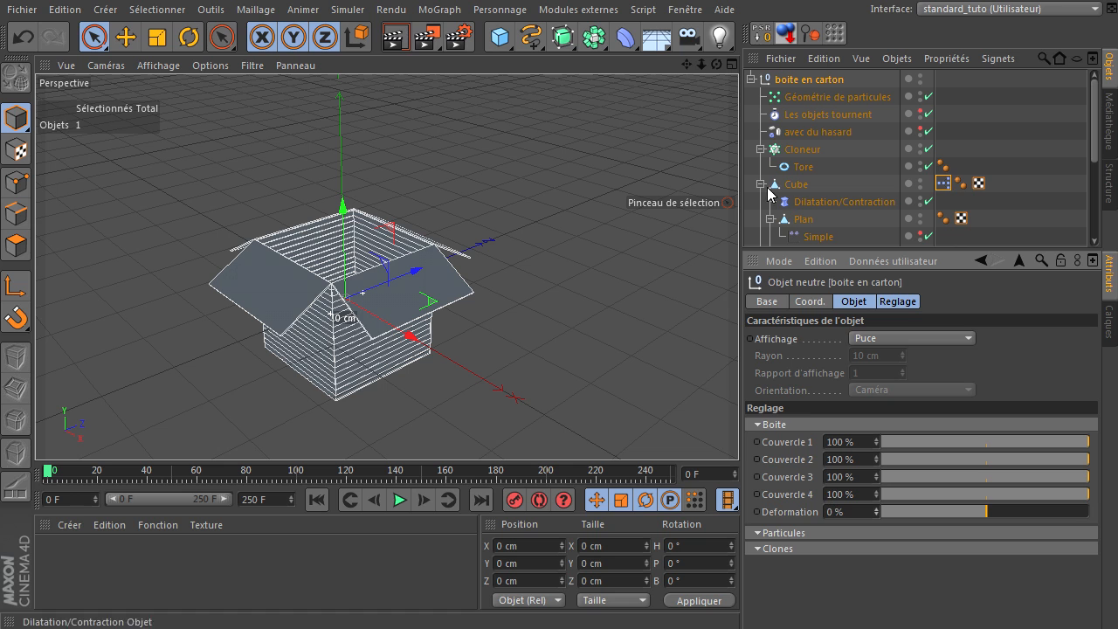
- Enable Instances de rendu on the Cloneur object
click(791, 149)
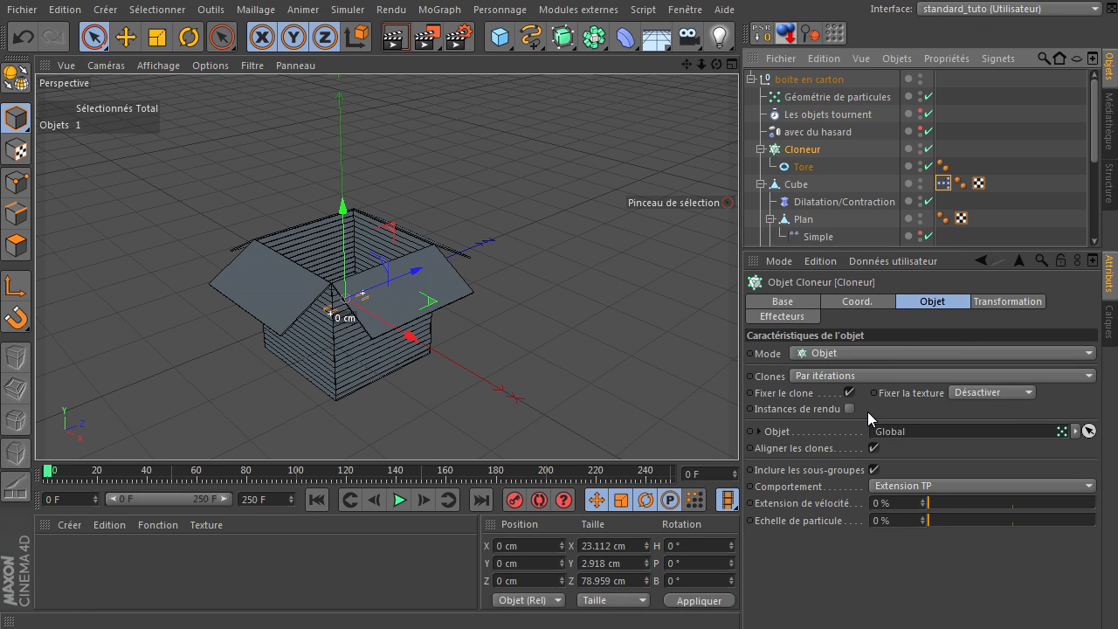
click(1007, 428)
click(849, 410)
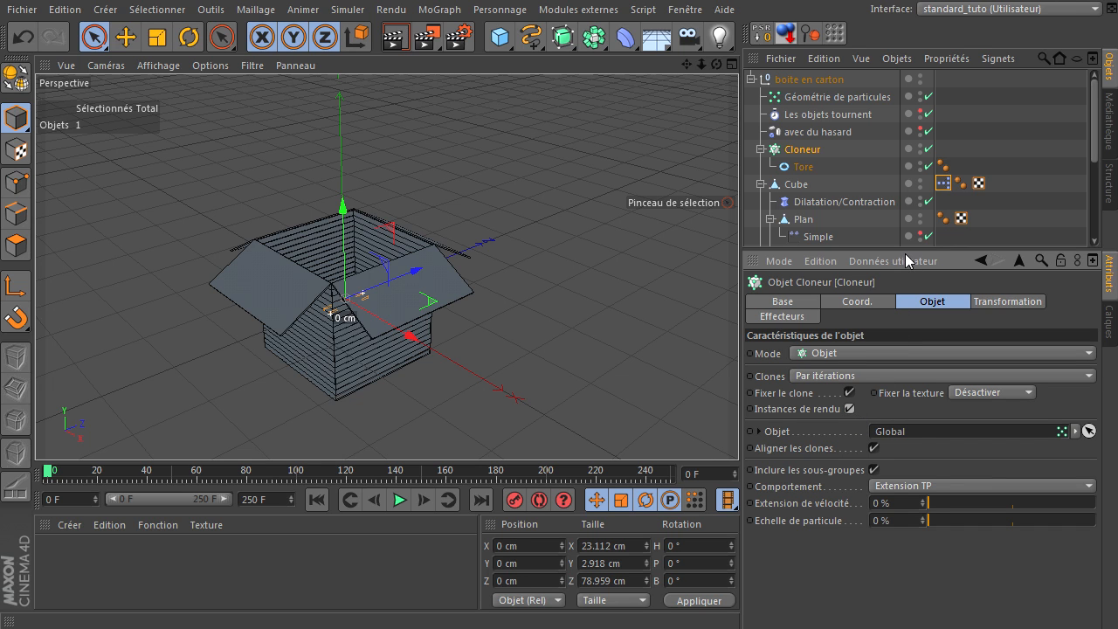
- Enlarge the object list and examine the settings of the emetteur TP null and the Géométrie de particules object
drag(906, 252, 909, 436)
click(834, 393)
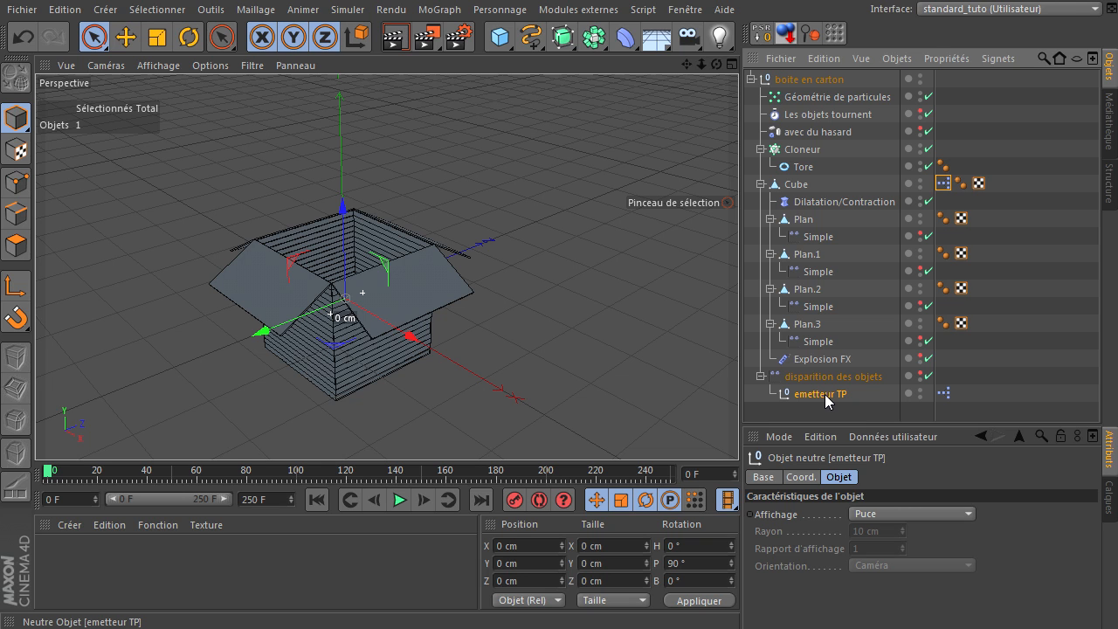
click(790, 102)
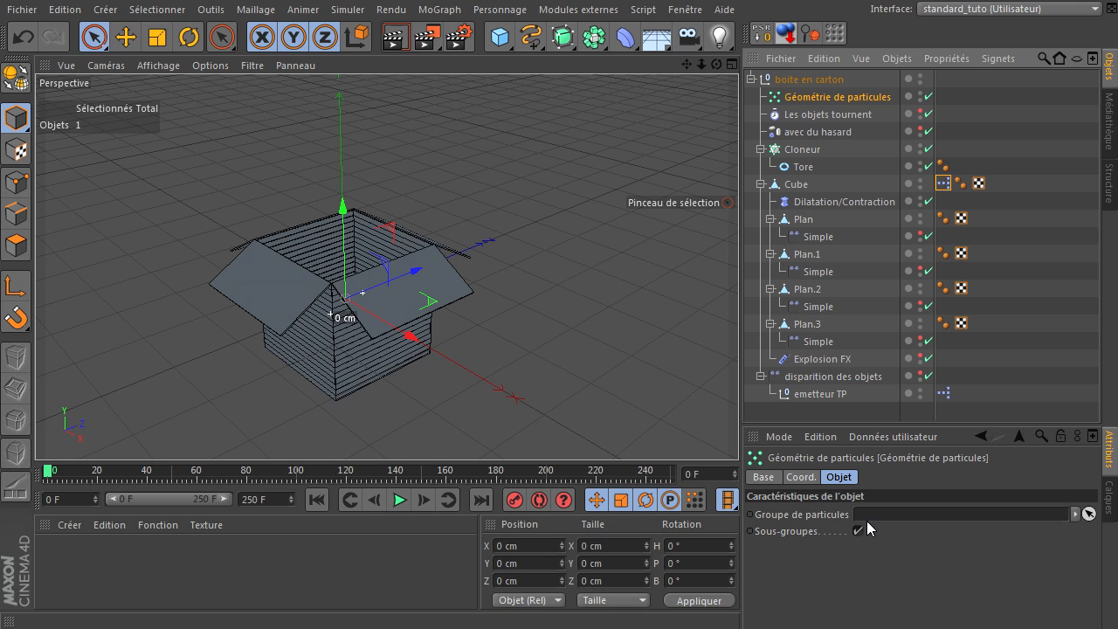
- Add an XPresso tag to the boite en carton null and bring its editor fully into view
click(792, 81)
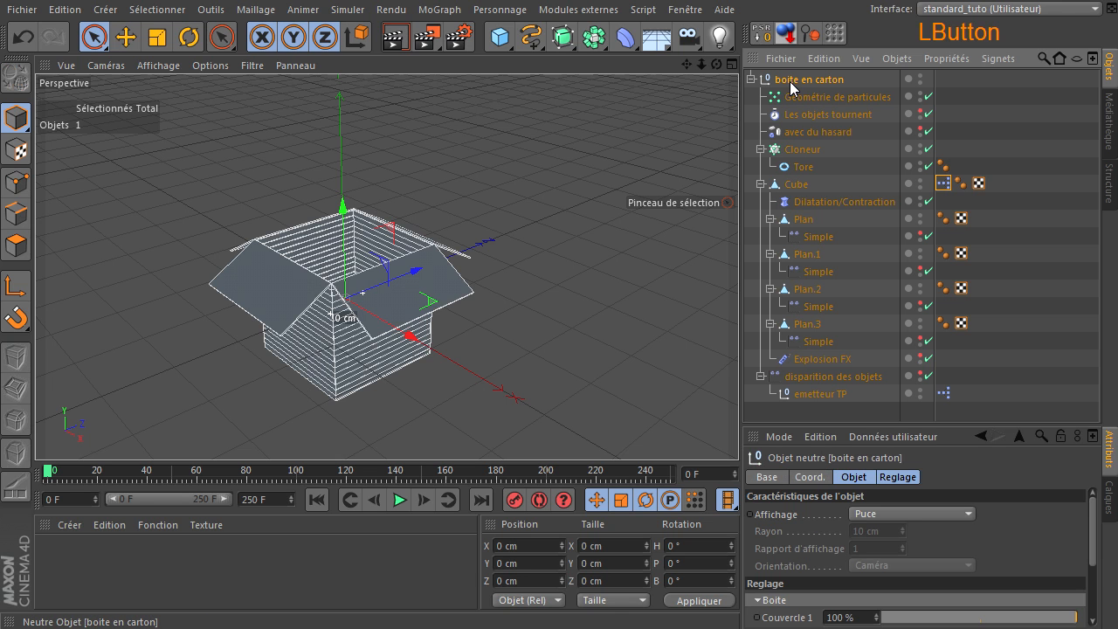
right_click(795, 88)
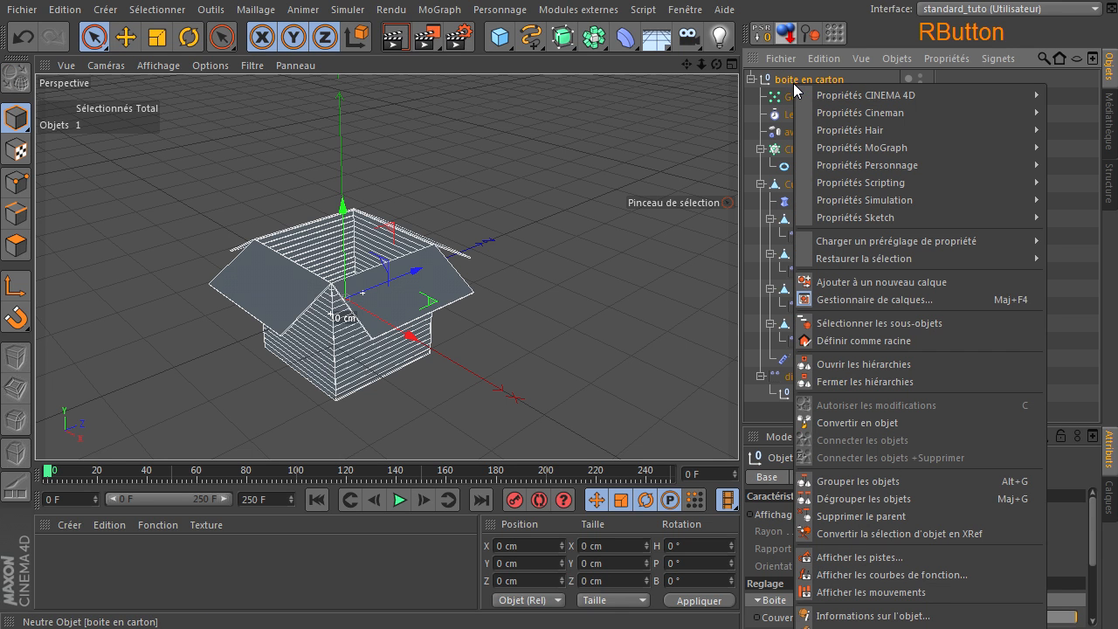
mouse_move(828, 98)
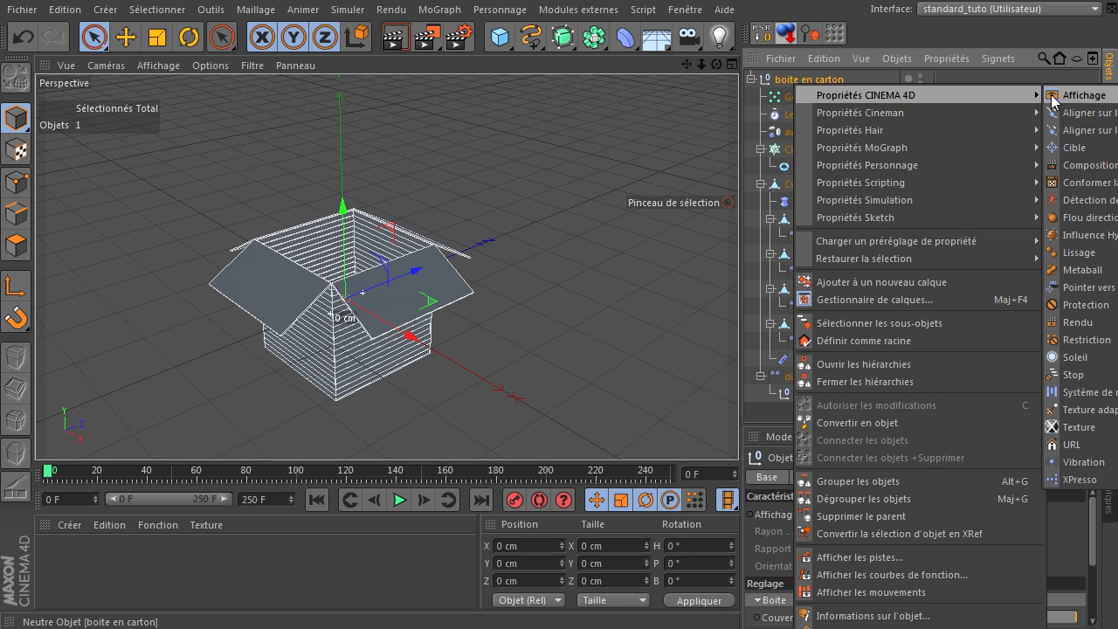
click(1082, 480)
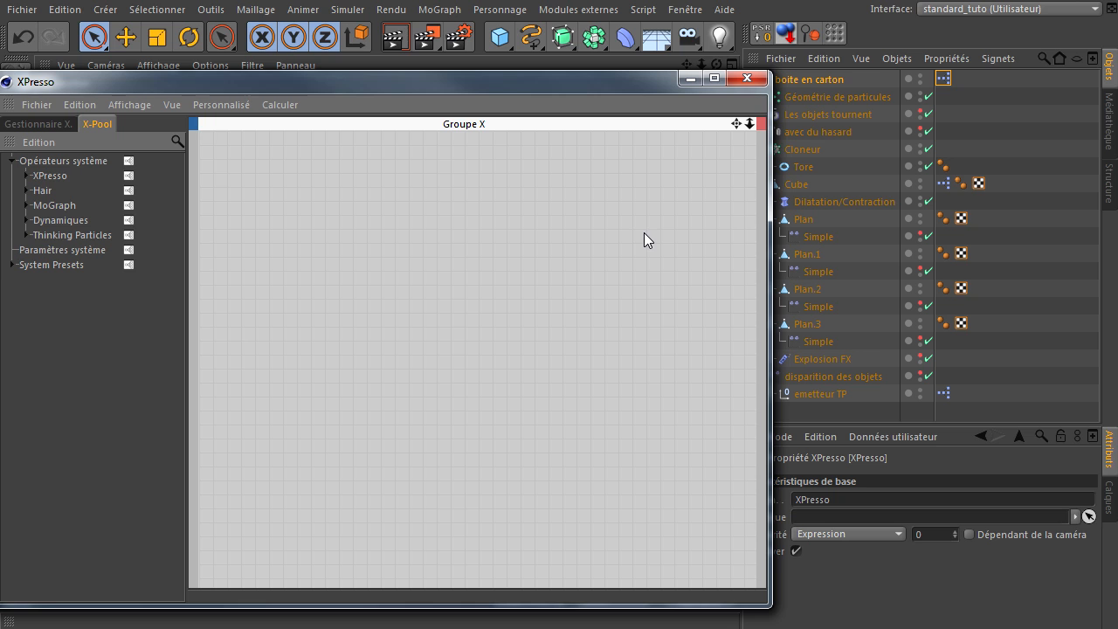
drag(485, 86, 507, 97)
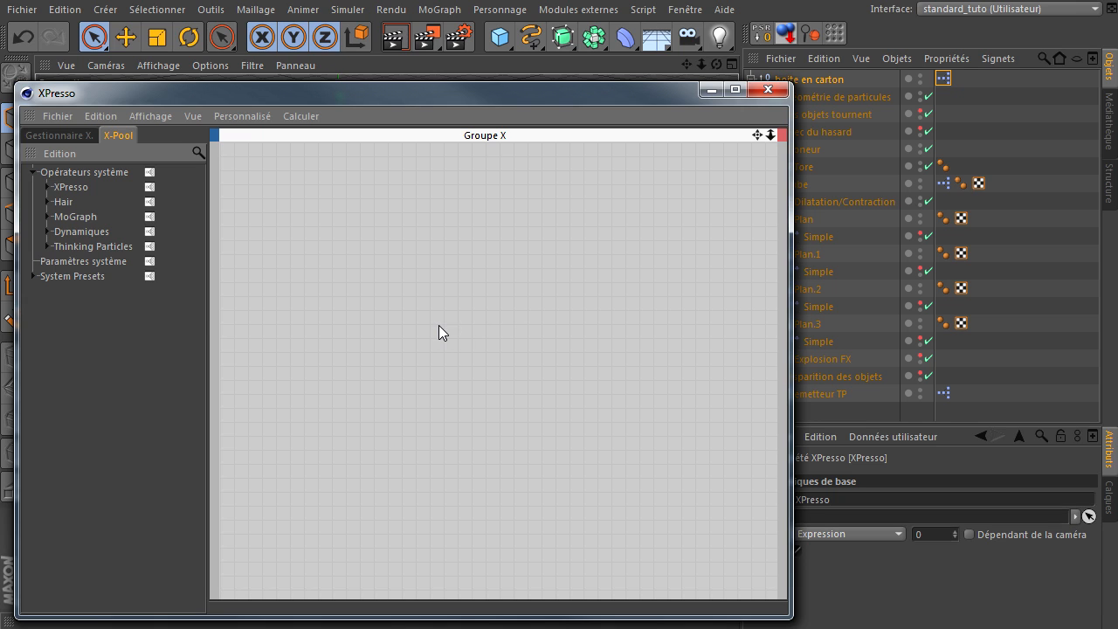
- Add a P Conduit node from the Thinking Particles TP Initiateur operators to the boite en carton graph
click(47, 247)
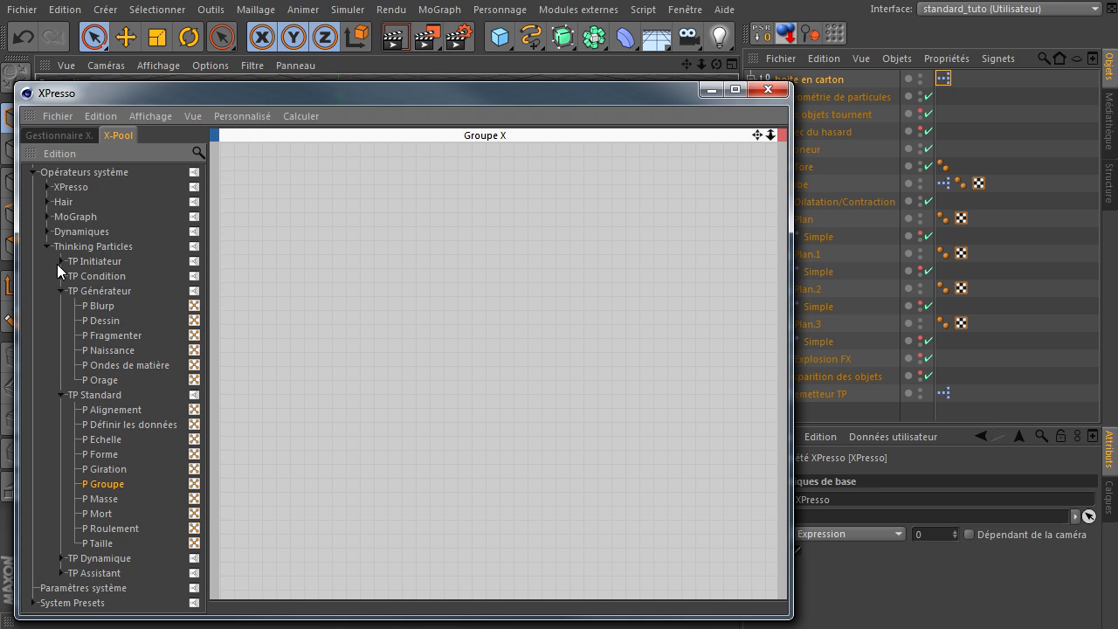
click(60, 261)
click(107, 276)
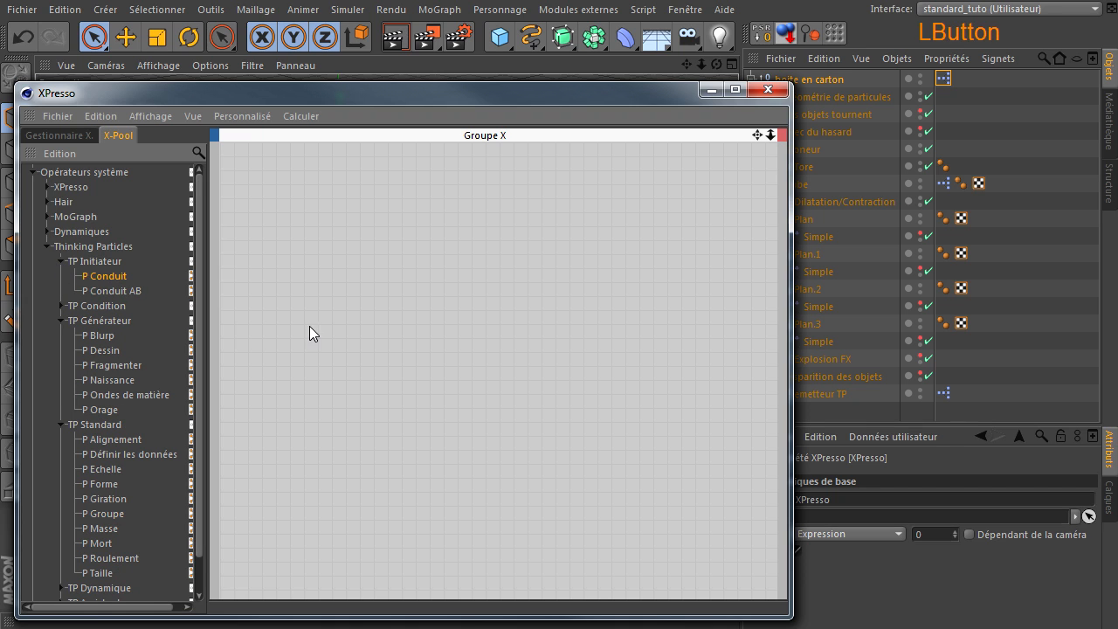
drag(96, 277, 349, 249)
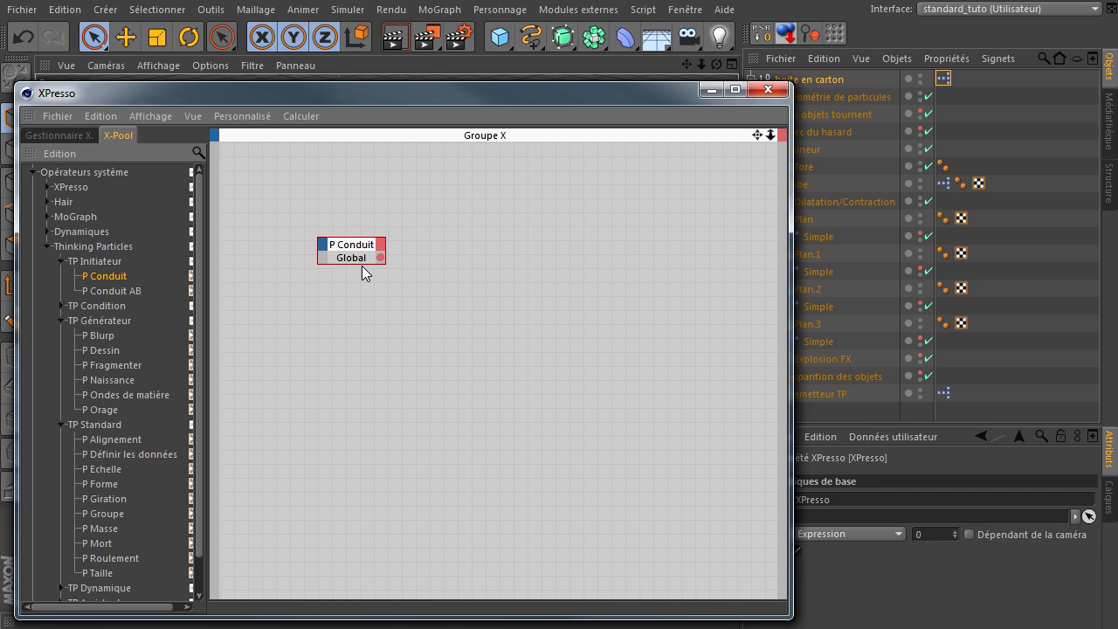
- Close the boite en carton graph and examine the emetteur TP null's particle emission graph in XPresso
drag(590, 99, 542, 111)
click(719, 100)
double_click(944, 393)
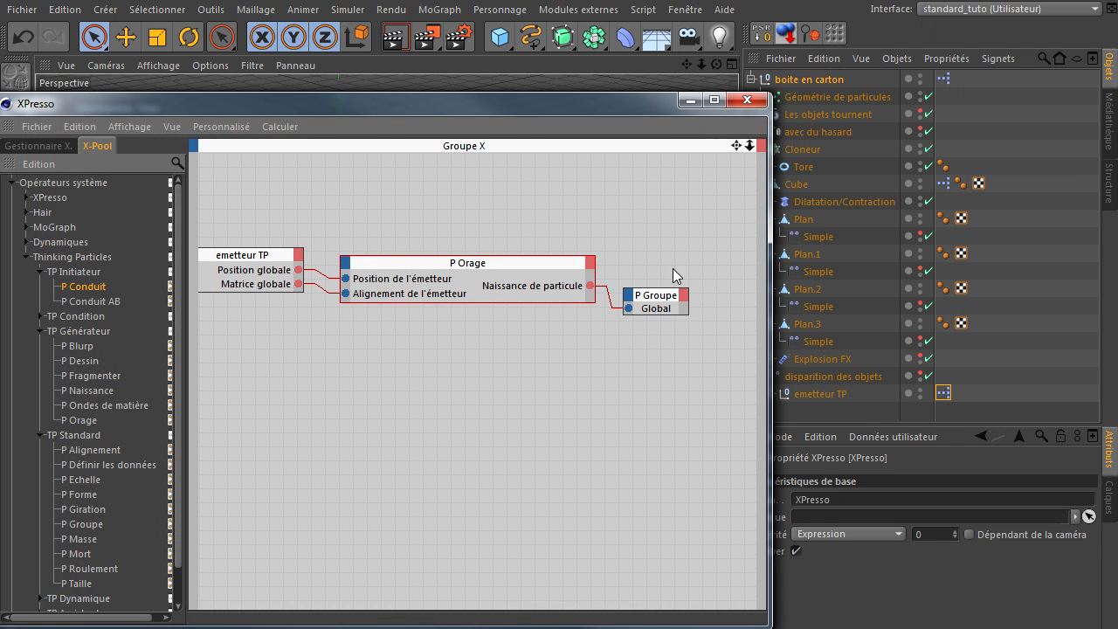
click(747, 100)
- Open the Thinking Particles settings and add a new particle group under Global
click(347, 10)
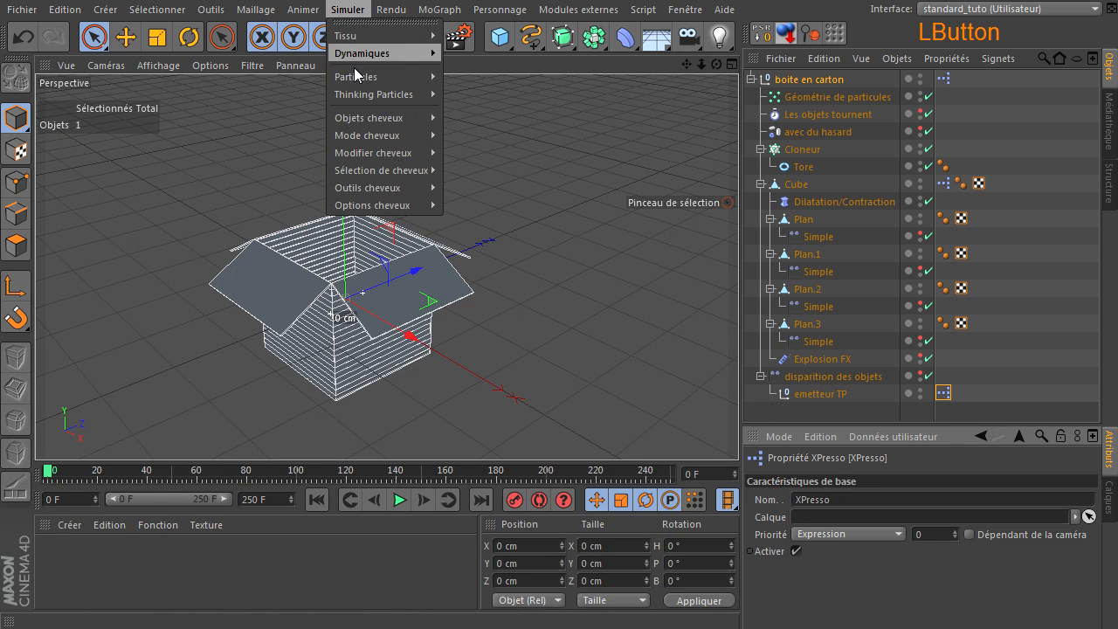
mouse_move(418, 94)
click(492, 119)
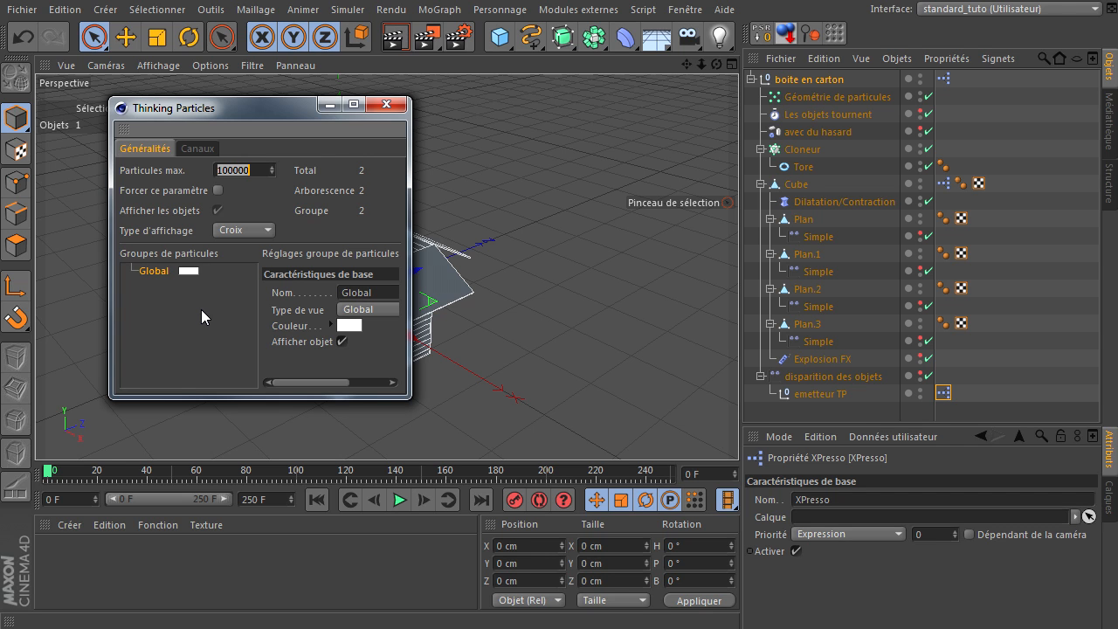
drag(196, 112, 295, 146)
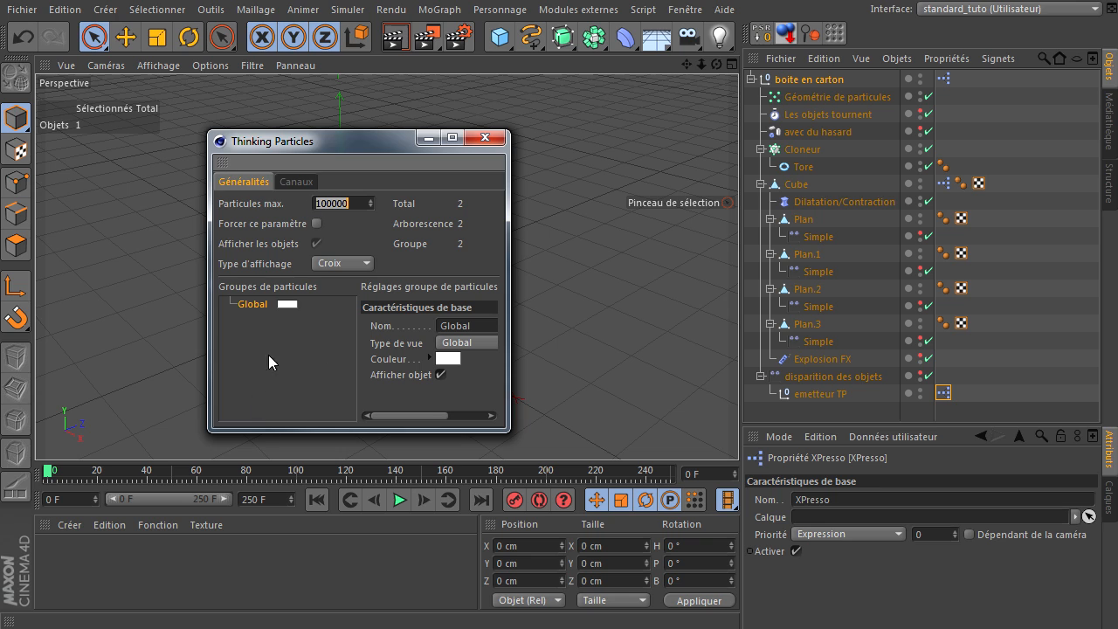
right_click(245, 305)
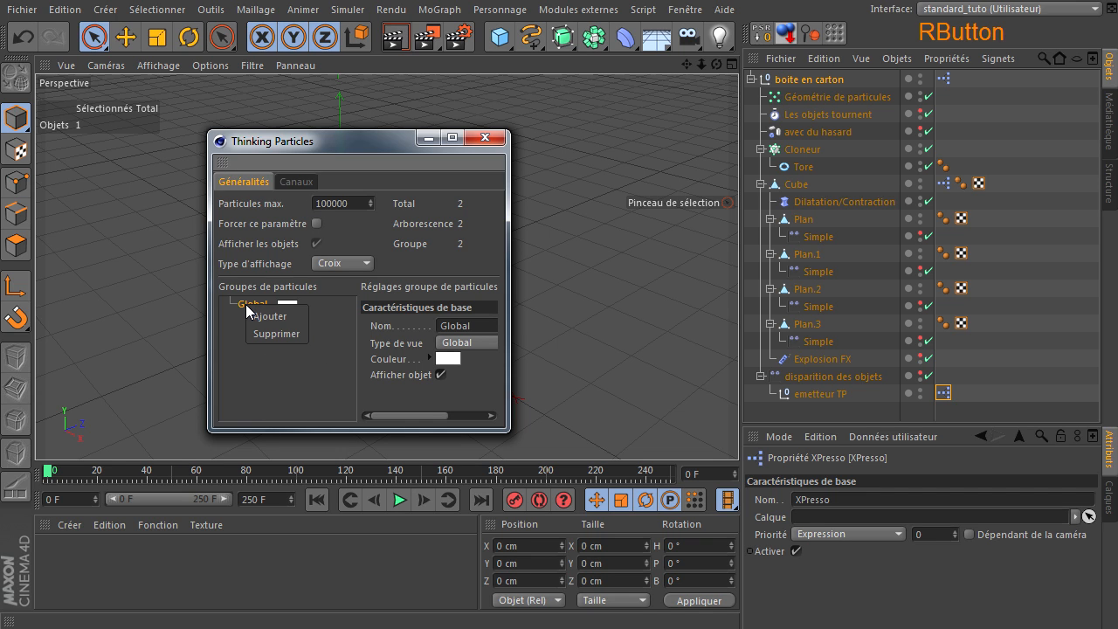
click(260, 315)
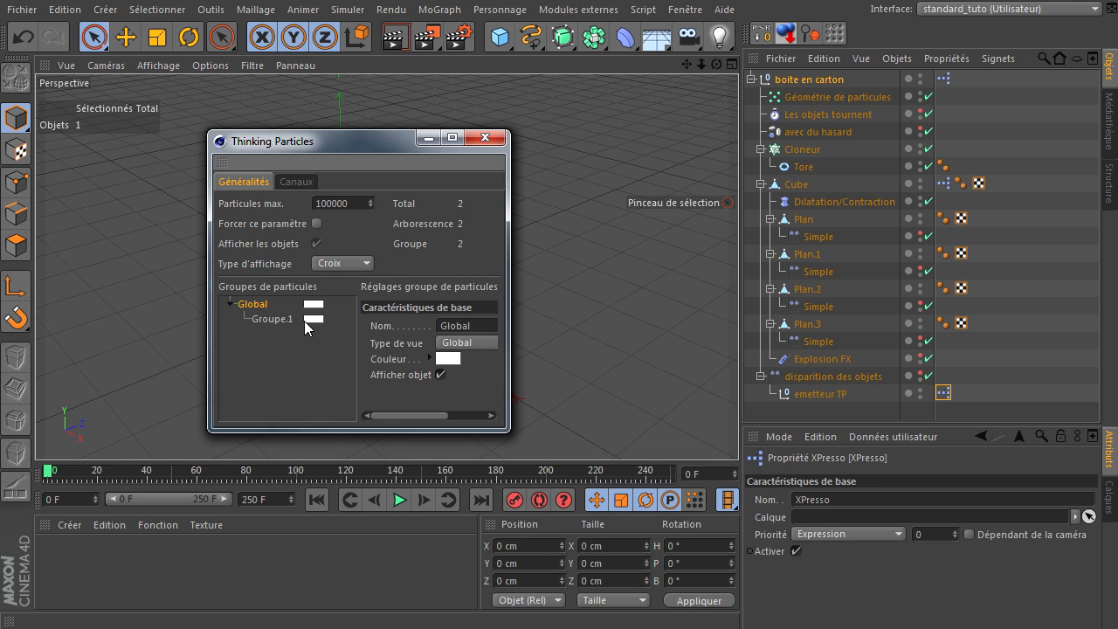
- Rename the new particle group under Global as KamiParticules
click(278, 322)
double_click(269, 321)
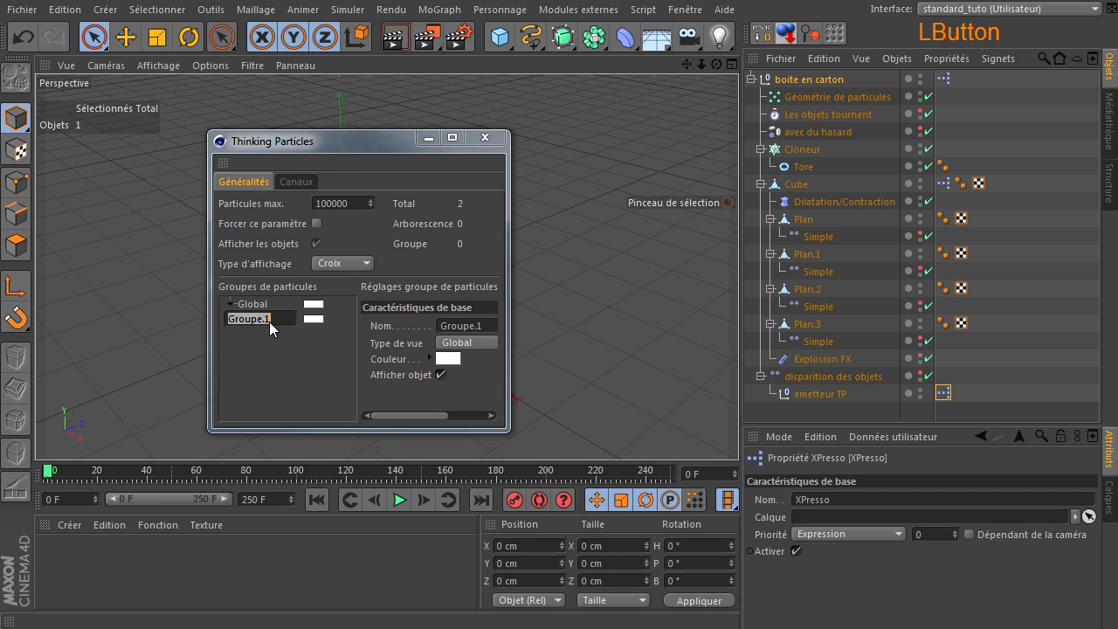
text(KamiPa)
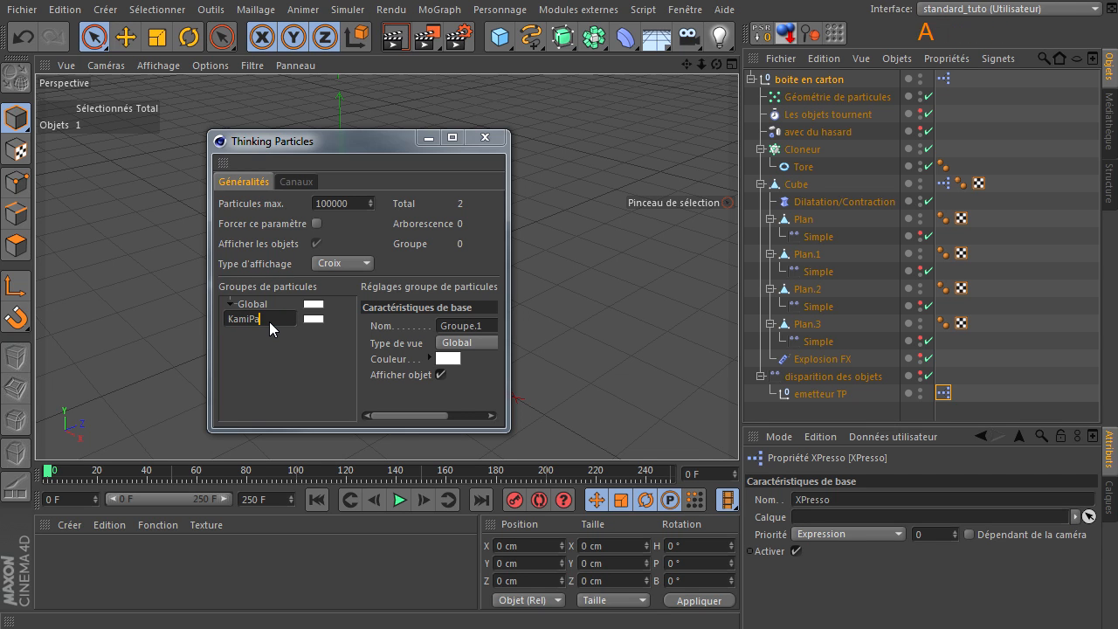
text(rticules)
click(277, 347)
- Set the KamiParticules group's display colour to orange and close the Thinking Particles settings
double_click(336, 319)
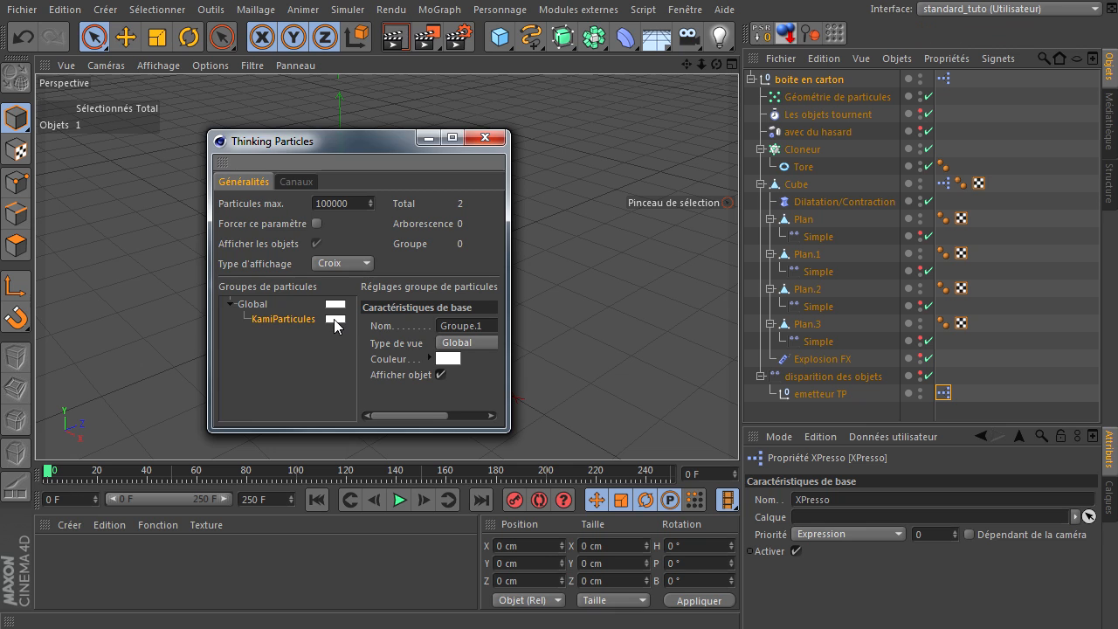
click(303, 252)
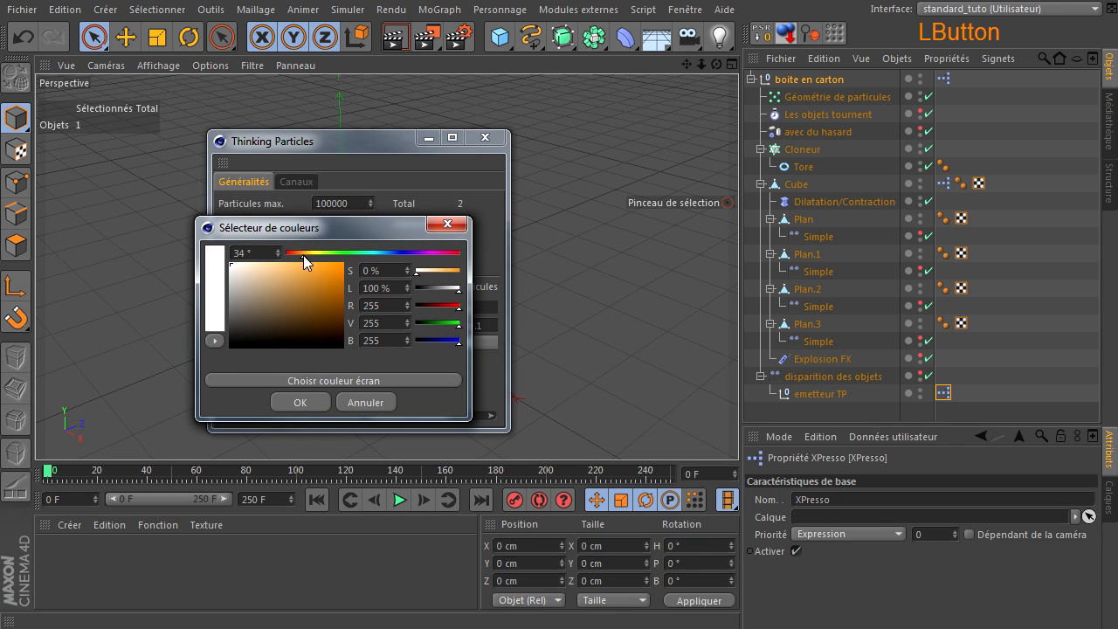
click(342, 263)
click(312, 401)
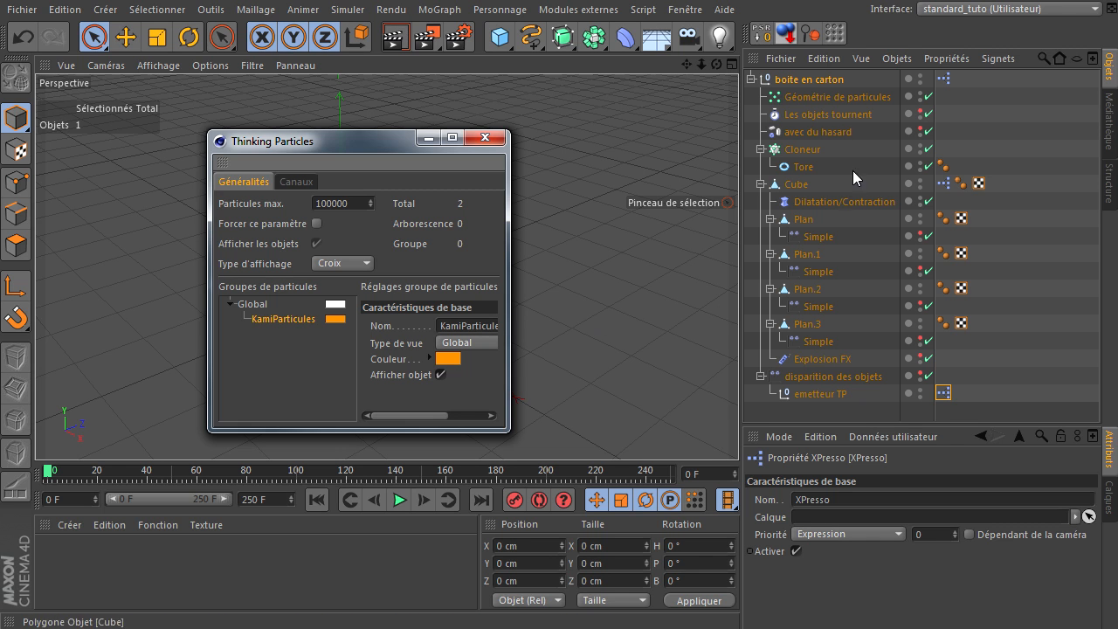
click(824, 80)
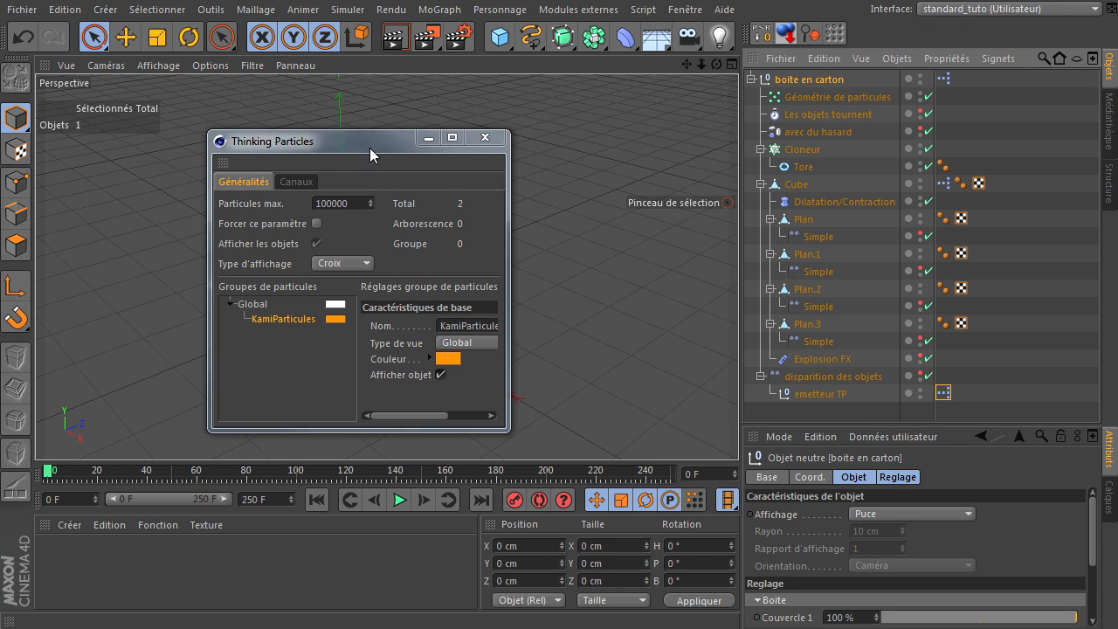
click(485, 137)
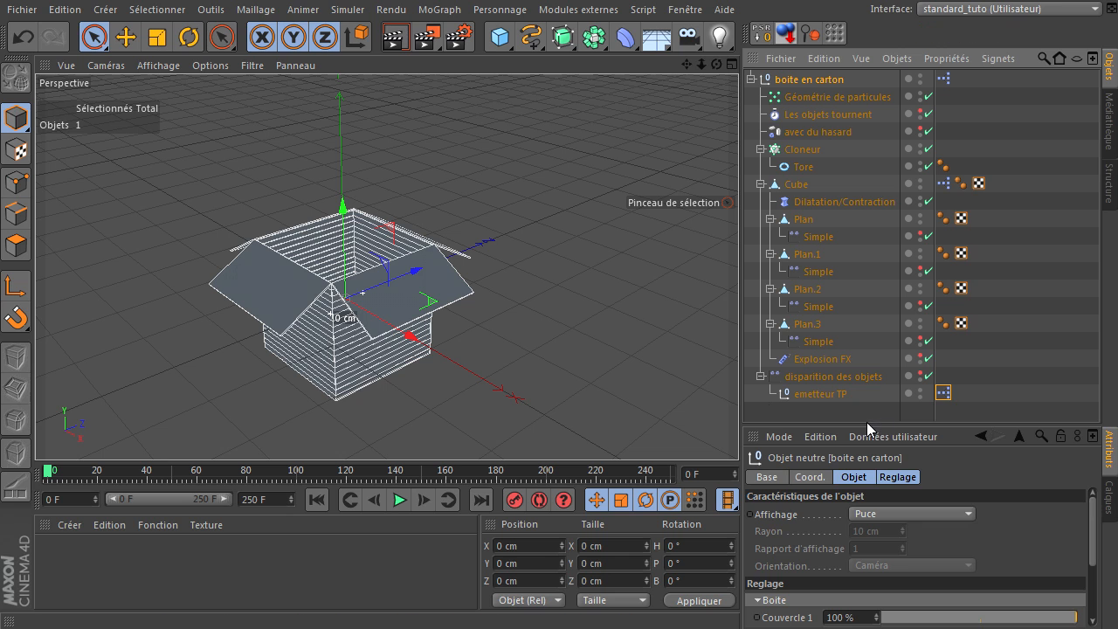
- Copy the Groupe de particules parameter of the Géométrie de particules object as a user data interface
drag(861, 425, 856, 222)
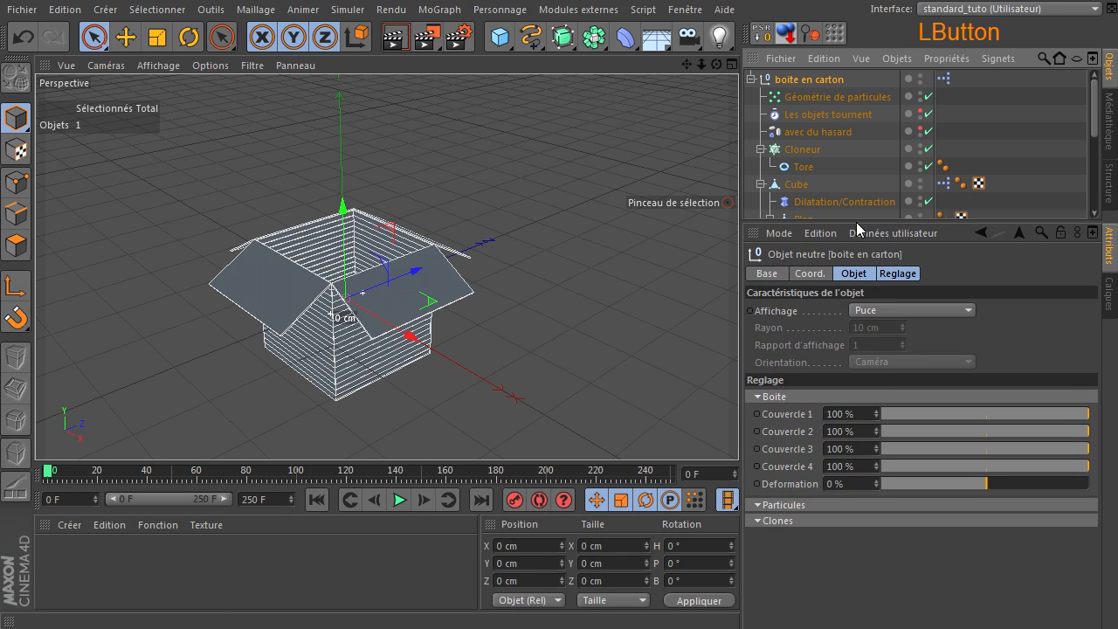
click(899, 274)
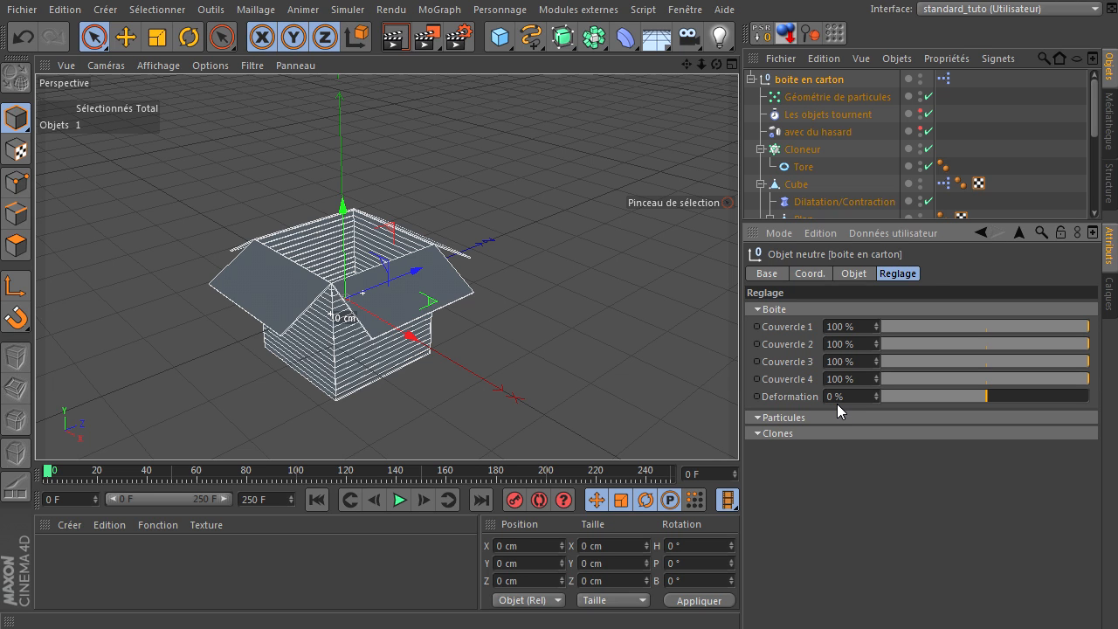
click(804, 99)
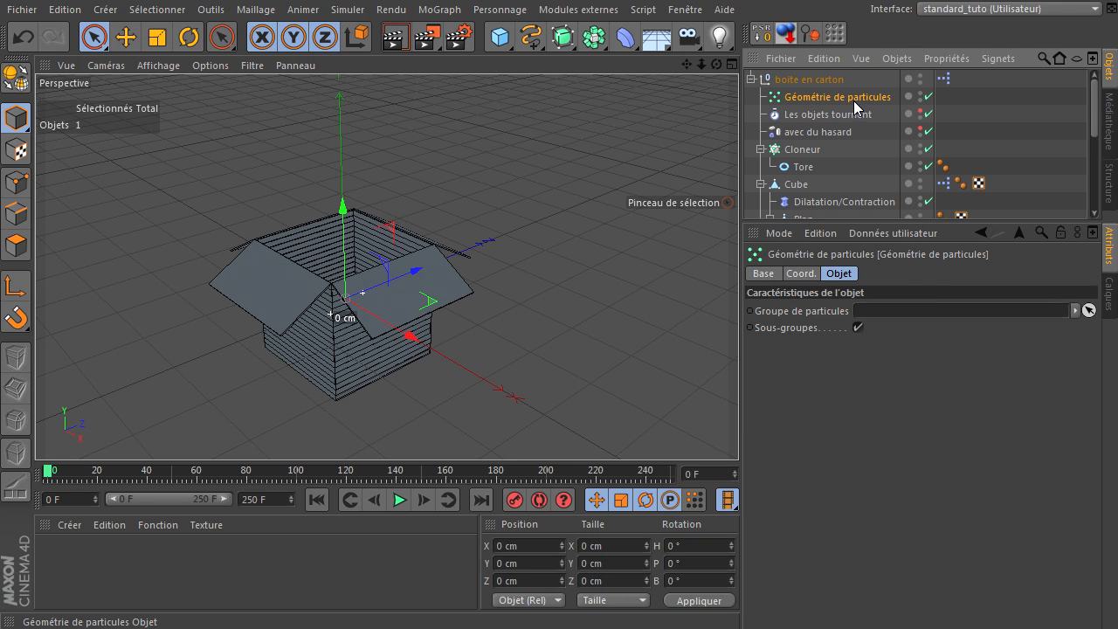
click(793, 312)
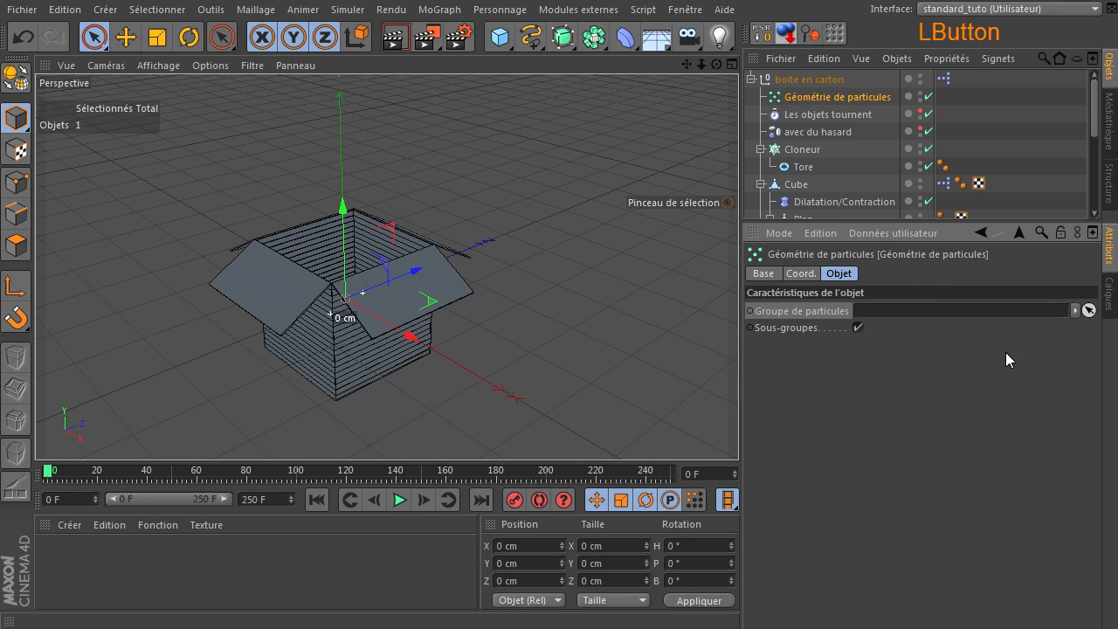
right_click(822, 316)
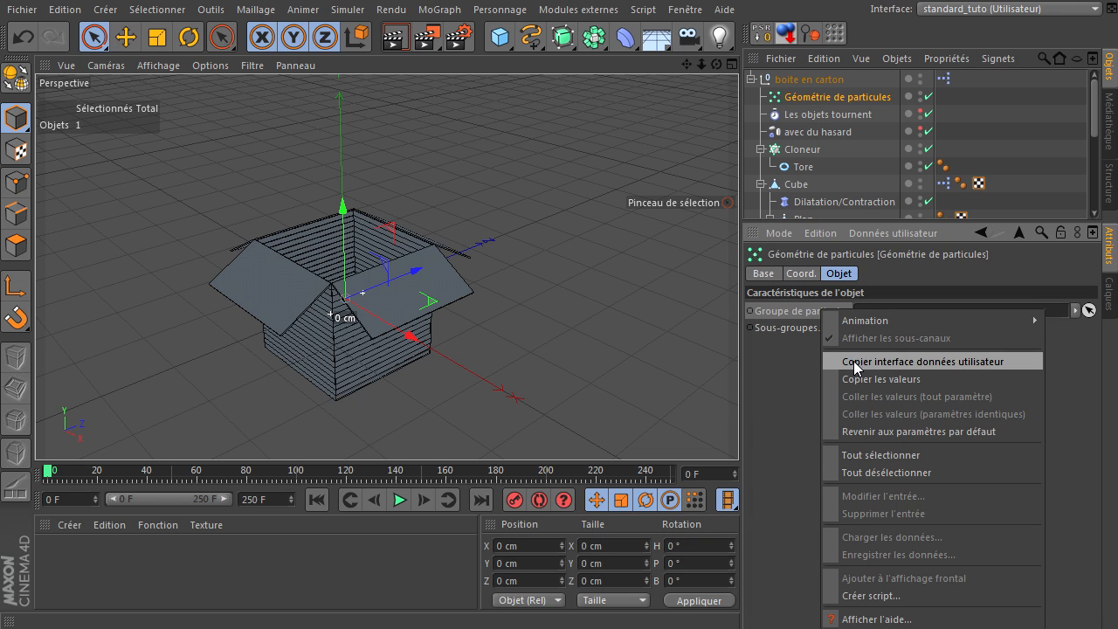
click(936, 360)
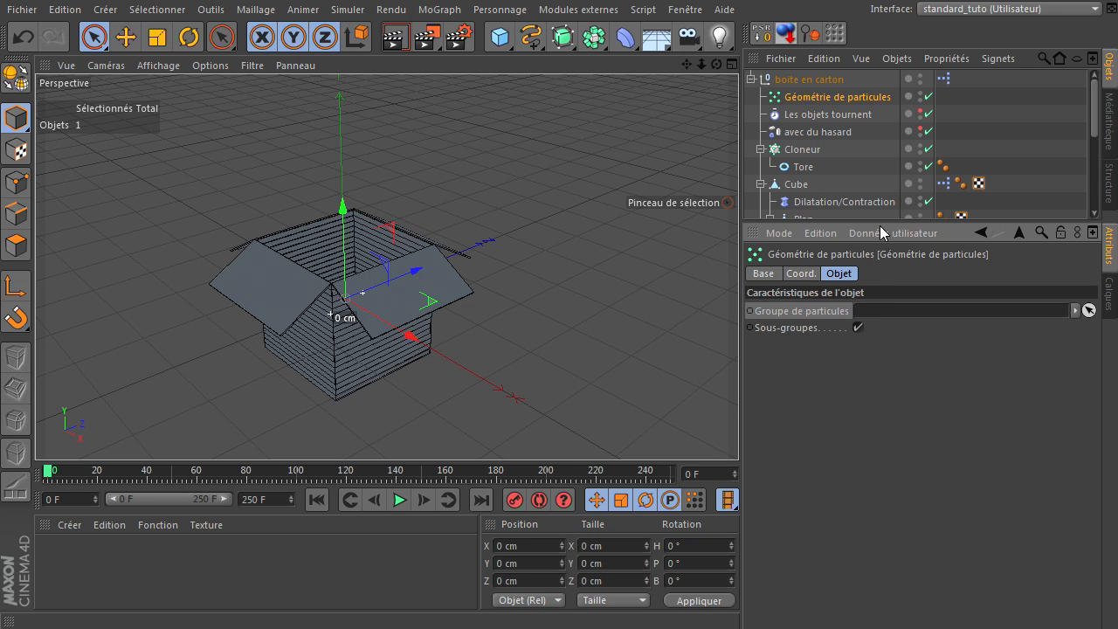
- Paste the copied Groupe de particules interface into the boite en carton user data, placing it in the Particules group under Reglage
click(806, 85)
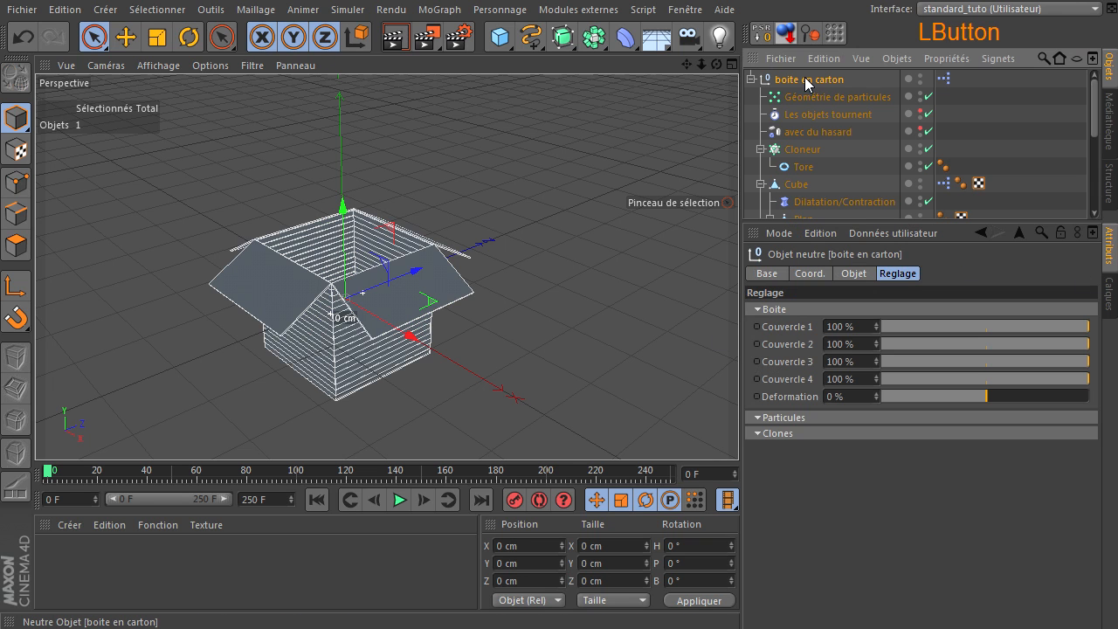
click(884, 233)
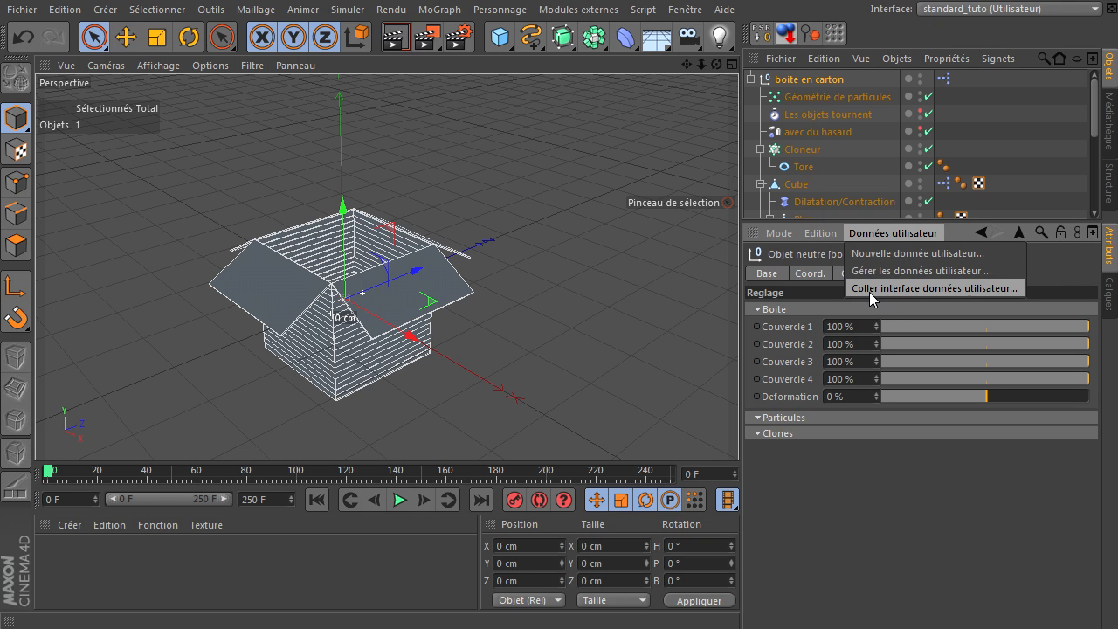
click(948, 289)
drag(839, 46, 342, 89)
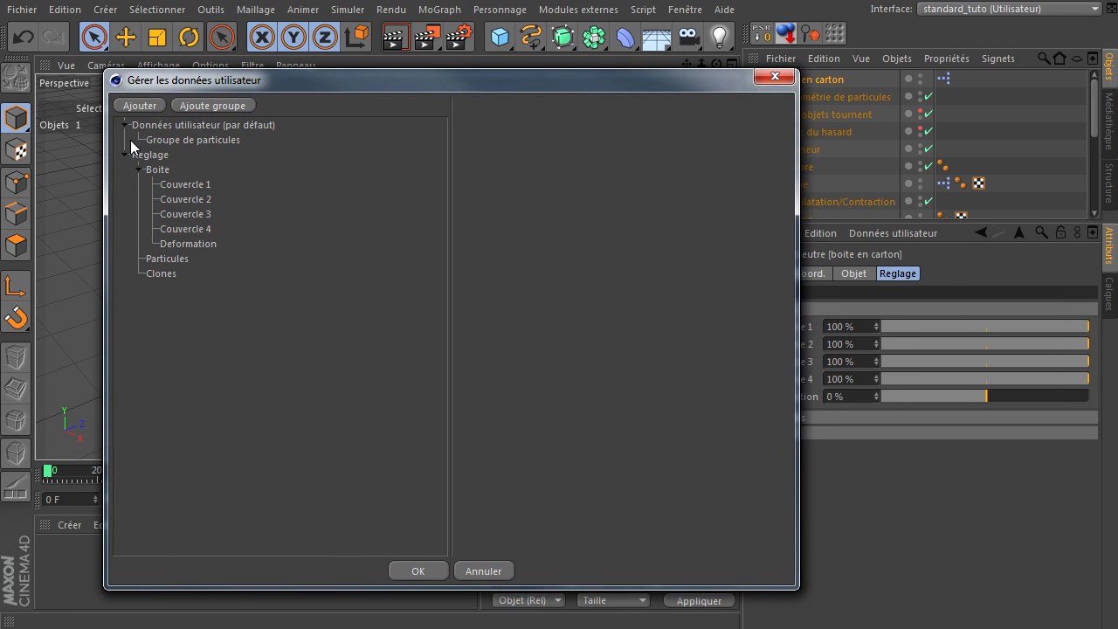
click(208, 140)
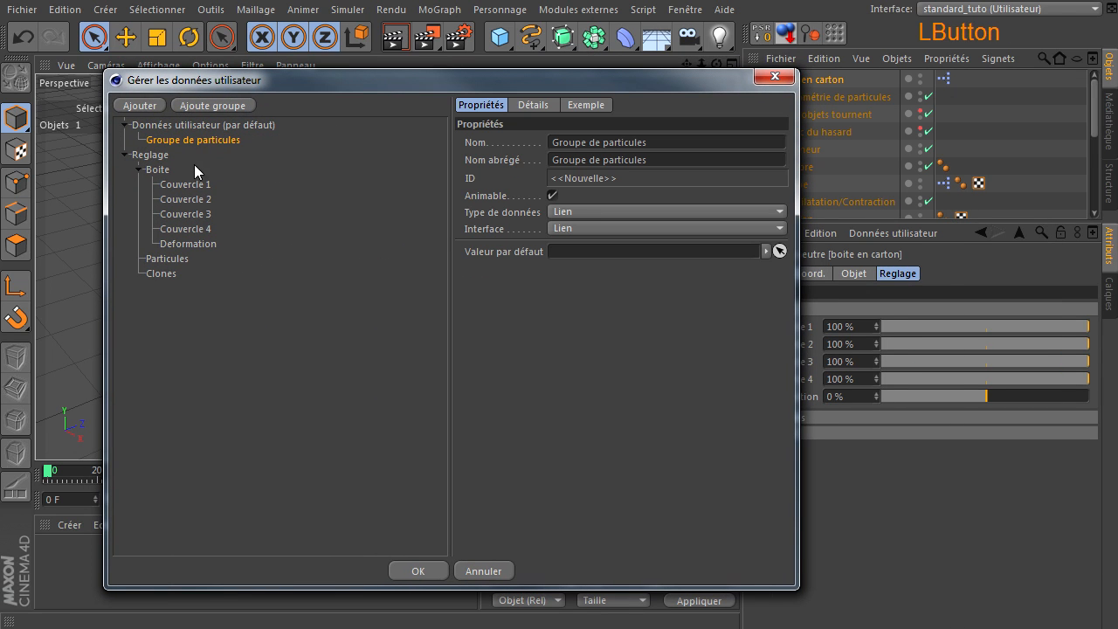
drag(215, 141, 200, 260)
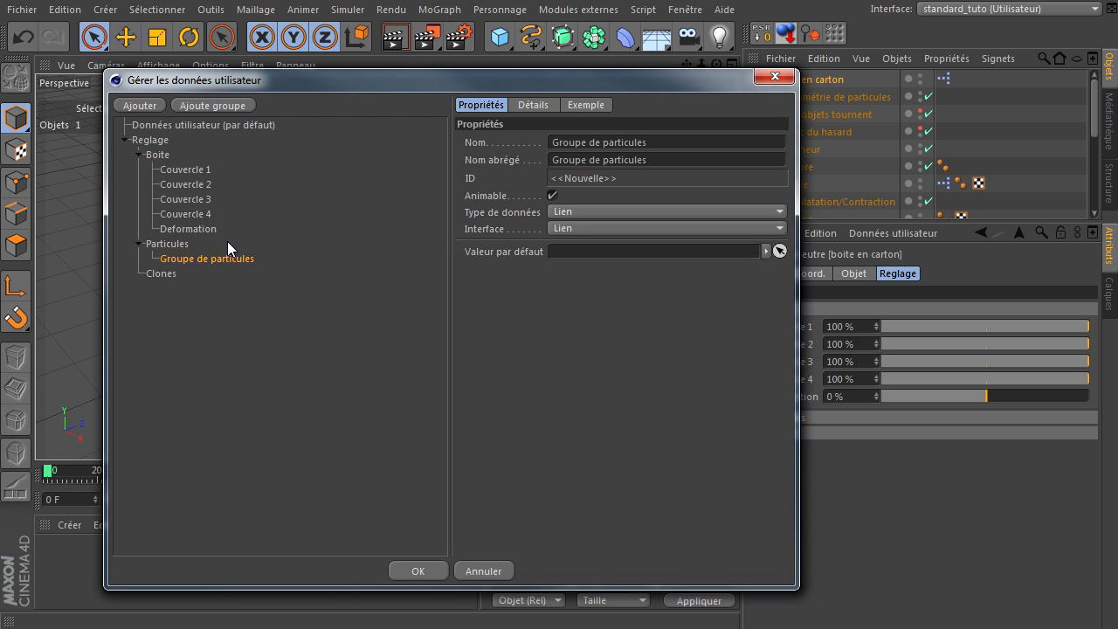
click(424, 570)
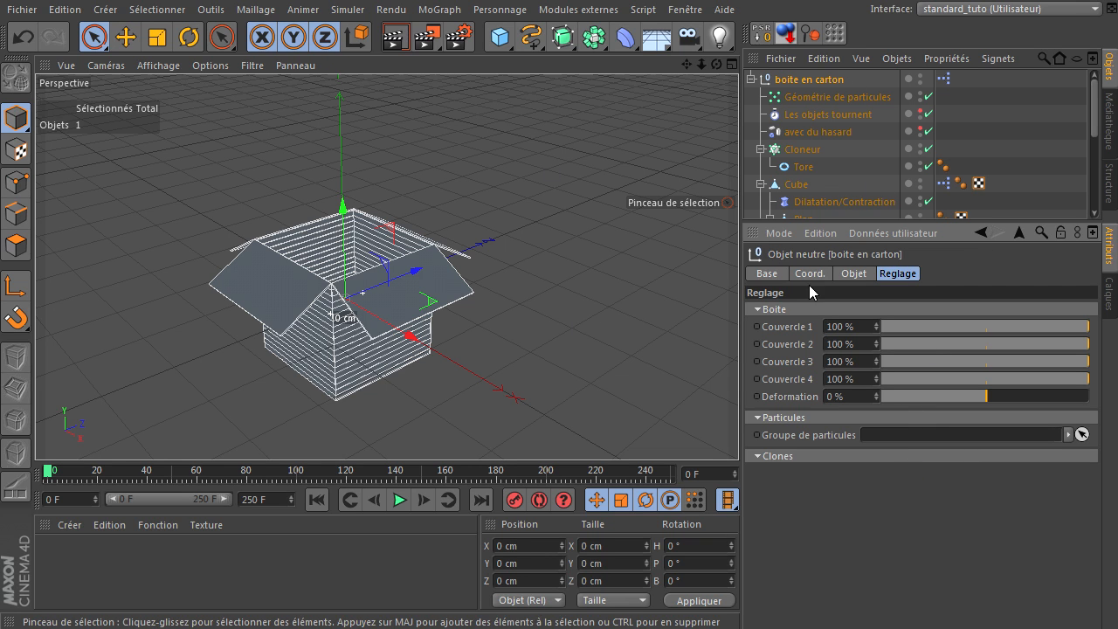
- Collapse the Plan, Plan.1, Plan.2 and Plan.3 hierarchies so the object tree and the null's user data both fit
drag(886, 223, 890, 385)
click(771, 219)
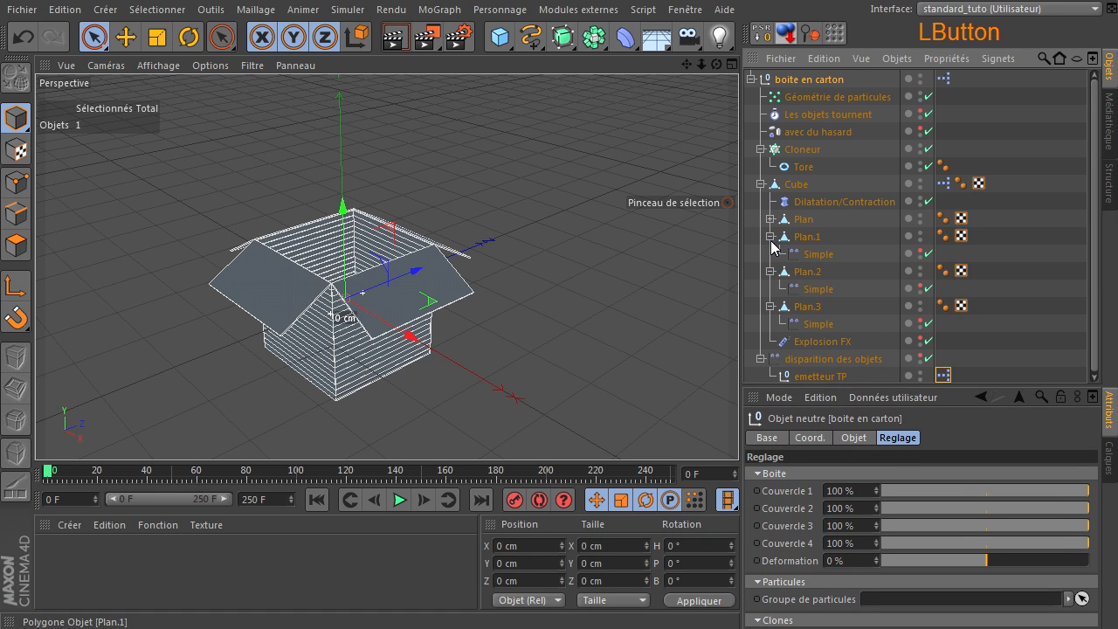
click(771, 237)
click(771, 254)
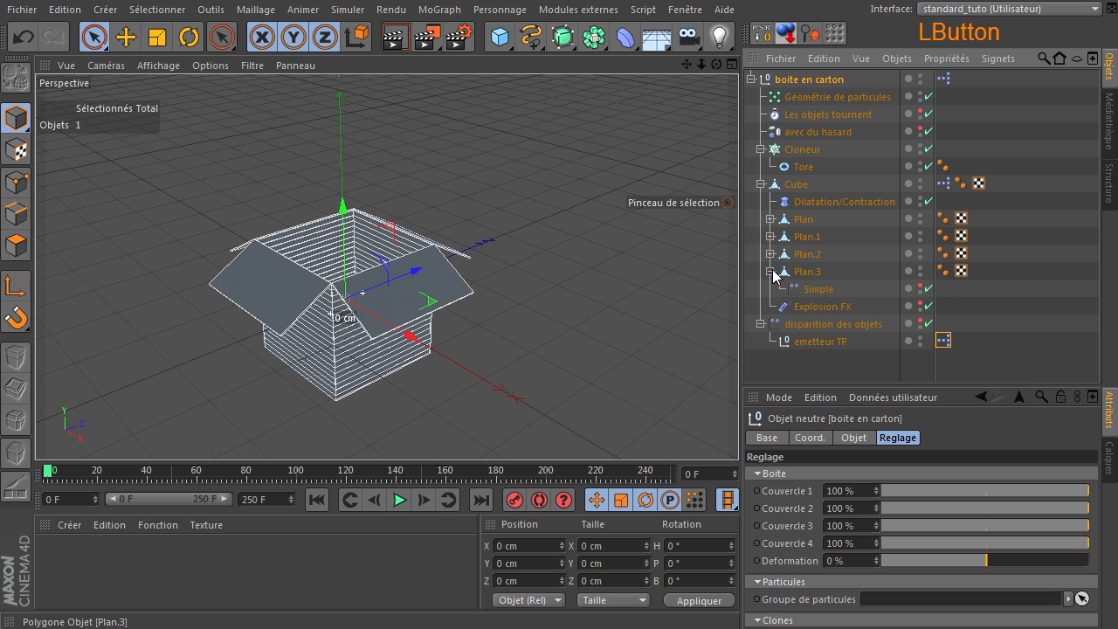
click(771, 272)
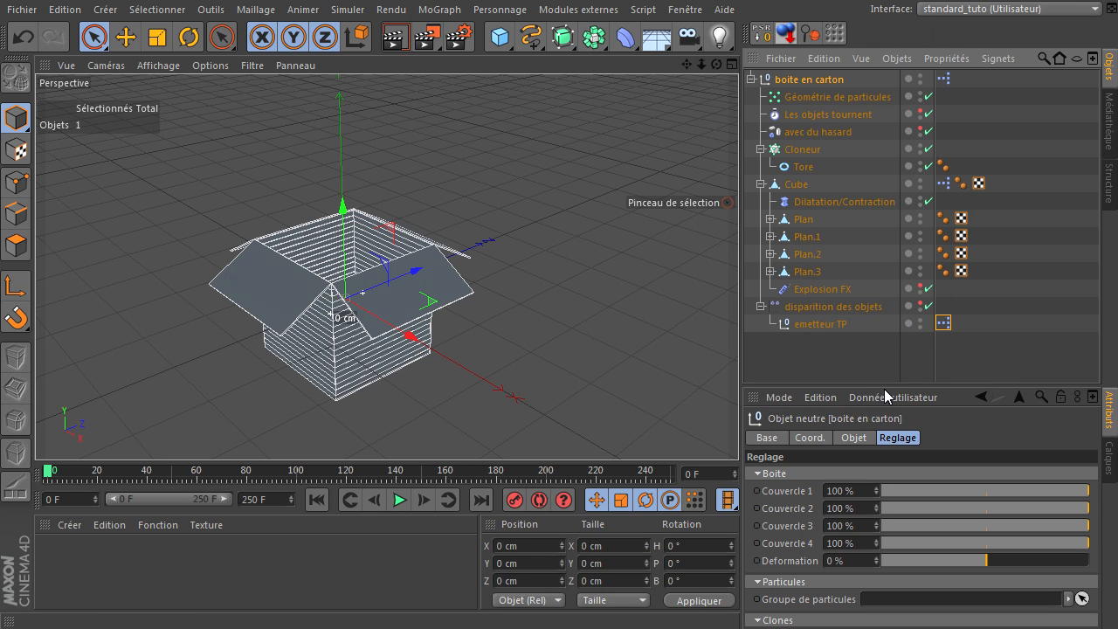
drag(886, 382, 886, 346)
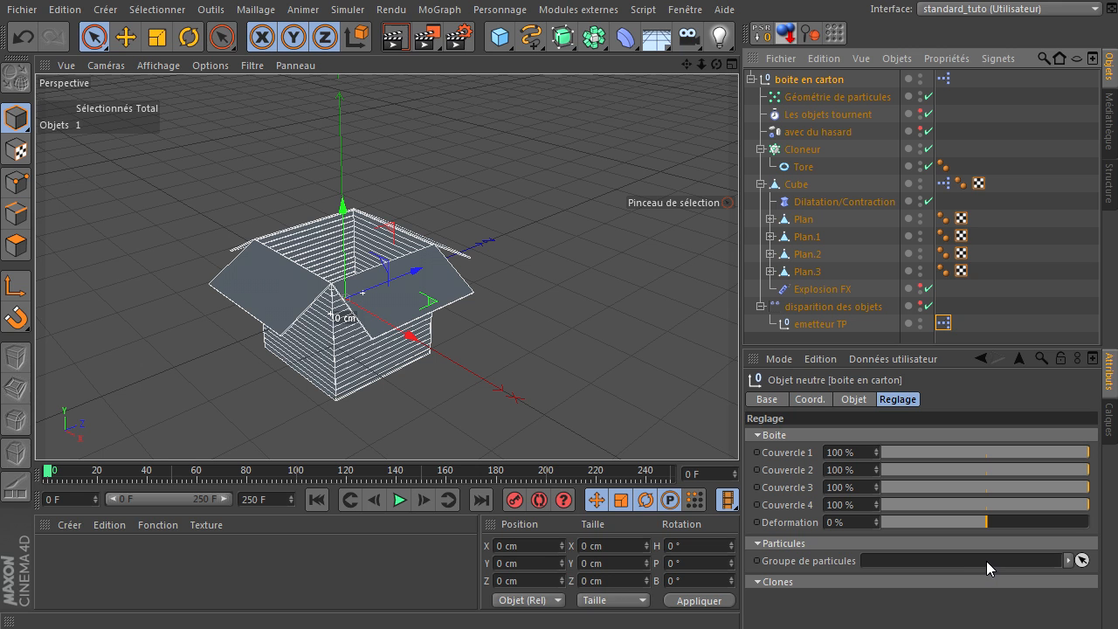
- Reopen the emetteur TP null's XPresso graph and add the boite en carton null as an object node
double_click(944, 324)
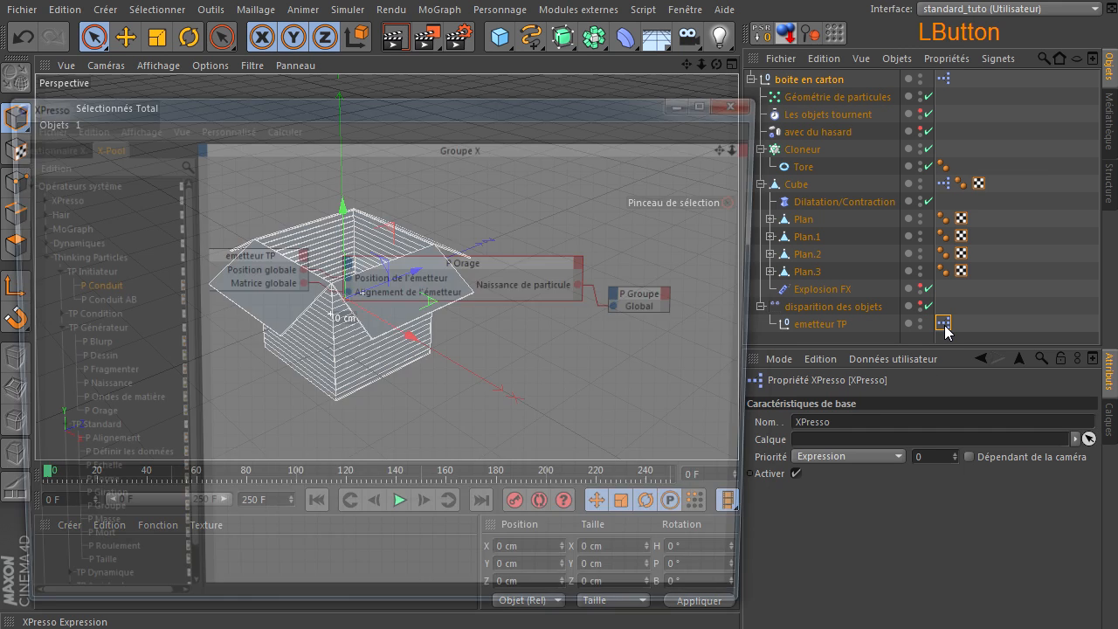
drag(736, 146, 751, 261)
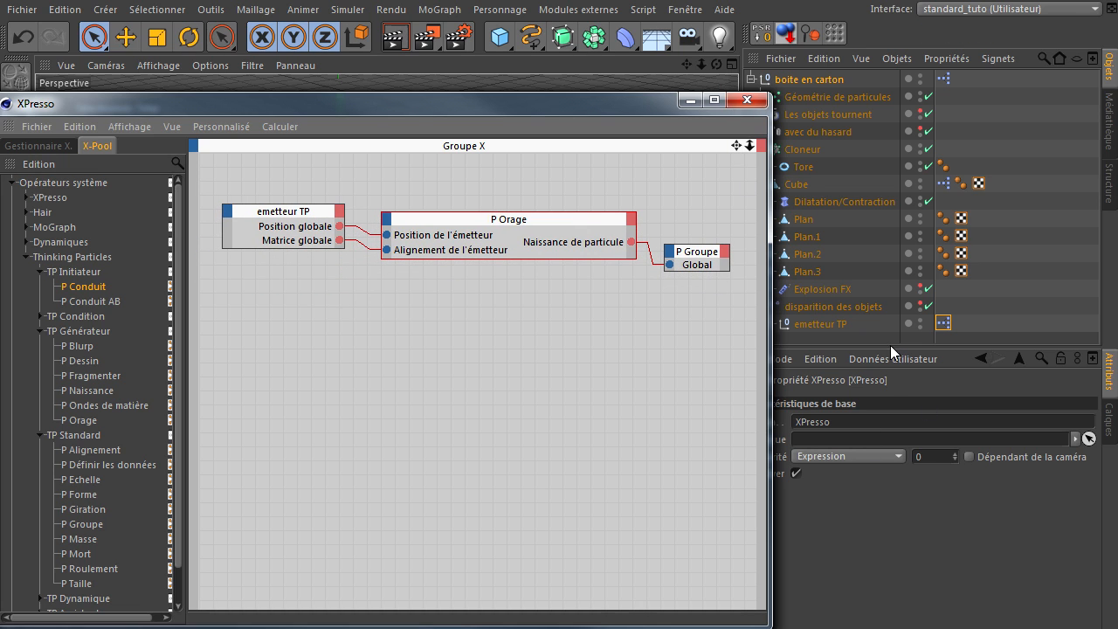
click(822, 83)
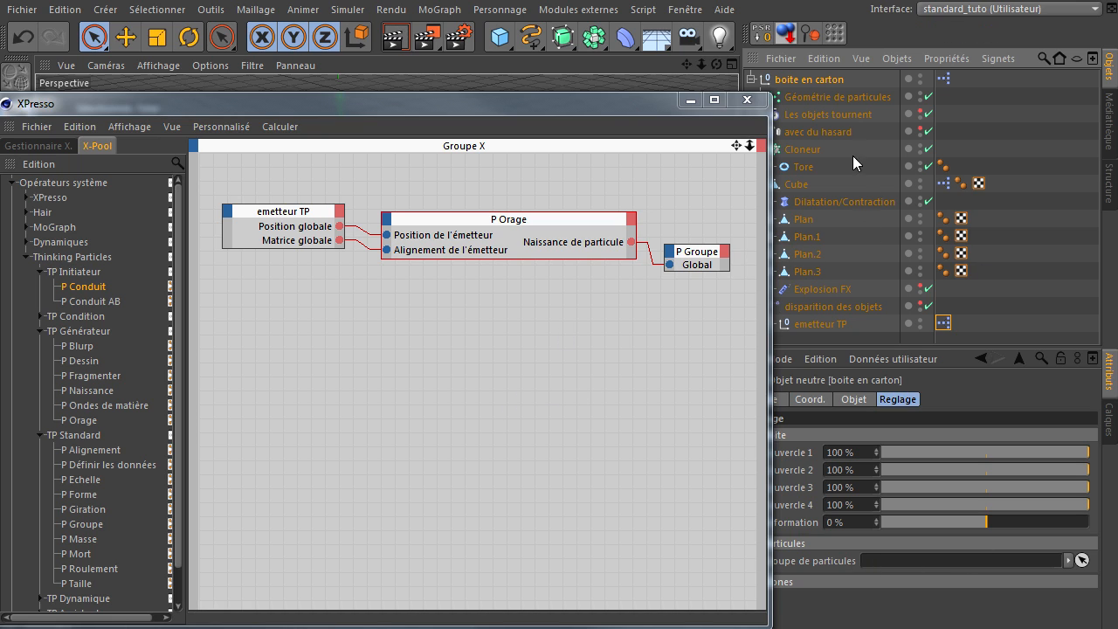
click(800, 84)
drag(523, 362, 549, 449)
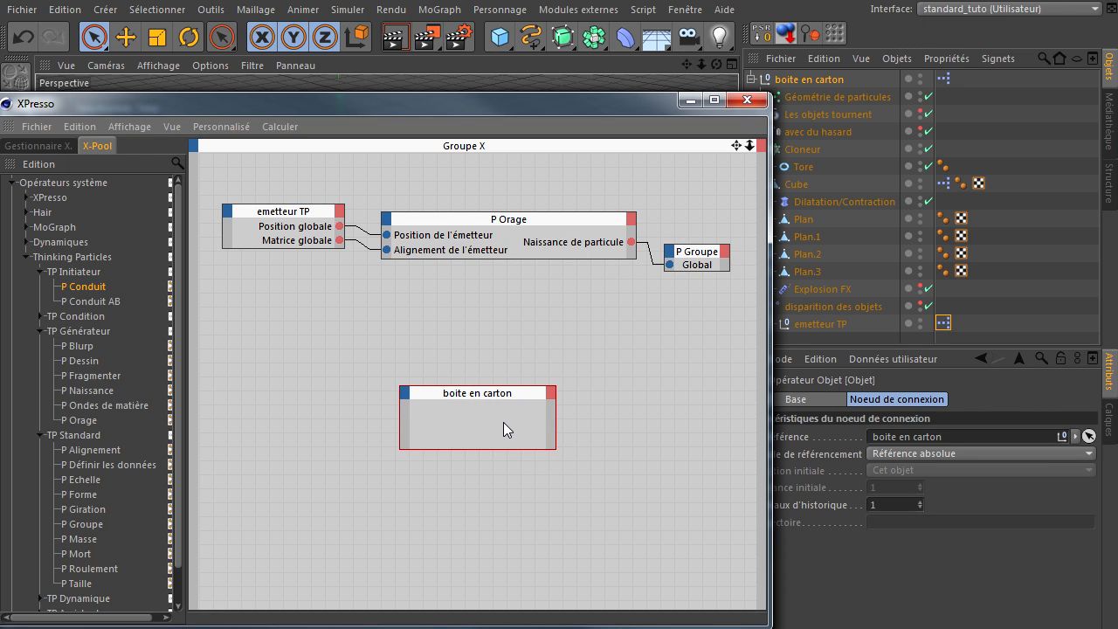
- Add a Groupe de particules output to the boite en carton node, then shrink the node and place it just below P Orage
click(551, 394)
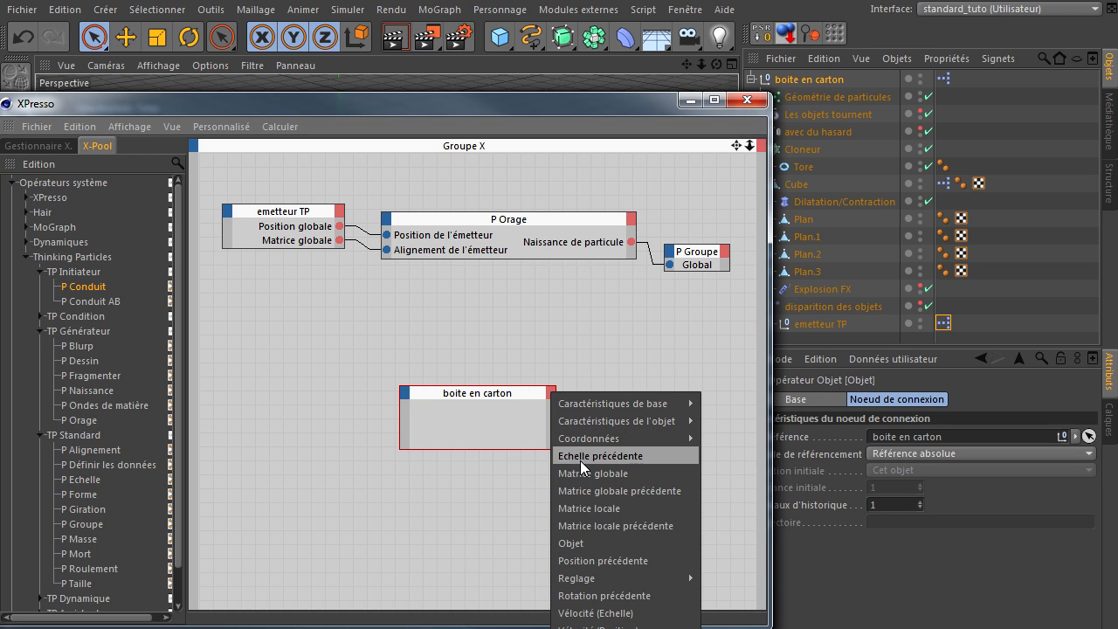
mouse_move(599, 573)
mouse_move(723, 584)
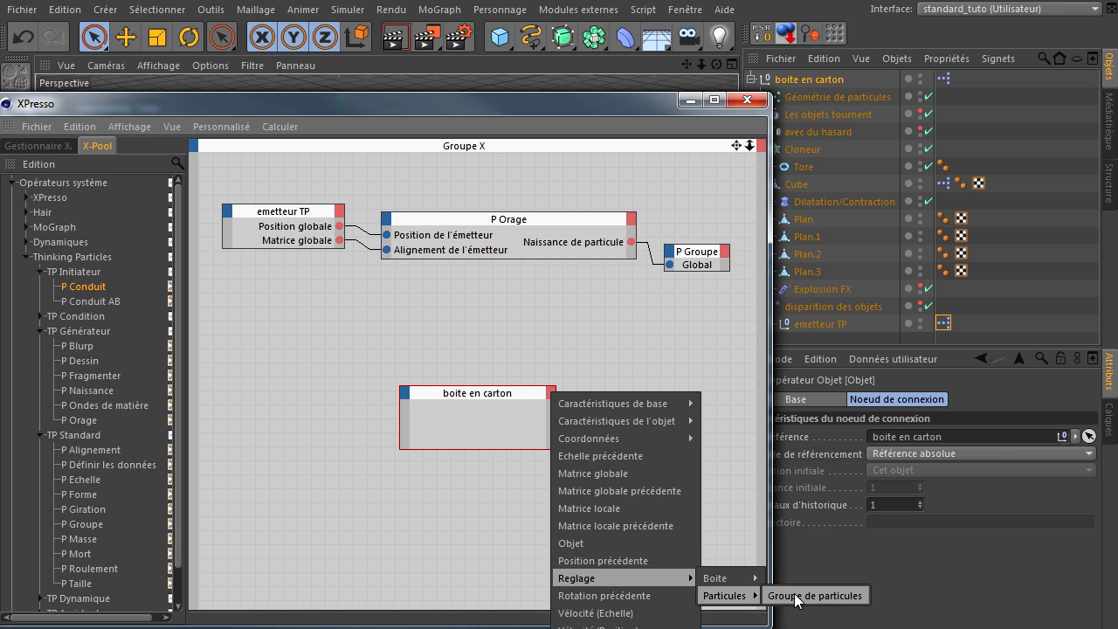
click(796, 596)
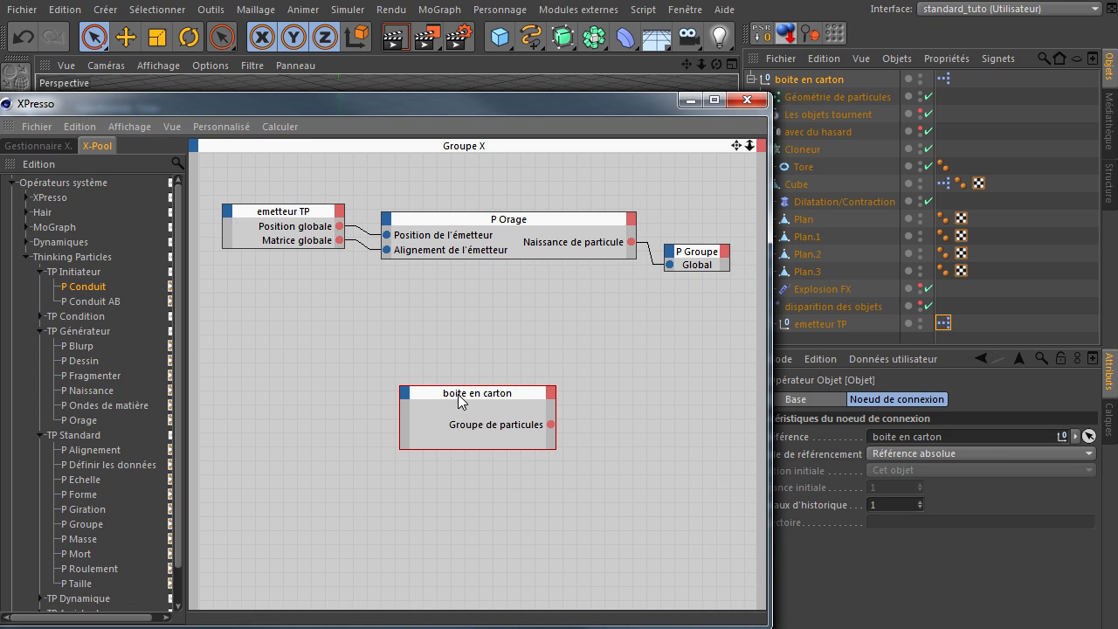
click(809, 79)
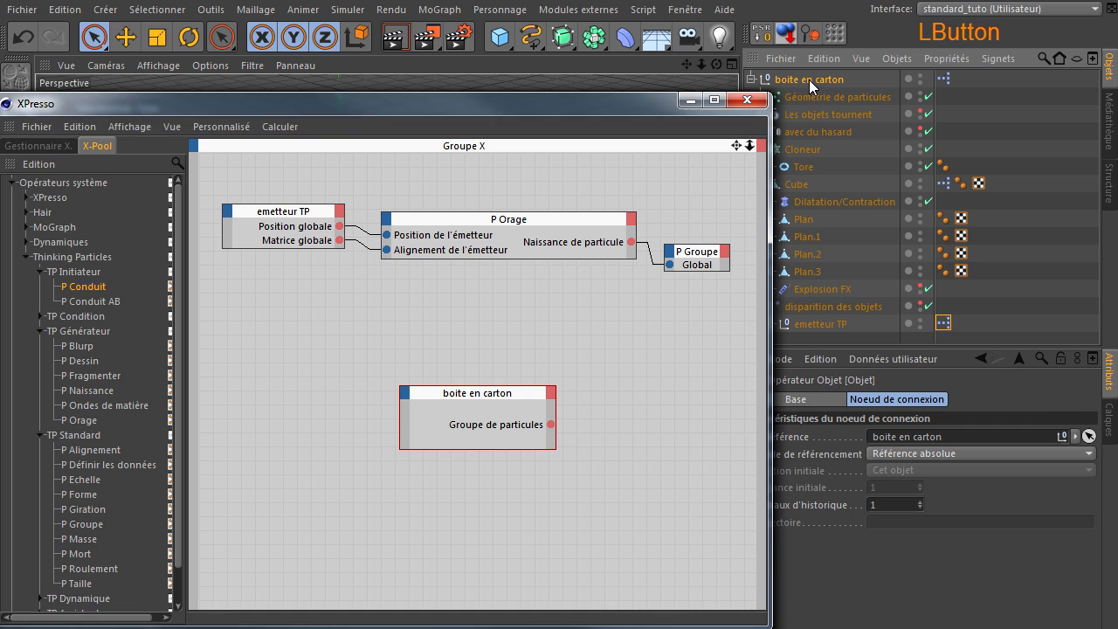
key(ctrl)
ctrl+click(494, 399)
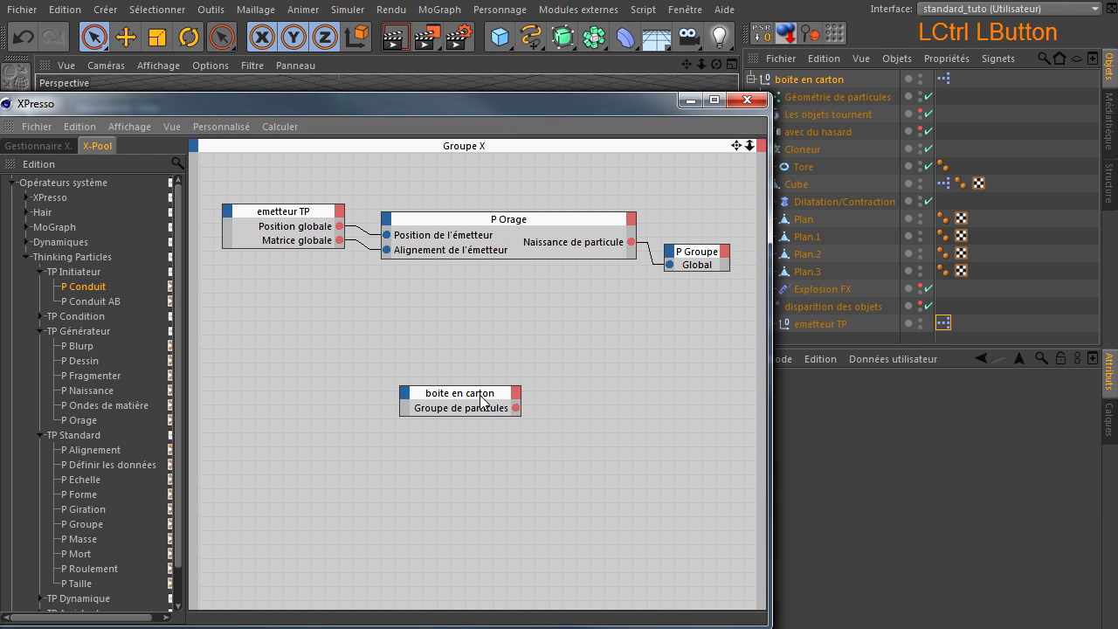
drag(493, 399, 590, 298)
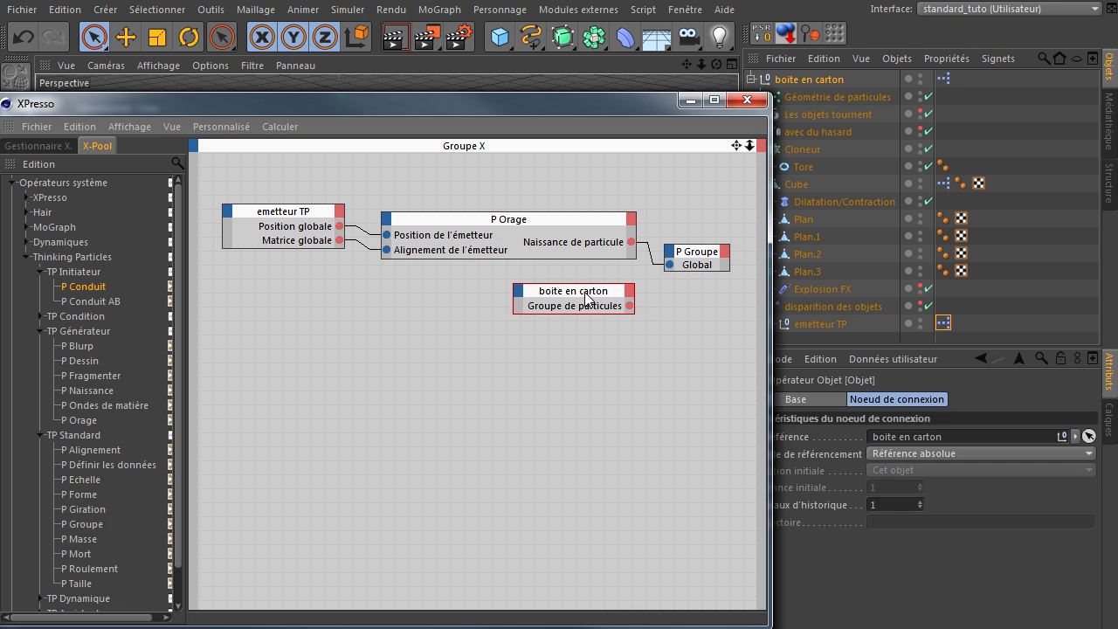
- Add a P Groupe input to the P Groupe node, connect boite en carton's Groupe de particules output to it, and reselect the null
click(670, 255)
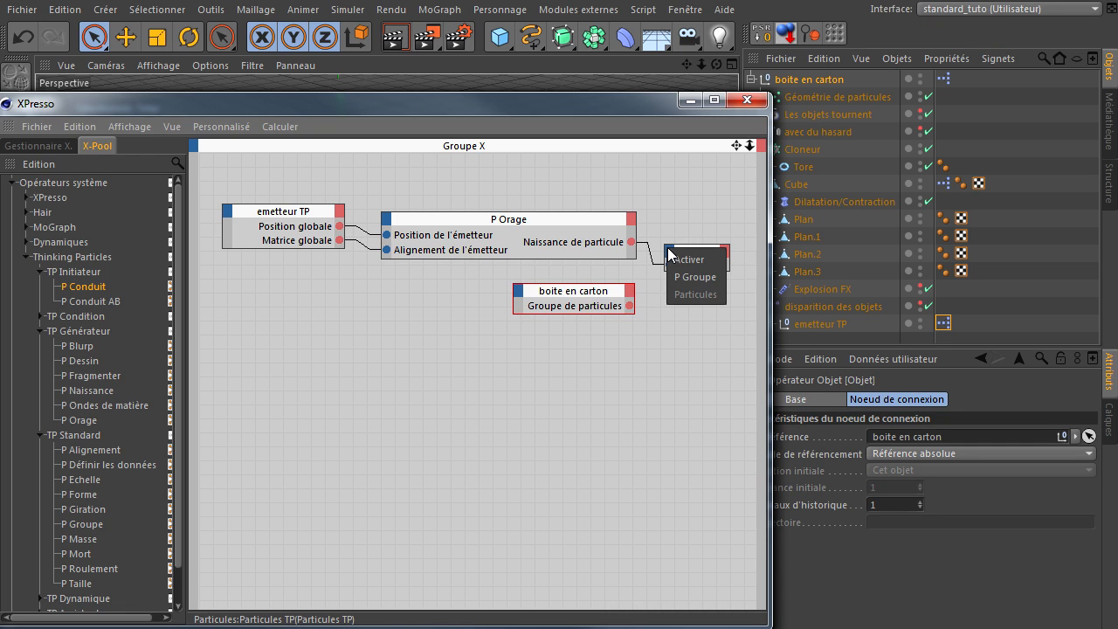
click(708, 276)
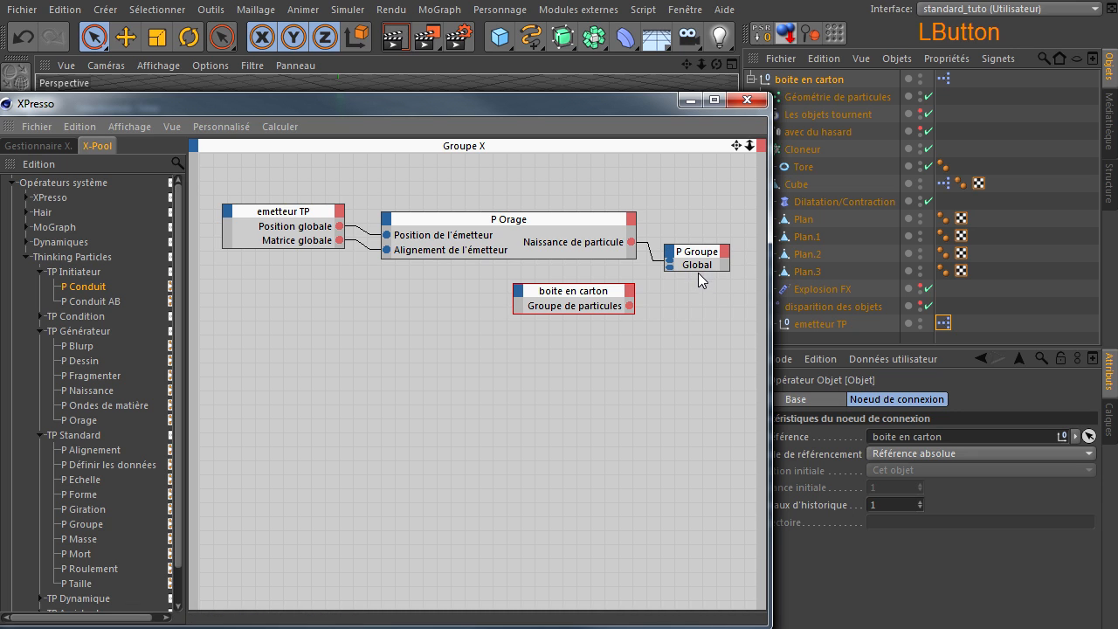
click(699, 272)
drag(629, 304, 670, 281)
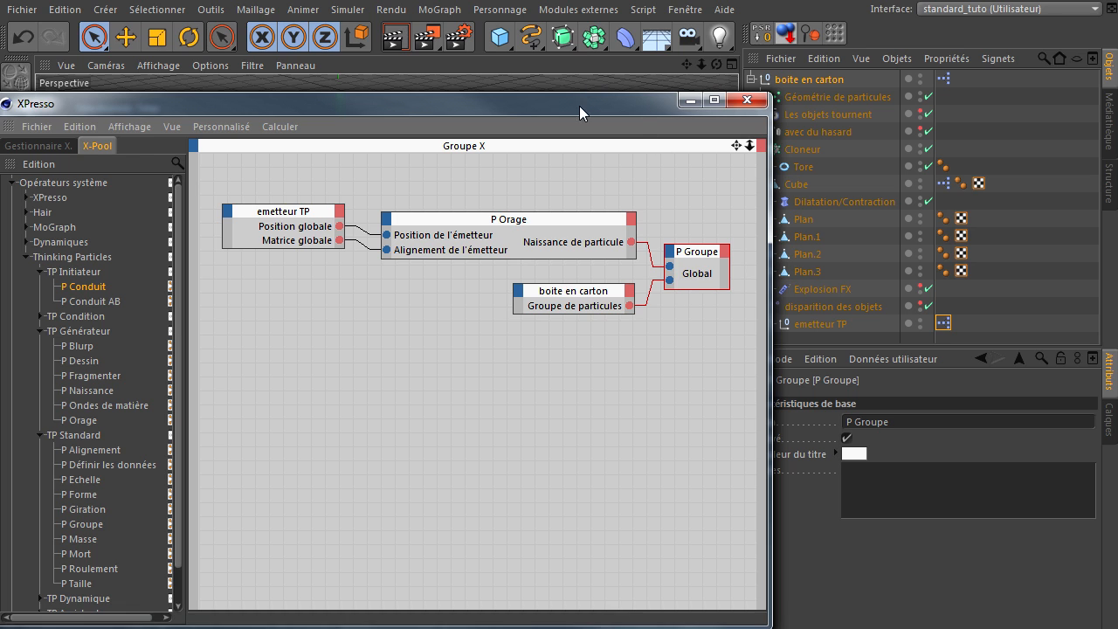
click(835, 80)
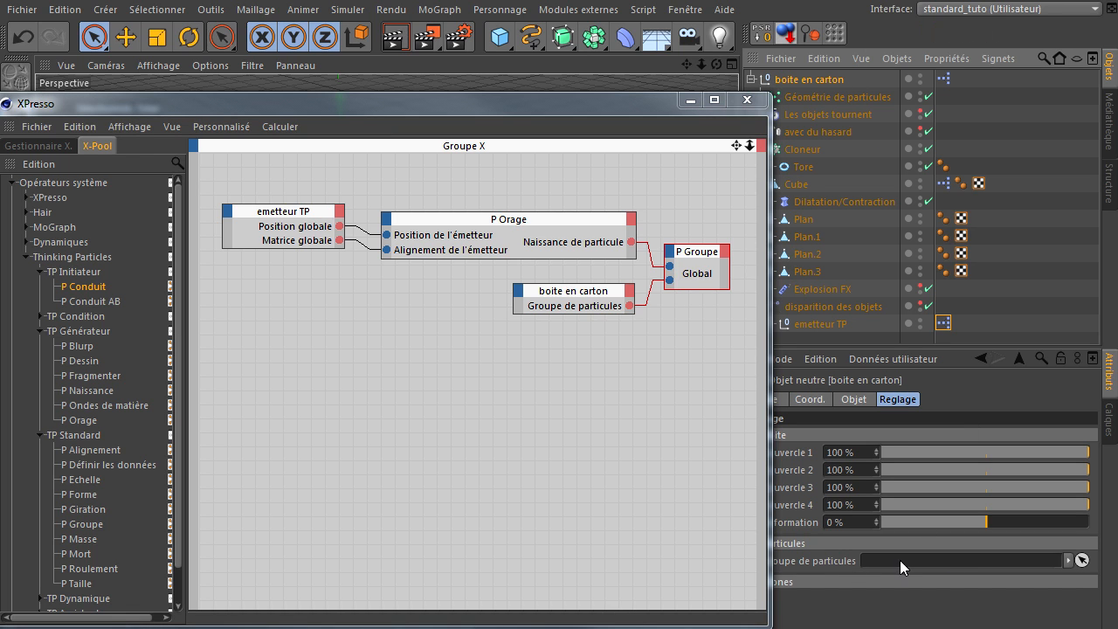
- Assign the KamiParticules group from the Thinking Particles settings to the boite en carton null's Groupe de particules field, then close the settings
drag(463, 103, 341, 252)
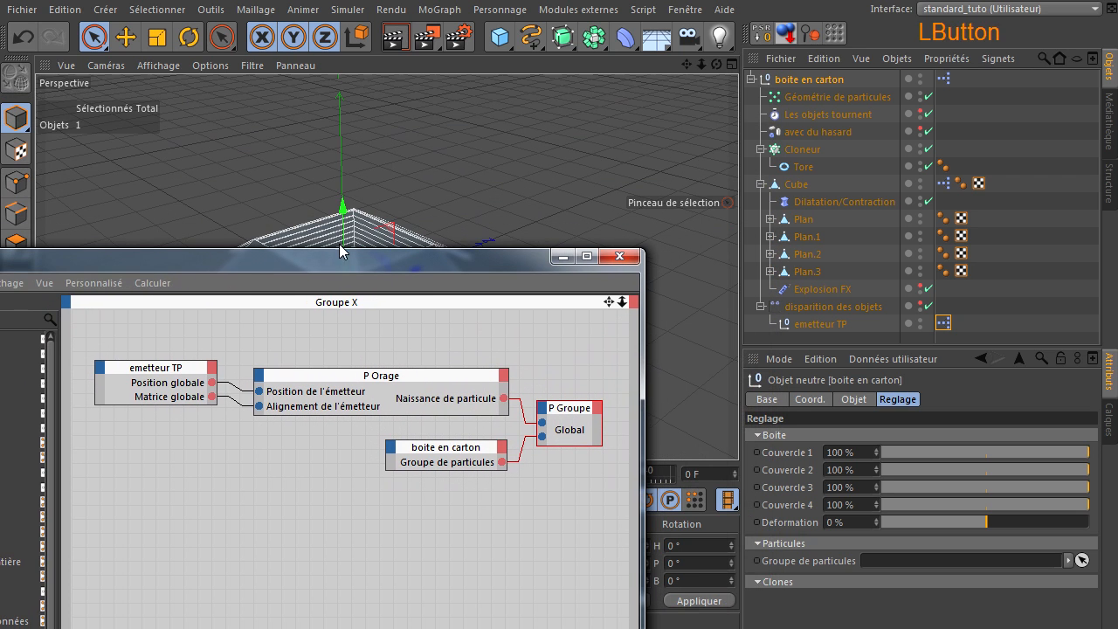
click(348, 10)
mouse_move(364, 96)
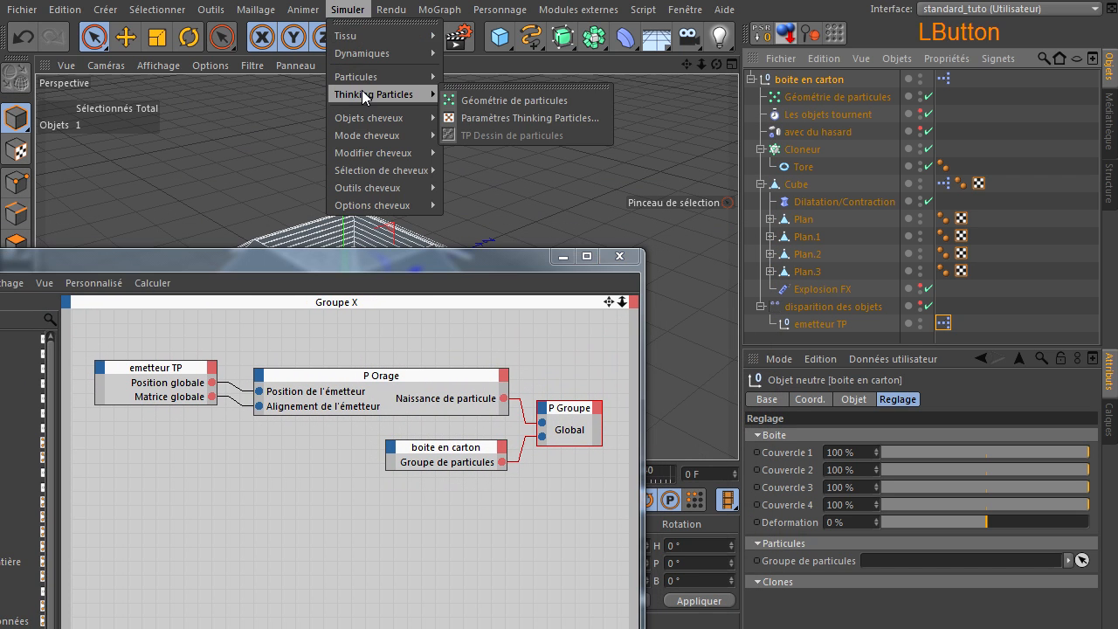
click(515, 117)
drag(382, 159, 520, 99)
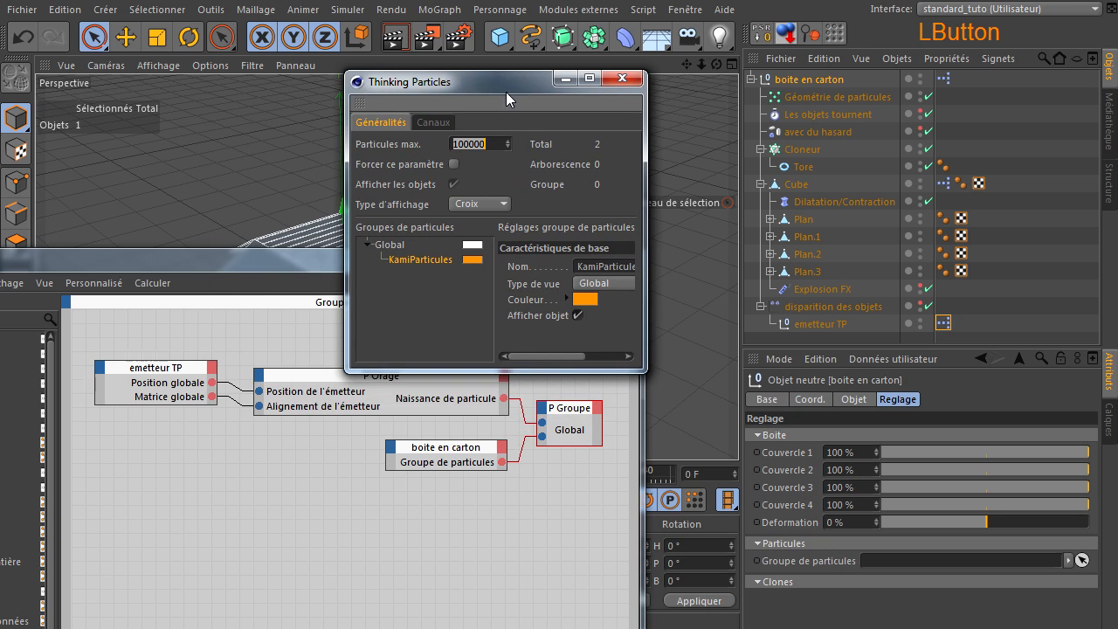
drag(422, 260, 926, 559)
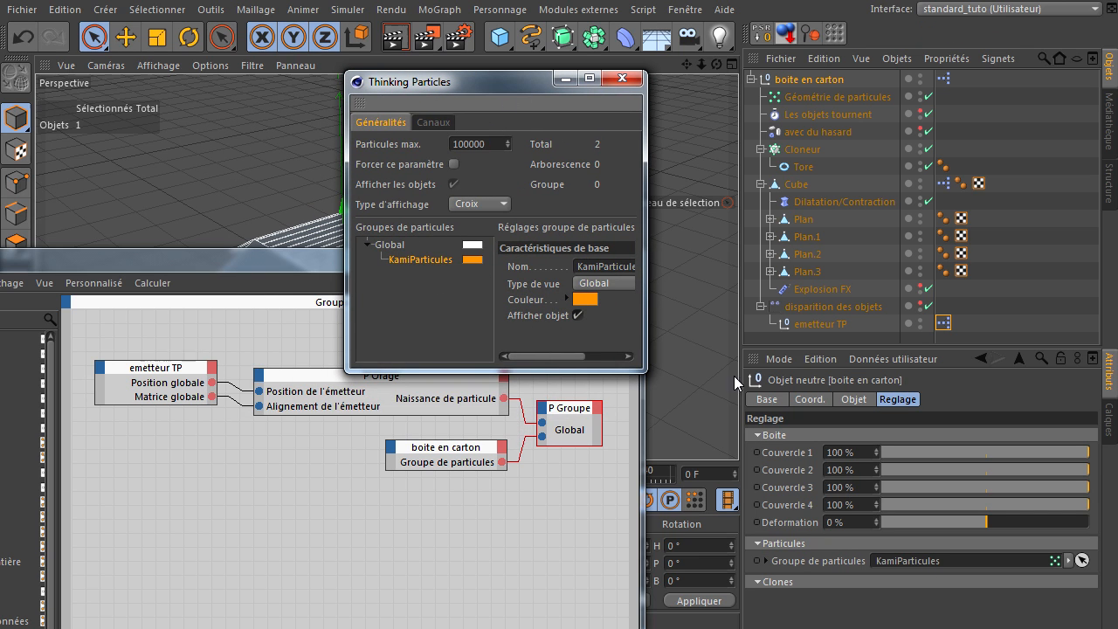
click(623, 78)
- Clear the view of the box, briefly start and stop playback to refresh the particle setup, and bring the XPresso graph back
click(484, 259)
drag(484, 259, 1117, 178)
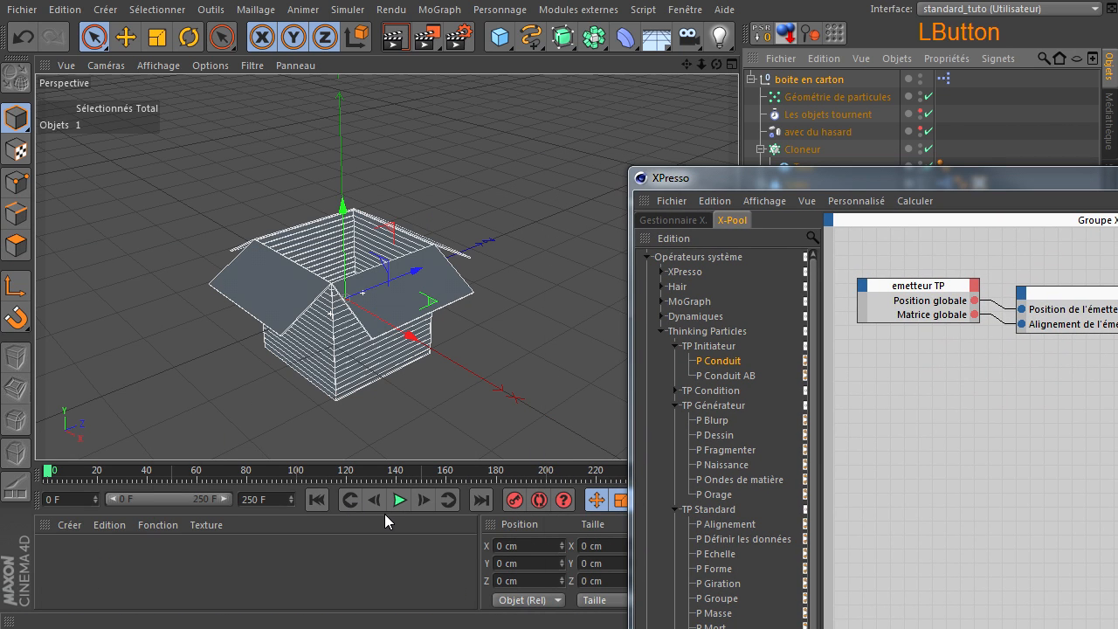
click(405, 501)
click(405, 502)
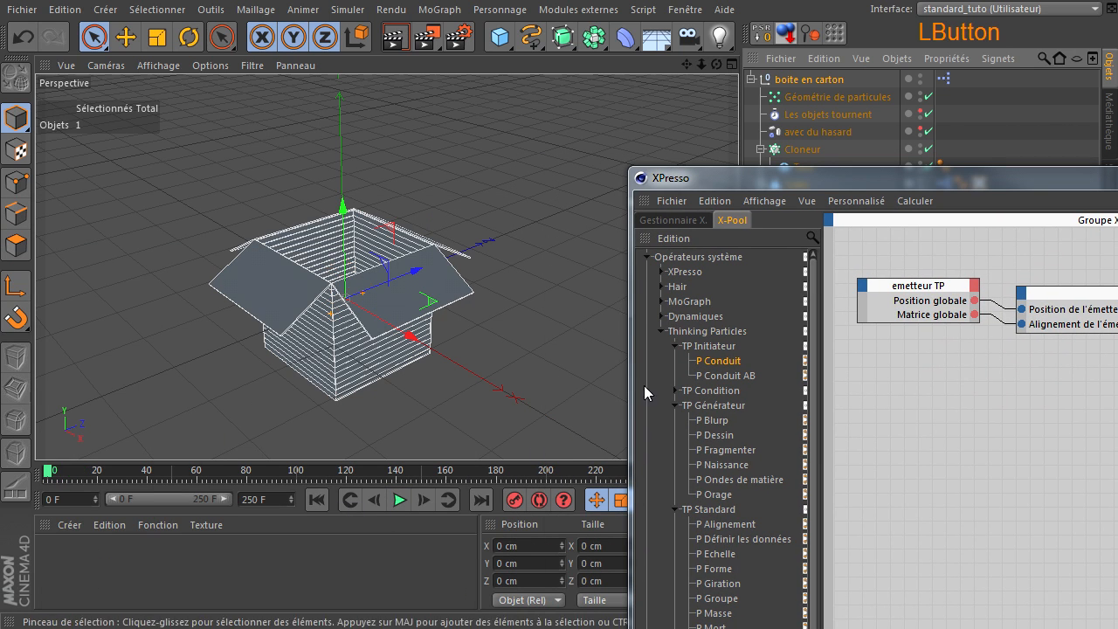
drag(951, 179, 281, 117)
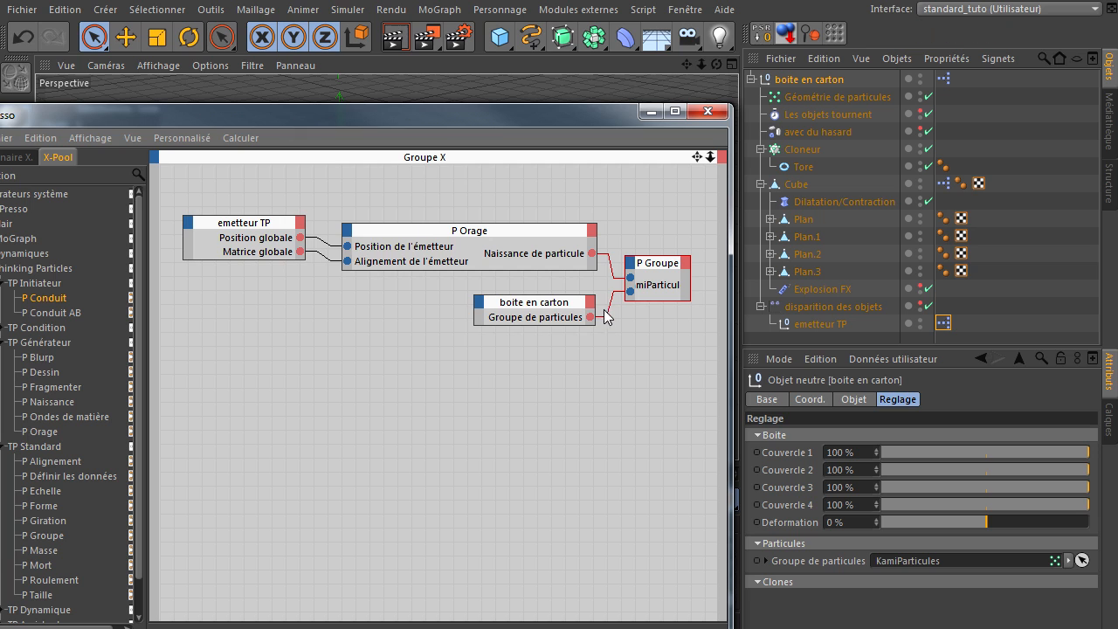
- Widen the P Groupe node to fit its group name and move the boite en carton node closer beneath P Orage
drag(690, 285, 769, 245)
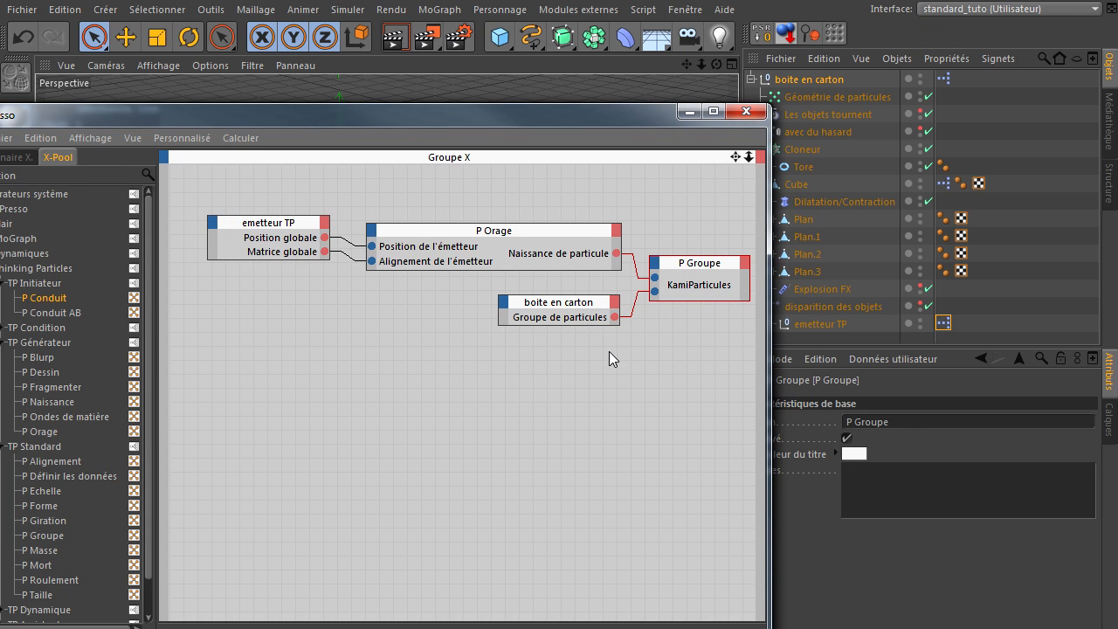
drag(550, 304, 551, 291)
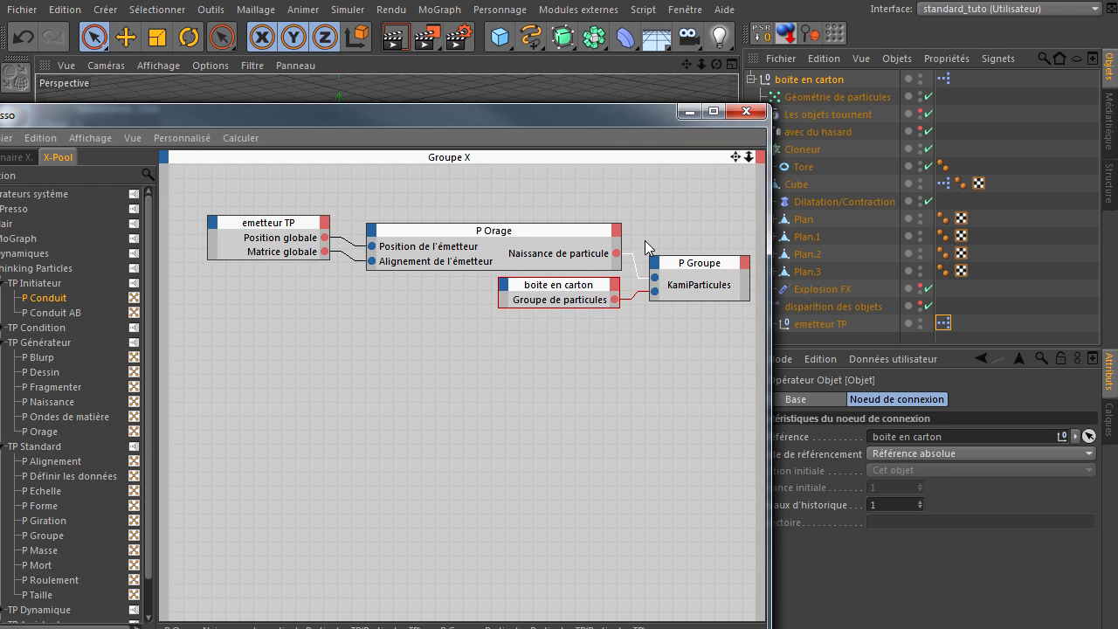
drag(623, 121, 533, 93)
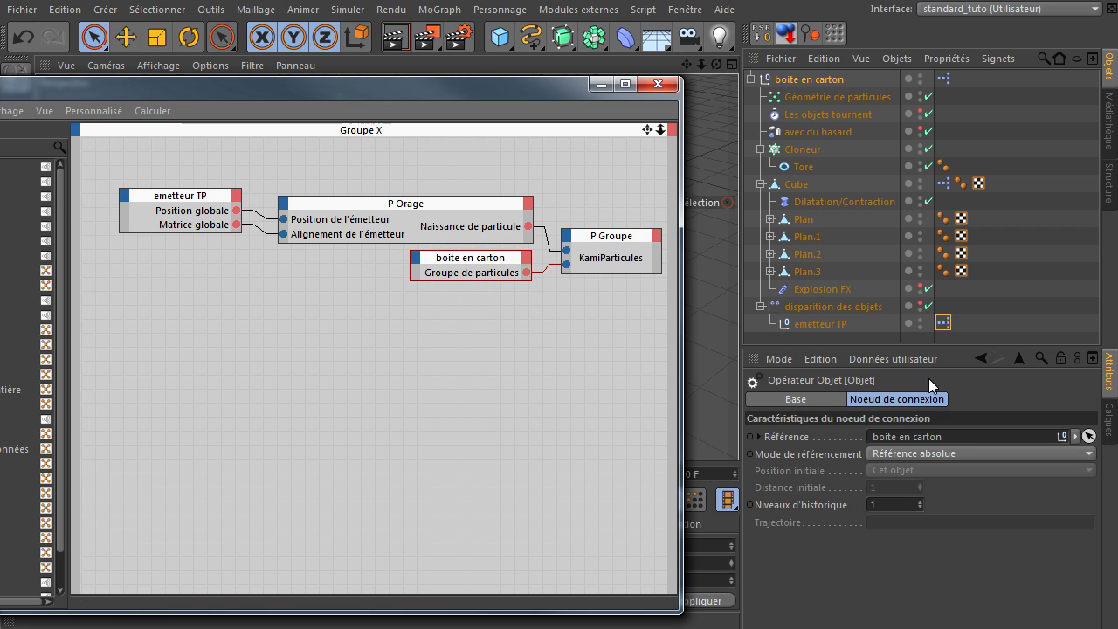
- Add the Cloneur object as a node in the emetteur TP graph, just below the P Groupe node
click(803, 152)
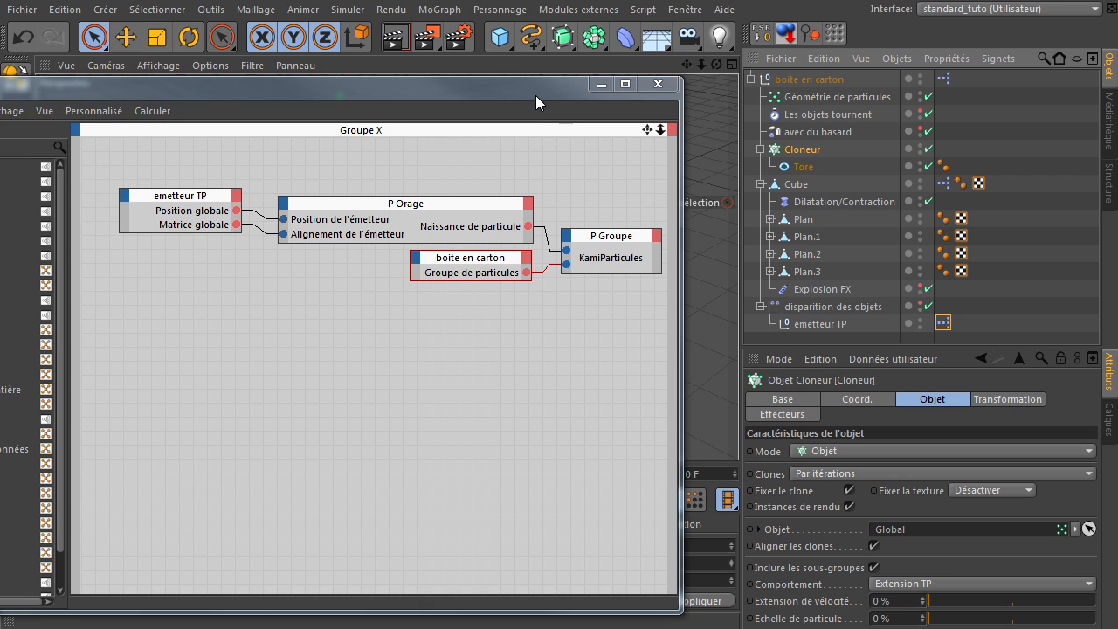
drag(536, 87, 505, 69)
drag(651, 114, 718, 113)
drag(812, 148, 677, 261)
drag(592, 320, 602, 291)
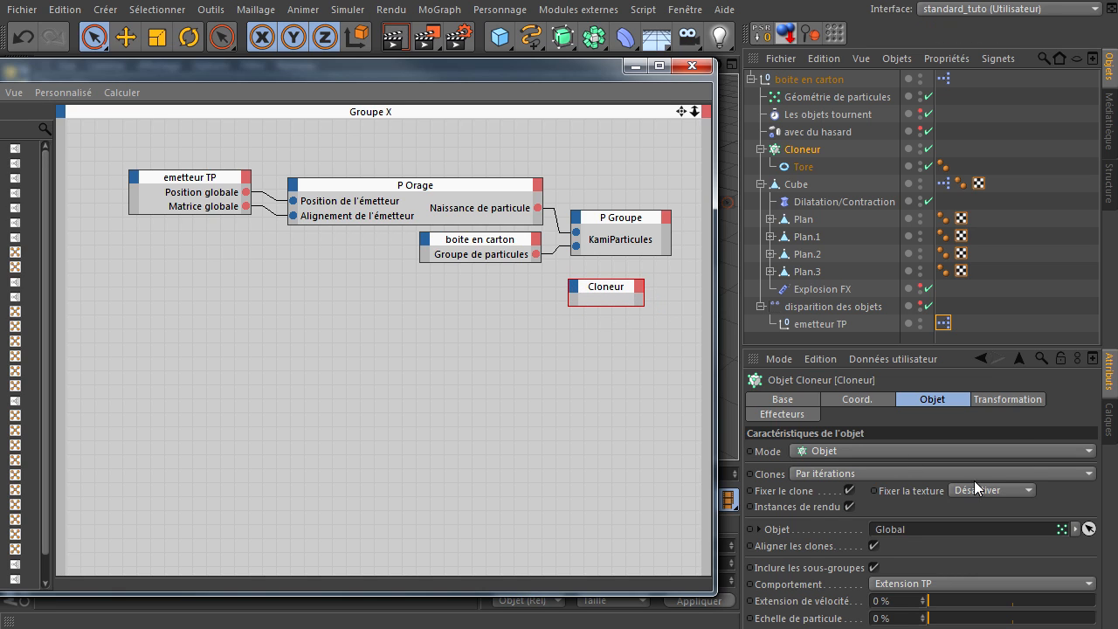
- Add an Objet input to the Cloneur node and connect boite en carton's Groupe de particules output to it
click(574, 287)
mouse_move(603, 330)
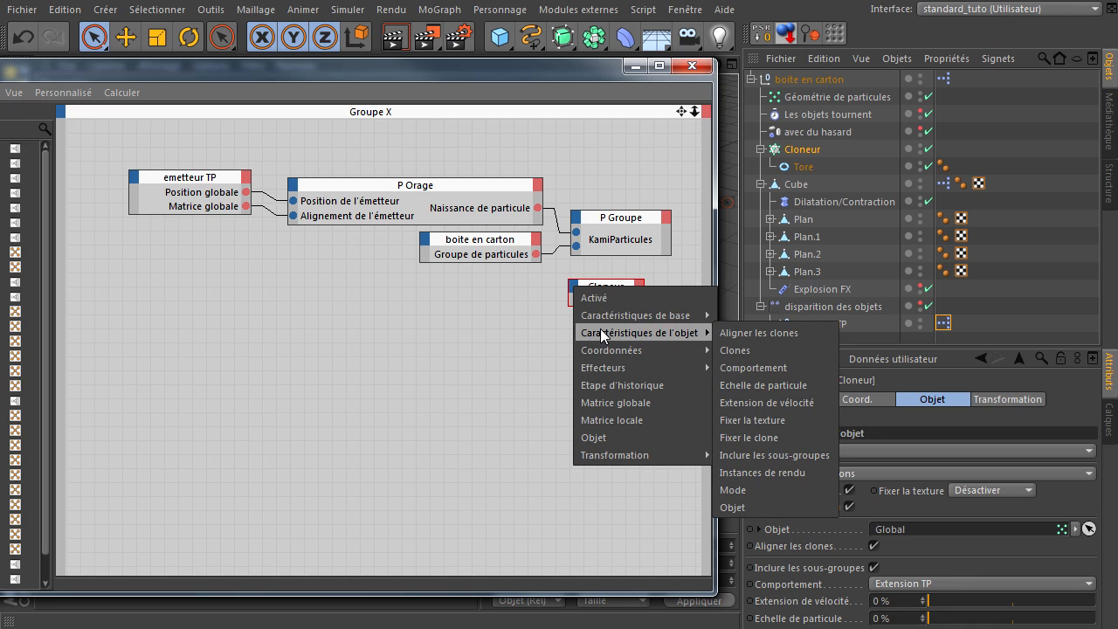
click(755, 508)
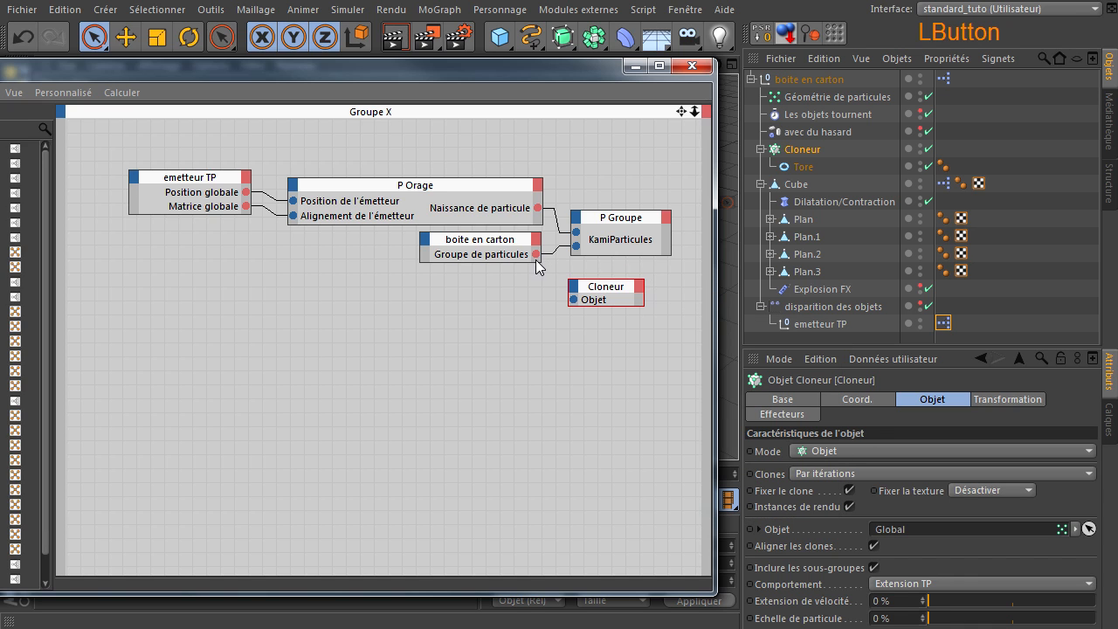
drag(575, 308, 578, 302)
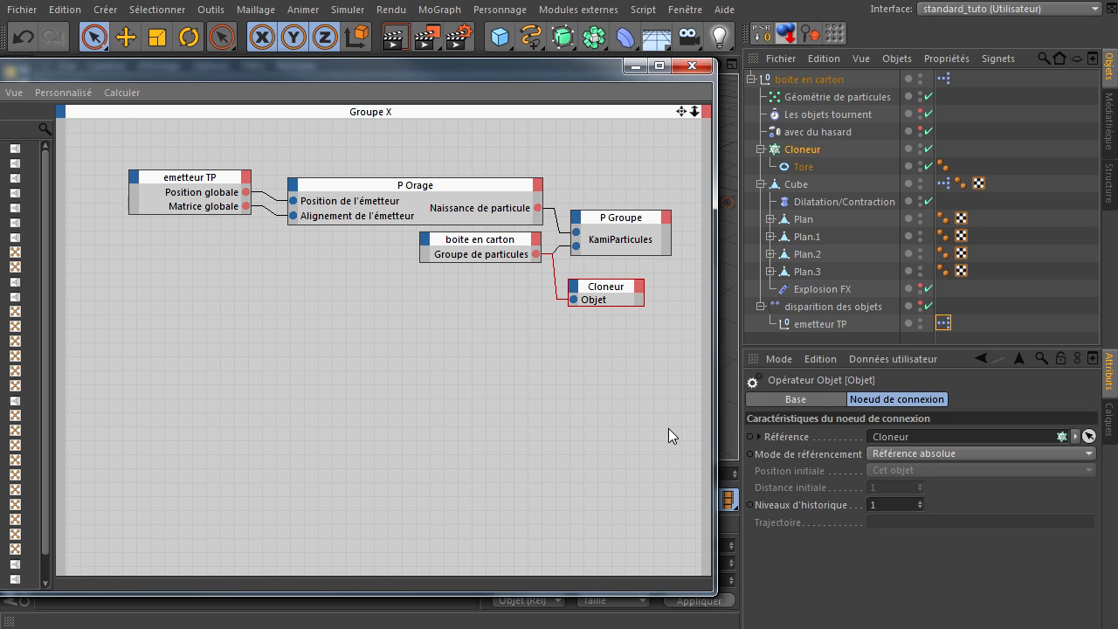
- Add the Géométrie de particules object as a node below Cloneur and enlarge it to fit its full name
click(816, 97)
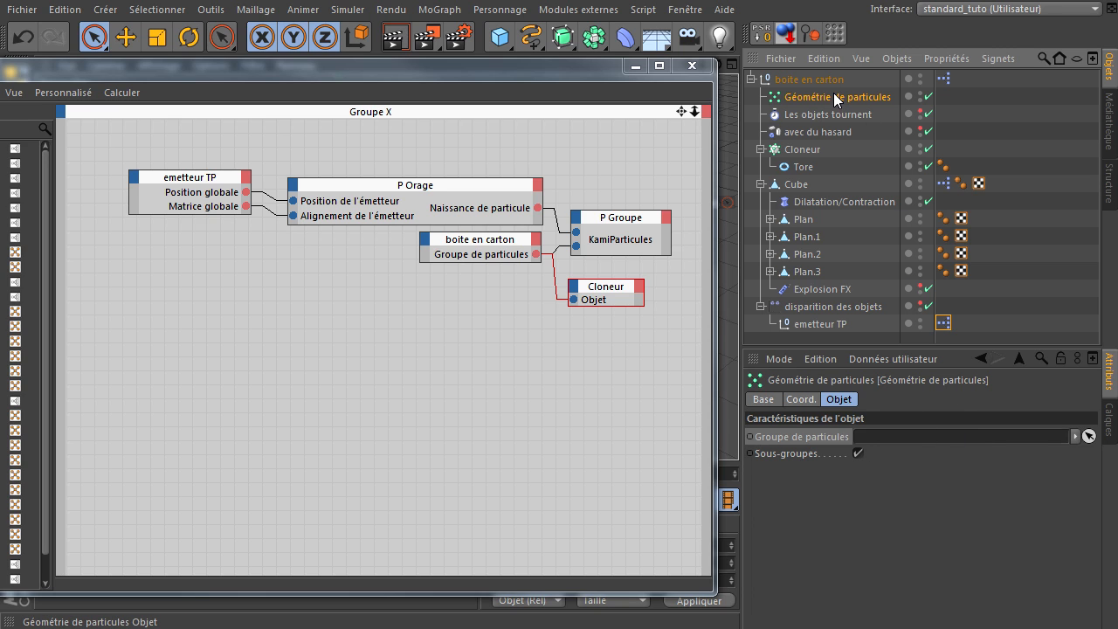
drag(833, 94, 609, 337)
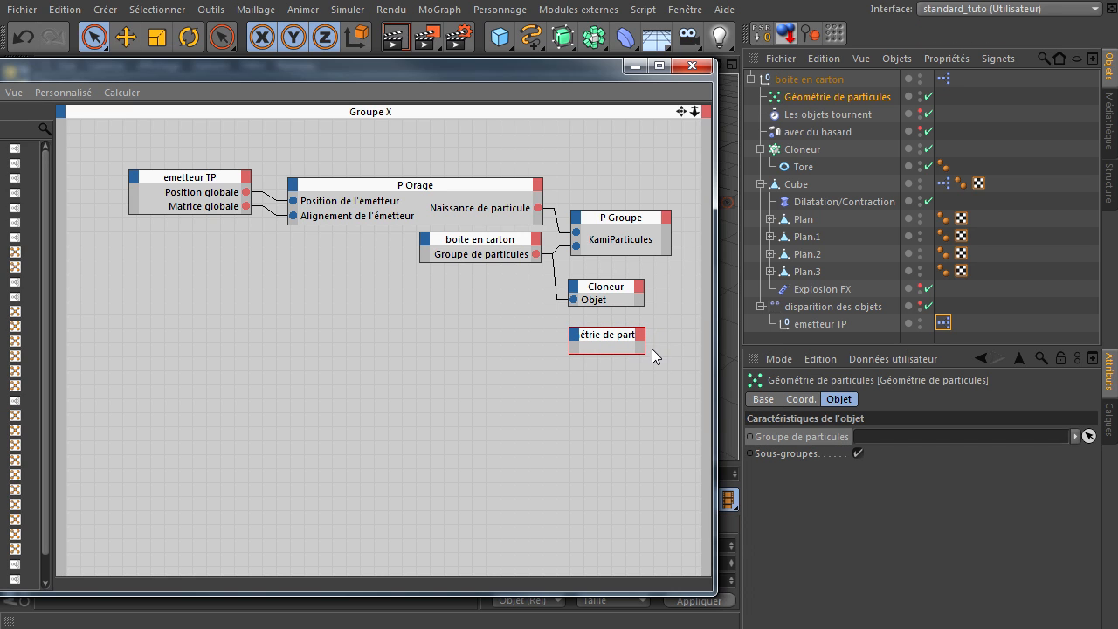
drag(644, 348, 681, 347)
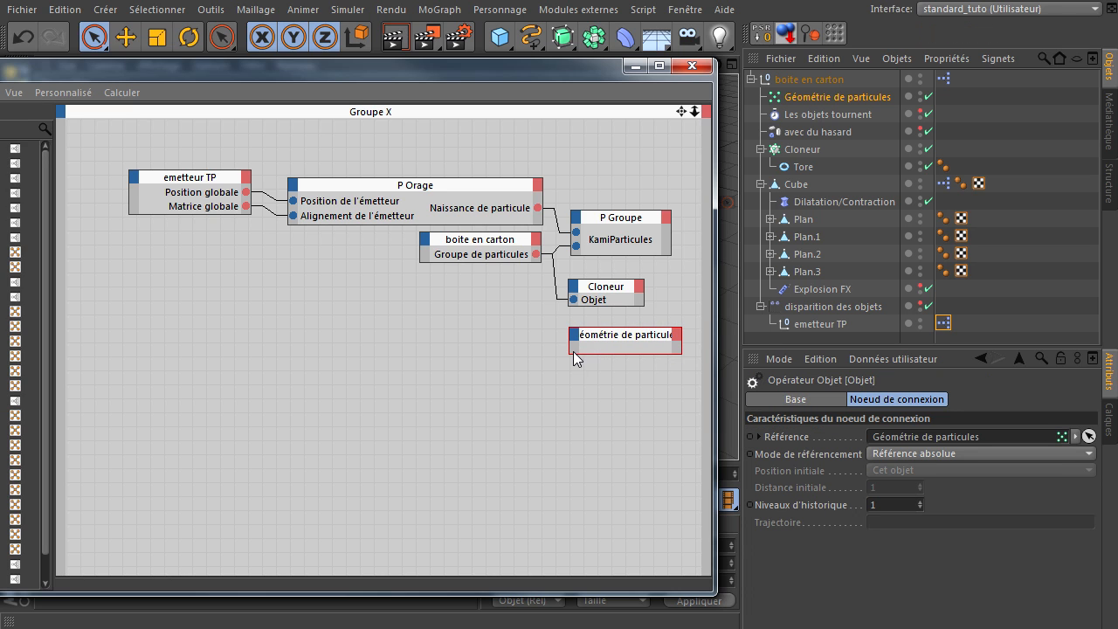
drag(570, 352, 544, 362)
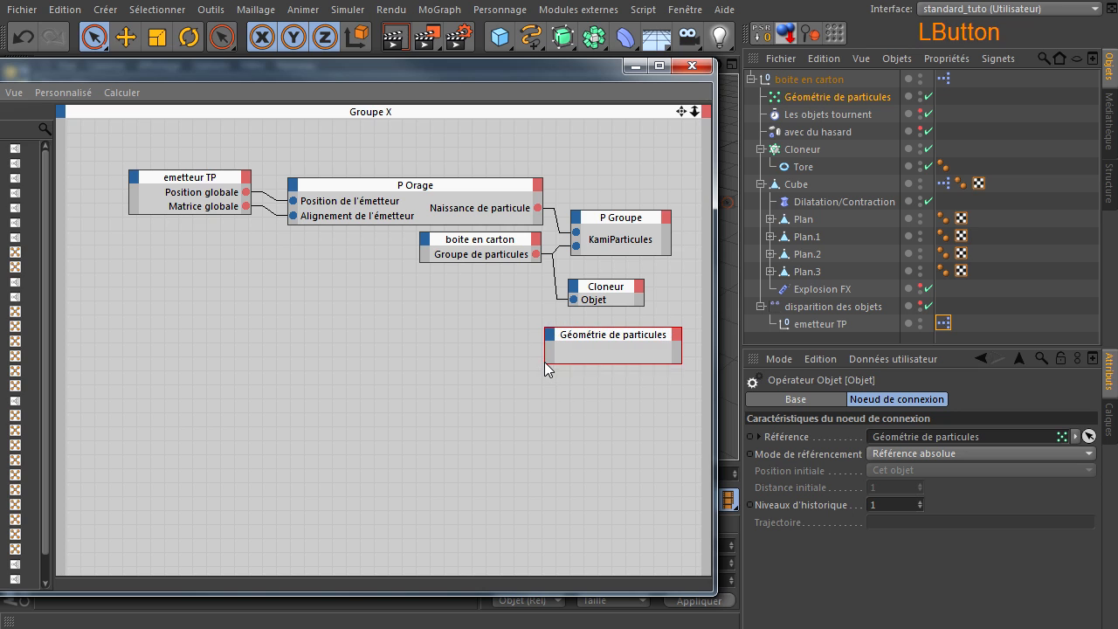
- Add a Groupe de particules input to the Géométrie de particules node and connect boite en carton's Groupe de particules output to it
click(549, 336)
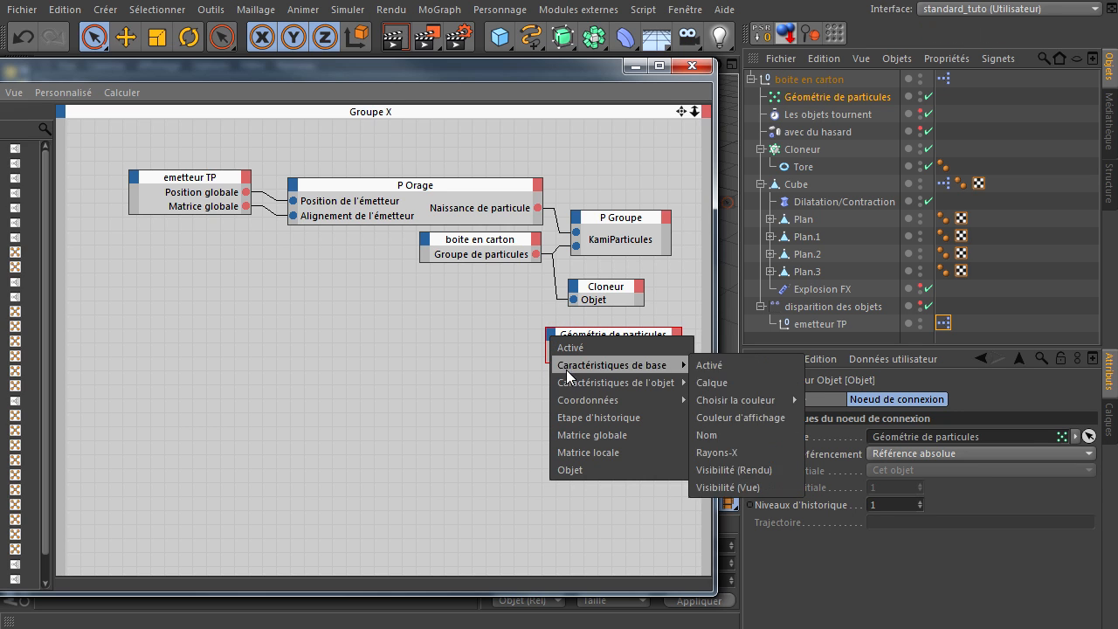
mouse_move(570, 382)
click(743, 383)
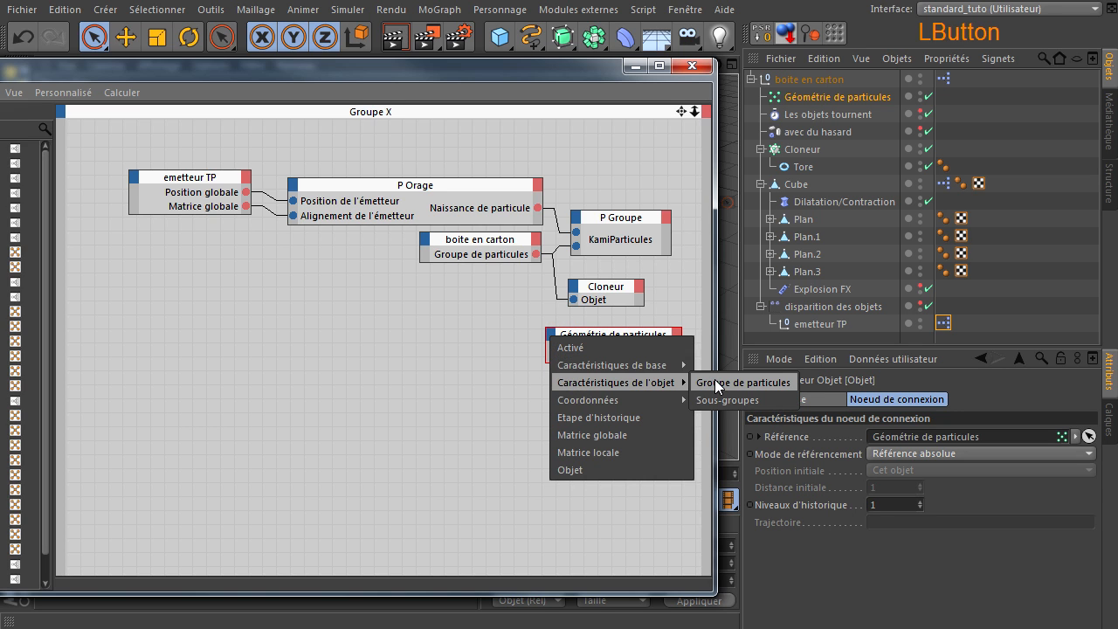
drag(537, 254, 552, 352)
- Stack the P Groupe, Cloneur and Géométrie de particules nodes in an aligned column, align boite en carton with Cloneur, and close the graph
drag(714, 263, 786, 250)
drag(637, 291, 640, 273)
drag(623, 338, 647, 308)
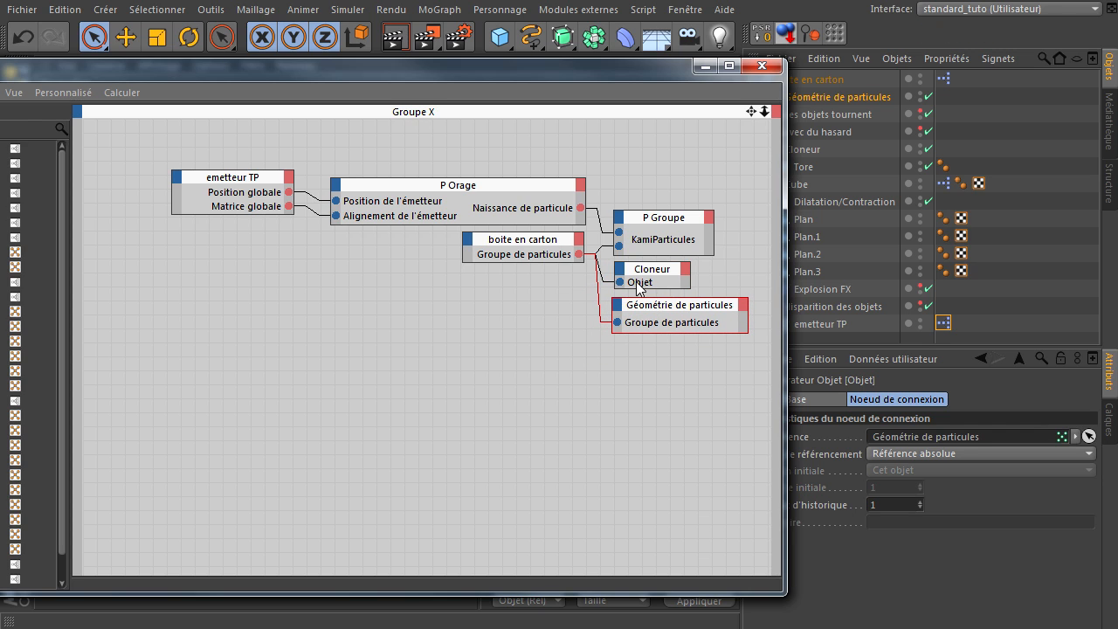
drag(527, 248, 544, 269)
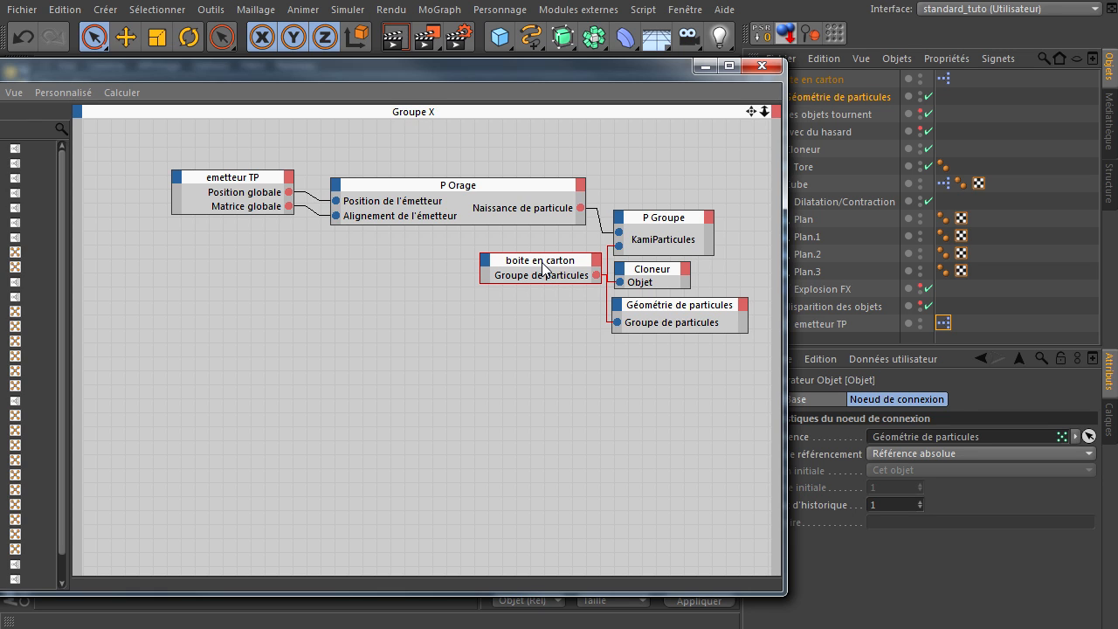
click(647, 271)
drag(645, 270, 645, 274)
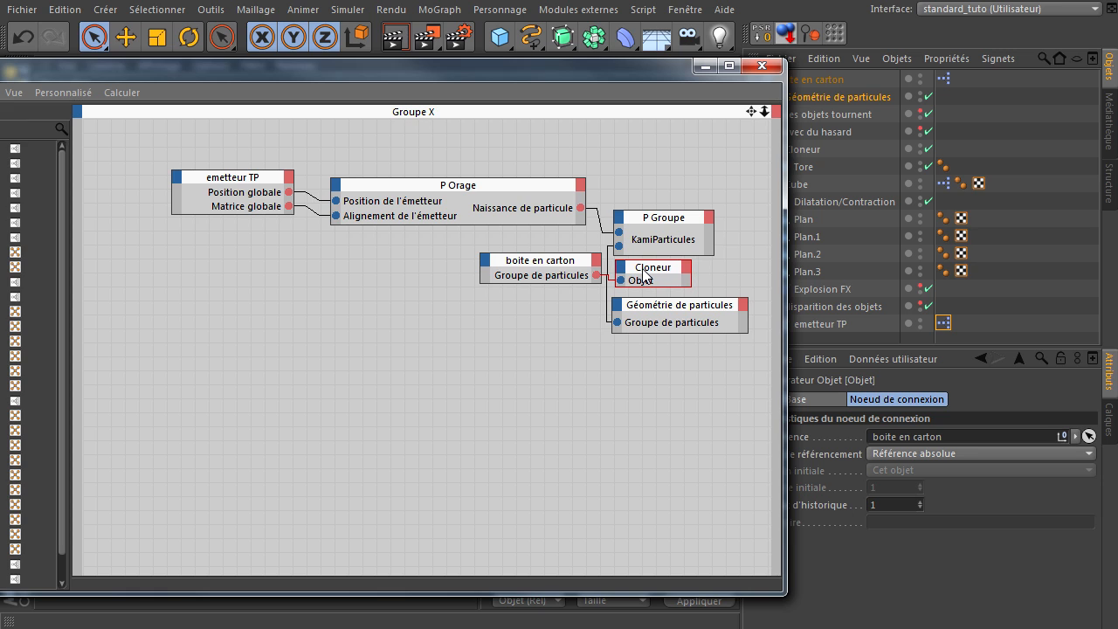
drag(655, 229, 658, 219)
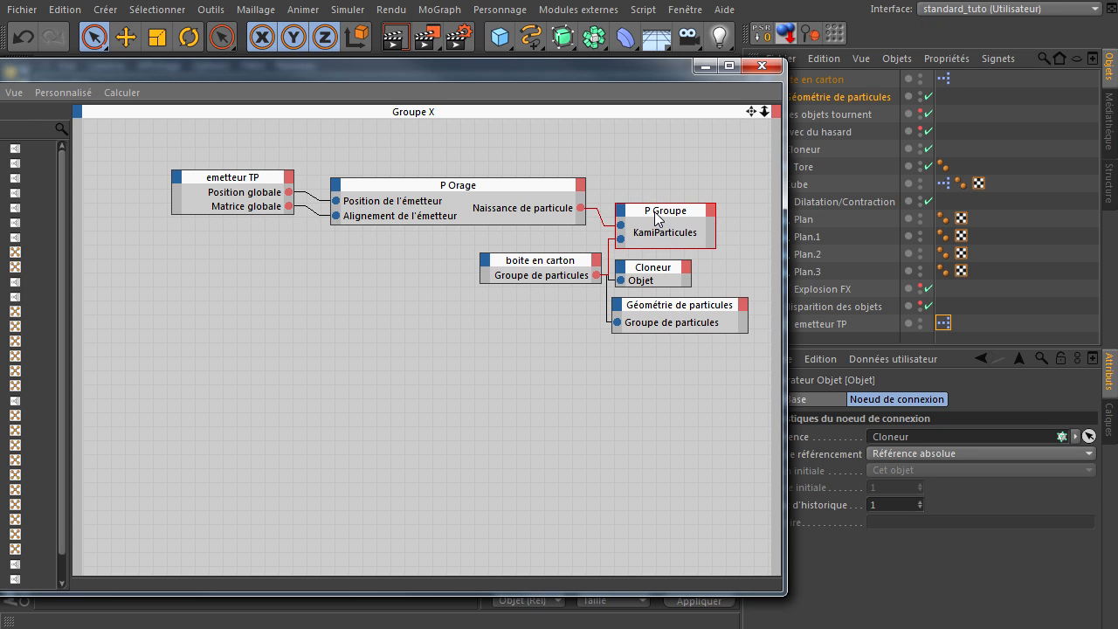
click(648, 310)
drag(647, 311, 651, 308)
click(623, 382)
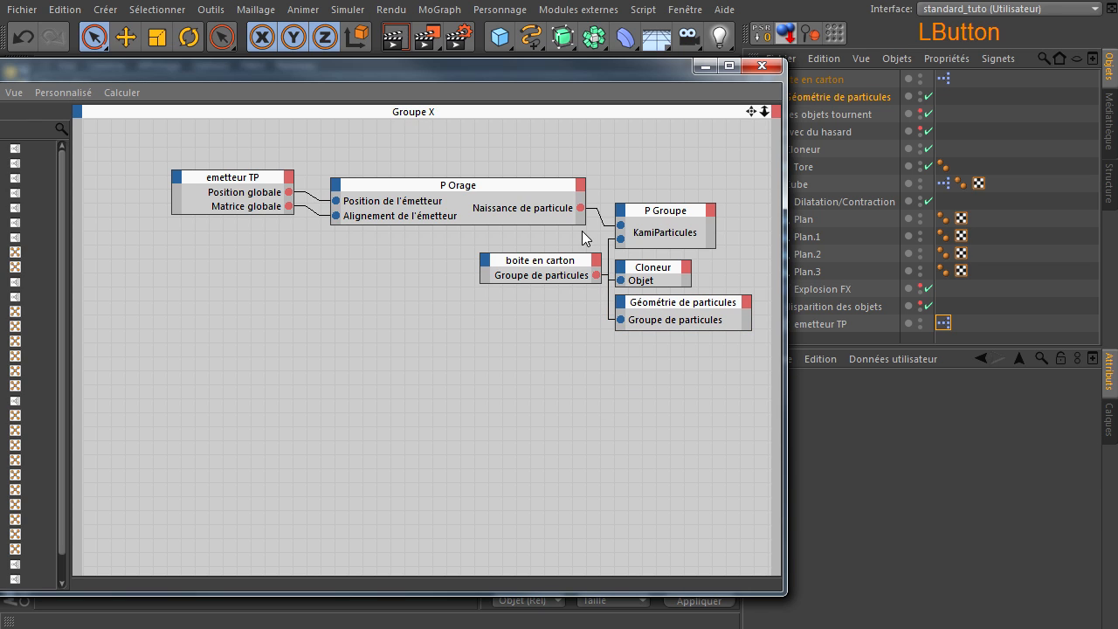
mouse_move(539, 269)
mouse_down()
mouse_move(517, 278)
mouse_move(537, 275)
mouse_up()
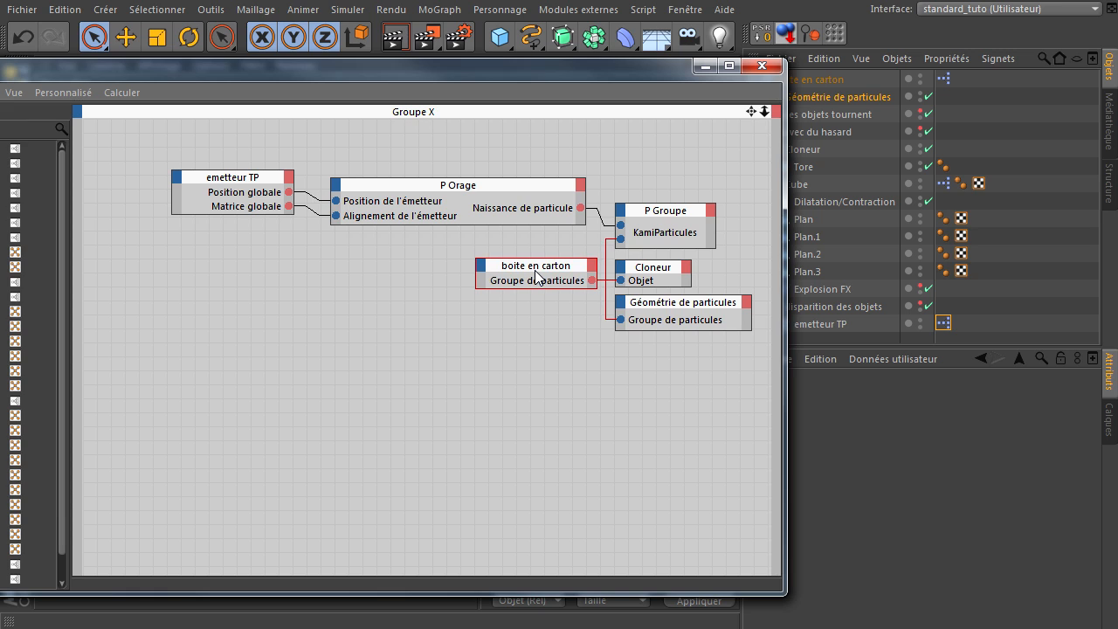
click(527, 372)
click(762, 66)
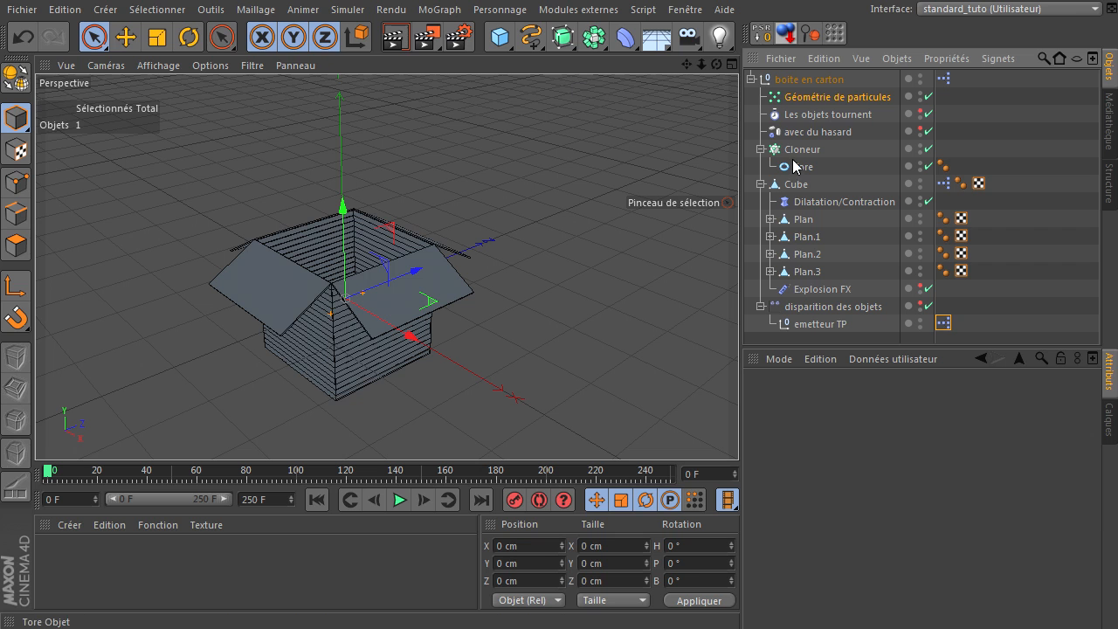
- Check the particle group assigned in the null, Géométrie de particules and Cloneur, and review the emetteur TP graph once more
click(795, 81)
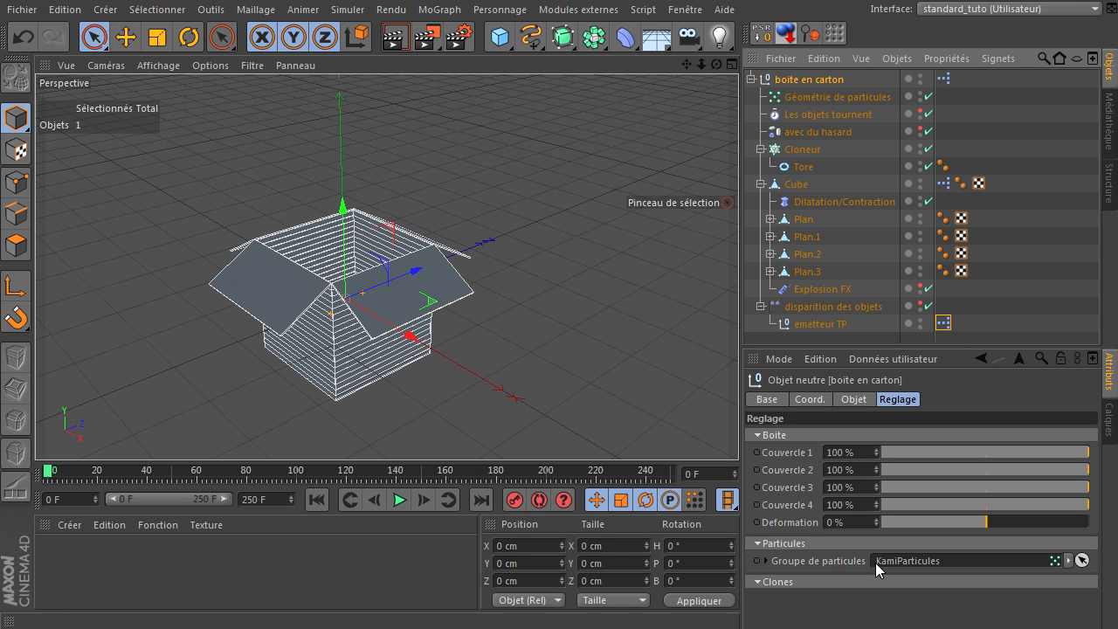
click(806, 96)
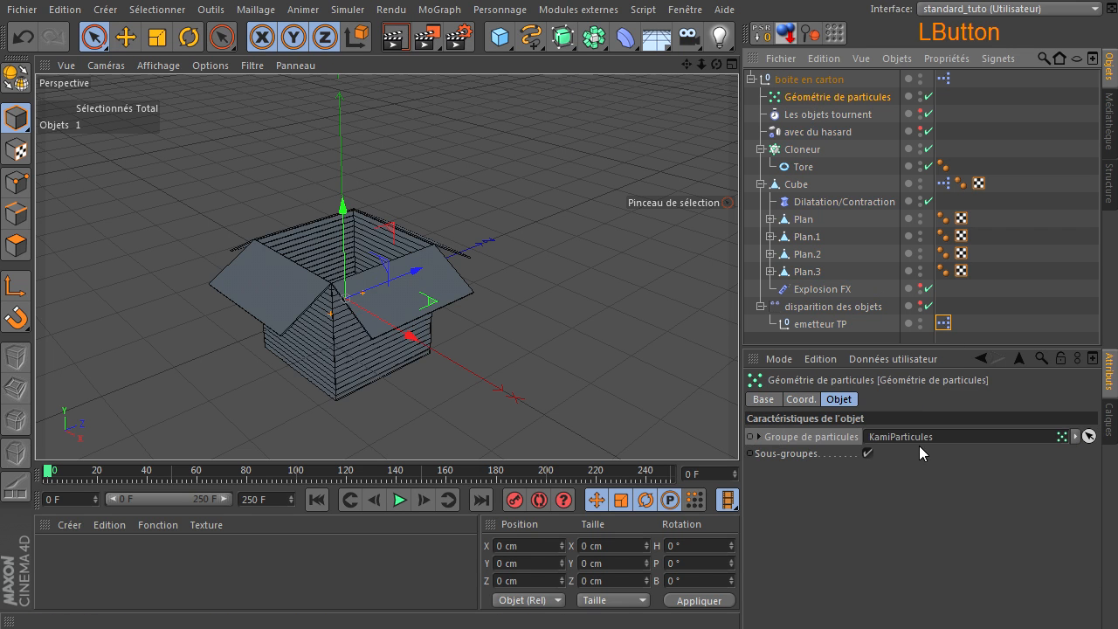
click(780, 149)
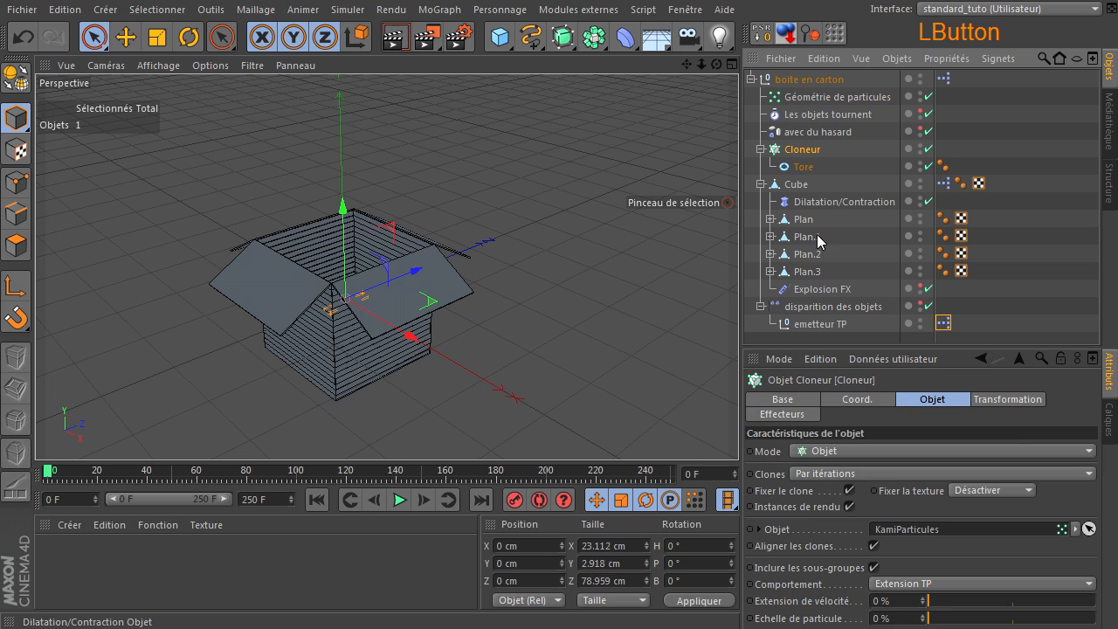
double_click(943, 323)
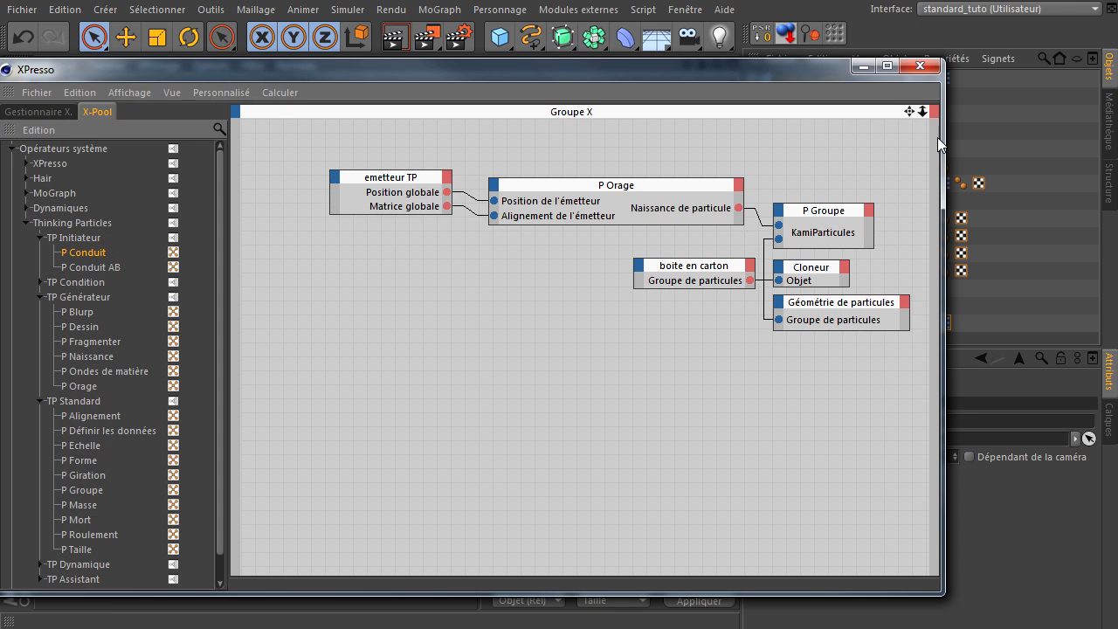
click(919, 67)
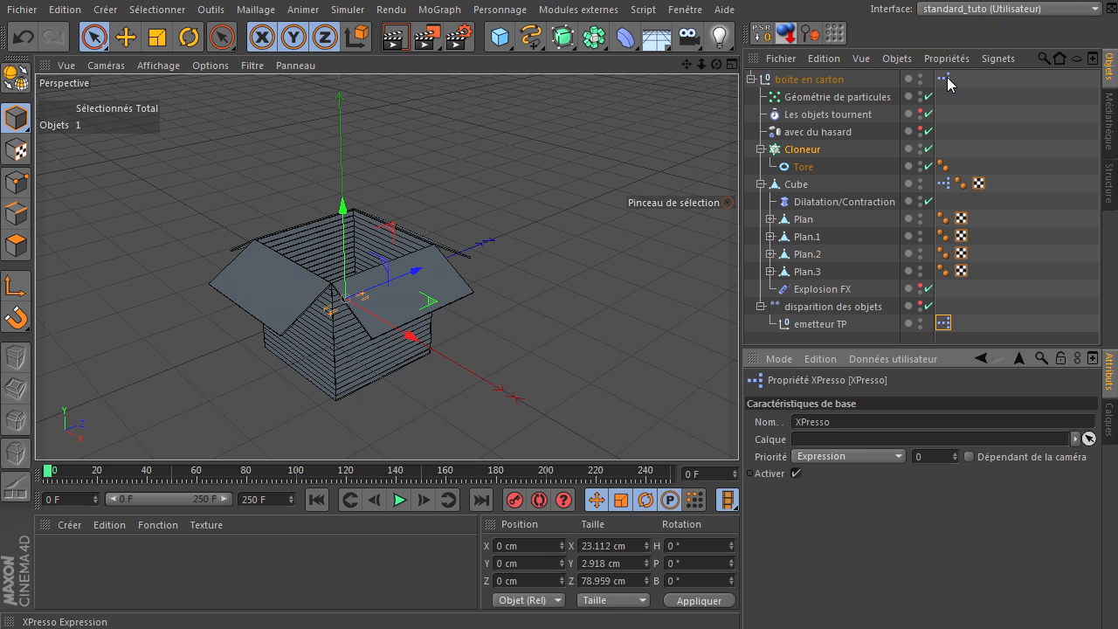
- Open the boite en carton null's XPresso graph and add the boite en carton object to it as a node
click(944, 79)
double_click(945, 78)
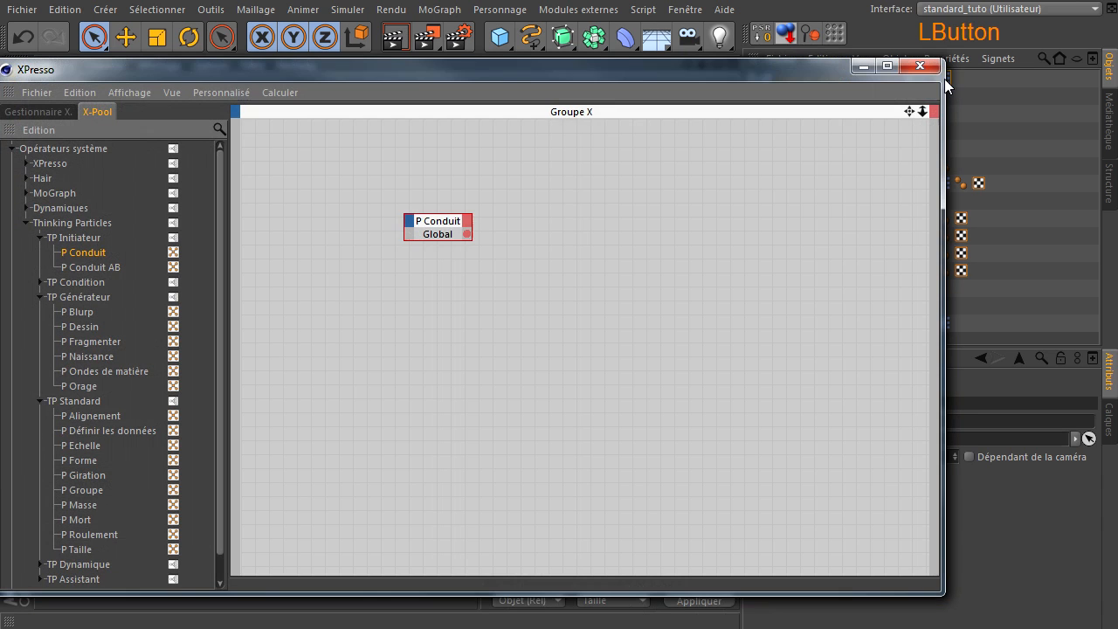
drag(424, 219, 519, 203)
drag(710, 70, 482, 72)
click(779, 80)
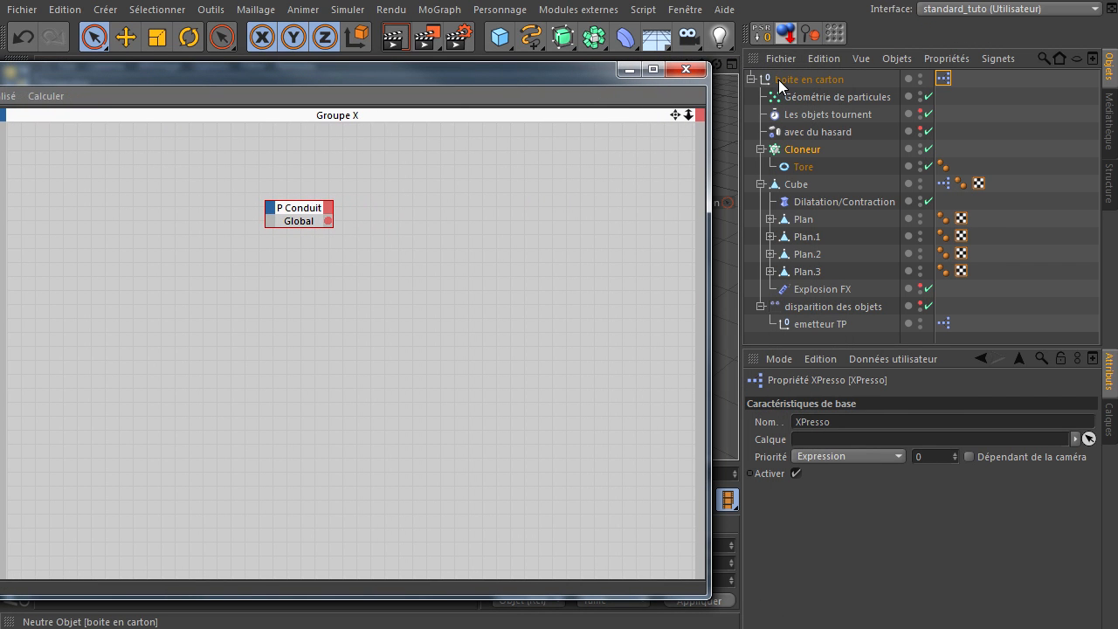
drag(135, 193, 138, 191)
drag(256, 73, 405, 71)
- Add the Particules > Groupe de particules output to the boite en carton node and connect it to P Conduit's Groupe input
click(322, 181)
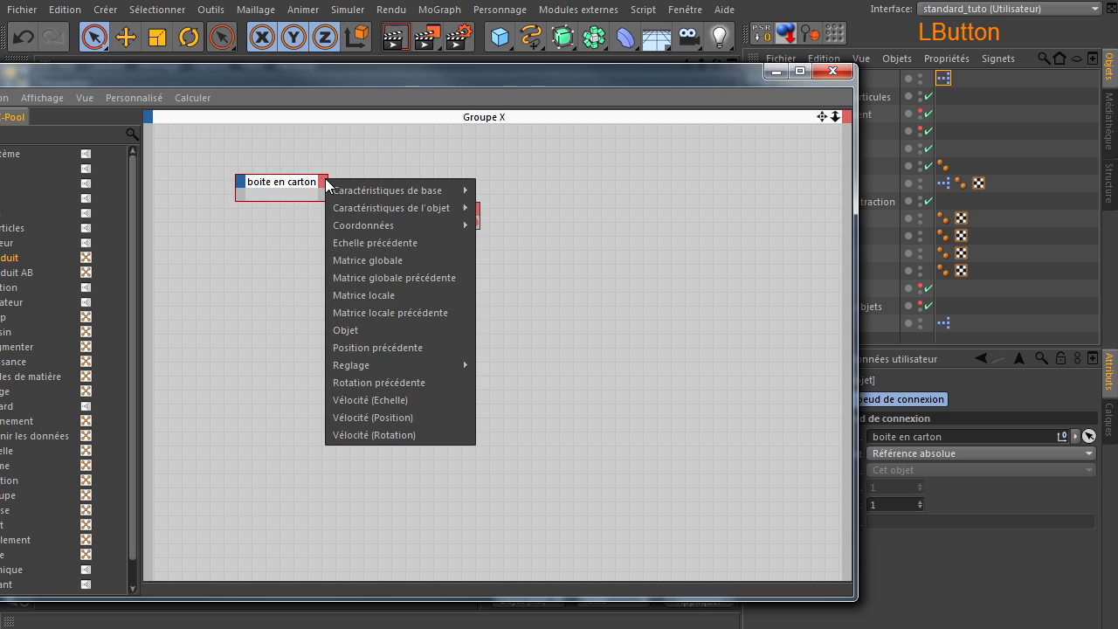
mouse_move(386, 365)
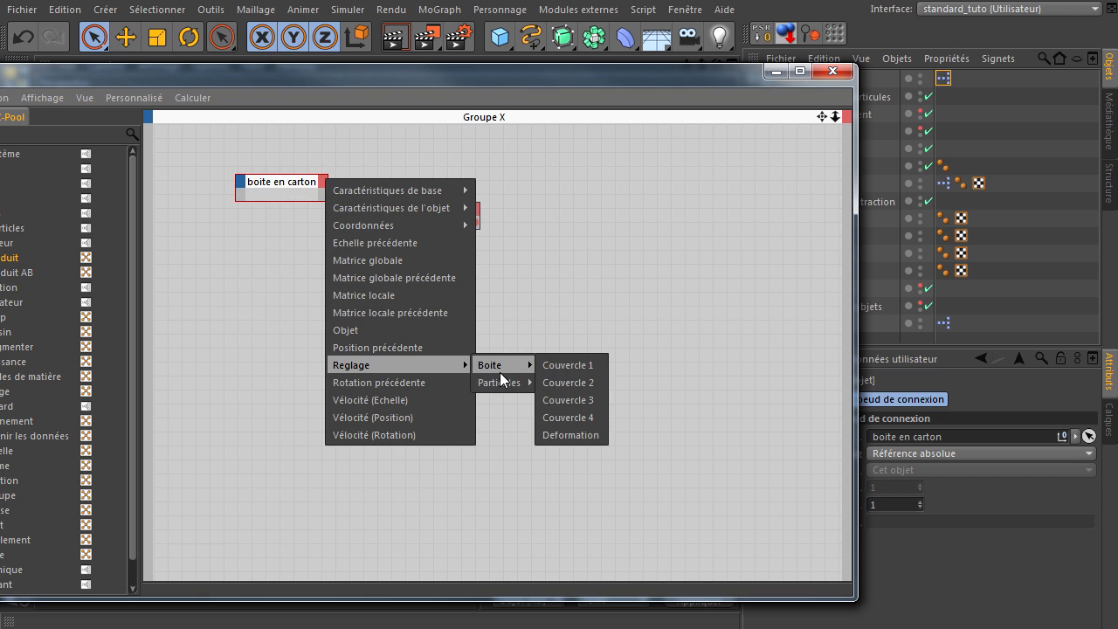
mouse_move(512, 383)
click(558, 382)
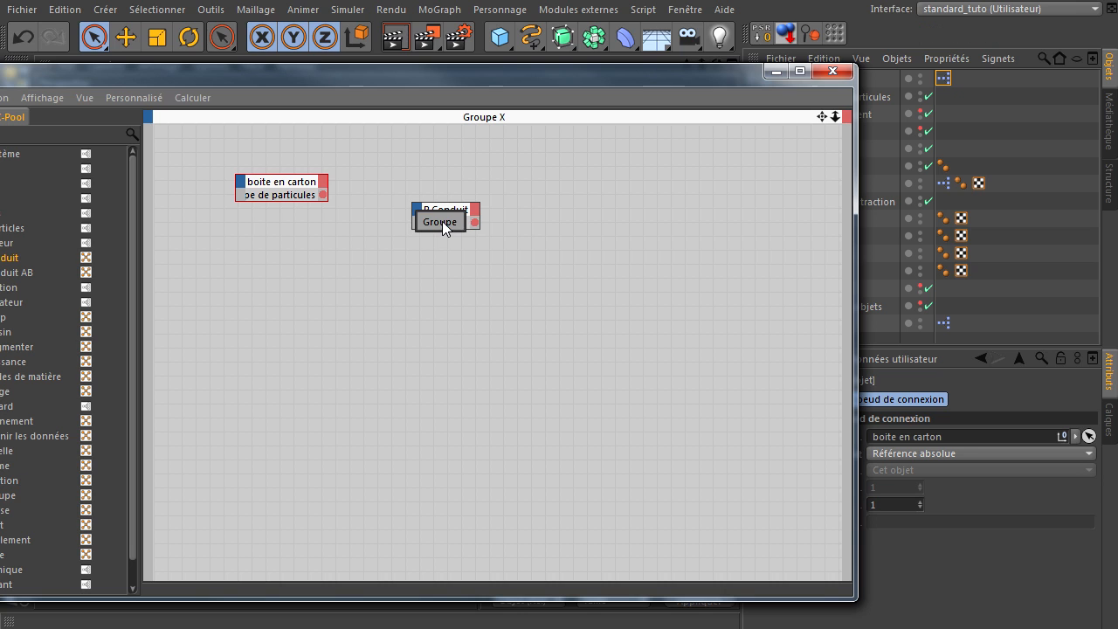
drag(321, 194, 417, 222)
- Play the animation from the first frame to test the emission, then return to frame 0
drag(579, 85, 1115, 243)
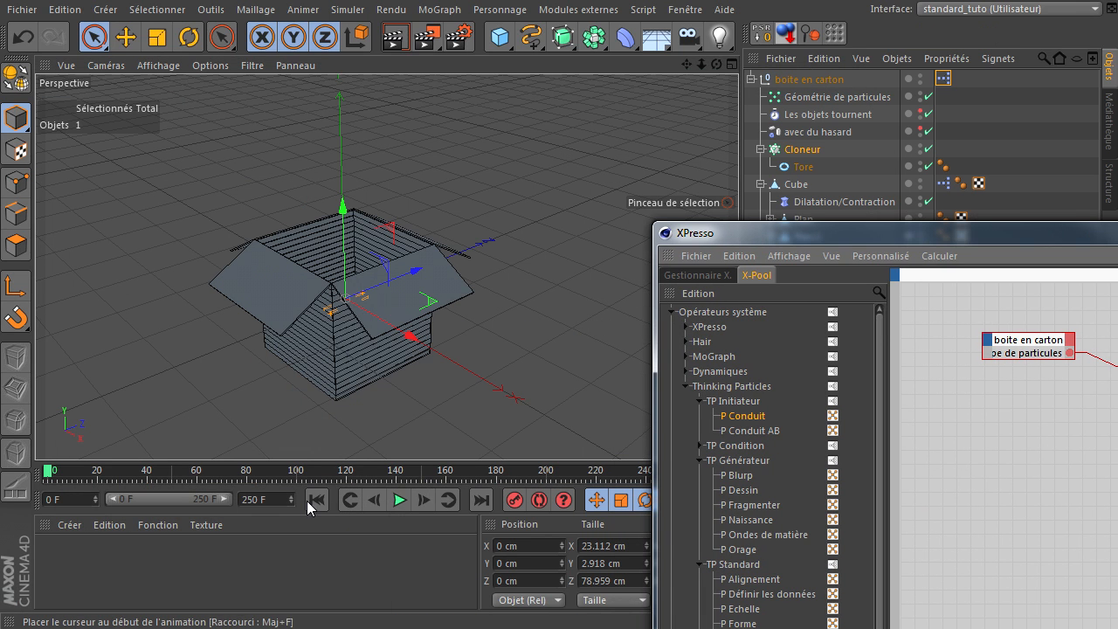
click(310, 500)
click(401, 500)
click(401, 500)
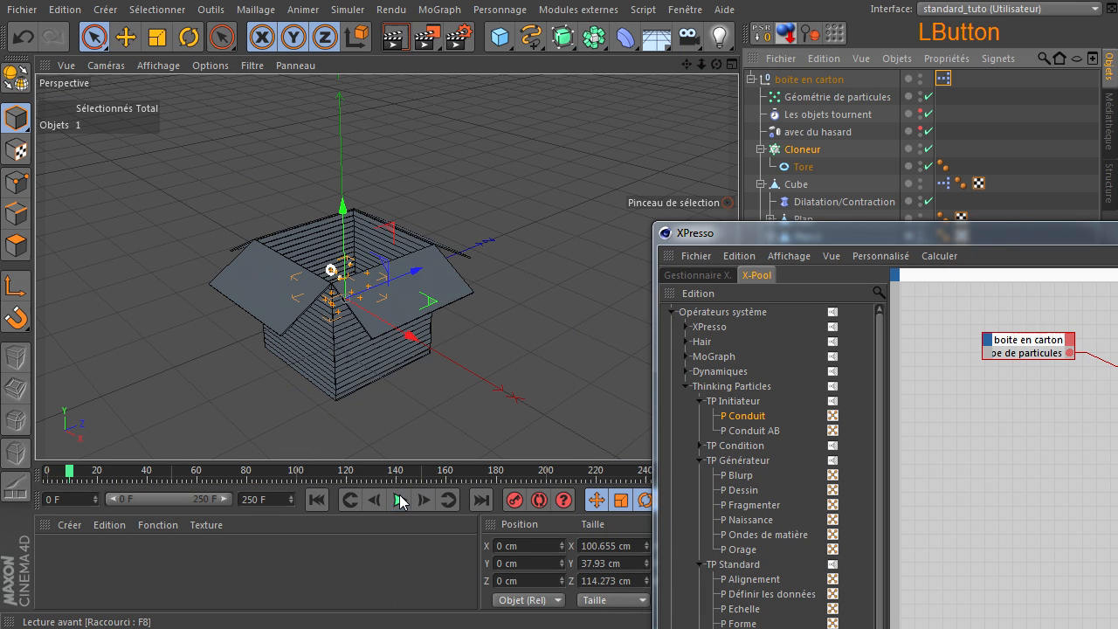
click(316, 499)
- Enlarge the boite en carton node to fit its full port name in the graph
drag(945, 231, 333, 100)
click(337, 125)
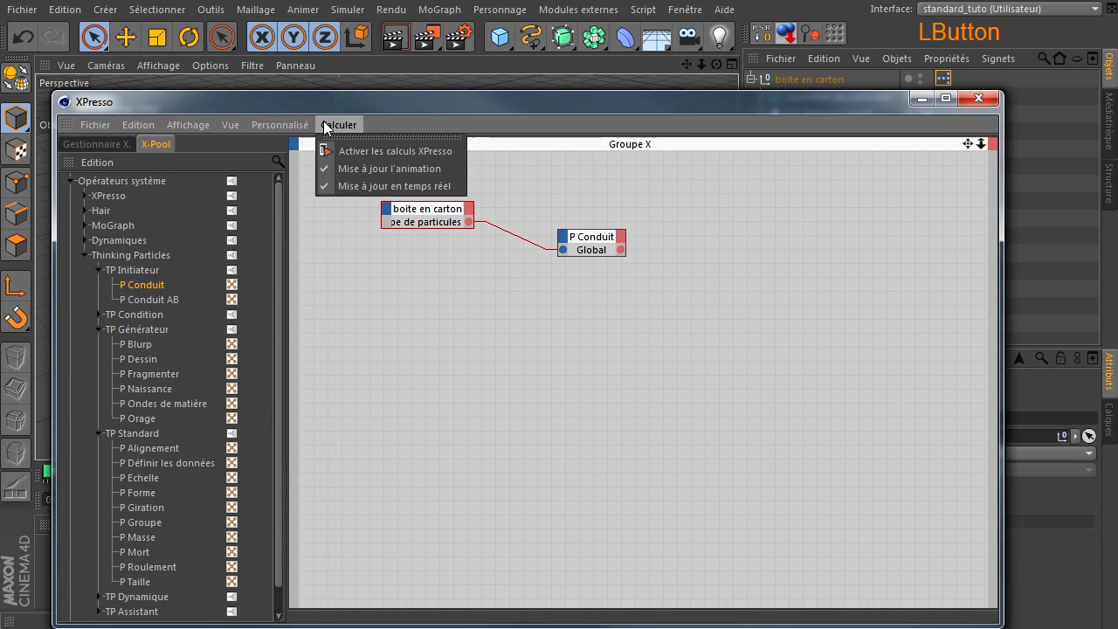
click(347, 326)
ctrl+click(448, 220)
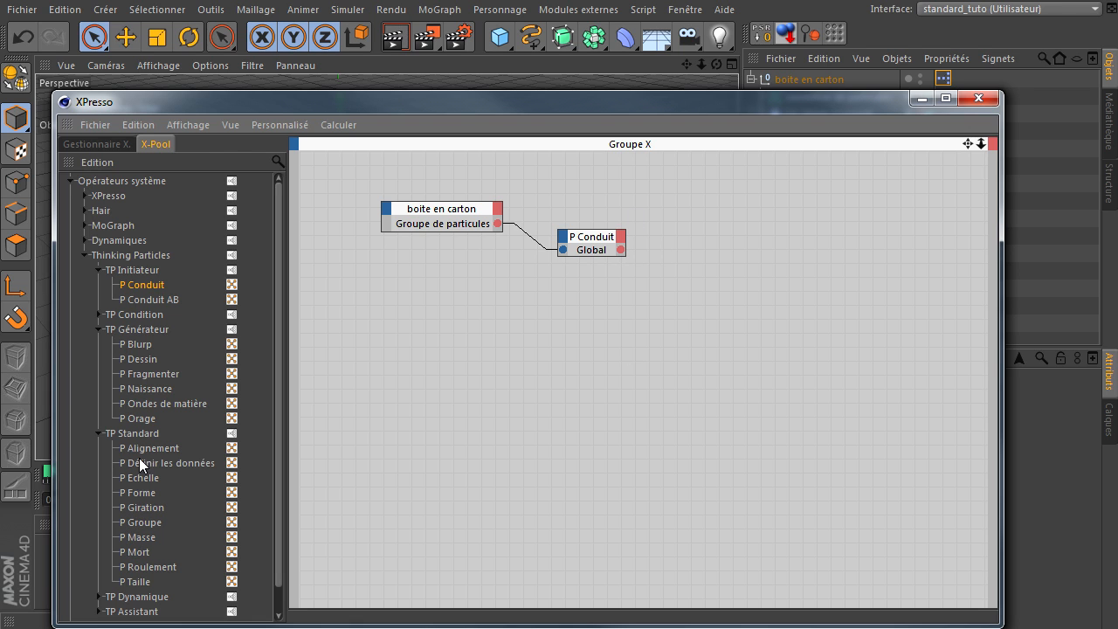
- Add a TP Dynamique P Bulles node and connect its Particules input to the P Conduit output
scroll(131, 551, down, 1)
click(98, 570)
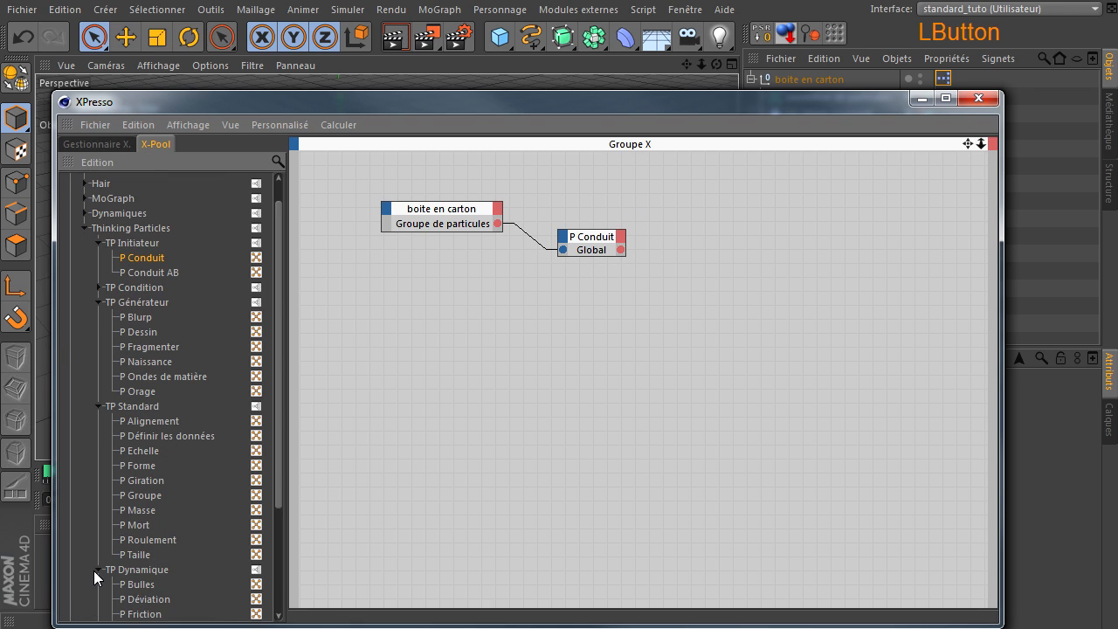
scroll(113, 549, down, 5)
drag(690, 232, 616, 252)
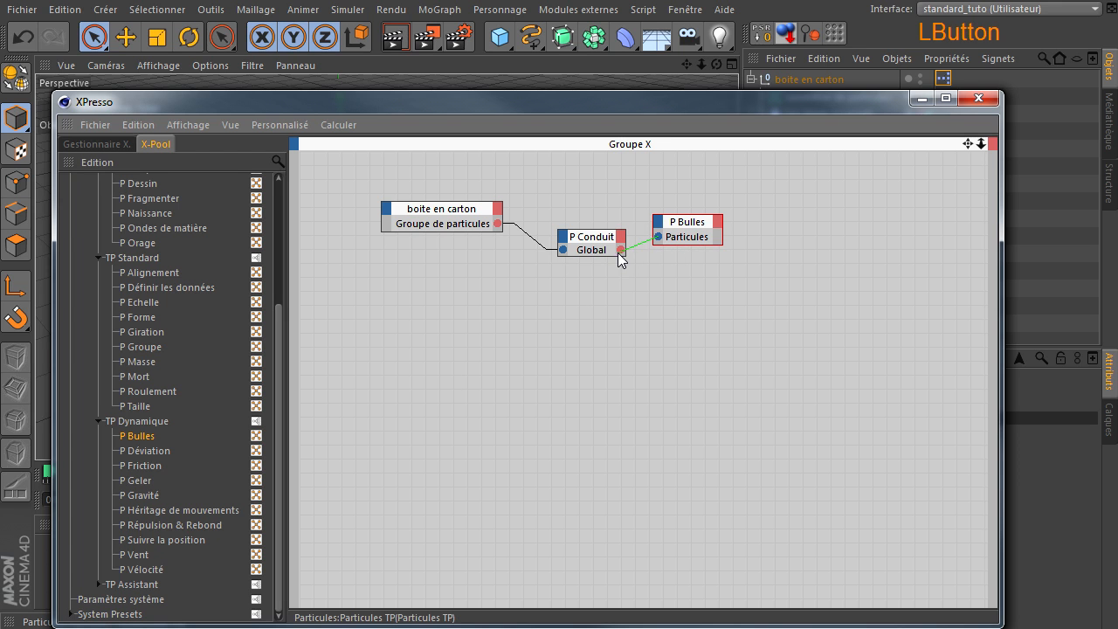
- Play the animation briefly beside the graph and enlarge the P Conduit node to fit its group name
drag(608, 109, 565, 43)
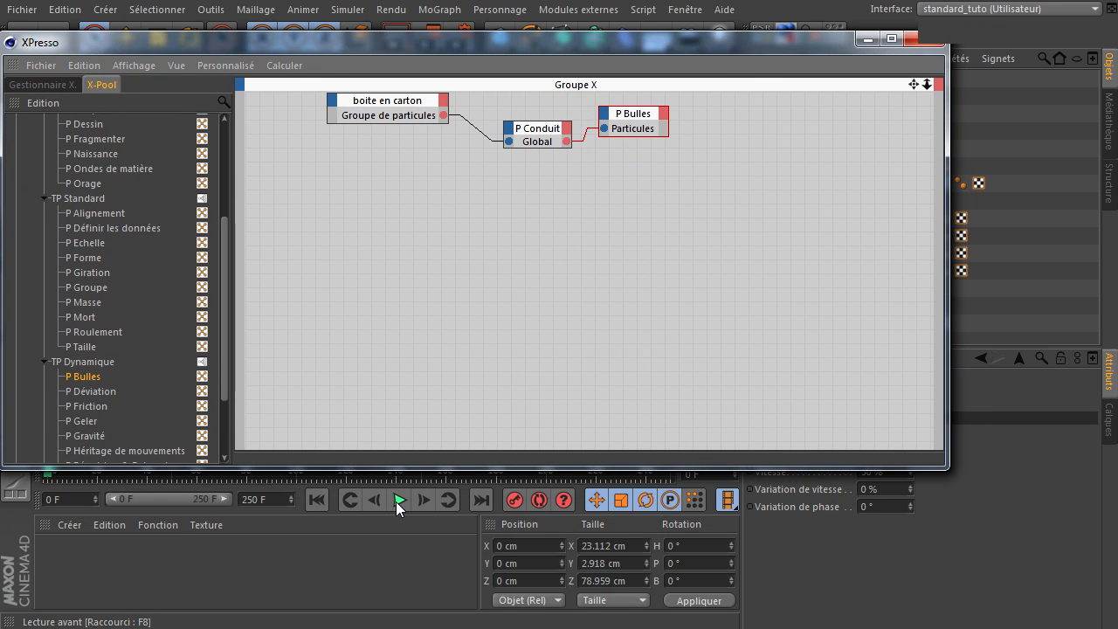
click(398, 500)
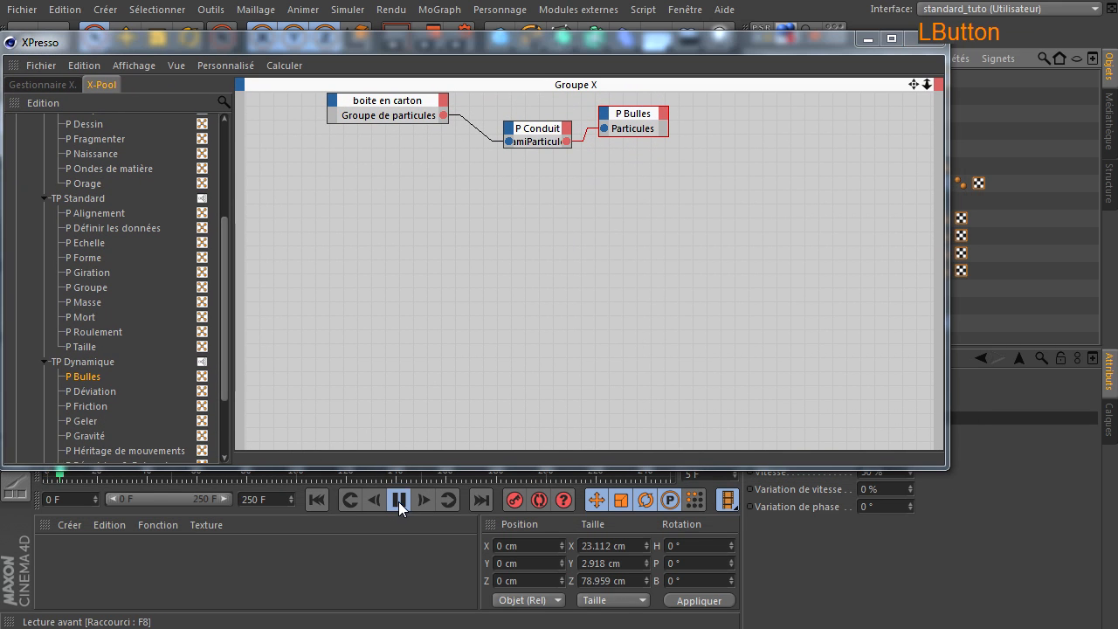
ctrl+click(540, 131)
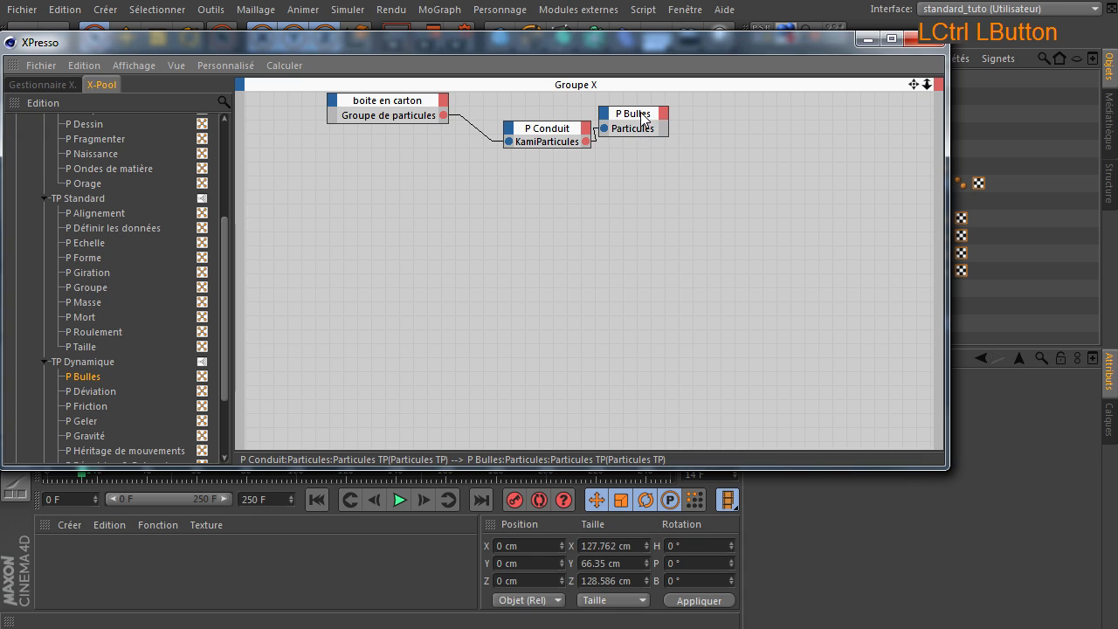
- Remove the connection between P Conduit and P Bulles and delete the P Bulles node
drag(642, 115, 689, 115)
click(610, 136)
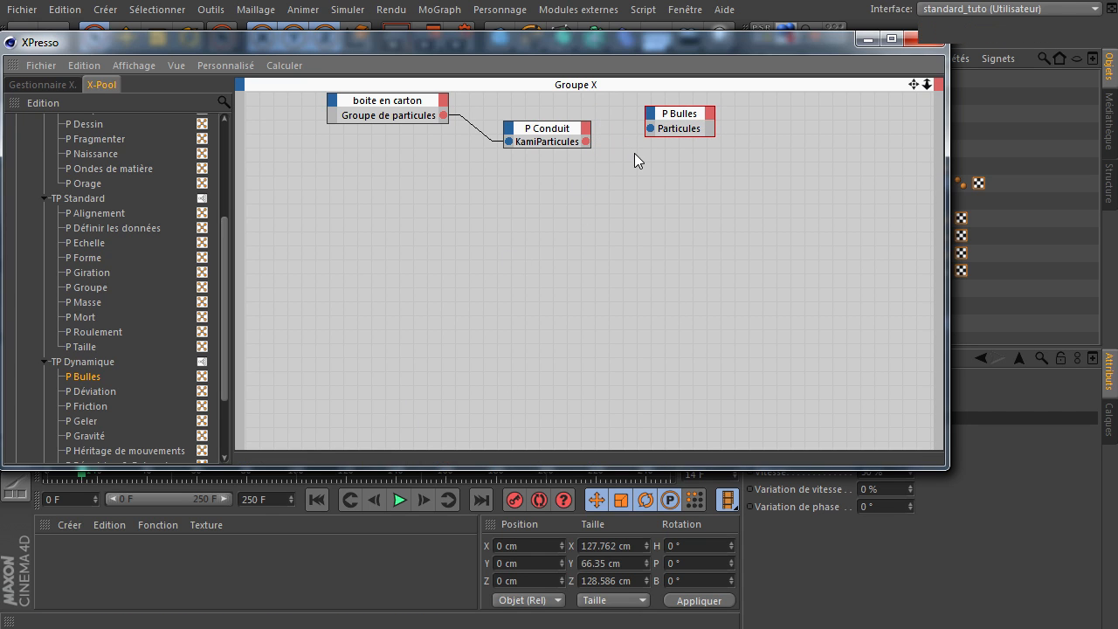
click(691, 123)
key(Delete)
click(831, 428)
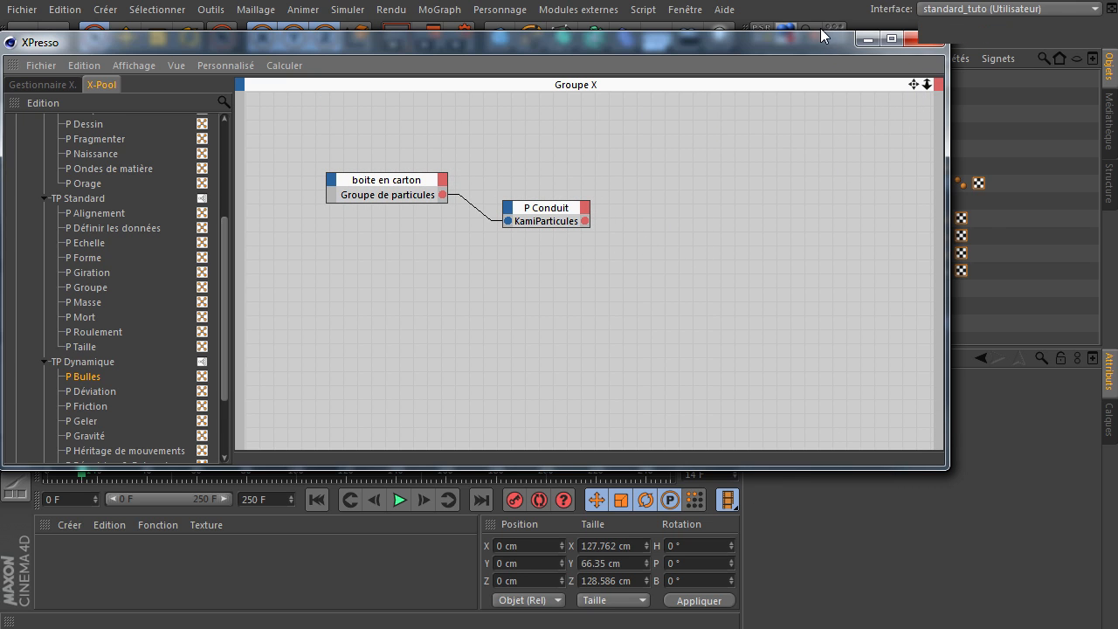
- Close the boite en carton graph and return the animation to frame 0
drag(809, 45, 864, 117)
click(967, 118)
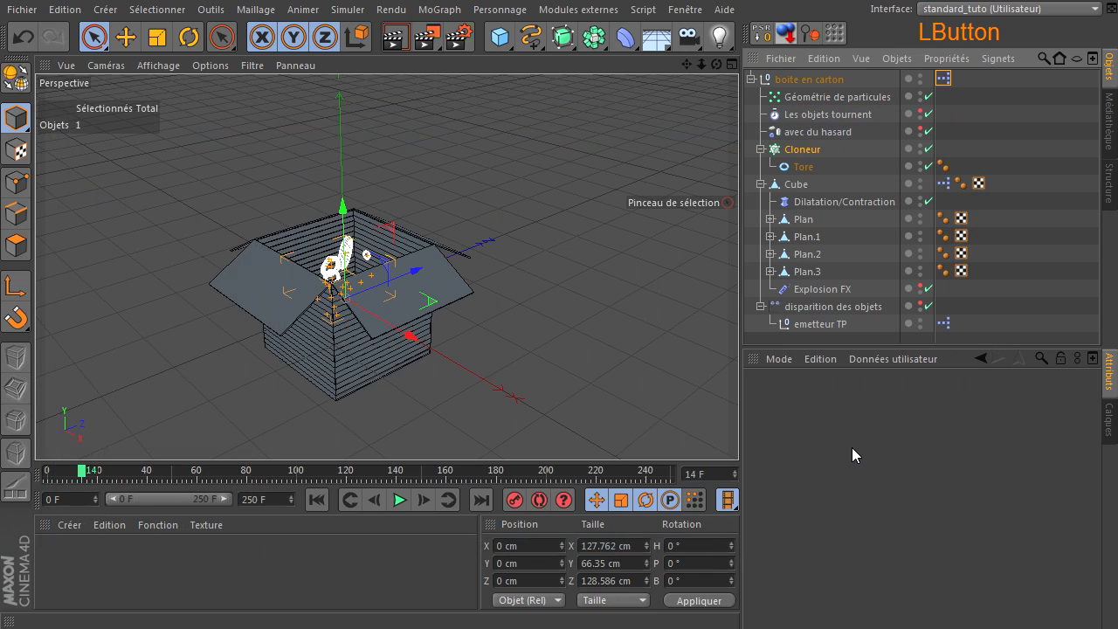
click(316, 500)
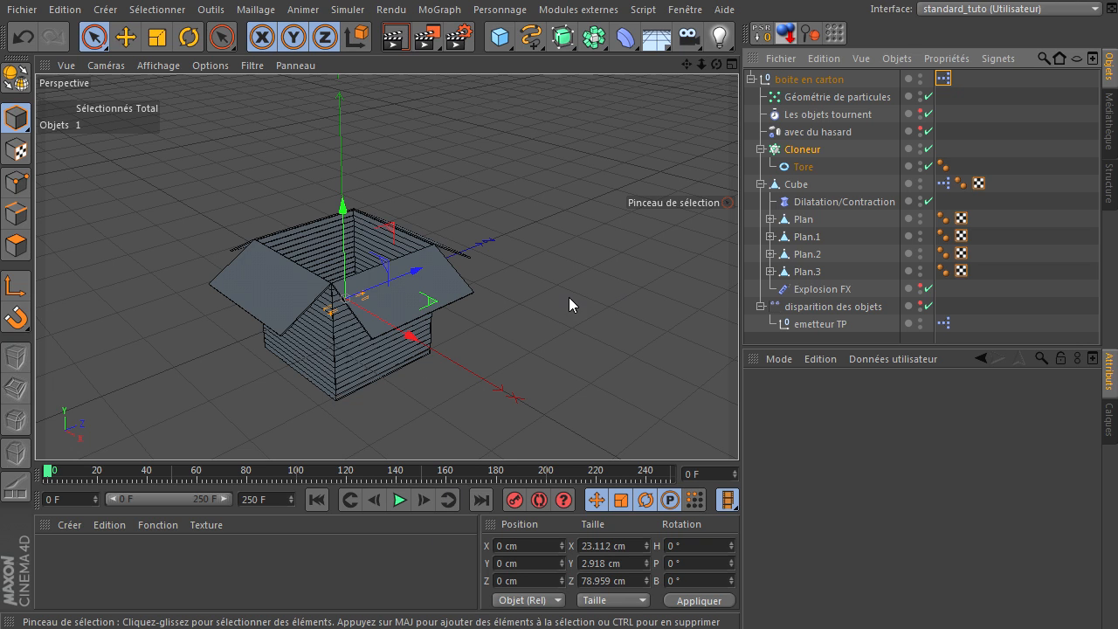
- Open the emetteur TP XPresso graph, set the P Orage node's Taille to 100, and review its remaining parameters
double_click(945, 326)
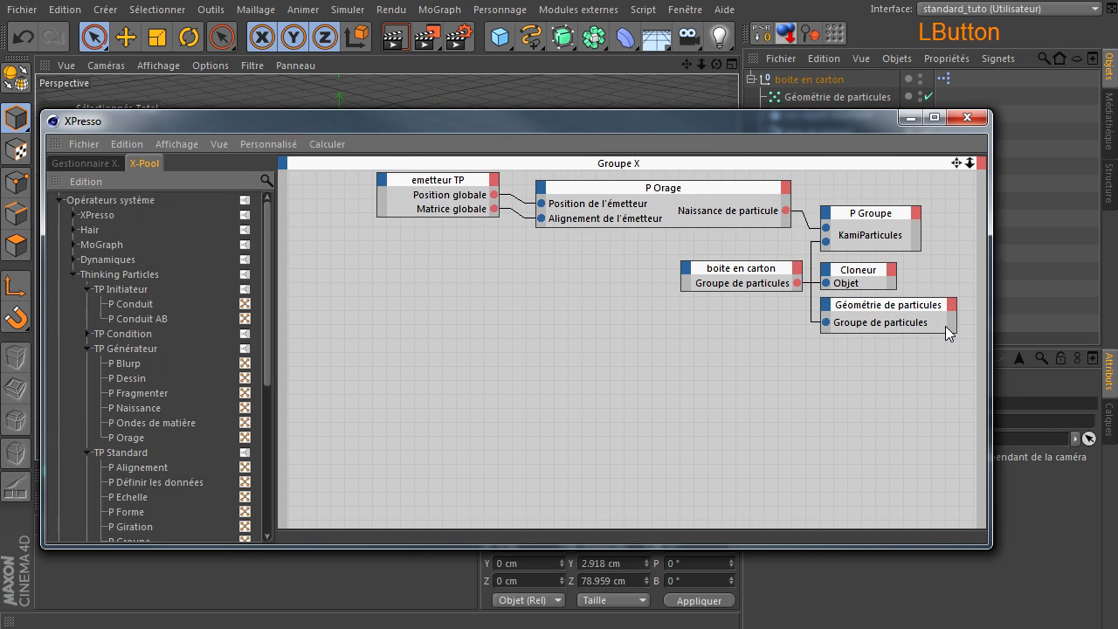
drag(716, 110, 722, 87)
click(724, 219)
drag(855, 100, 557, 102)
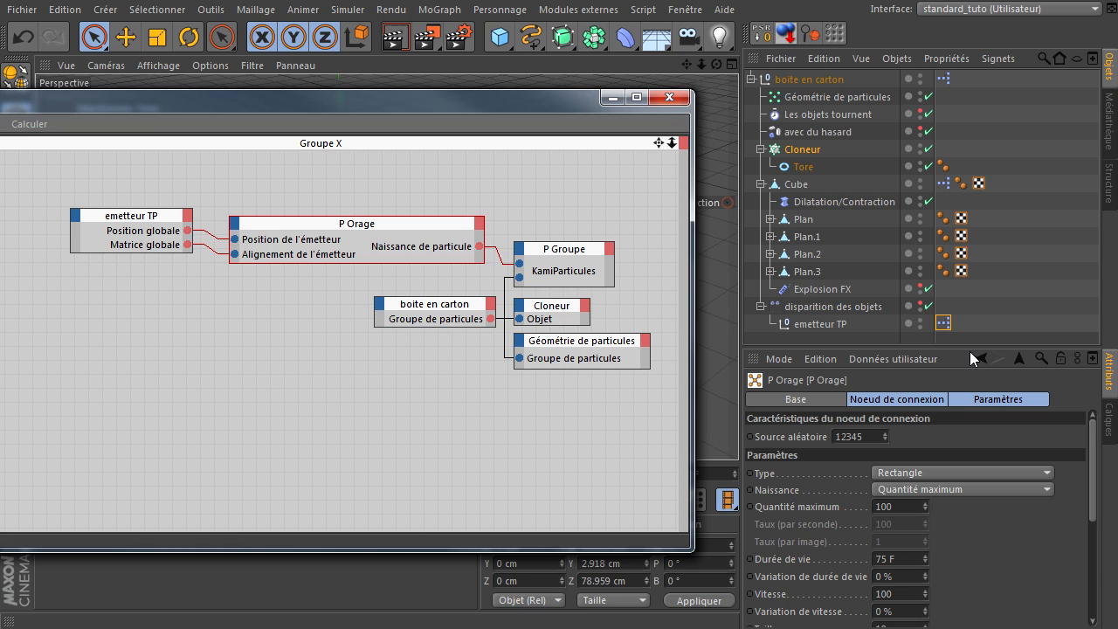
drag(969, 349, 967, 207)
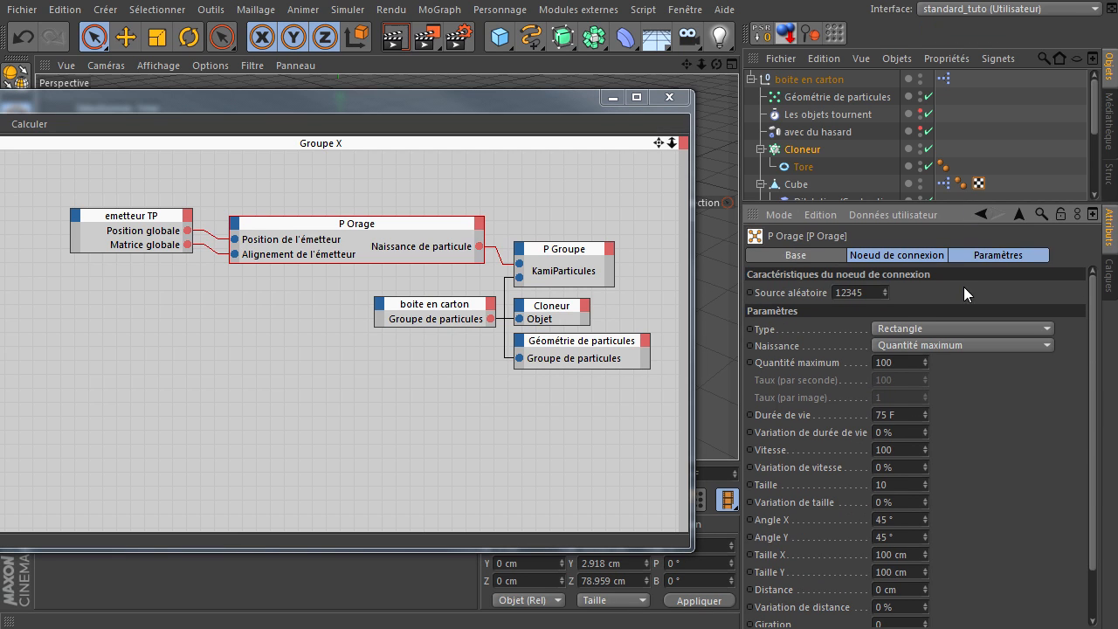
click(805, 345)
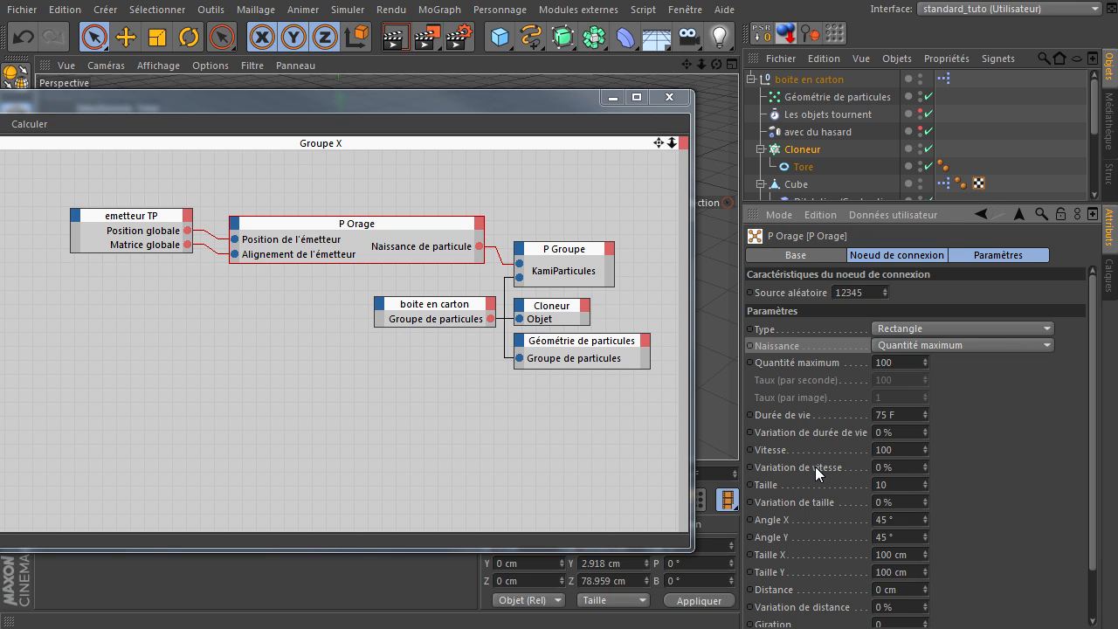
click(896, 488)
text(0)
click(905, 493)
drag(1094, 420, 1080, 490)
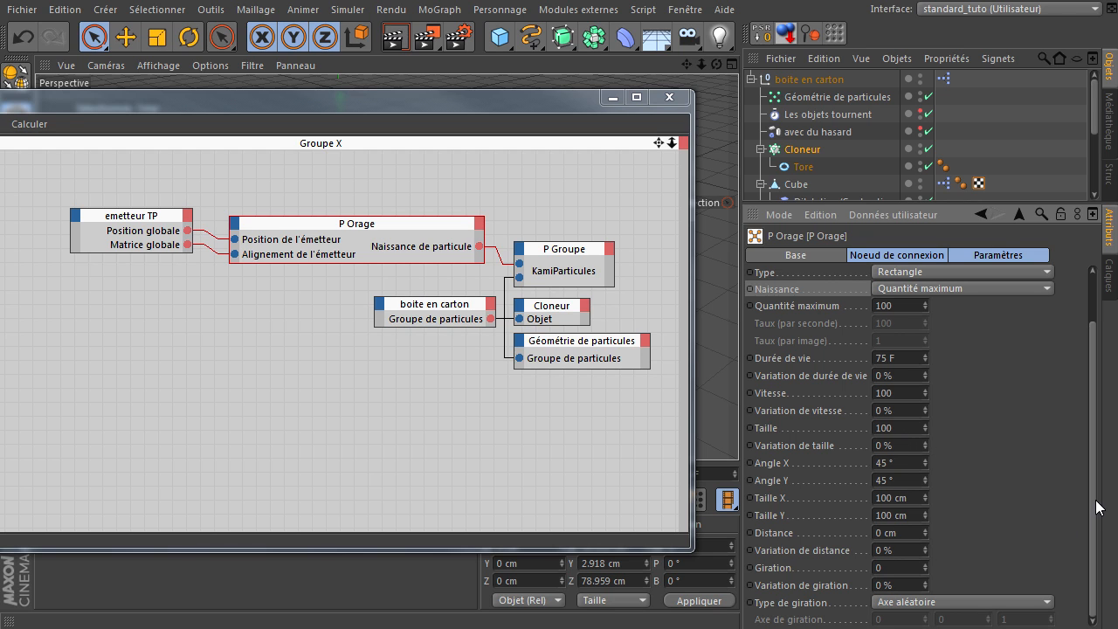
drag(1100, 507, 1096, 450)
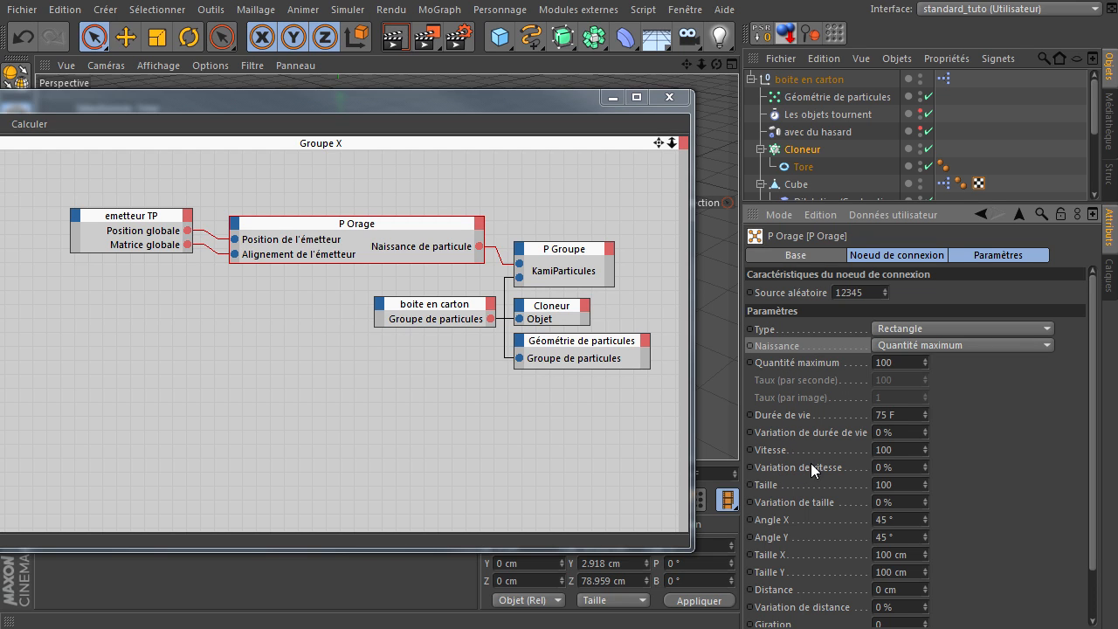
- Copy the user data interface of P Orage's parameters from Naissance through Variation de vitesse, and close the graph
click(782, 347)
key(ctrl)
ctrl+click(808, 367)
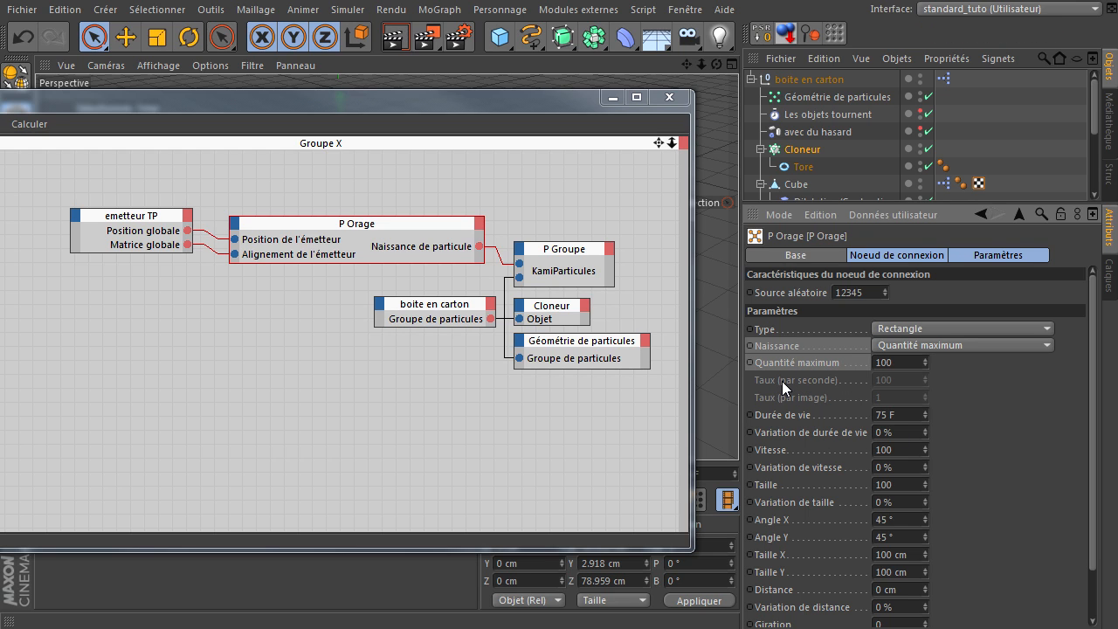
ctrl+click(782, 381)
ctrl+click(804, 400)
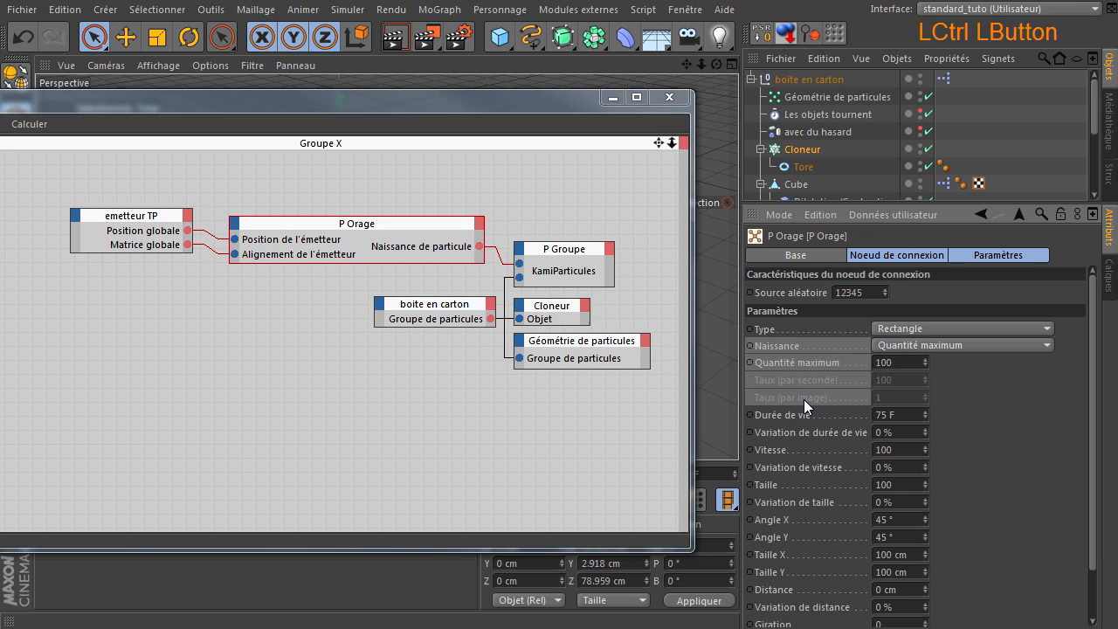
ctrl+click(812, 416)
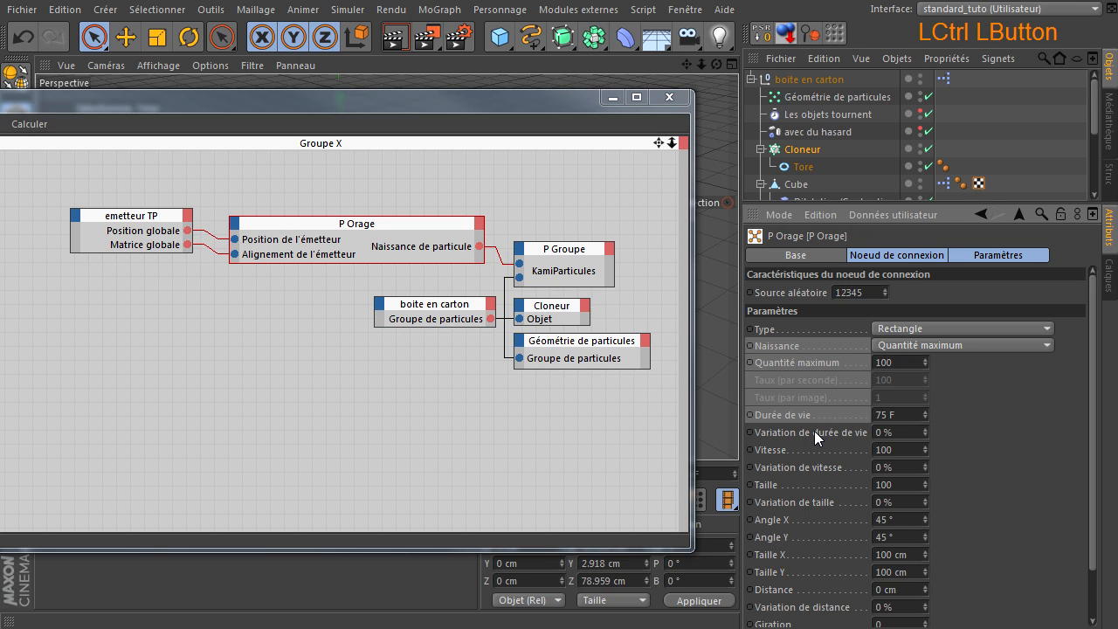
ctrl+click(814, 431)
ctrl+click(817, 450)
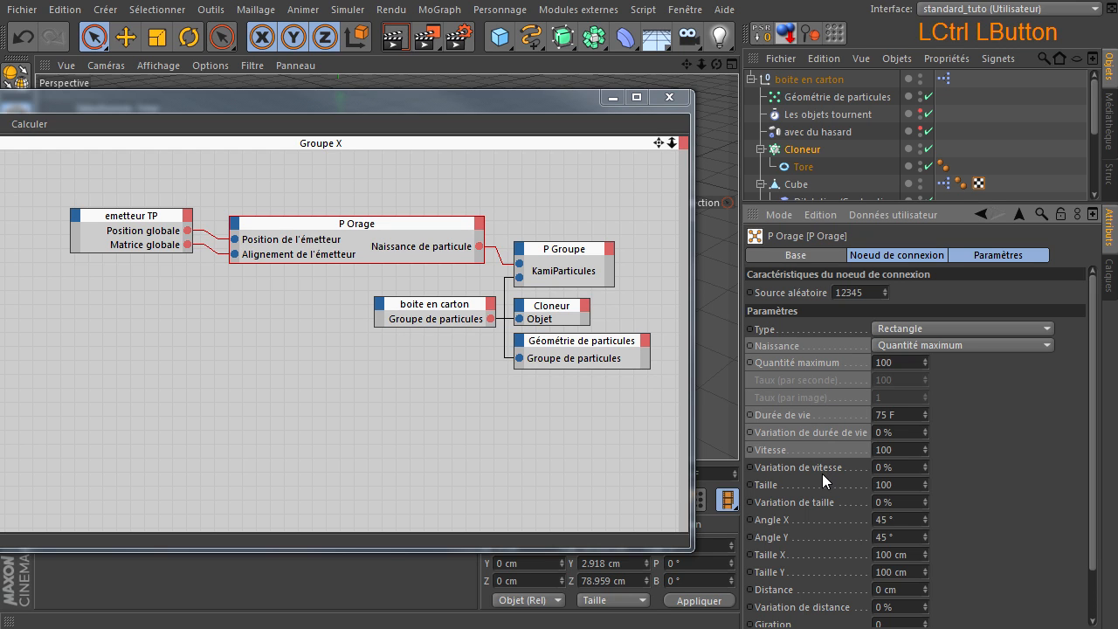
ctrl+click(826, 468)
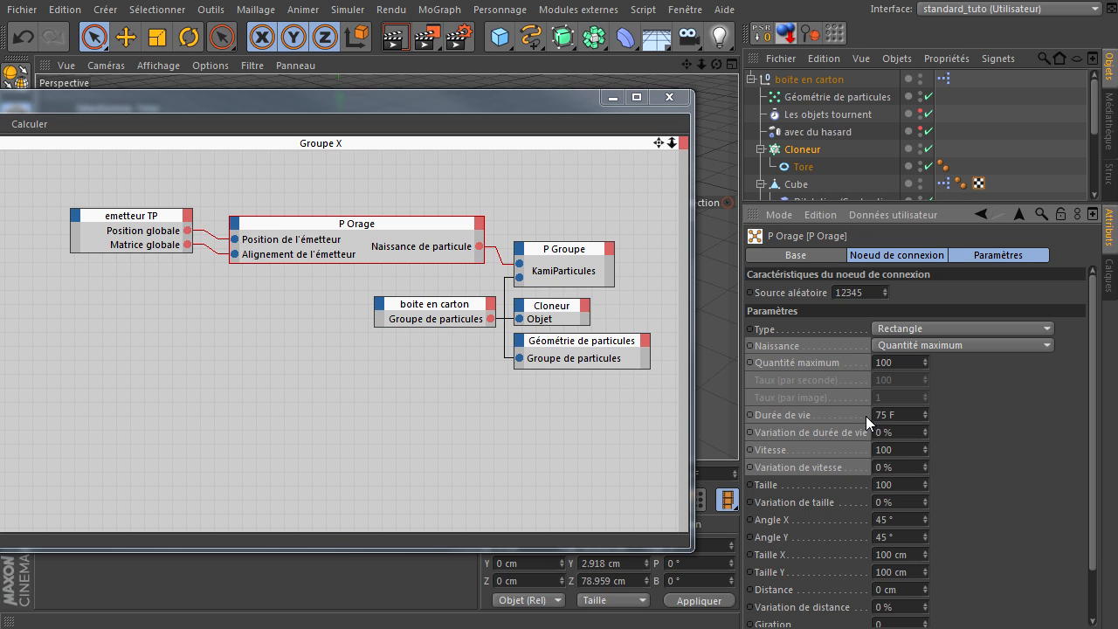
right_click(835, 344)
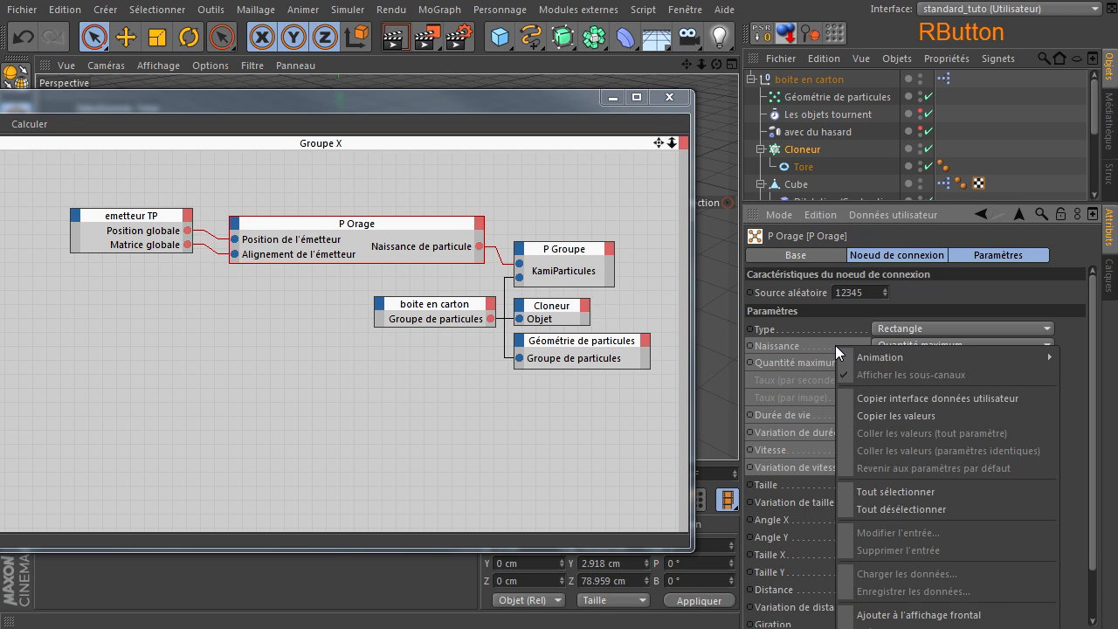
click(873, 398)
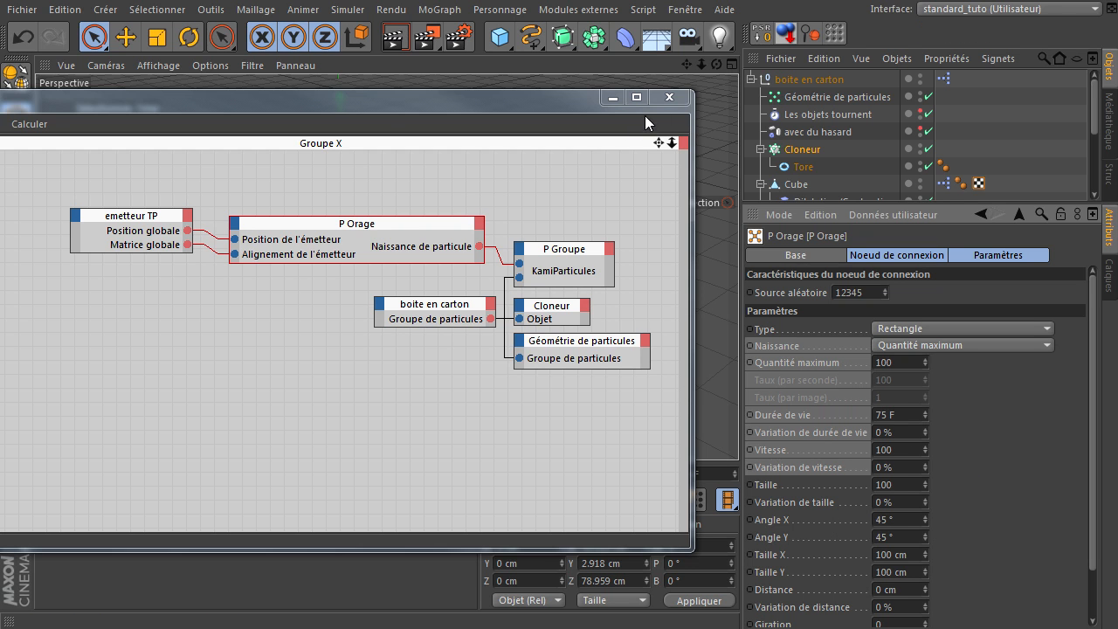
click(669, 97)
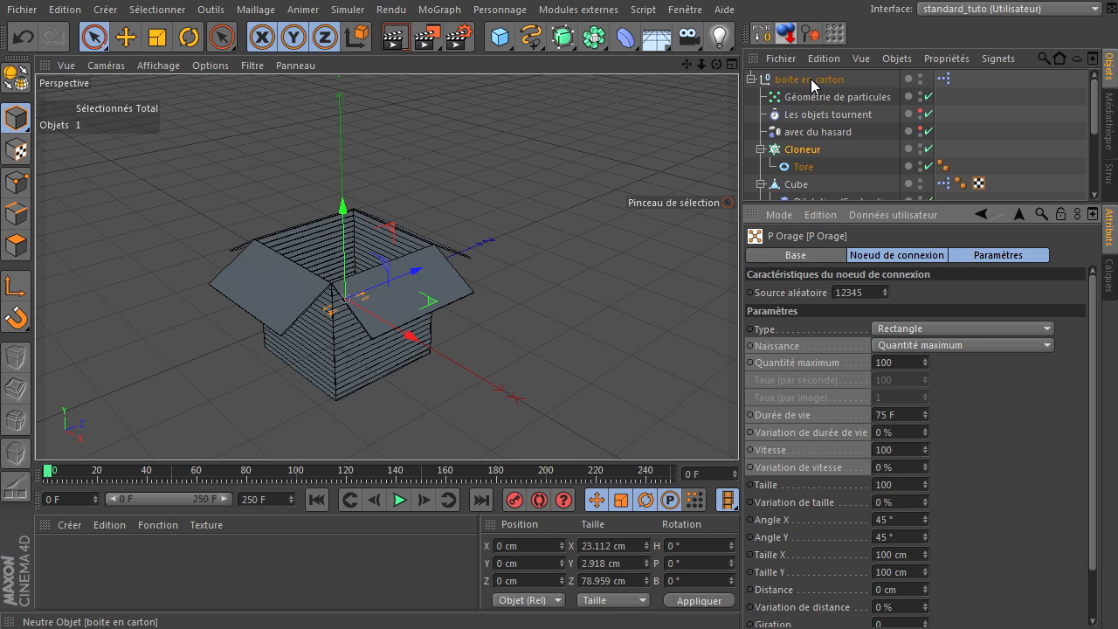
- Paste the copied user data interface onto the boite en carton object
click(811, 79)
click(914, 216)
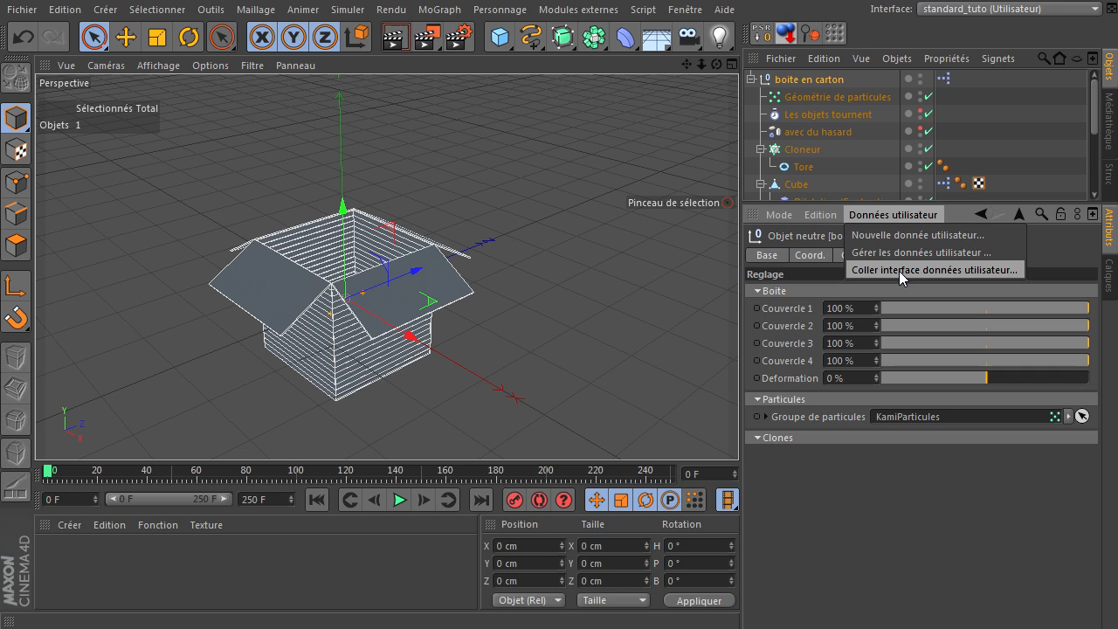
click(899, 271)
drag(780, 24, 416, 70)
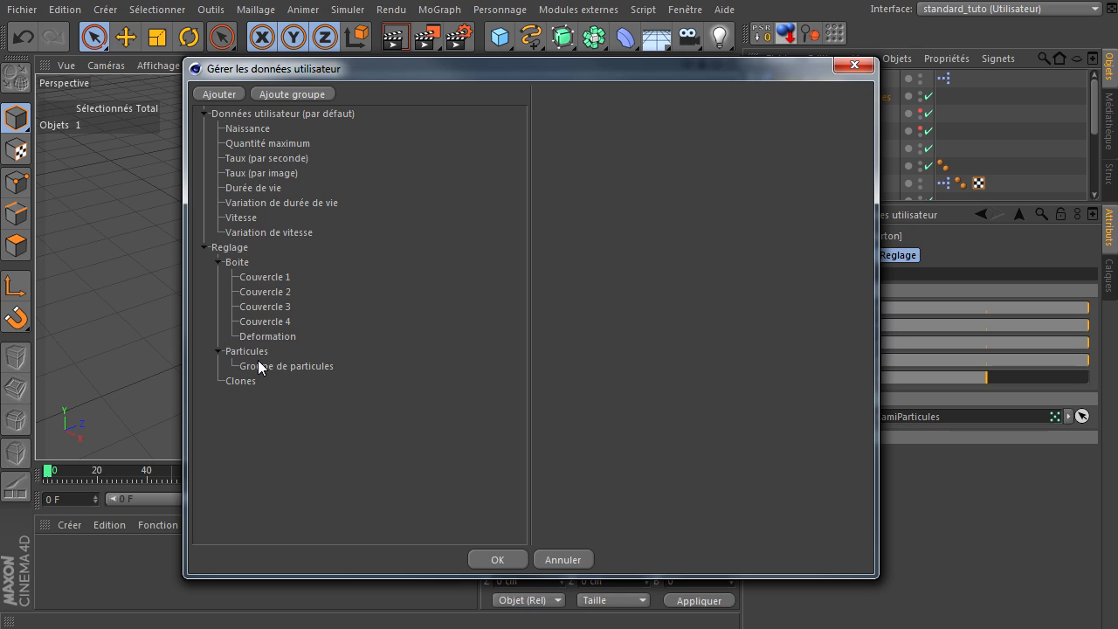
- Move the user data entries from Naissance through Variation de vitesse into the Particules group and accept the changes
click(256, 127)
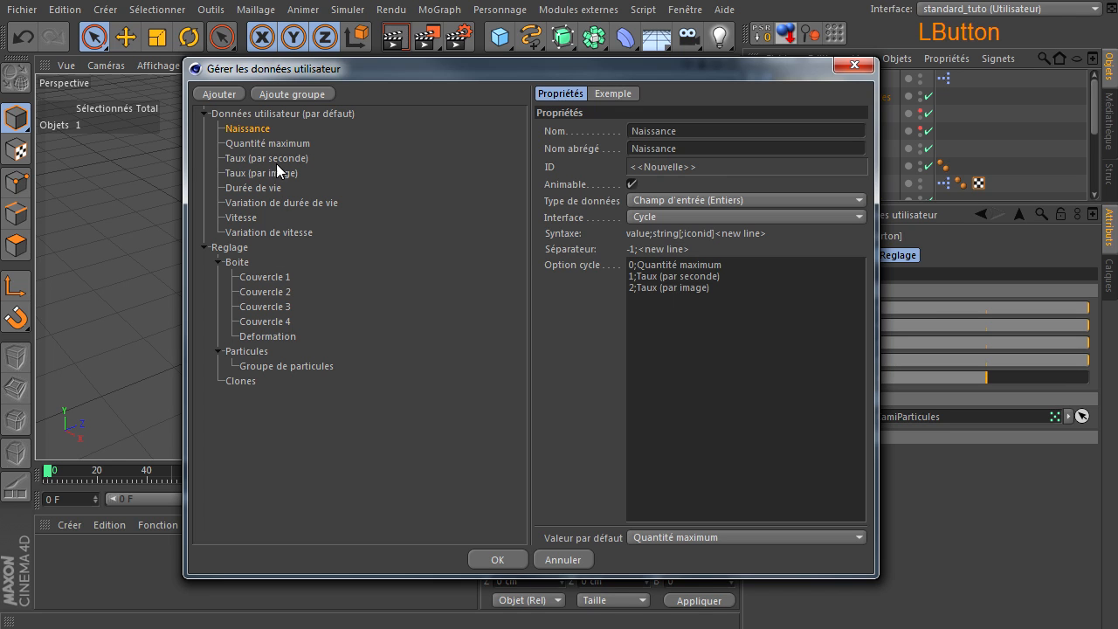
shift+click(260, 231)
drag(260, 131, 288, 373)
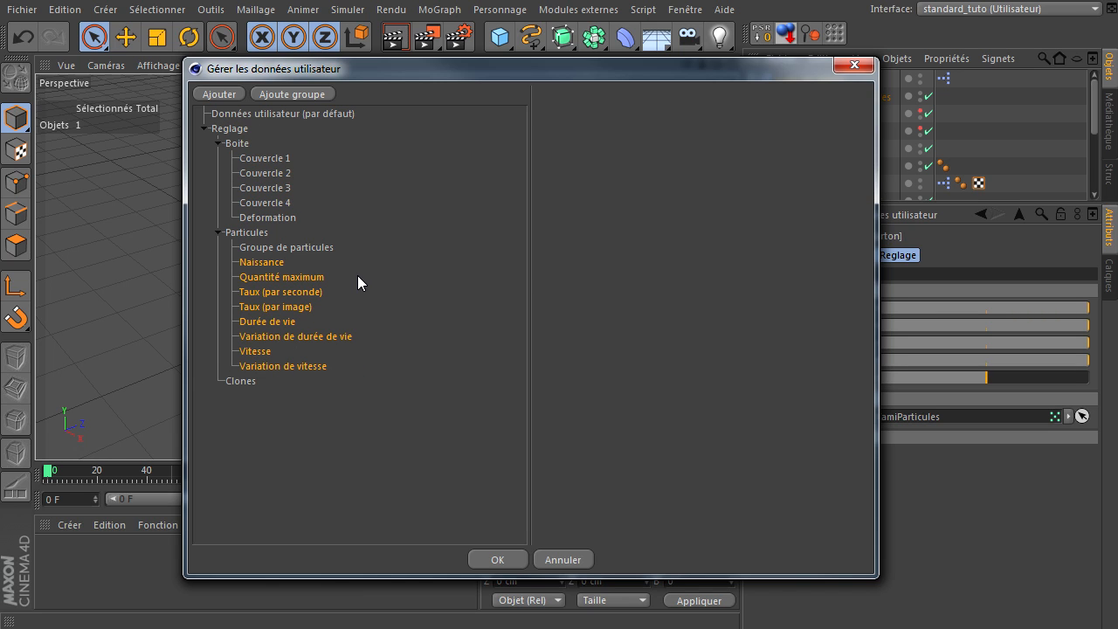
click(275, 277)
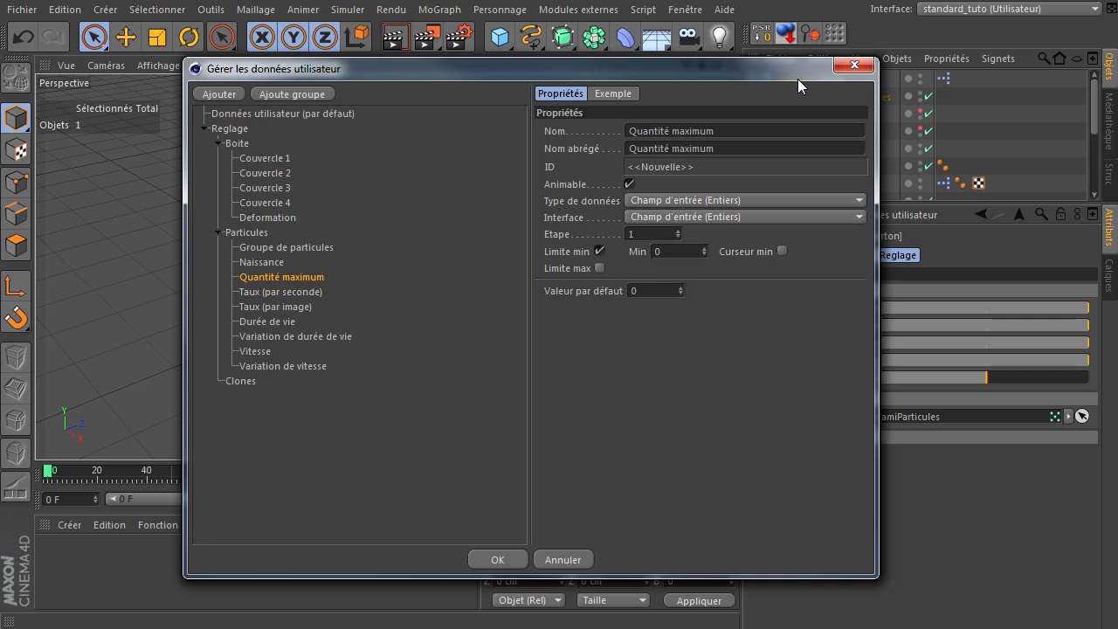
click(496, 560)
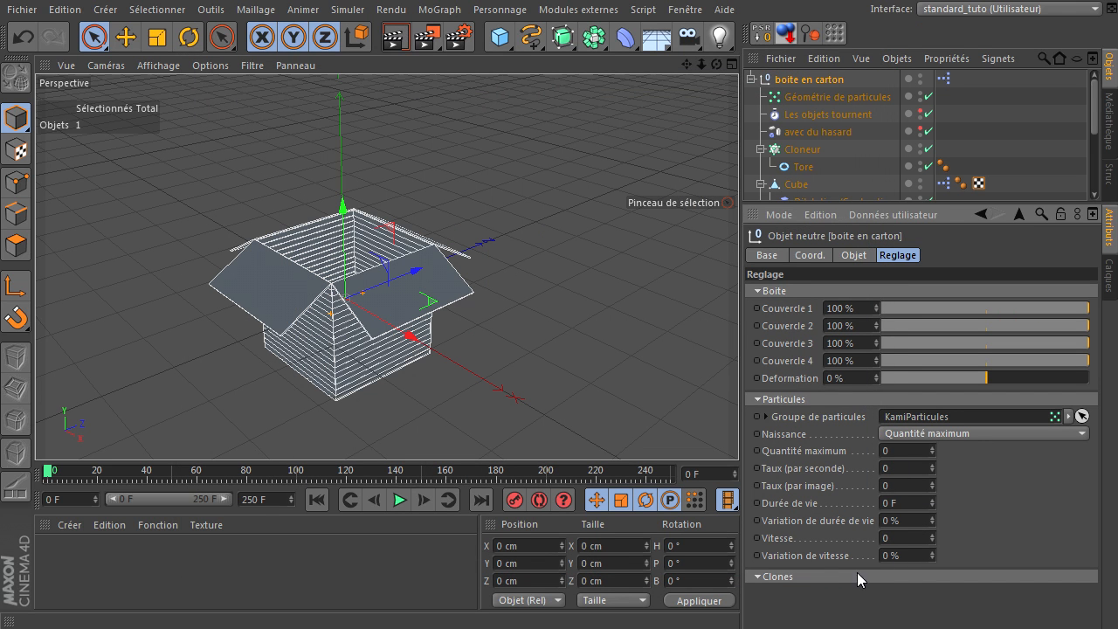
- Open the XPresso expression attached to emetteur TP, keeping the object list and attributes accessible beside the graph
drag(952, 216, 956, 352)
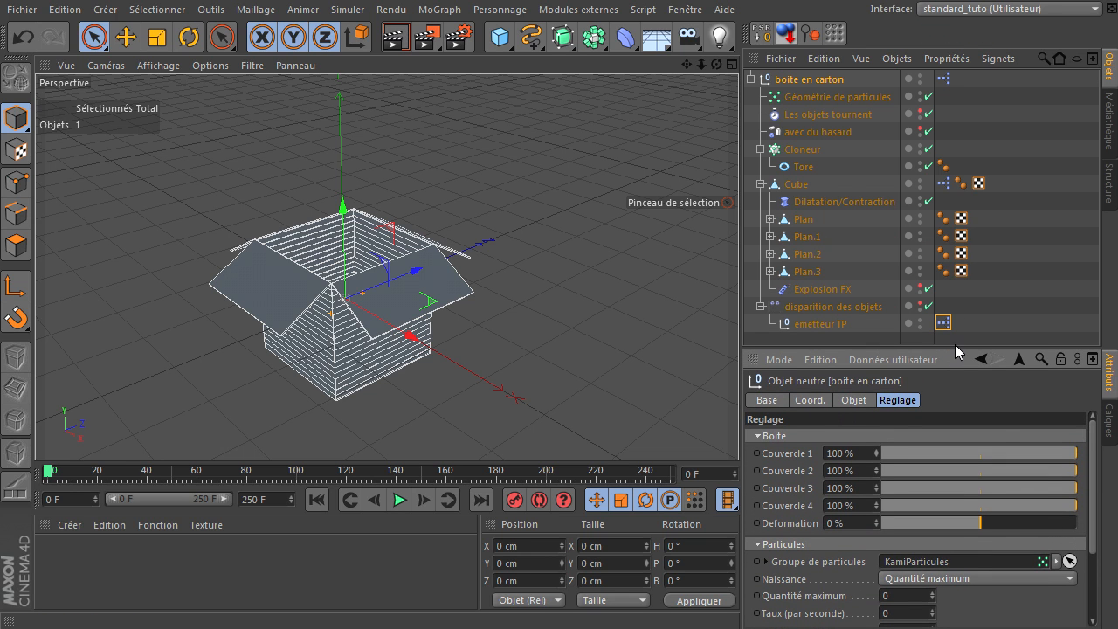
click(951, 353)
drag(949, 348, 949, 347)
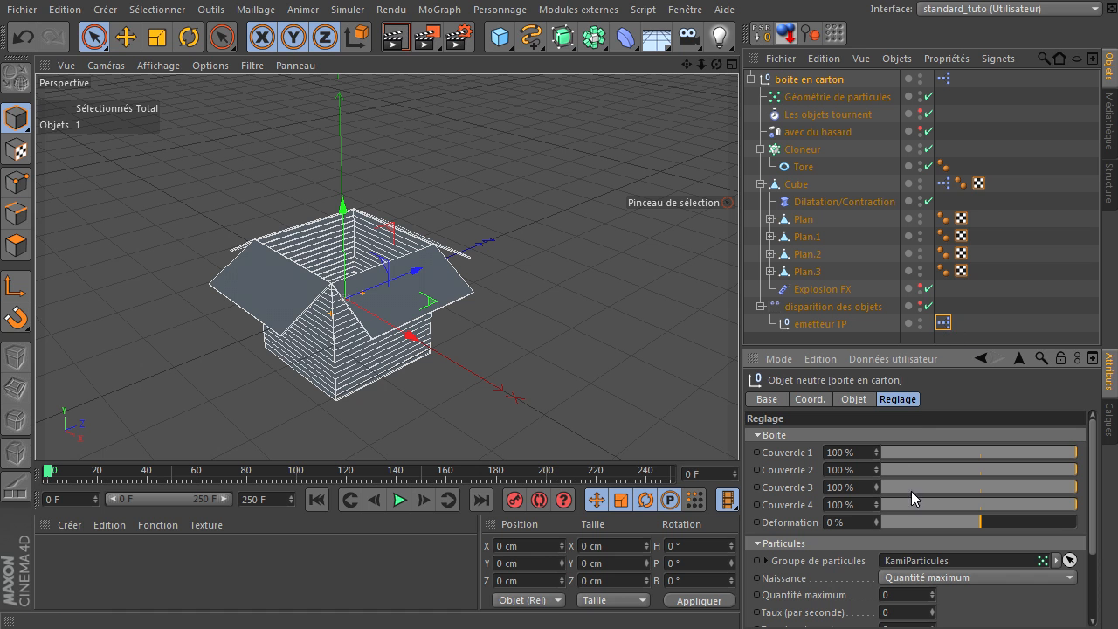
click(945, 325)
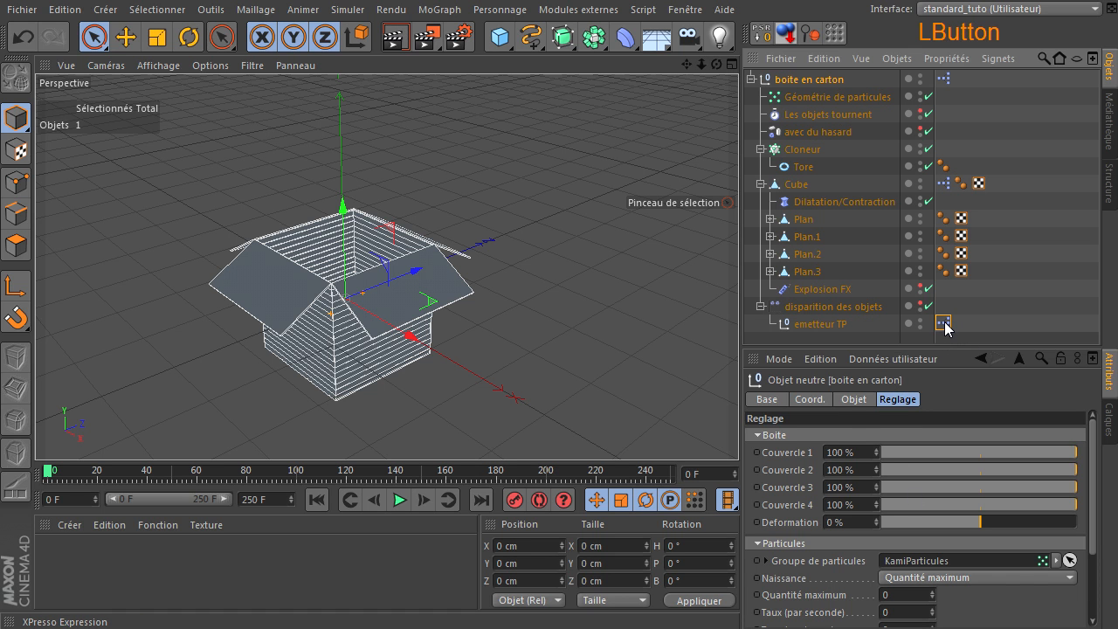
double_click(945, 324)
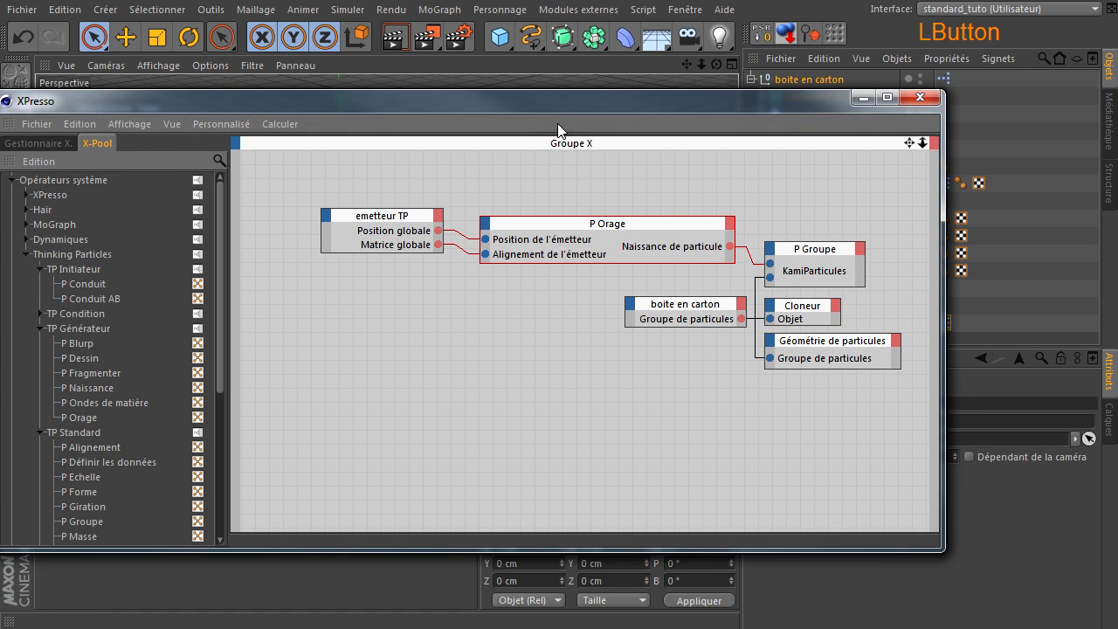
drag(554, 106, 341, 61)
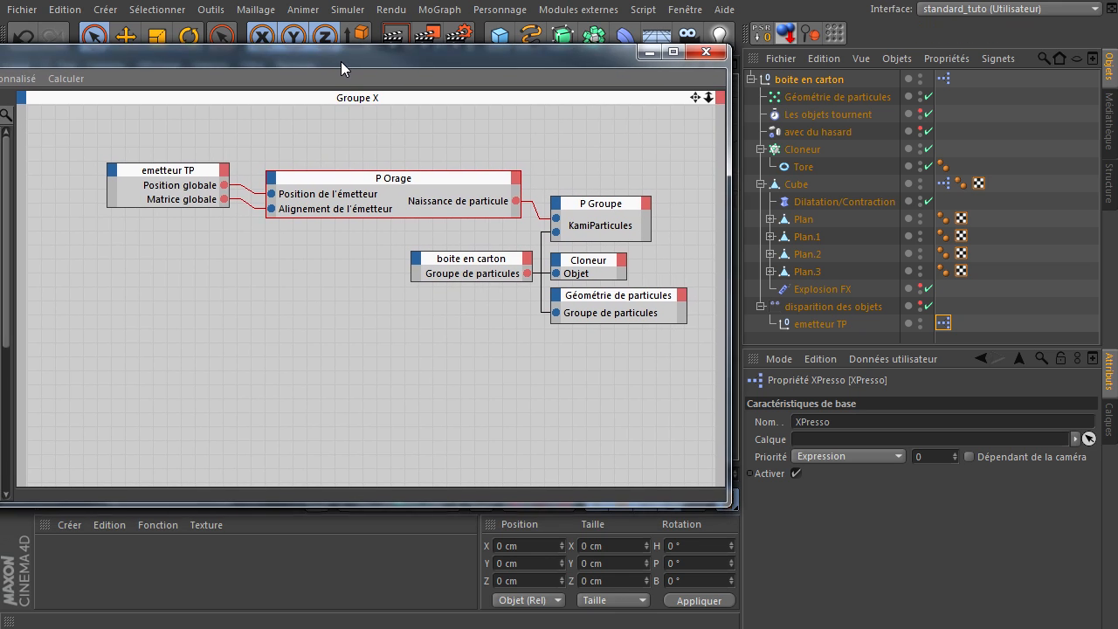
- Add a second boite en carton node to the graph below the emetteur TP node and enlarge it for several ports
click(778, 80)
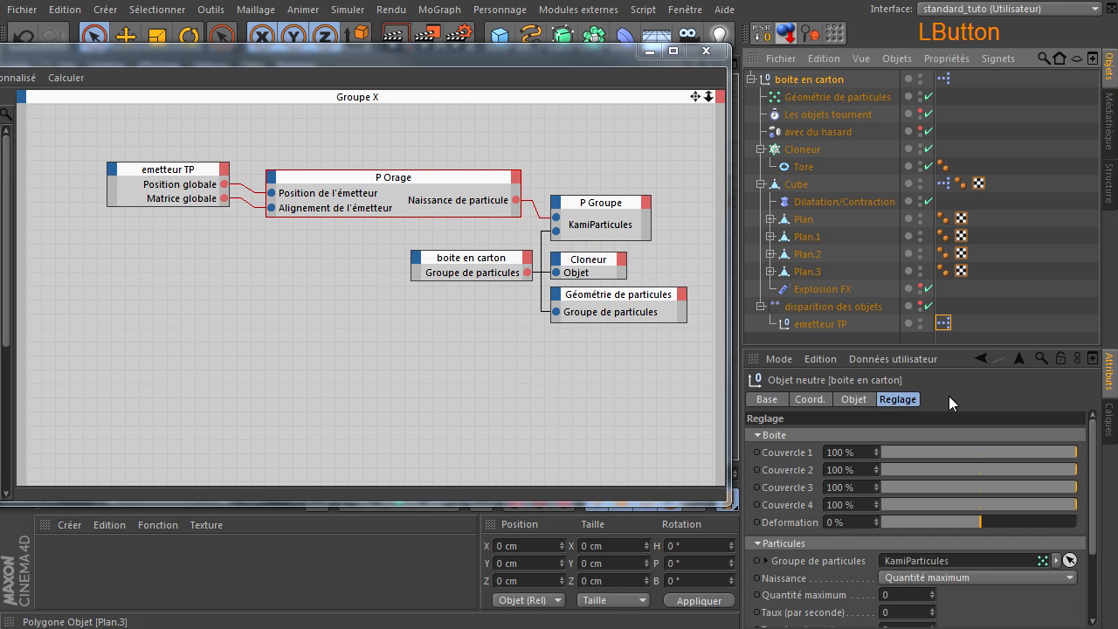
drag(903, 349, 875, 210)
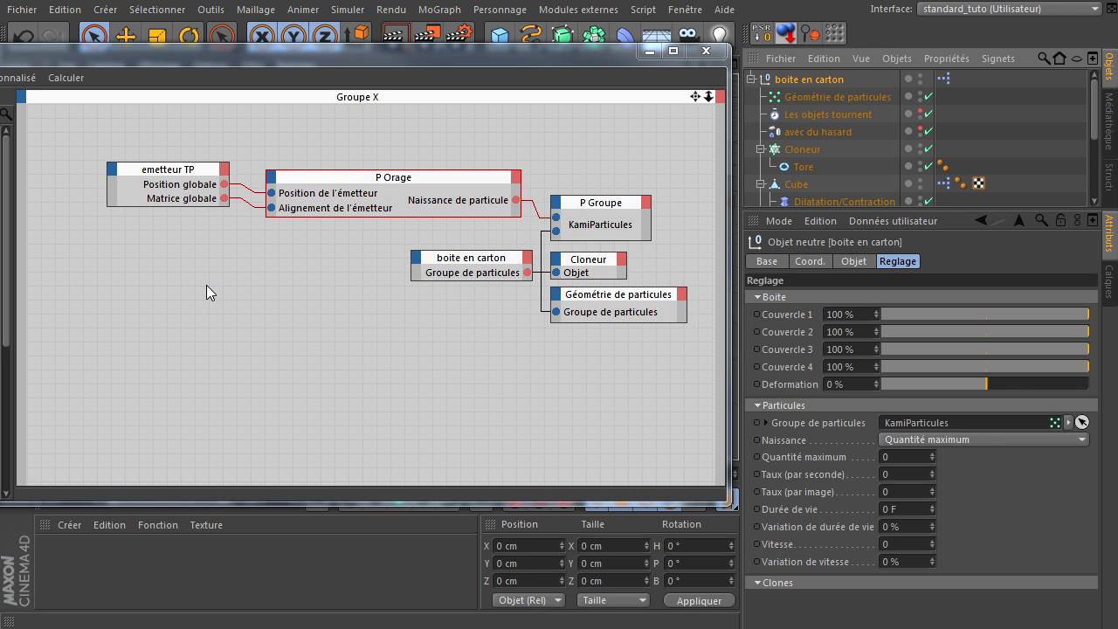
drag(797, 78, 720, 130)
drag(95, 295, 105, 383)
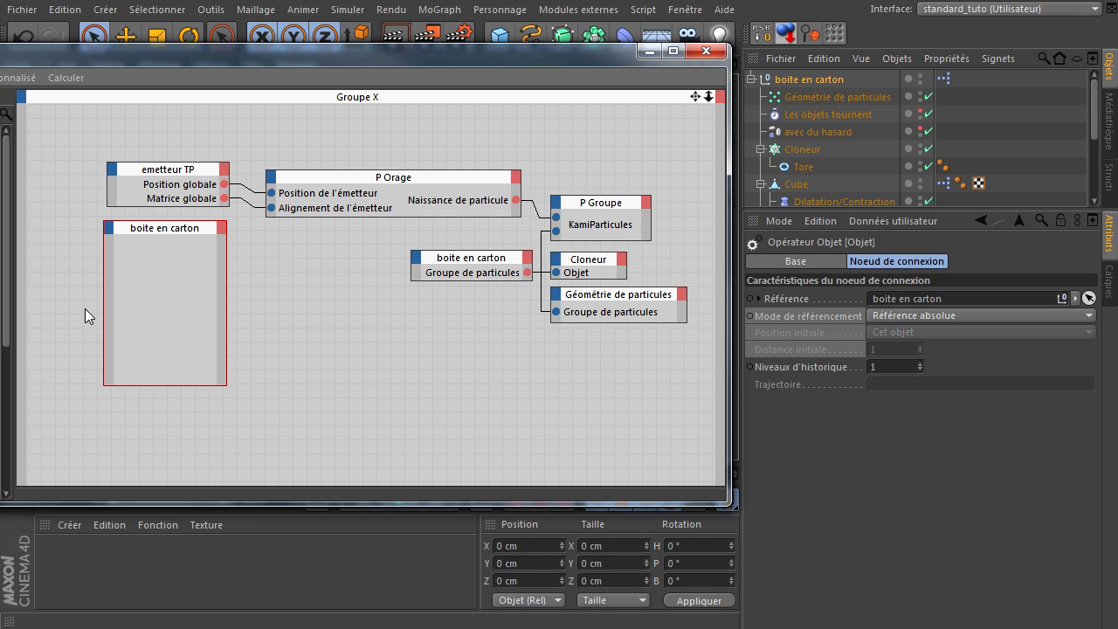
drag(103, 301, 70, 309)
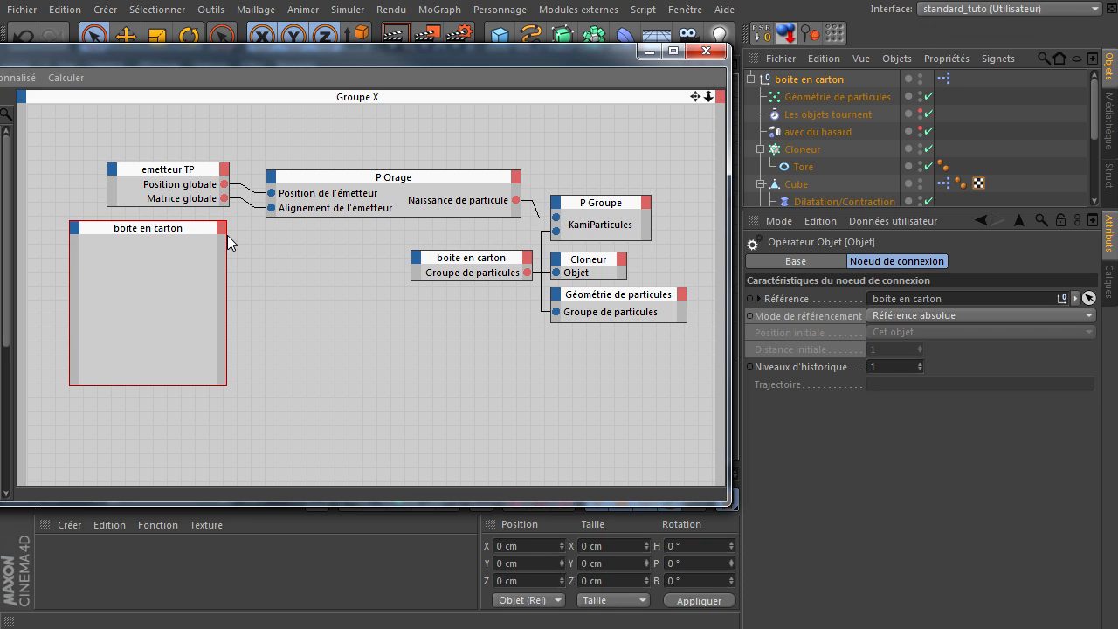
- Add Naissance and Quantité maximum output ports from the particle settings to the new boite en carton node
click(224, 229)
mouse_move(311, 416)
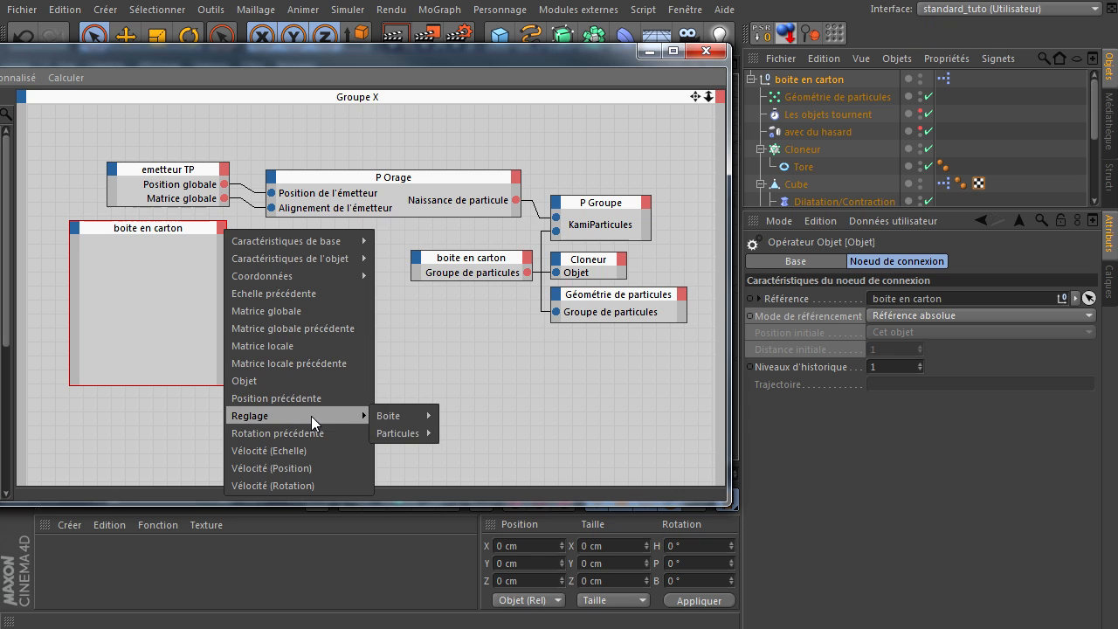
mouse_move(397, 419)
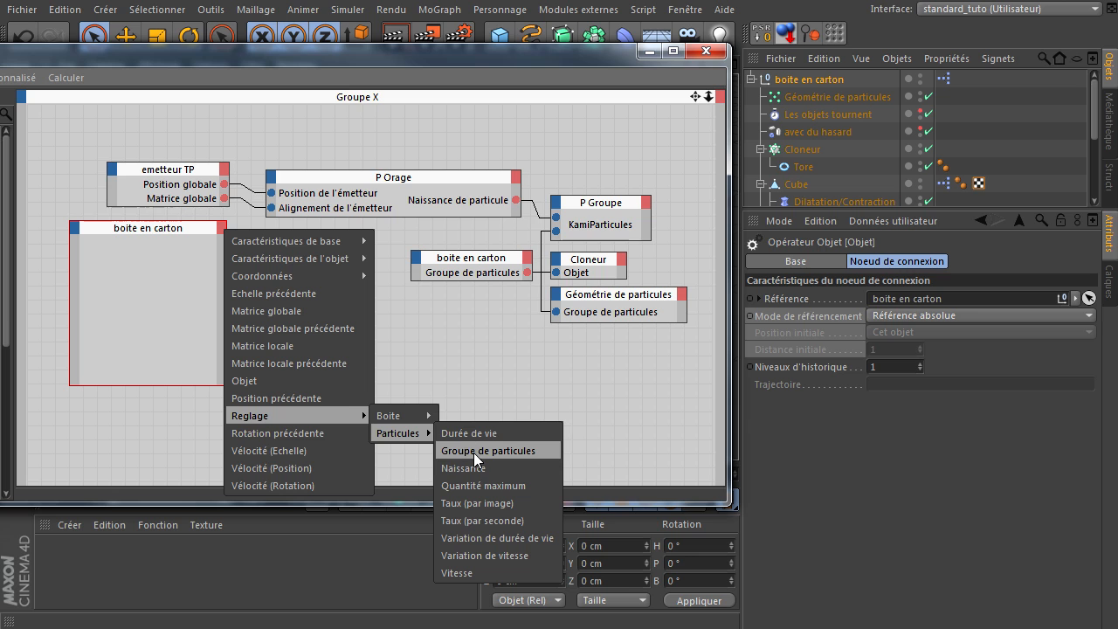
click(462, 467)
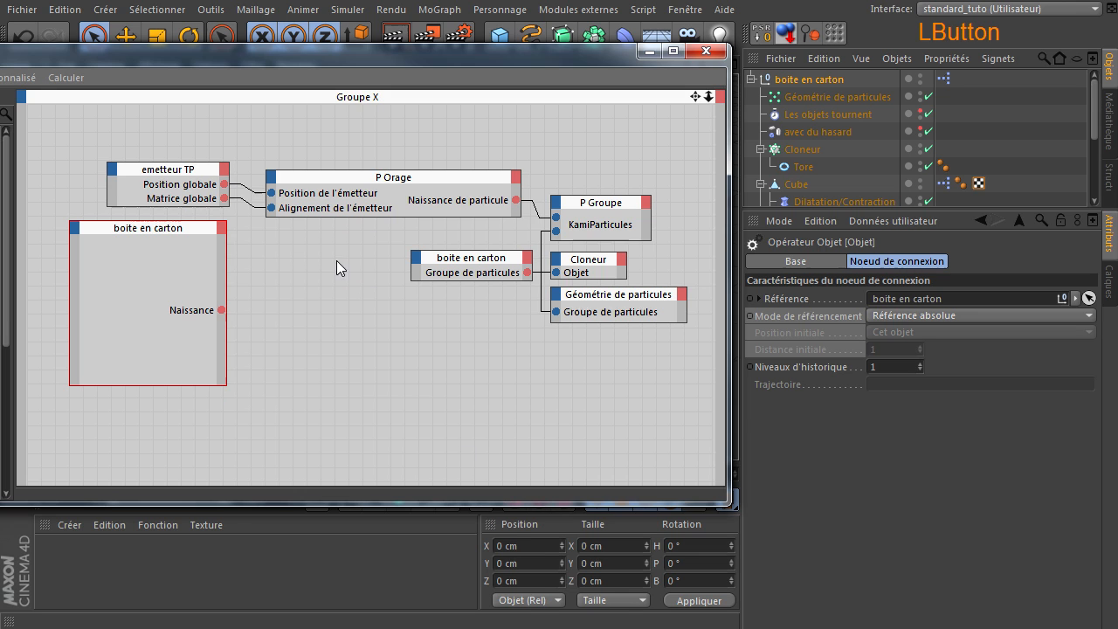
click(224, 226)
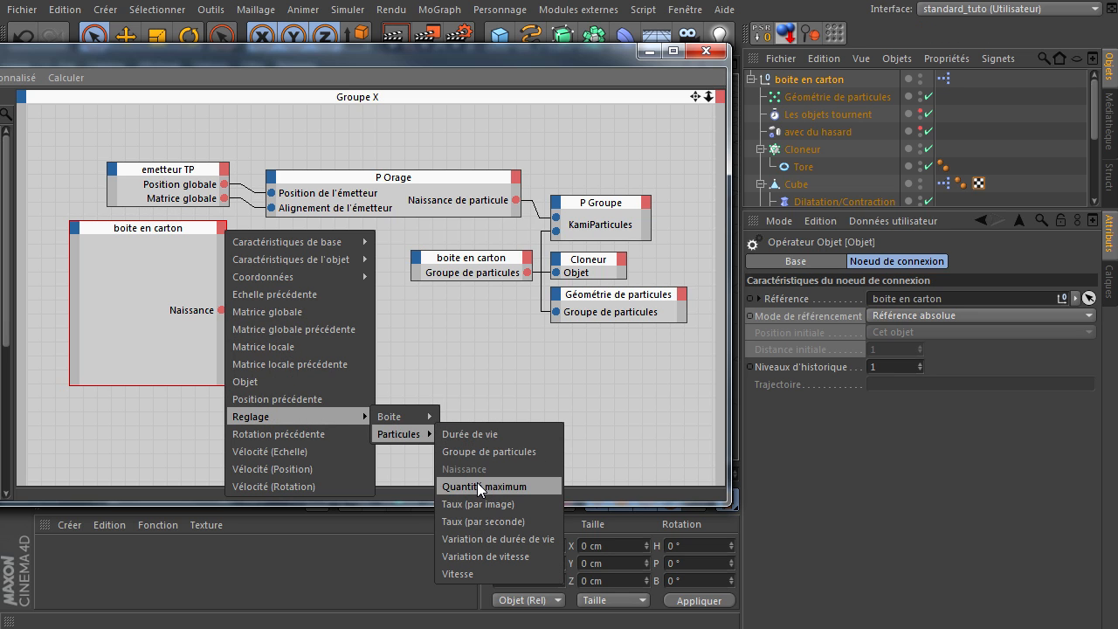
click(476, 485)
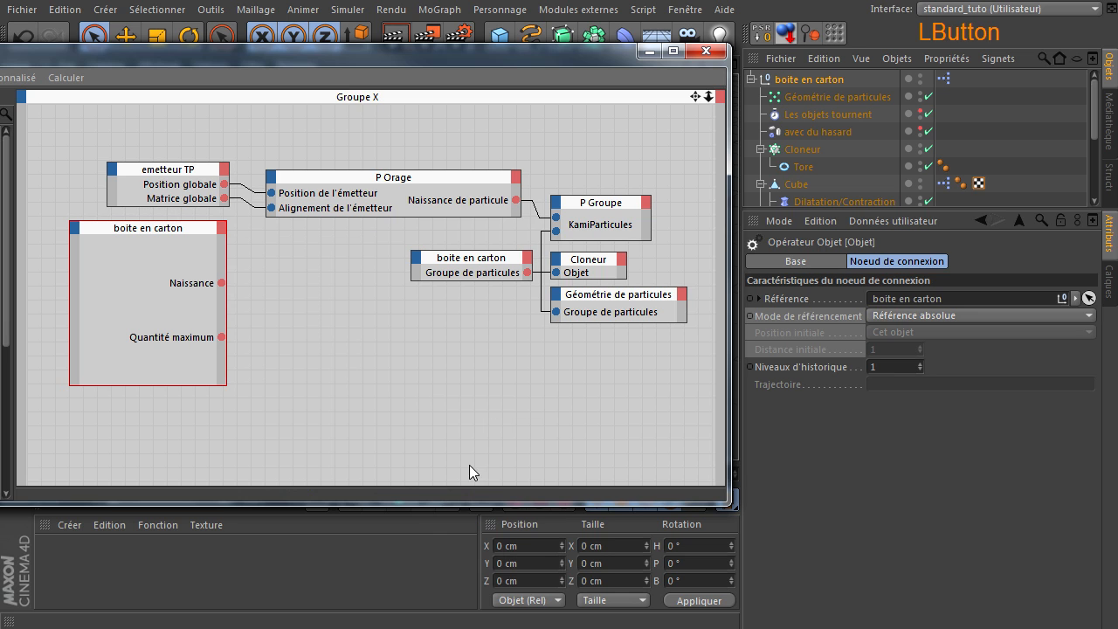
- Add Taux (par image) and Taux (par seconde) output ports to the new boite en carton node
click(224, 227)
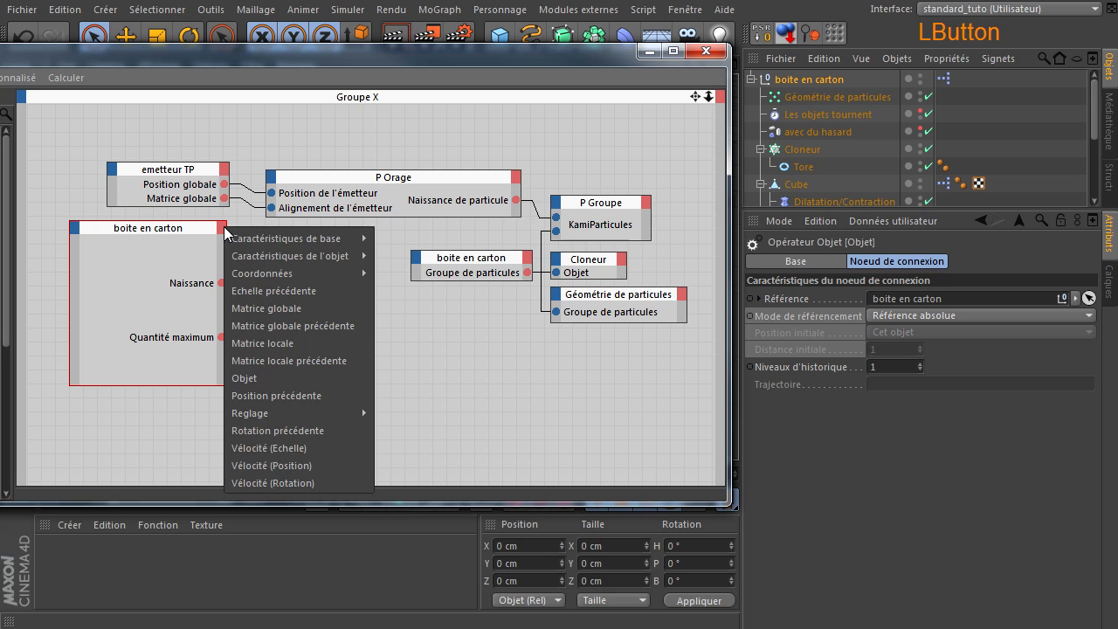
mouse_move(291, 245)
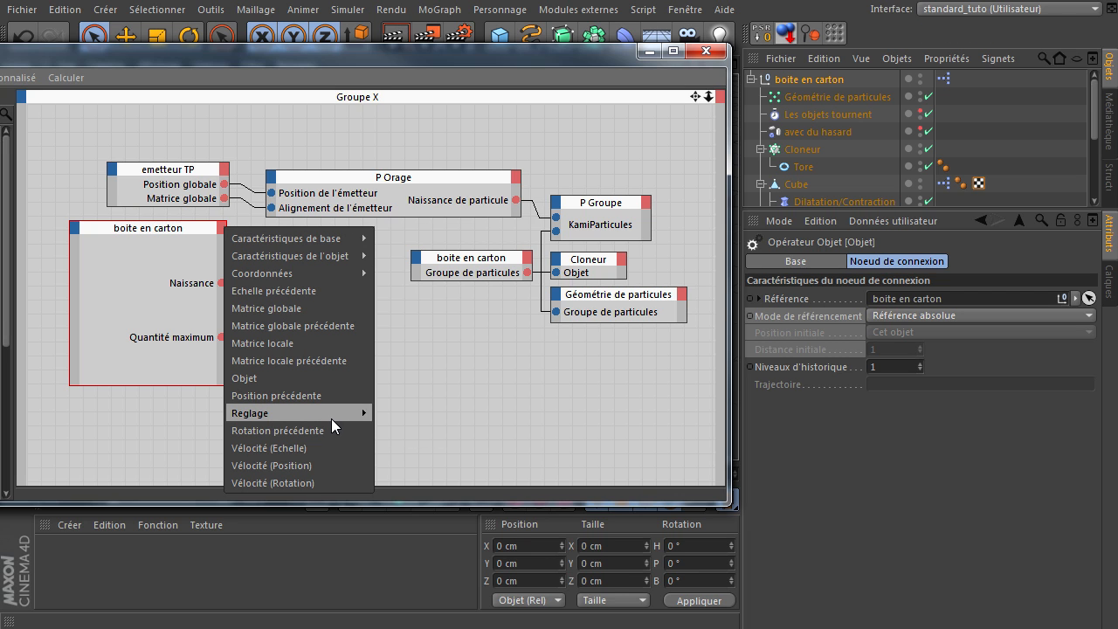
mouse_move(331, 415)
mouse_move(411, 431)
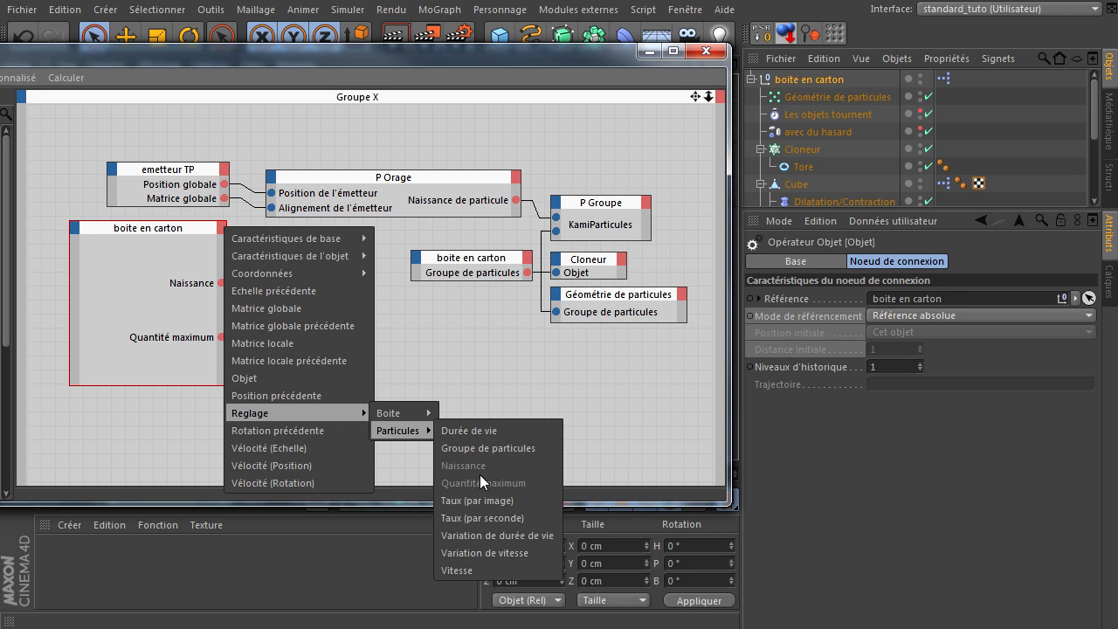
click(479, 498)
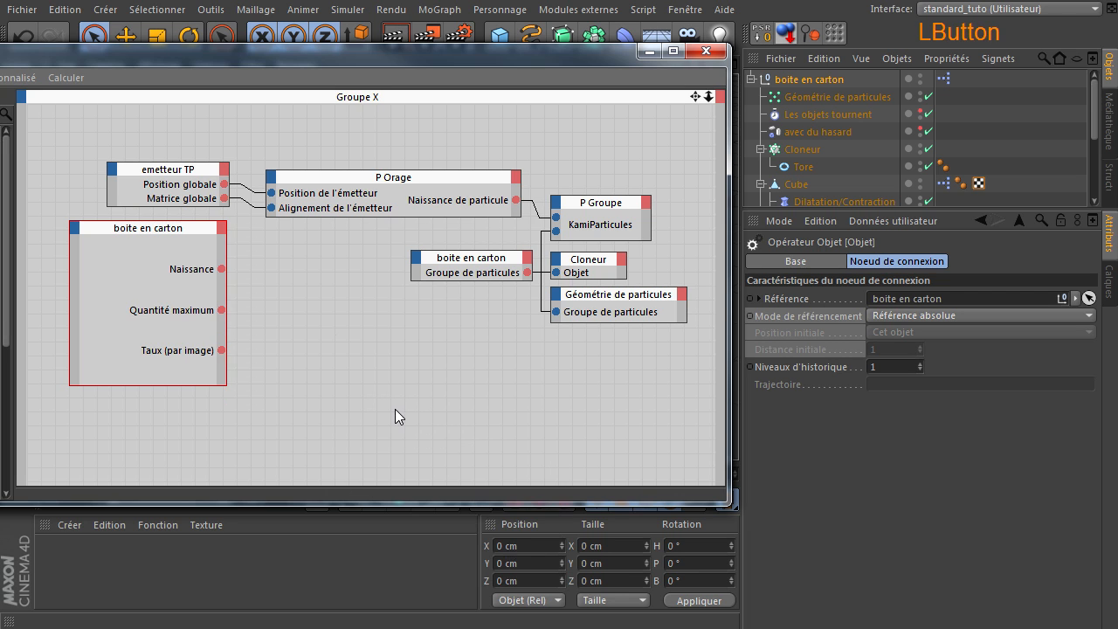
click(223, 227)
mouse_move(315, 406)
mouse_move(400, 425)
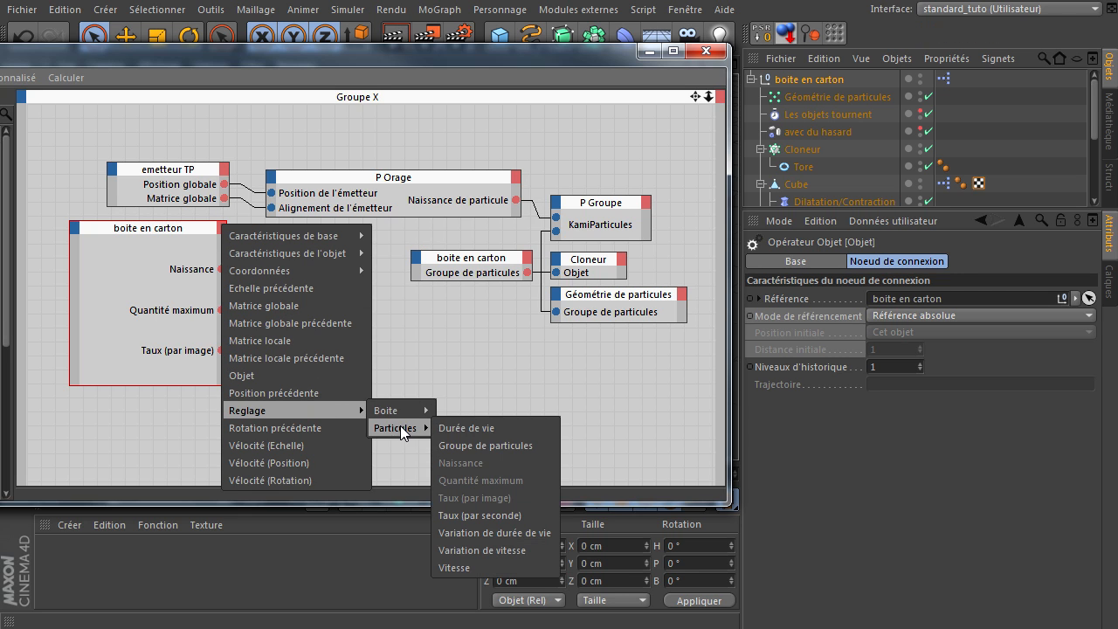
click(473, 513)
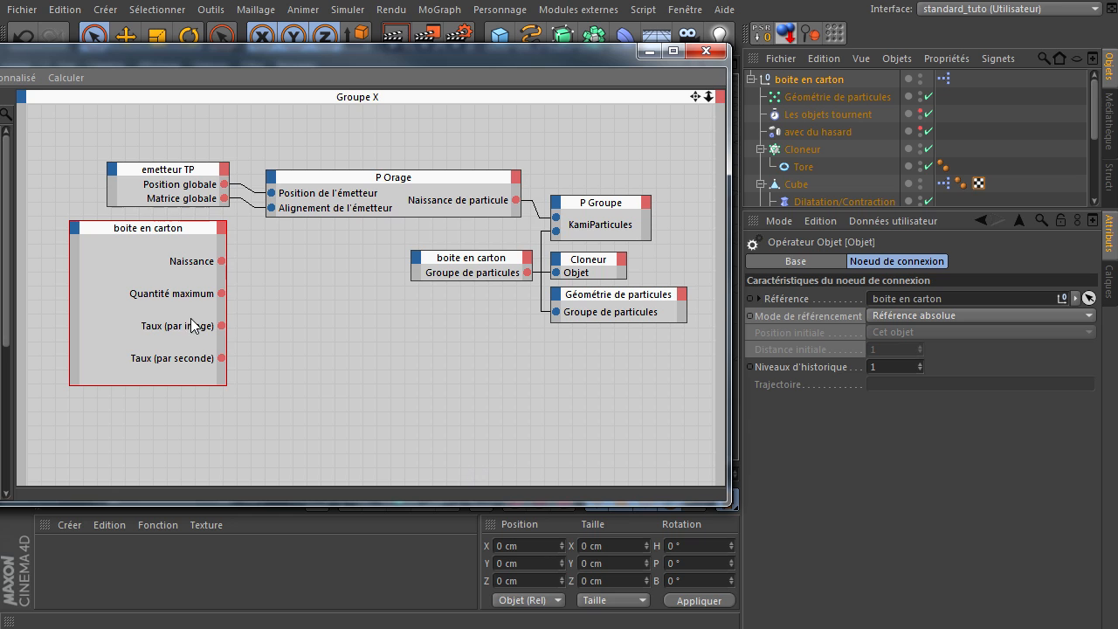
- Add Durée de vie and Variation de durée de vie output ports to the new boite en carton node
click(225, 227)
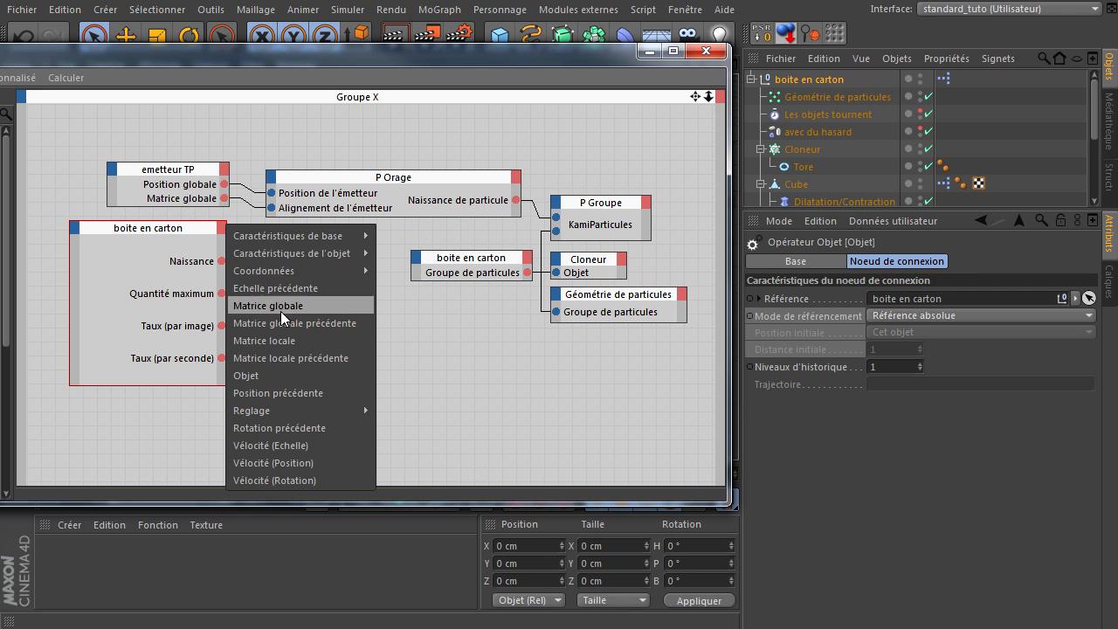
mouse_move(304, 409)
mouse_move(395, 414)
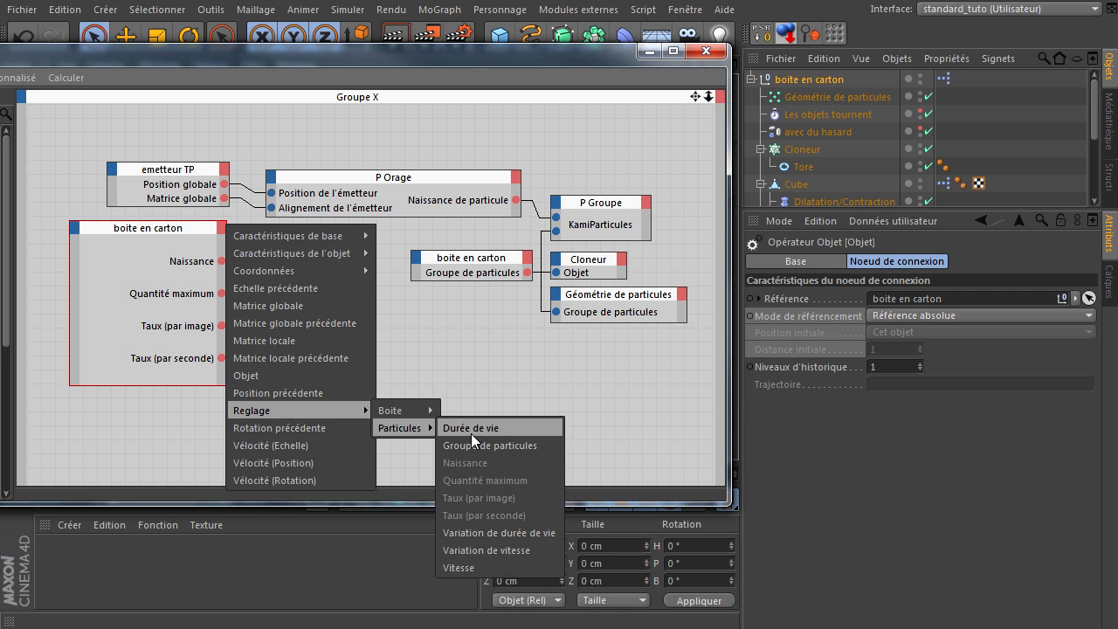
click(470, 431)
click(224, 227)
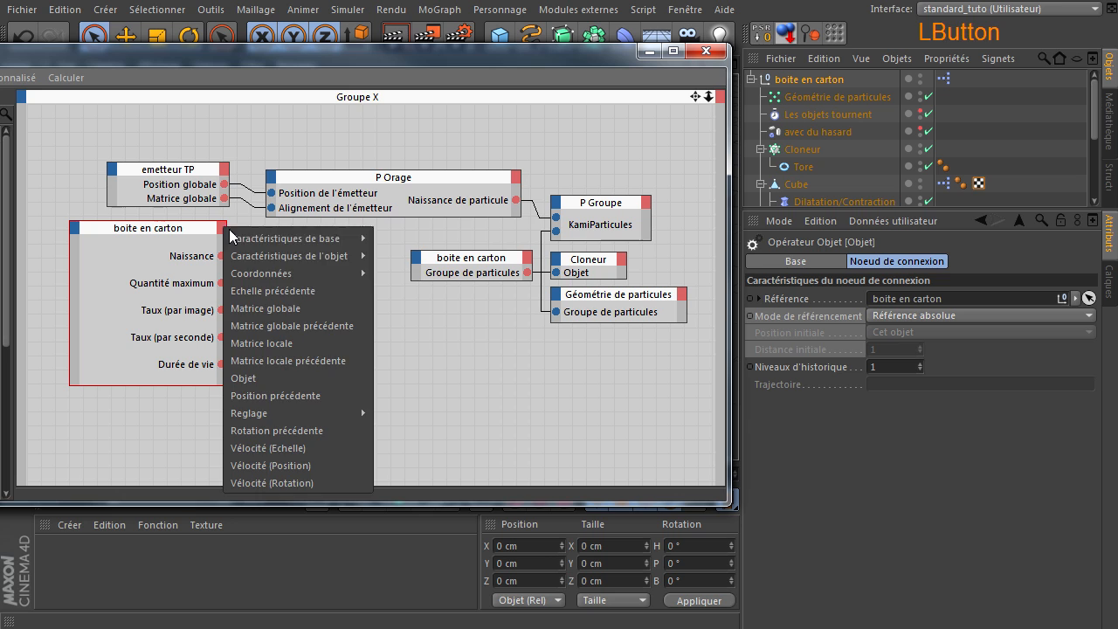
mouse_move(299, 412)
mouse_move(404, 431)
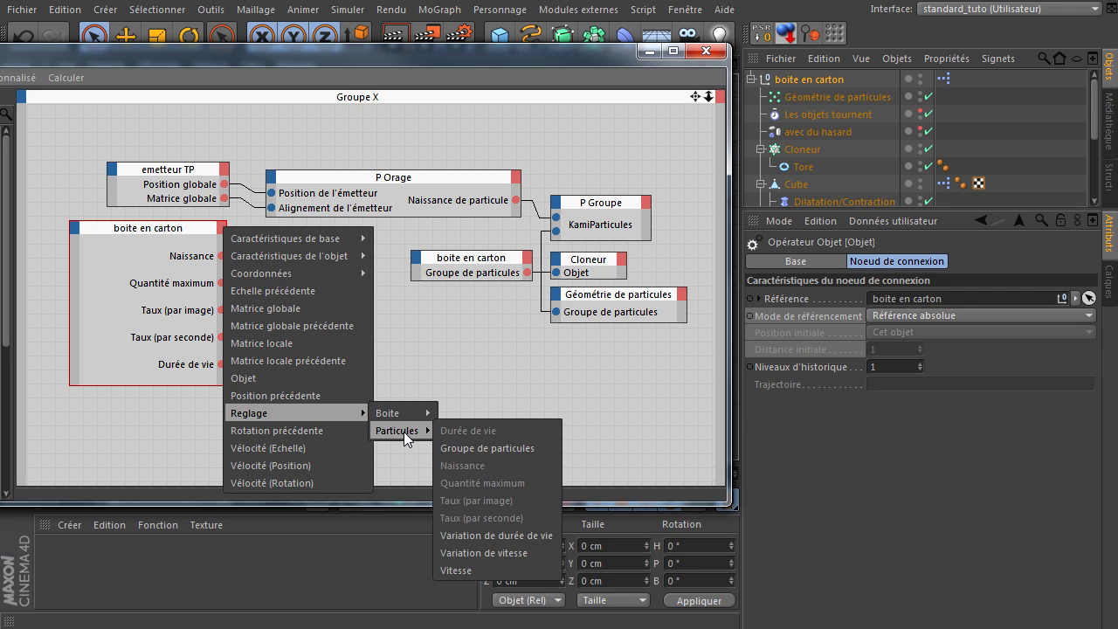
click(499, 535)
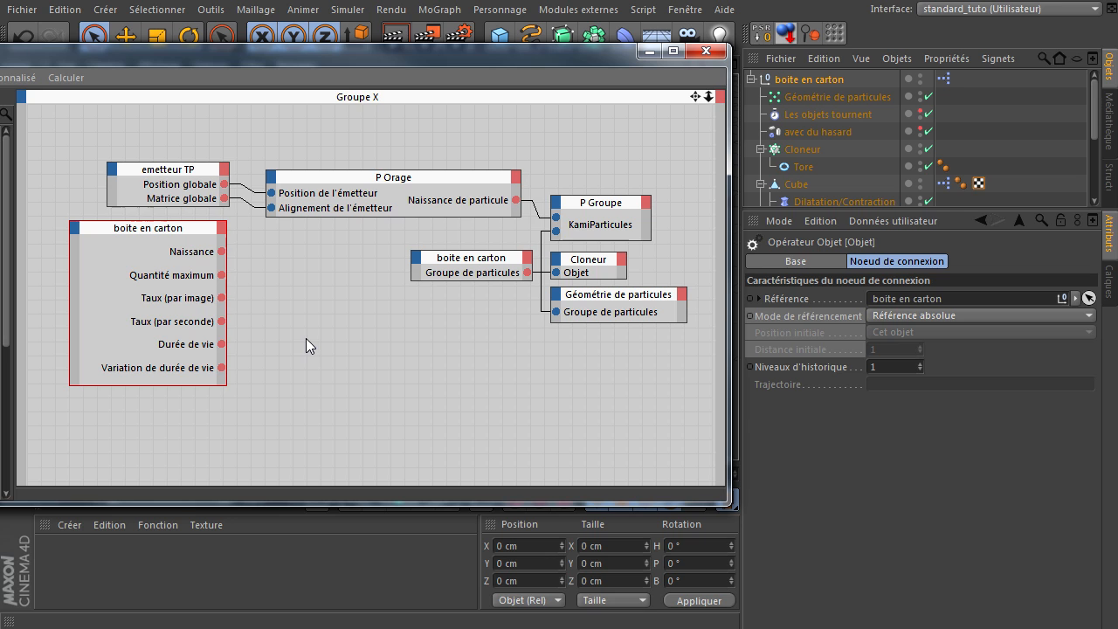
- Add Vitesse and Variation de vitesse output ports from the particle settings to the new boite en carton node
click(222, 228)
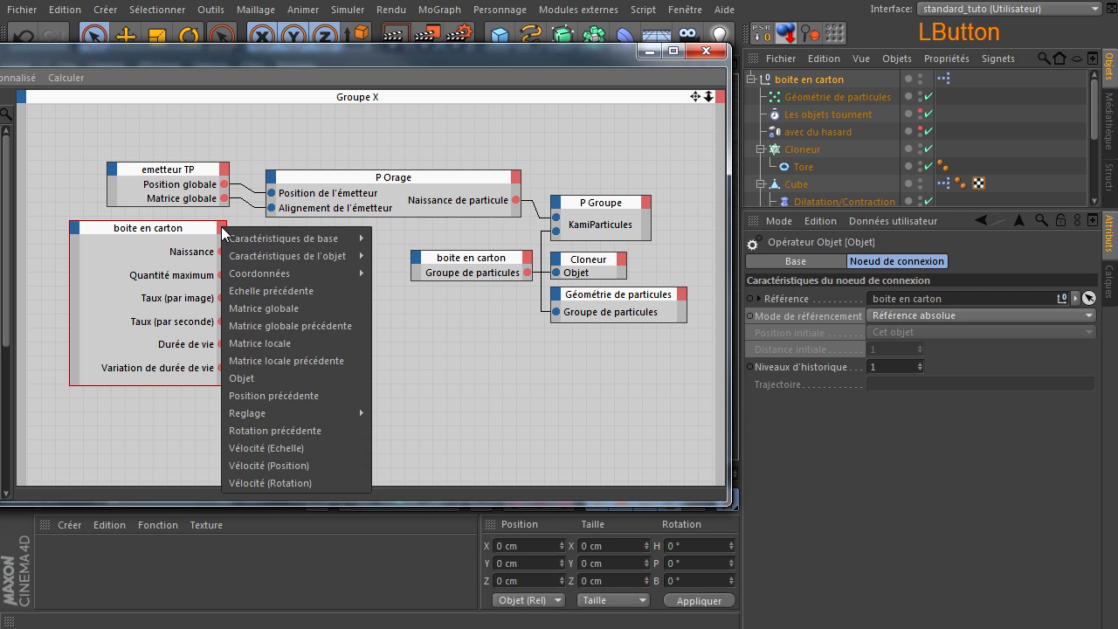
mouse_move(270, 410)
mouse_move(405, 432)
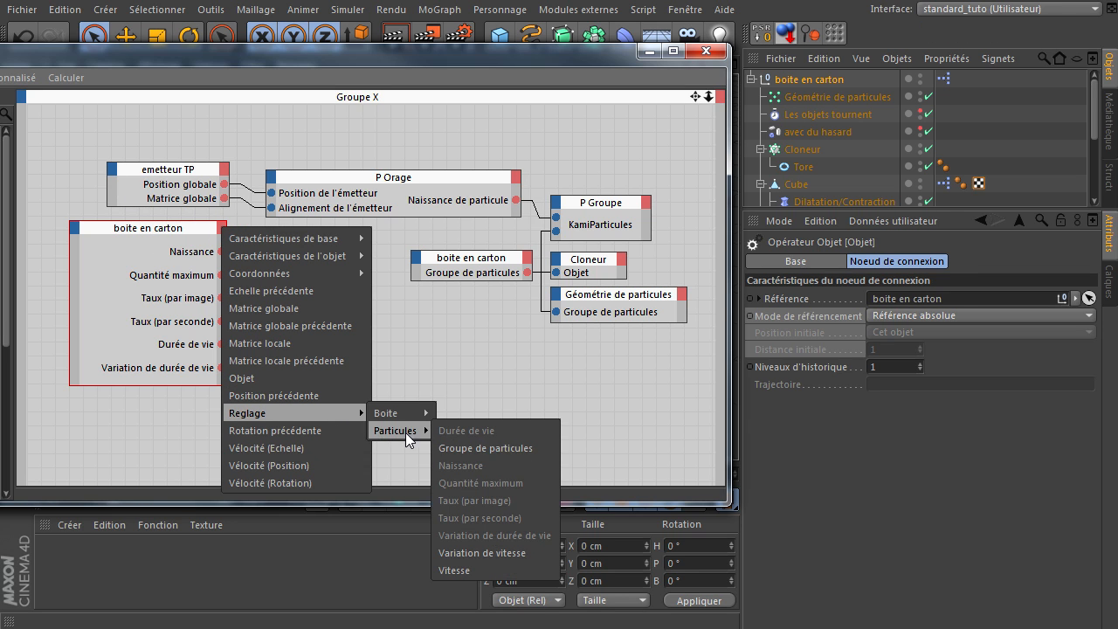
click(502, 568)
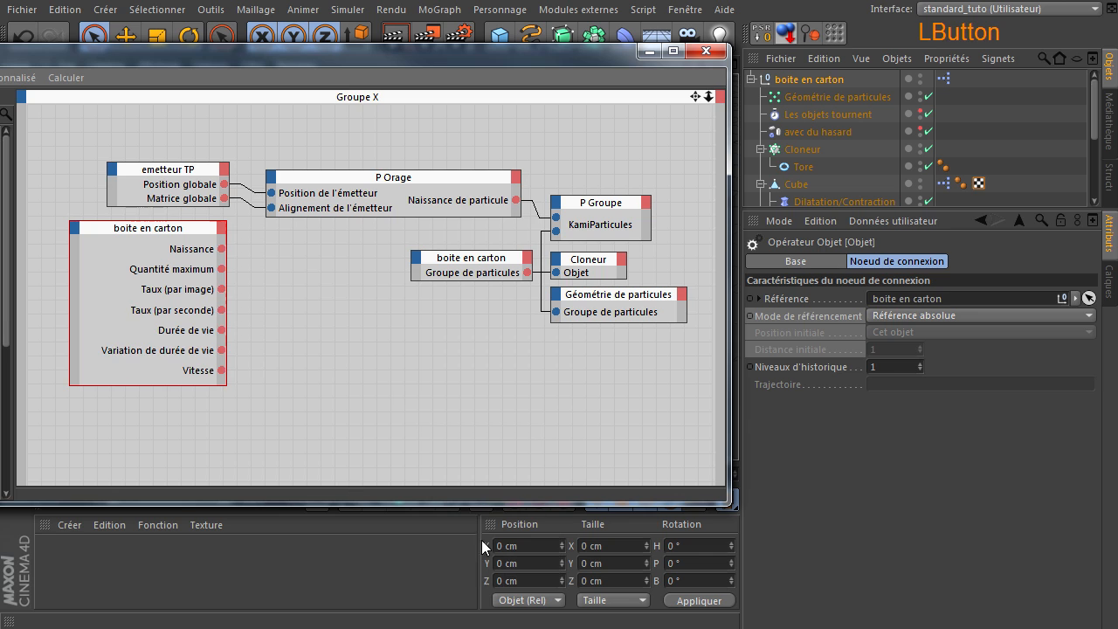
click(224, 228)
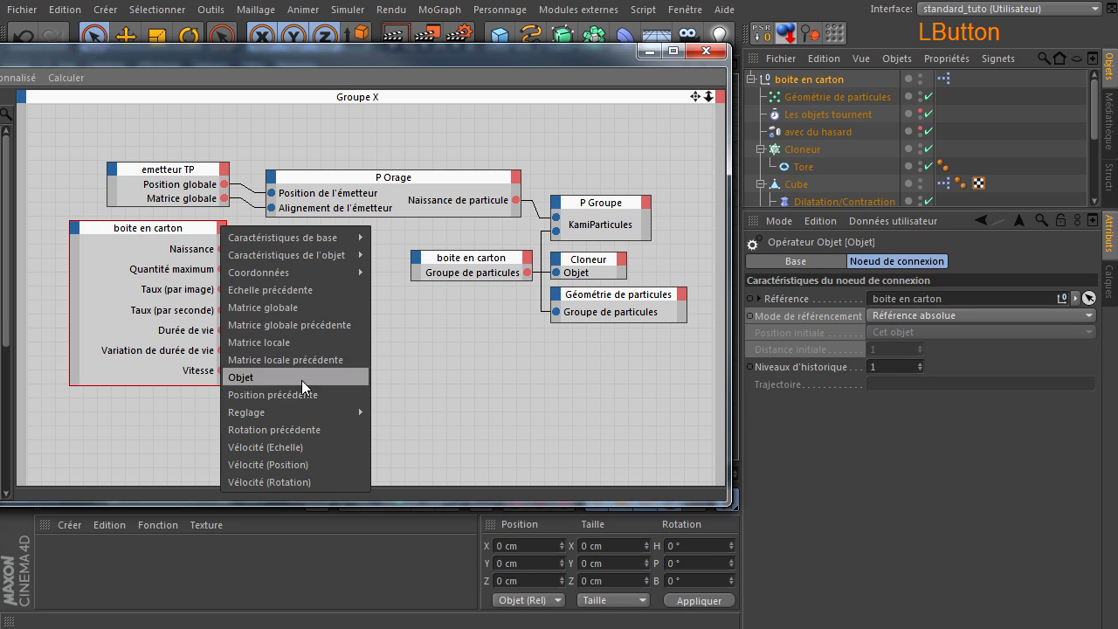
mouse_move(304, 415)
mouse_move(383, 425)
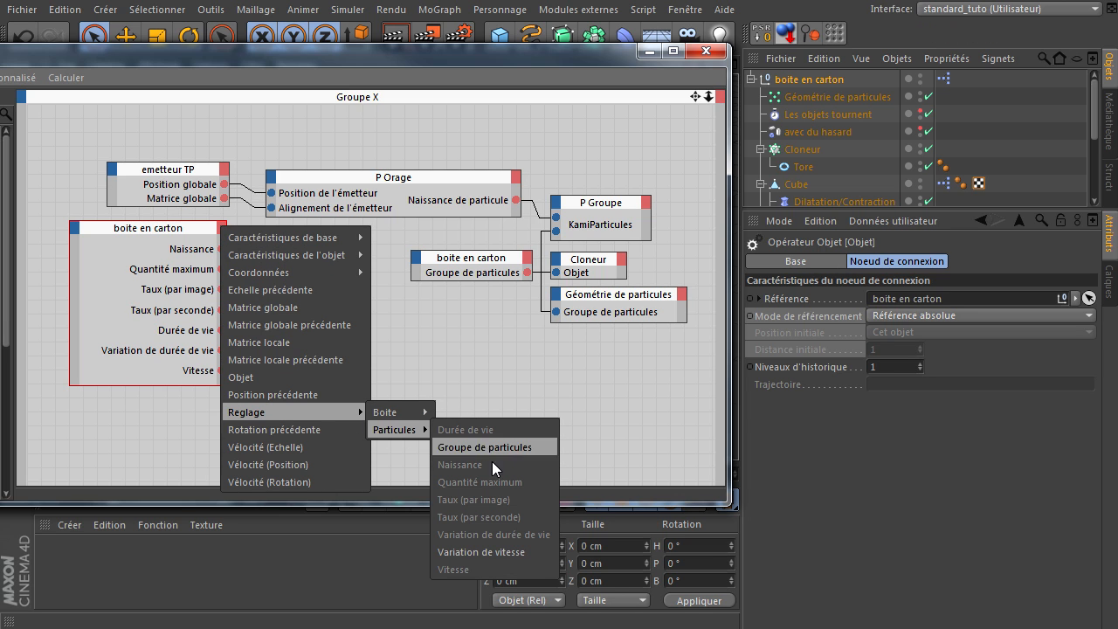
click(494, 551)
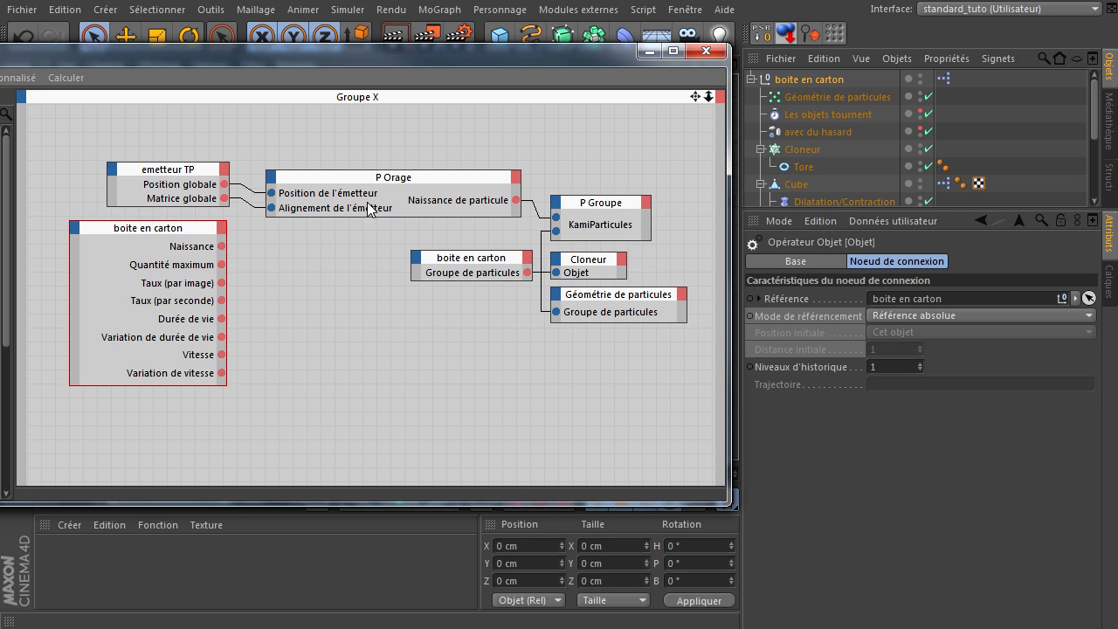
- Move the P Groupe, Cloneur, Géométrie de particules and their boite en carton node lower in the graph, and enlarge the P Orage node
drag(467, 373, 636, 341)
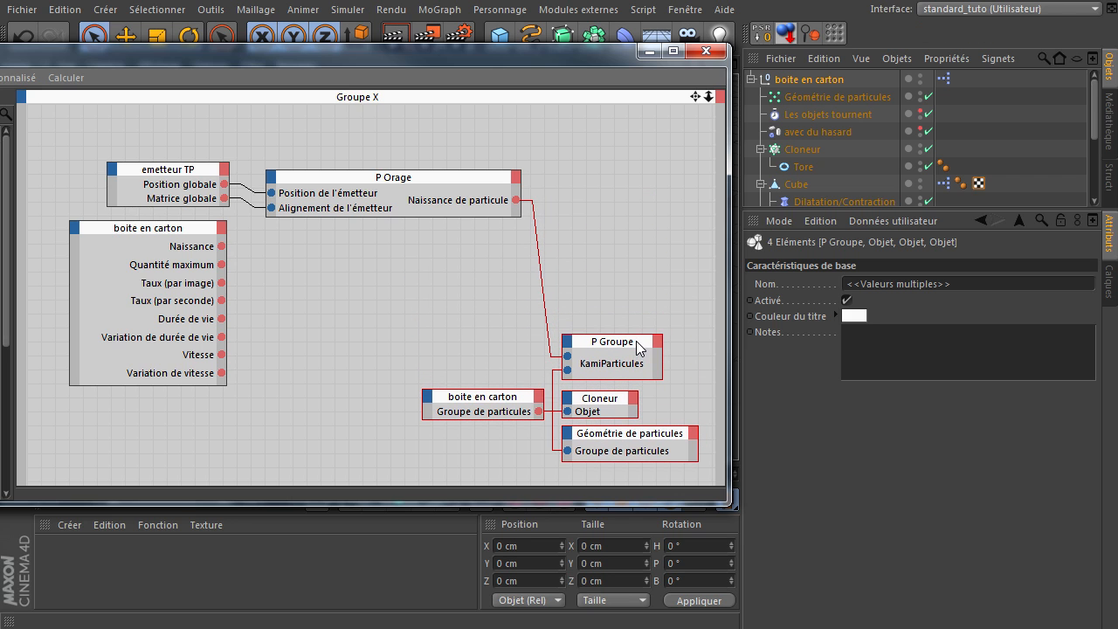
click(455, 237)
drag(424, 216, 429, 361)
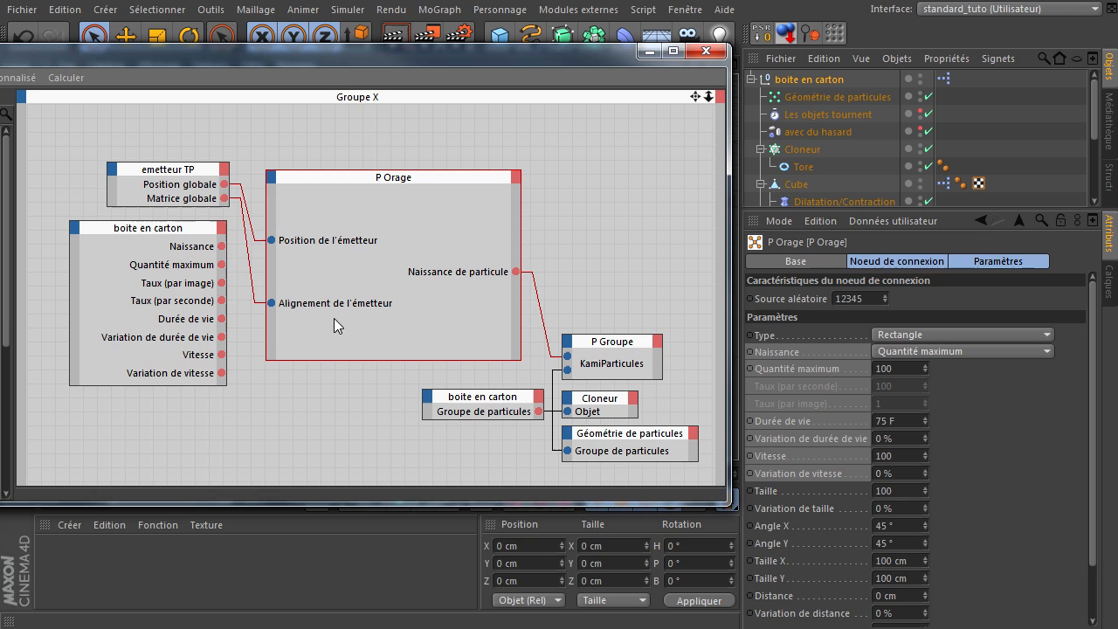
- Add Naissance, Quantité maximum and Taux (par image) input ports to the P Orage node
click(273, 177)
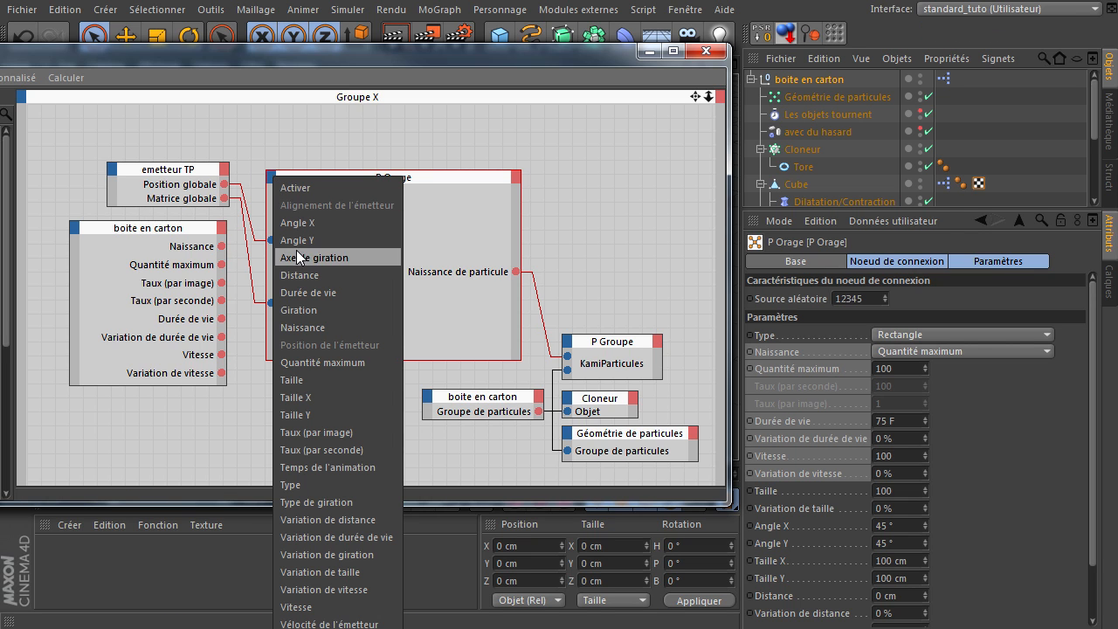
click(325, 328)
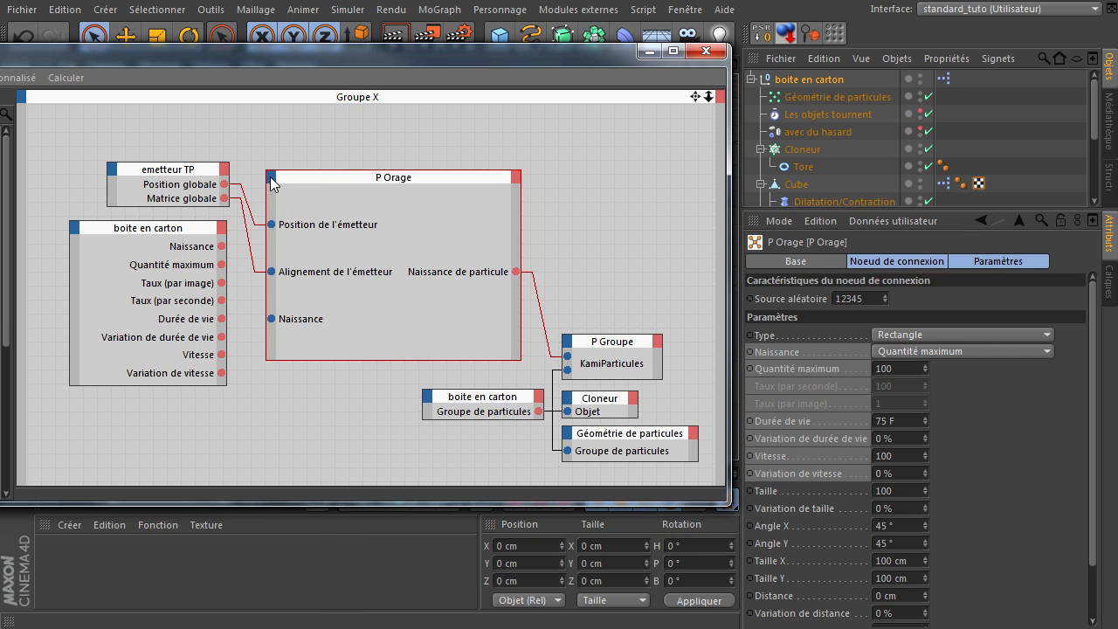
click(270, 177)
click(323, 363)
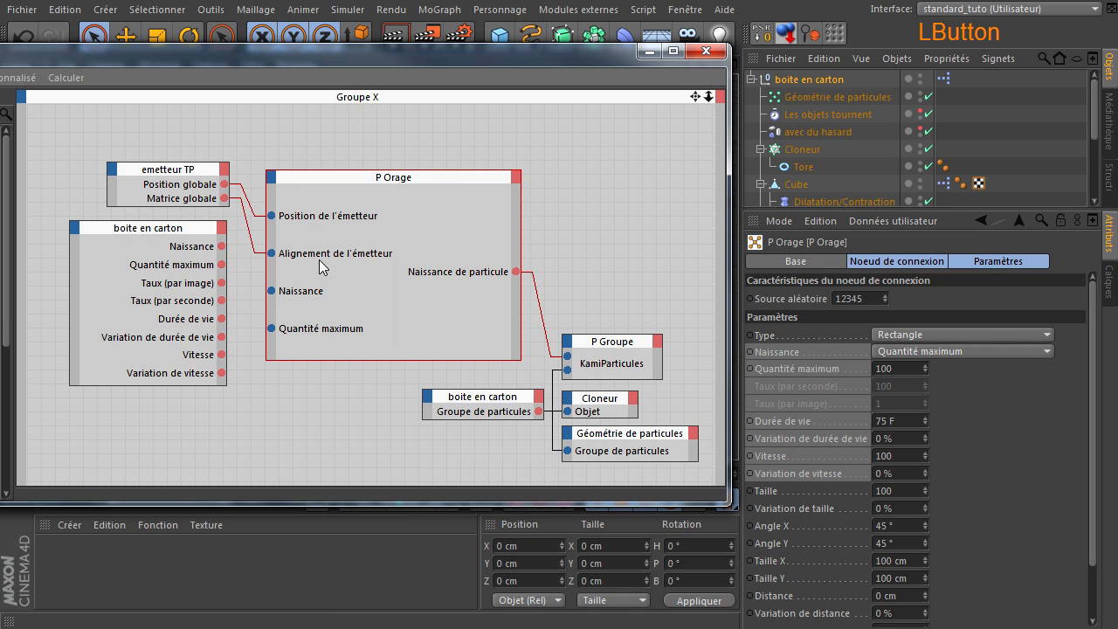
click(270, 177)
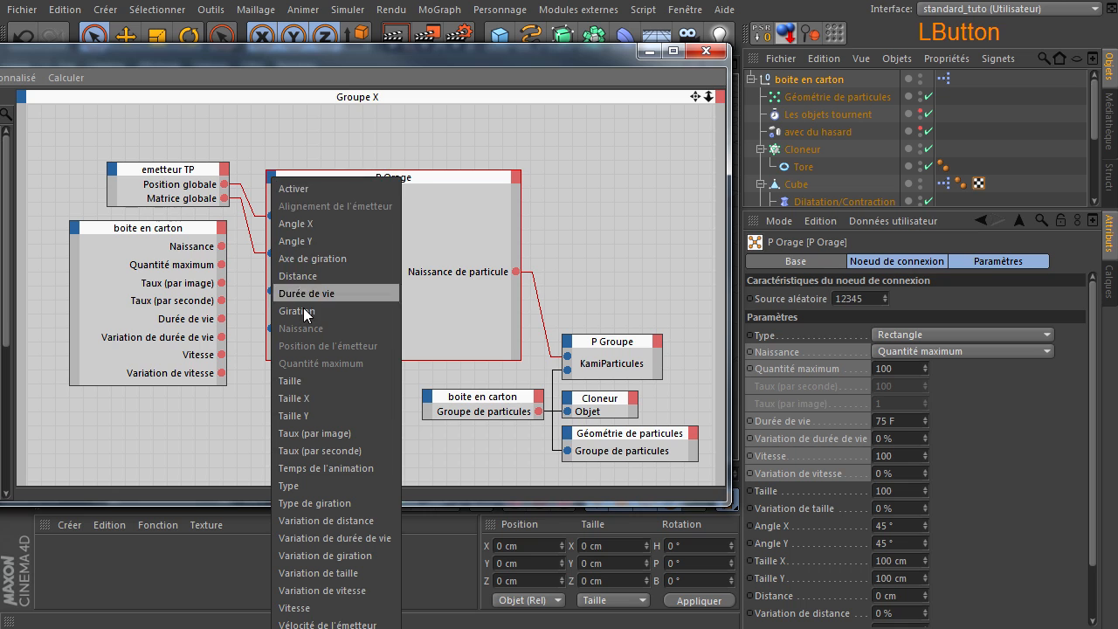
click(321, 432)
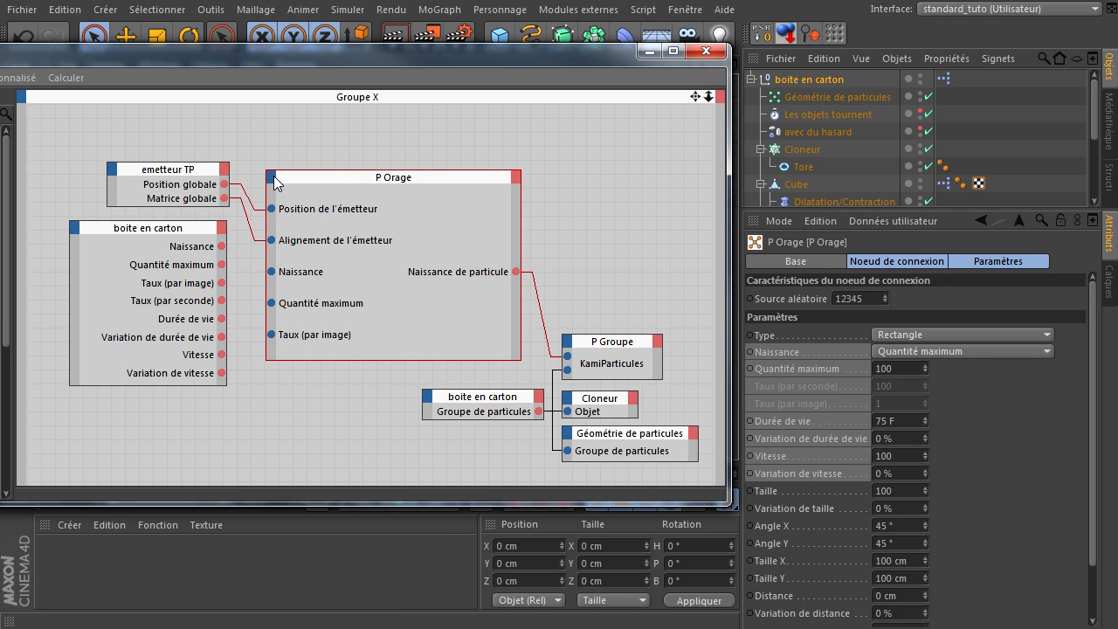
drag(272, 178, 281, 199)
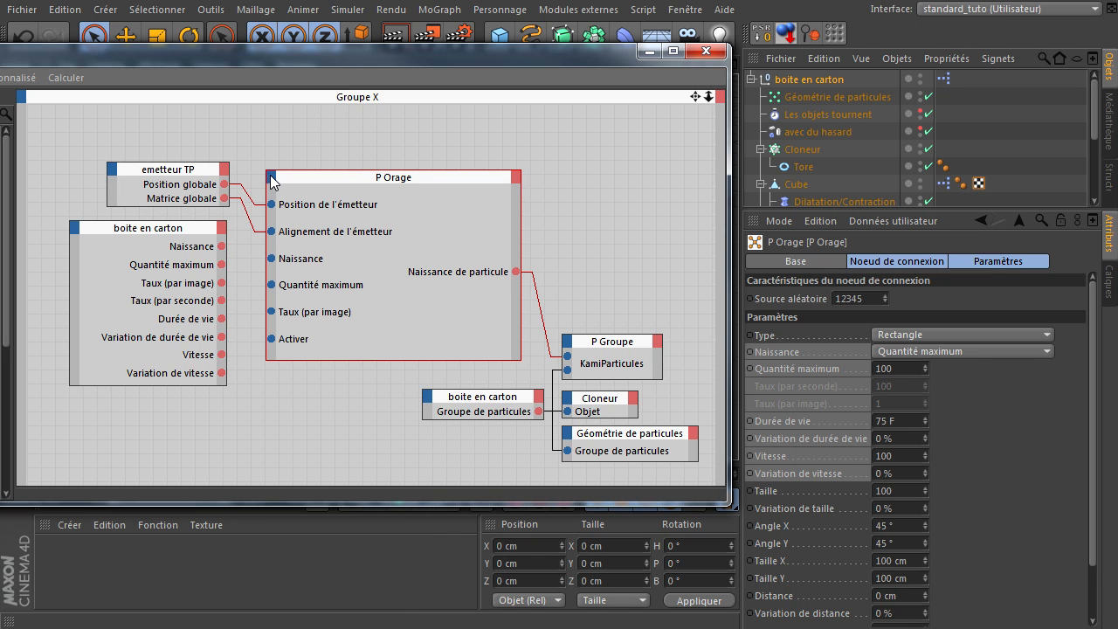
double_click(273, 339)
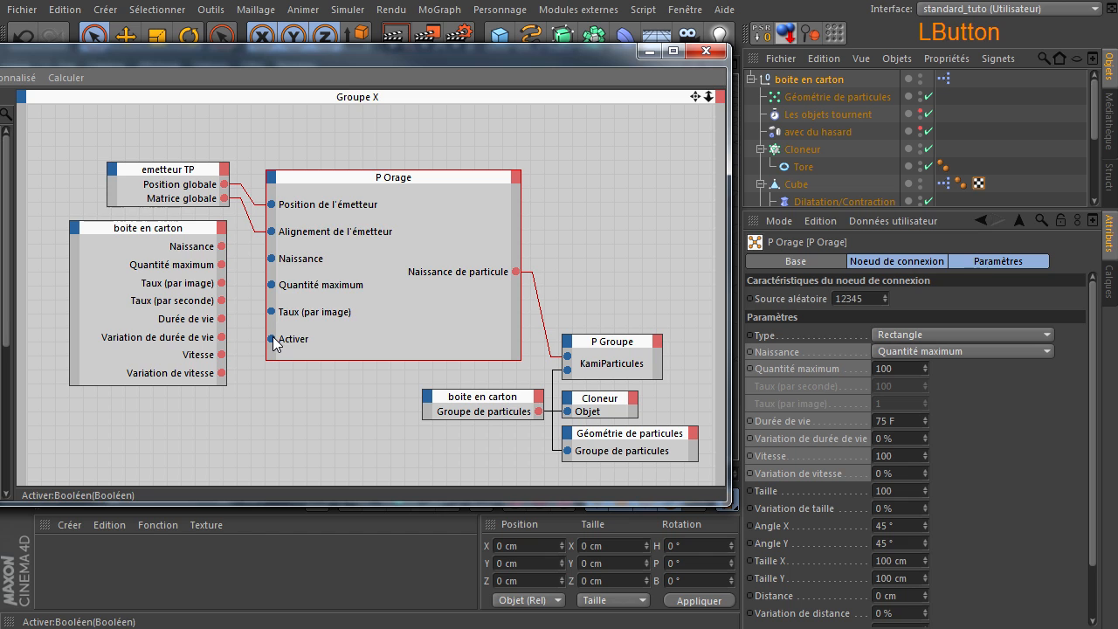
drag(272, 180, 289, 214)
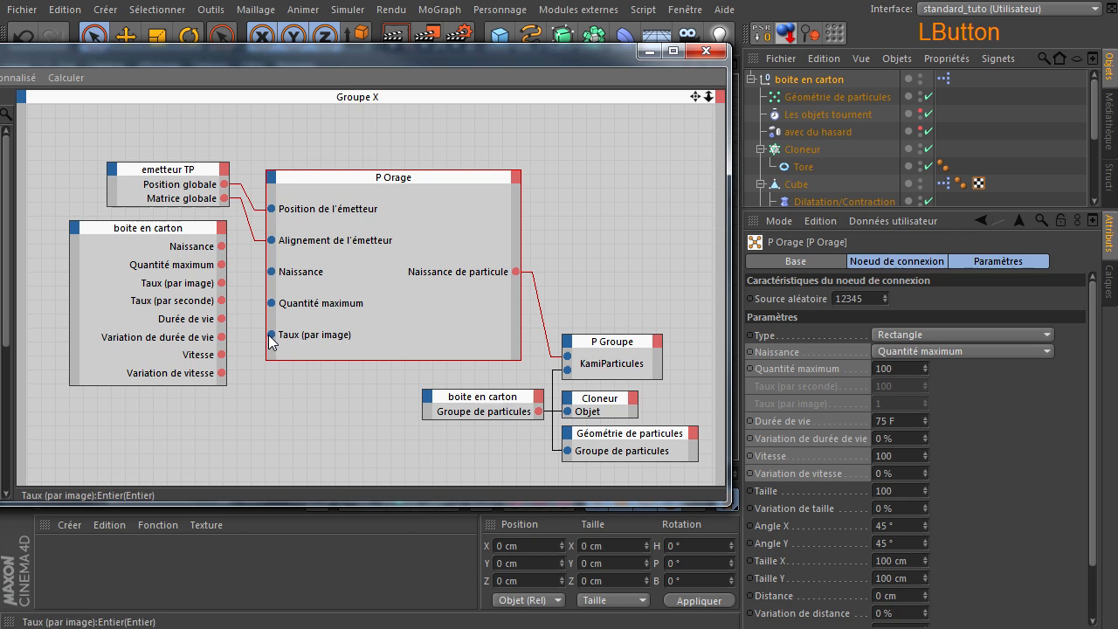
- Add Taux (par seconde), Durée de vie and Variation de durée de vie input ports to the P Orage node
click(271, 178)
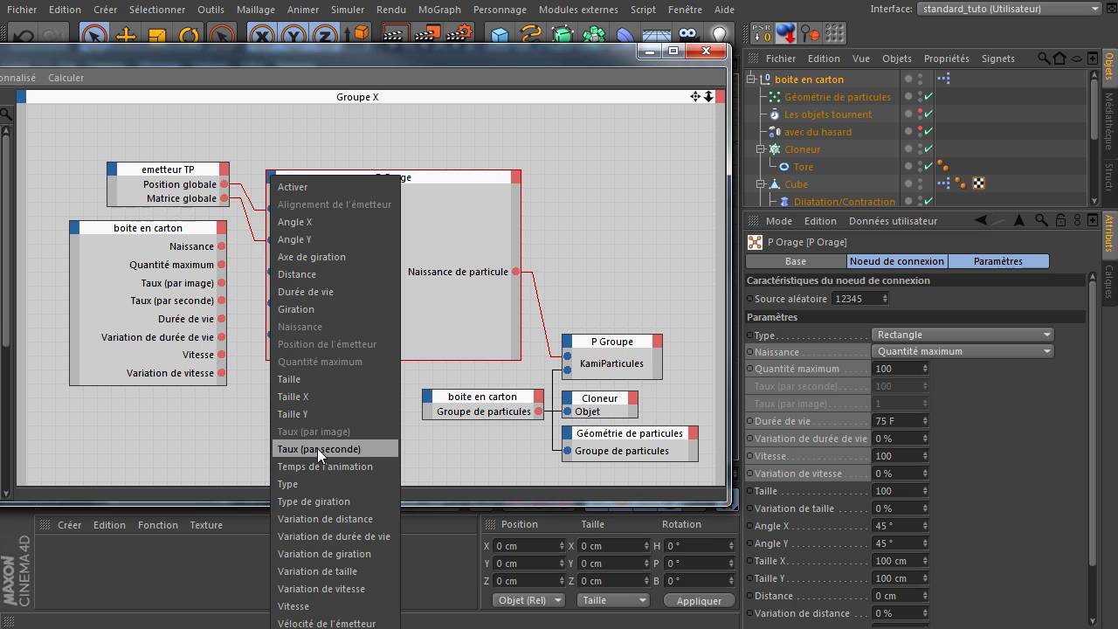
click(318, 448)
click(272, 177)
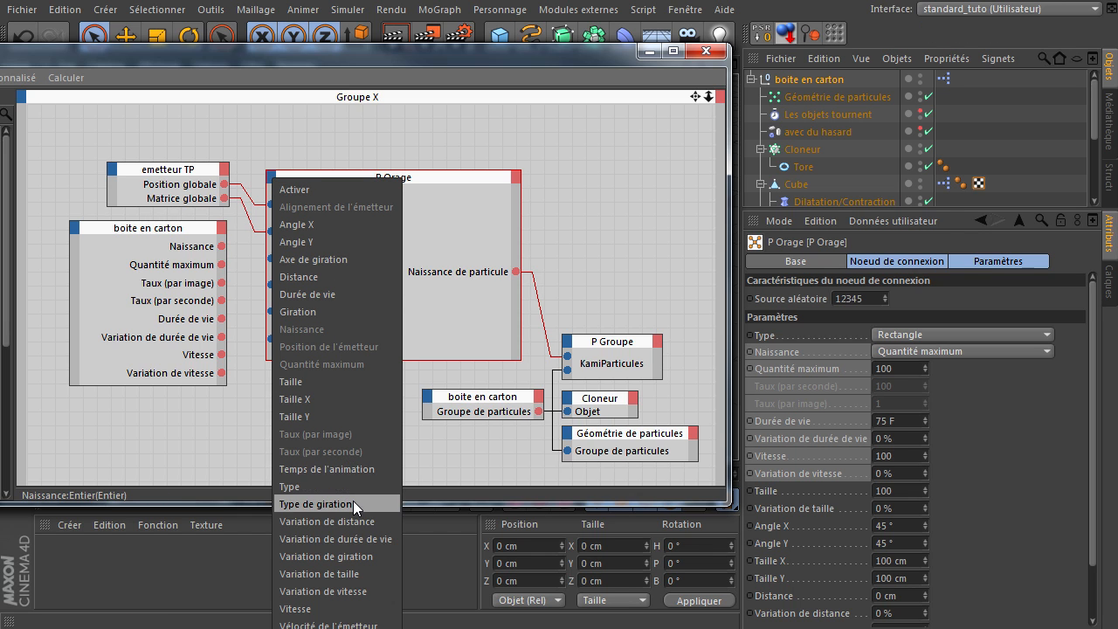
click(336, 294)
click(272, 179)
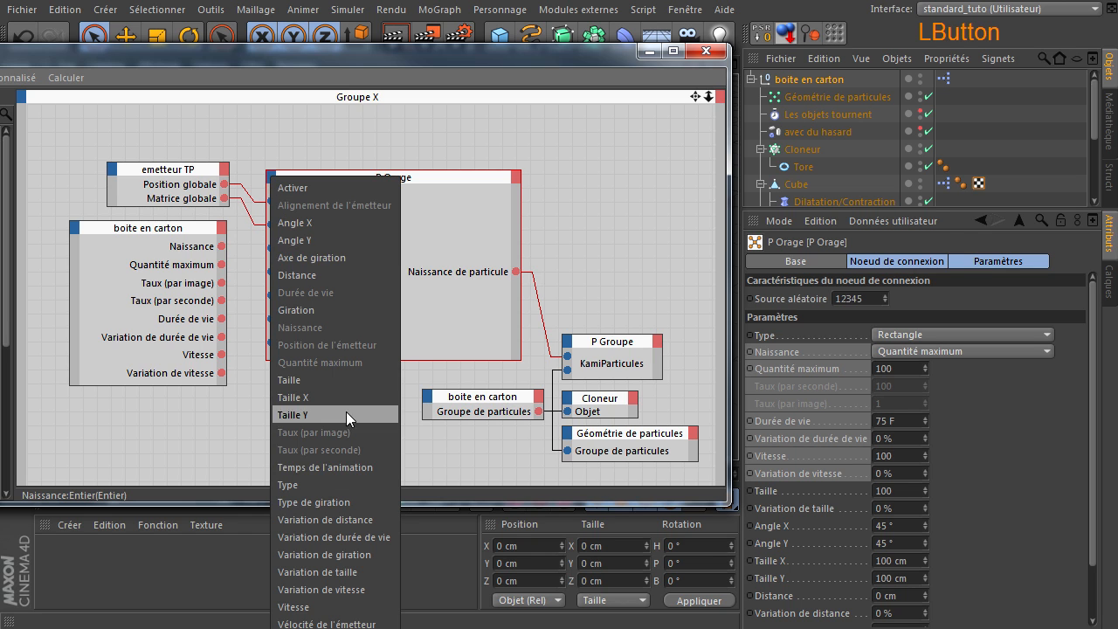
click(365, 536)
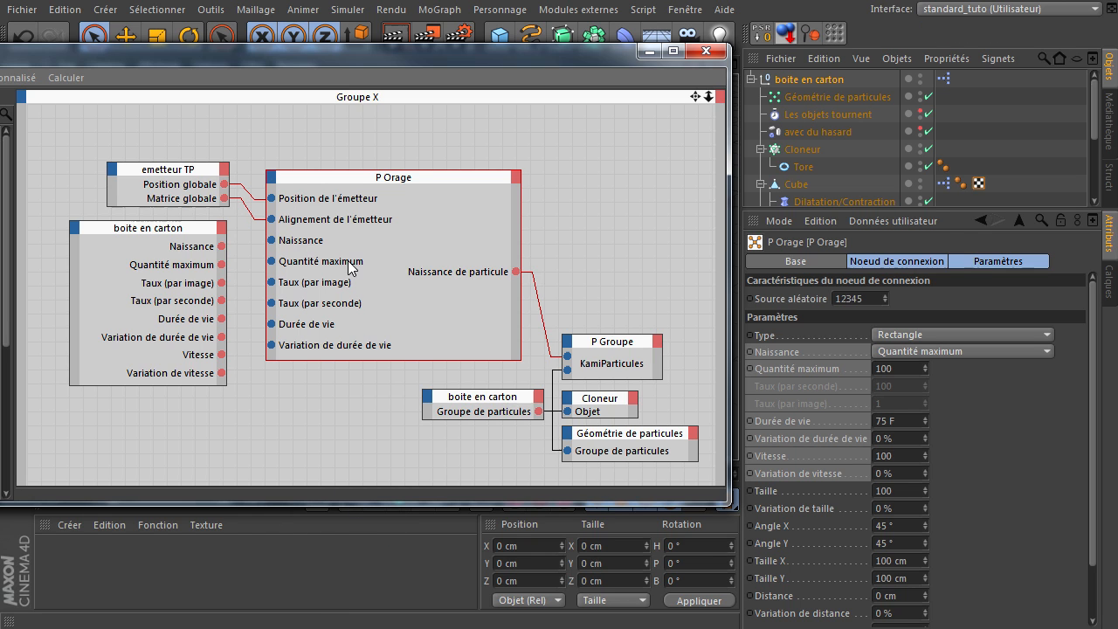
- Add Vitesse and Variation de vitesse input ports to the P Orage node
click(271, 179)
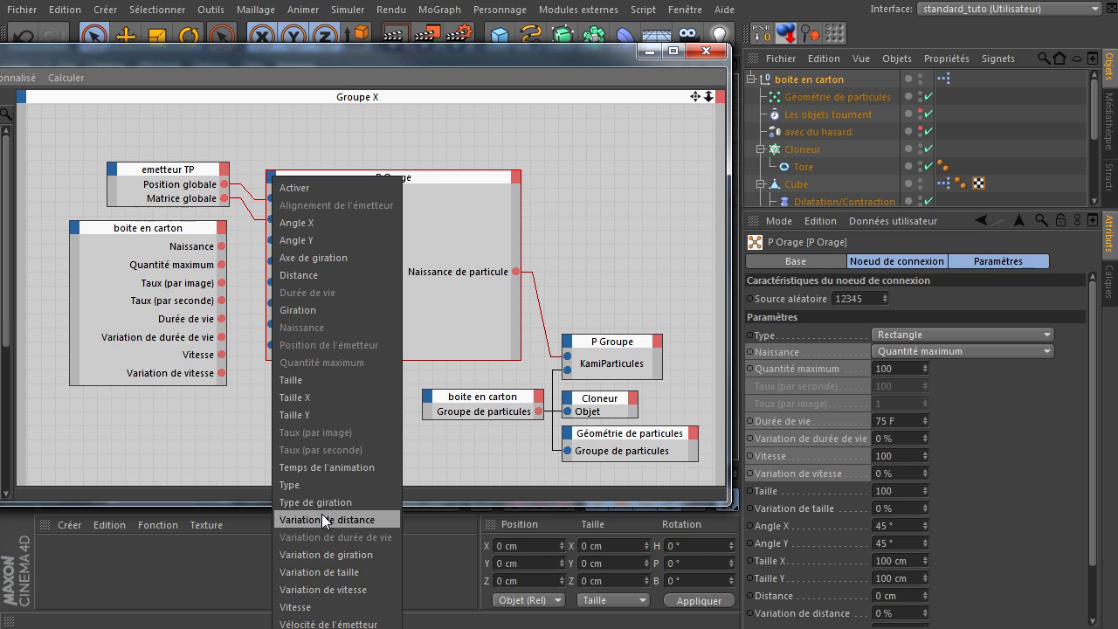
click(313, 612)
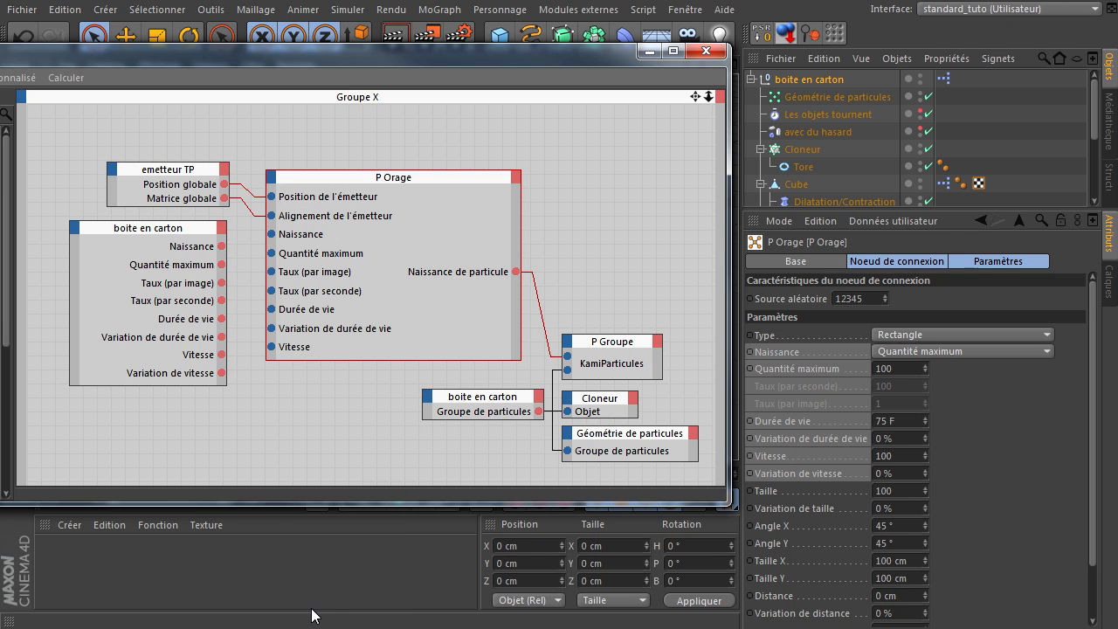
click(272, 179)
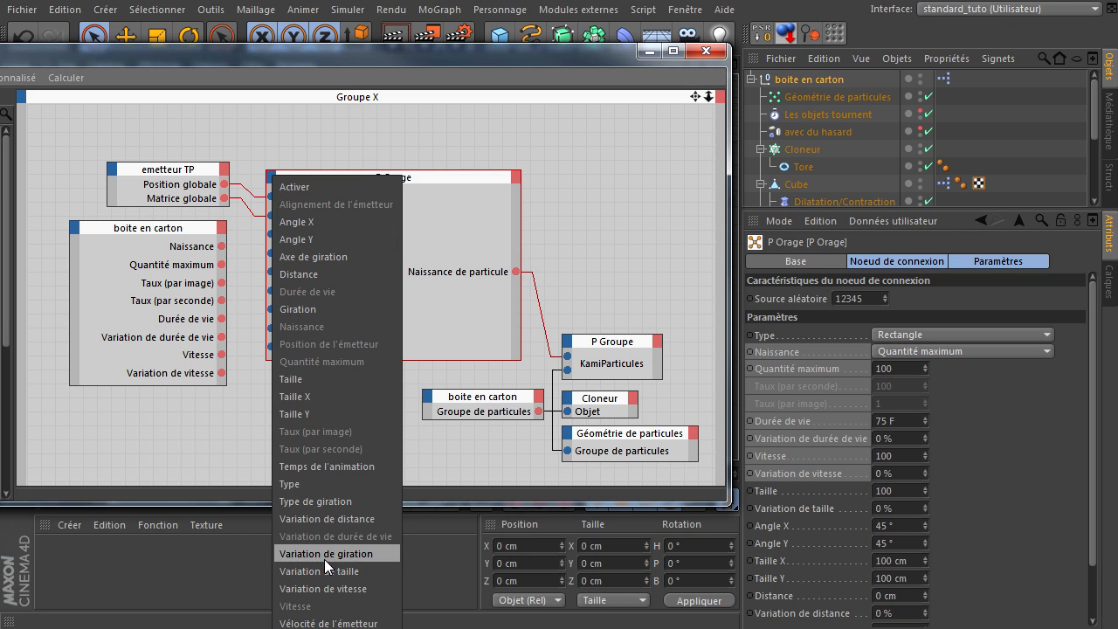
click(325, 589)
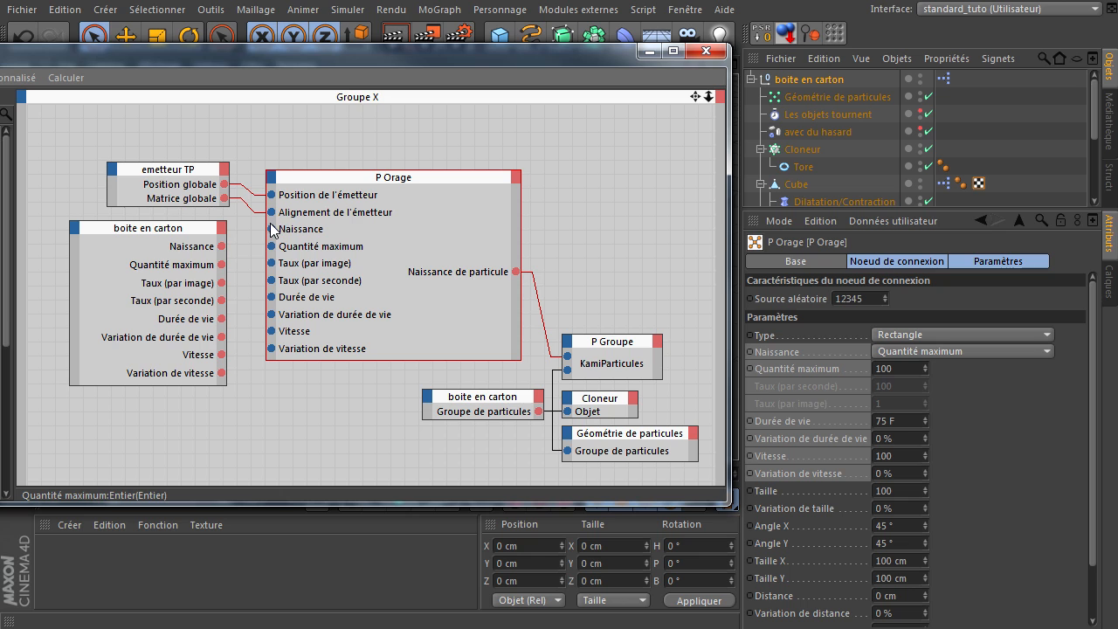
- Connect all eight particle outputs of the boite en carton node, from Naissance to Variation de vitesse, to the matching P Orage inputs
click(228, 260)
drag(222, 246, 273, 350)
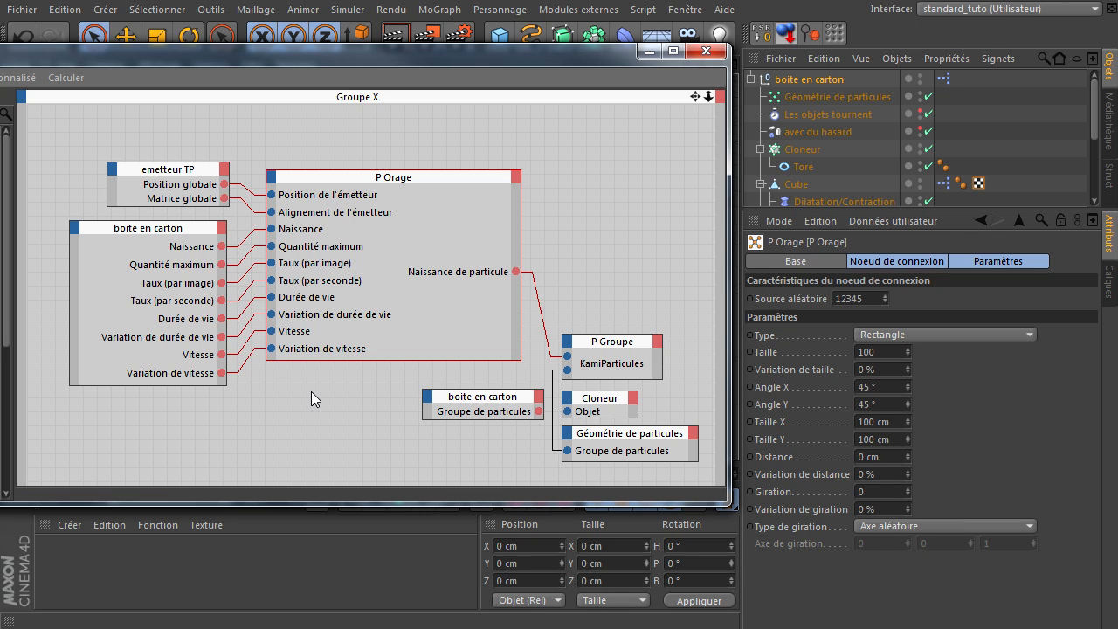
- Shift the P Groupe cluster closer to P Orage, move the whole node network slightly higher, and close the XPresso editor
drag(627, 303, 527, 469)
drag(606, 339, 581, 339)
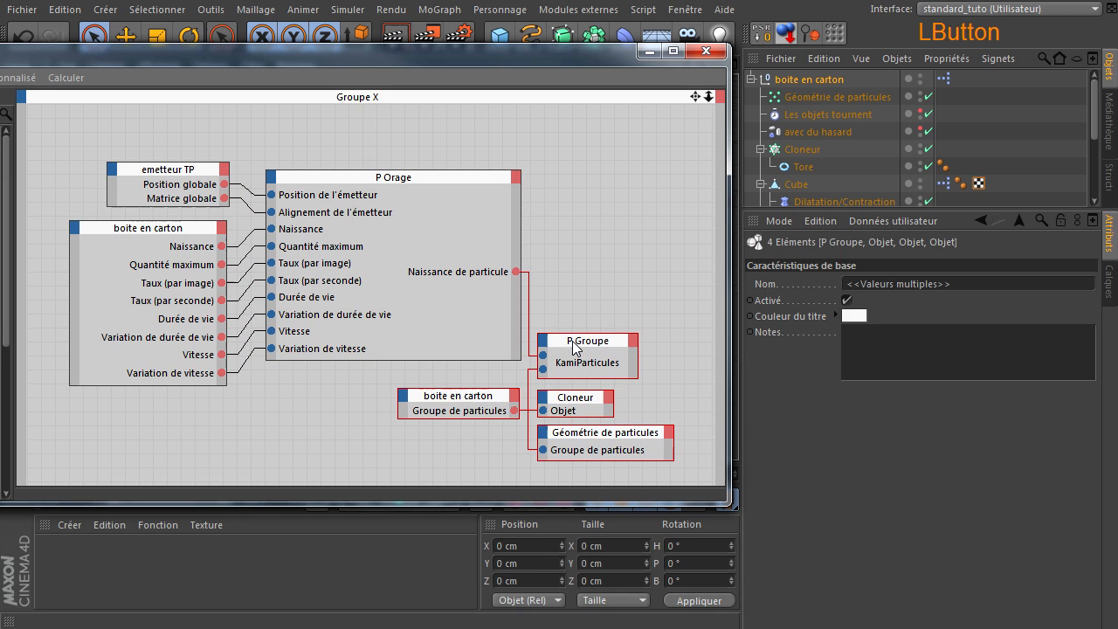
click(609, 297)
drag(111, 143, 699, 481)
drag(397, 183, 401, 159)
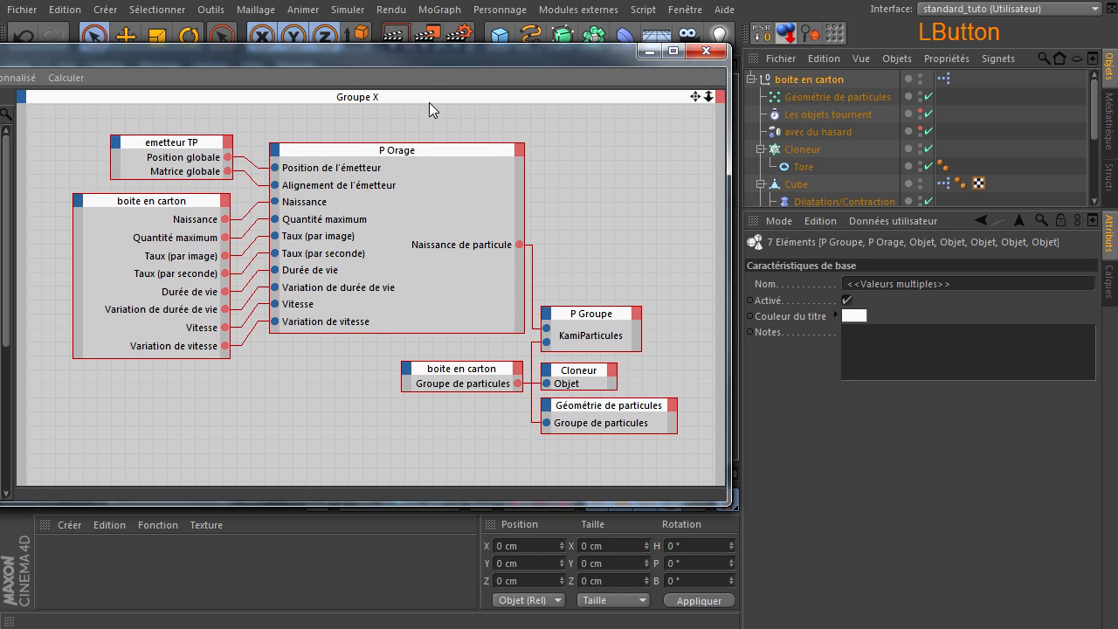
drag(429, 54, 765, 95)
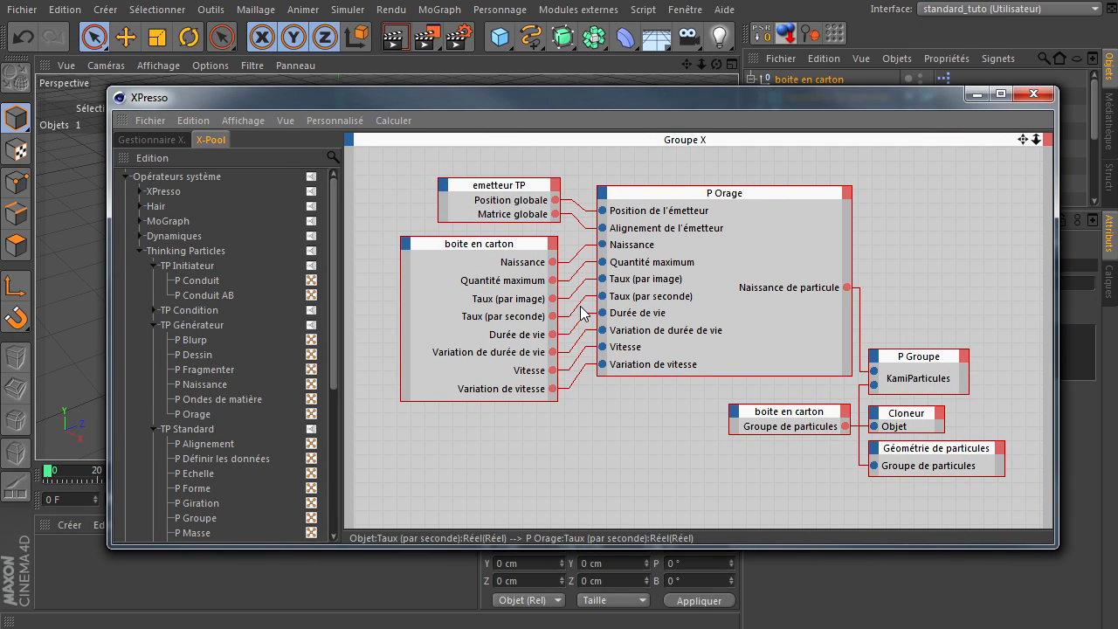
click(1034, 94)
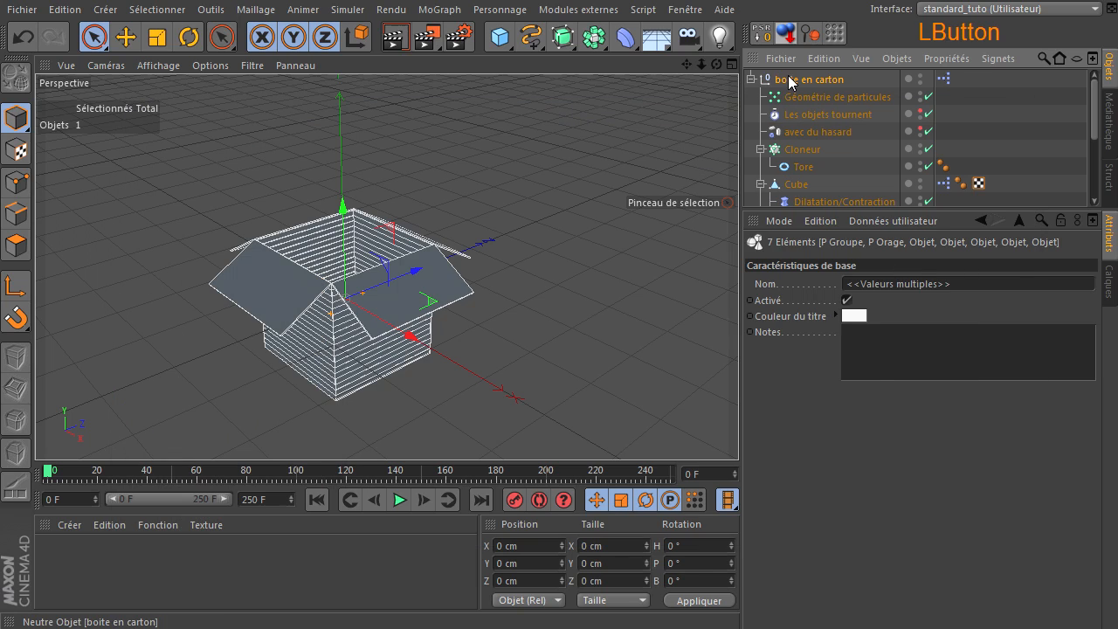
- Set Quantité maximum to 200 in the boite en carton object's particle user data
click(790, 84)
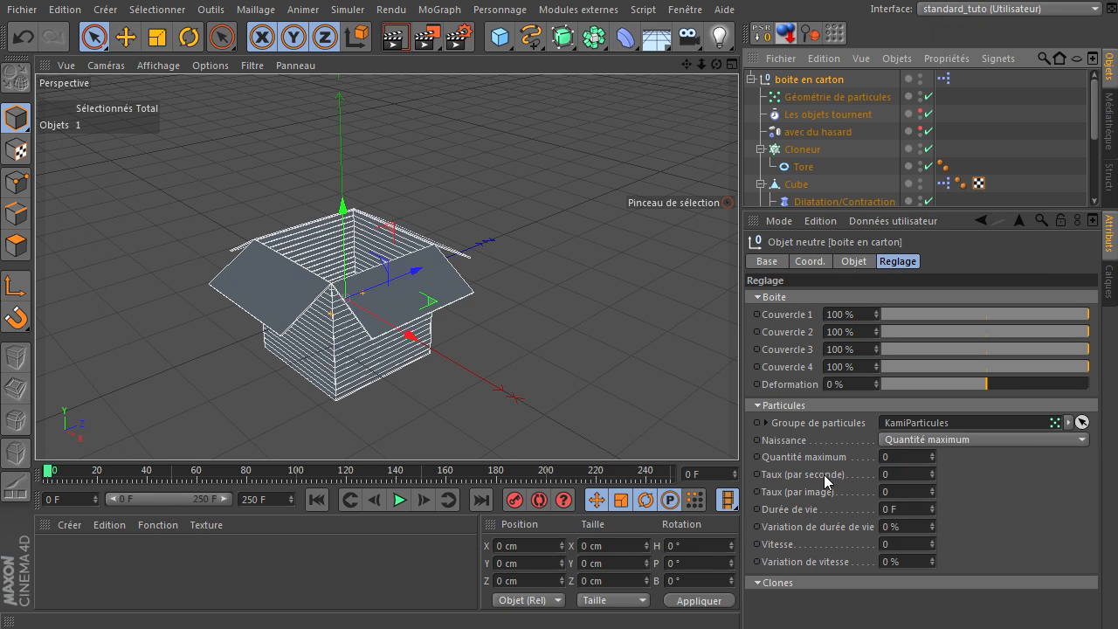
click(899, 458)
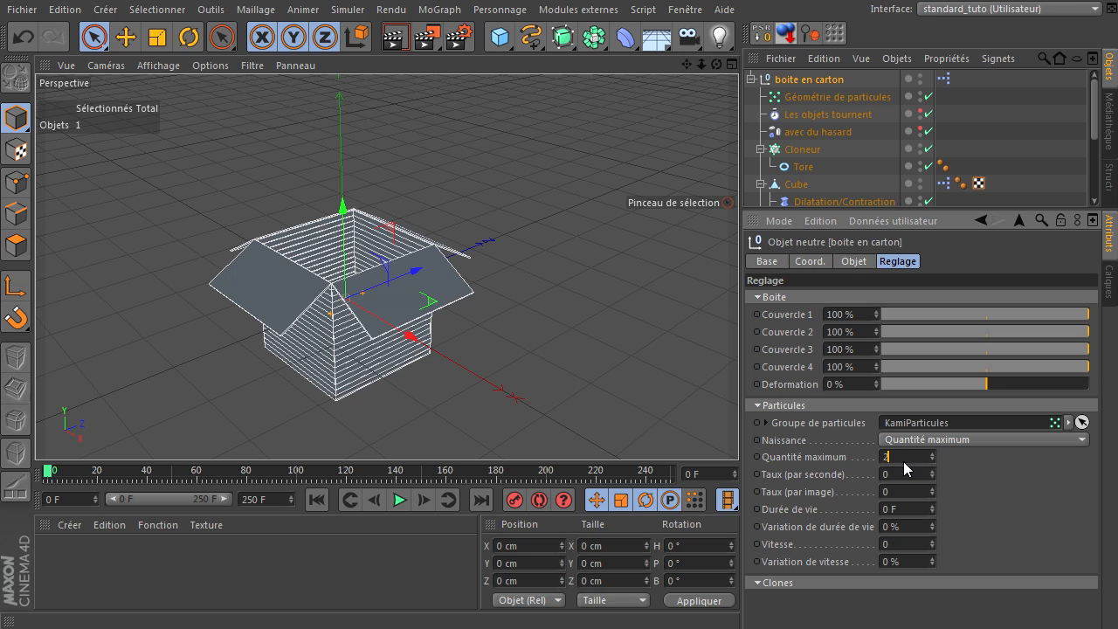
text(200)
click(981, 467)
- Set the box's Durée de vie to 125 F and its Vitesse to 200
double_click(911, 508)
double_click(910, 507)
text(125)
click(941, 519)
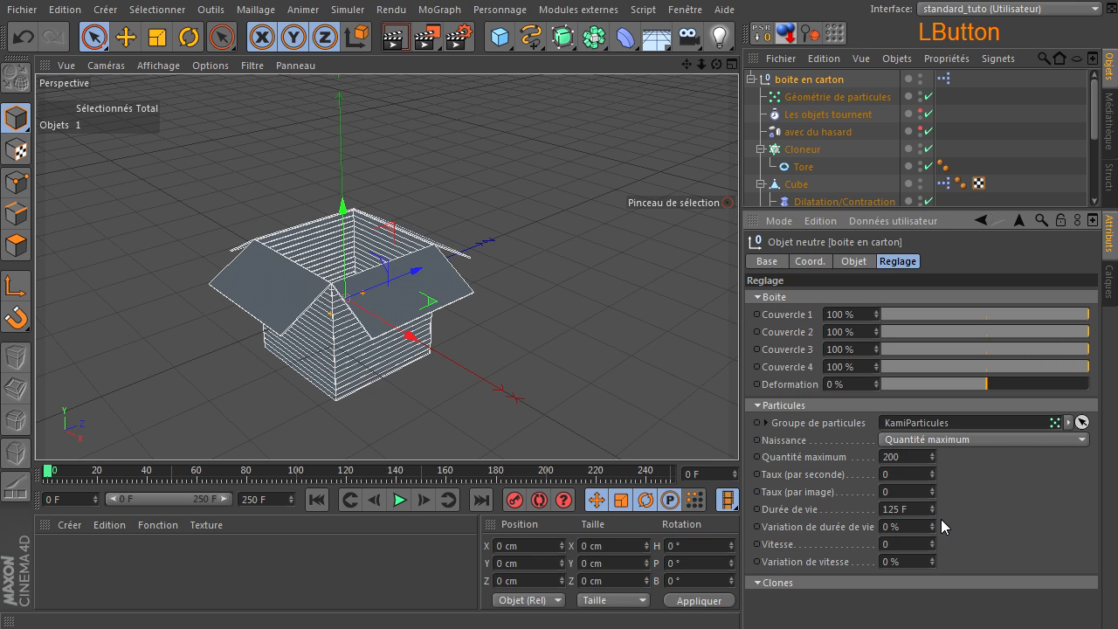
double_click(921, 543)
text(200)
click(997, 519)
- Play the animation and examine the whole particle stream coming out of the box
click(399, 500)
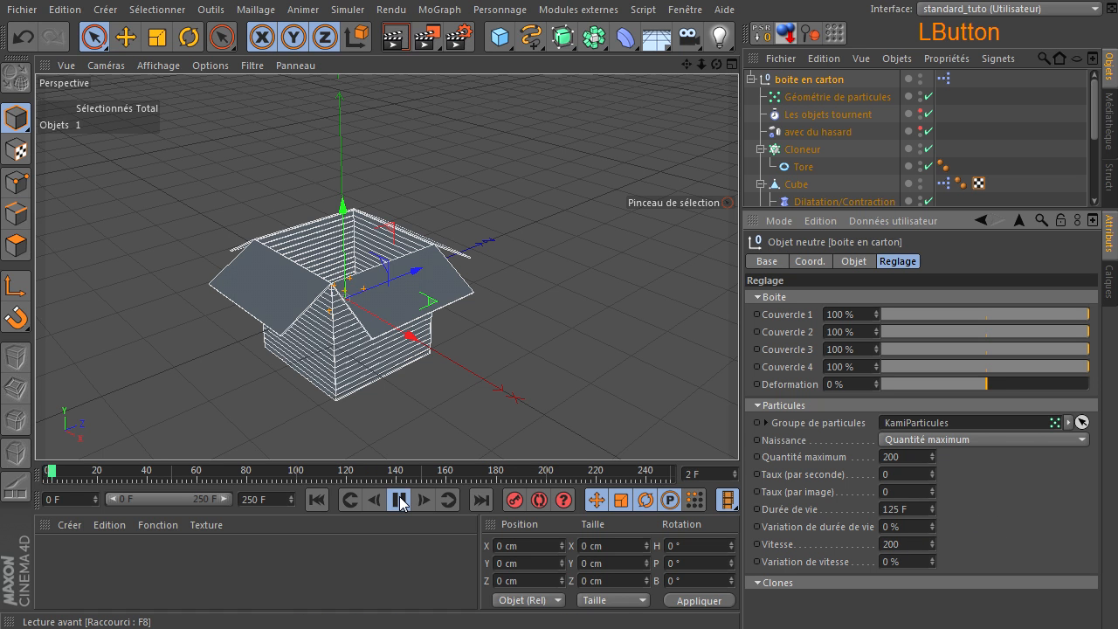
scroll(419, 253, down, 4)
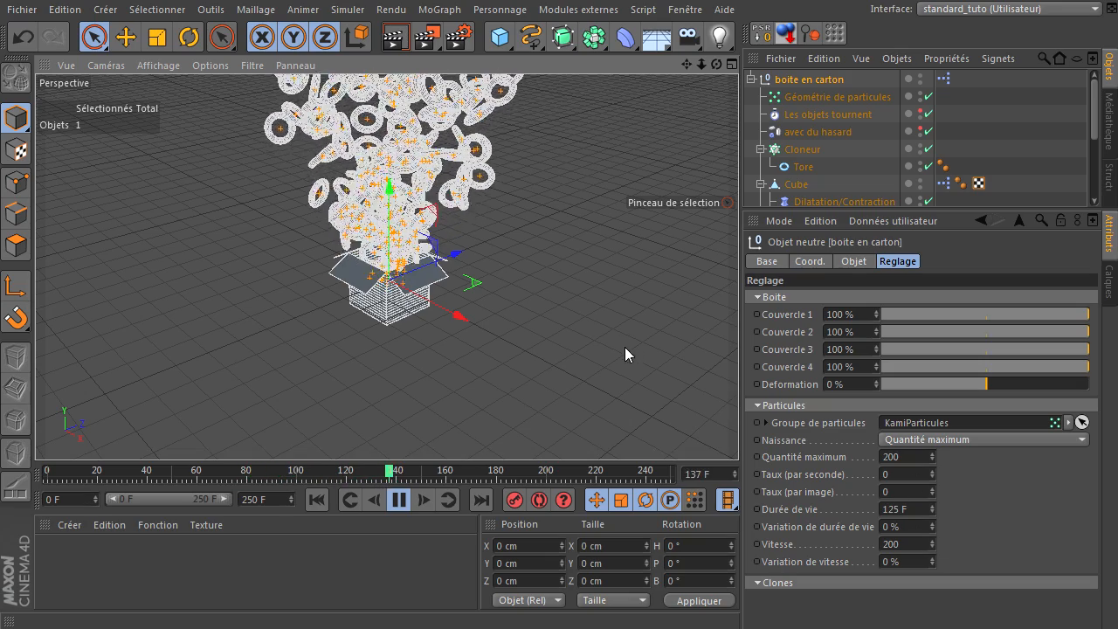
scroll(629, 354, down, 3)
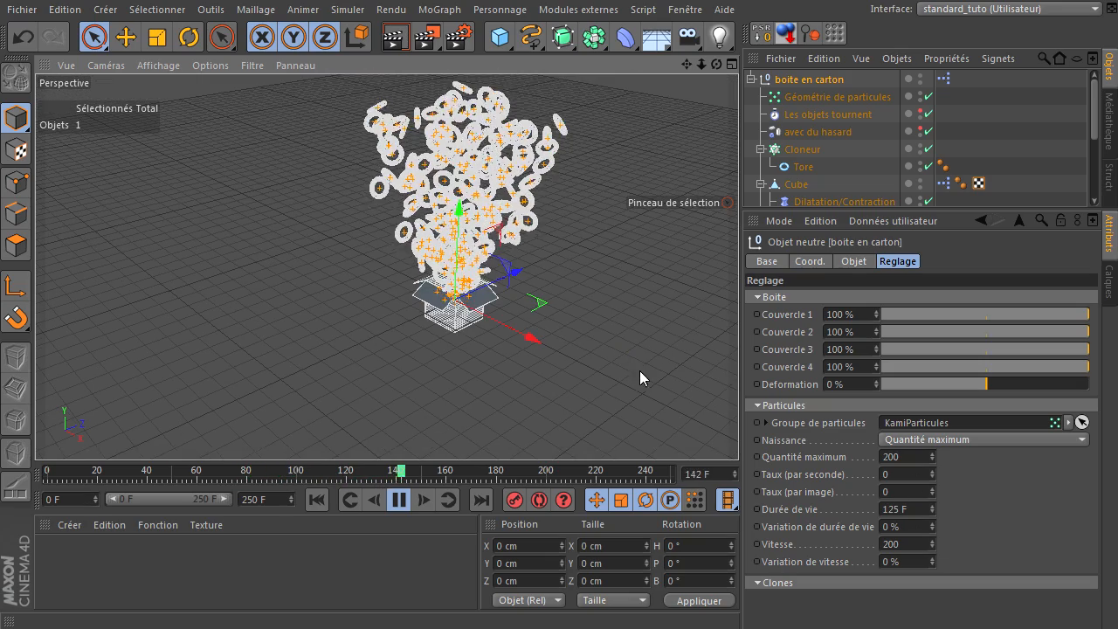
- Test the particle stream during playback with the box's Vitesse at 2000 and at 50
click(912, 544)
text(0)
key(Return)
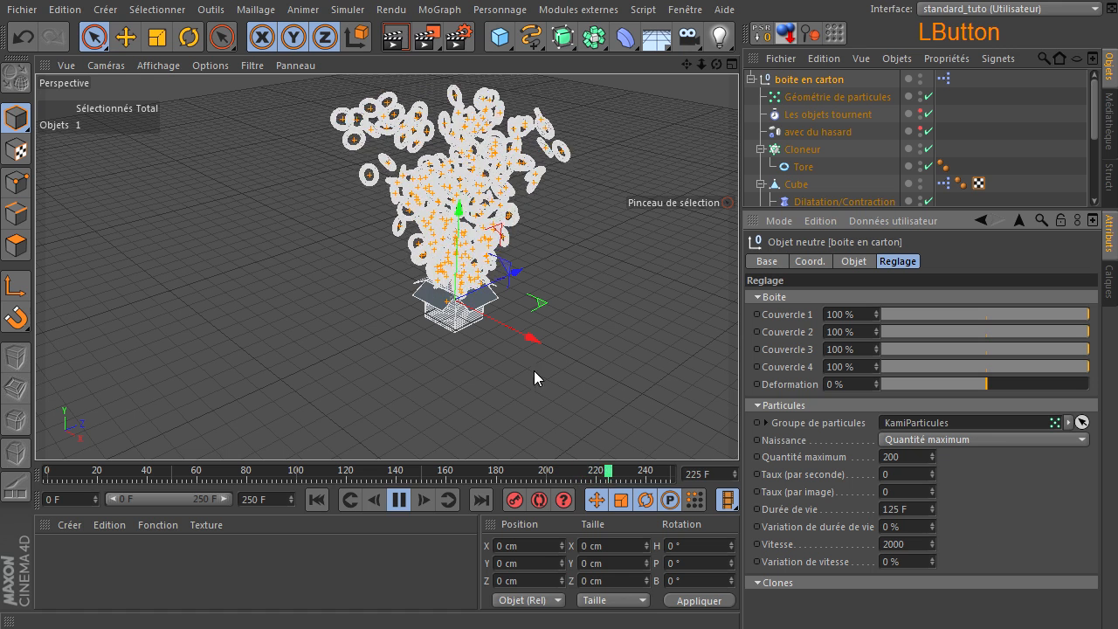
drag(908, 542, 821, 531)
text(50)
key(Return)
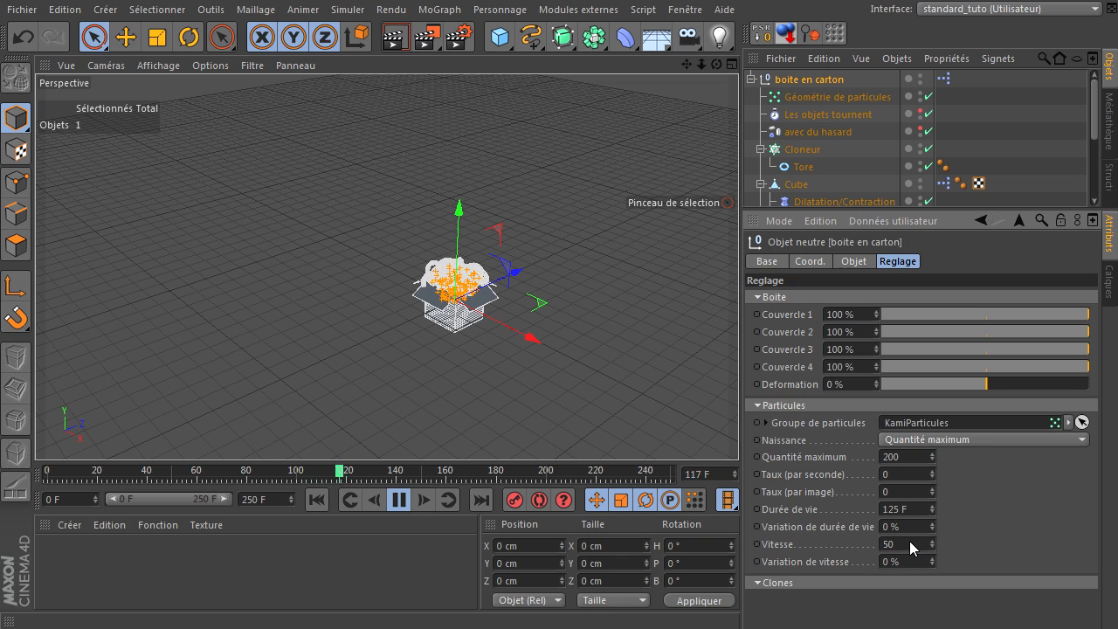
- Set the box's Vitesse to 200, stop the playback and return to frame 0
drag(909, 541, 821, 533)
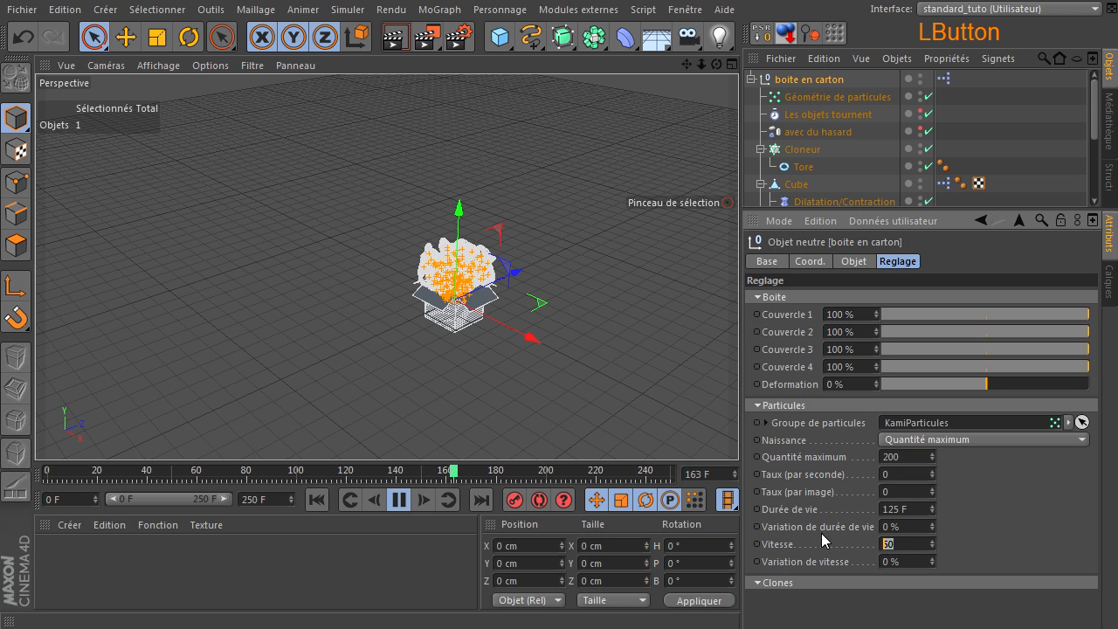
text(200)
click(969, 522)
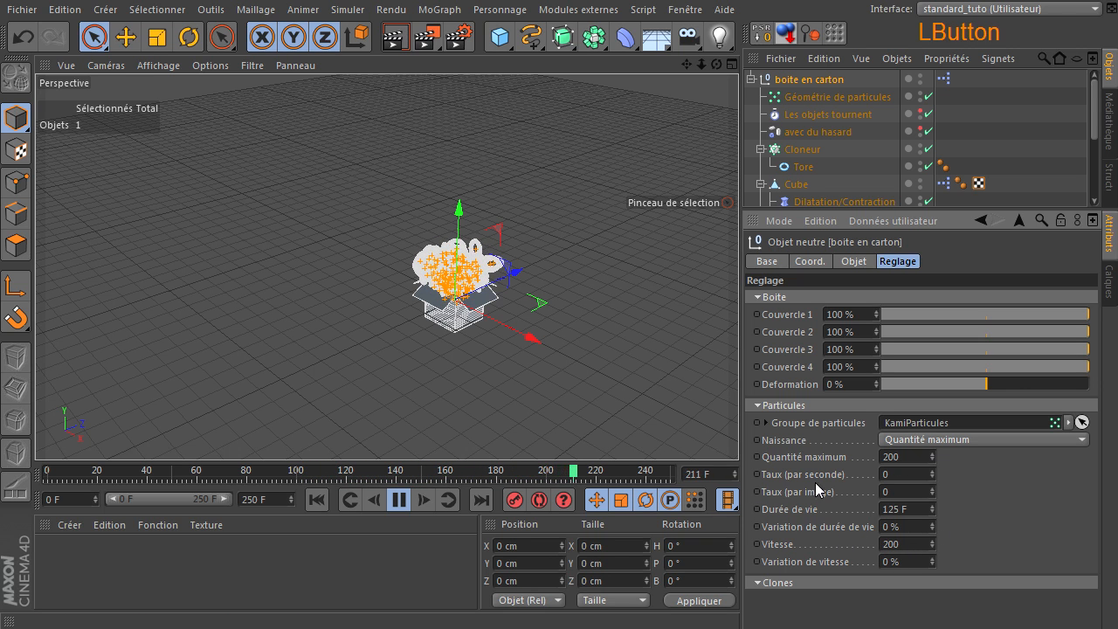
click(399, 498)
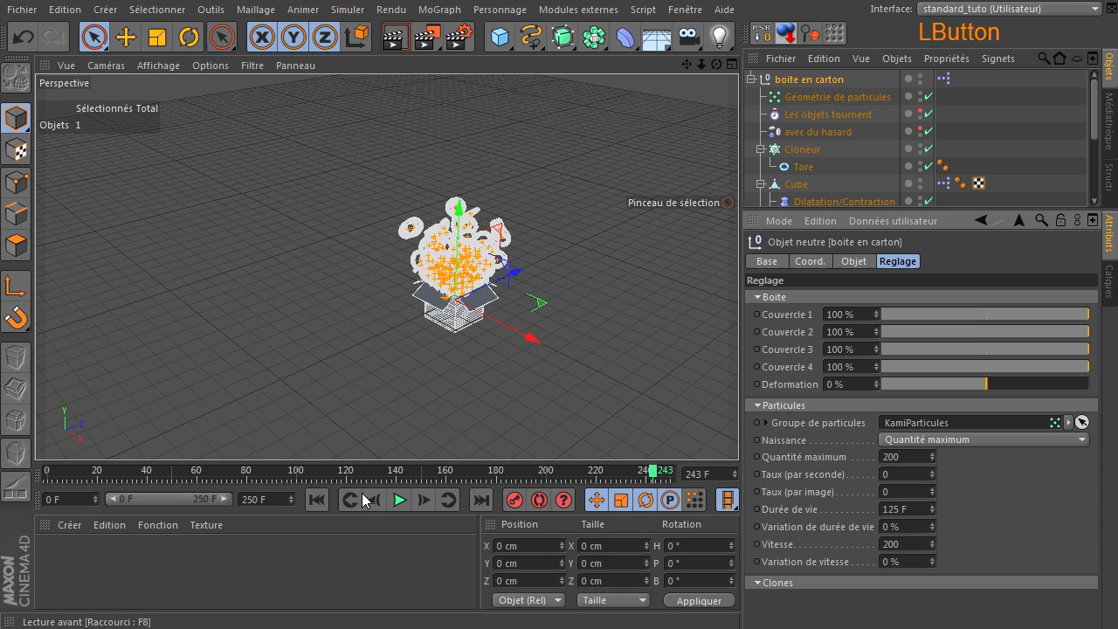
click(317, 498)
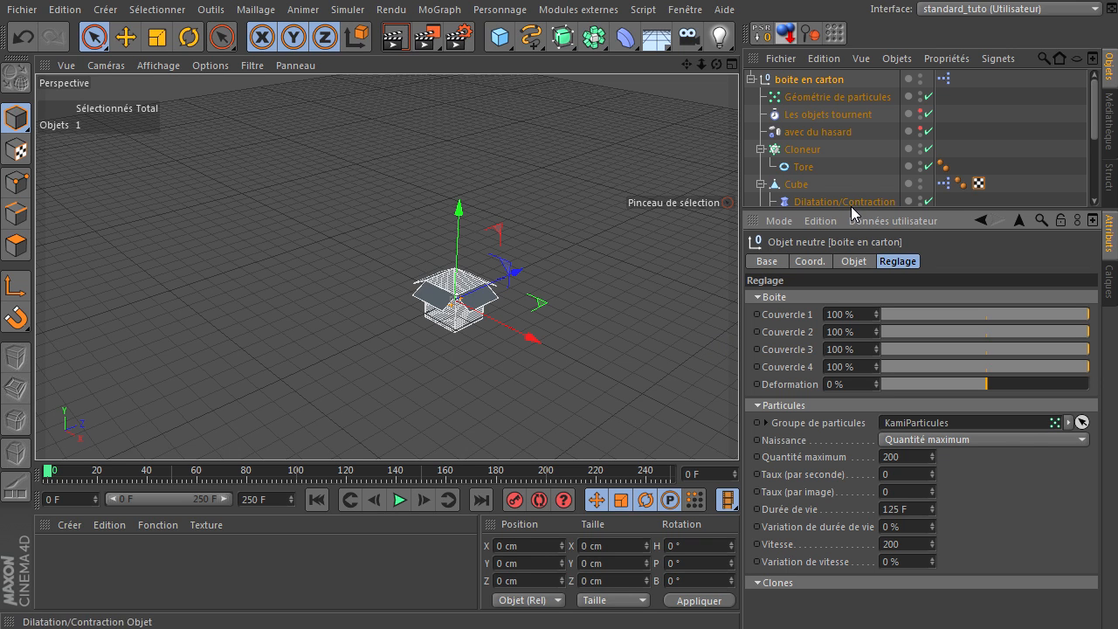
- Add a Corps rigide simulation tag to the Cloneur
drag(850, 210, 864, 165)
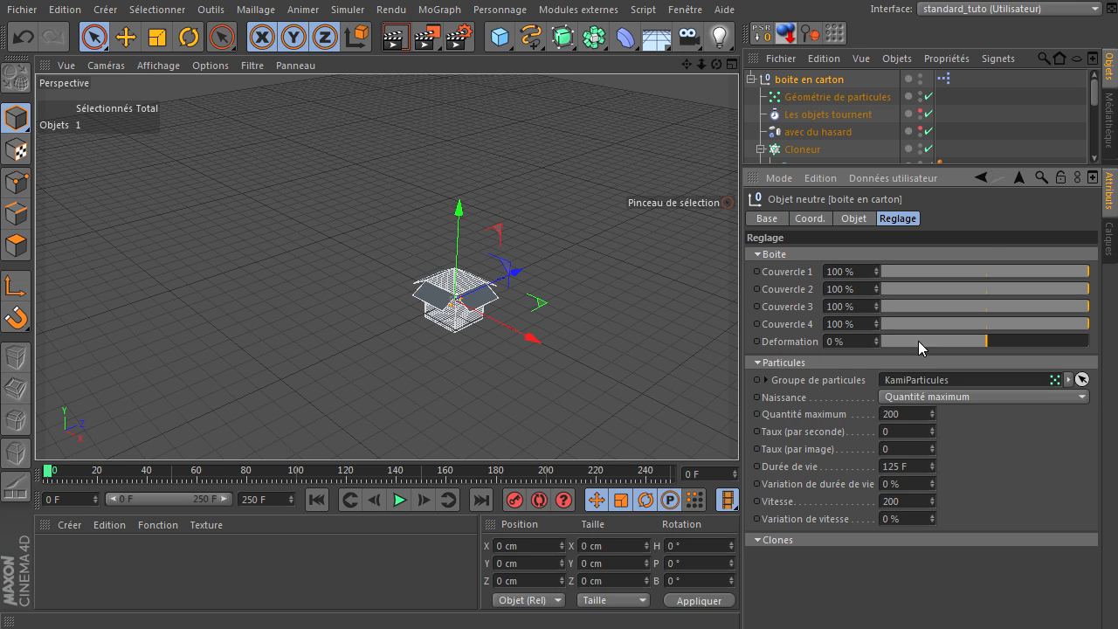
drag(987, 173, 1003, 356)
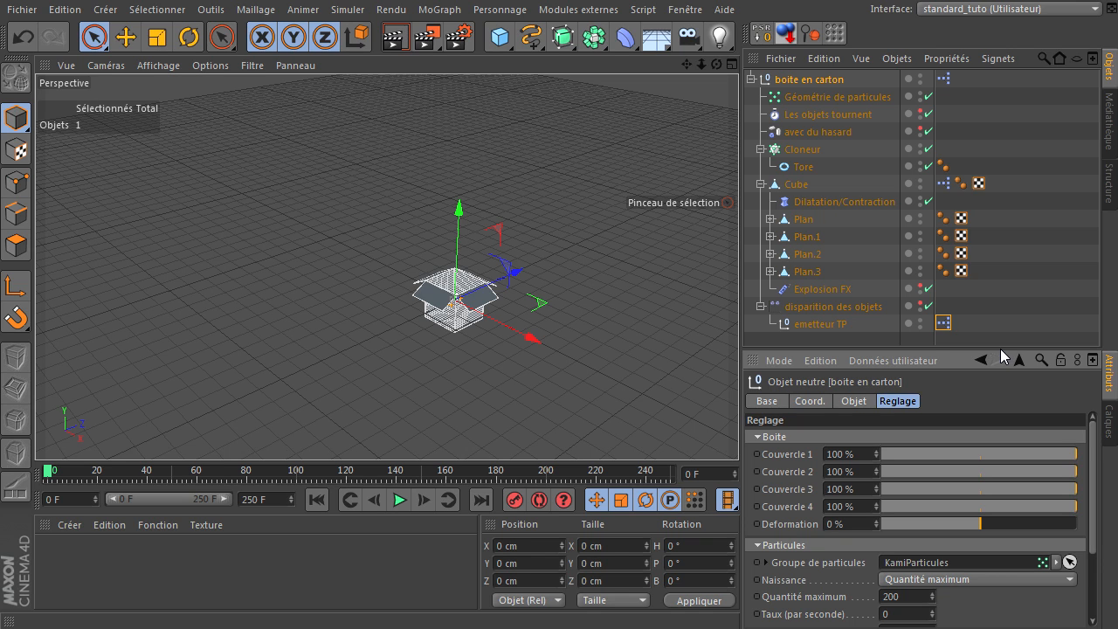
click(810, 147)
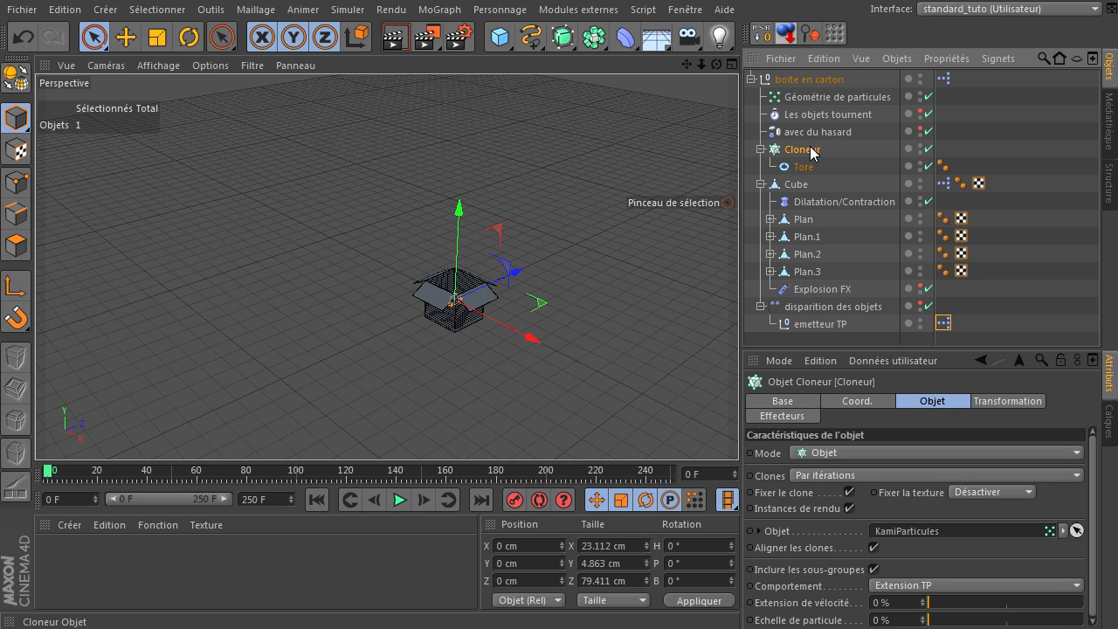
right_click(811, 148)
mouse_move(893, 229)
mouse_move(889, 264)
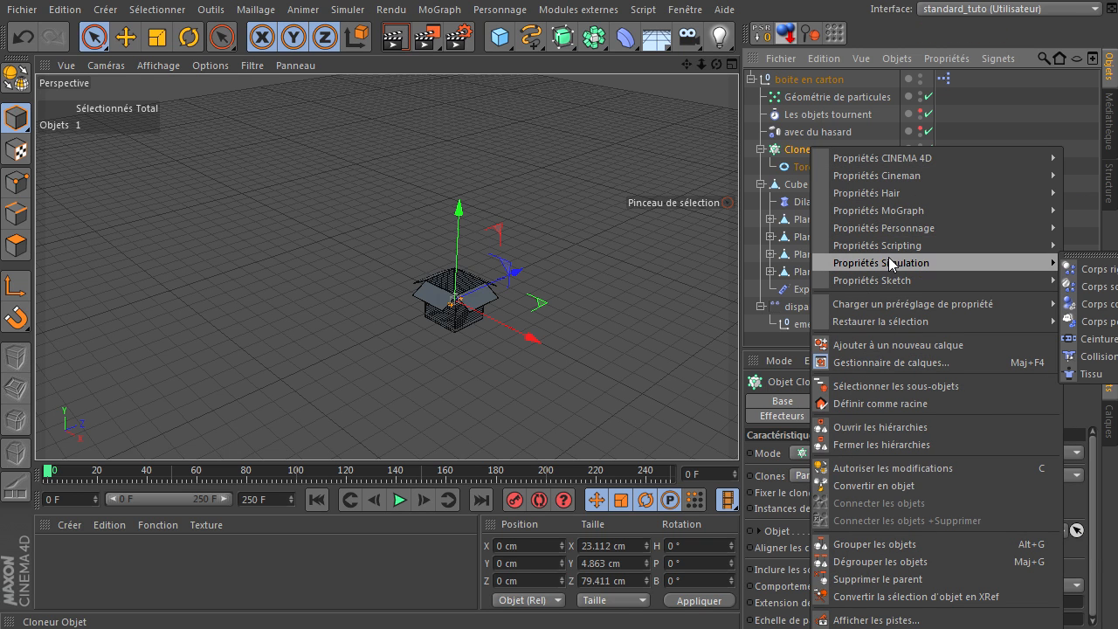
click(1097, 271)
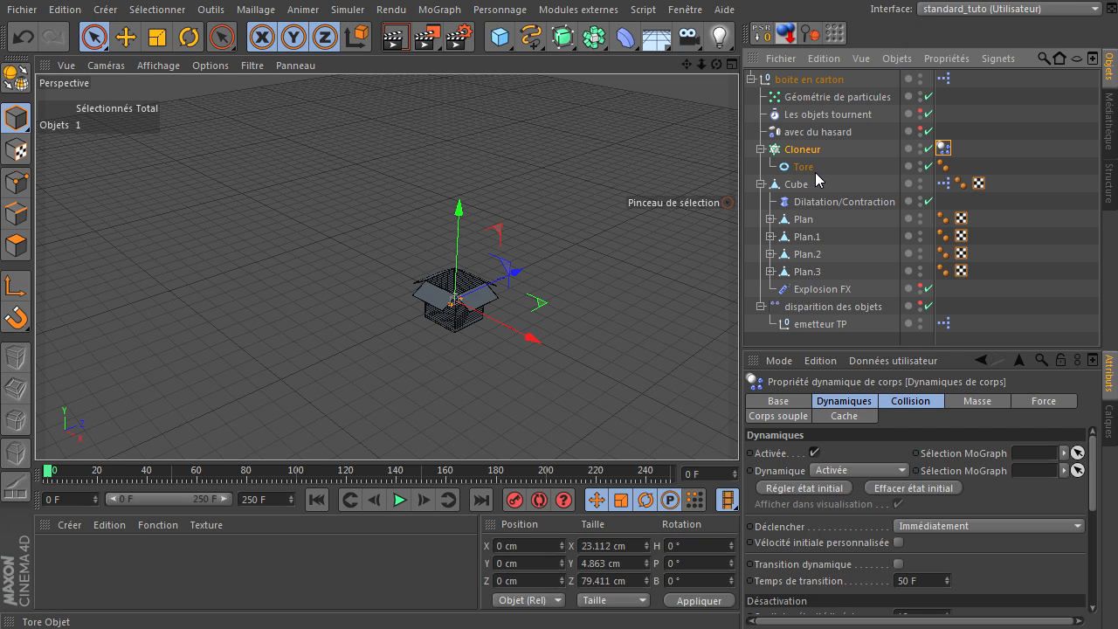
- Set Eléments individuels to Tout in the collision settings of the Cloneur's rigid body tag
drag(856, 348, 868, 290)
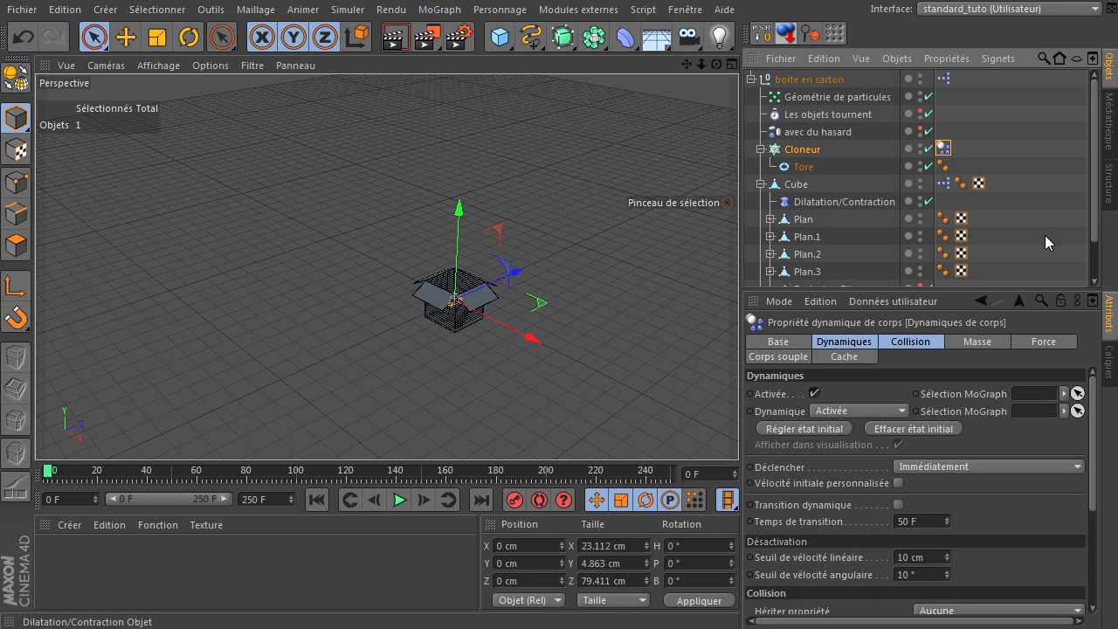
drag(961, 289, 964, 162)
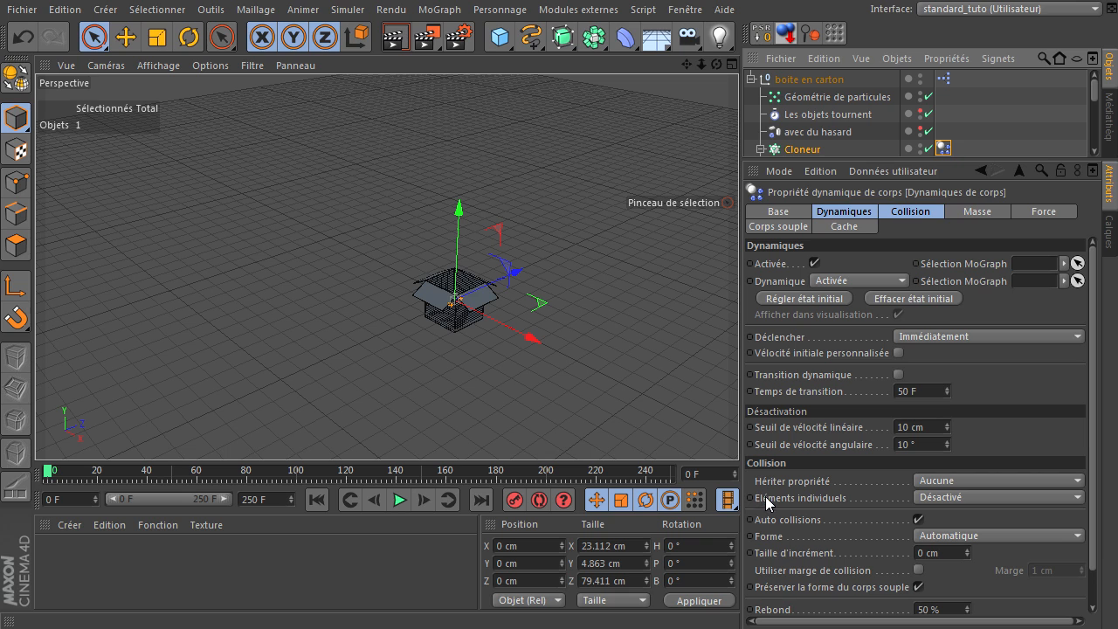
click(984, 498)
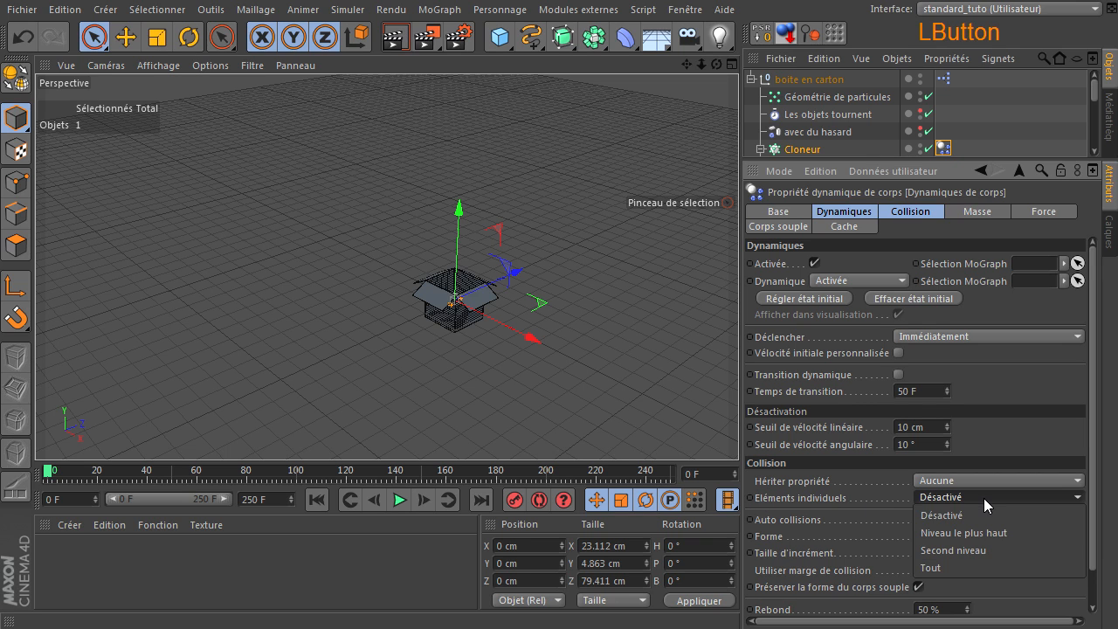
click(969, 566)
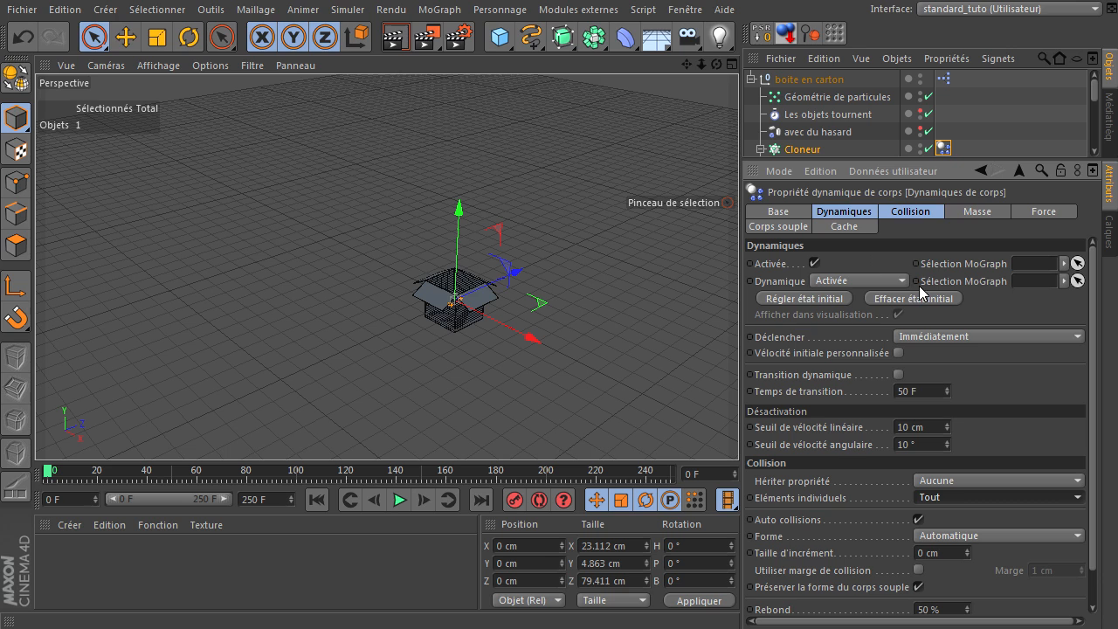
click(844, 281)
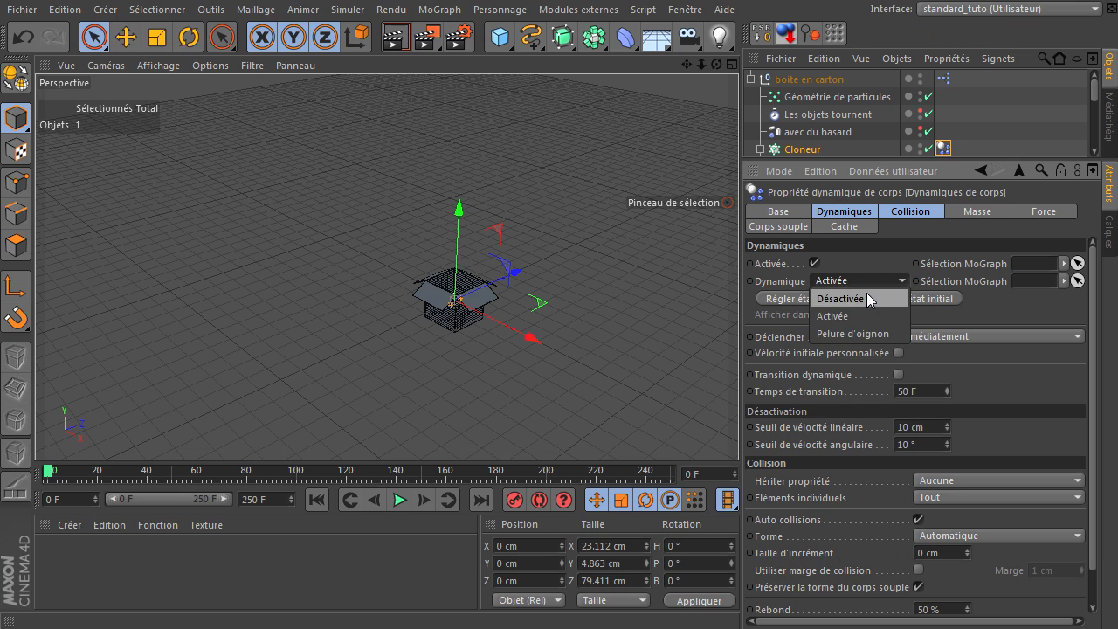
click(875, 269)
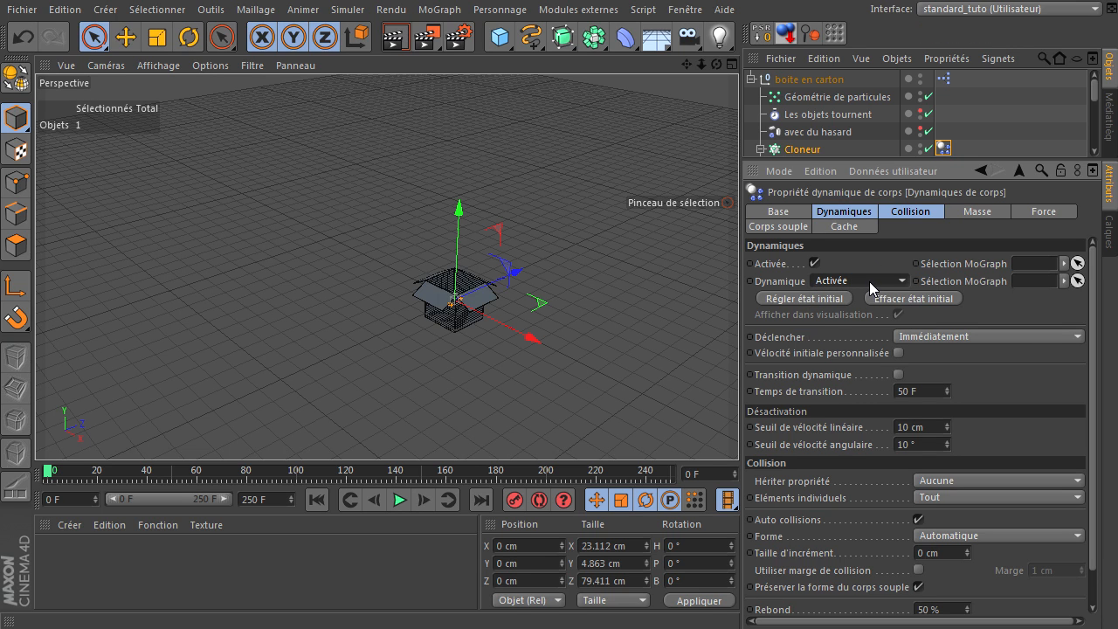
- Add a Corps collision simulation tag to the Cube and its four flaps, Plan, Plan.1, Plan.2 and Plan.3
drag(888, 161, 893, 257)
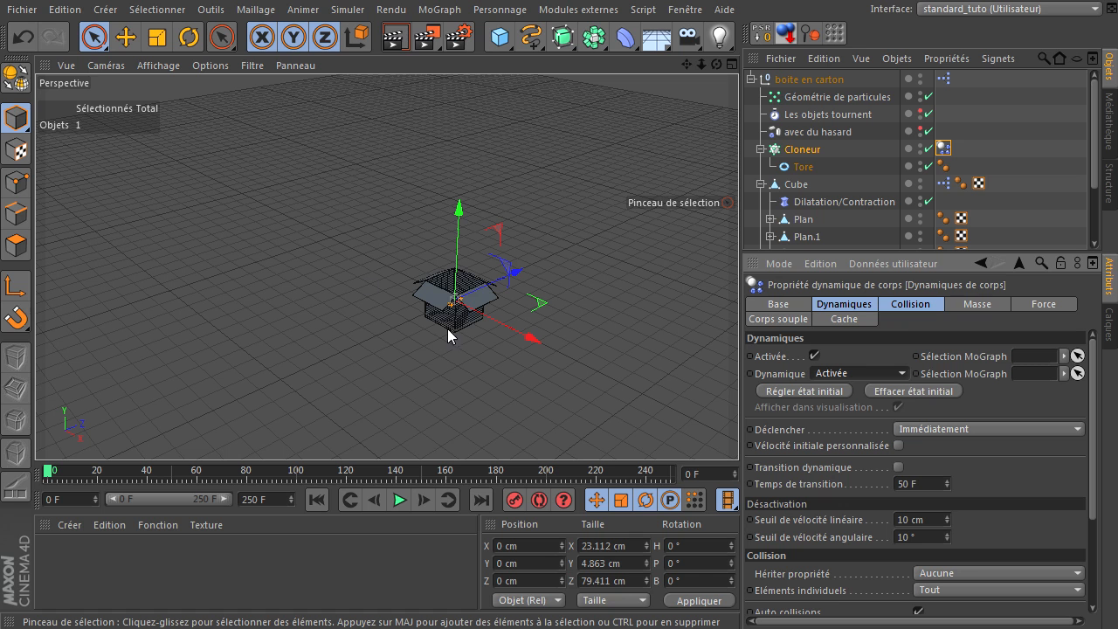
scroll(431, 320, up, 6)
drag(688, 65, 739, 429)
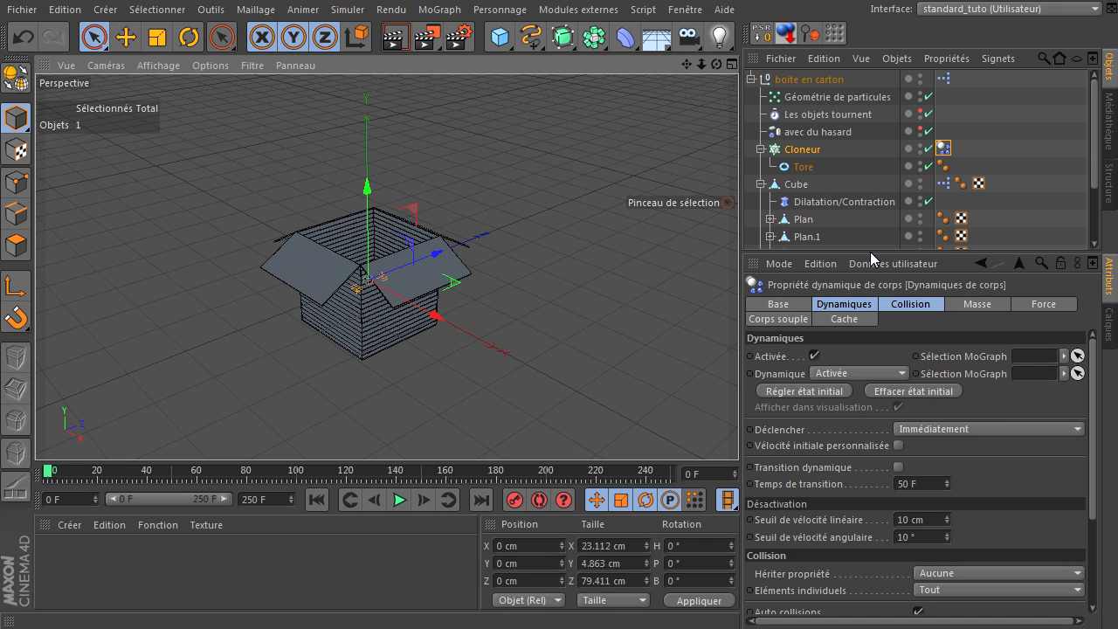
drag(874, 252, 868, 351)
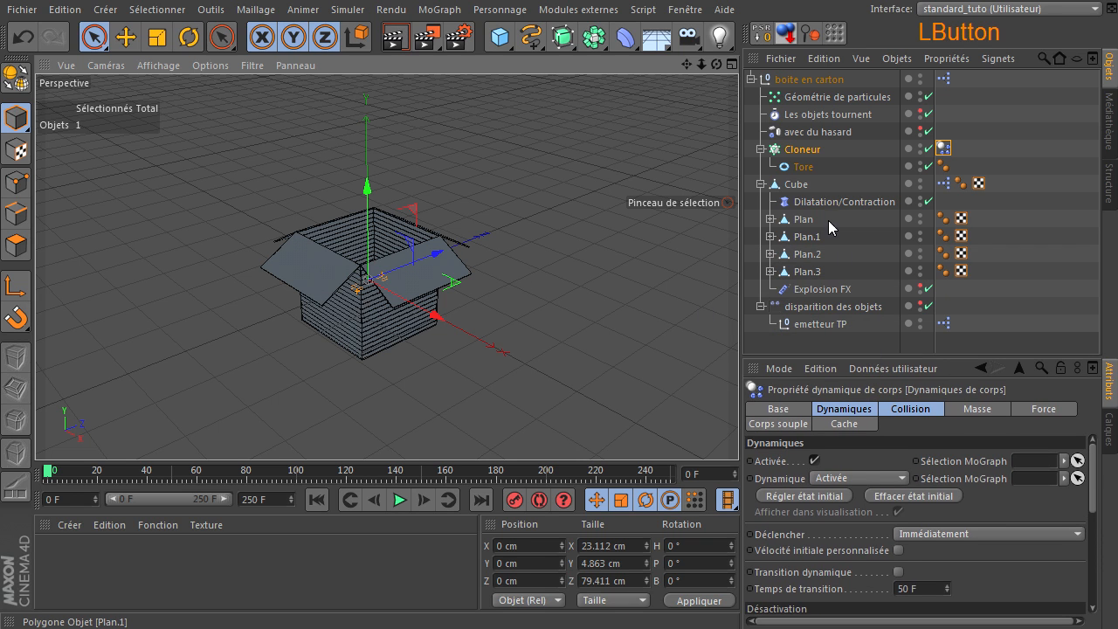
click(795, 184)
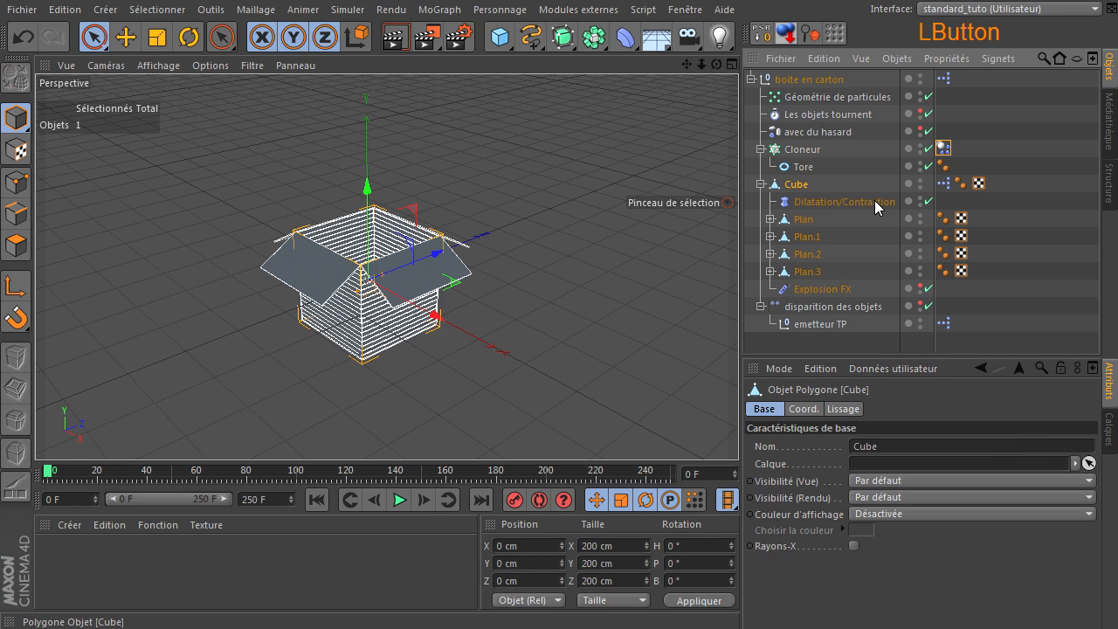
ctrl+click(804, 220)
ctrl+click(809, 236)
ctrl+click(807, 254)
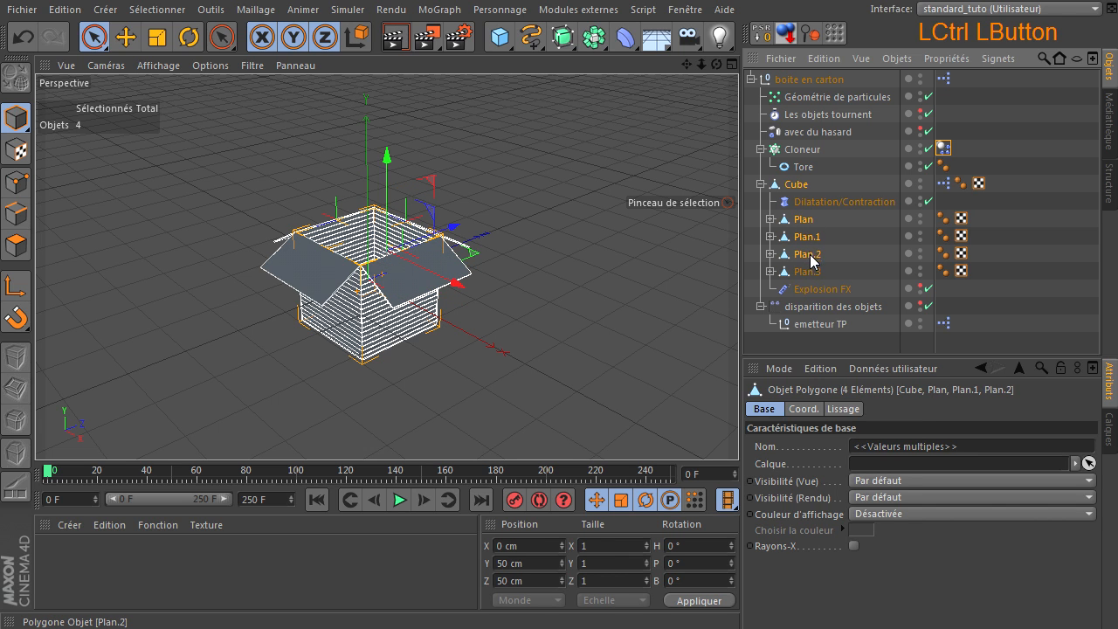
ctrl+click(811, 273)
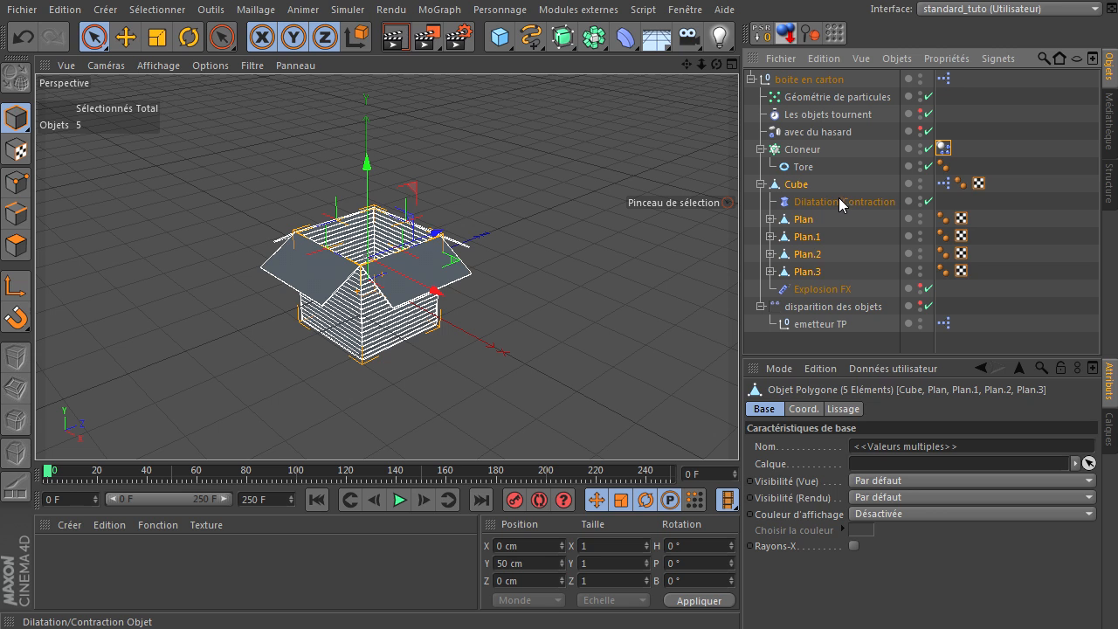
right_click(792, 191)
mouse_move(880, 308)
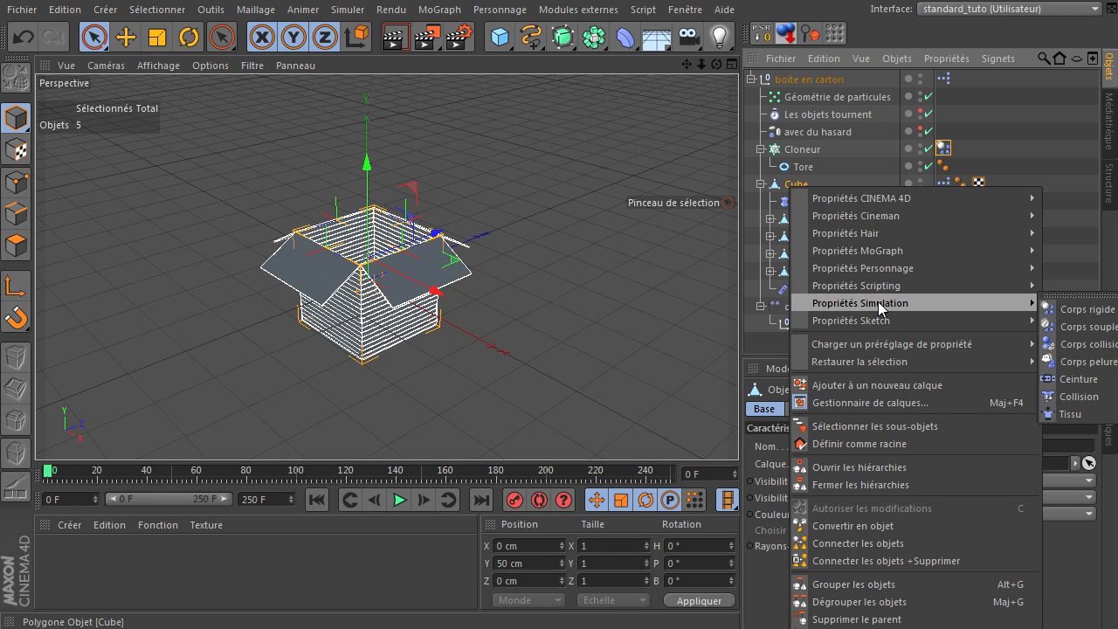
click(1103, 344)
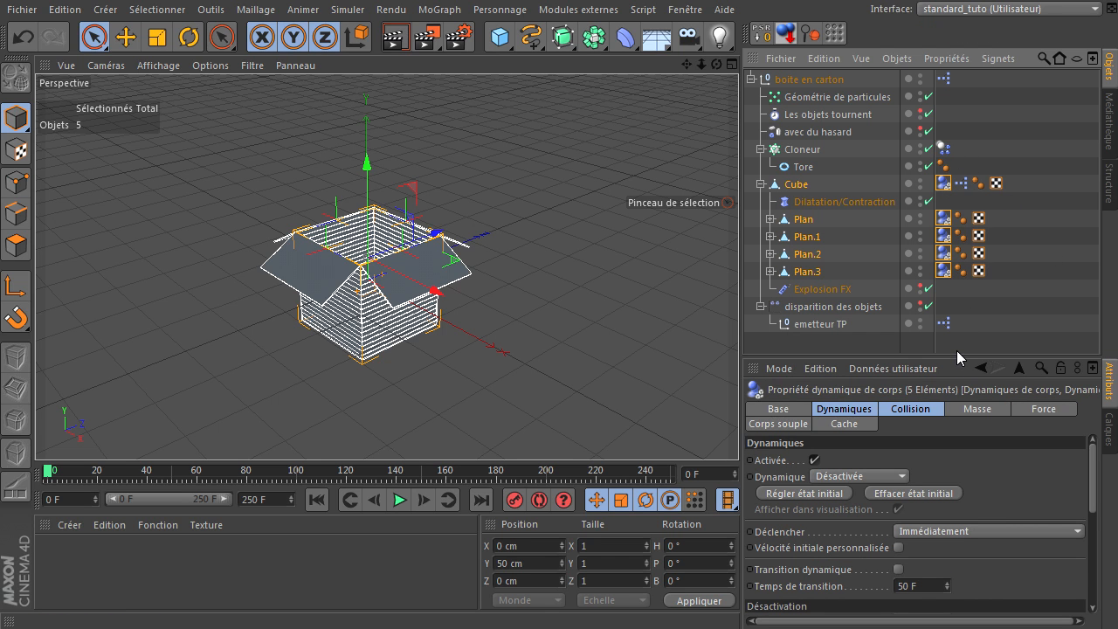
- Set the collision Forme of the five collider tags on the box and flaps to Maillage statique
drag(949, 357, 954, 203)
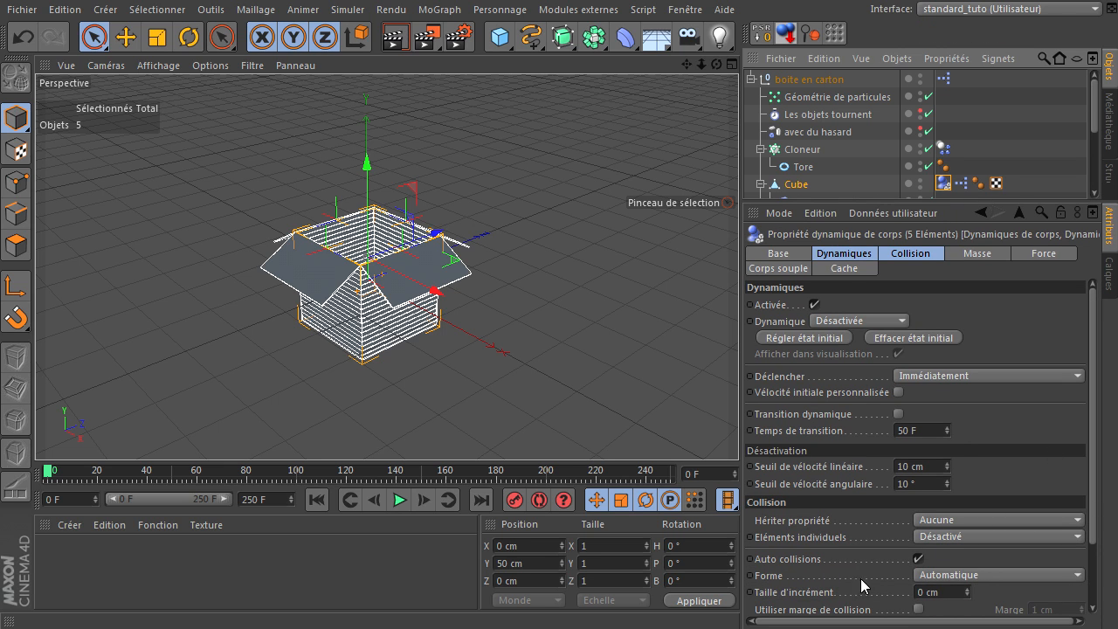
click(910, 253)
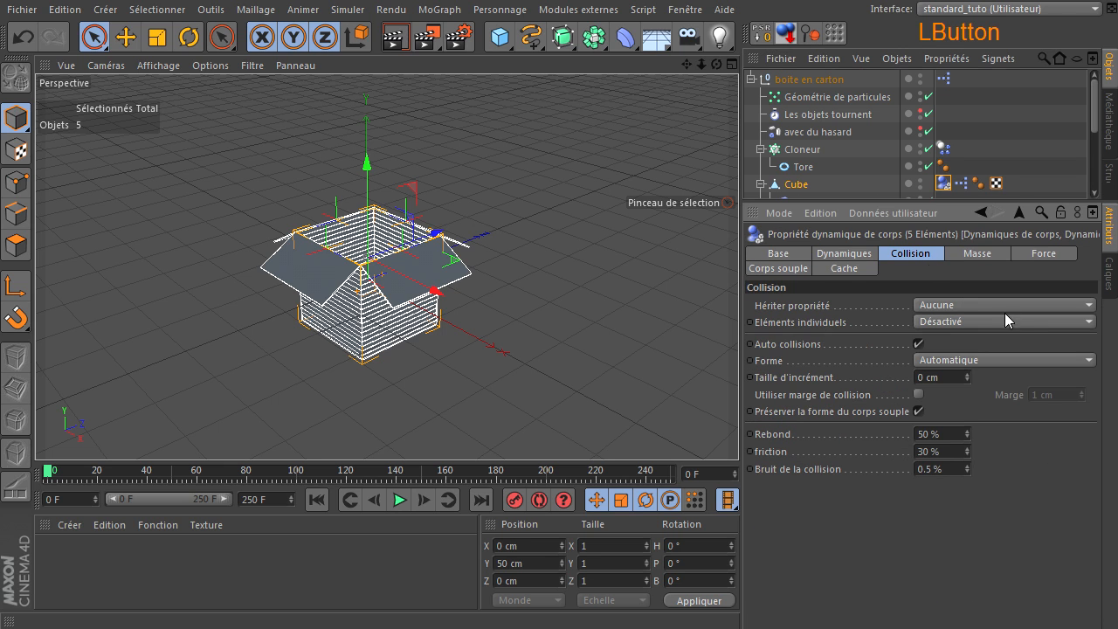
click(955, 359)
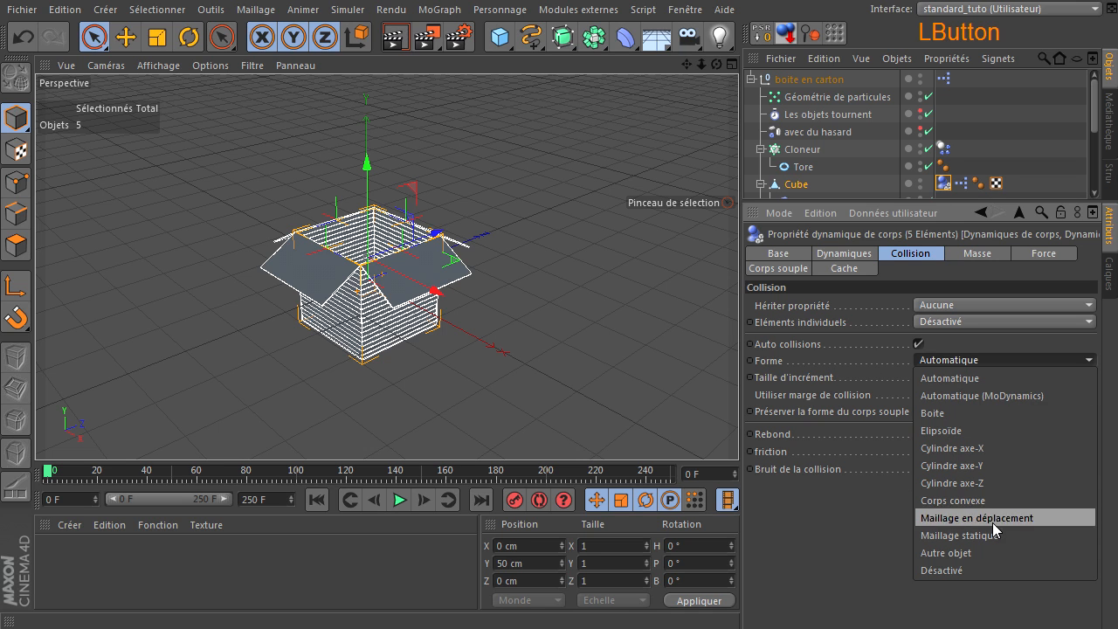
click(959, 534)
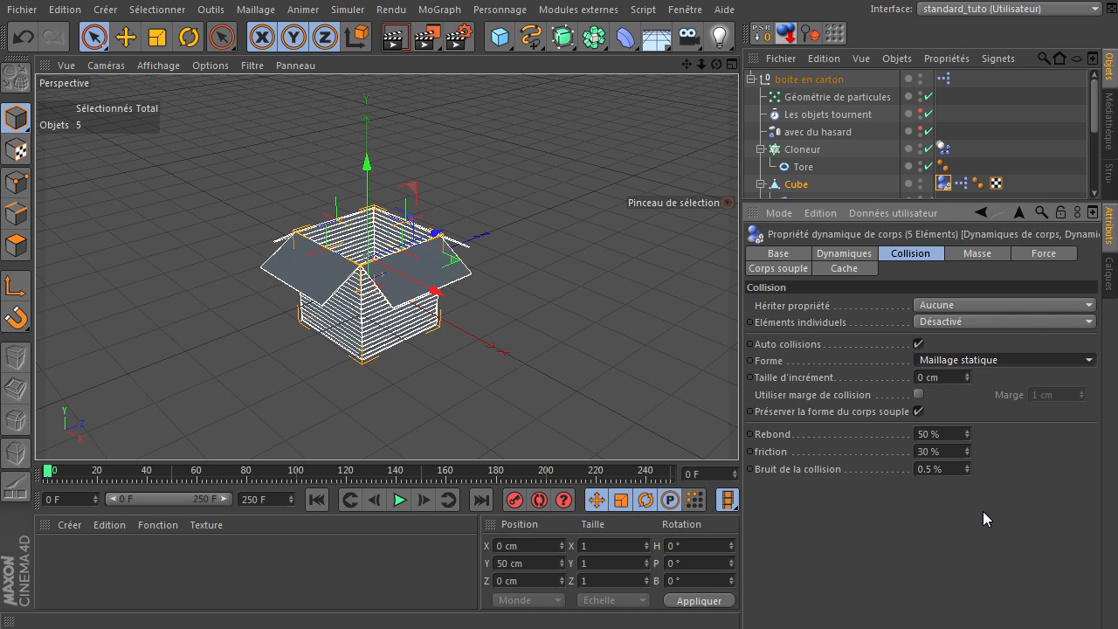
- Play the animation to examine how the tori collide with the box, and return to frame 0
drag(886, 199, 885, 339)
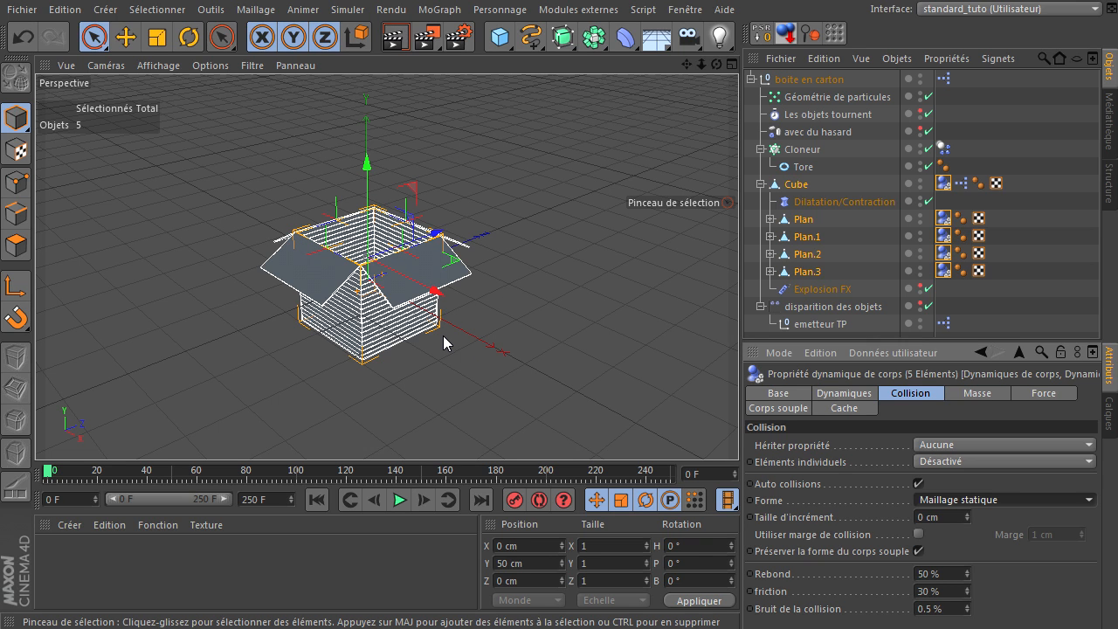
click(399, 500)
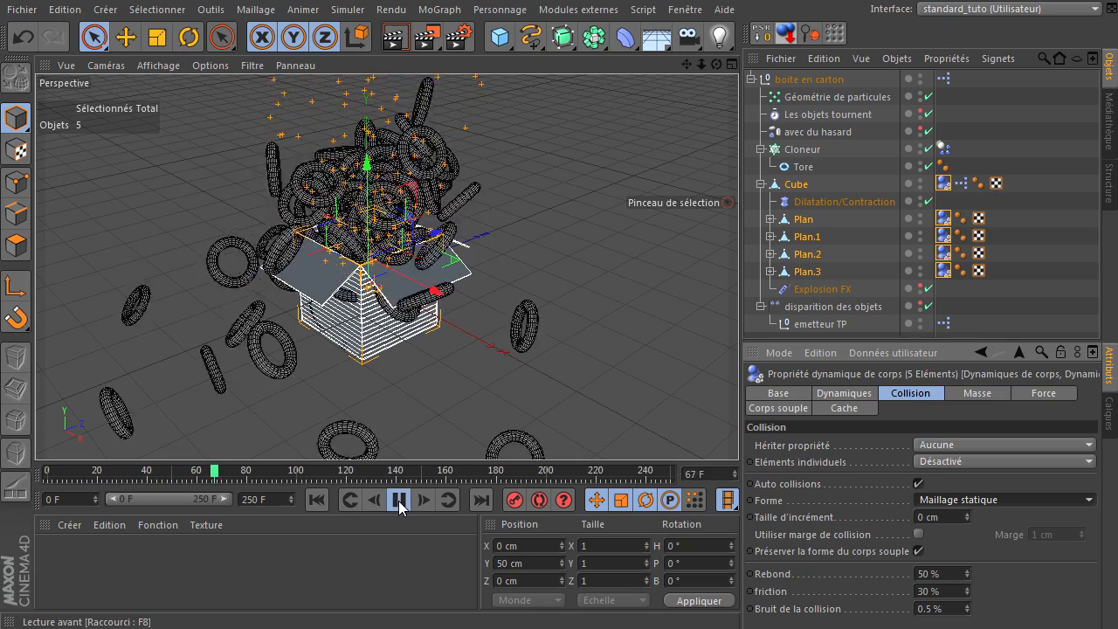
click(399, 502)
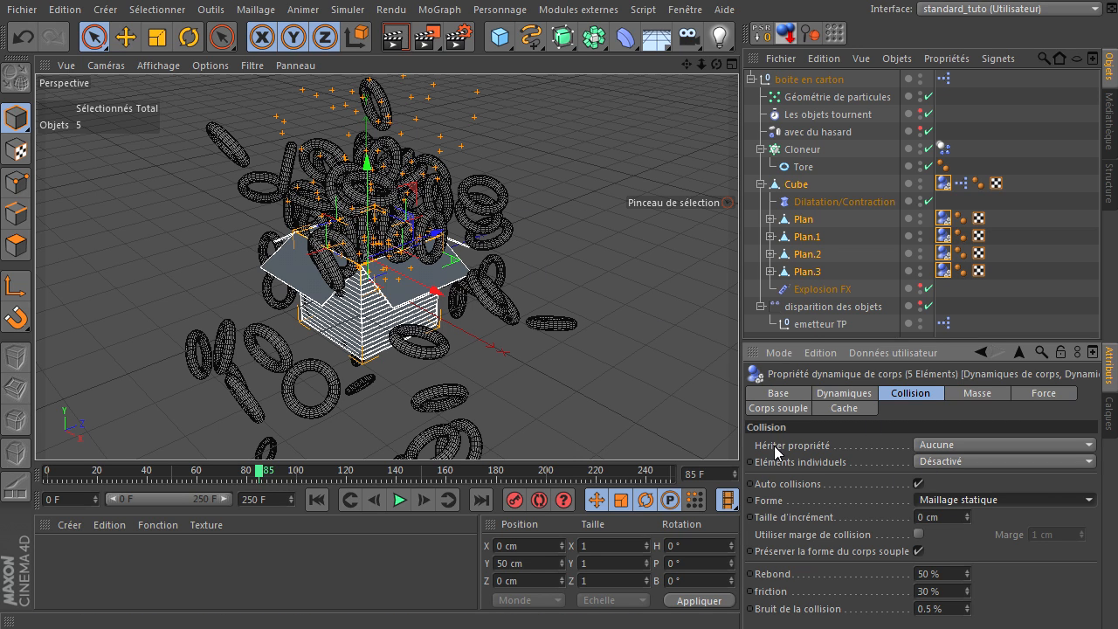
click(318, 499)
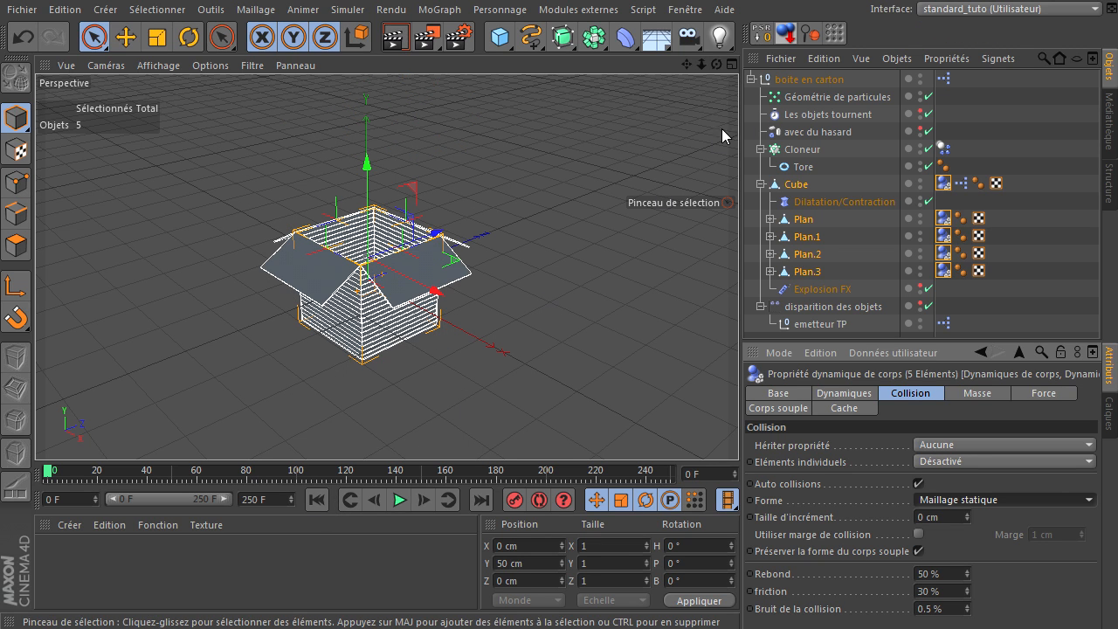
- Review the Reglage user data of boite en carton and the Cloneur's object settings, including Instances de rendu
drag(837, 339, 837, 355)
click(836, 343)
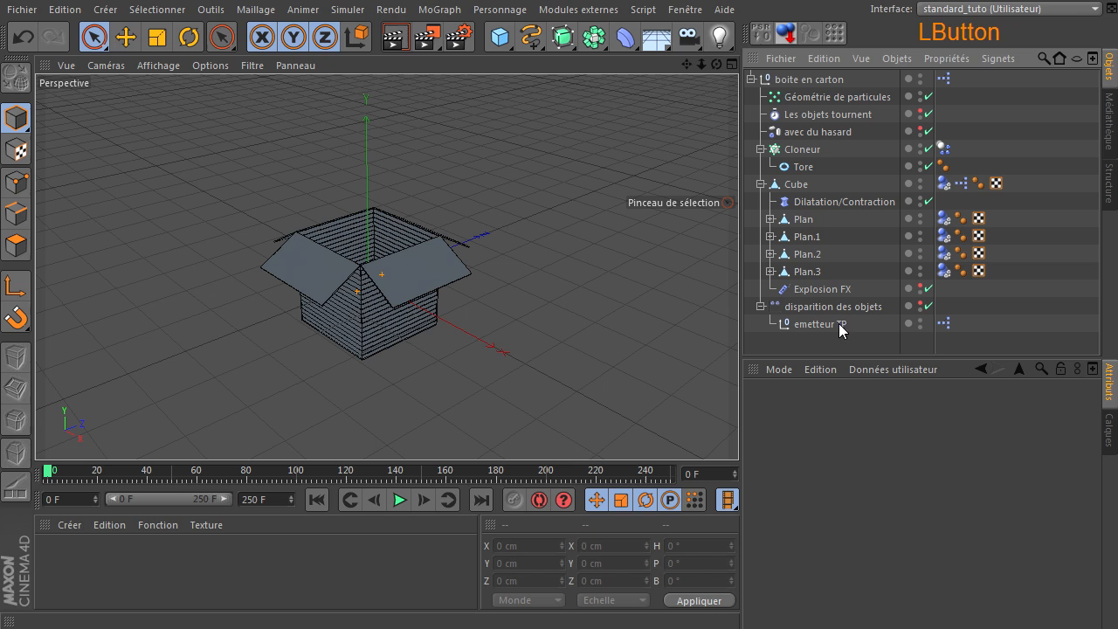
click(834, 79)
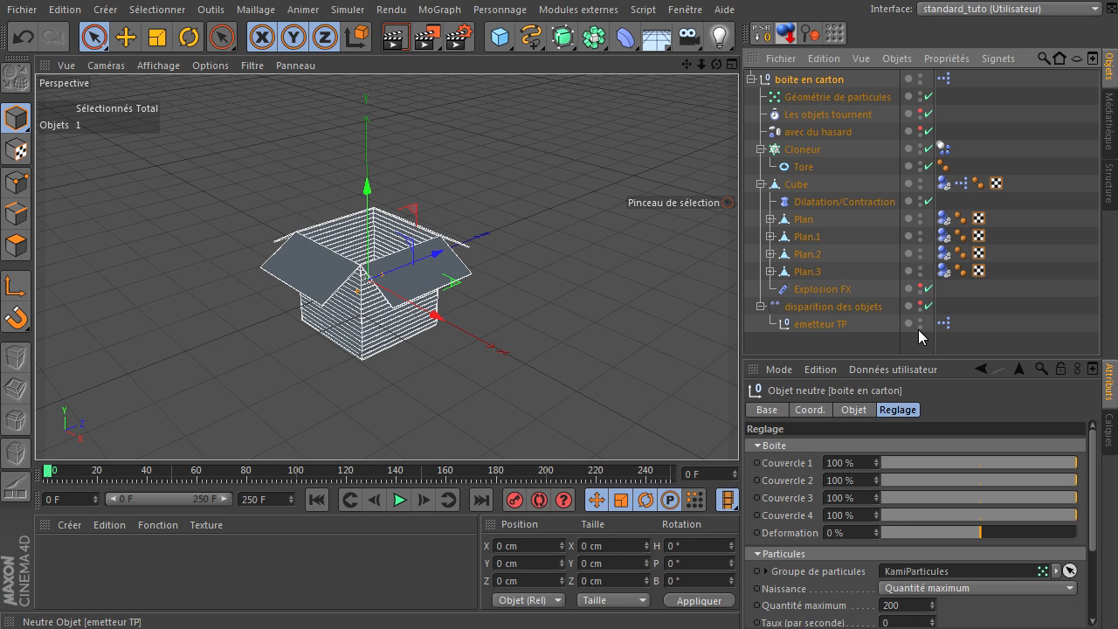
drag(873, 356, 874, 184)
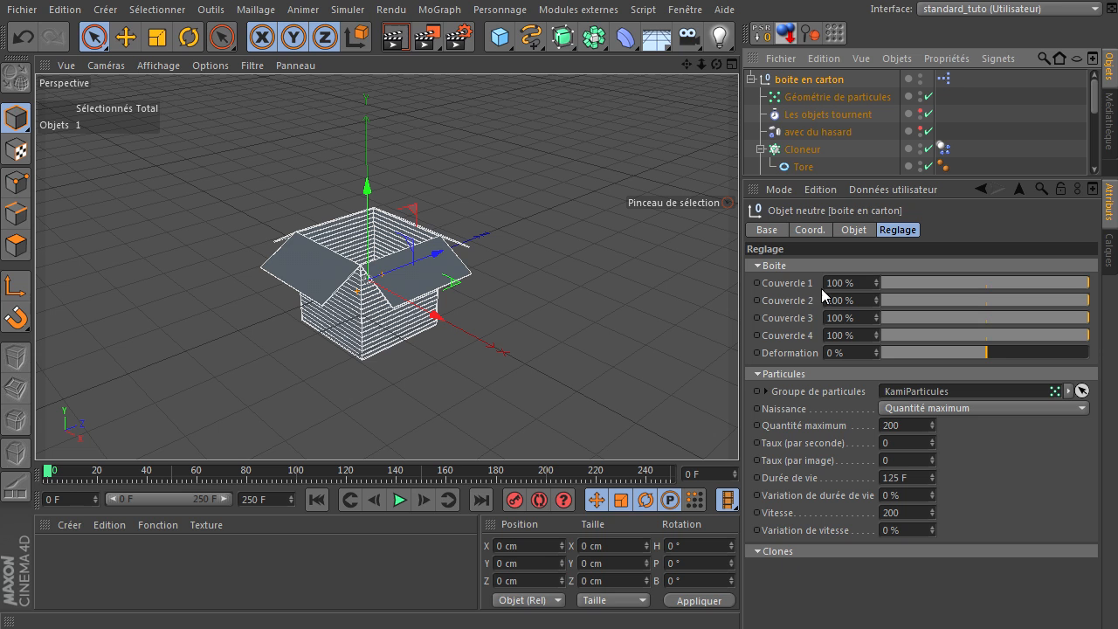
click(793, 151)
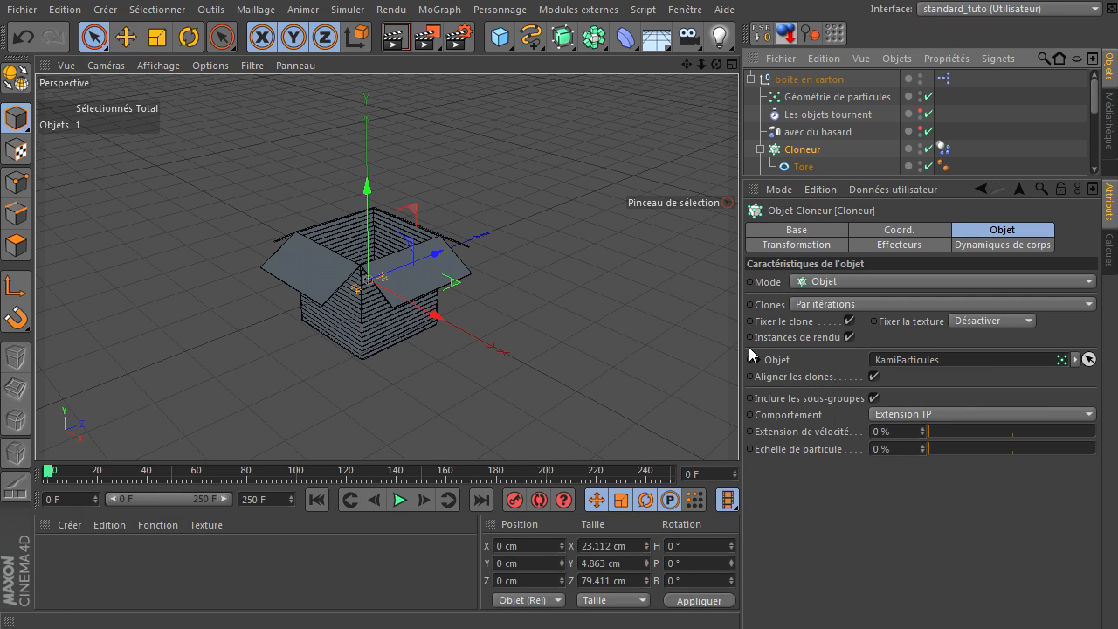
click(848, 337)
drag(882, 175, 877, 226)
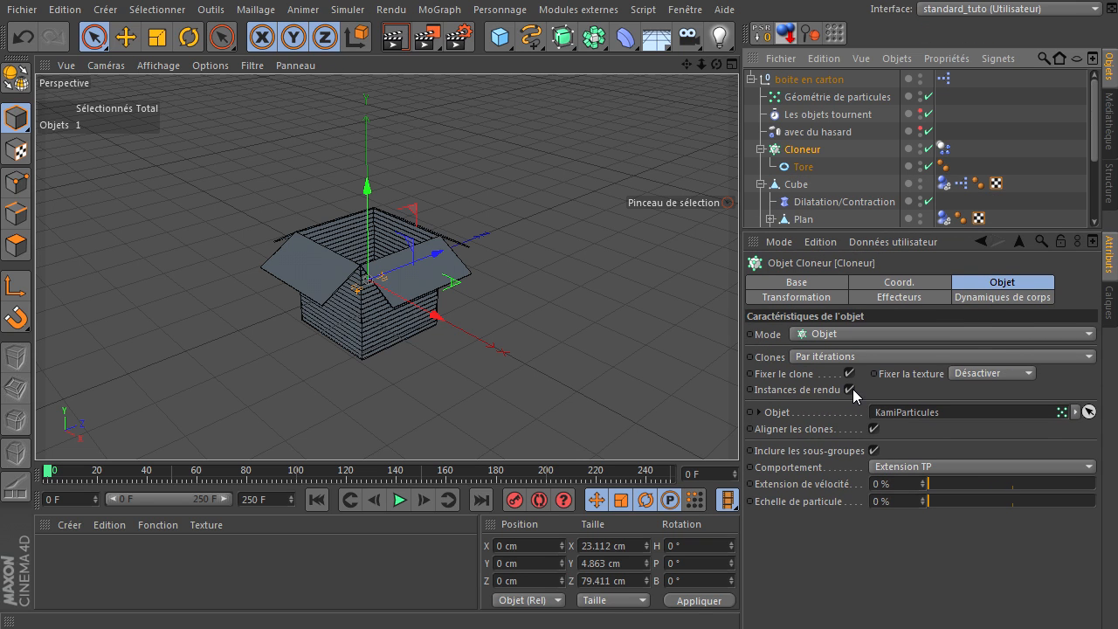
- Copy the user data interface of the Dynamique parameter from the Cloneur's rigid body tag
click(944, 151)
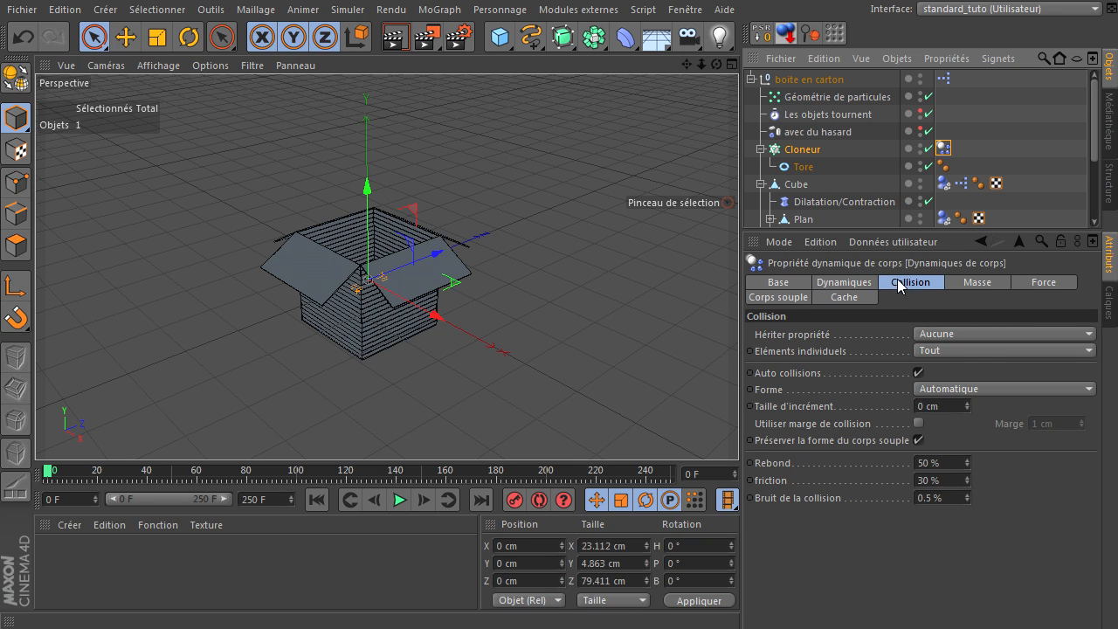
click(868, 284)
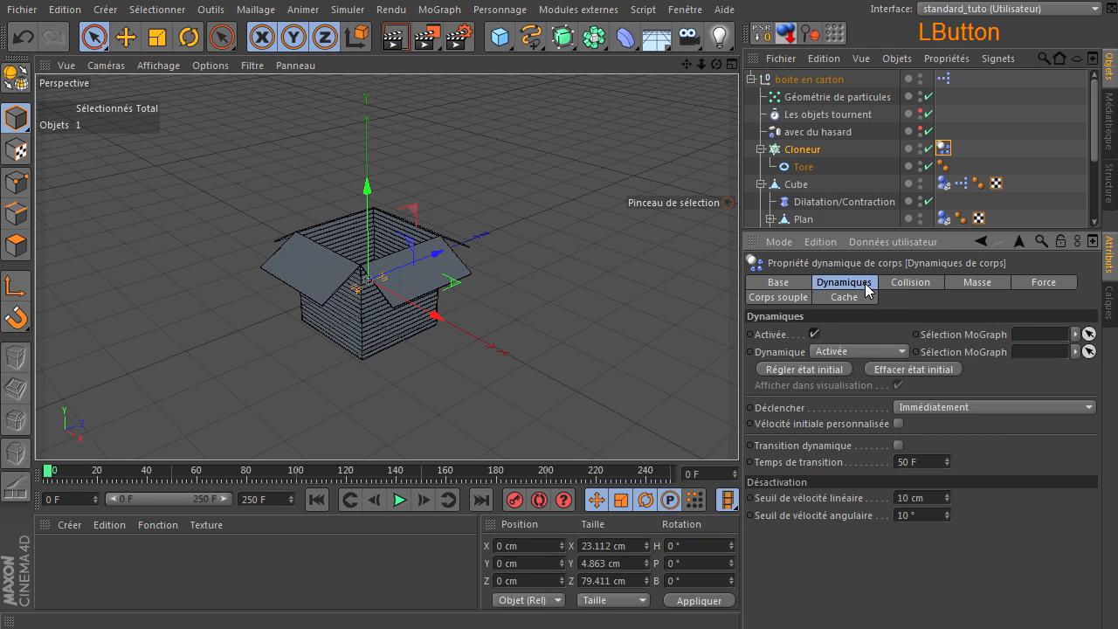
click(766, 351)
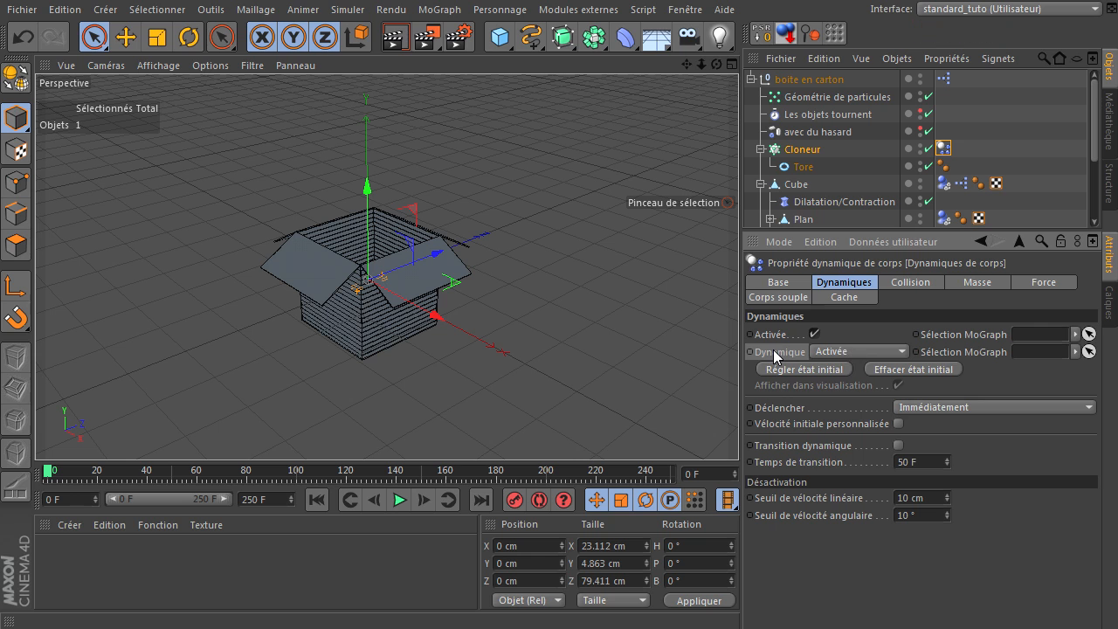
right_click(774, 352)
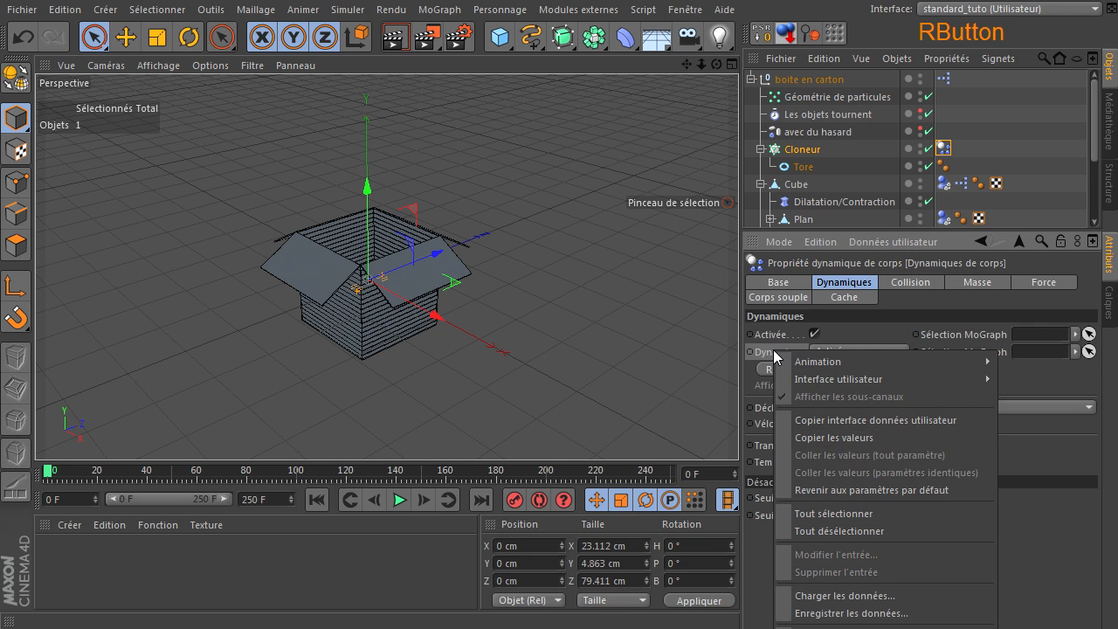
click(817, 420)
- Paste the copied Dynamique interface into boite en carton's user data and place it in the Clones group
click(828, 80)
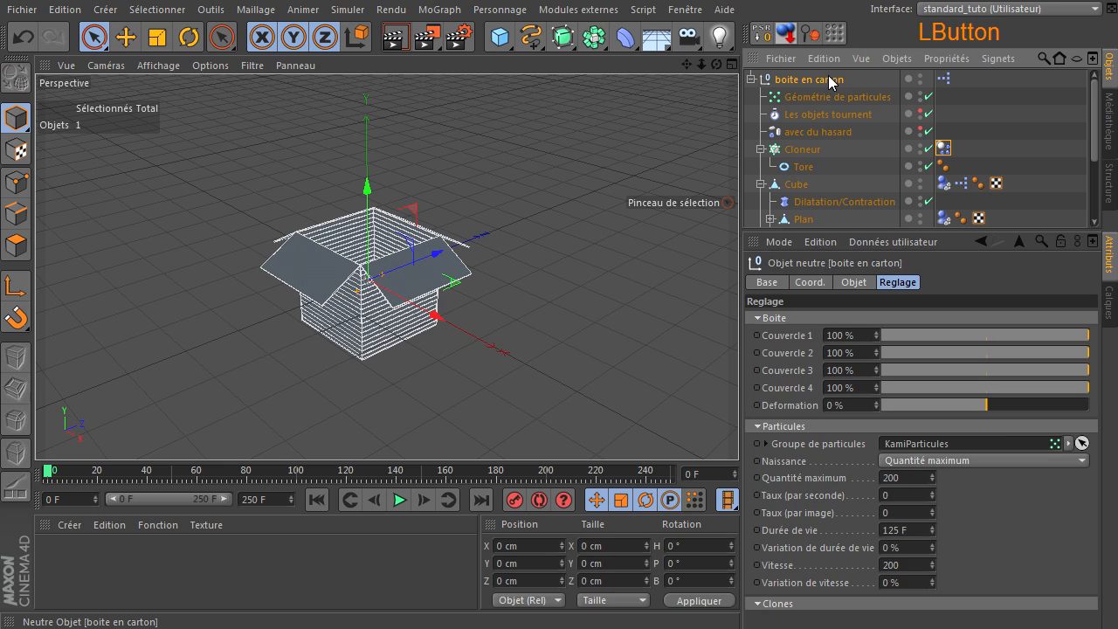
click(916, 244)
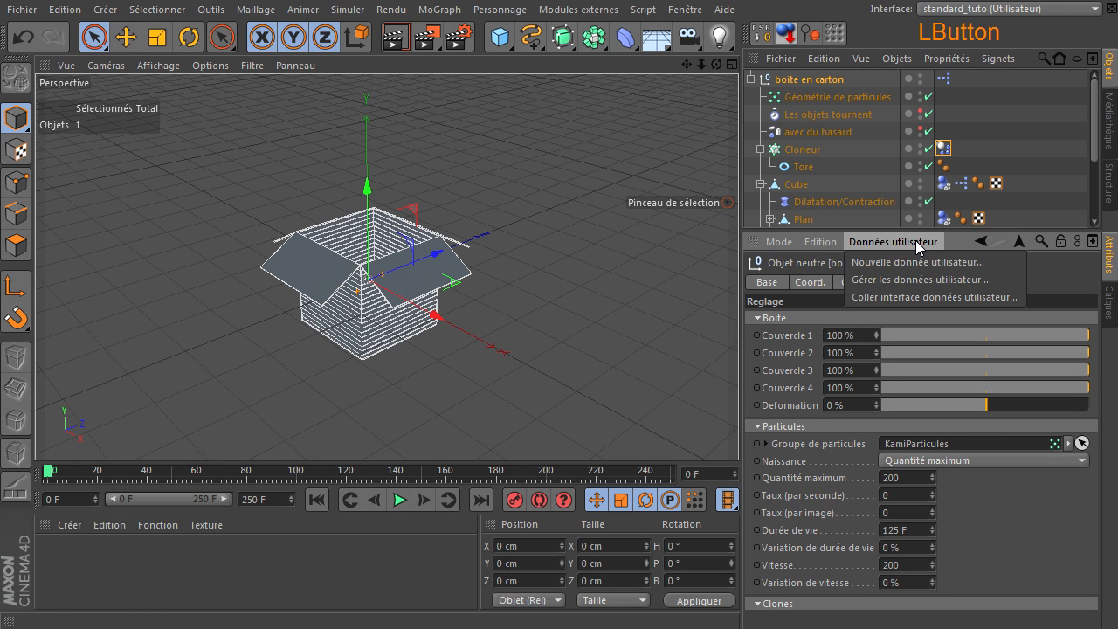
click(907, 299)
drag(792, 70, 372, 84)
drag(245, 135, 283, 401)
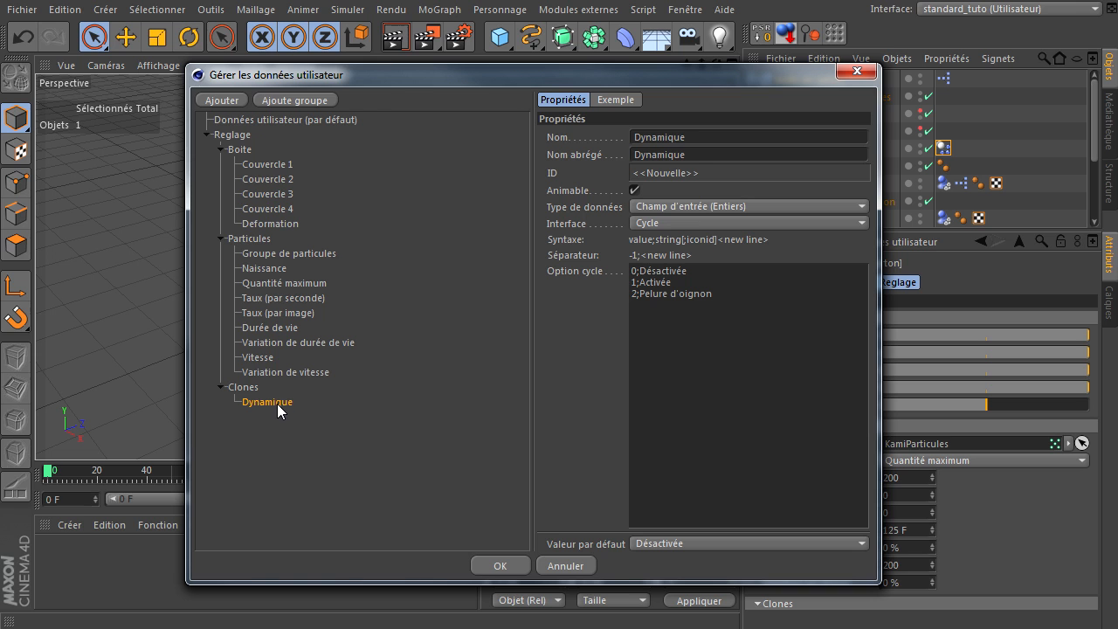
click(501, 568)
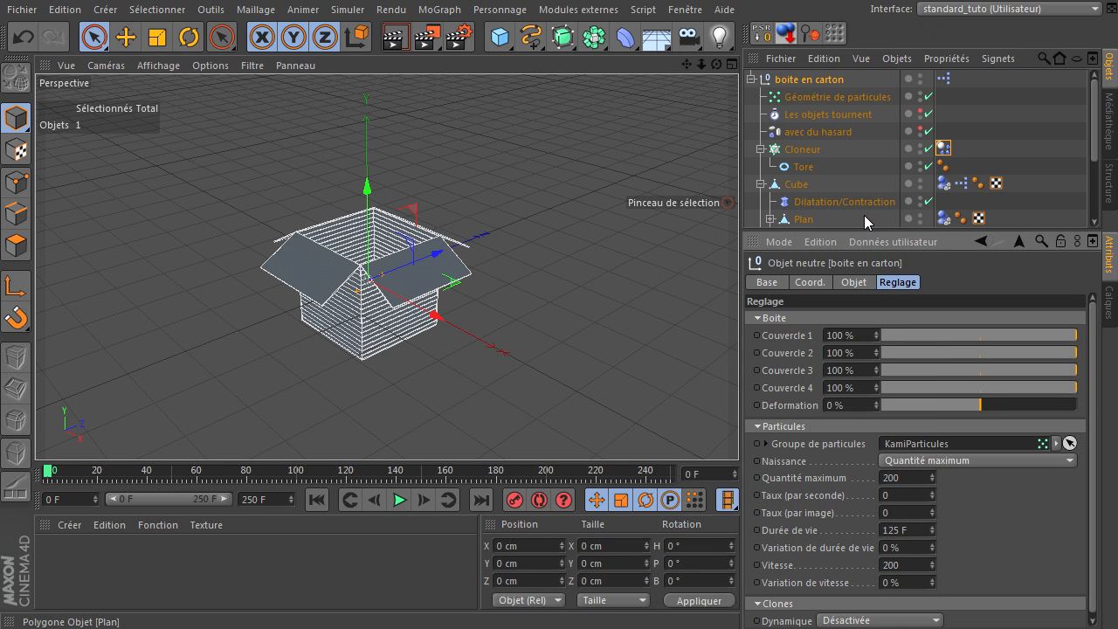
- Copy the user data interface of the Cloneur's Instances de rendu parameter
click(798, 149)
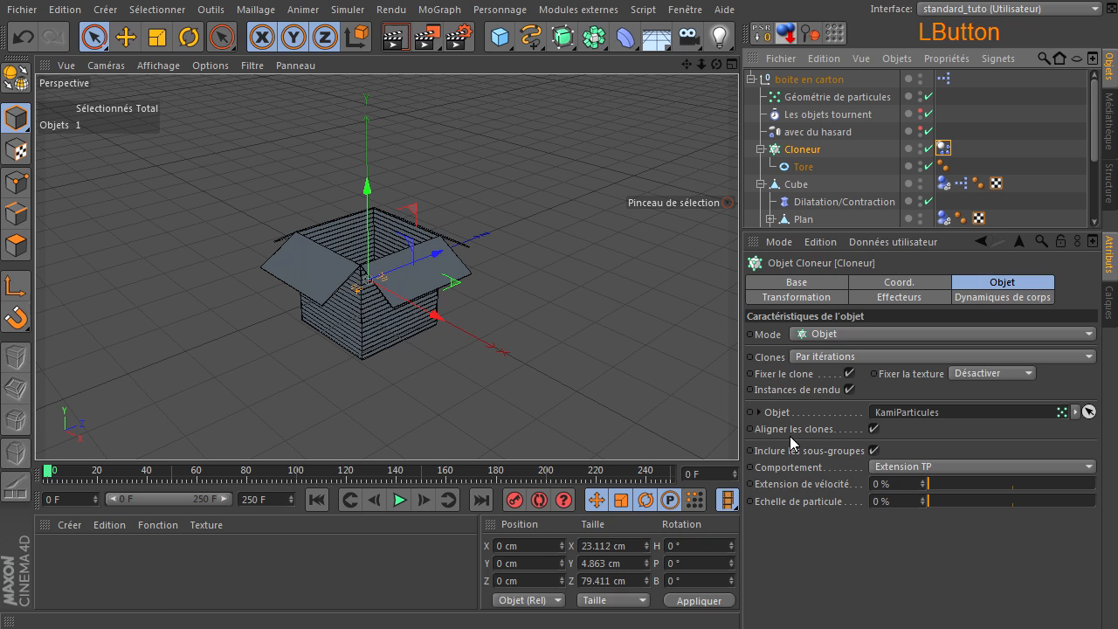
right_click(775, 387)
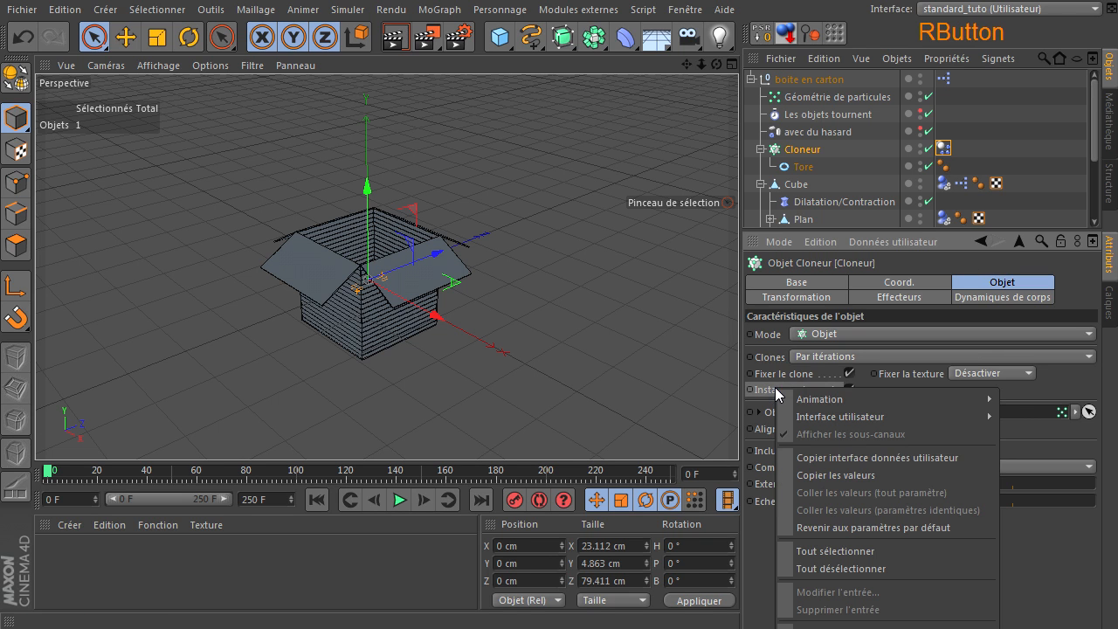
click(806, 463)
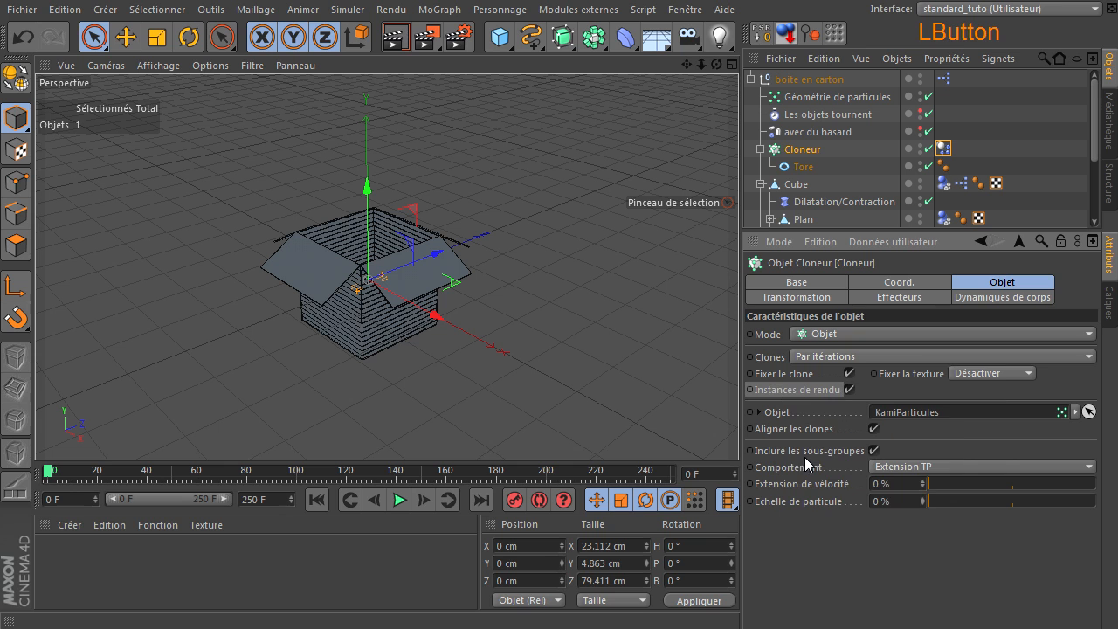
- Paste the copied Instances de rendu checkbox into boite en carton's user data and place it in the Clones group
click(827, 80)
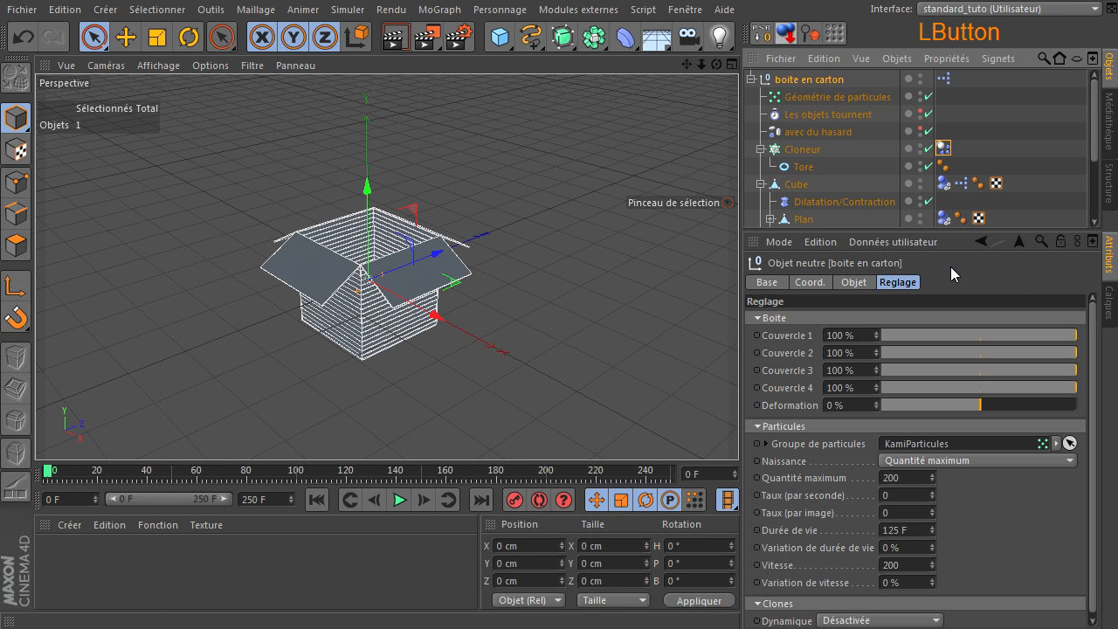
click(915, 243)
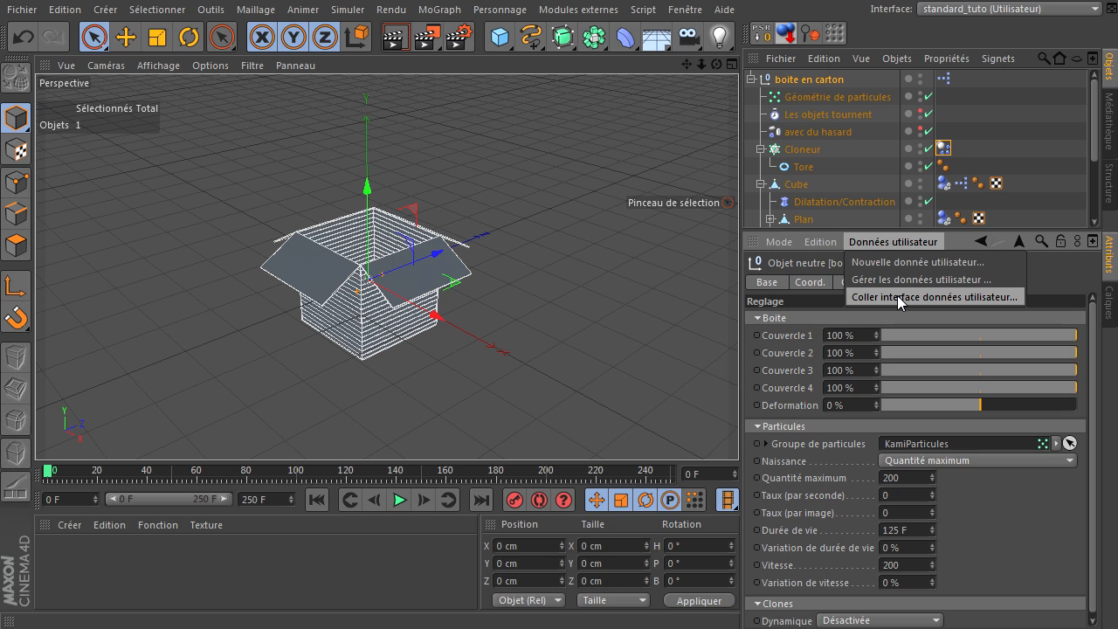
click(900, 280)
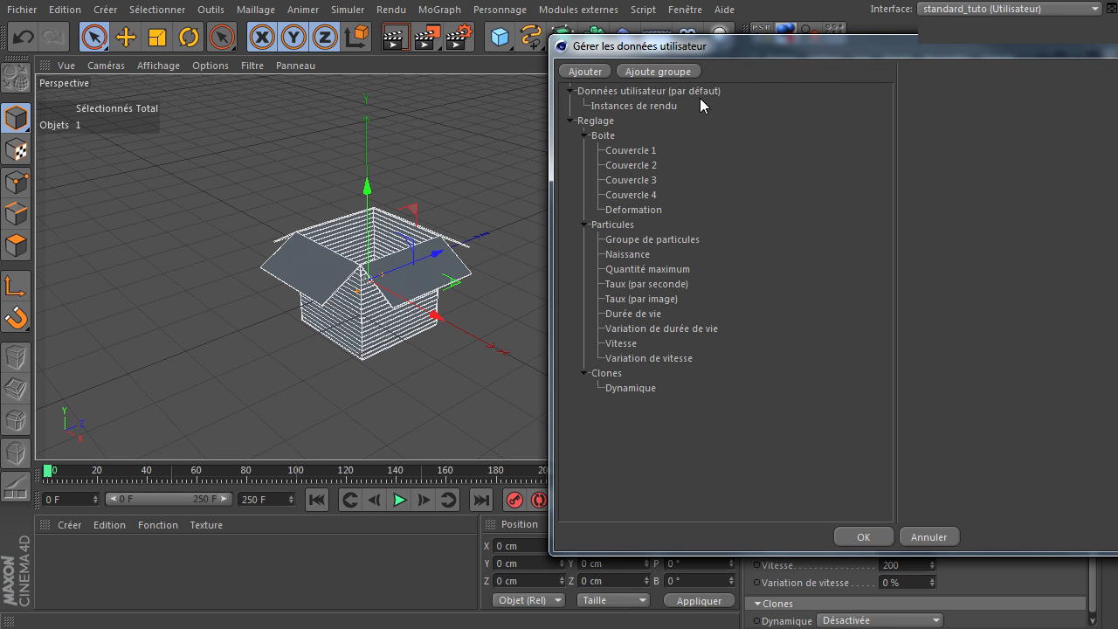
drag(759, 45, 380, 68)
drag(270, 127, 324, 412)
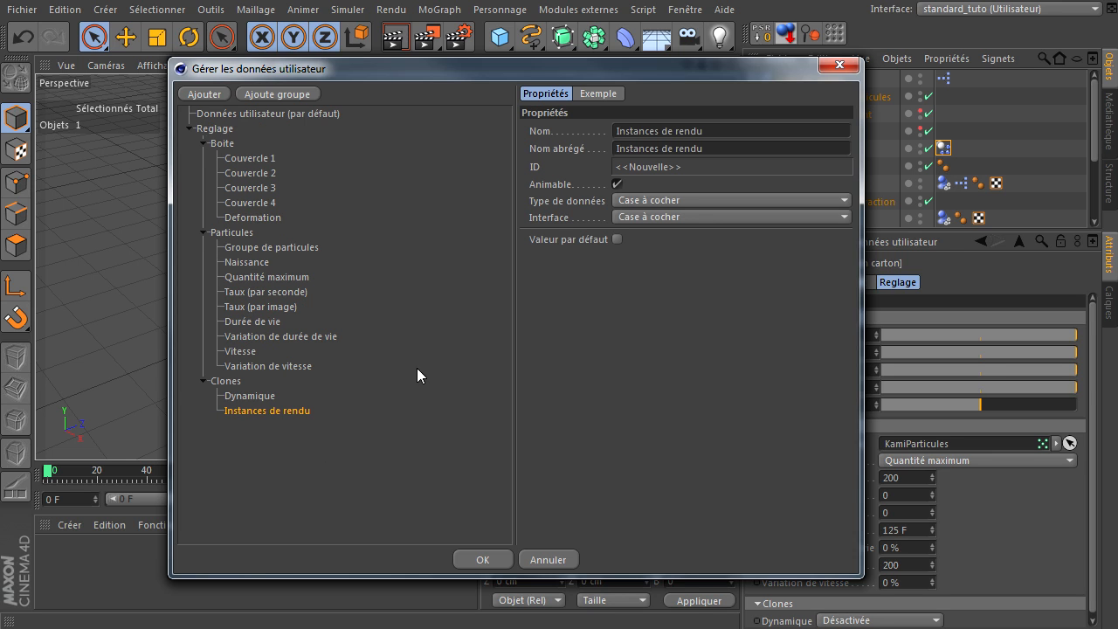
click(478, 559)
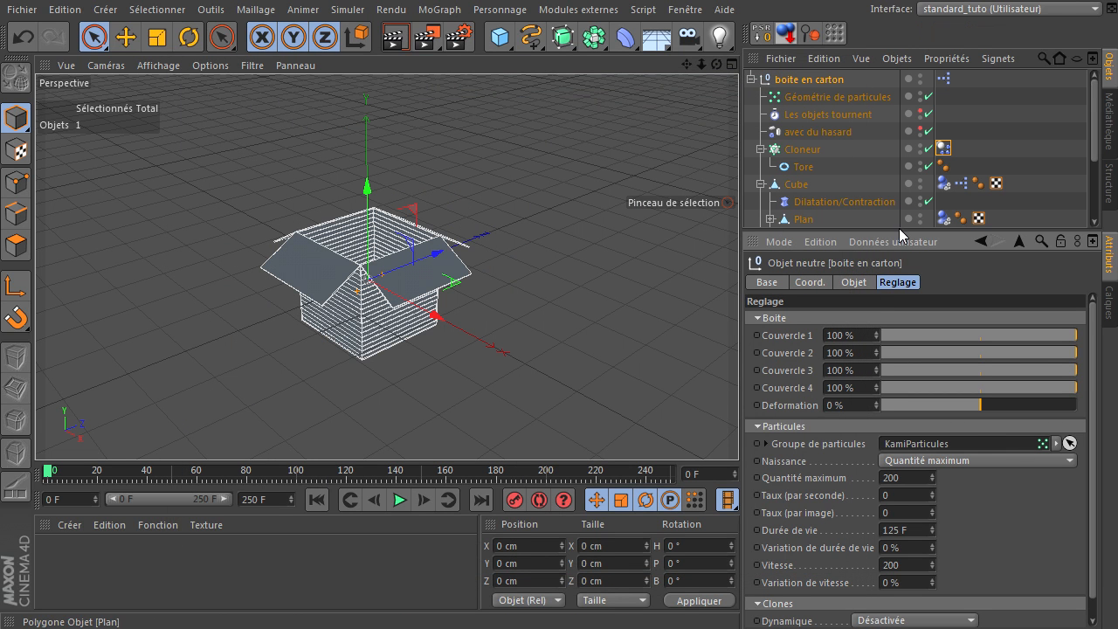
- In the Cube's XPresso graph, add Dynamique and Instances de rendu output ports to the boite en carton node
drag(899, 228, 897, 292)
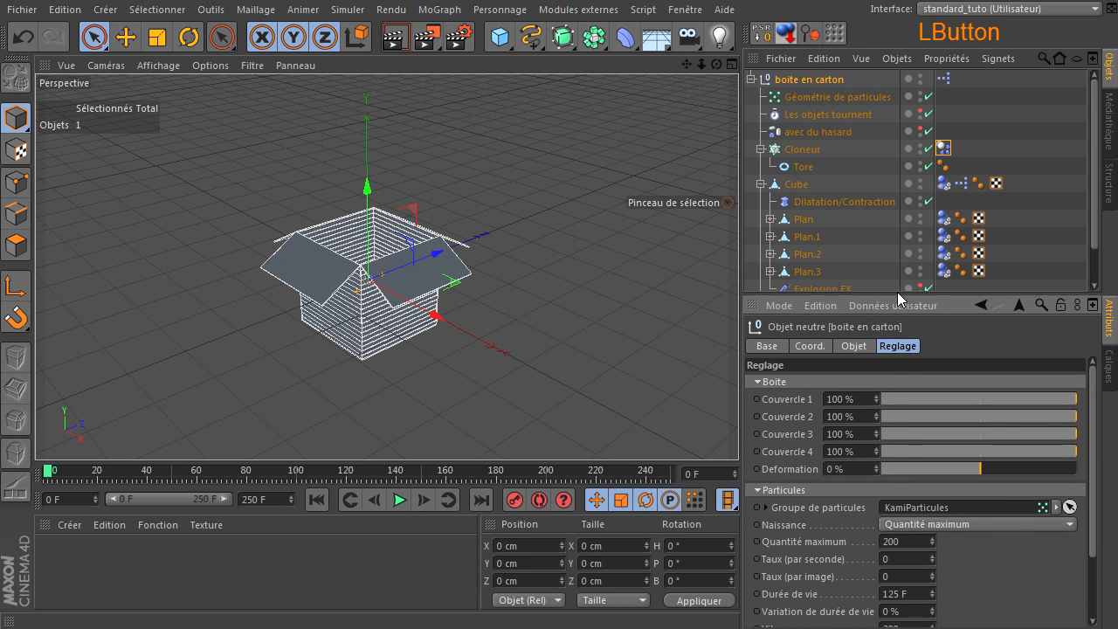
click(962, 183)
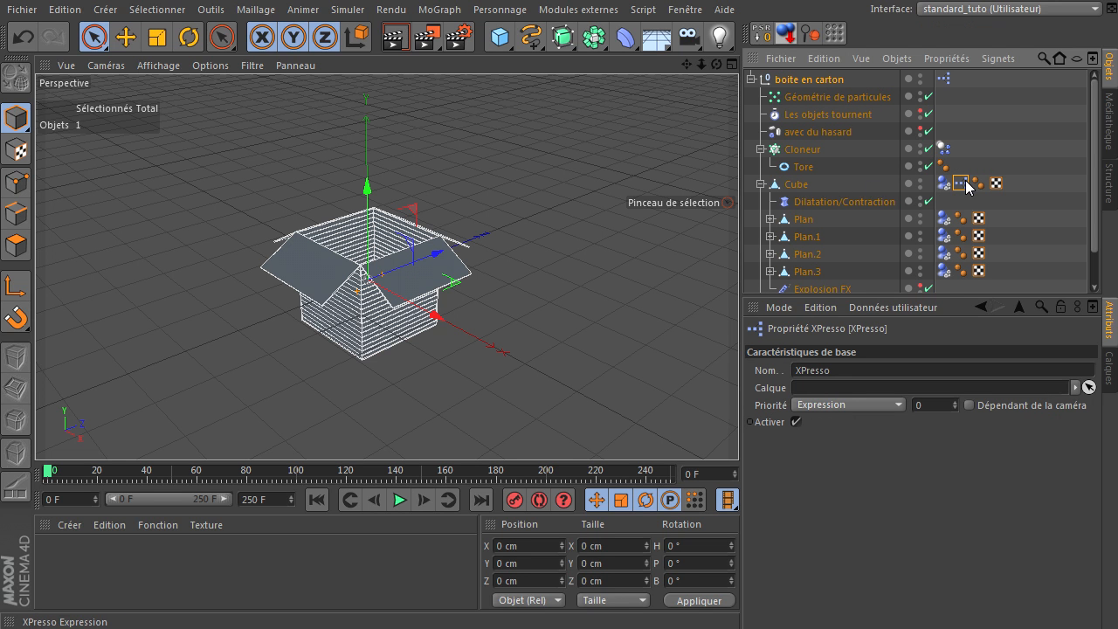
double_click(962, 182)
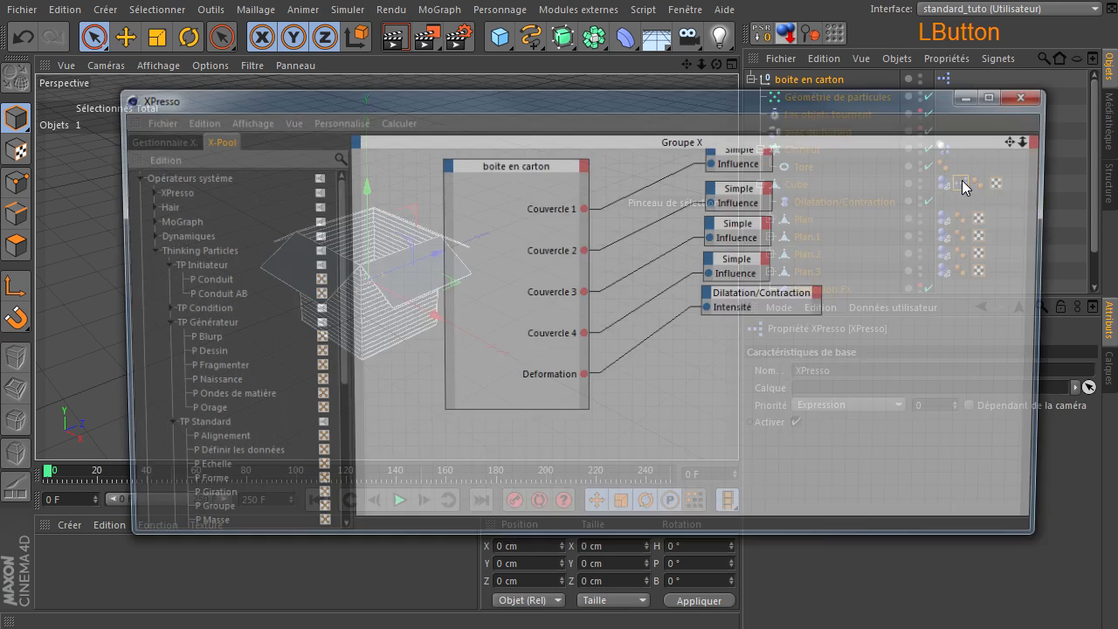
drag(805, 107, 759, 65)
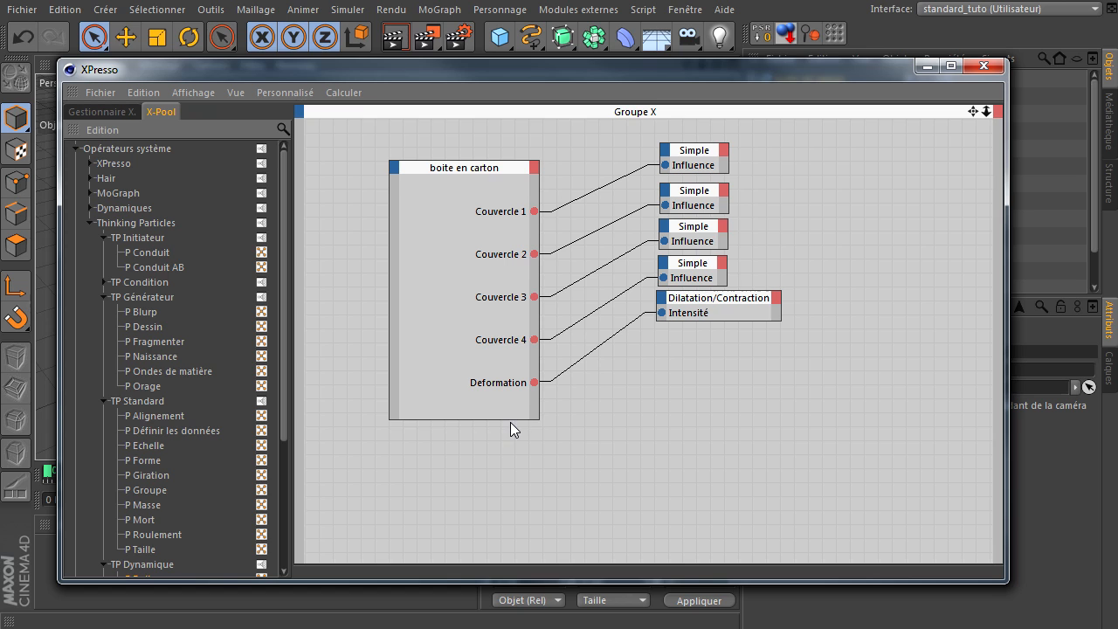
click(534, 168)
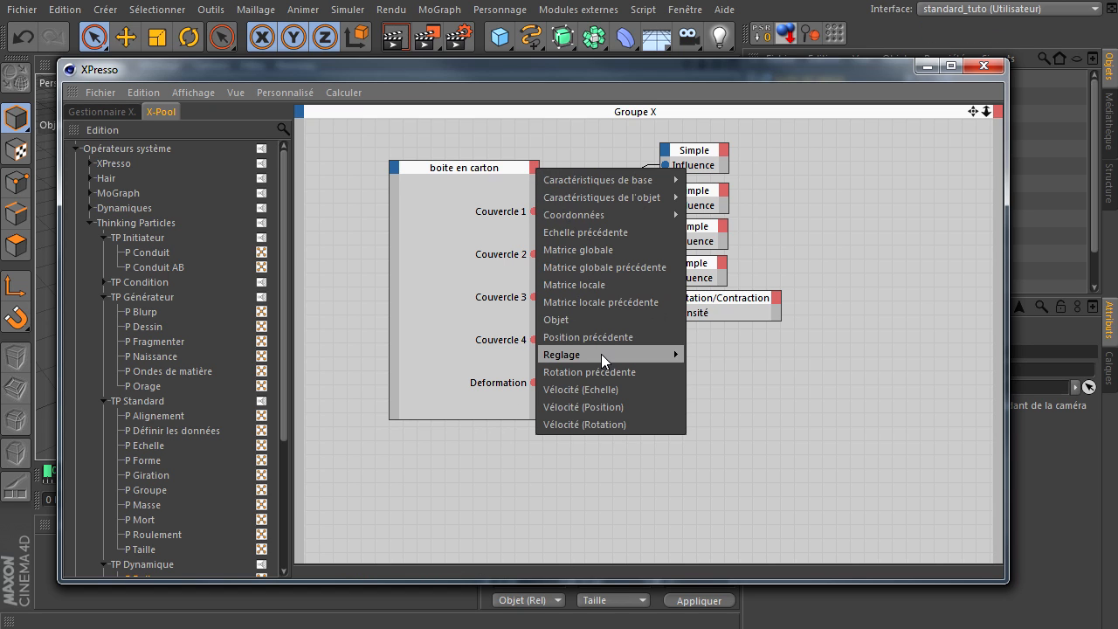
mouse_move(601, 354)
mouse_move(731, 359)
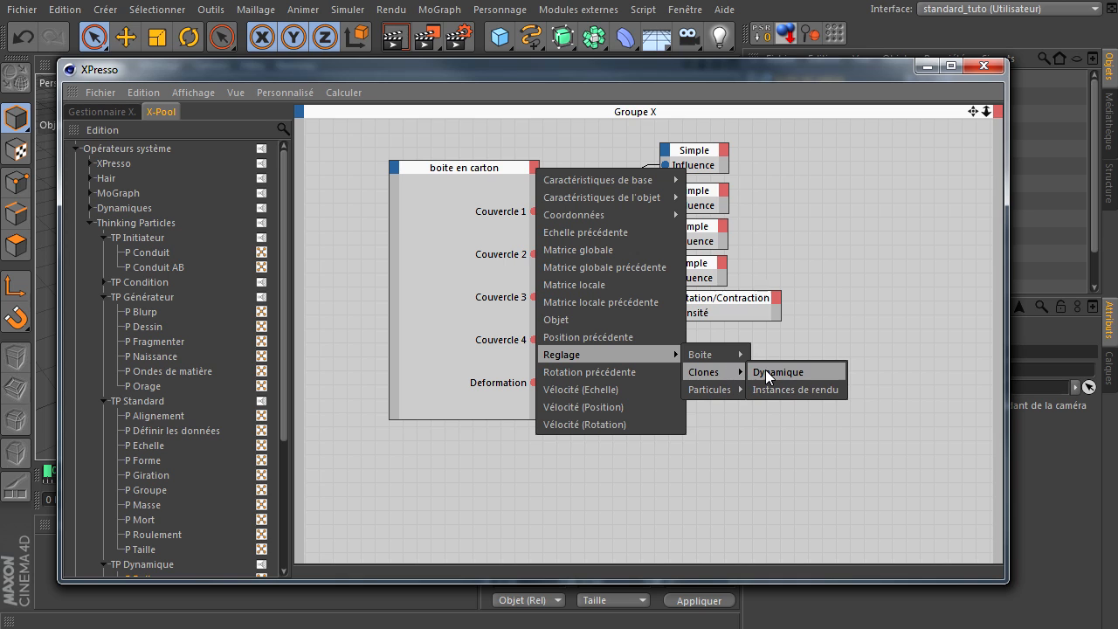
click(768, 373)
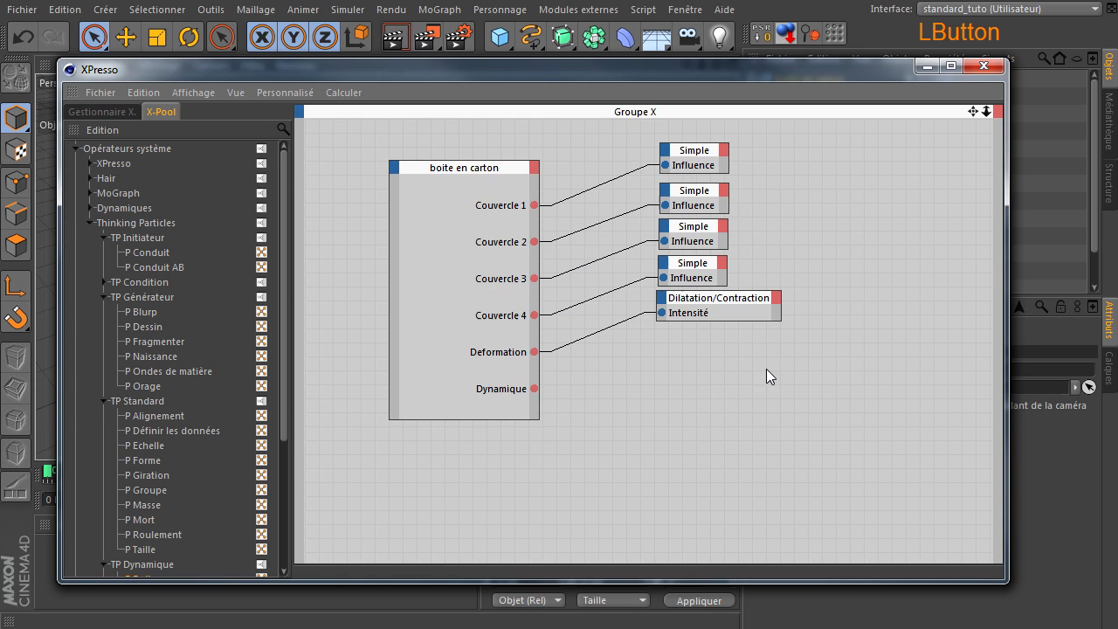
click(535, 168)
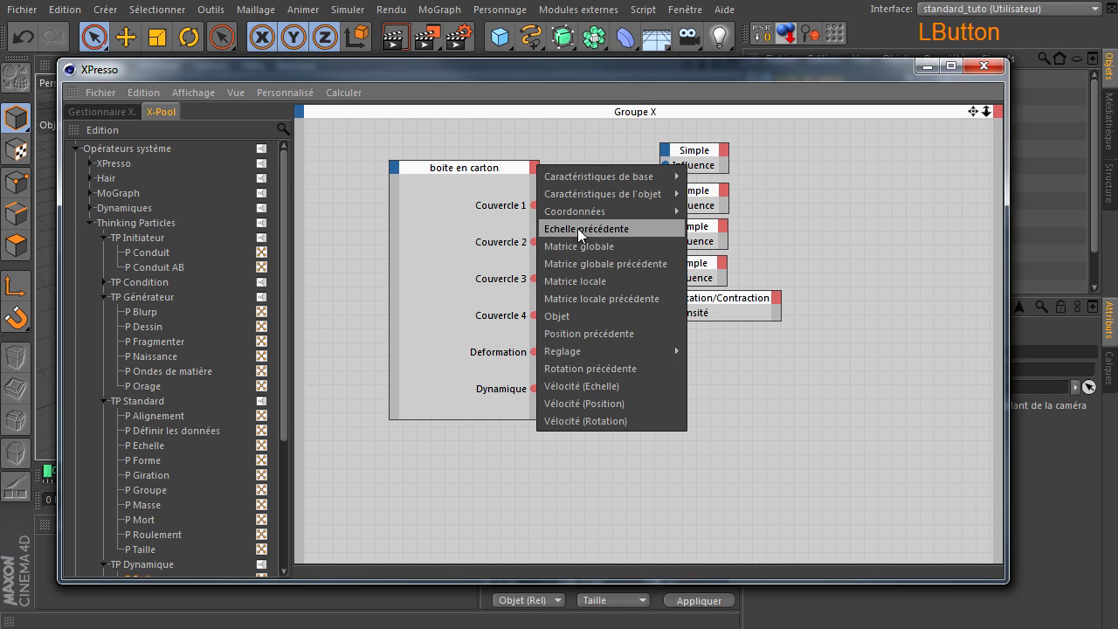
mouse_move(625, 353)
mouse_move(712, 370)
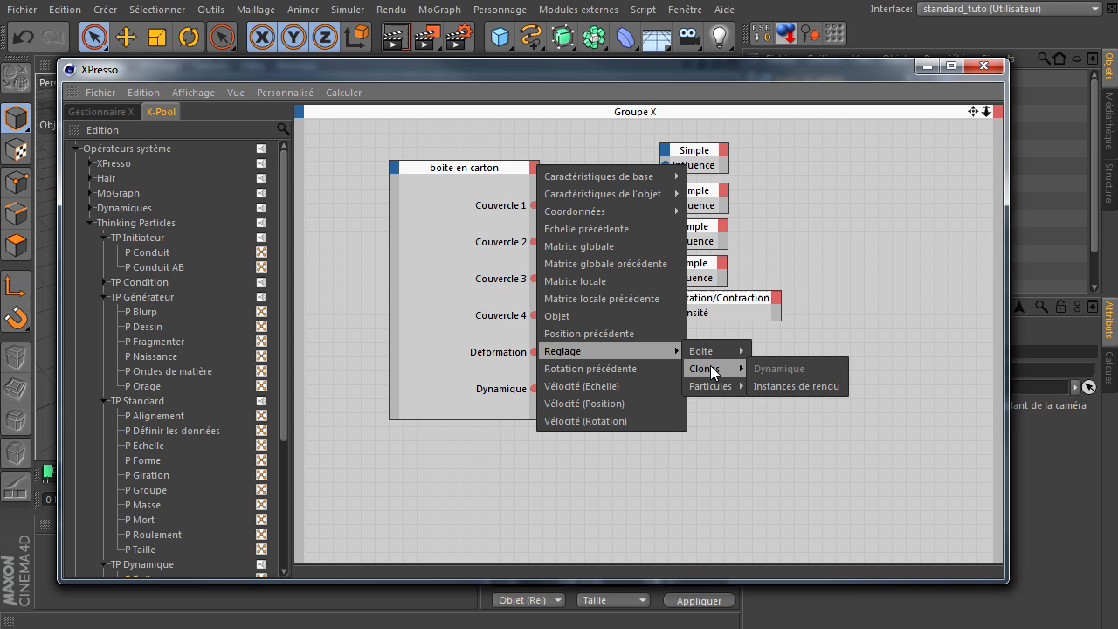
click(790, 390)
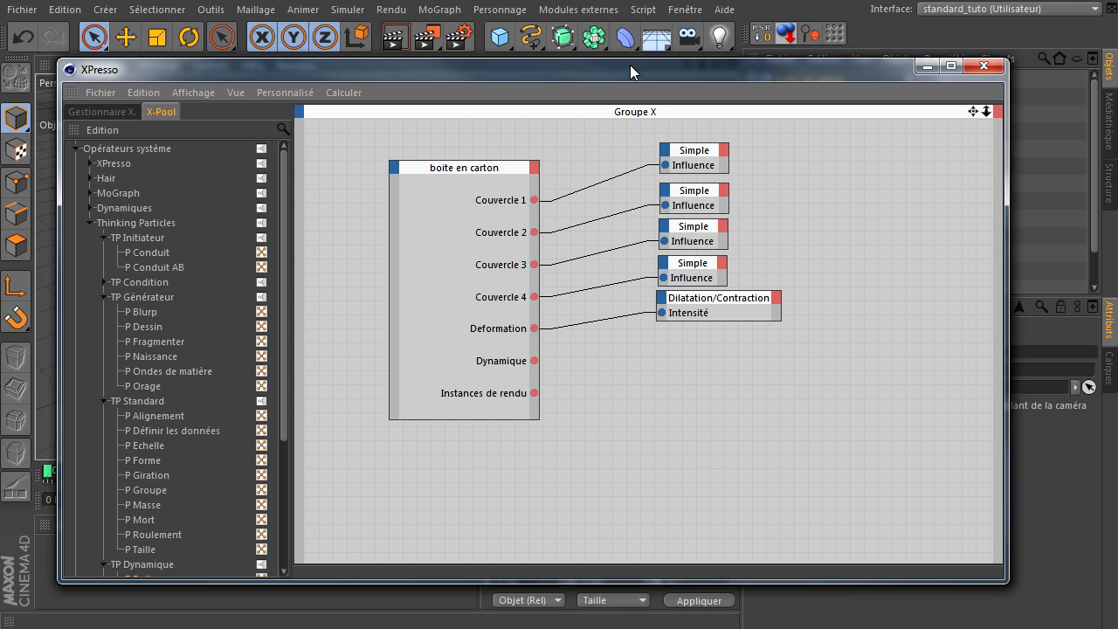
- Add the Cloneur's Dynamiques de corps tag as a node below the Dilatation/Contraction node in the XPresso graph
drag(627, 70, 355, 31)
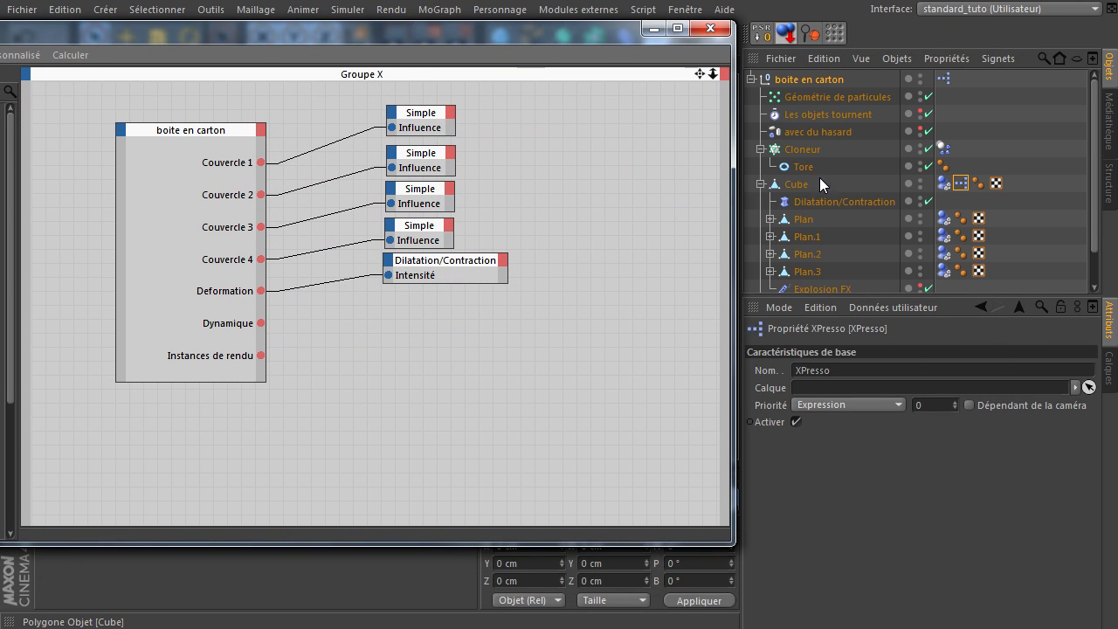
click(944, 183)
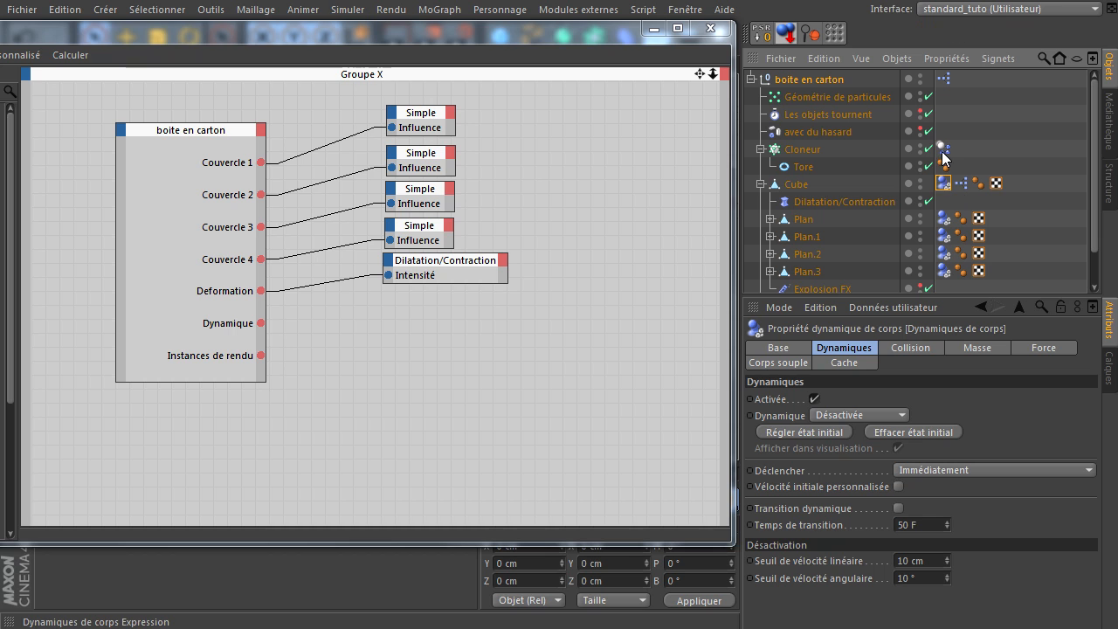
click(943, 148)
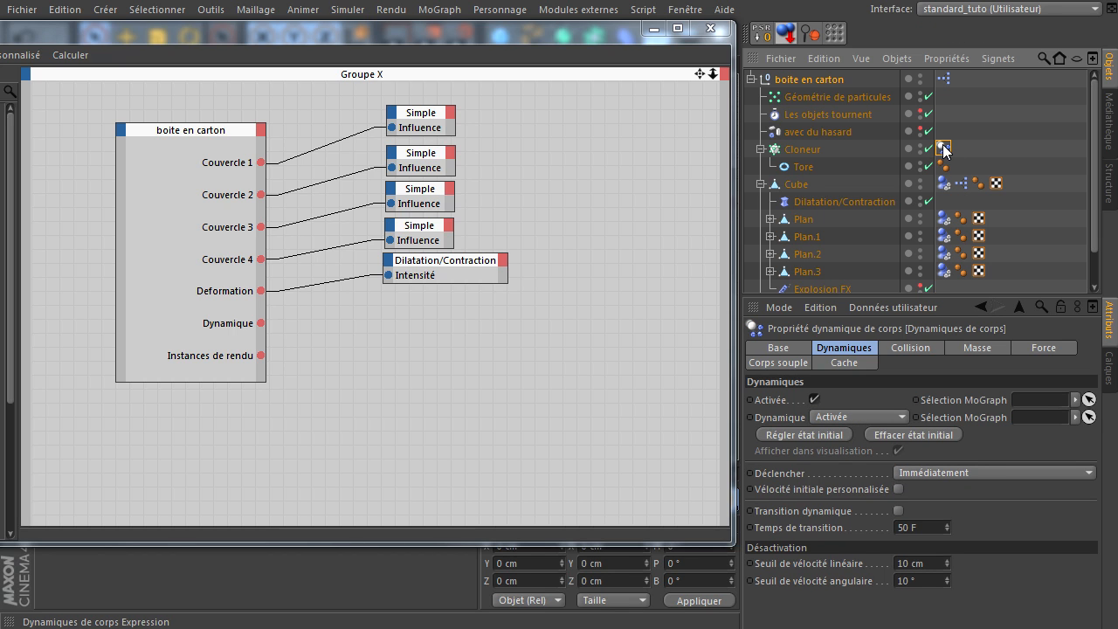
drag(397, 325, 529, 343)
drag(445, 318, 450, 316)
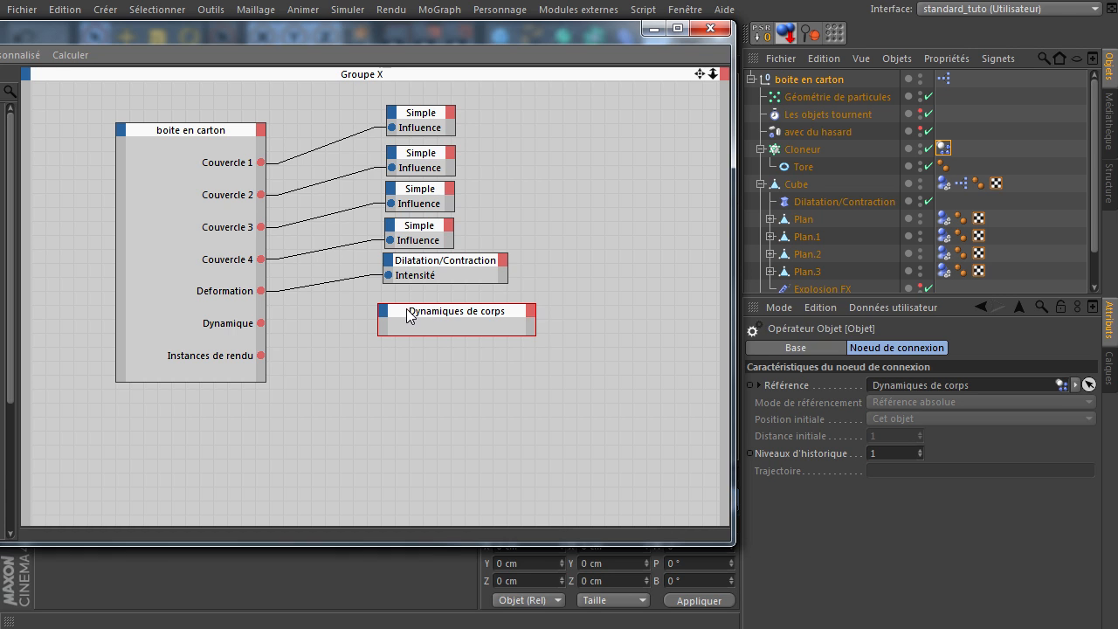
- Add a Dynamique input port to the Dynamiques de corps node and connect boite en carton's Dynamique output to it
click(383, 311)
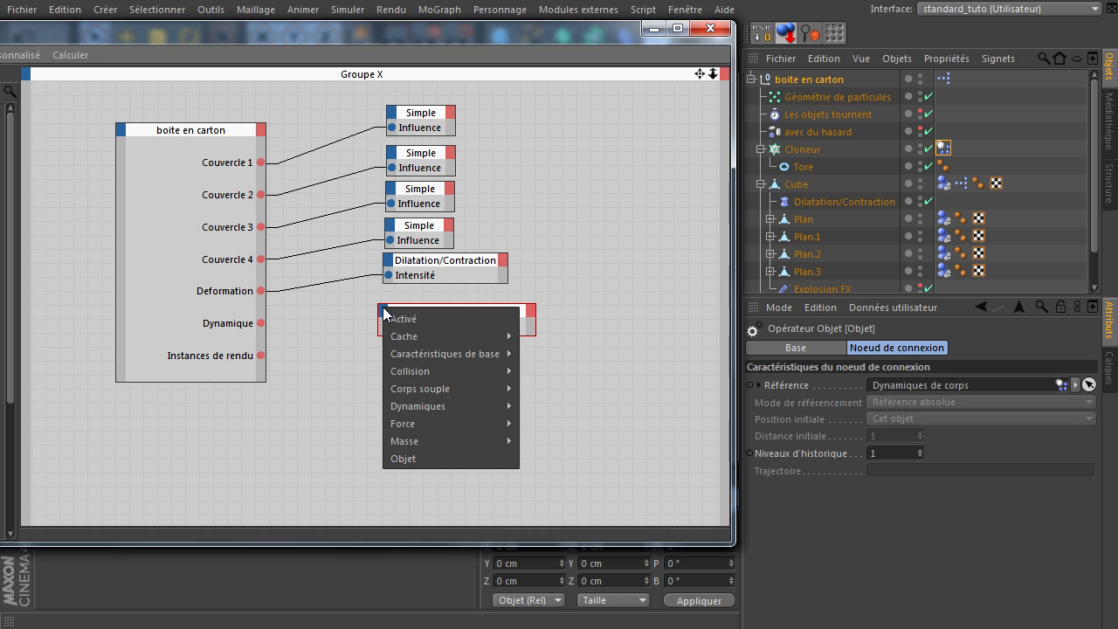
click(684, 332)
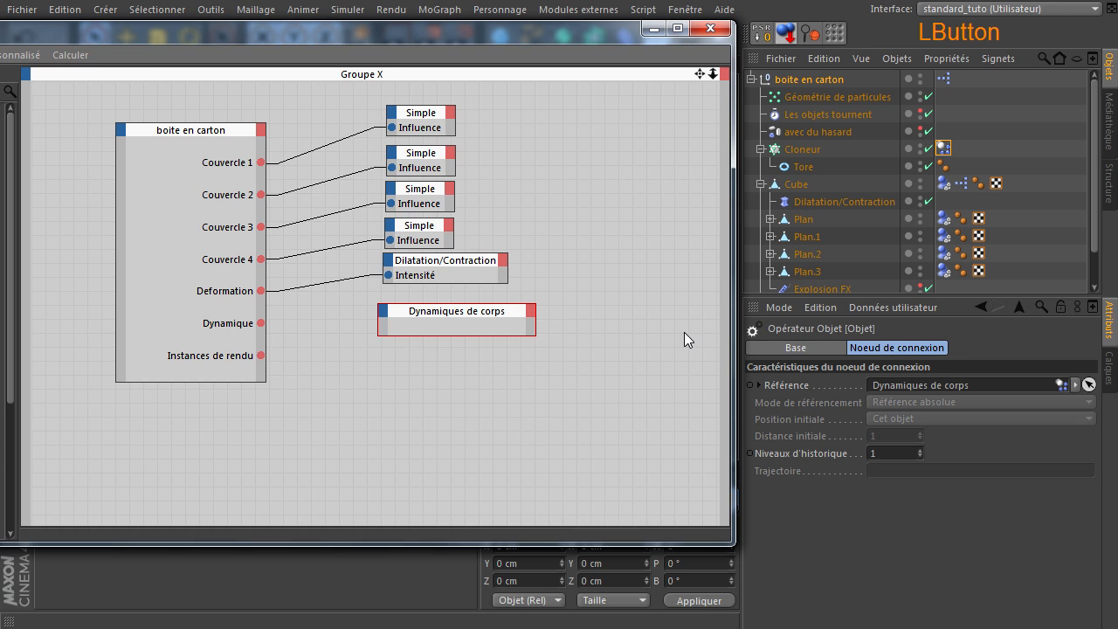
click(944, 148)
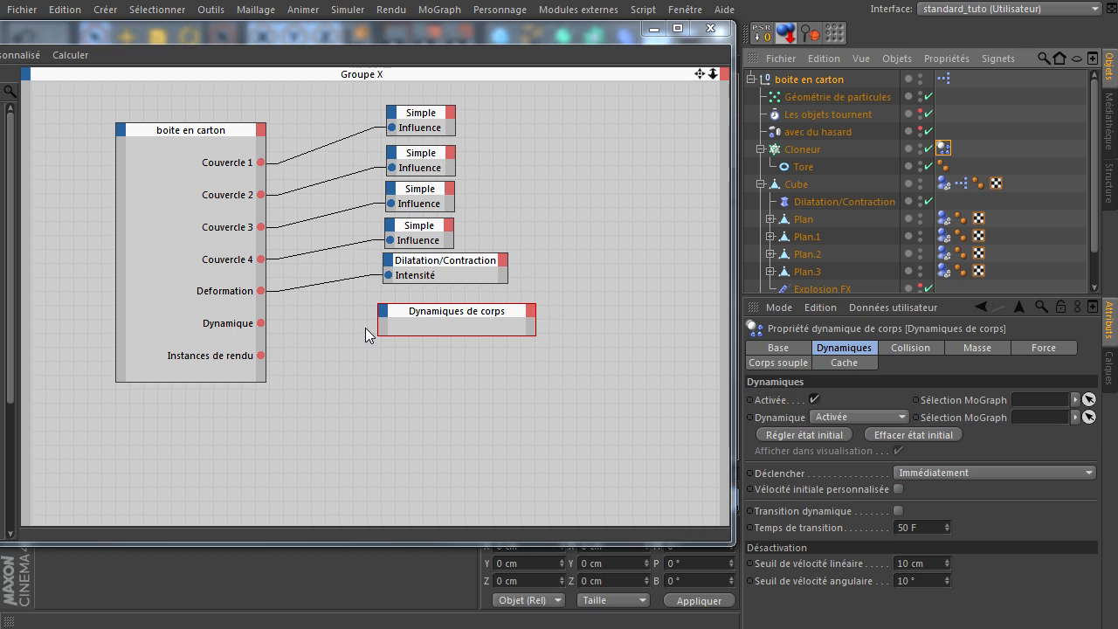
click(385, 310)
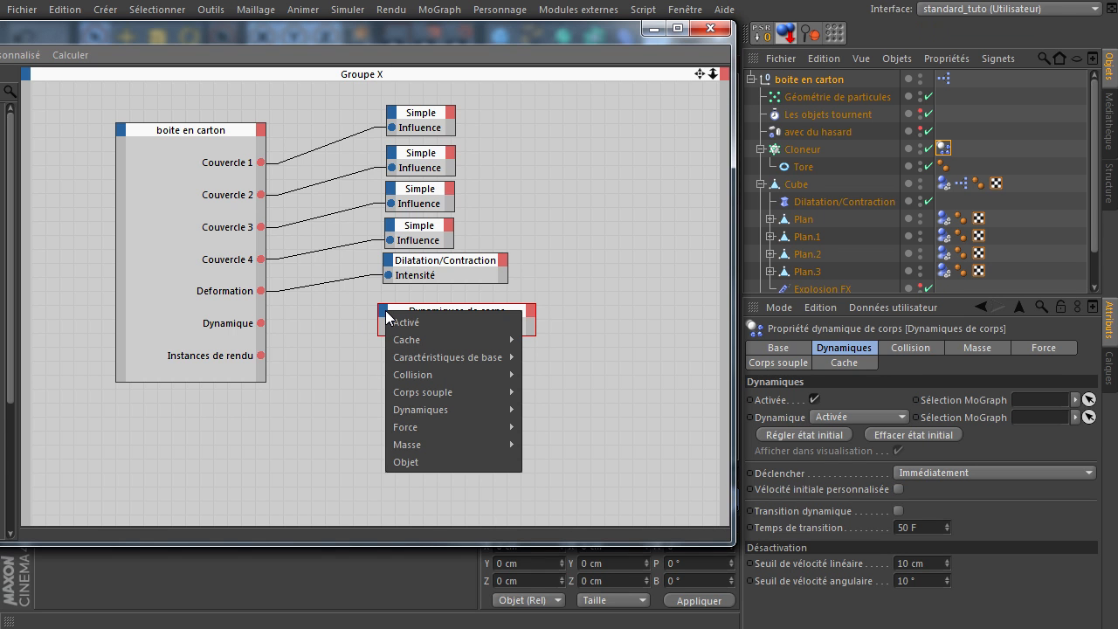
mouse_move(440, 409)
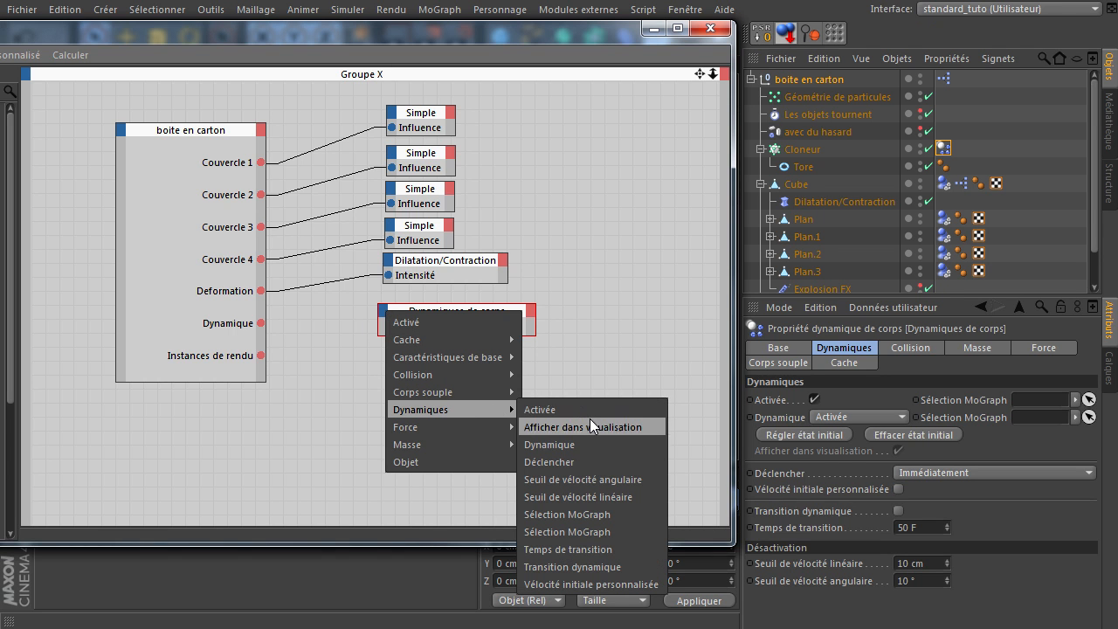
click(576, 444)
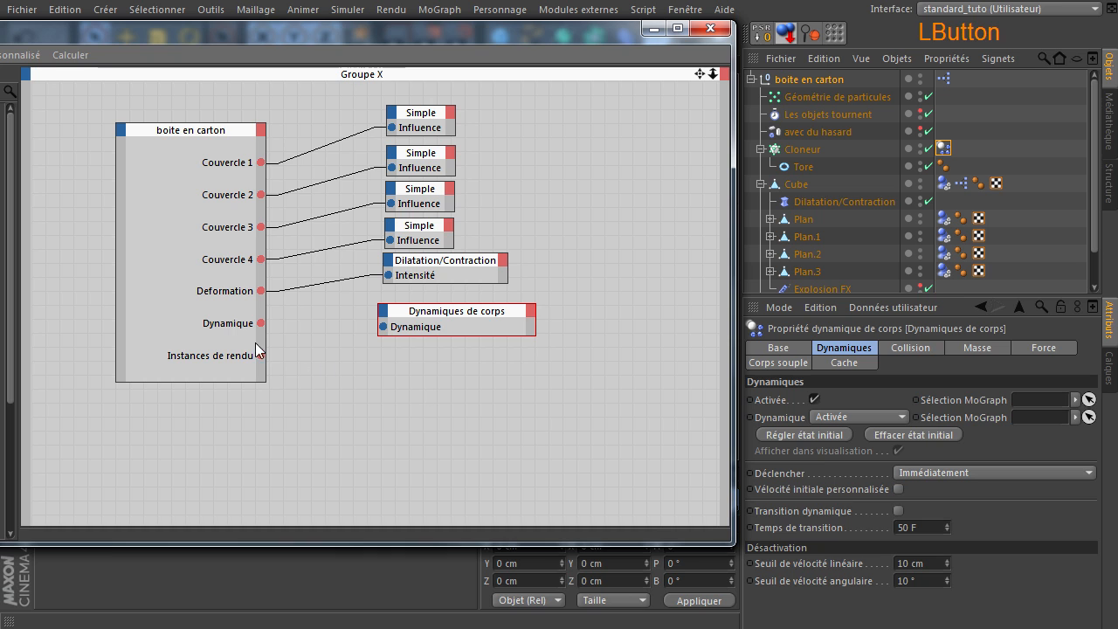
drag(263, 325, 292, 325)
drag(364, 327, 382, 328)
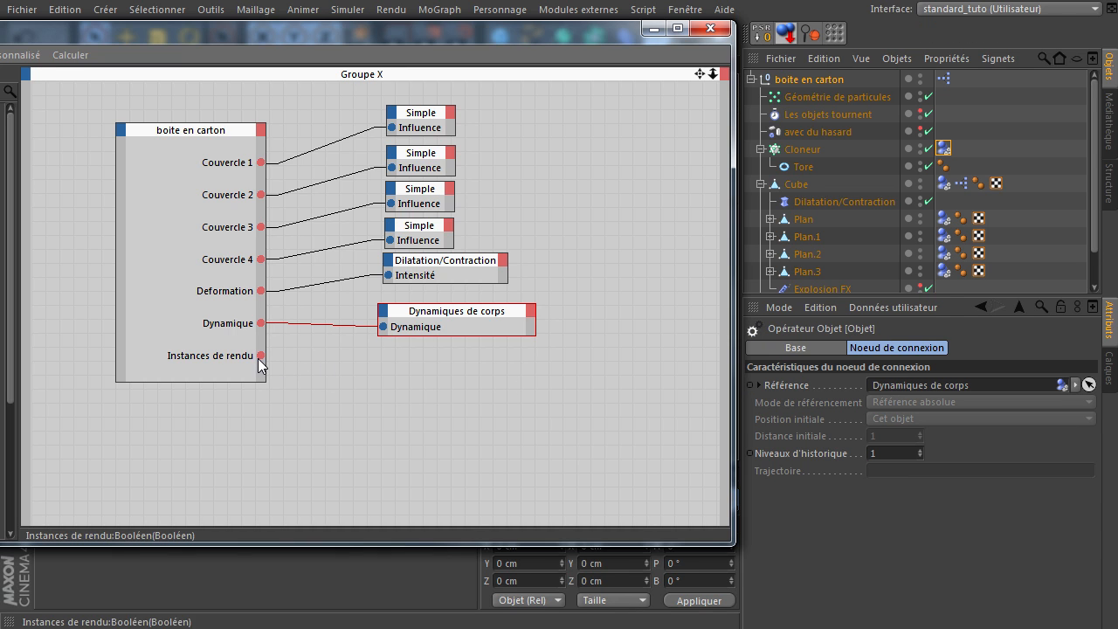
- Add the Cloneur object as a node below the Dynamiques de corps node in the XPresso graph
click(808, 150)
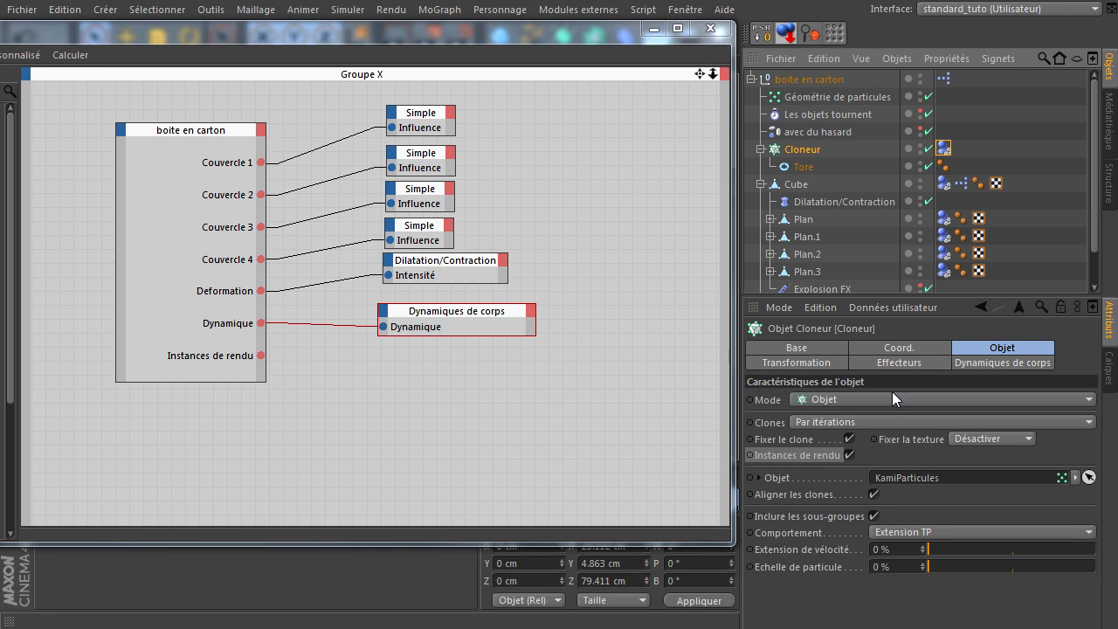
click(765, 456)
drag(800, 153, 417, 382)
click(429, 380)
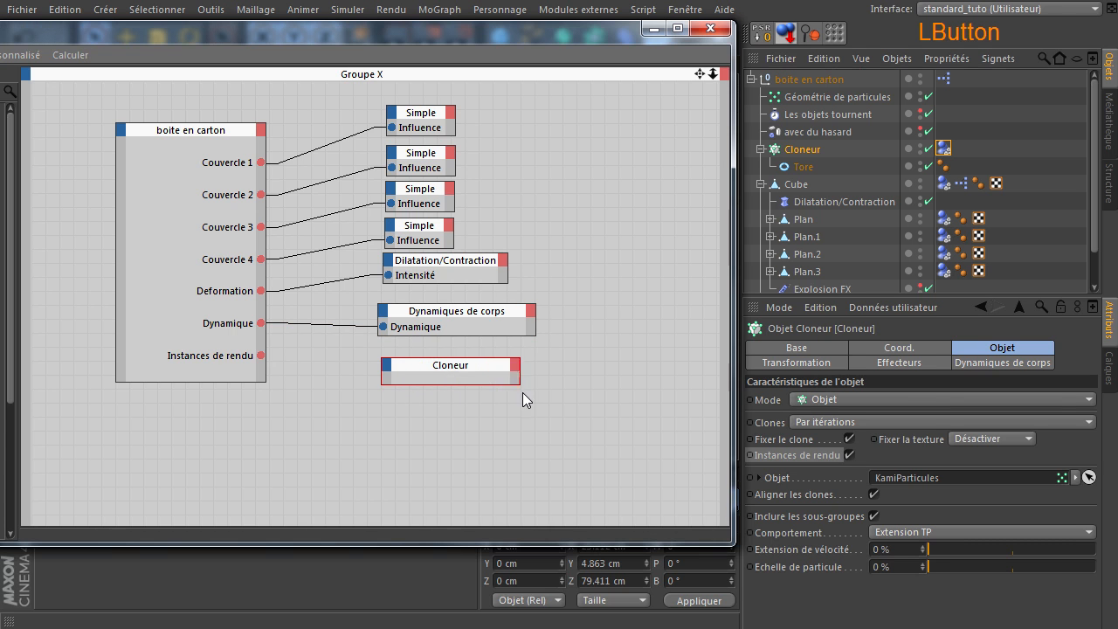
- Give the Cloneur node an Instances de rendu input port and connect boite en carton's Instances de rendu output to it
click(389, 365)
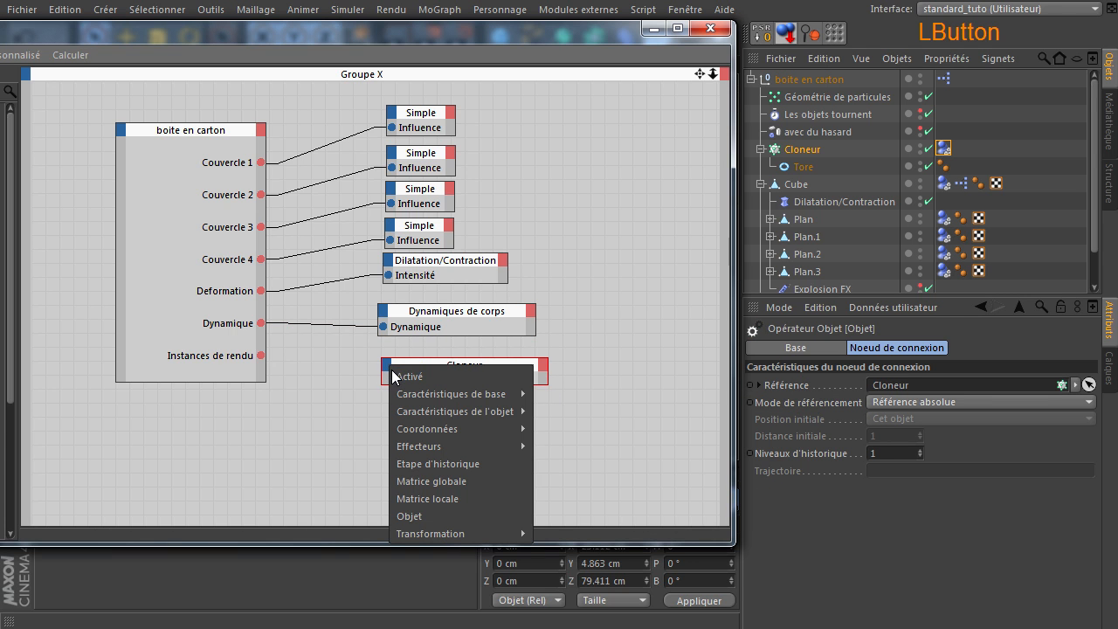
mouse_move(439, 411)
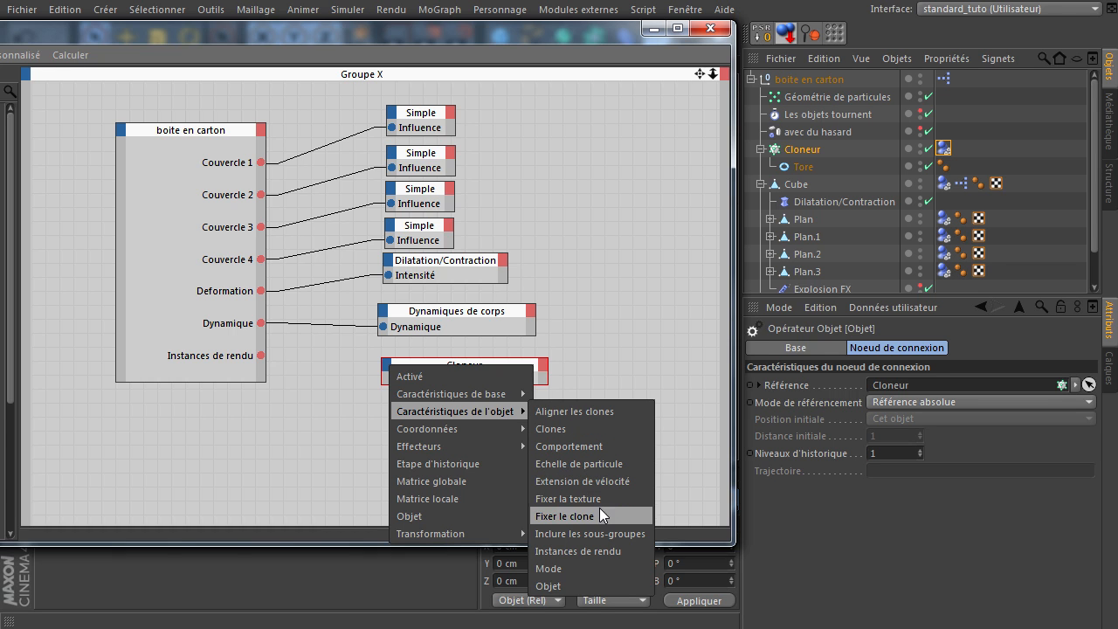
click(592, 552)
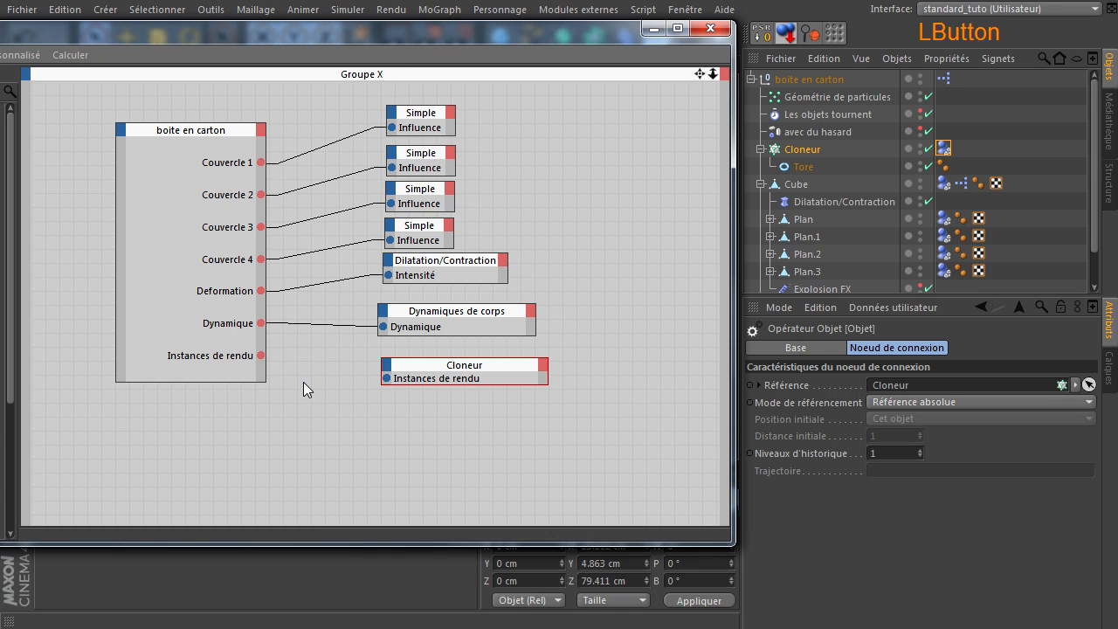
drag(261, 356, 386, 379)
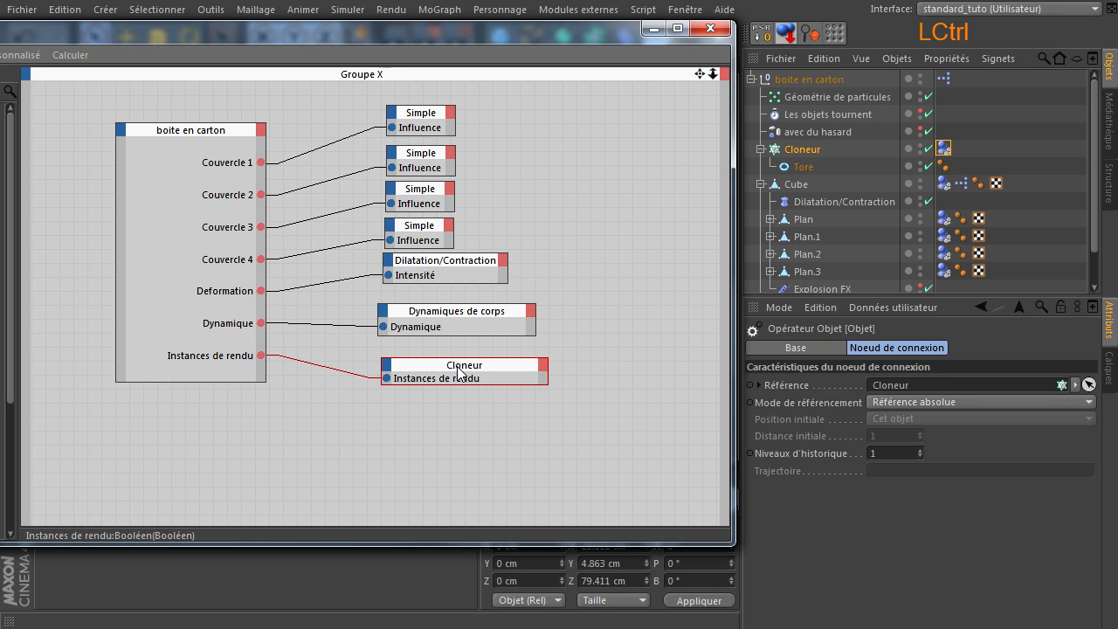
- Move the Dynamiques de corps and Cloneur nodes up, closer beneath the Dilatation/Contraction node
ctrl+click(456, 366)
ctrl+click(437, 318)
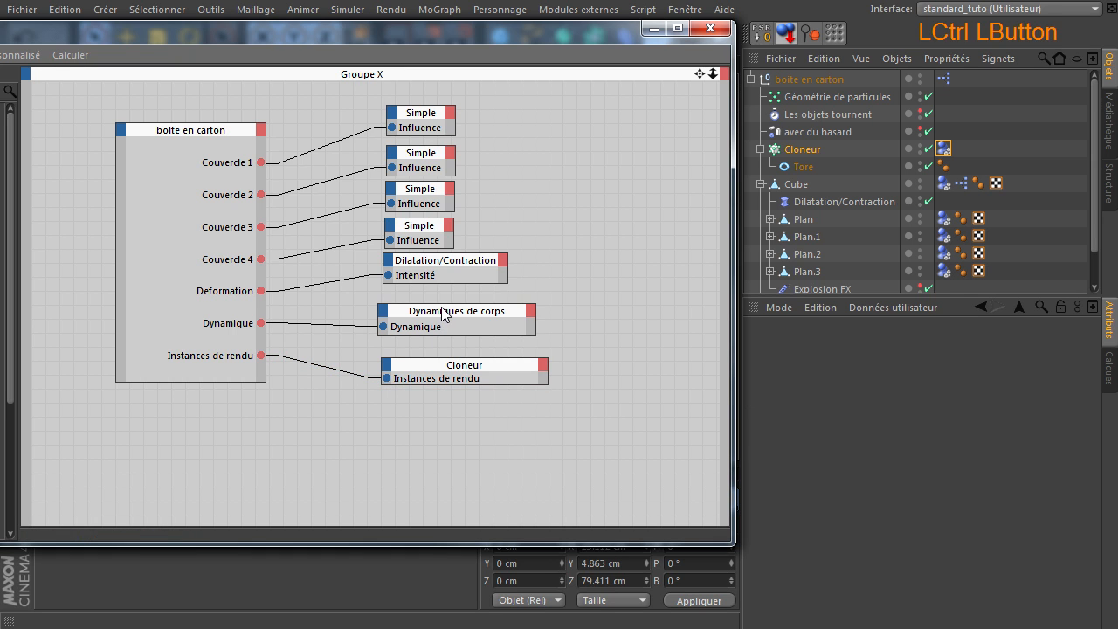
mouse_move(435, 316)
mouse_down()
mouse_move(426, 302)
mouse_move(435, 306)
mouse_up()
drag(444, 372, 440, 348)
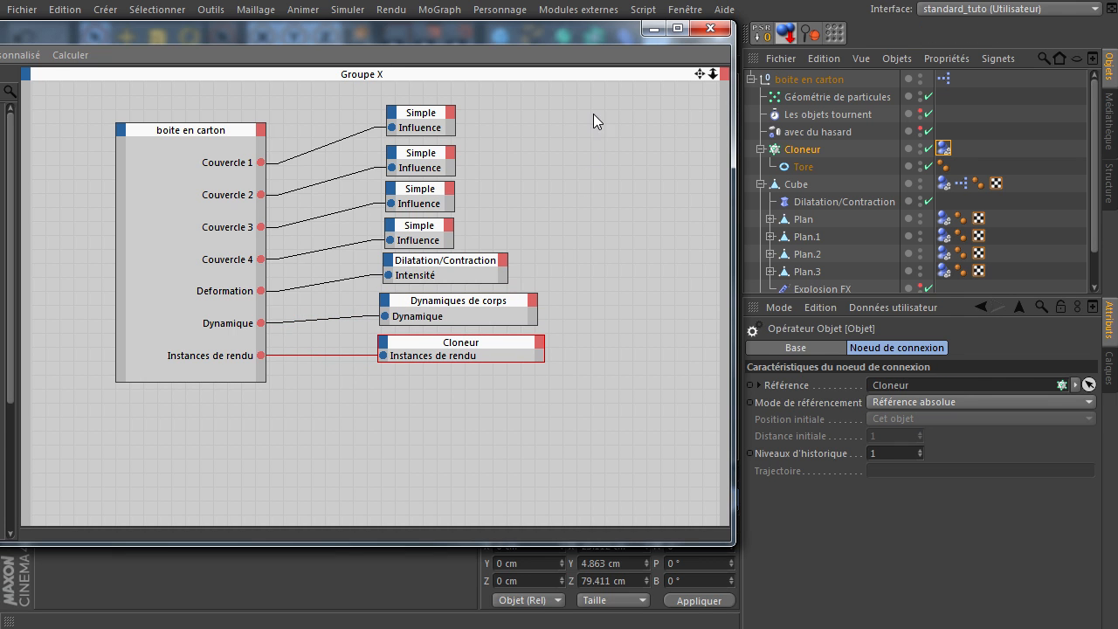
- Shift all seven target nodes closer to the boite en carton node and fine-tune the Dynamiques de corps and Cloneur positions
drag(554, 82, 372, 425)
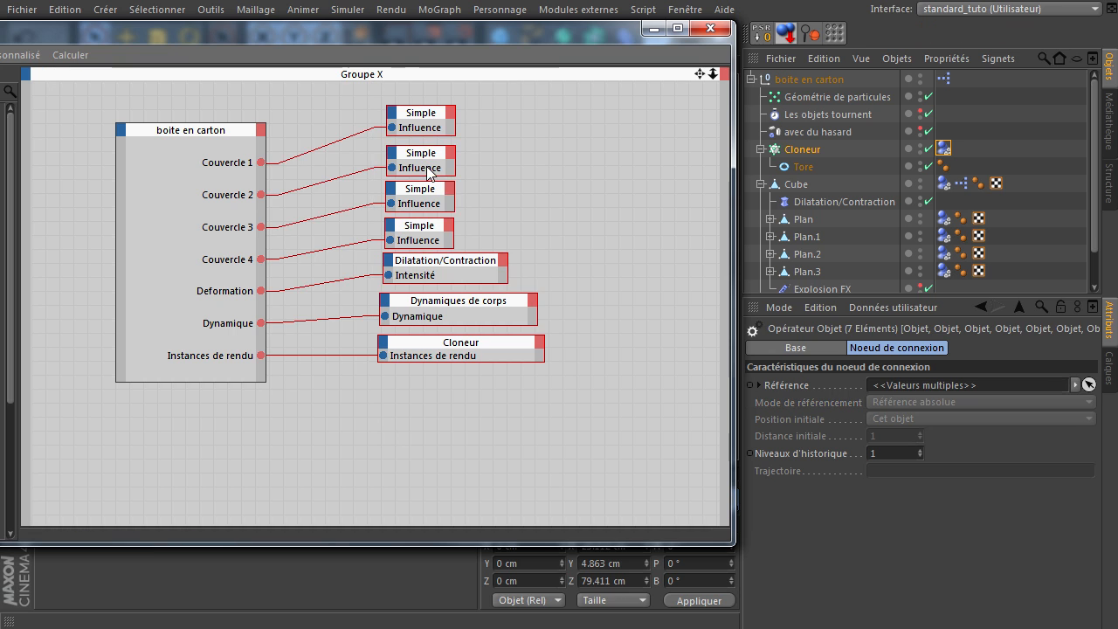
drag(426, 120, 361, 133)
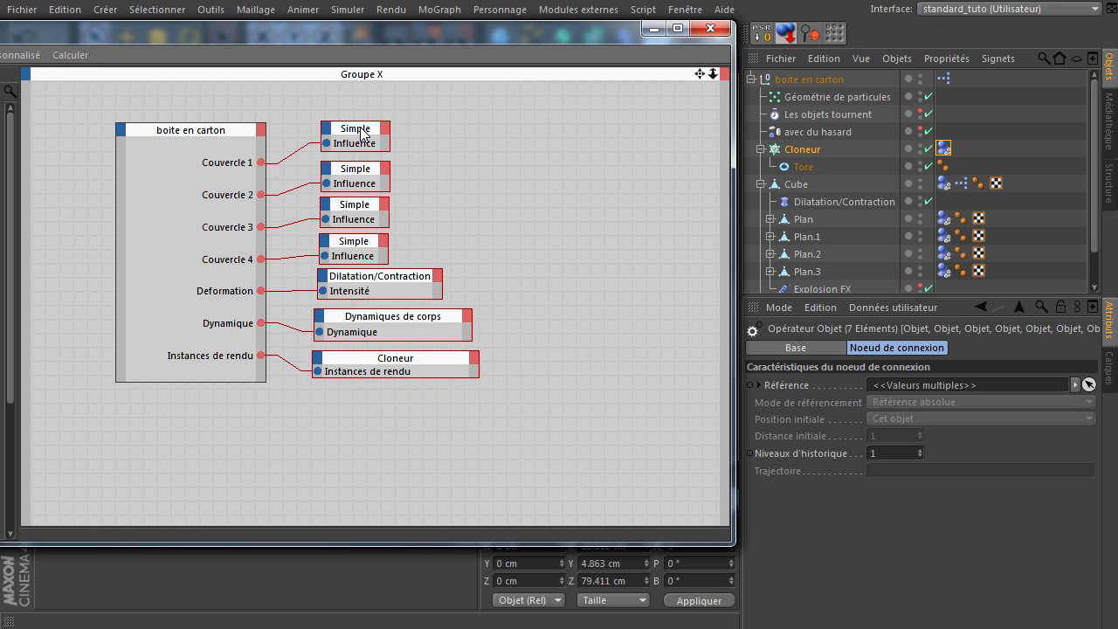
drag(503, 319, 386, 400)
drag(408, 325, 412, 321)
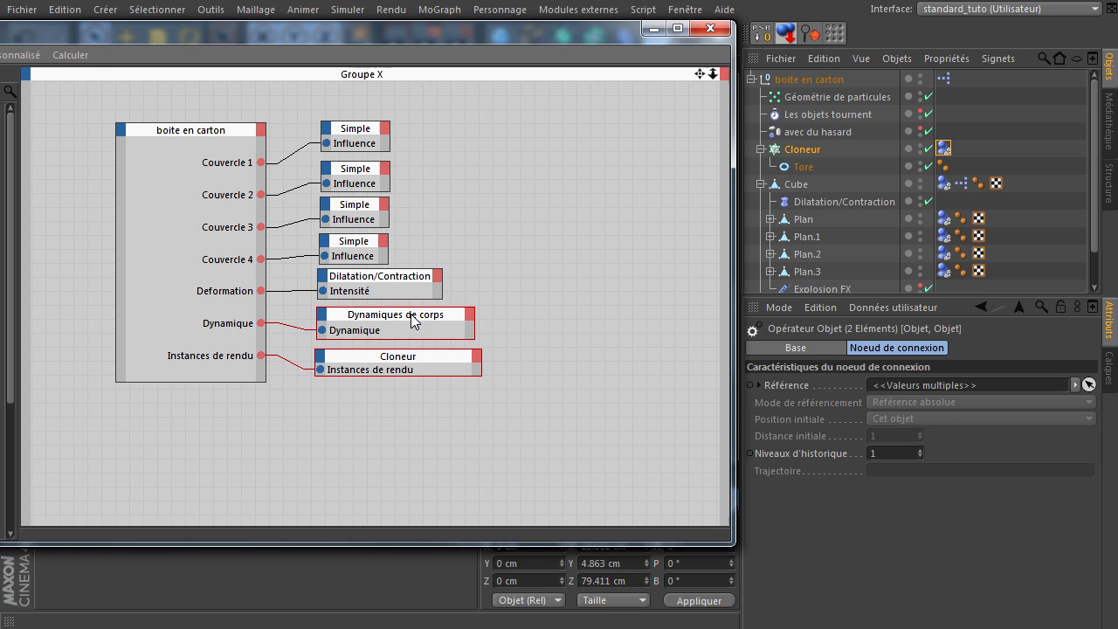
click(393, 397)
click(371, 362)
drag(372, 360, 371, 365)
click(293, 345)
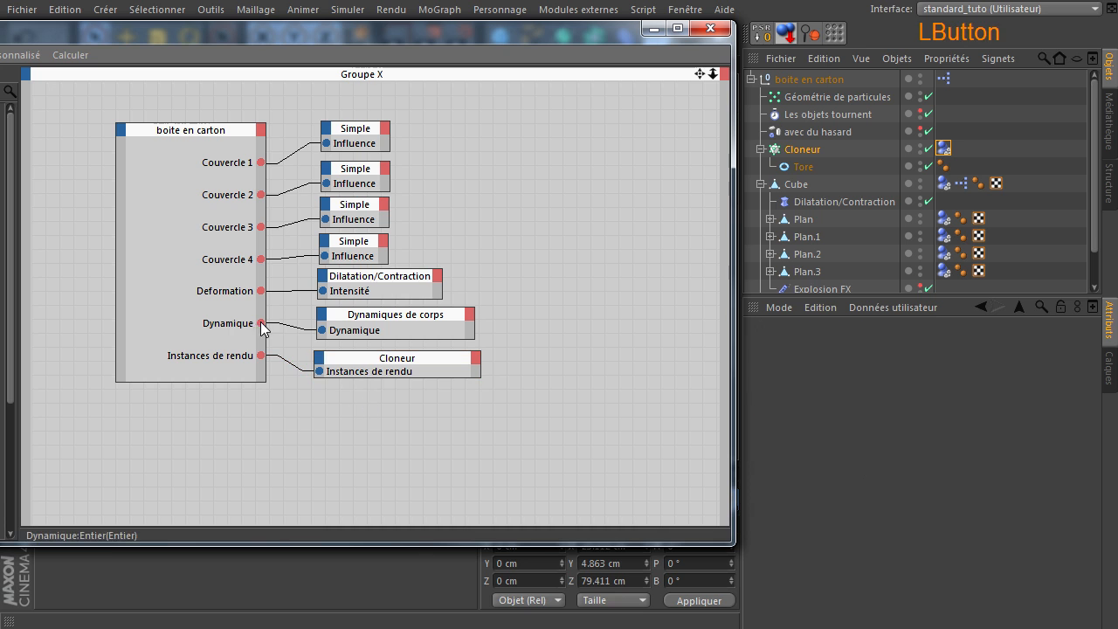
- Close the XPresso editor and show boite en carton's complete Reglage settings, including the Clones group
drag(333, 33, 631, 104)
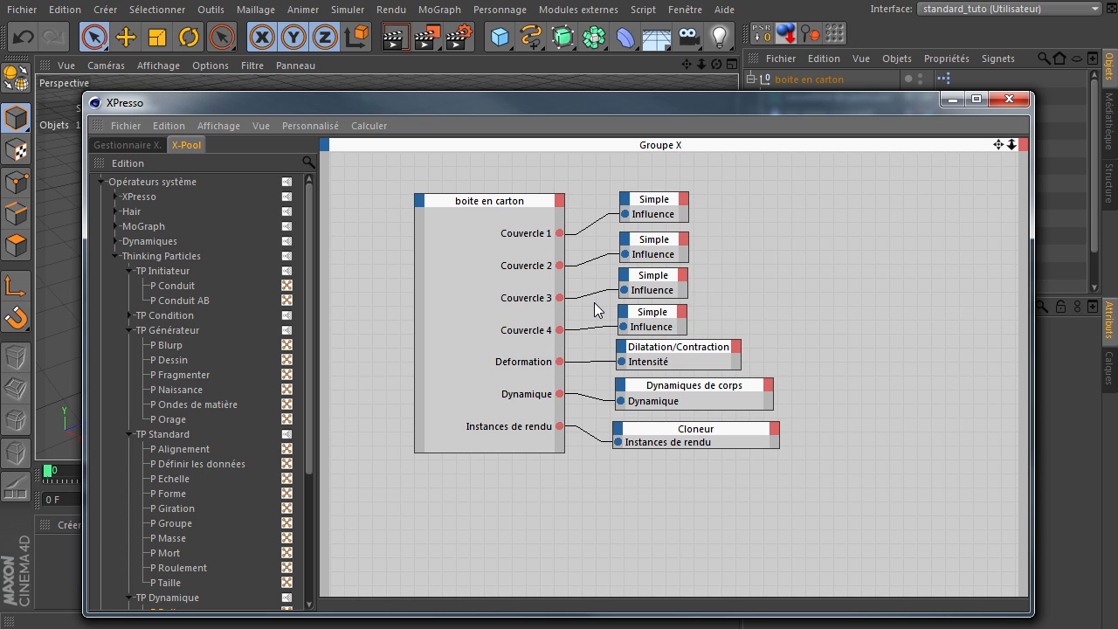
click(1023, 99)
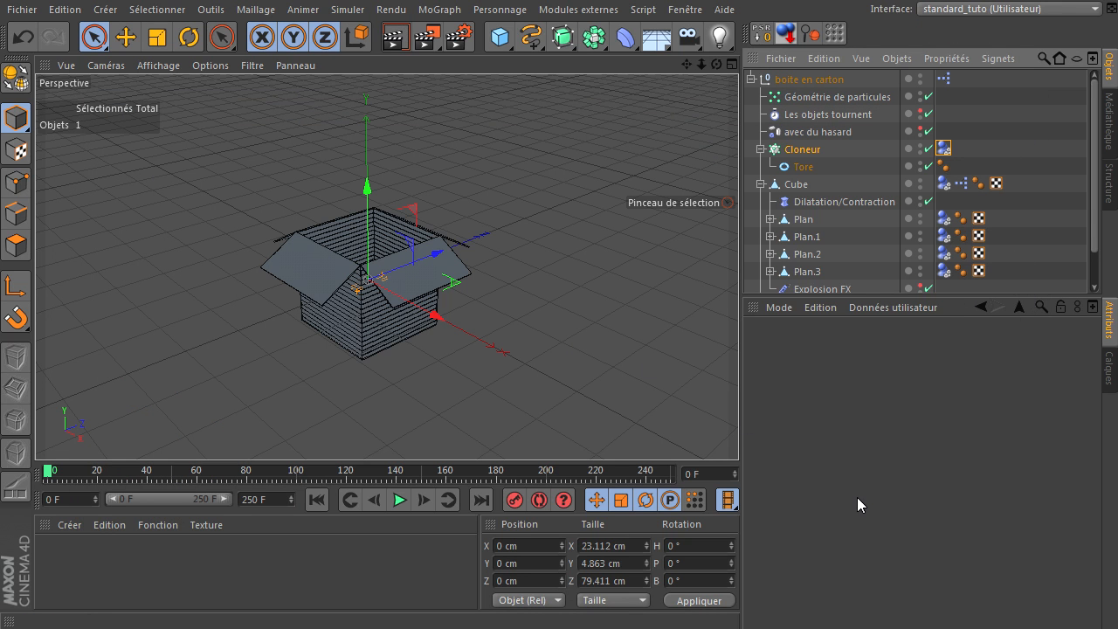
drag(900, 296, 917, 352)
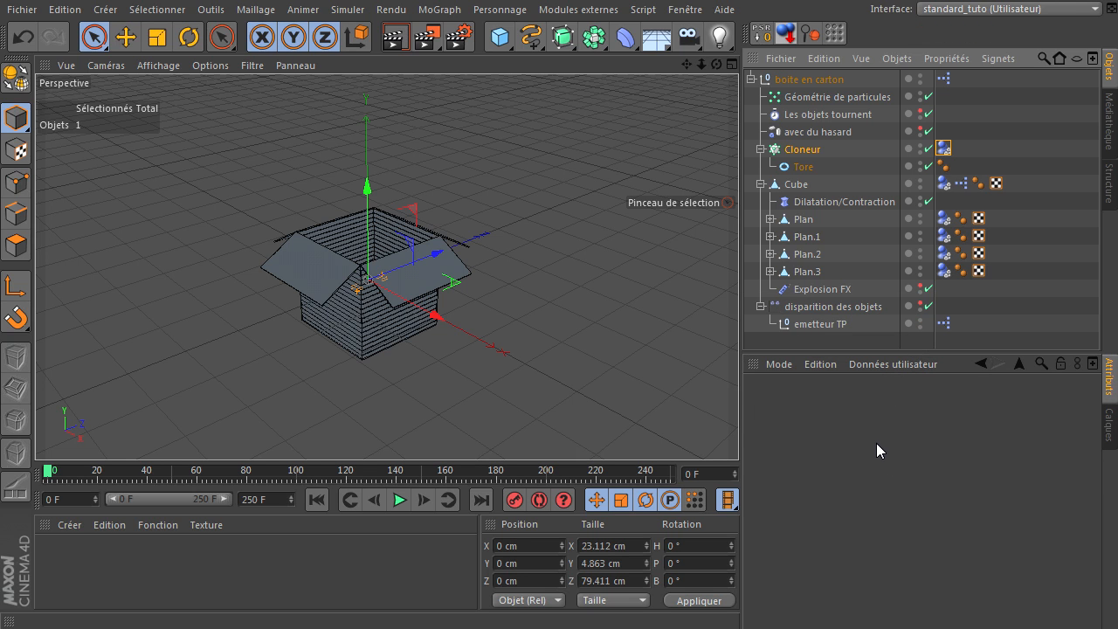
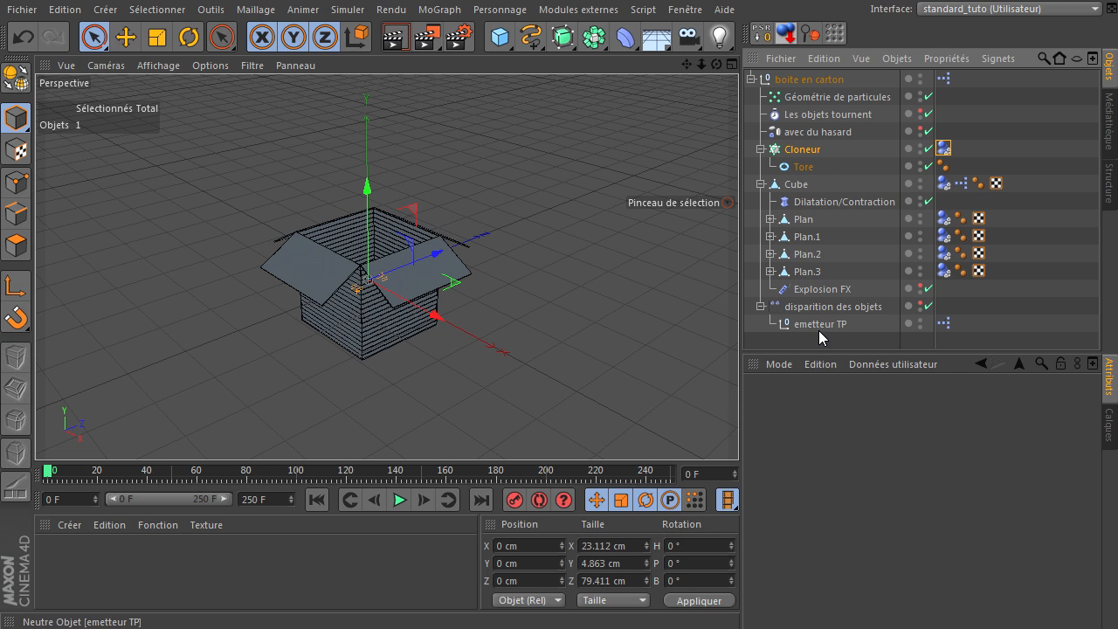
click(813, 79)
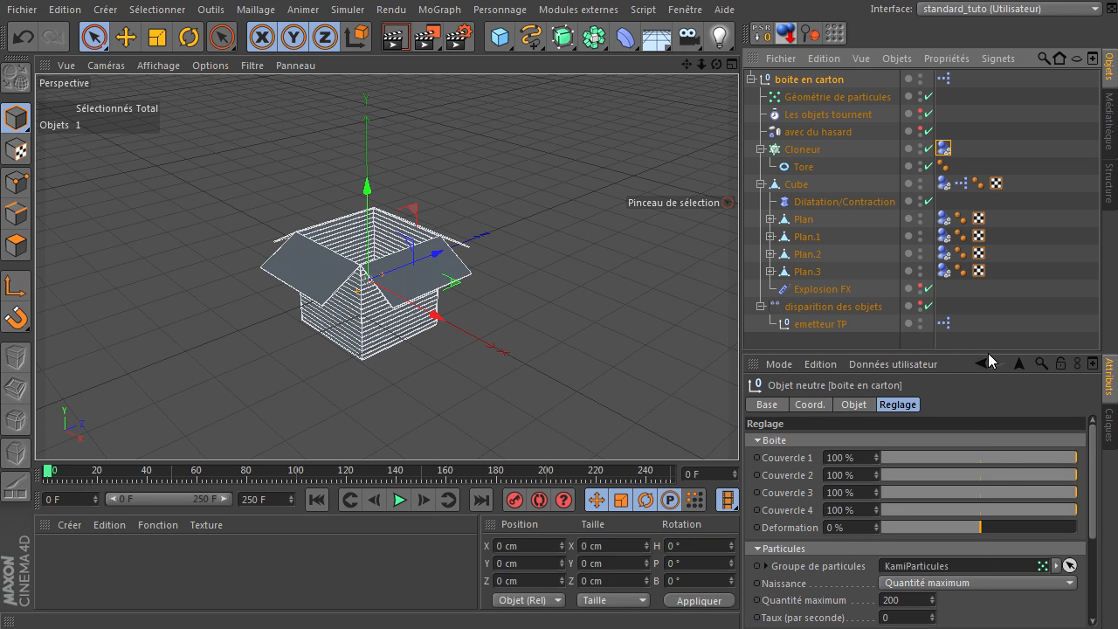
drag(986, 360, 989, 190)
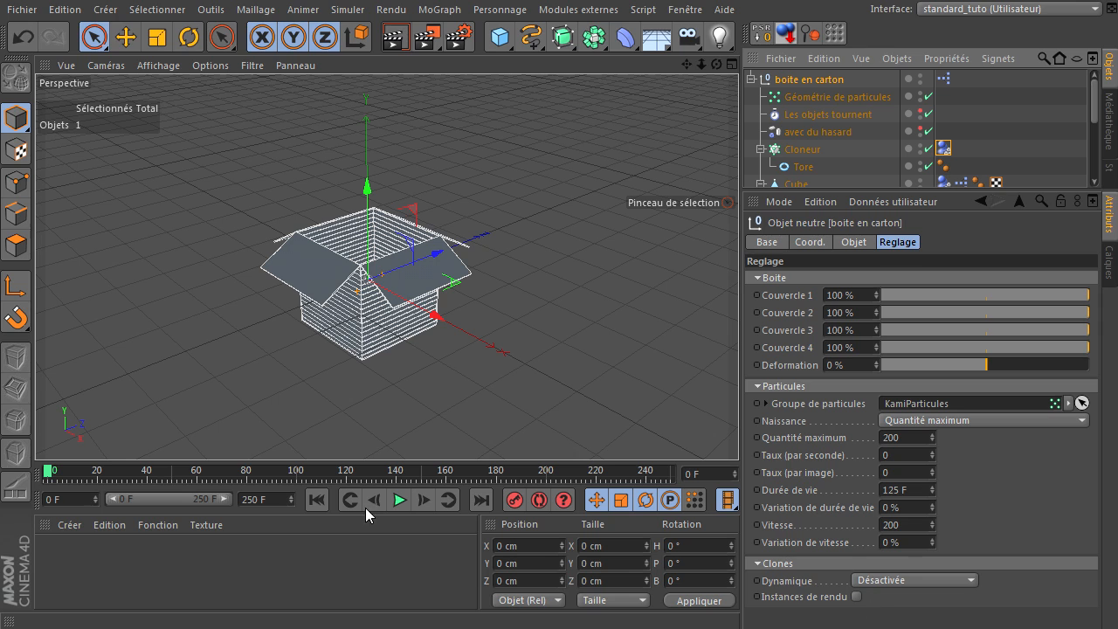
- Play the animation and test the Clones group's Dynamique setting by switching it to Activée and back to Désactivée
click(398, 506)
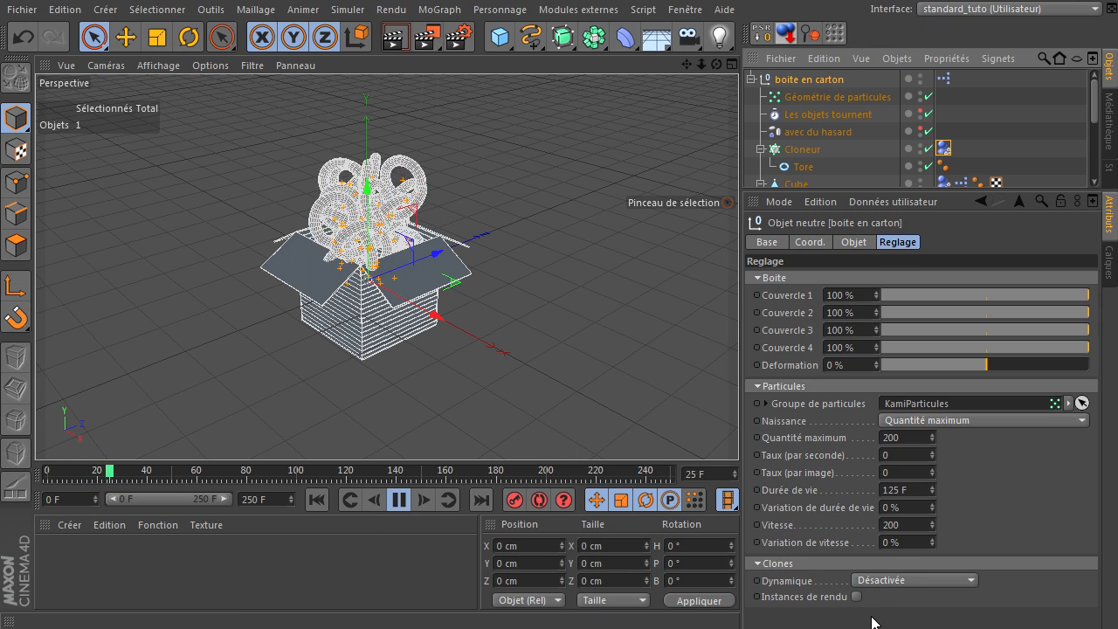
click(947, 581)
click(944, 616)
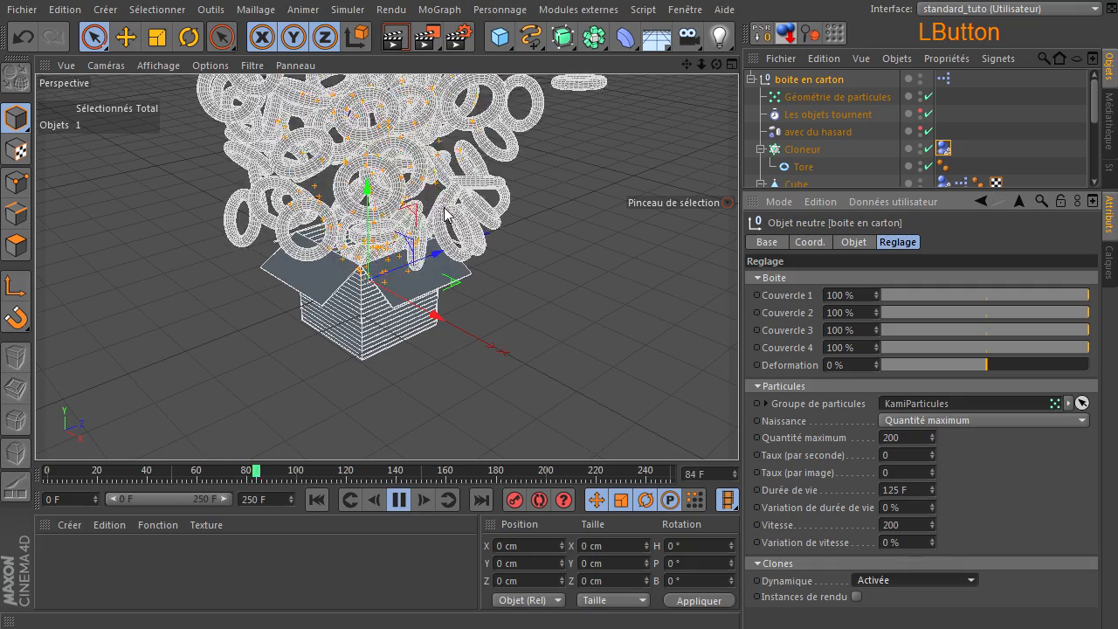
click(909, 579)
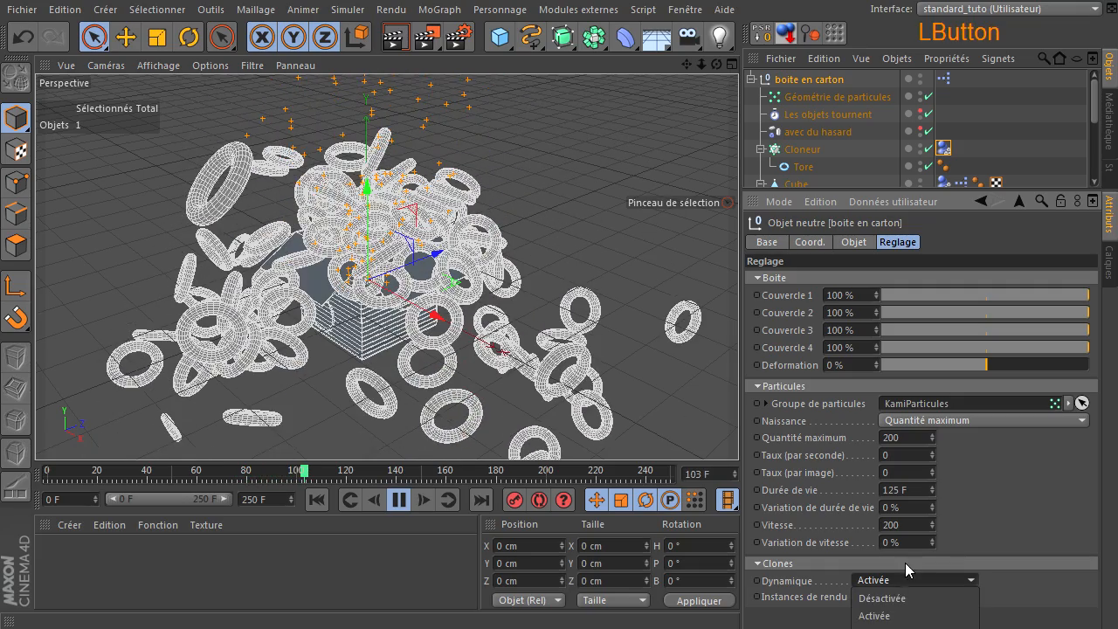
click(902, 600)
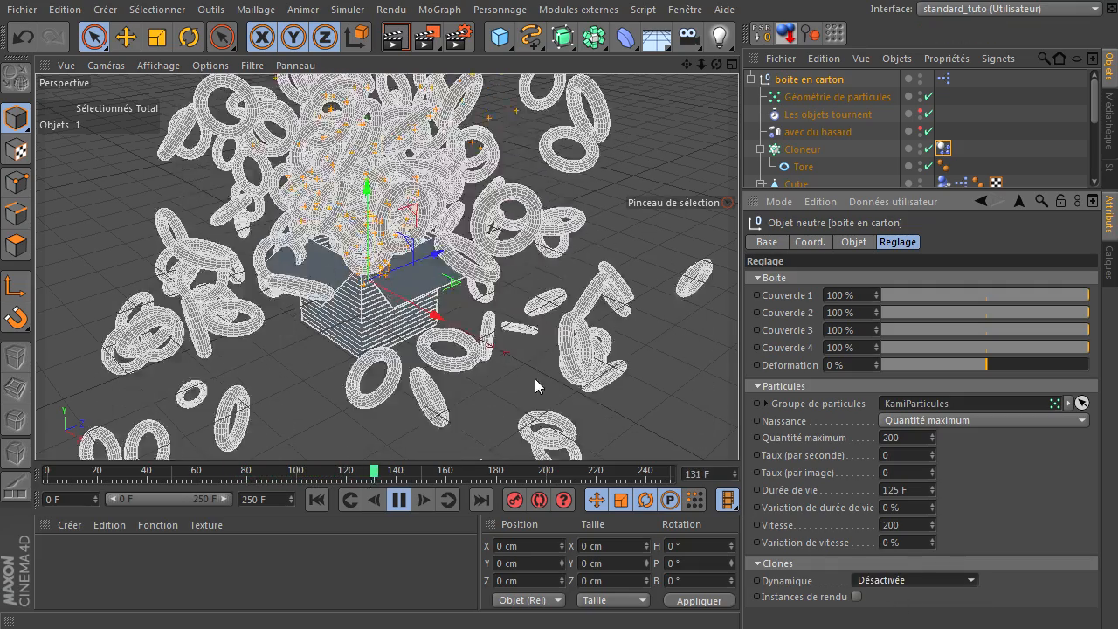
- Toggle boite en carton's Instances de rendu on, off and on again, checking the matching Cloneur option after the first two changes
click(856, 596)
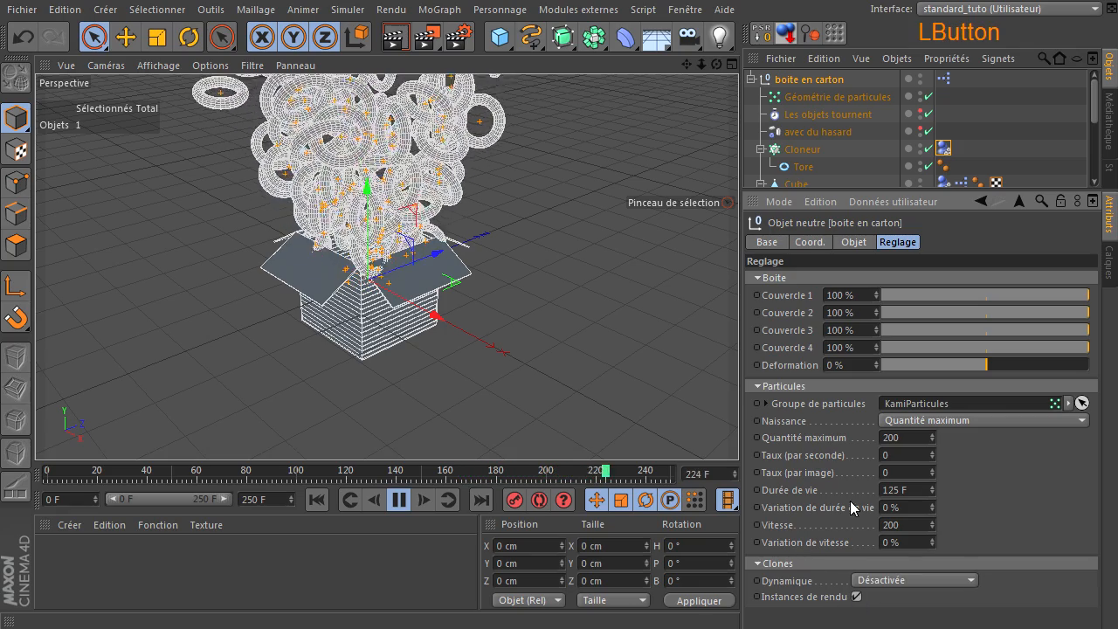
click(792, 152)
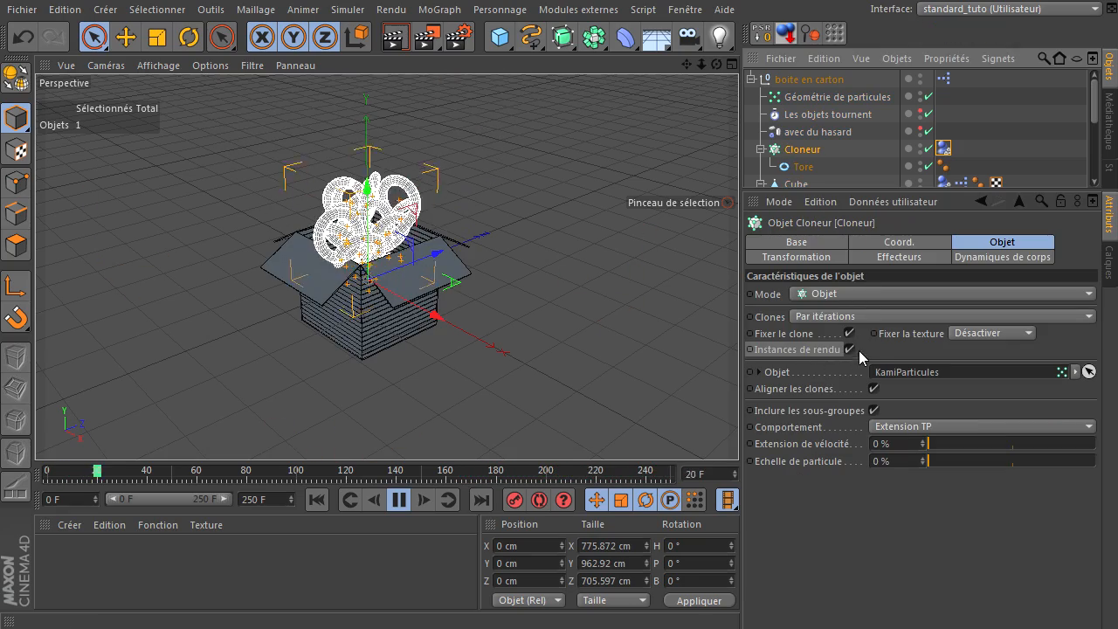
click(811, 80)
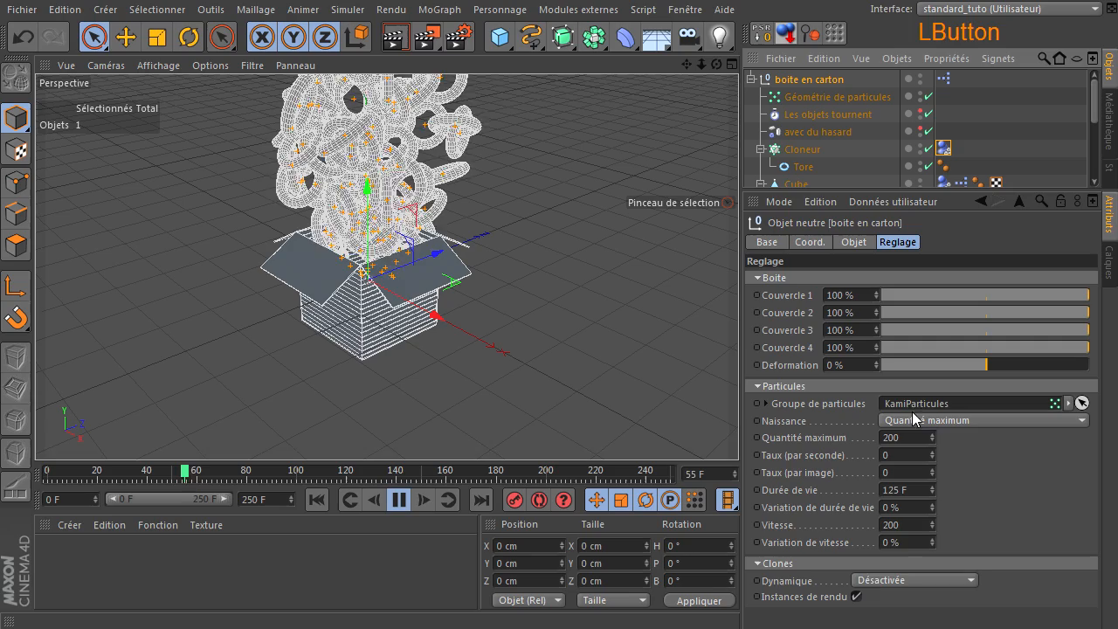
click(857, 596)
click(802, 149)
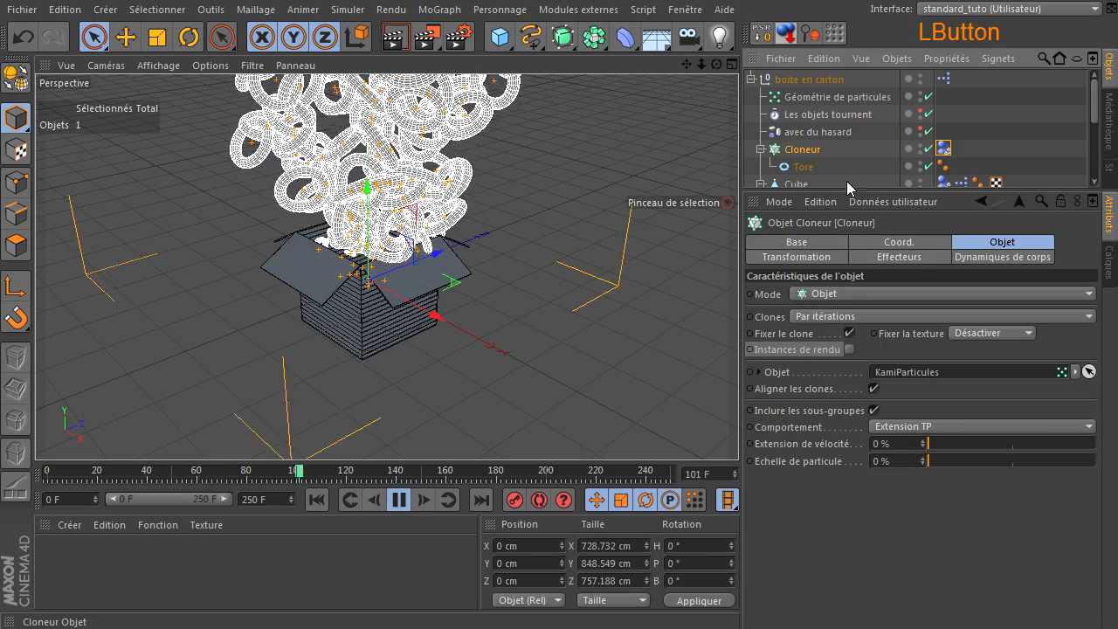
click(810, 80)
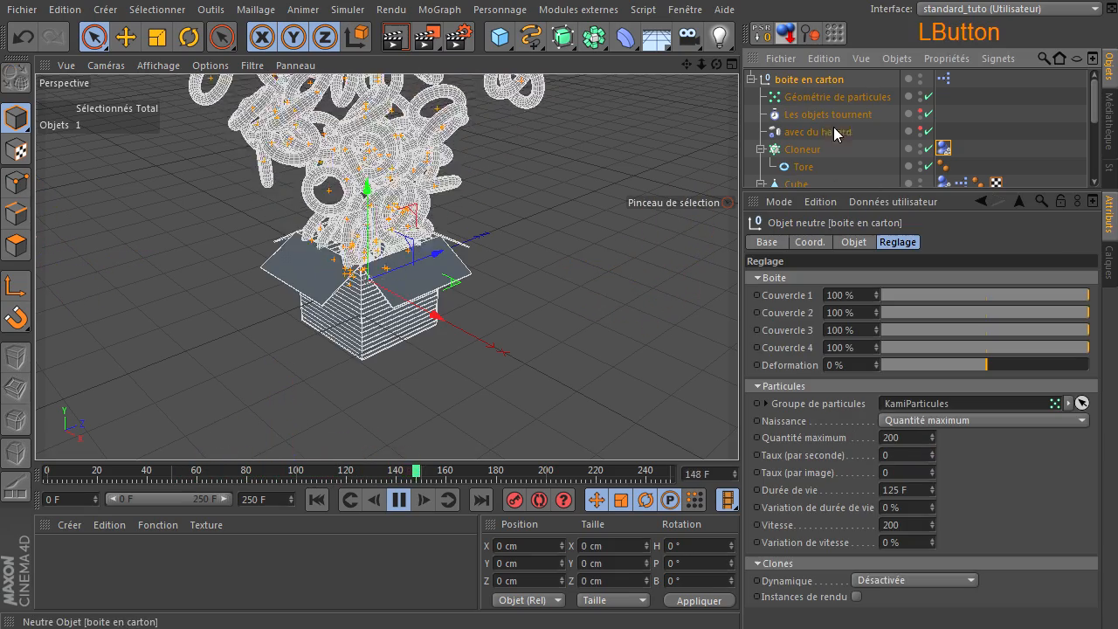
click(857, 597)
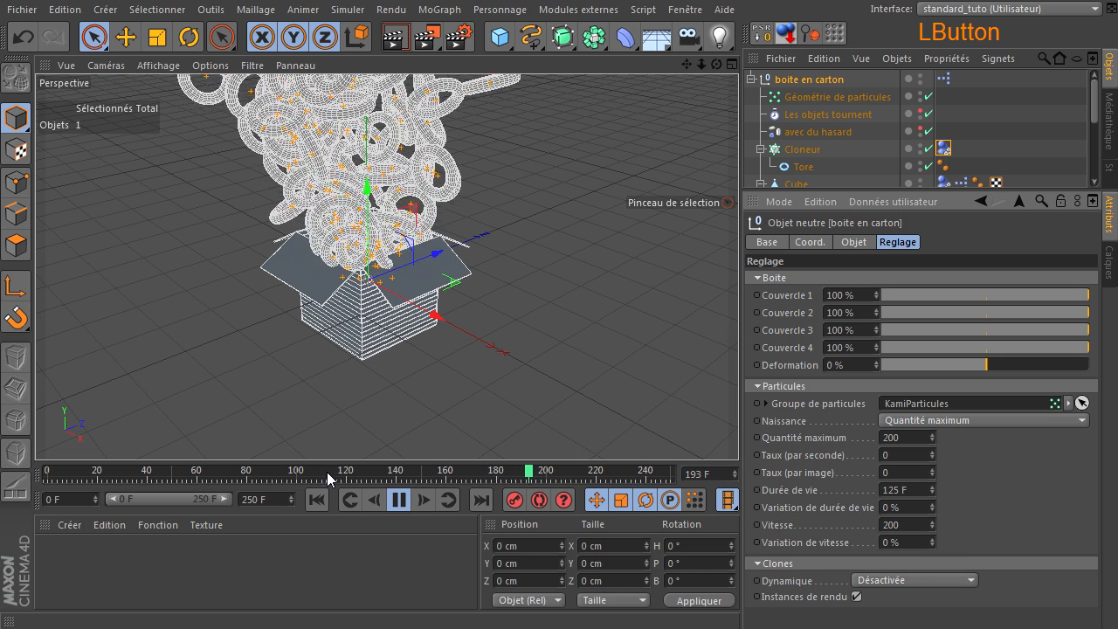
- Stop the animation, return to frame 0 and deselect boite en carton
click(402, 500)
click(316, 499)
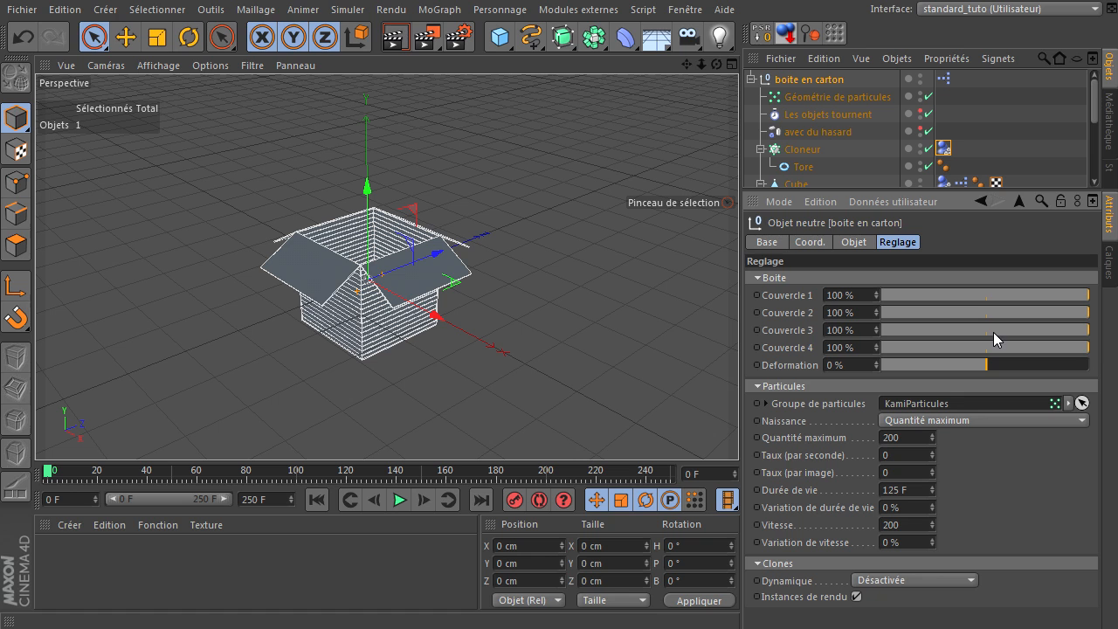
click(525, 297)
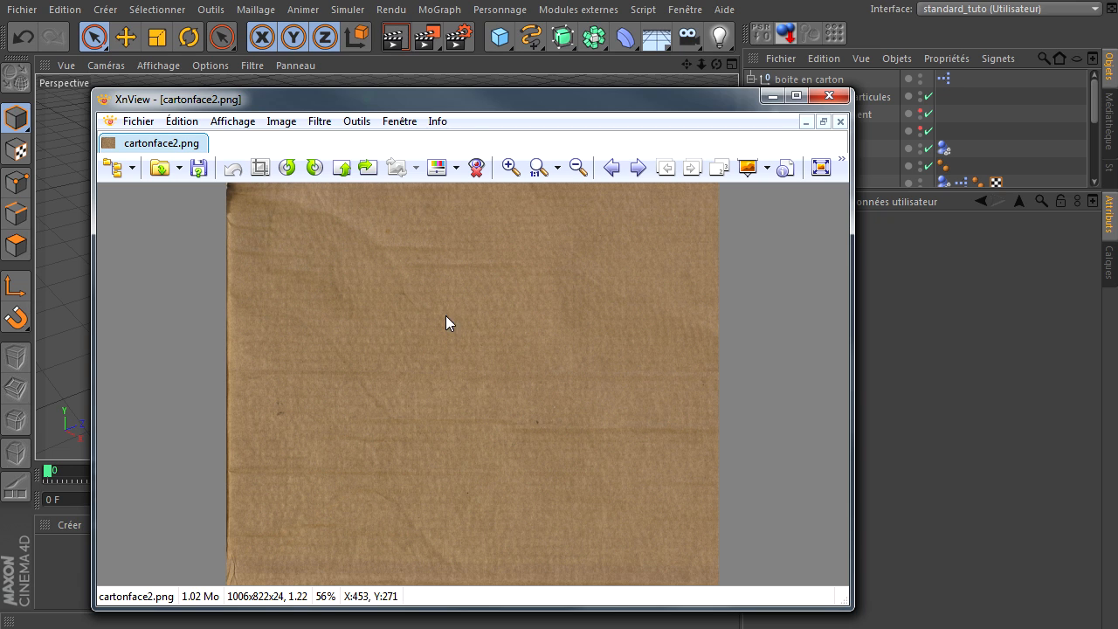
- Examine the cardboard texture image cartonface2.png in XnView and close the viewer
click(453, 105)
drag(453, 105, 405, 109)
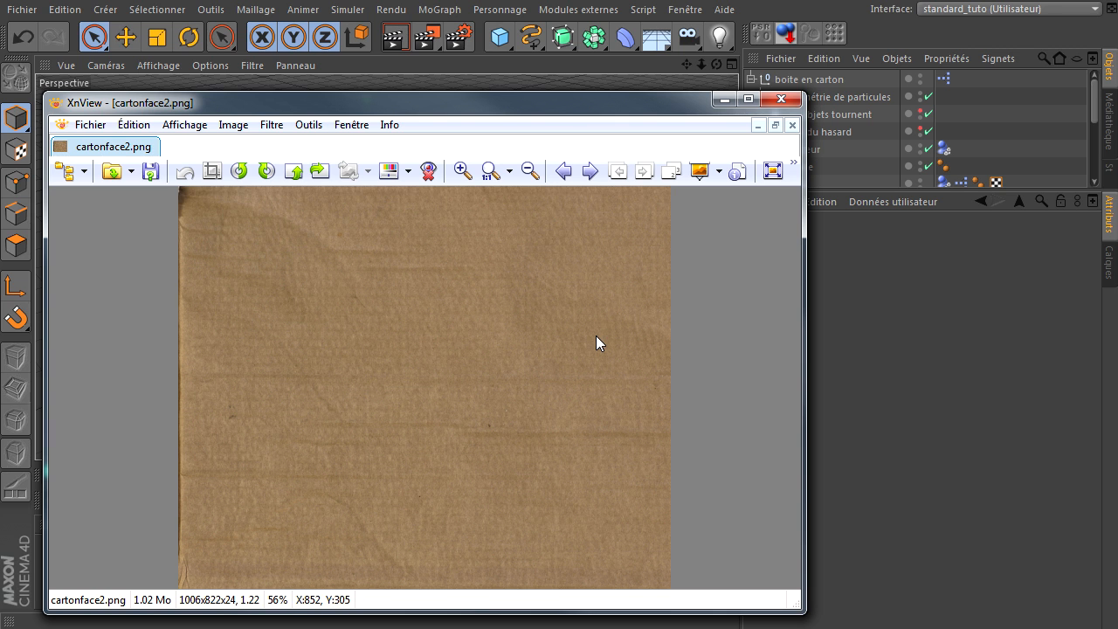
click(781, 99)
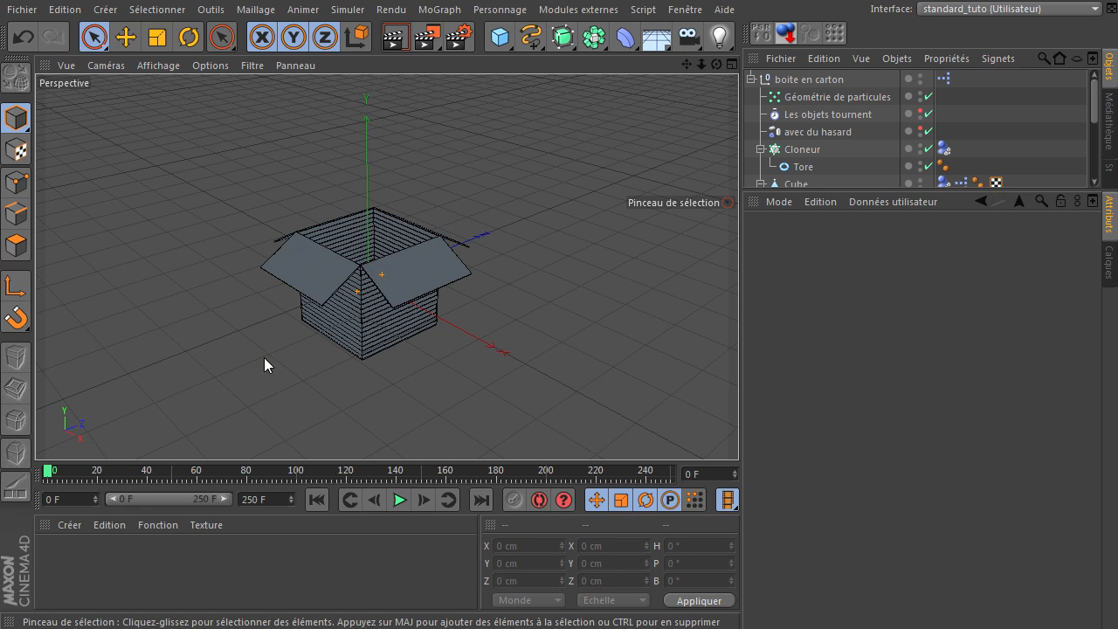
- Create a new material, open it for editing and turn off its Spécularité channel
click(84, 569)
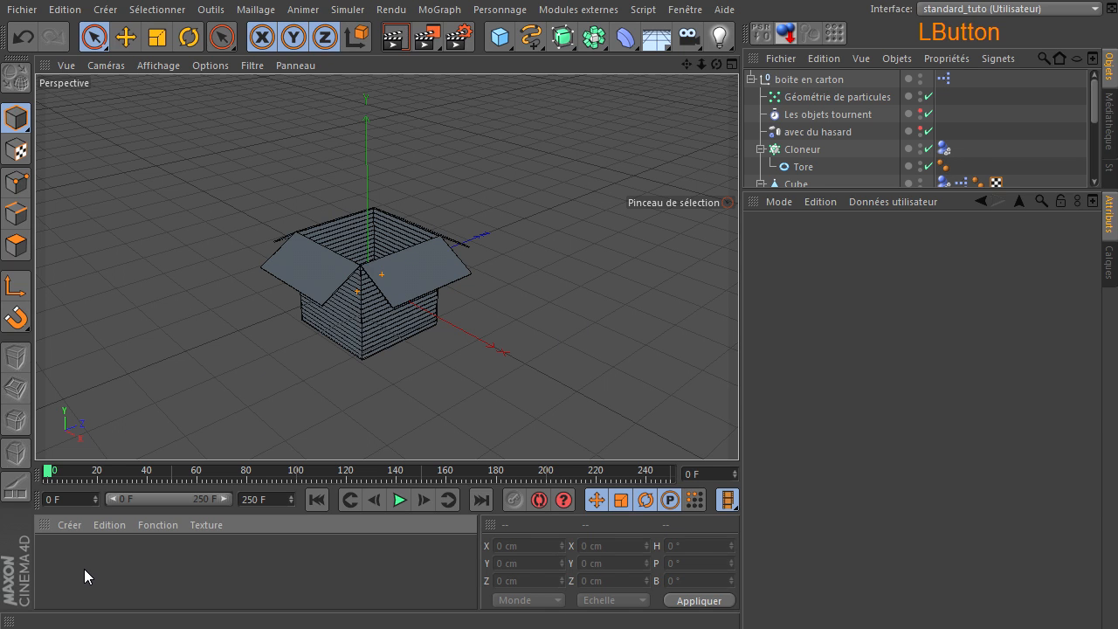
double_click(83, 568)
double_click(61, 555)
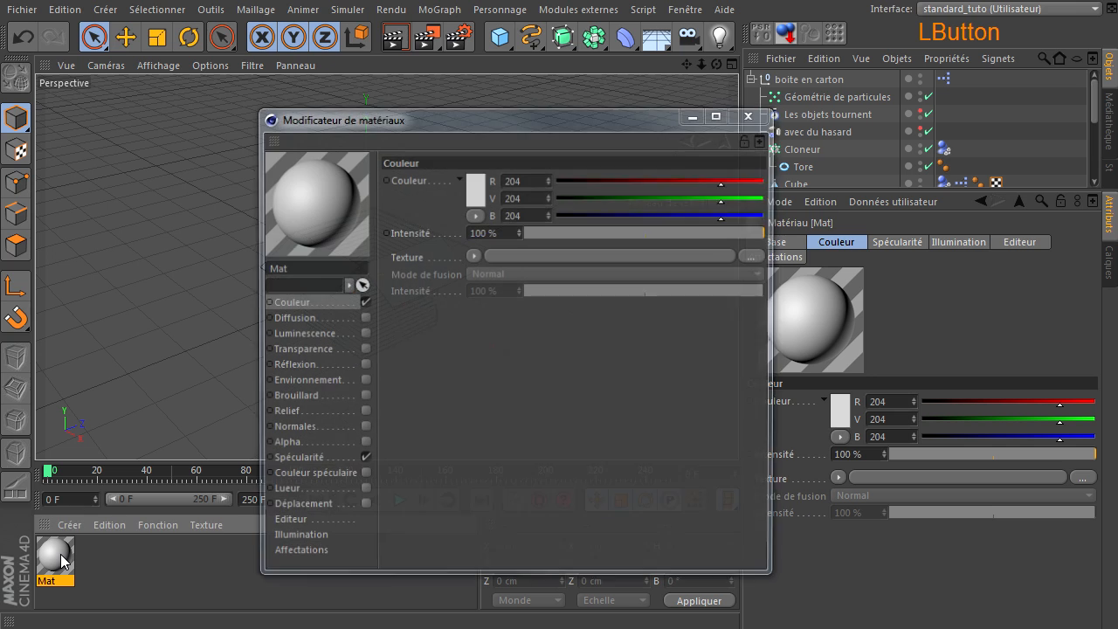
click(363, 460)
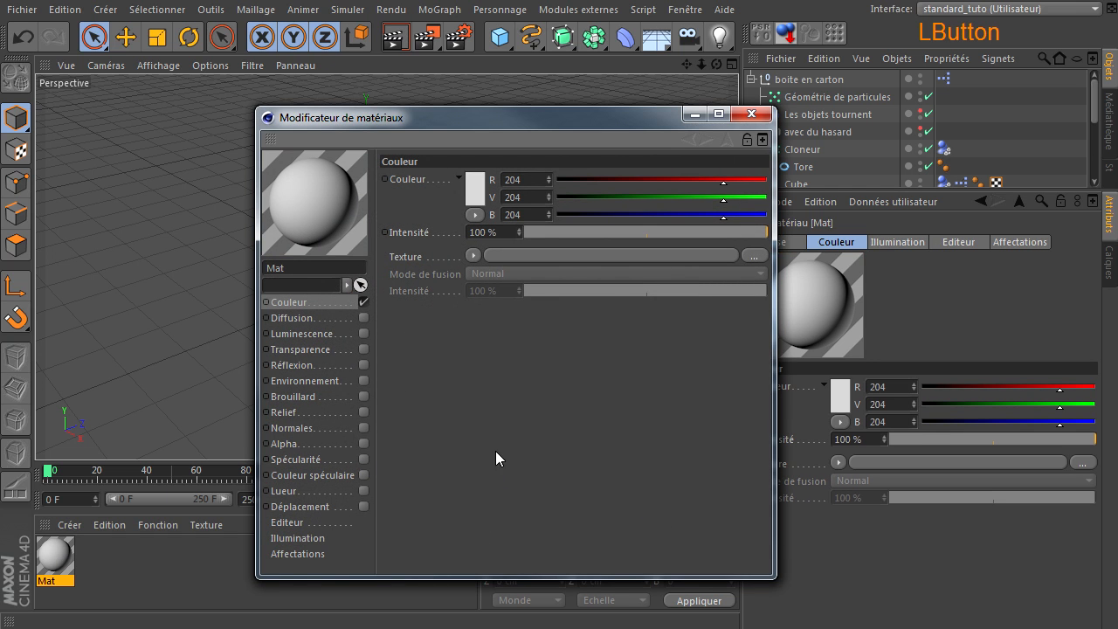
drag(494, 122, 386, 121)
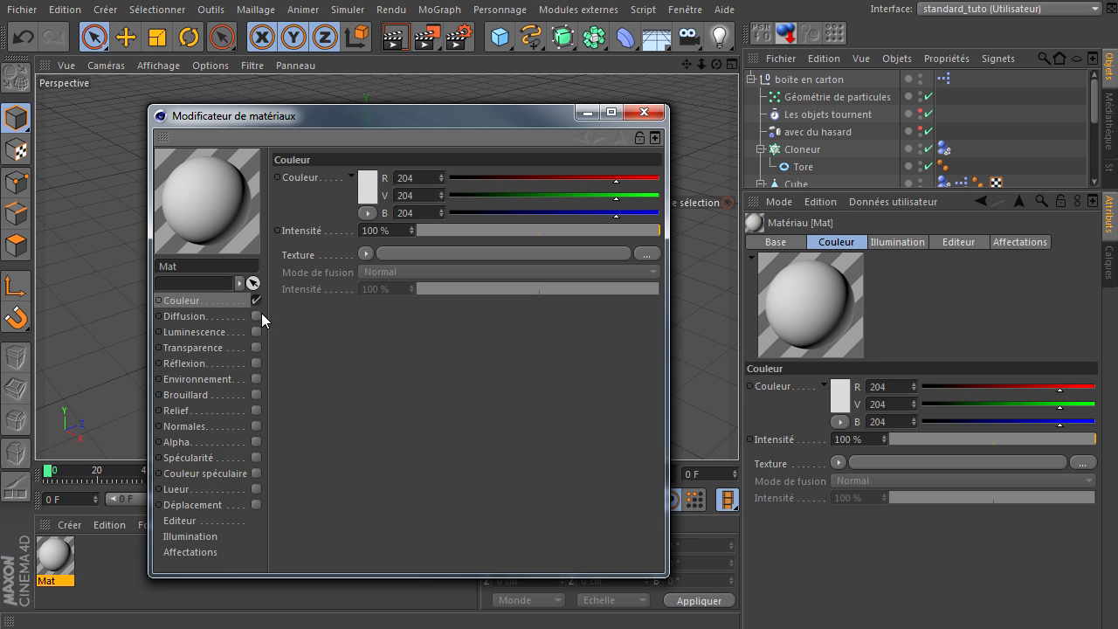
- Load cartonface2.png as the material's Couleur texture, decline copying it to the project location, and close the material editor
click(218, 300)
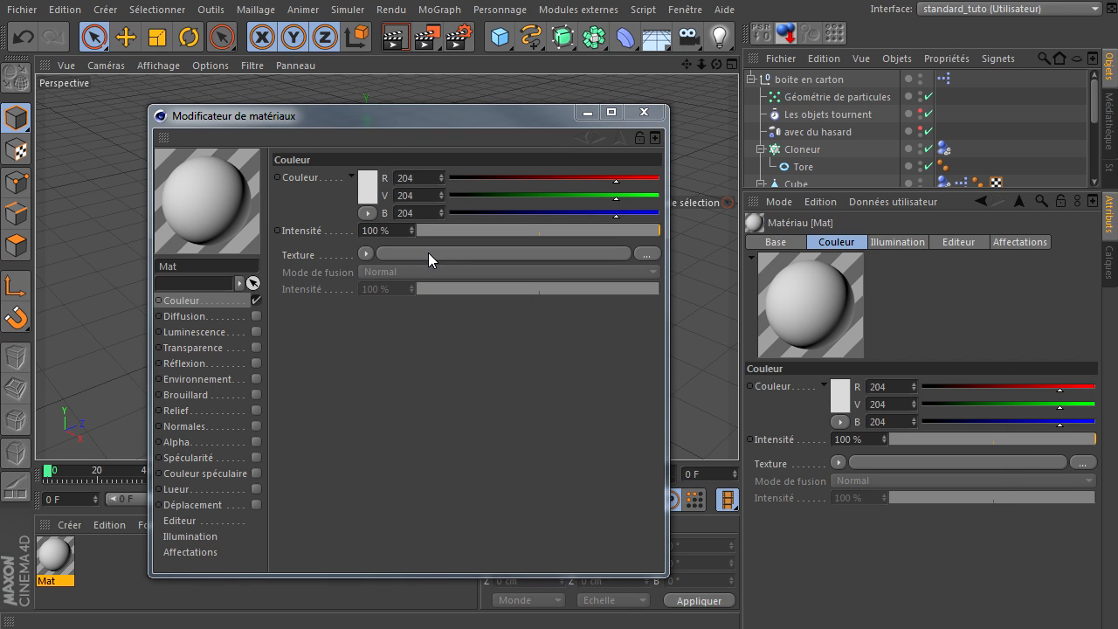
click(933, 495)
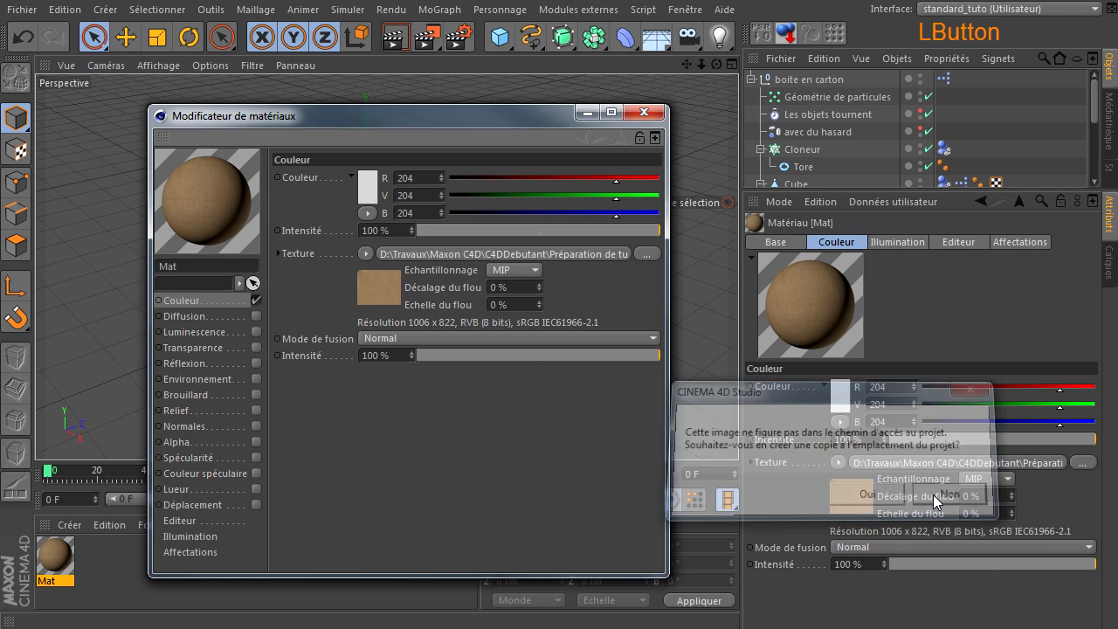
click(646, 112)
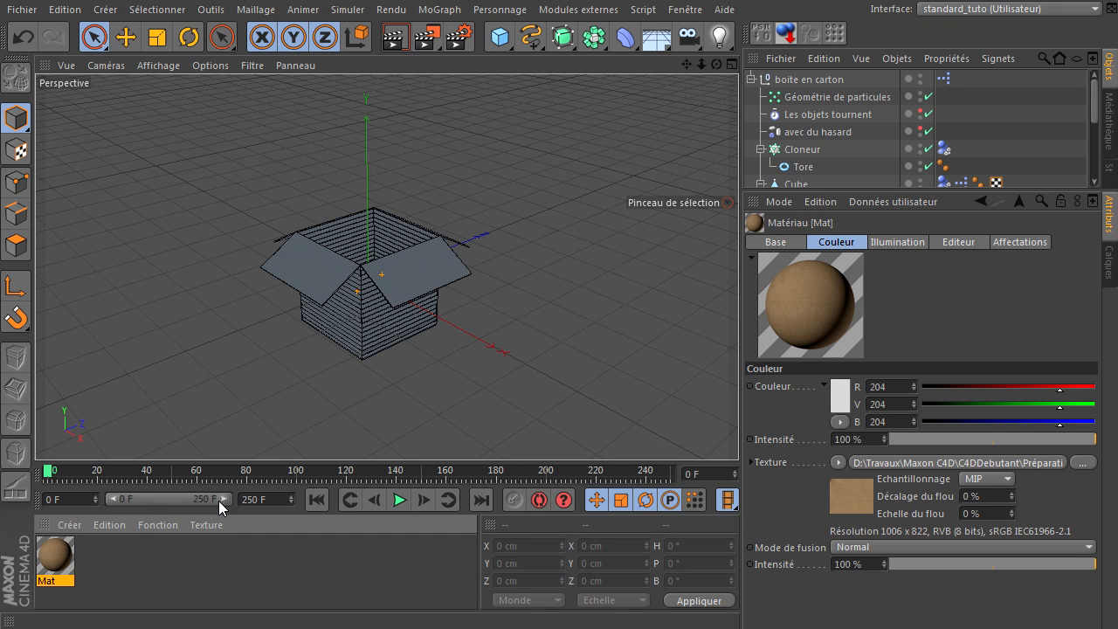
- Apply the cardboard material to the Cube object and render the view for a close check of the box
drag(817, 190, 807, 324)
drag(502, 349, 801, 185)
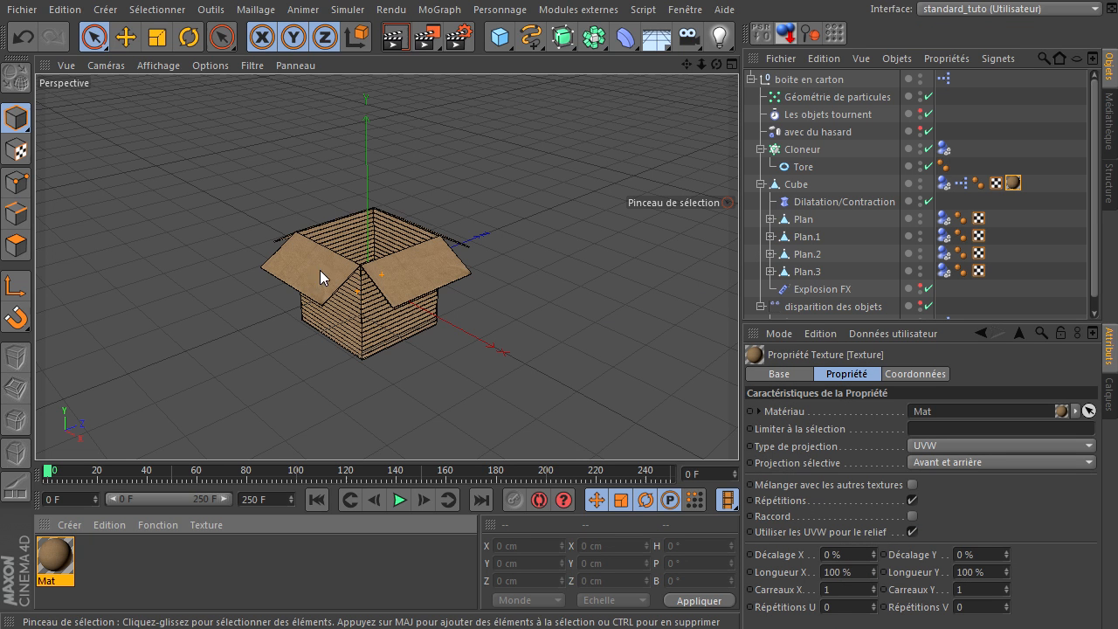
click(396, 37)
scroll(406, 318, up, 3)
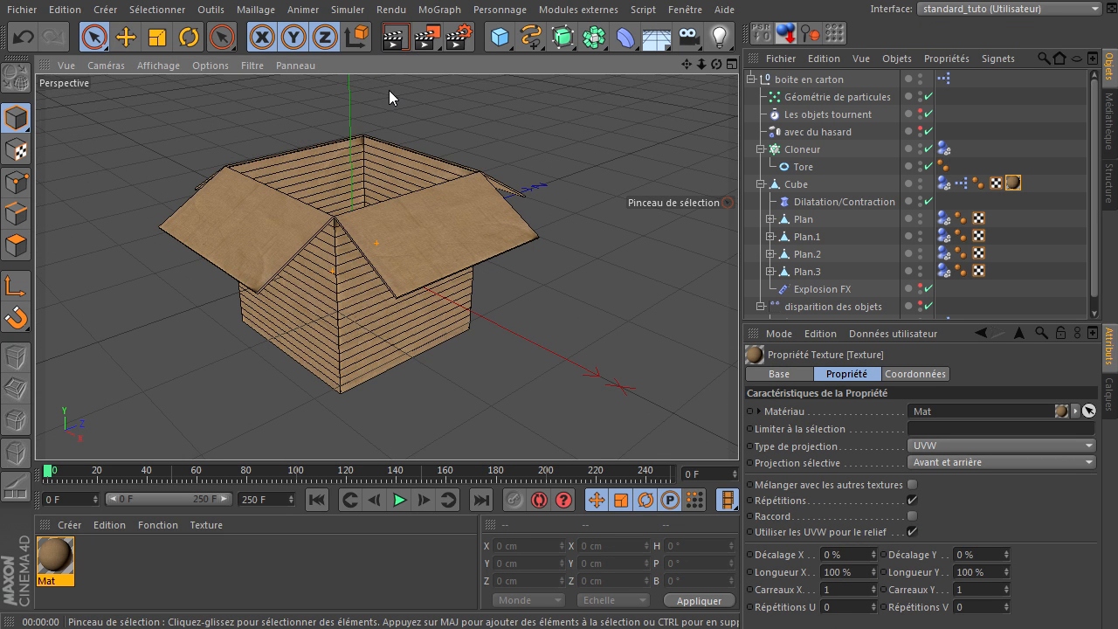
click(396, 37)
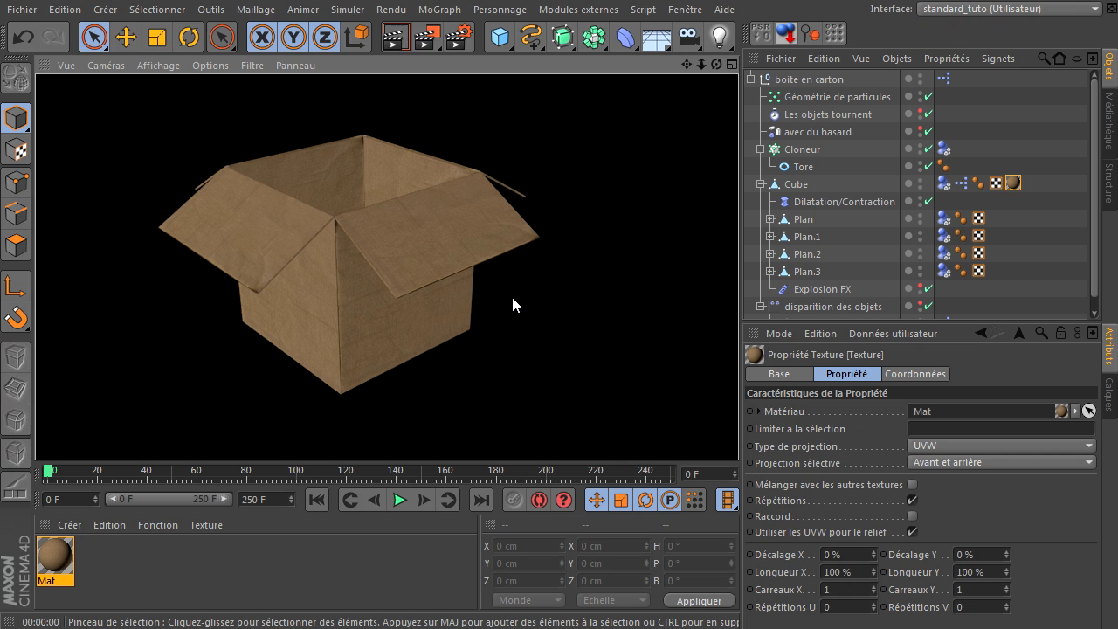
- Render the textured box from low angles and from underneath to examine its sides and bottom
drag(715, 63, 738, 429)
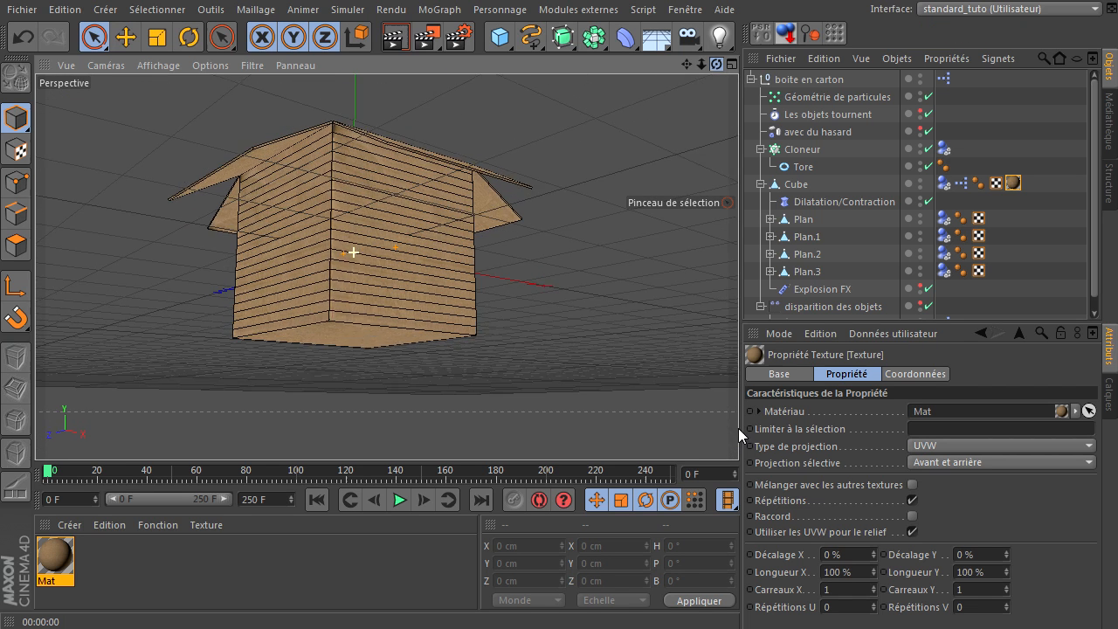
click(395, 37)
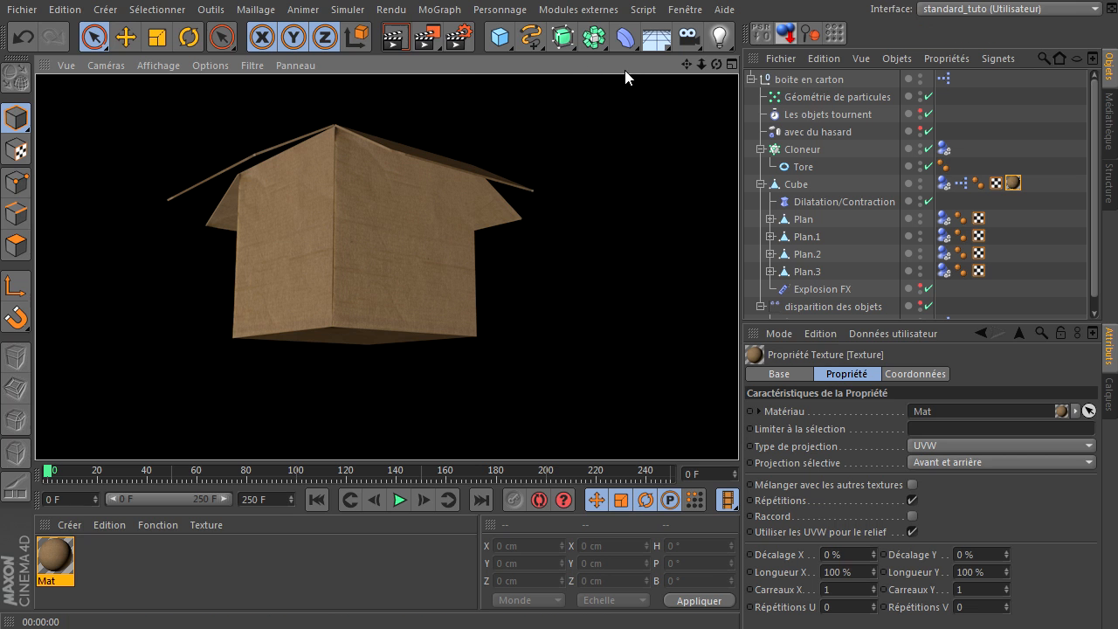
click(710, 136)
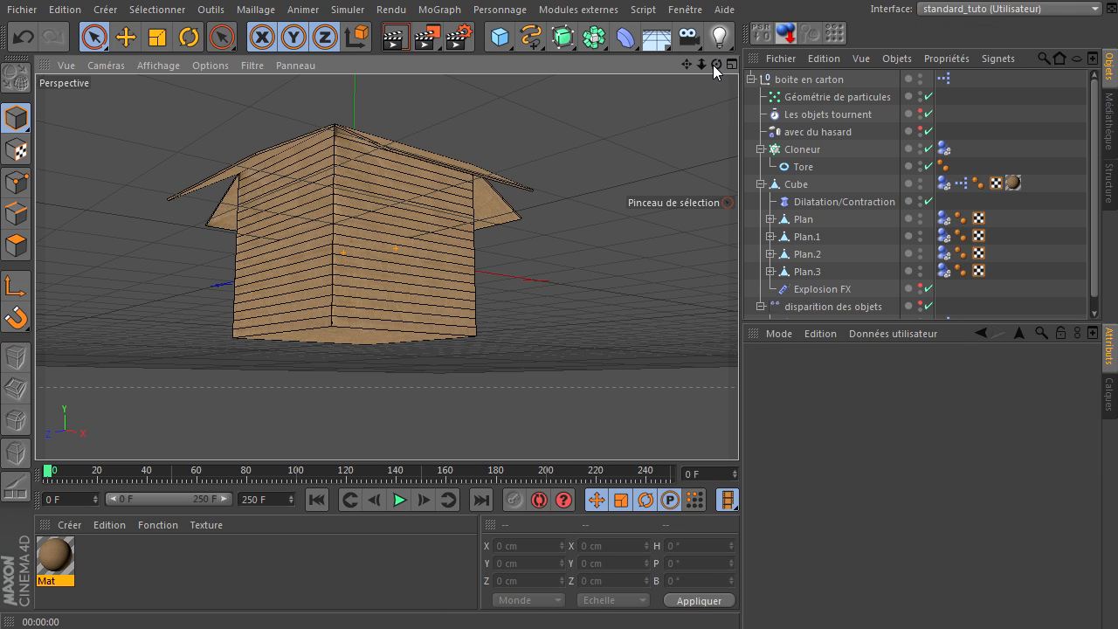
drag(715, 64, 738, 428)
click(396, 38)
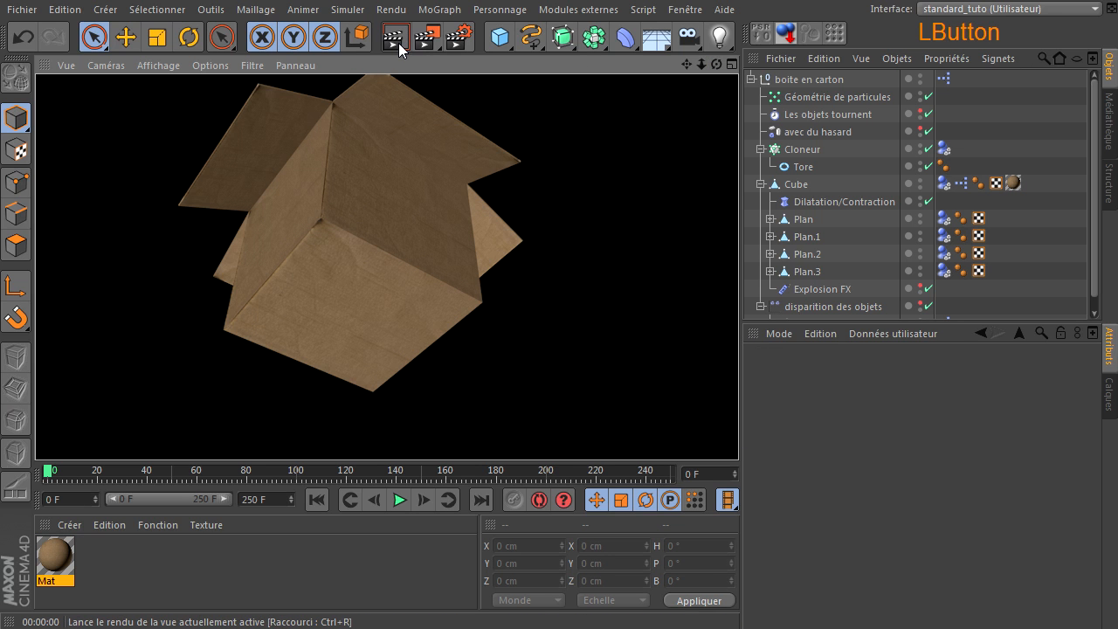
drag(719, 64, 738, 428)
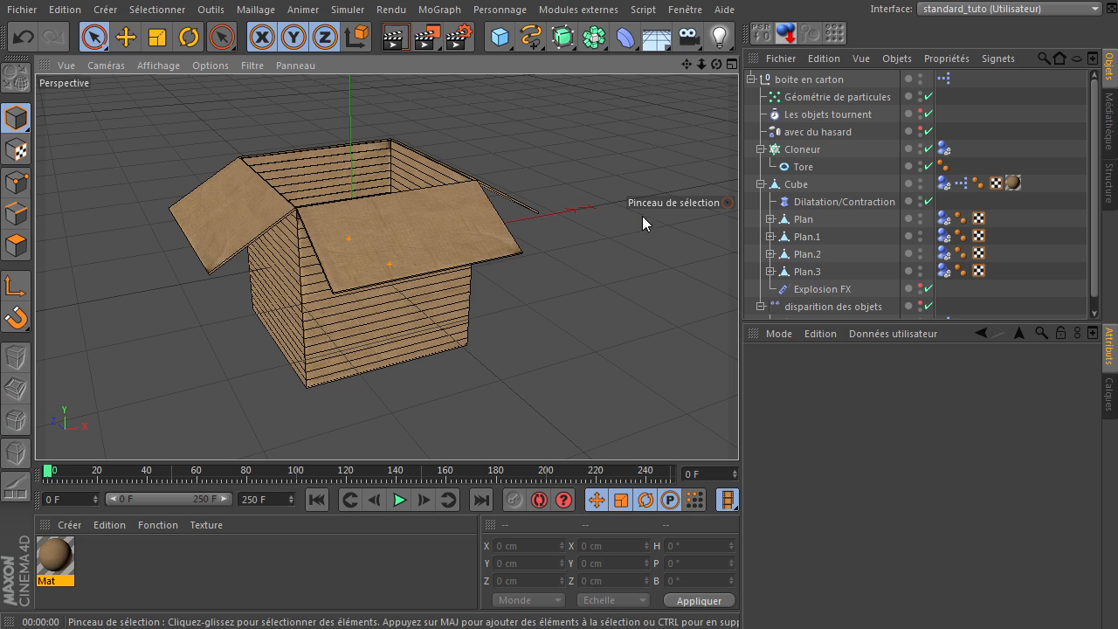
- Close boite en carton's flaps, test-rendering midway, by setting Couvercle 1 and 2 to 2 % and Couvercle 3 and 4 to 0 %
click(808, 80)
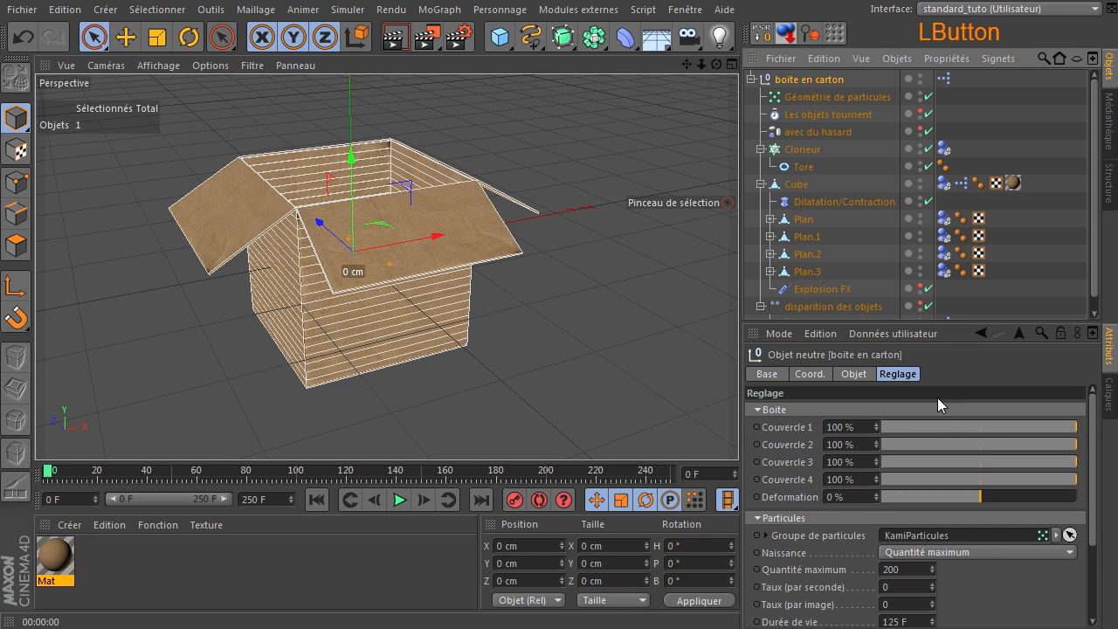
drag(975, 429, 936, 446)
click(395, 37)
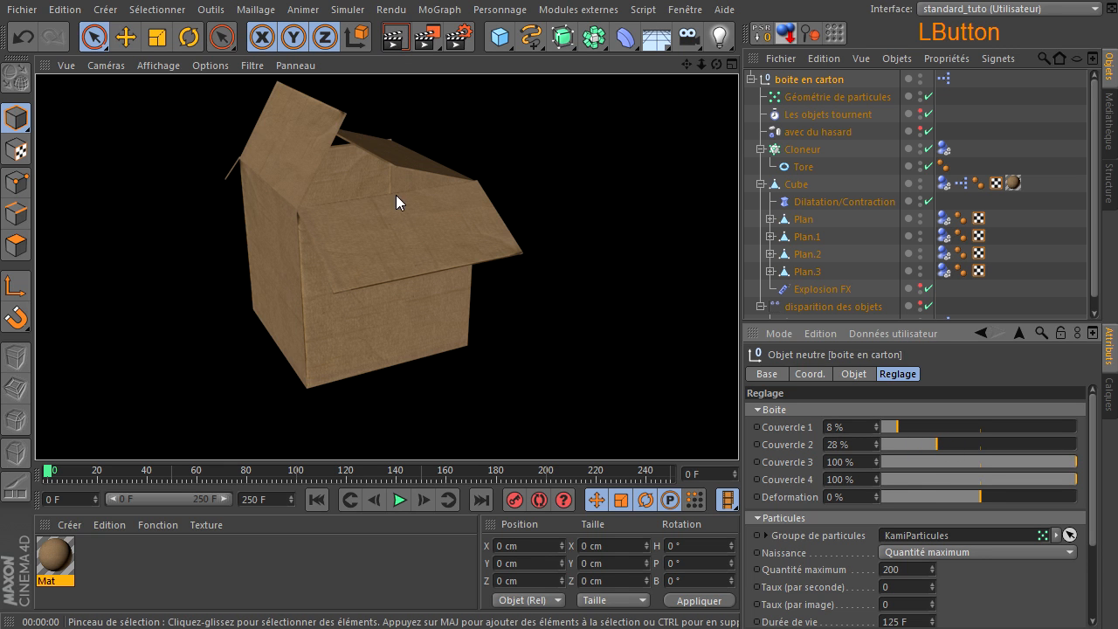
drag(902, 427, 874, 479)
drag(882, 425, 877, 442)
click(879, 443)
drag(707, 65, 739, 437)
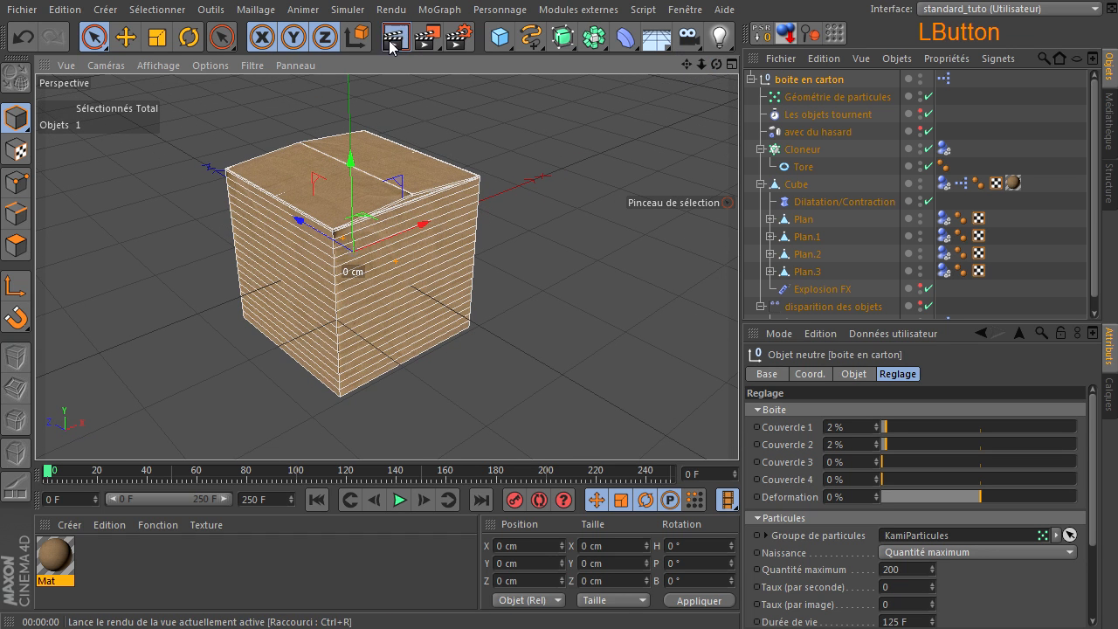
- Render the closed box up close to examine the cardboard texture on its lid and sides
click(390, 46)
scroll(358, 228, up, 2)
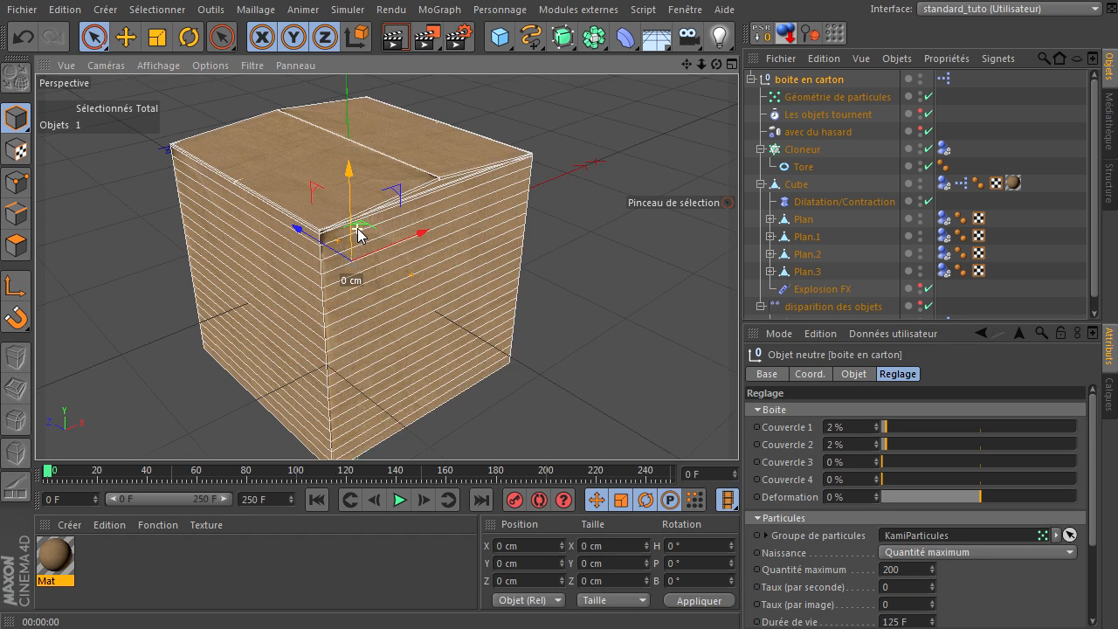
scroll(357, 228, up, 1)
click(389, 45)
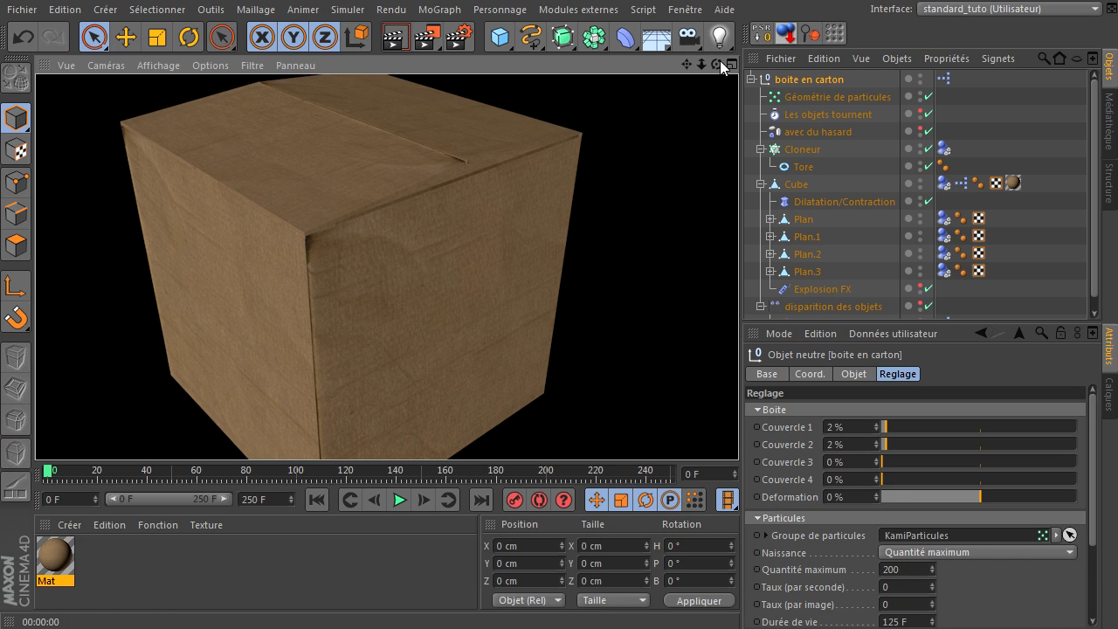
drag(716, 63, 882, 204)
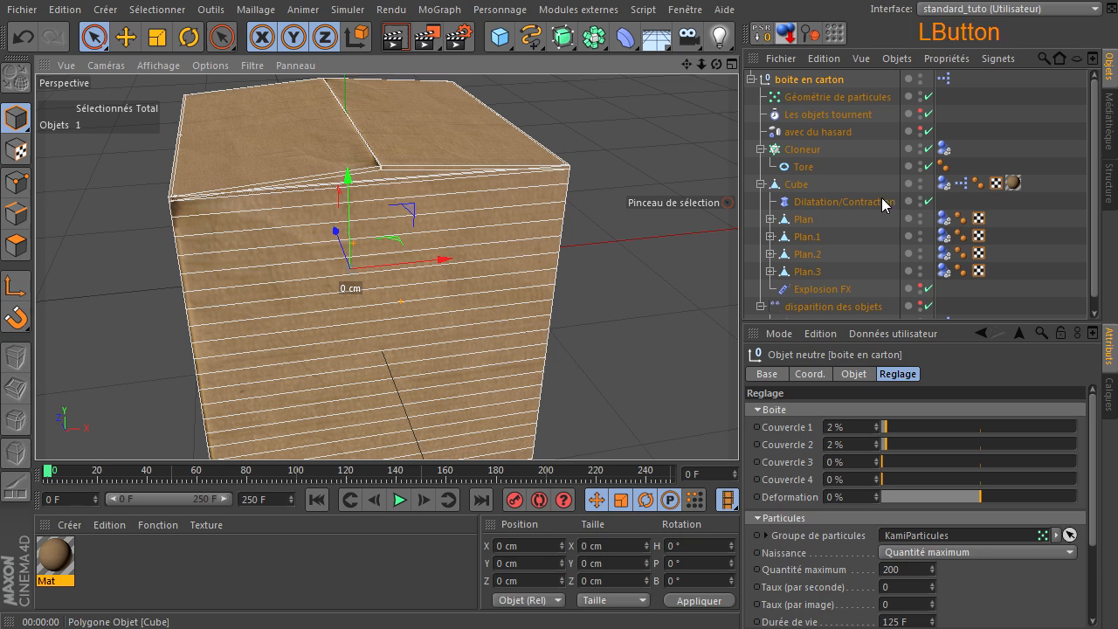
- Check the projection settings of the Cube's texture tag, deselect everything and view the whole box
click(1013, 183)
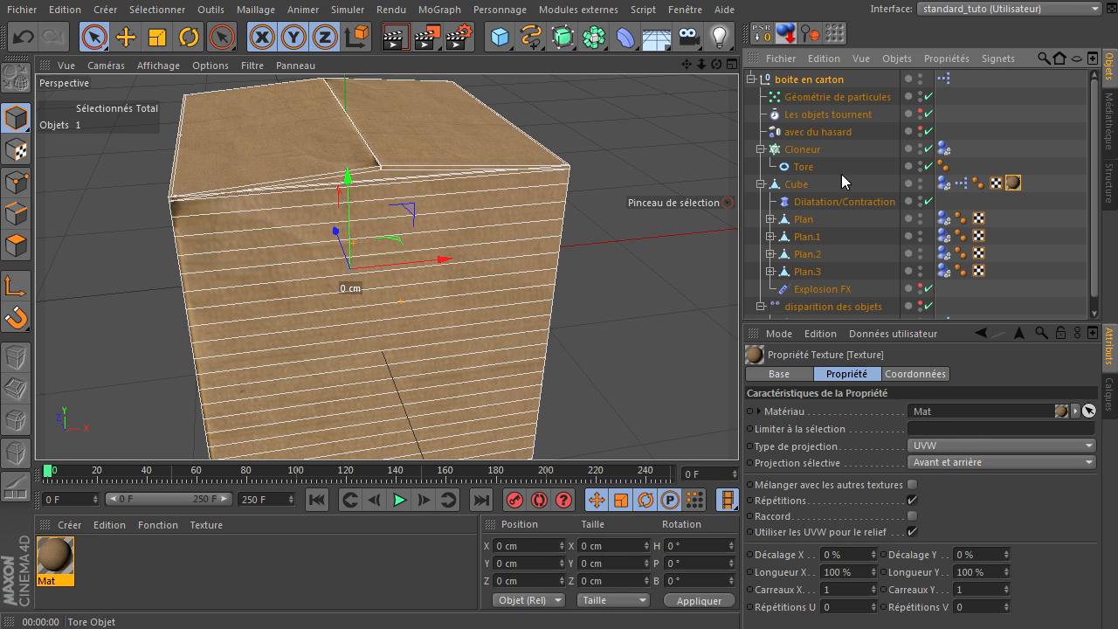
scroll(465, 295, down, 5)
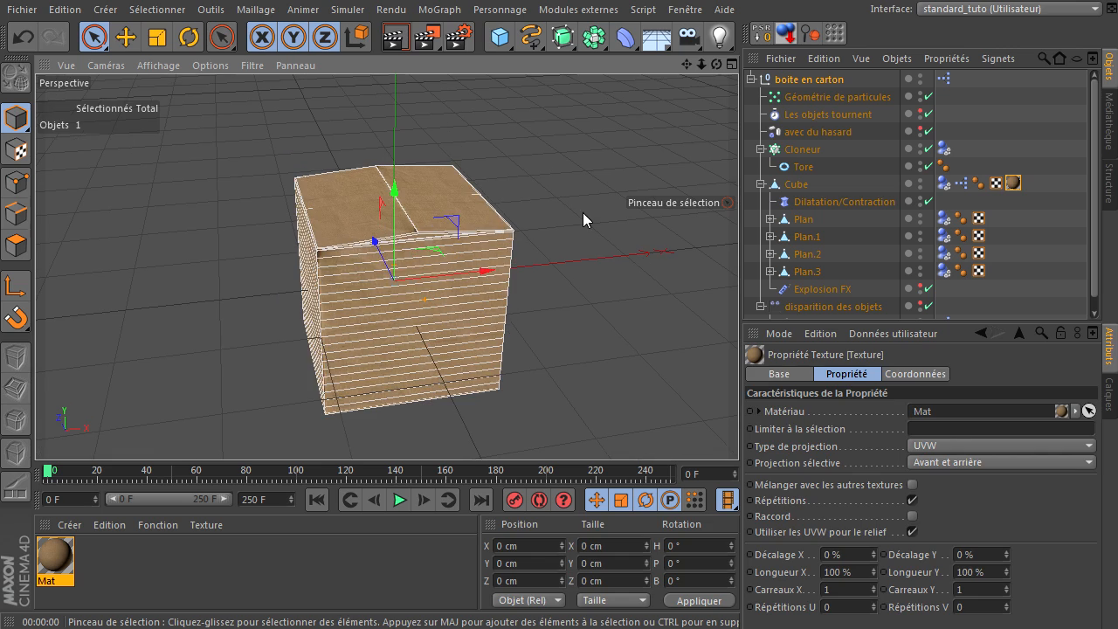
click(585, 208)
drag(716, 65, 745, 441)
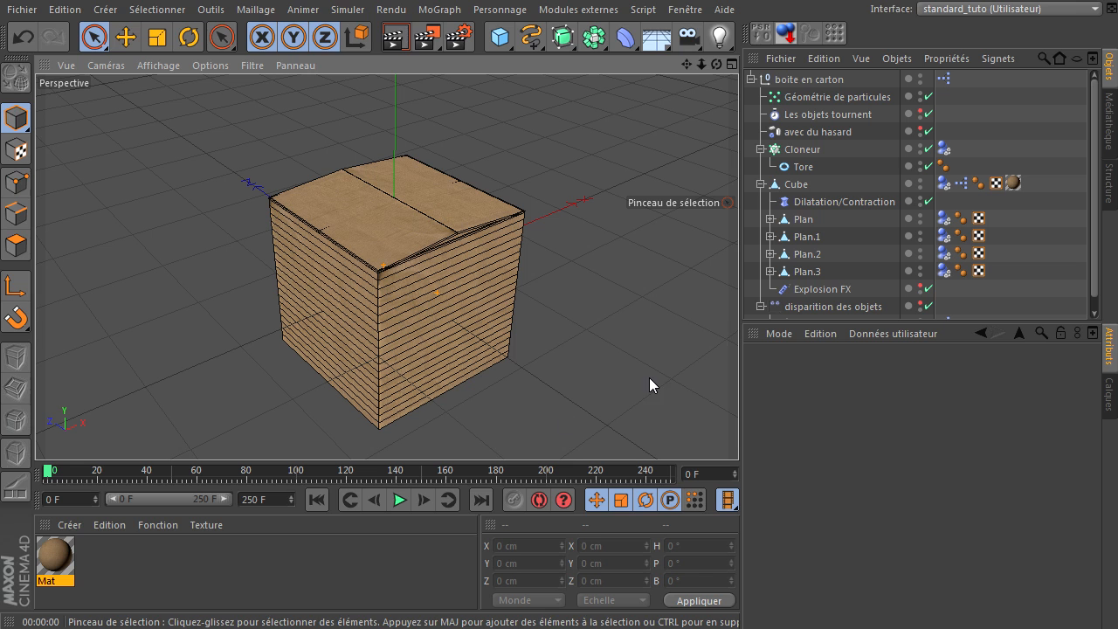
- Enlarge the object list and fully expand boite en carton's hierarchy, including the Simple effectors under each Plan
drag(883, 322, 891, 441)
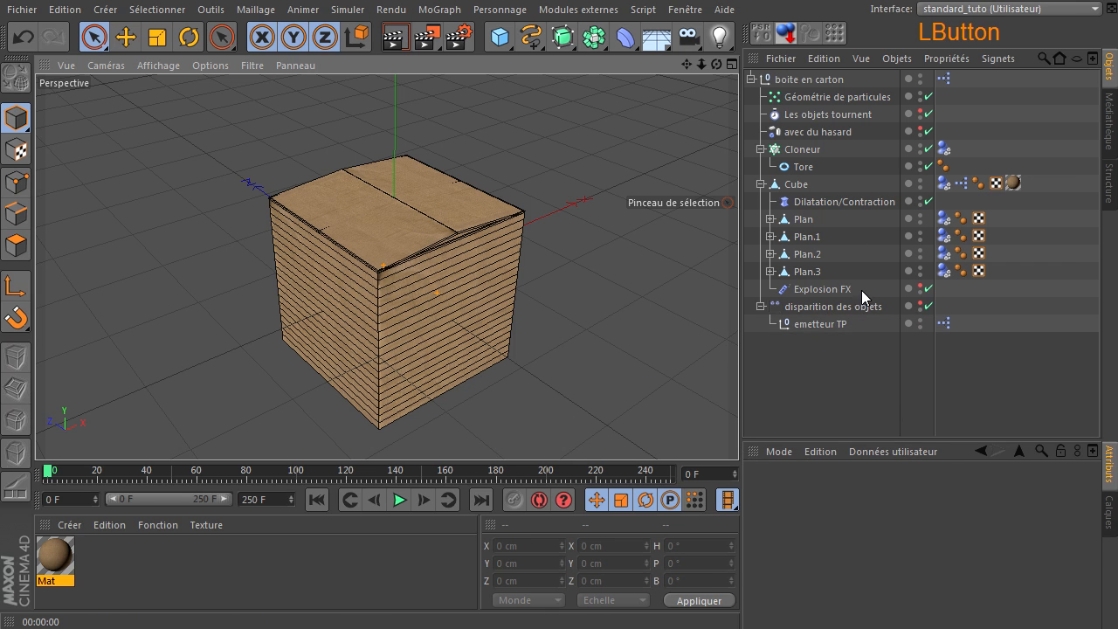
click(751, 80)
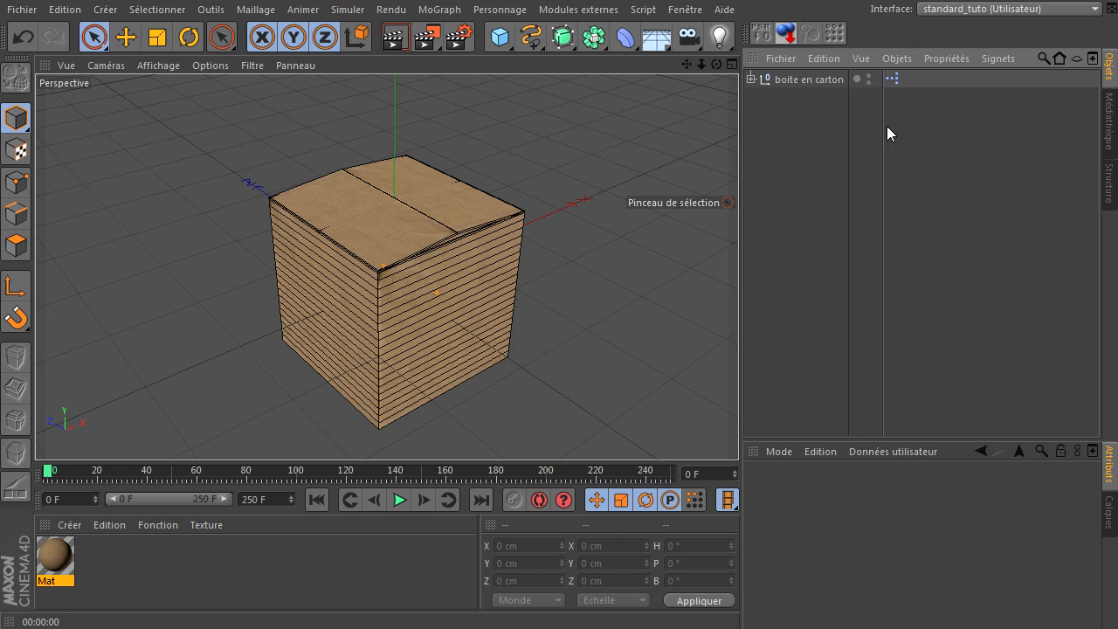
key(ctrl)
ctrl+click(750, 79)
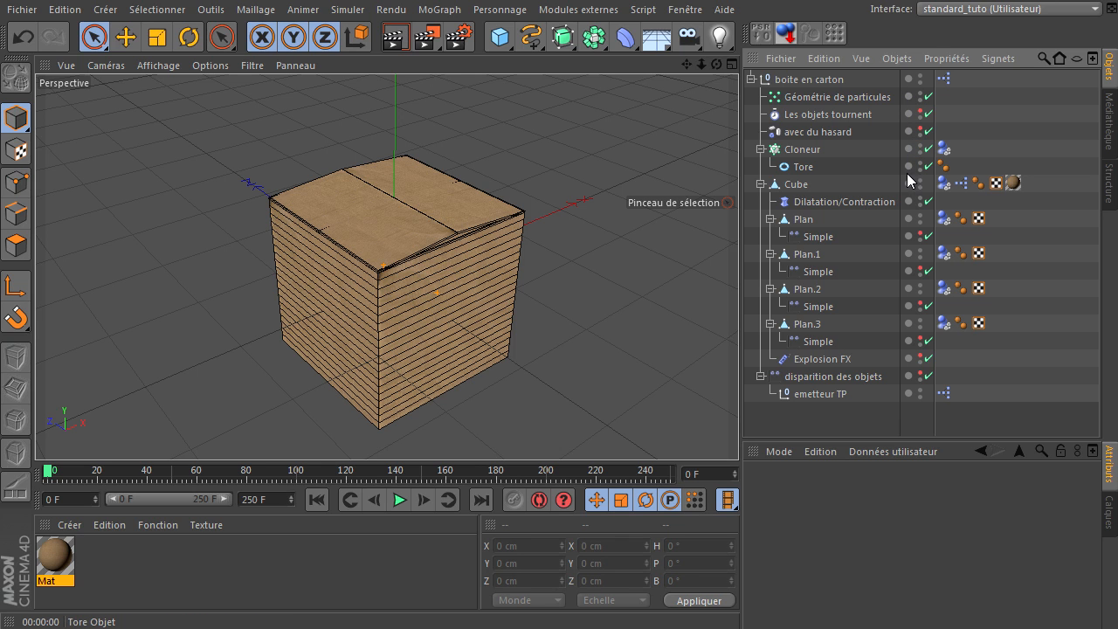
right_click(911, 102)
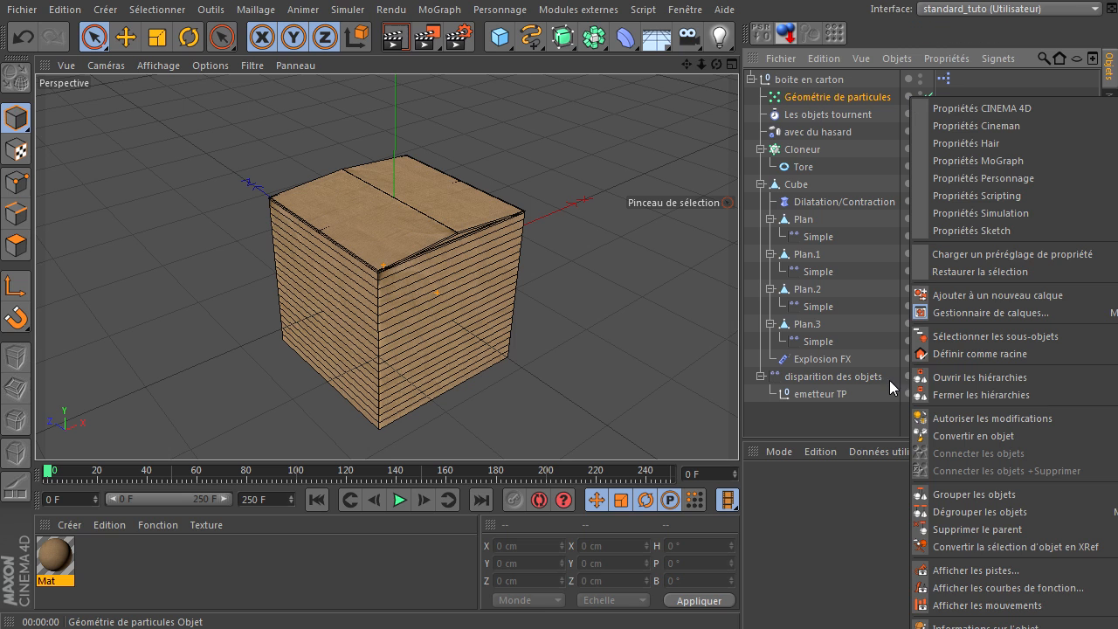
click(823, 498)
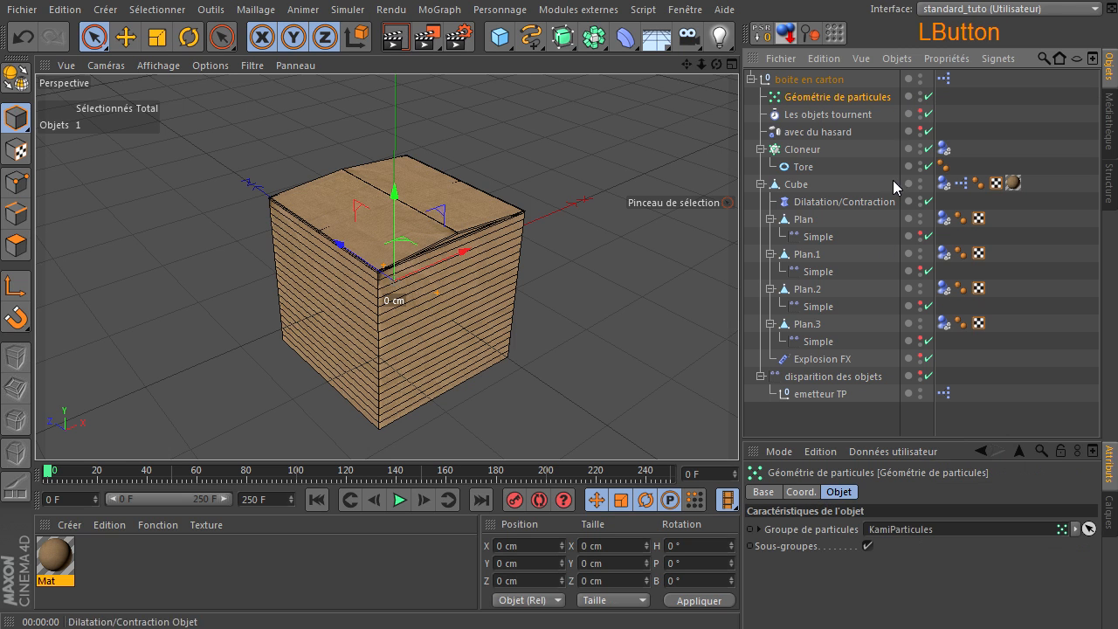
click(911, 99)
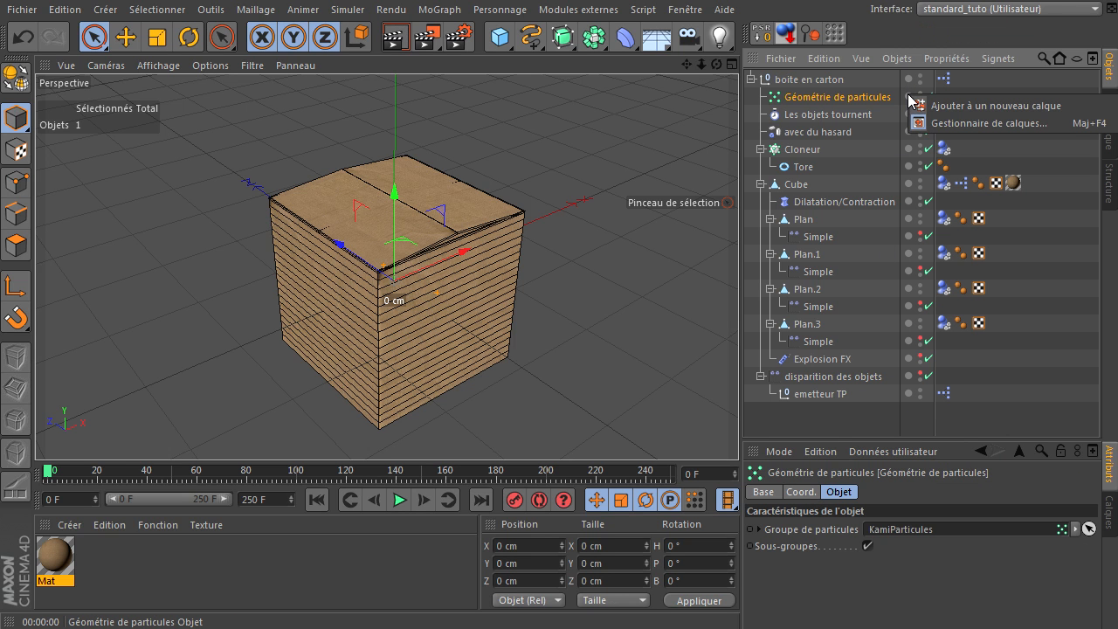
click(850, 434)
click(843, 419)
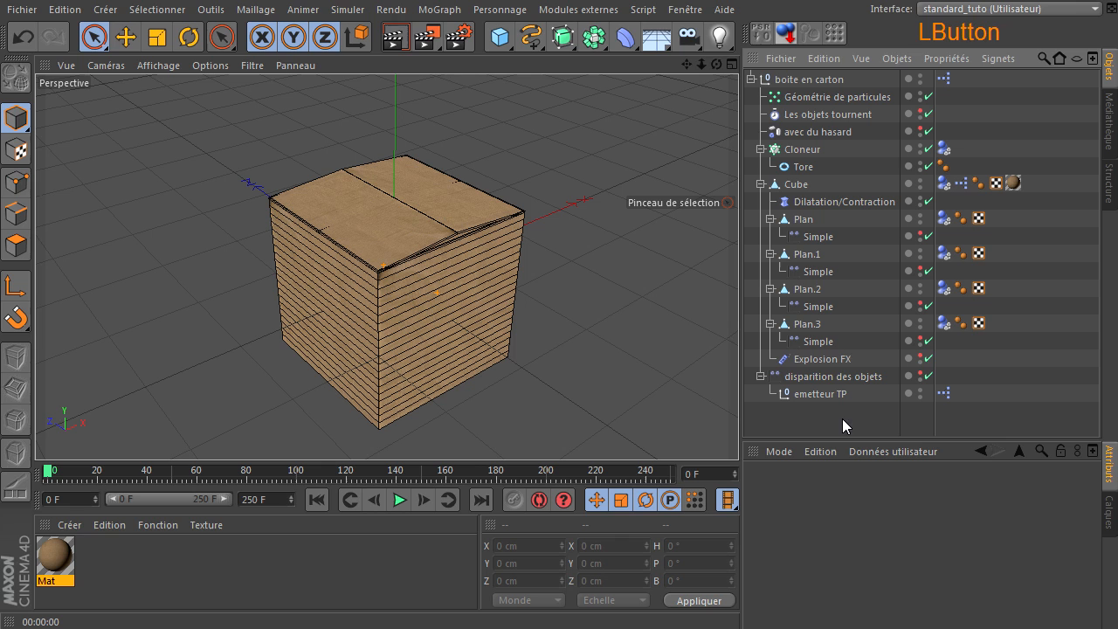
- Assign the Géométrie de particules object to a new layer
click(909, 100)
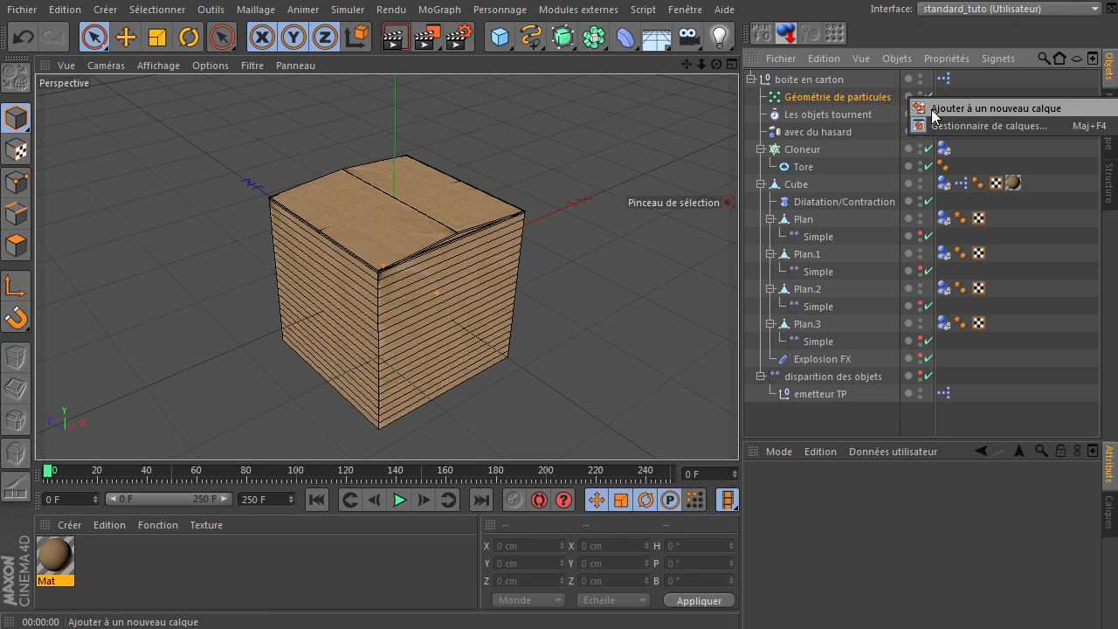
click(814, 99)
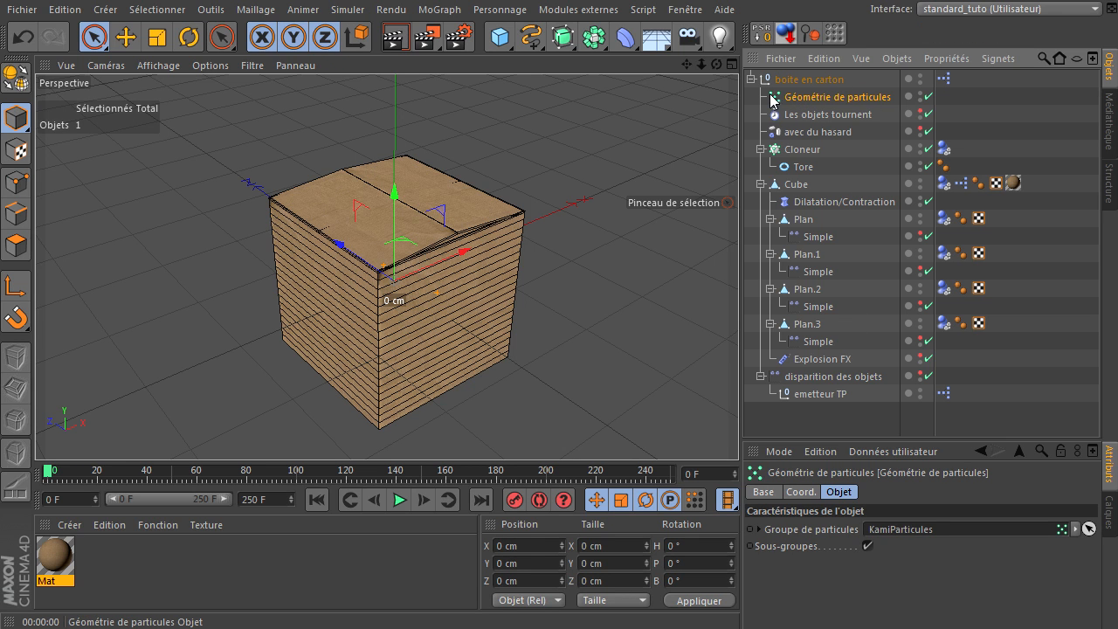
click(911, 101)
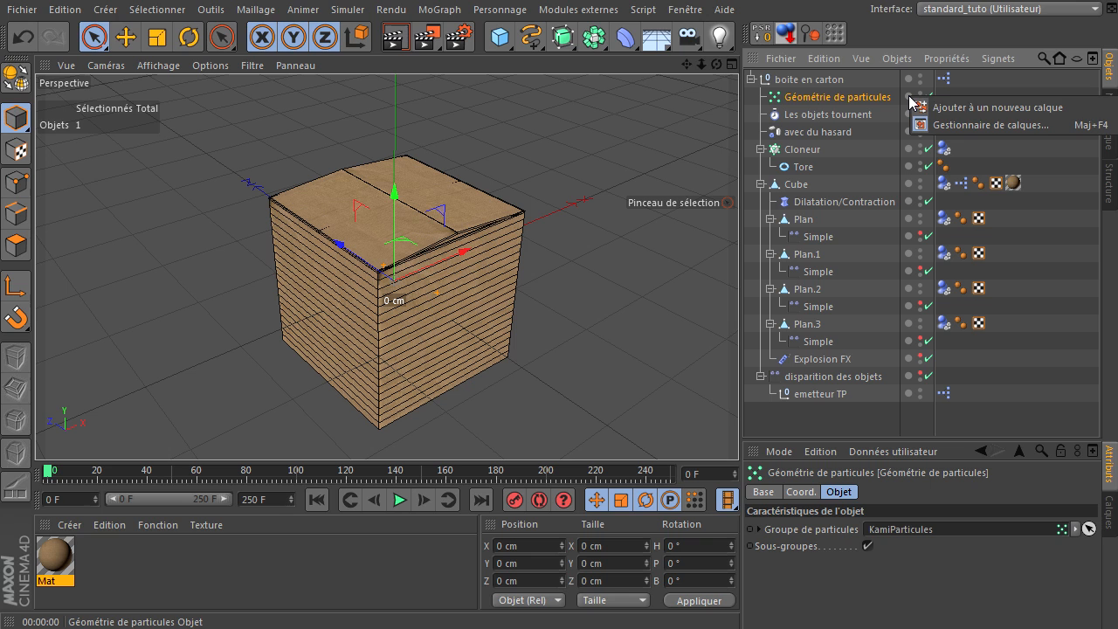
click(941, 108)
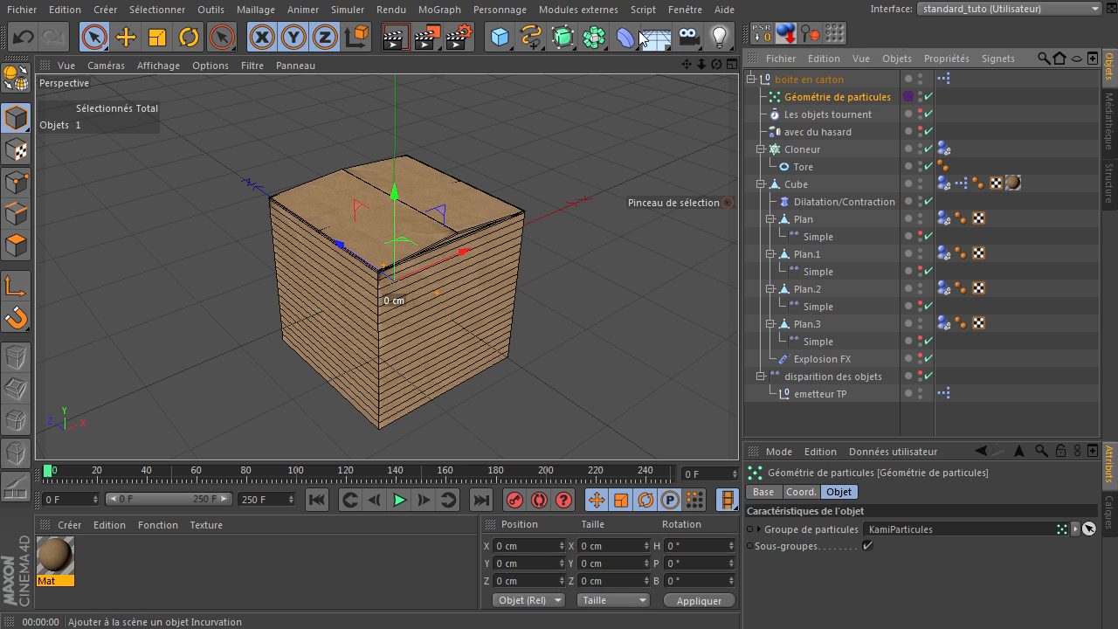
- Open the layer manager in its own enlarged floating window, closing and reopening it once
click(678, 11)
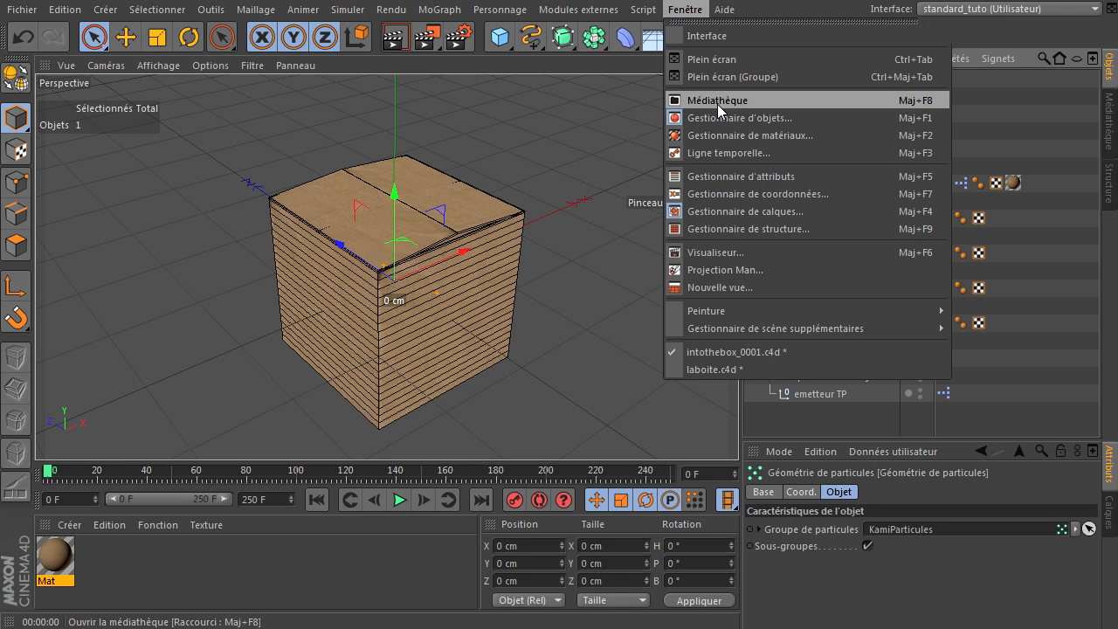
click(733, 211)
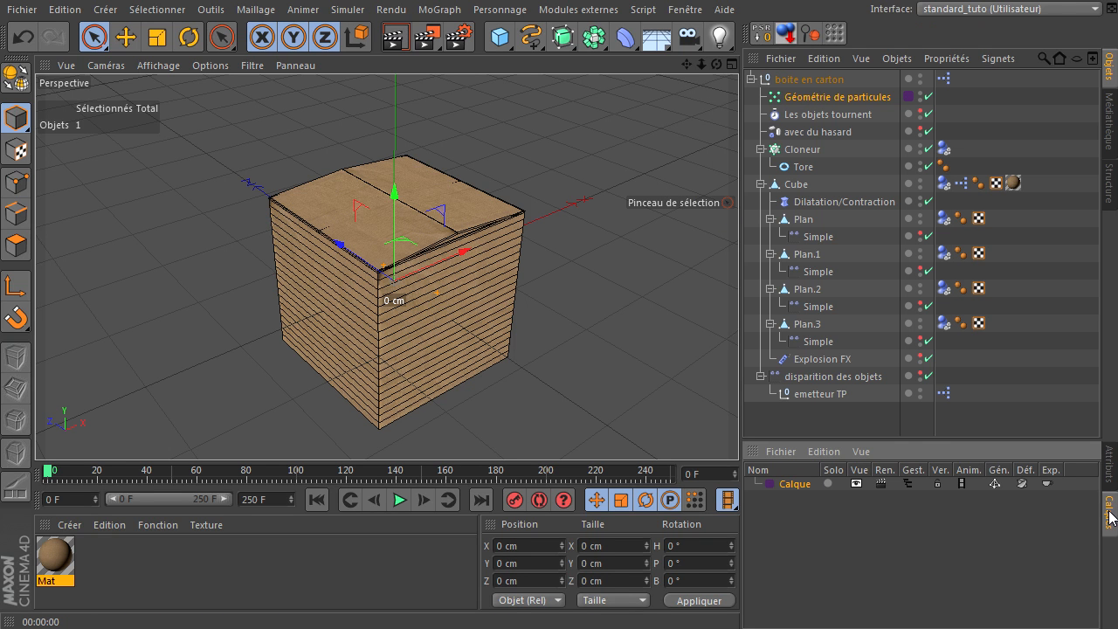
right_click(1112, 517)
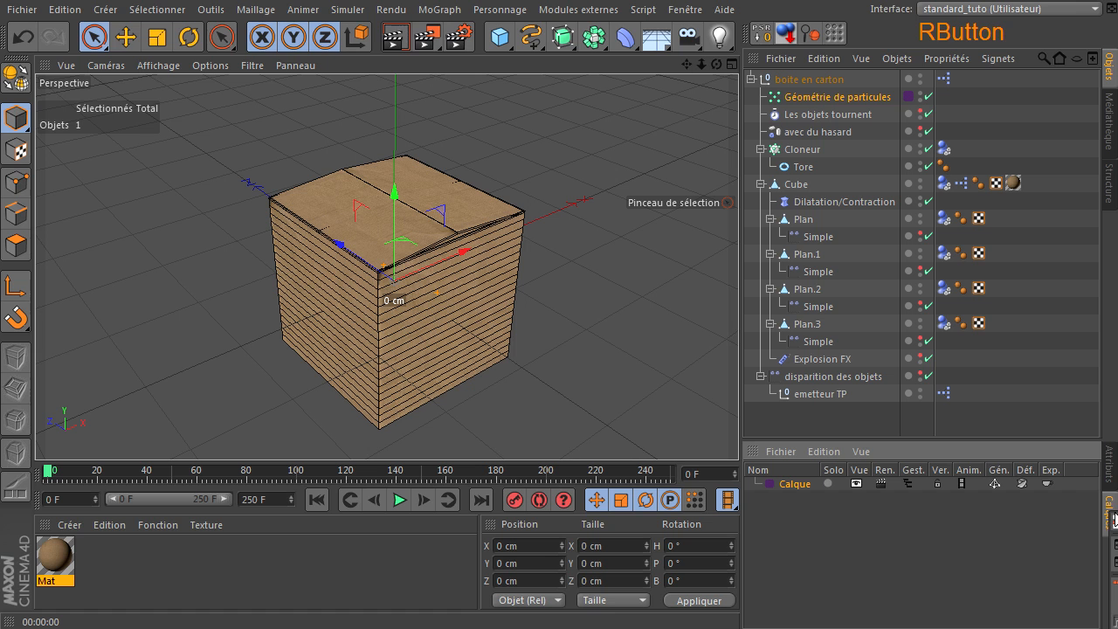
click(1114, 529)
drag(937, 434, 449, 109)
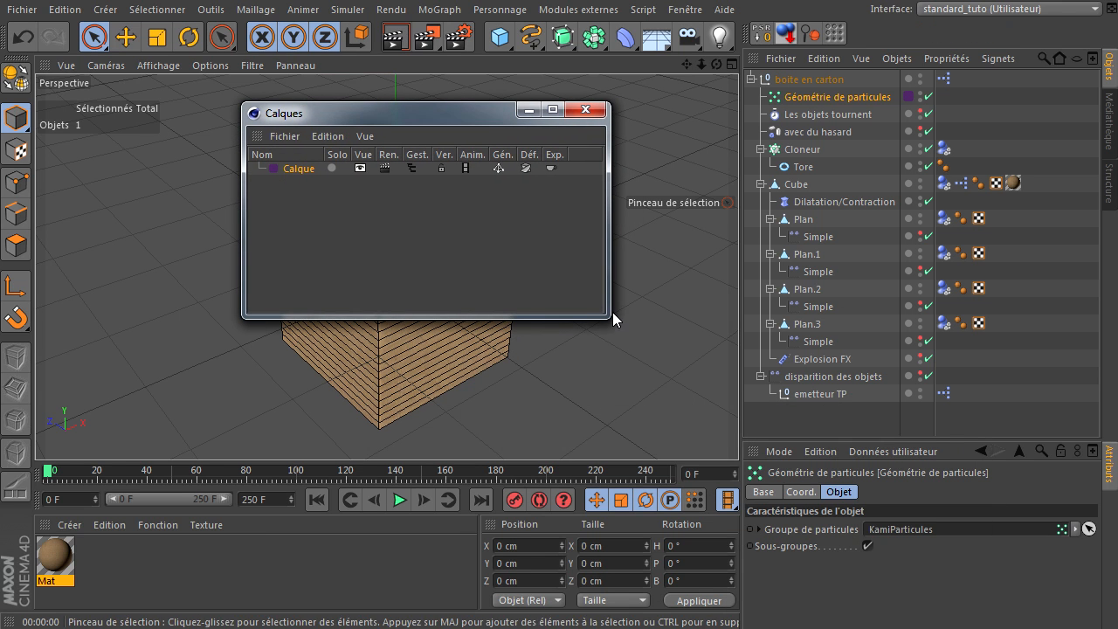
drag(609, 314, 663, 500)
drag(438, 116, 341, 115)
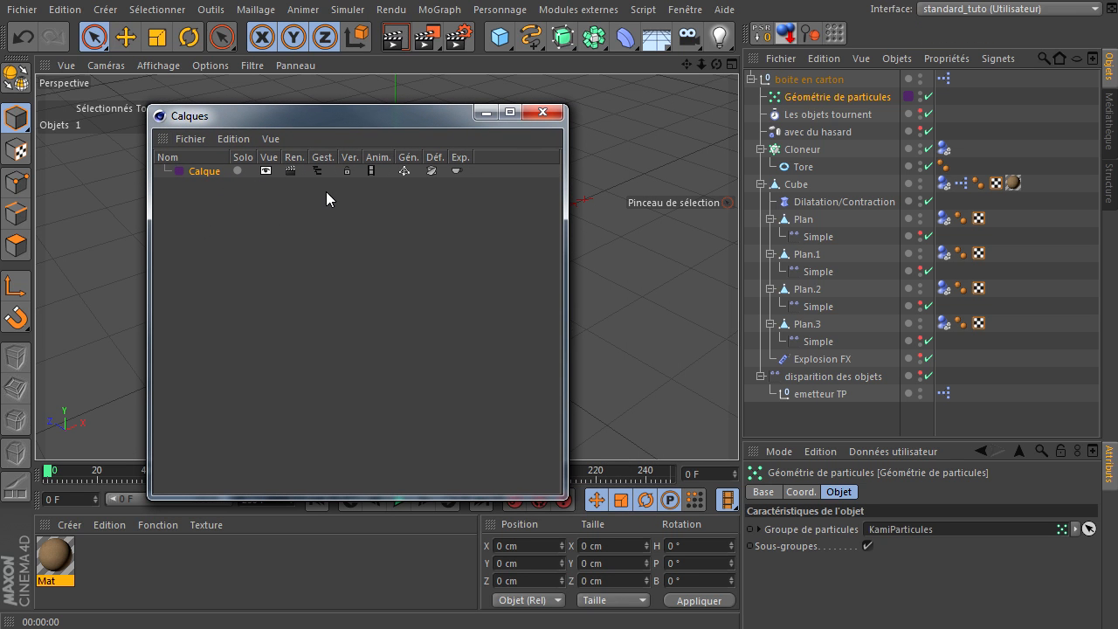
click(546, 115)
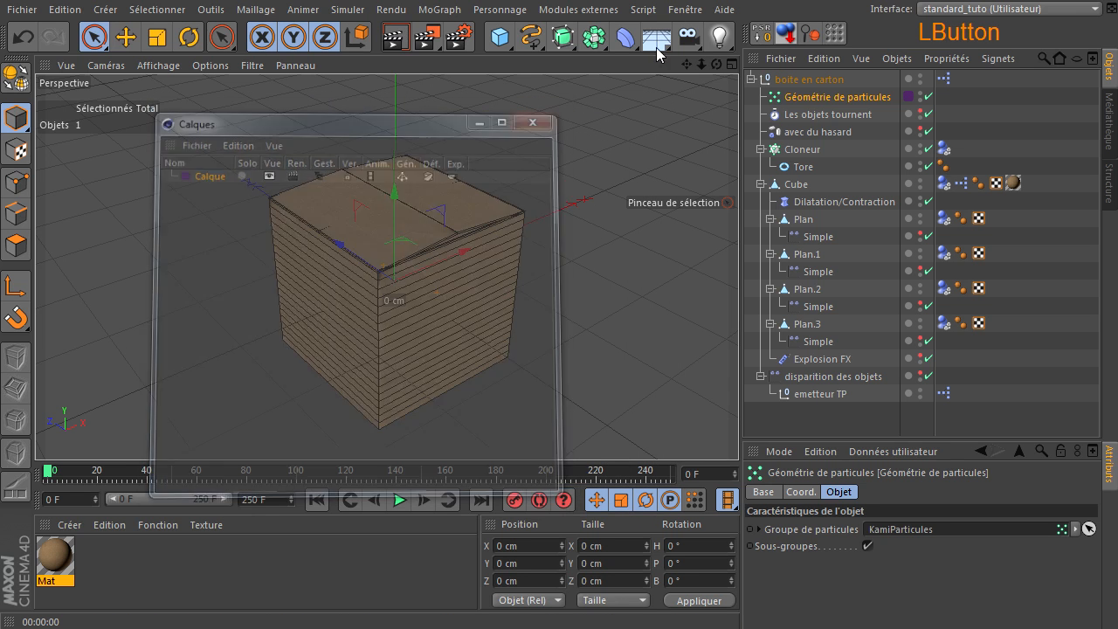
click(684, 10)
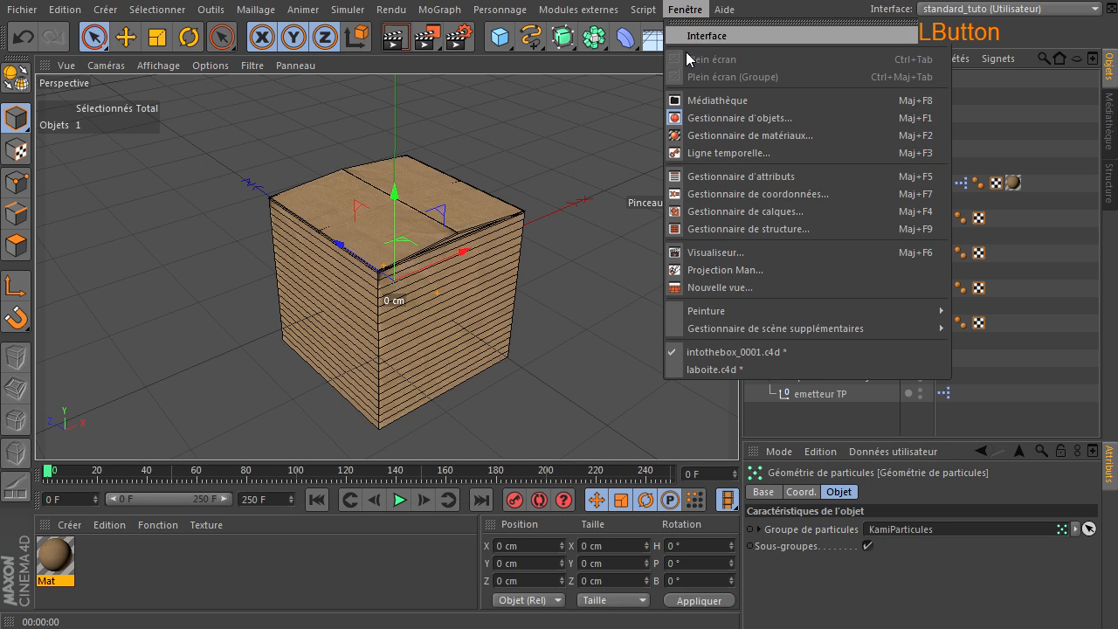
click(716, 212)
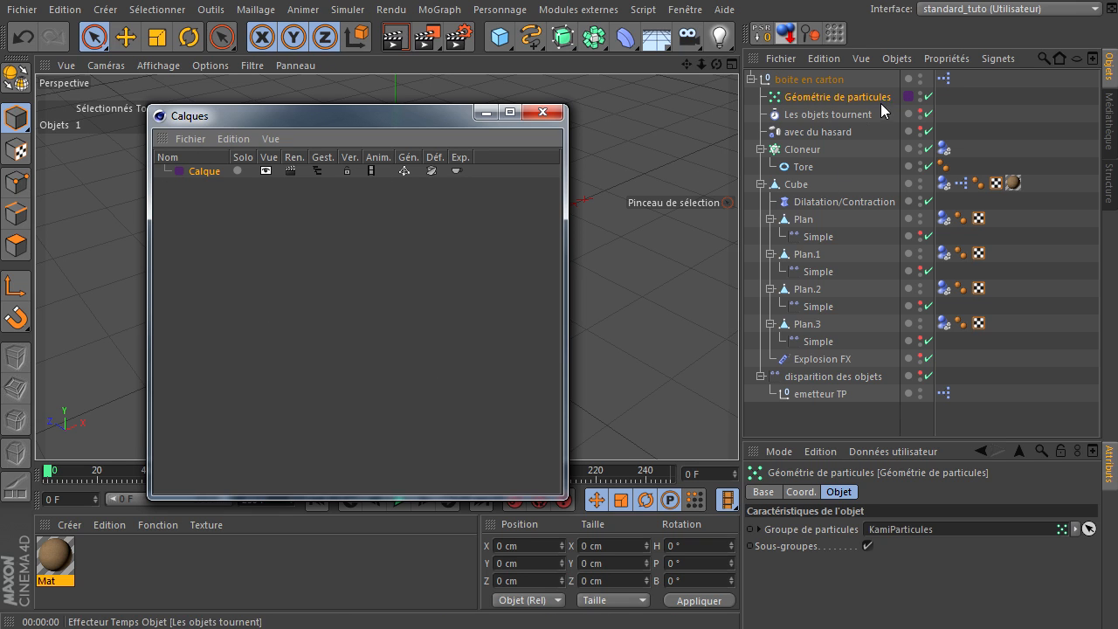
- Change the new layer's colour to orange with hue 26°, saturation 100 % and brightness 100 %
click(179, 170)
drag(185, 77, 302, 243)
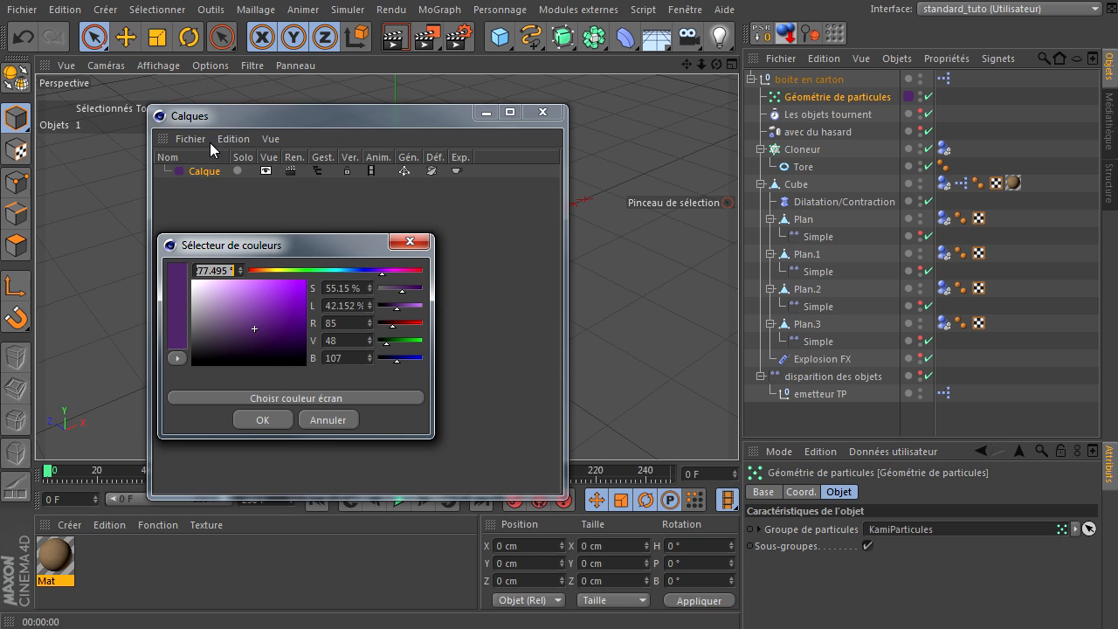
click(263, 271)
drag(278, 306, 263, 270)
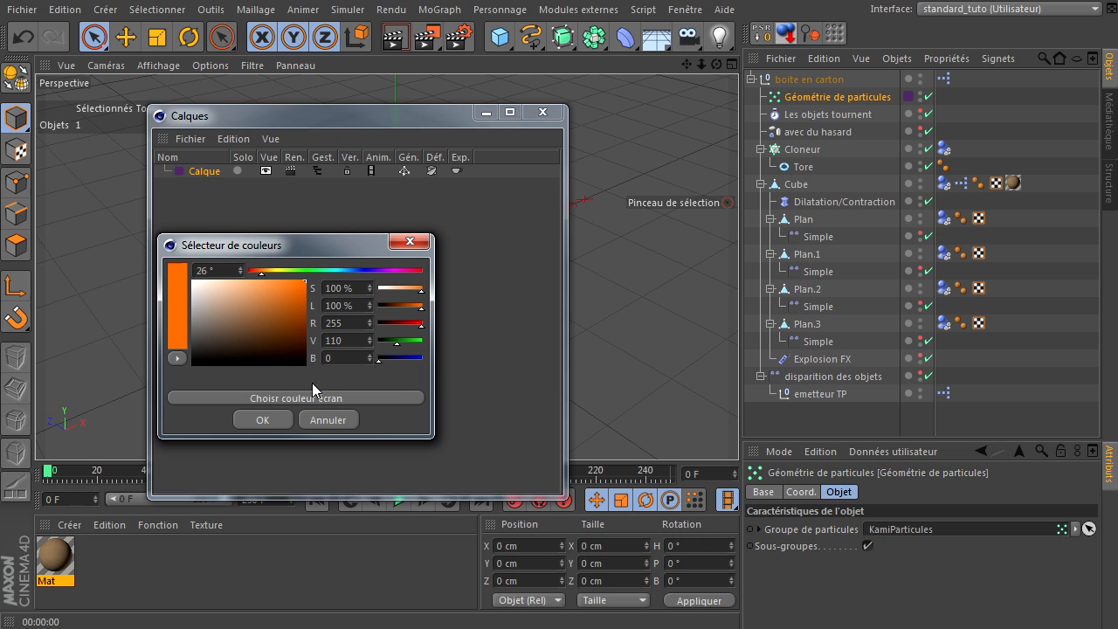
click(262, 419)
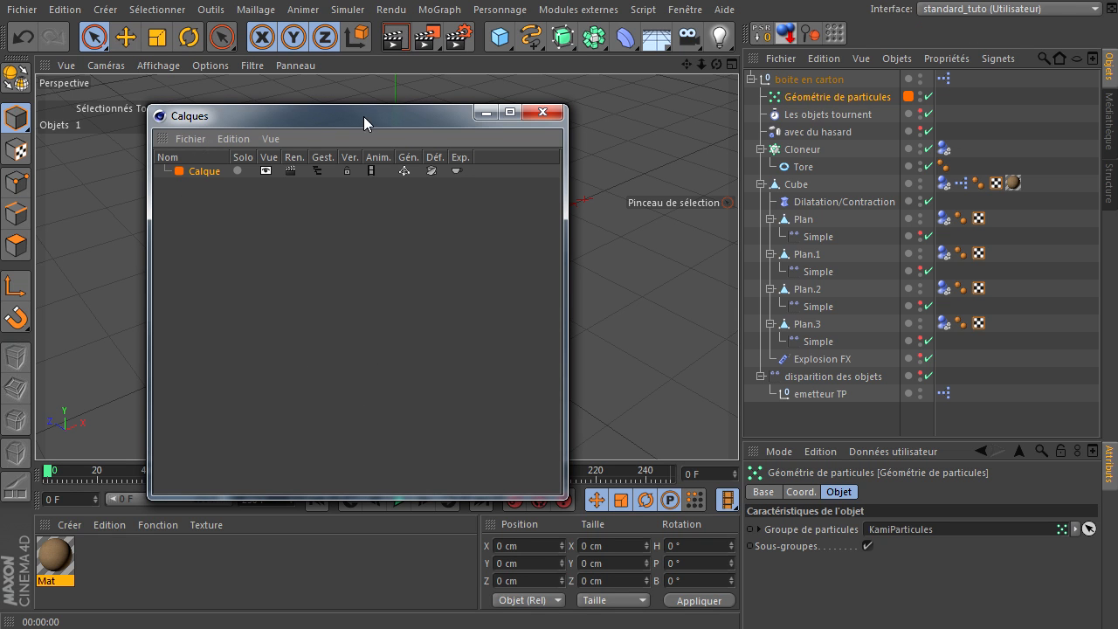
- Rename the layer as Boite and move the layer window down to uncover part of the viewport
double_click(206, 172)
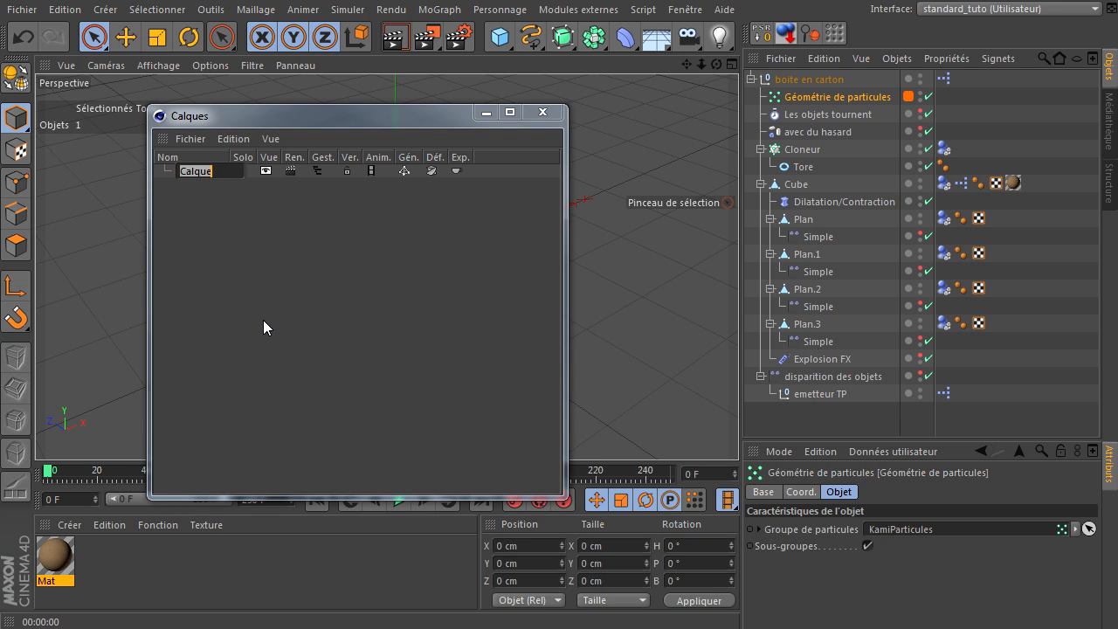
text(Boite)
click(263, 320)
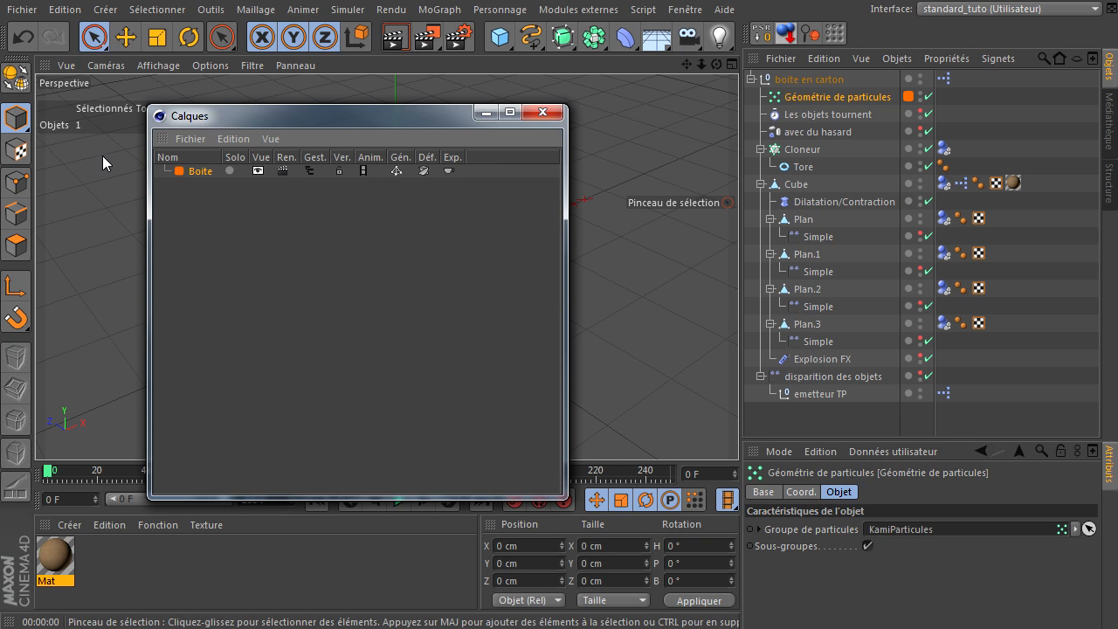
drag(352, 123, 319, 214)
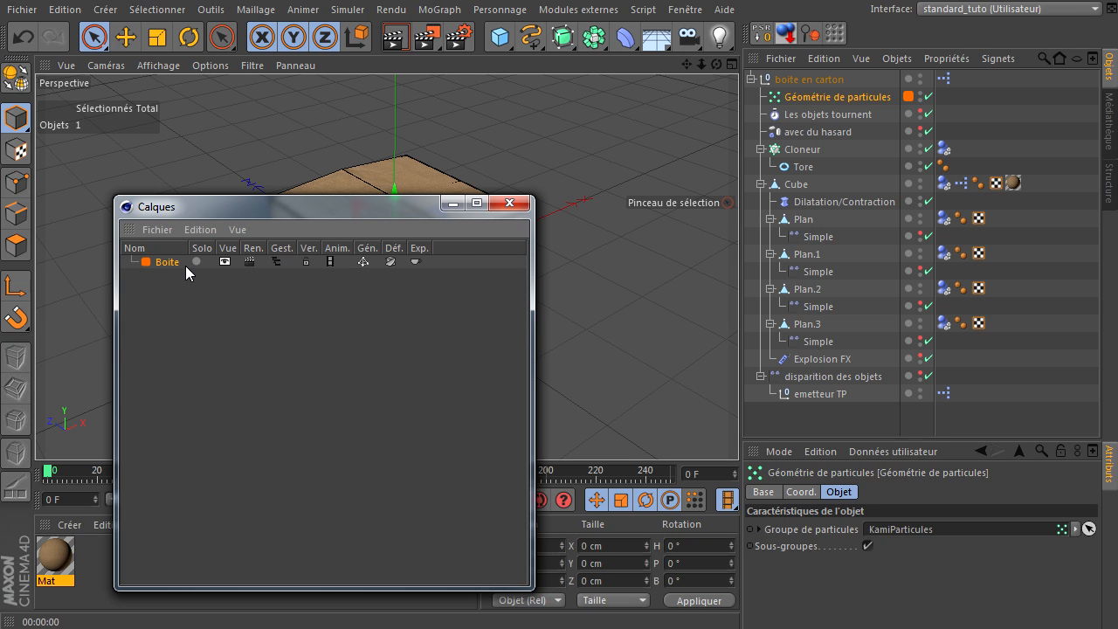
- Test hiding the Boite layer's objects from the object list, showing them again each time
click(276, 263)
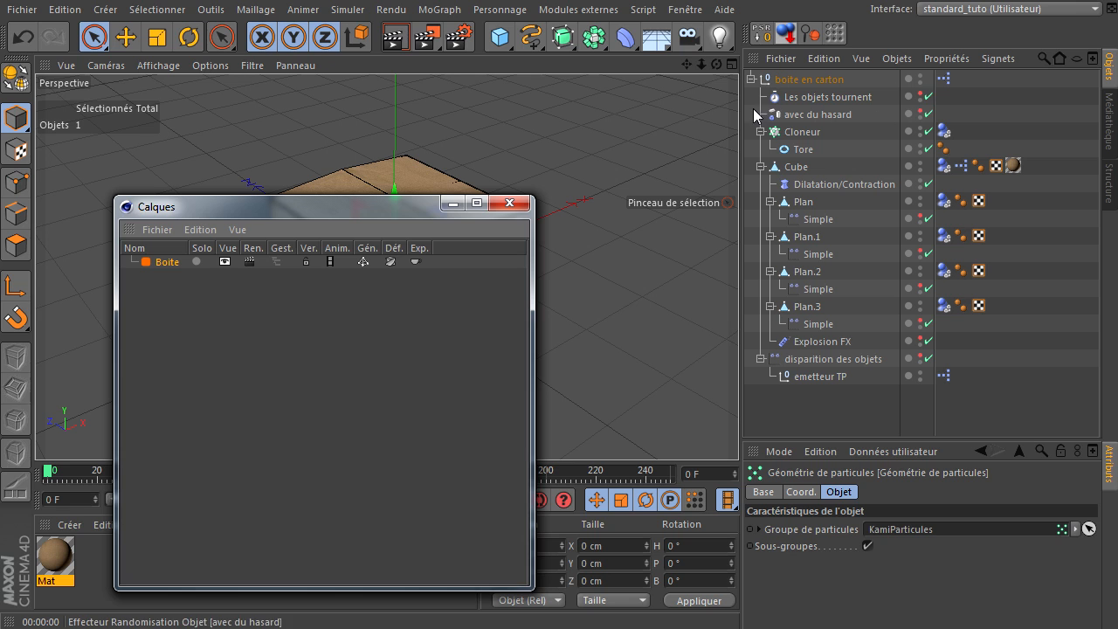
click(277, 261)
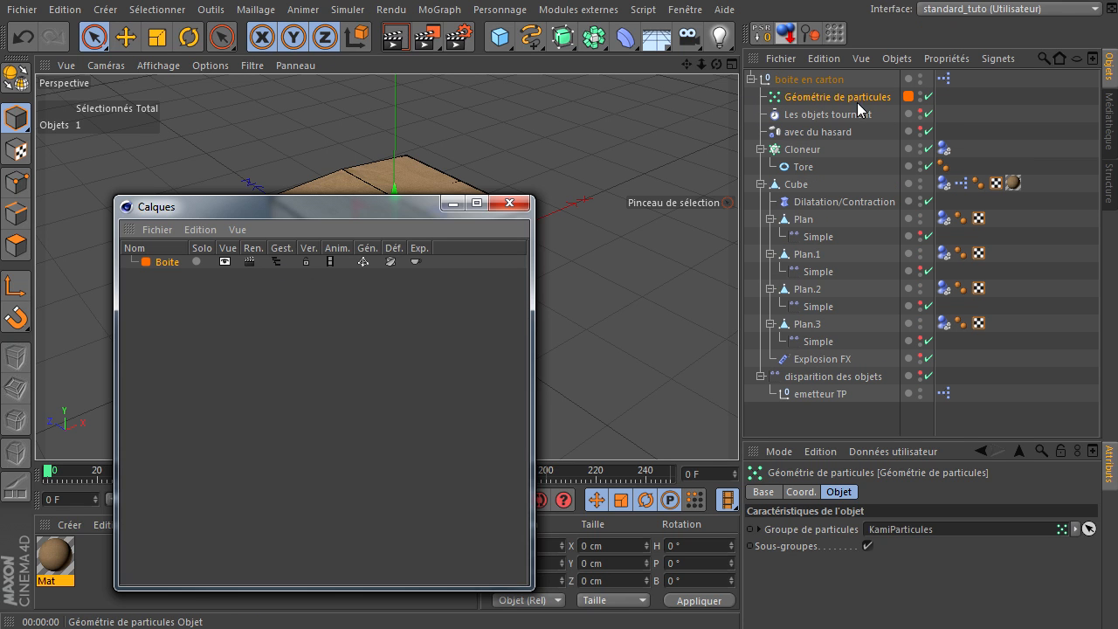
click(276, 261)
click(278, 260)
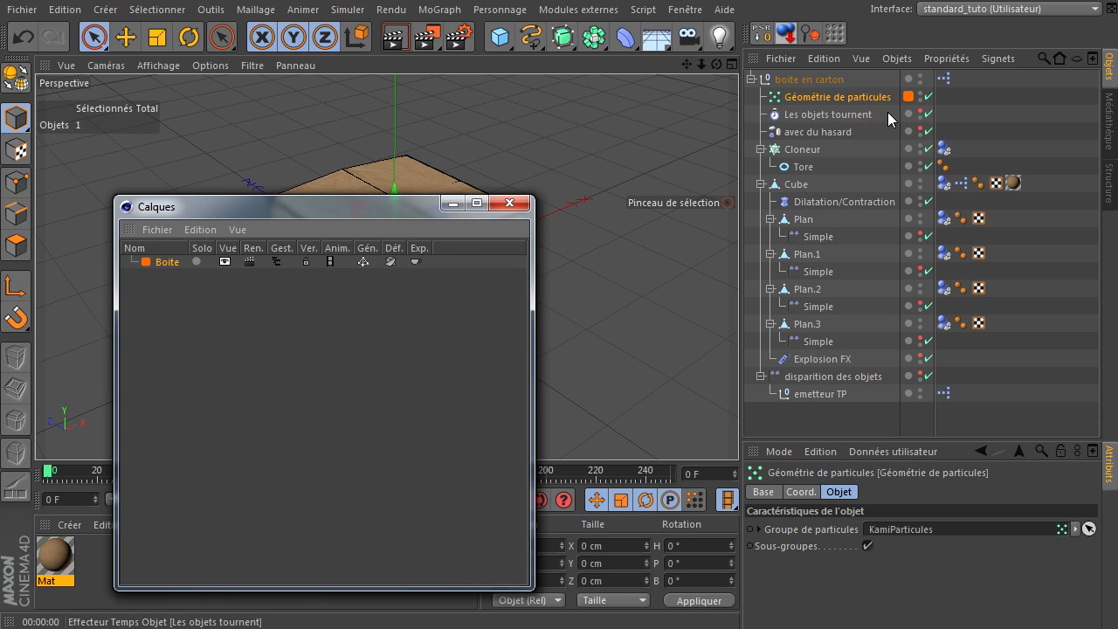
- Widen the object list and add the Les objets tournent and avec du hasard effectors to the Boite layer
click(910, 114)
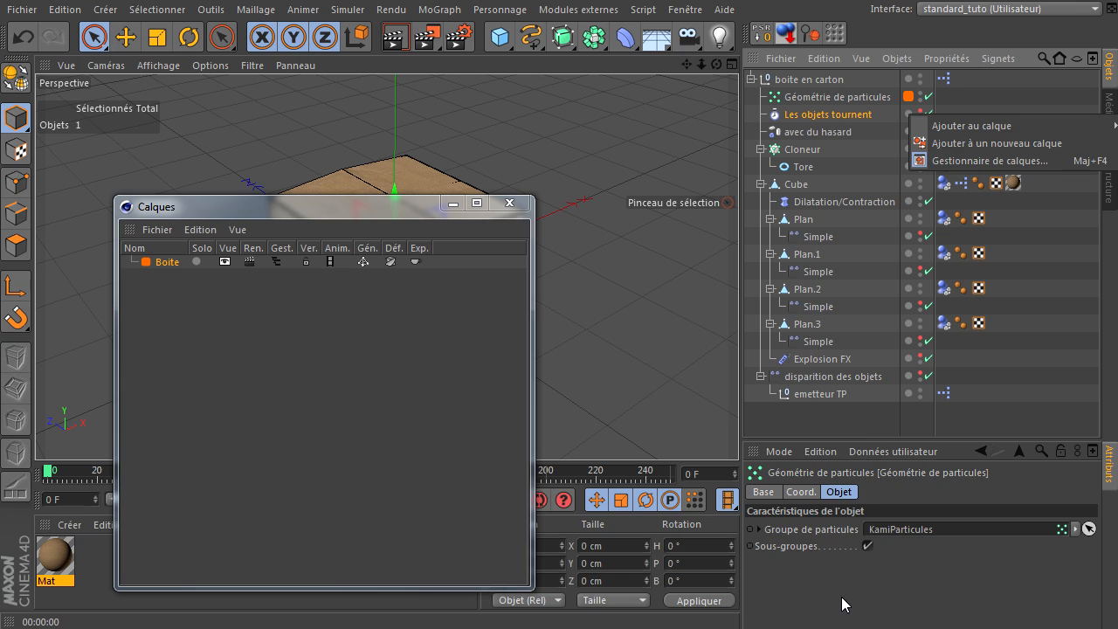
click(787, 428)
drag(738, 429, 567, 440)
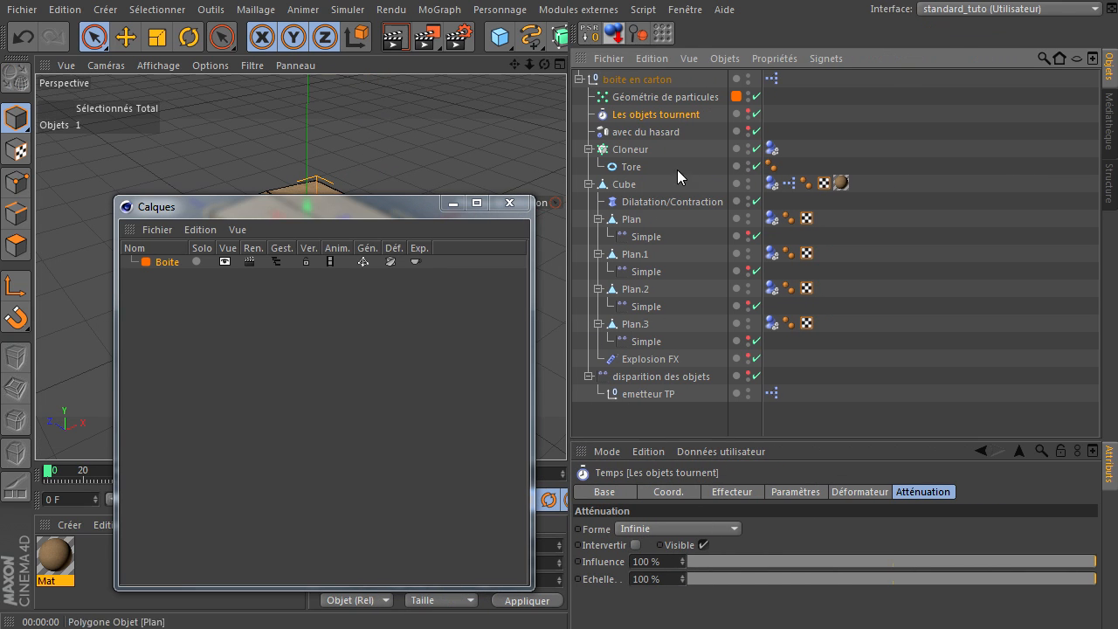
click(738, 120)
mouse_move(750, 124)
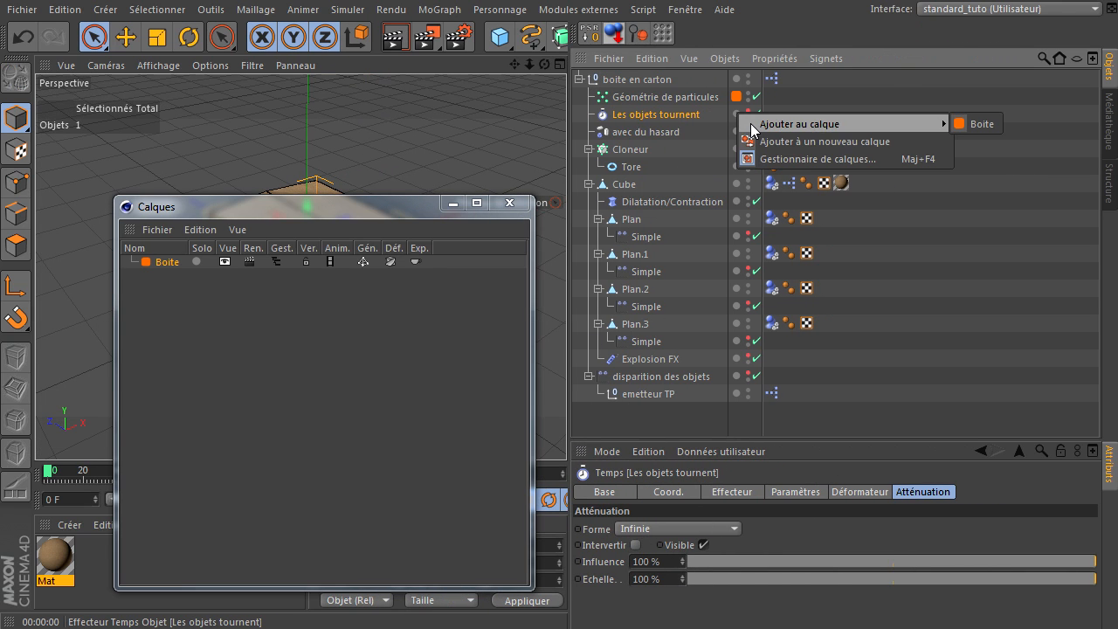
click(982, 124)
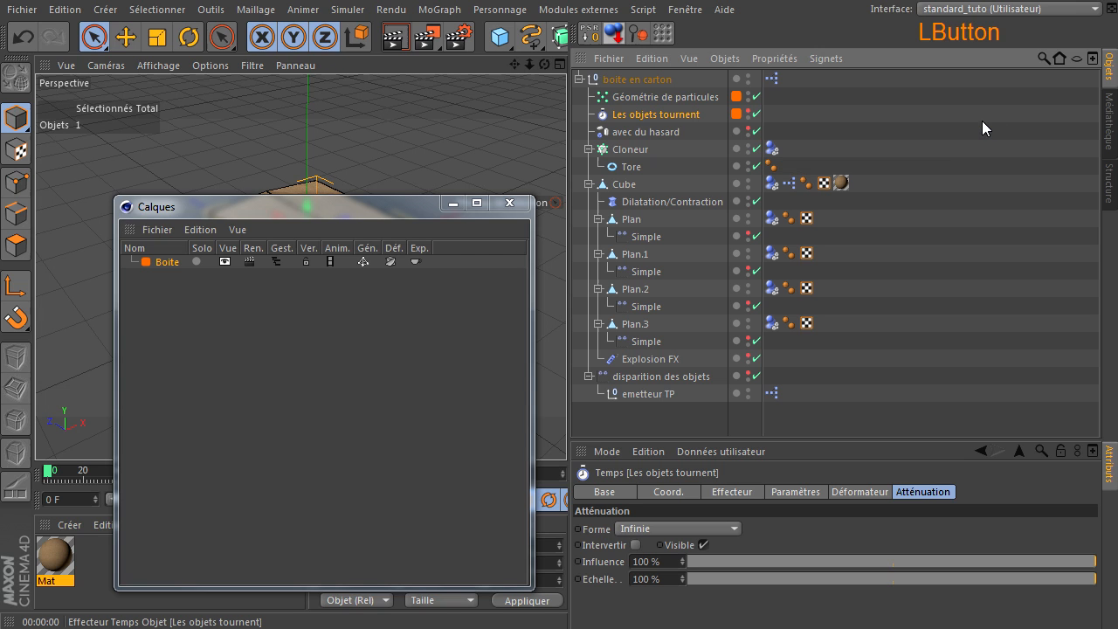
click(739, 131)
mouse_move(774, 142)
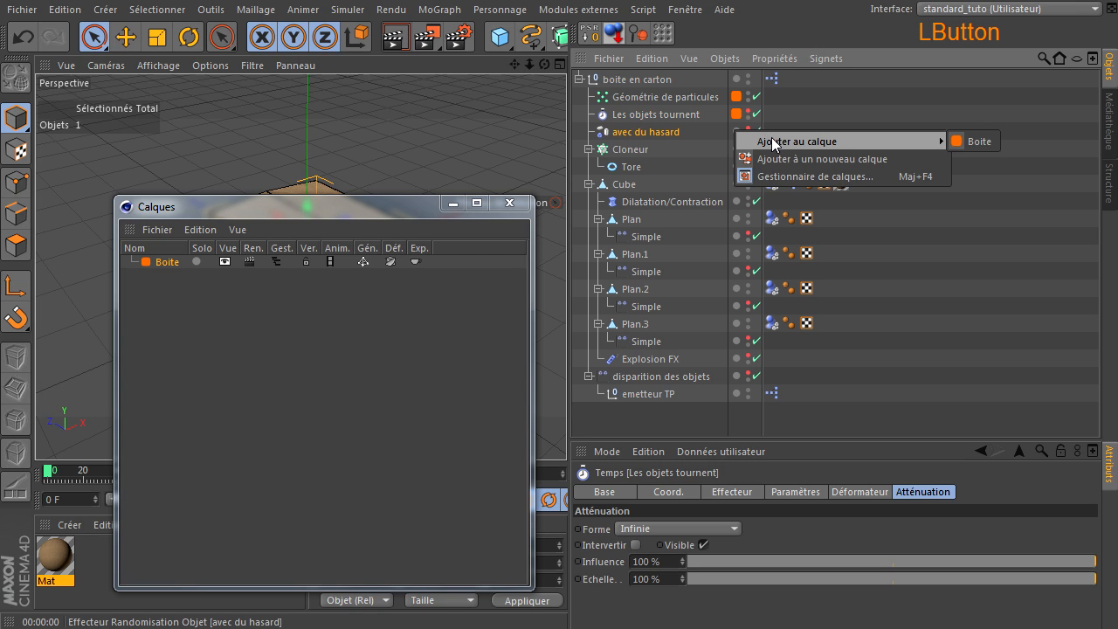
click(969, 143)
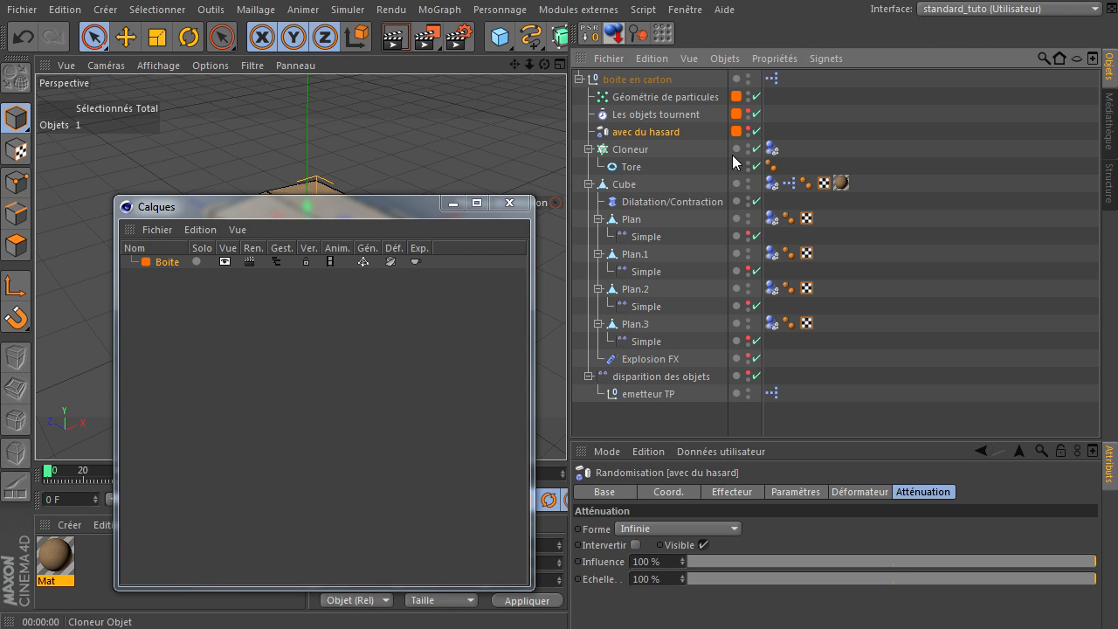
- Rename the Cloneur object as Objets dans la boite
double_click(628, 148)
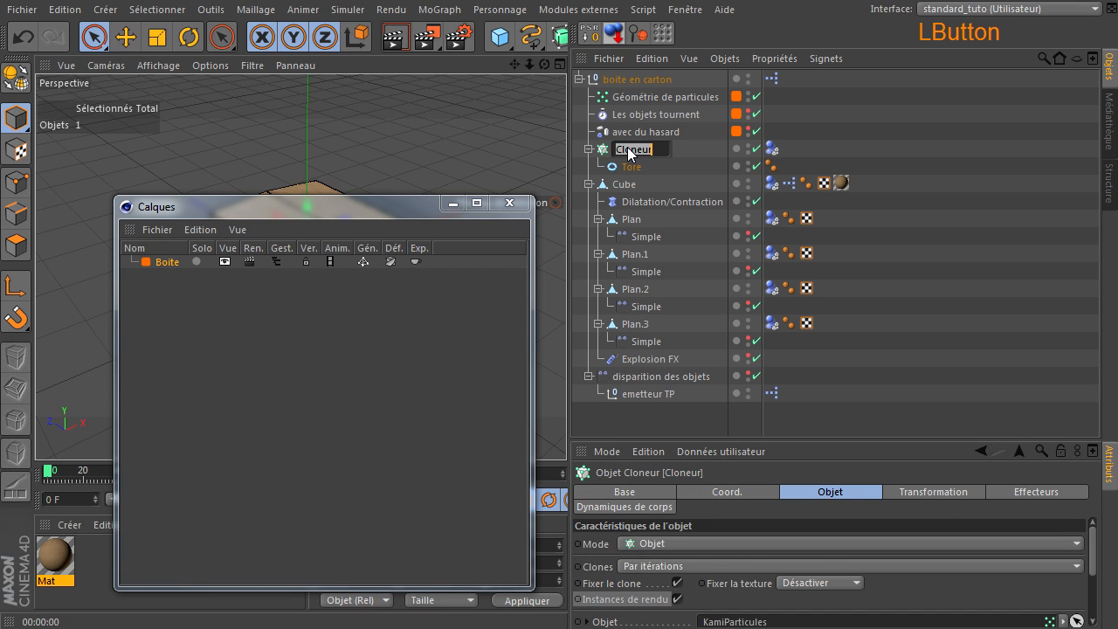
text(Objets d)
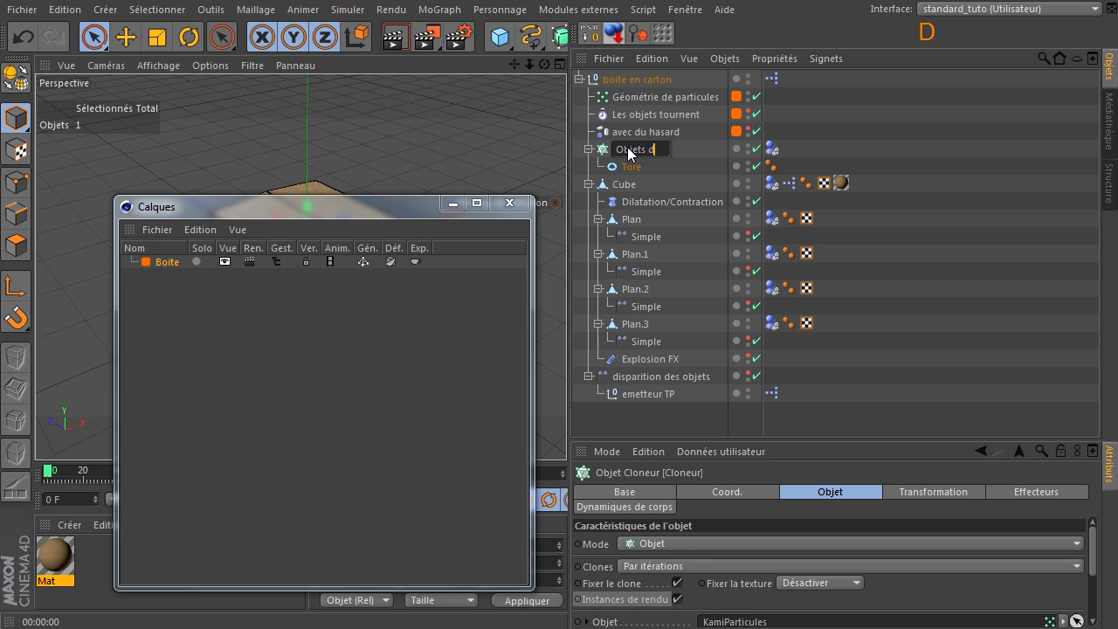
text(ans la boite)
click(608, 415)
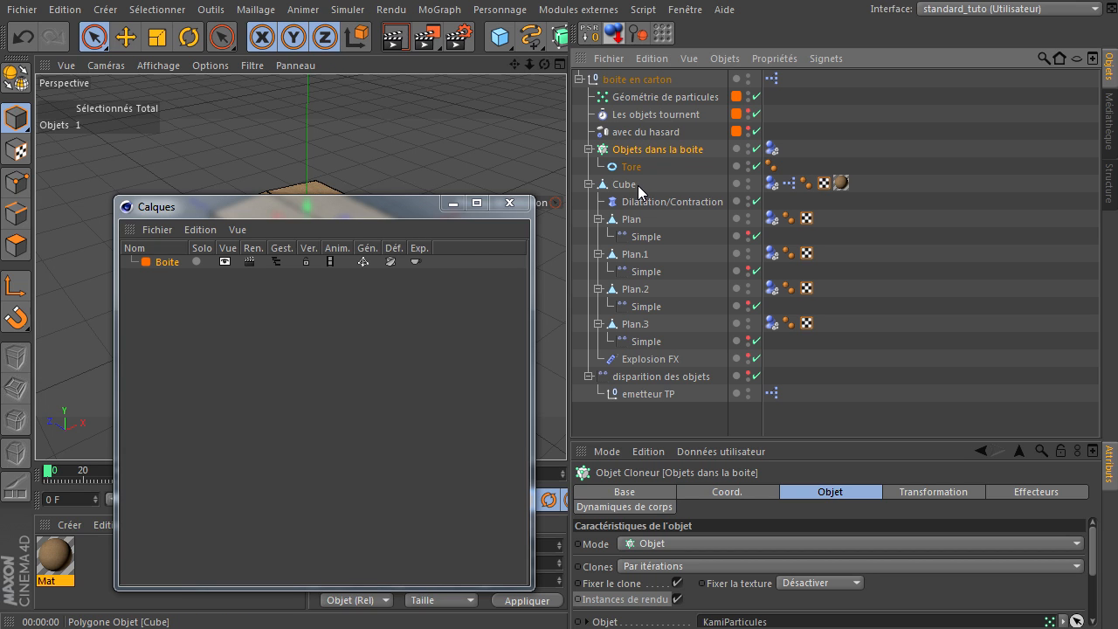
- Add Cube, all its child objects, disparition des objets and emetteur TP to the Boite layer
click(736, 183)
mouse_move(874, 195)
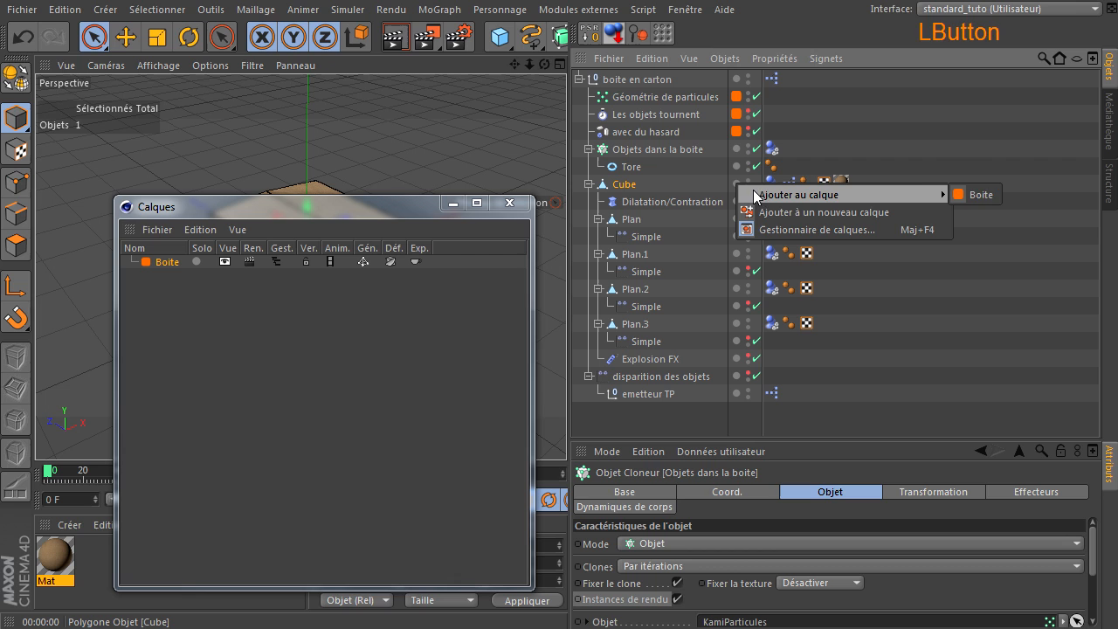
click(980, 195)
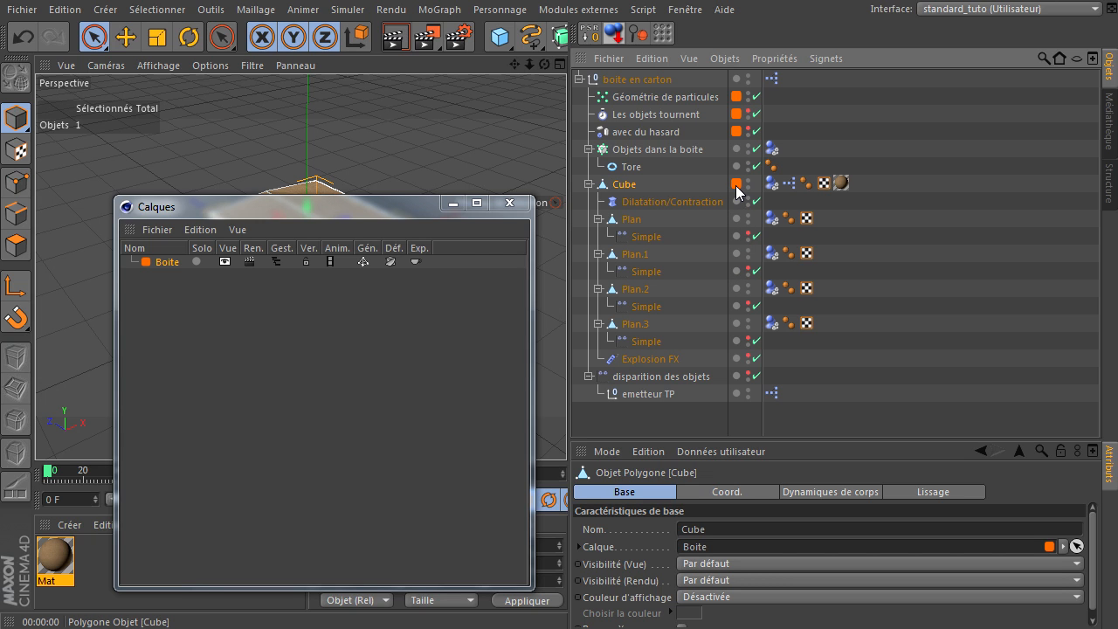
drag(737, 190, 738, 392)
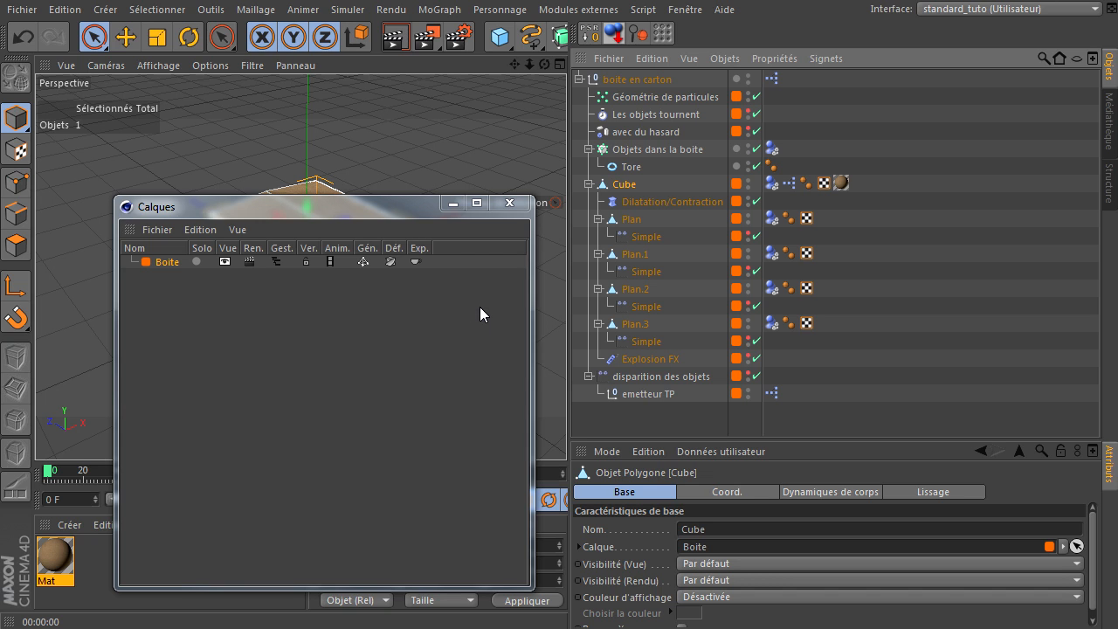
- Hide the Boite layer's objects from the object list and close the layer manager
click(275, 261)
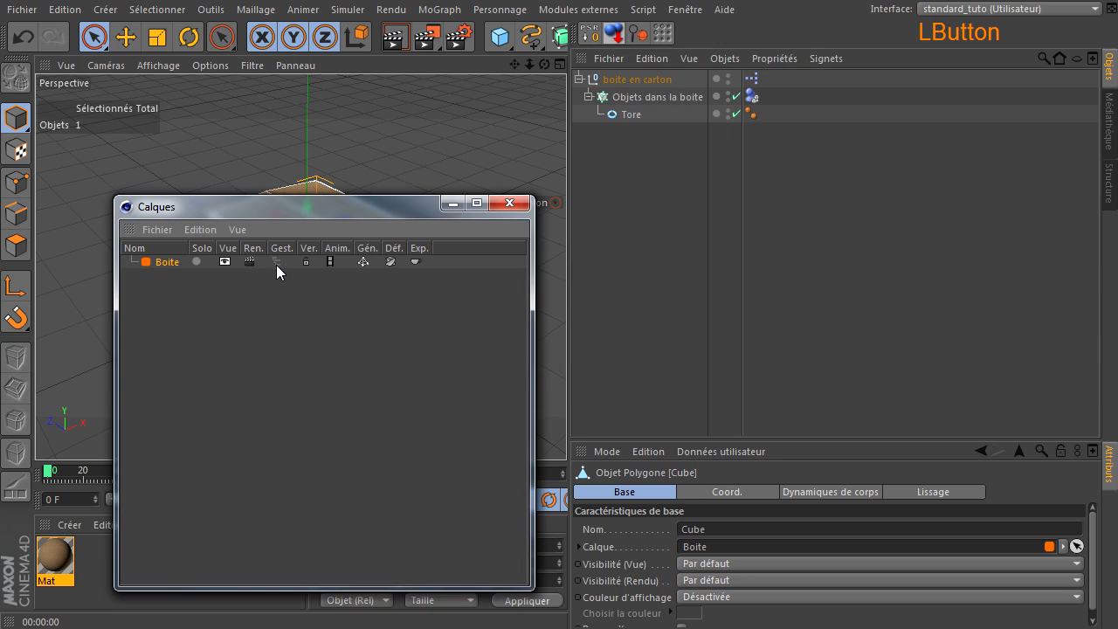
click(510, 202)
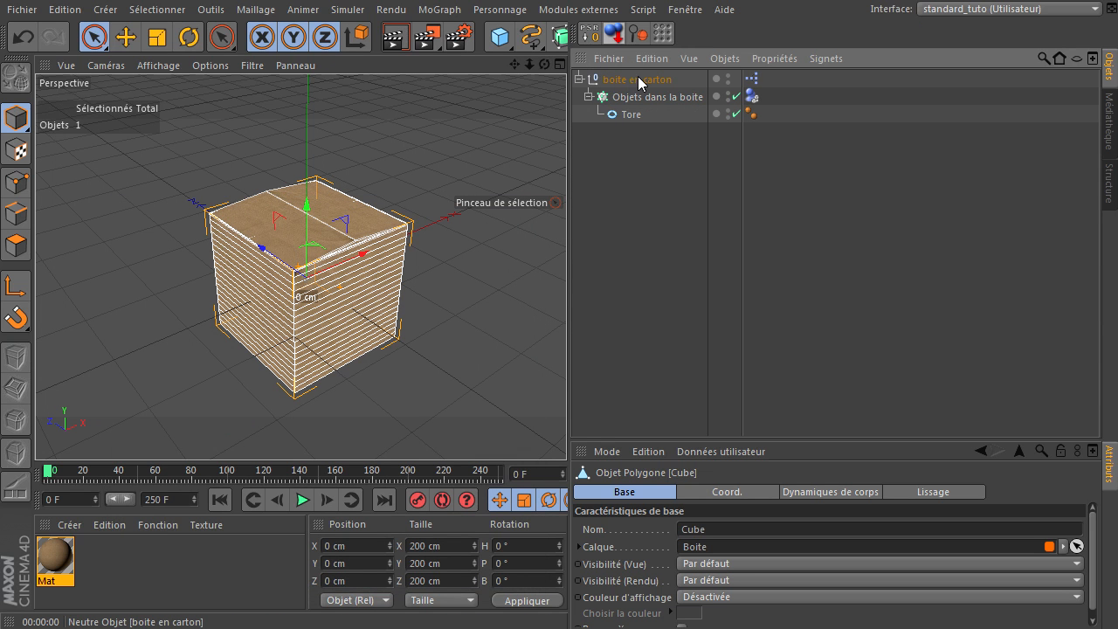
- Narrow the object list, open the layer manager and show the Boite layer's objects in the list again
drag(570, 160, 774, 166)
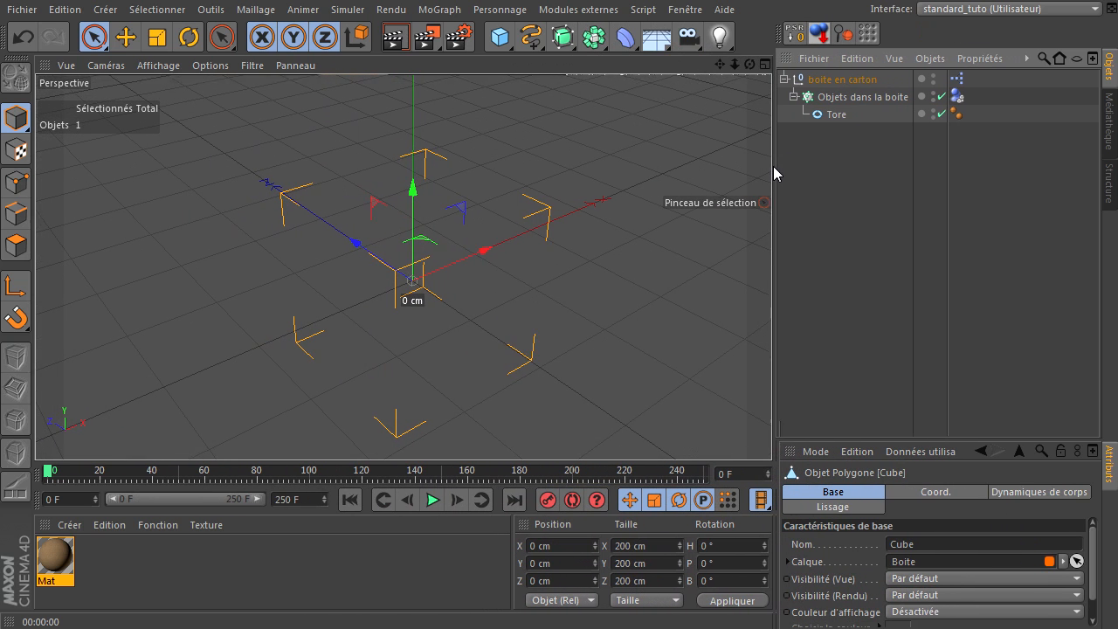
click(853, 100)
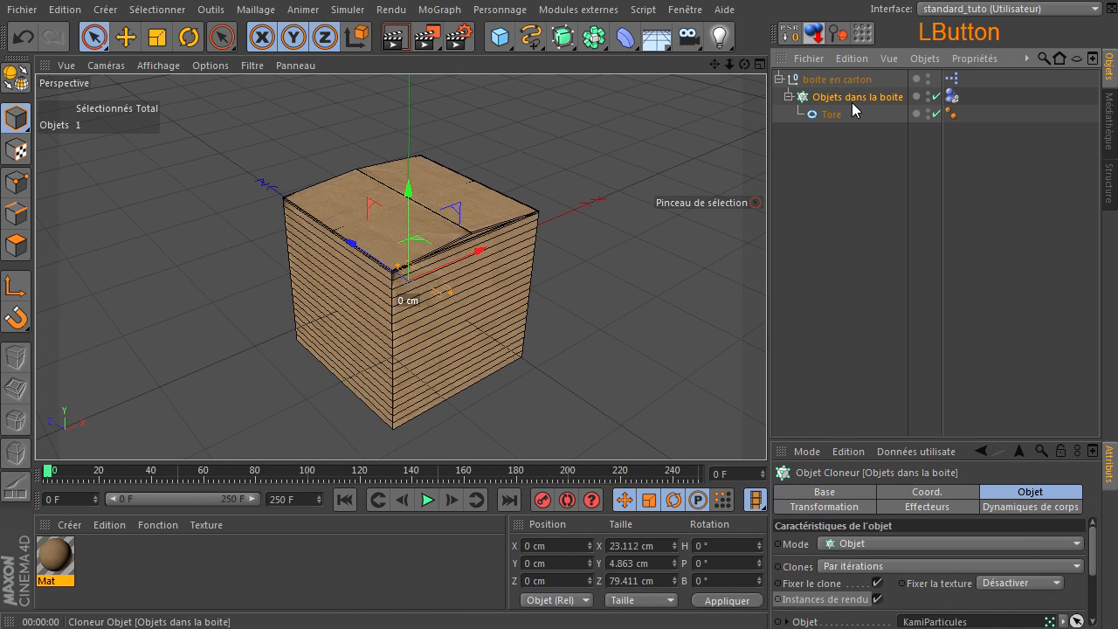
click(685, 9)
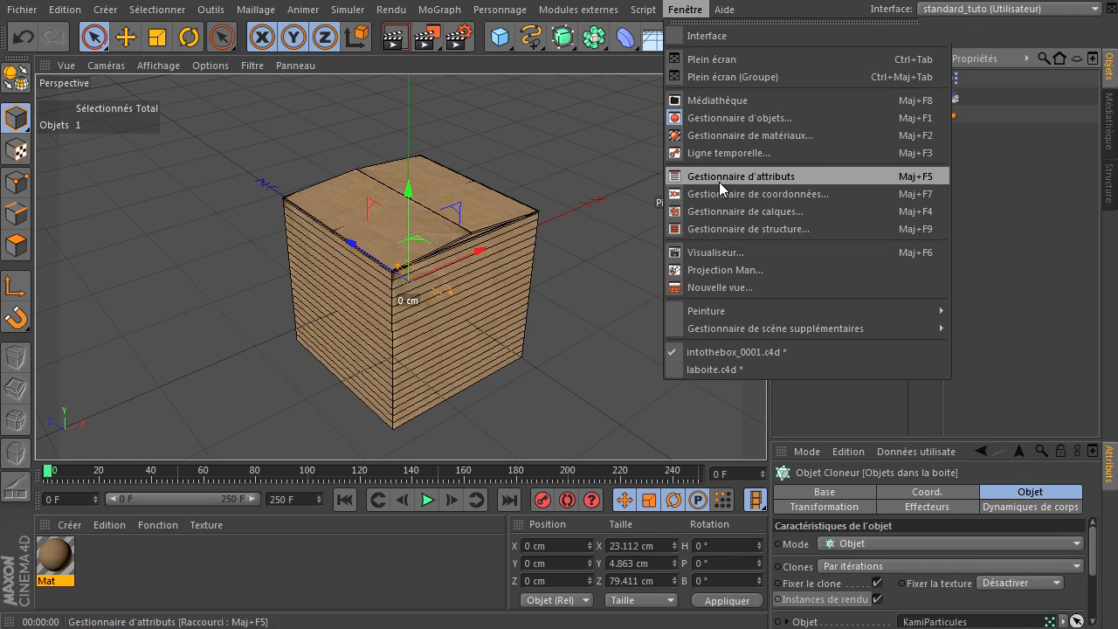
click(705, 212)
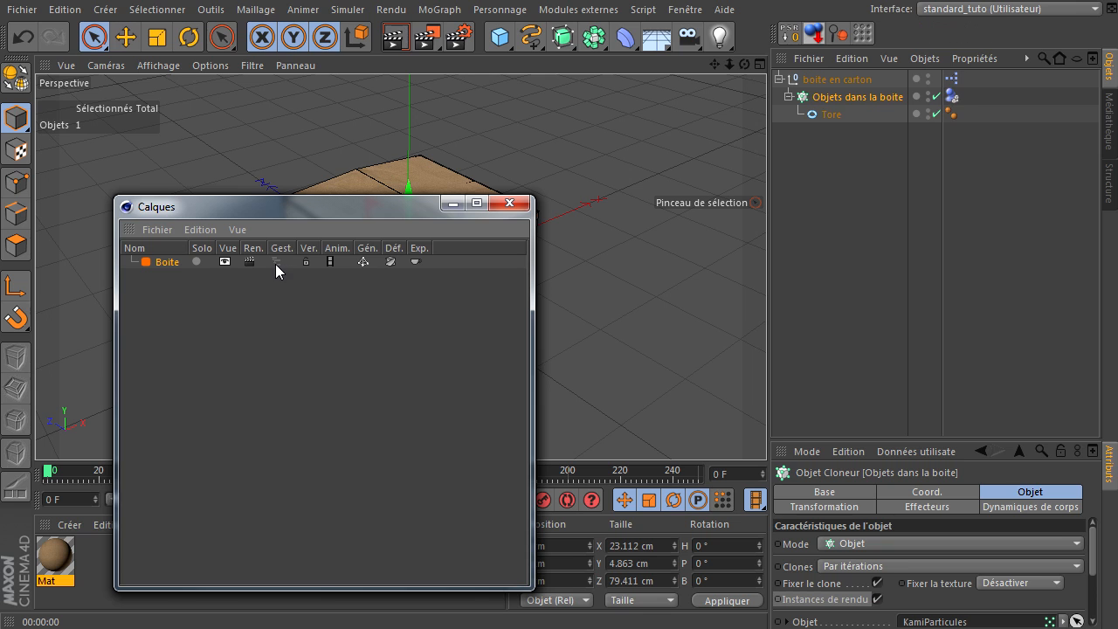
click(276, 262)
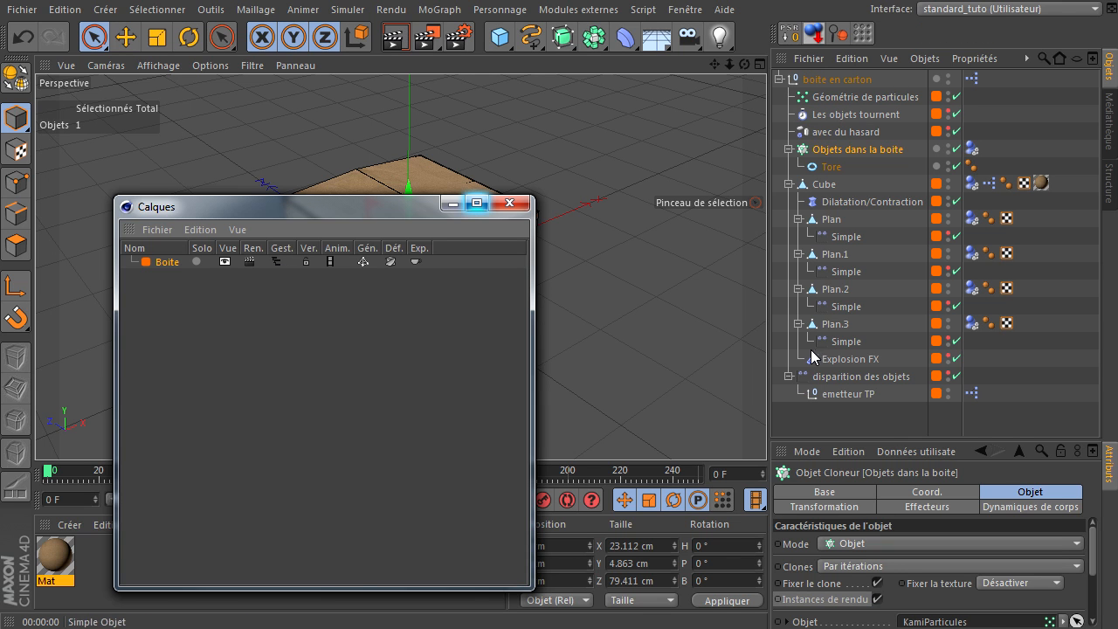
- Enlarge the attributes area, dock the layer manager there as a tab beside the attributes, and slightly widen the object list
click(237, 435)
drag(937, 439, 889, 308)
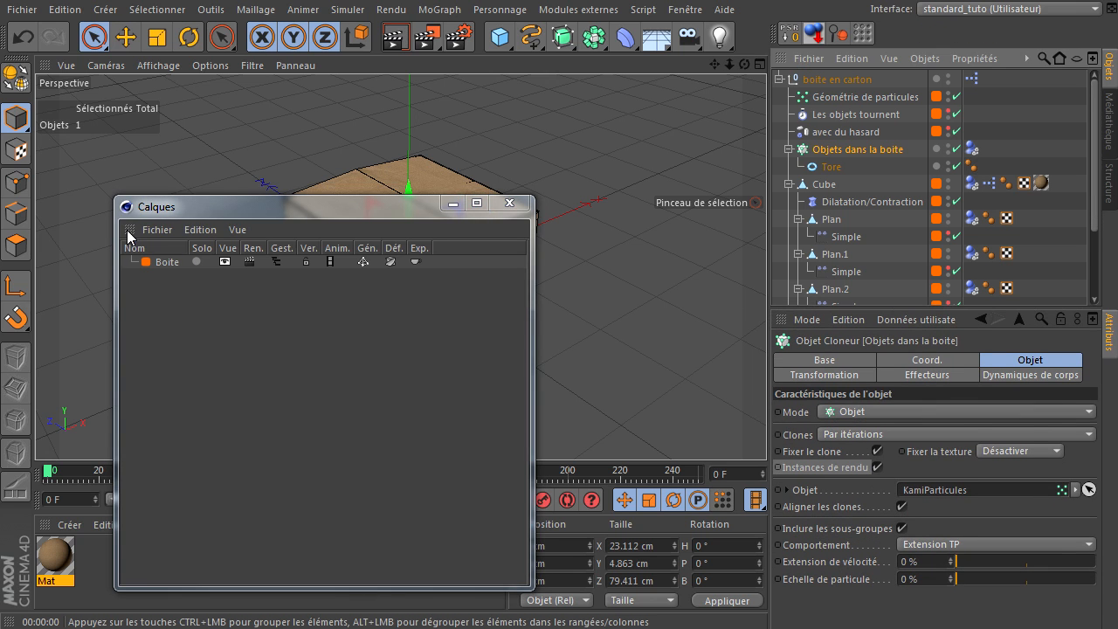
click(156, 238)
drag(1069, 360, 1111, 332)
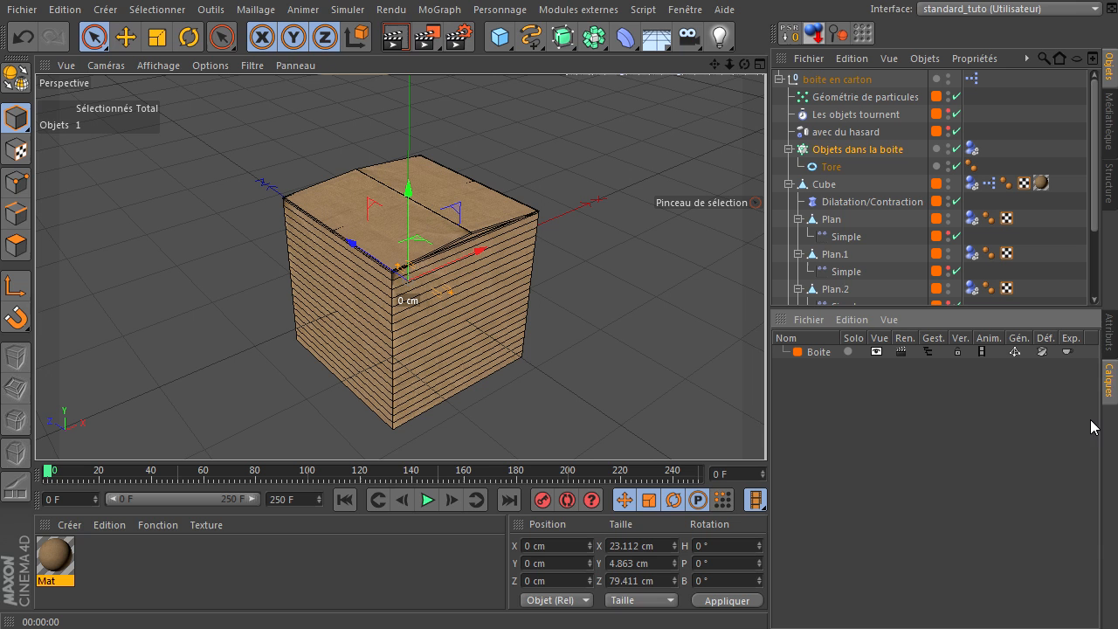
click(1109, 339)
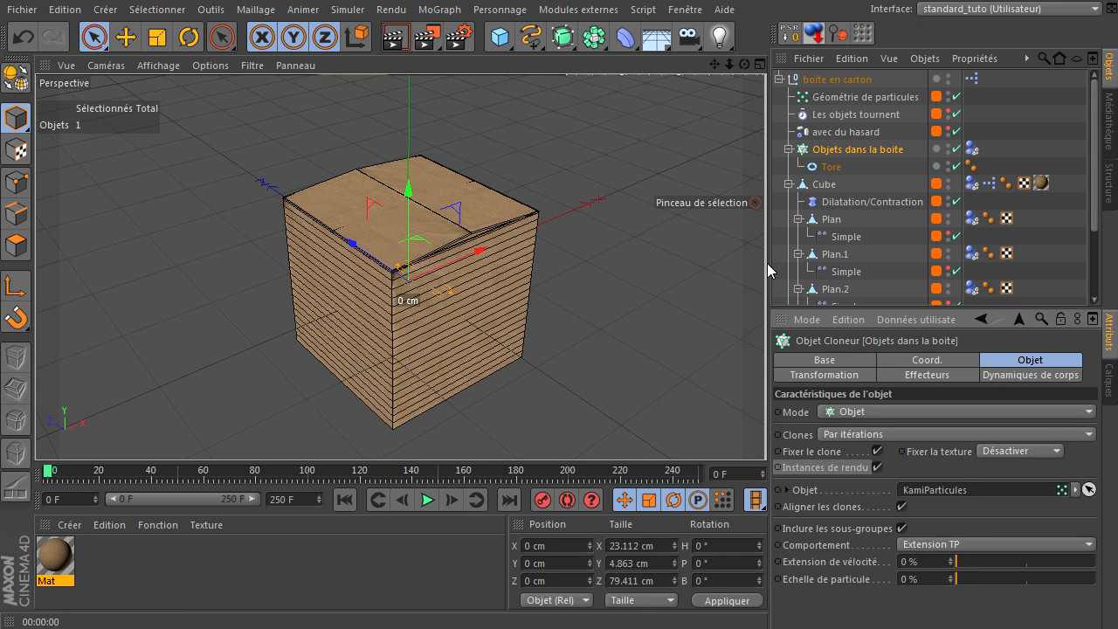
drag(767, 261, 747, 266)
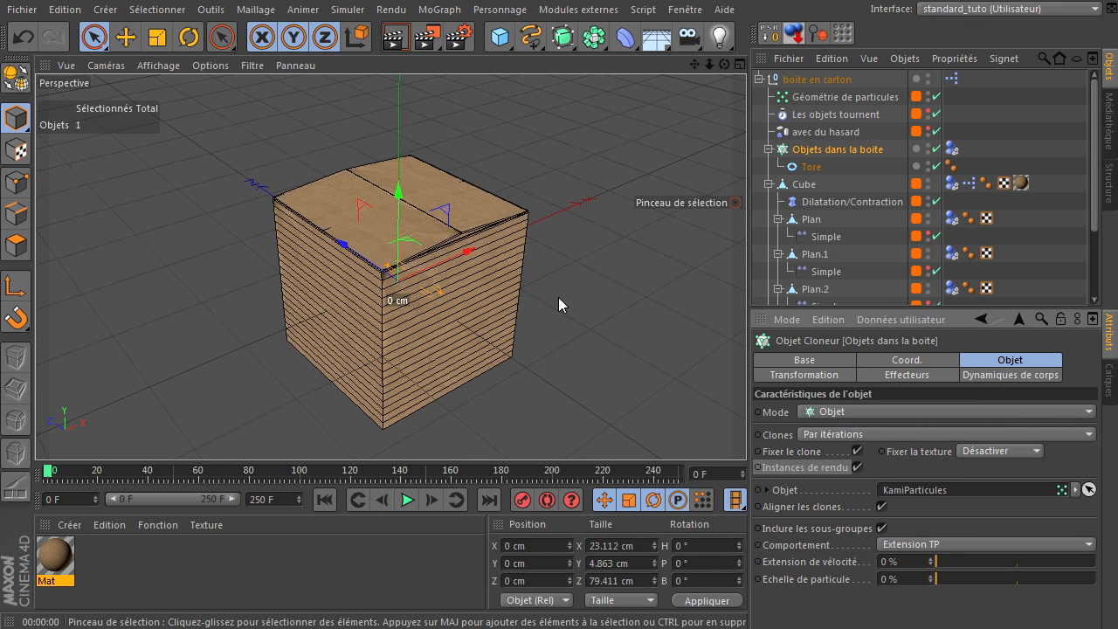
- Hide the Boite layer's objects from the object list using the docked layer manager, then return to the attributes
click(1113, 385)
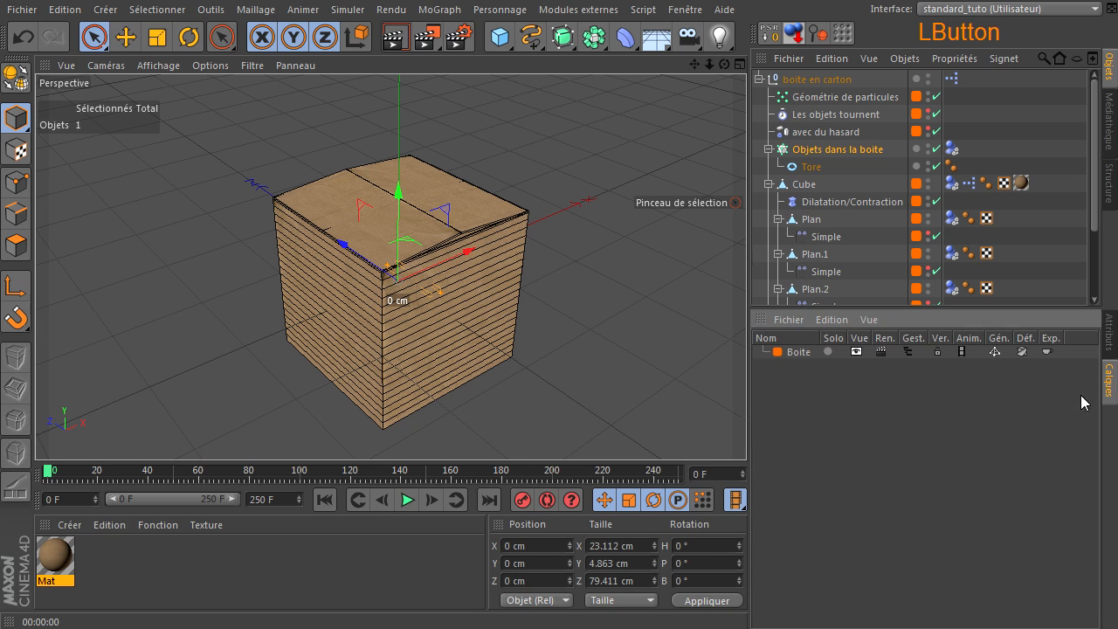
click(906, 349)
click(1113, 343)
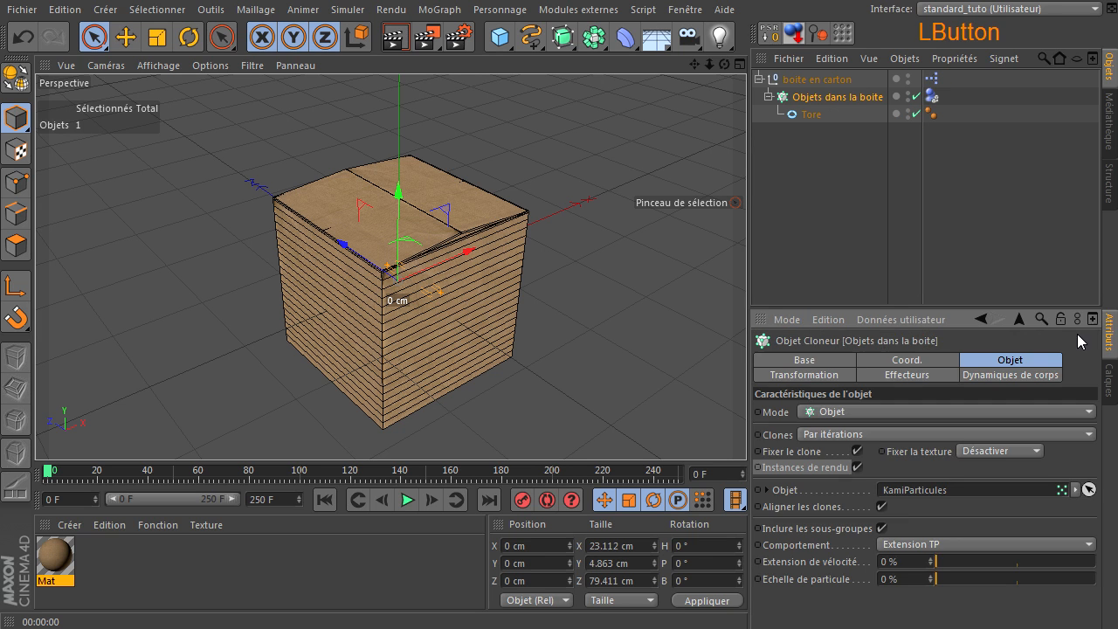
- Display the Reglage settings of boite en carton and enlarge the attributes area to show all of them
click(842, 171)
click(833, 81)
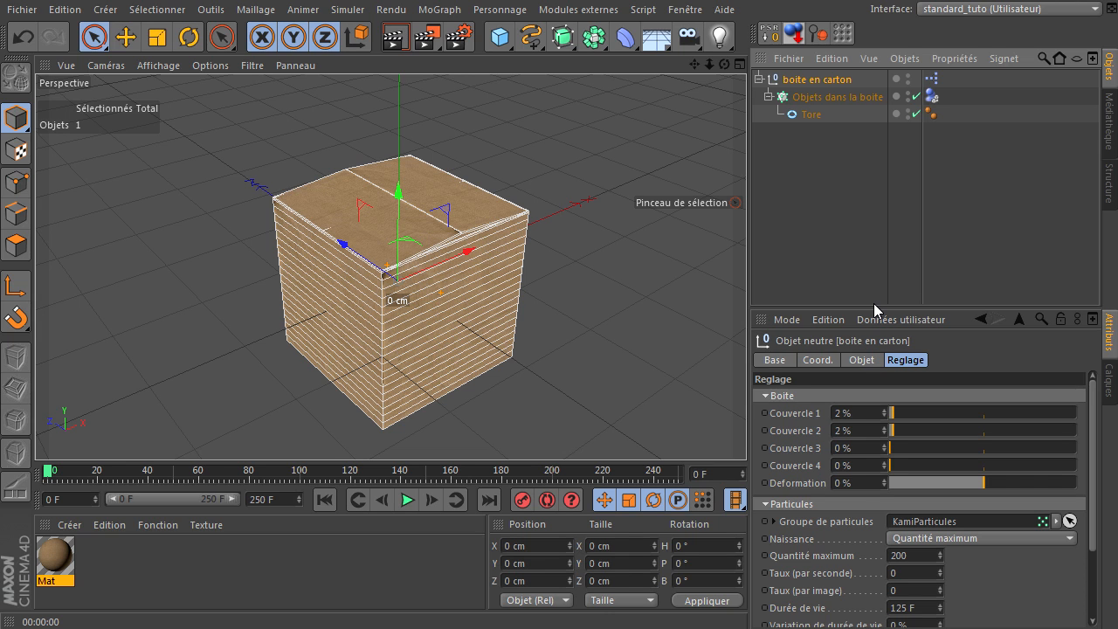
drag(874, 307, 888, 192)
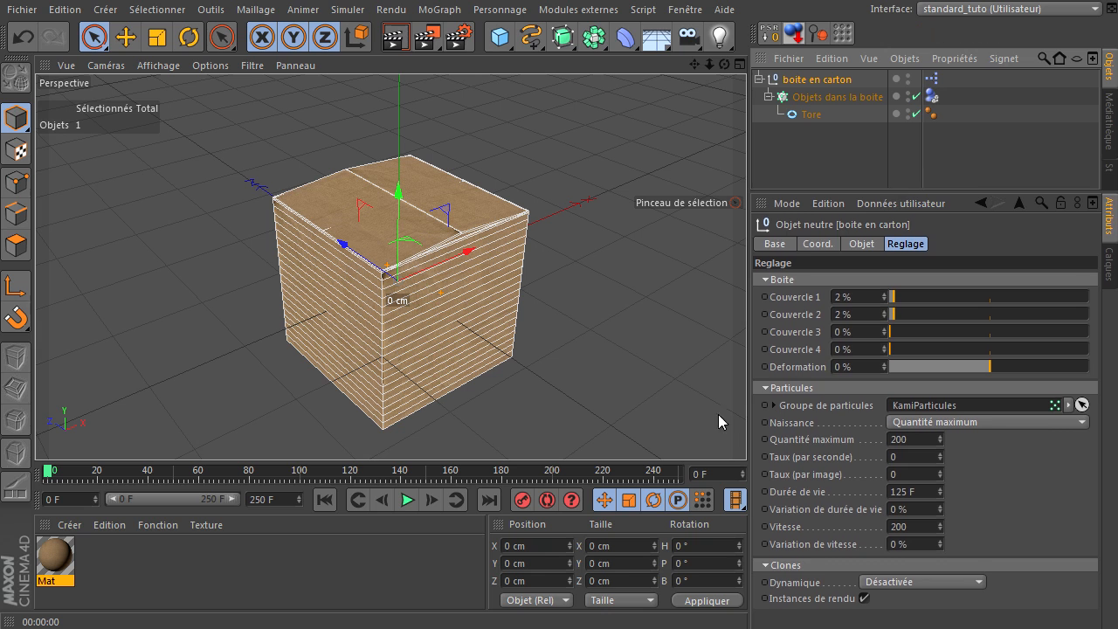
- Try the box's Deformation at -7 % and reset it to 0 %
scroll(573, 297, down, 3)
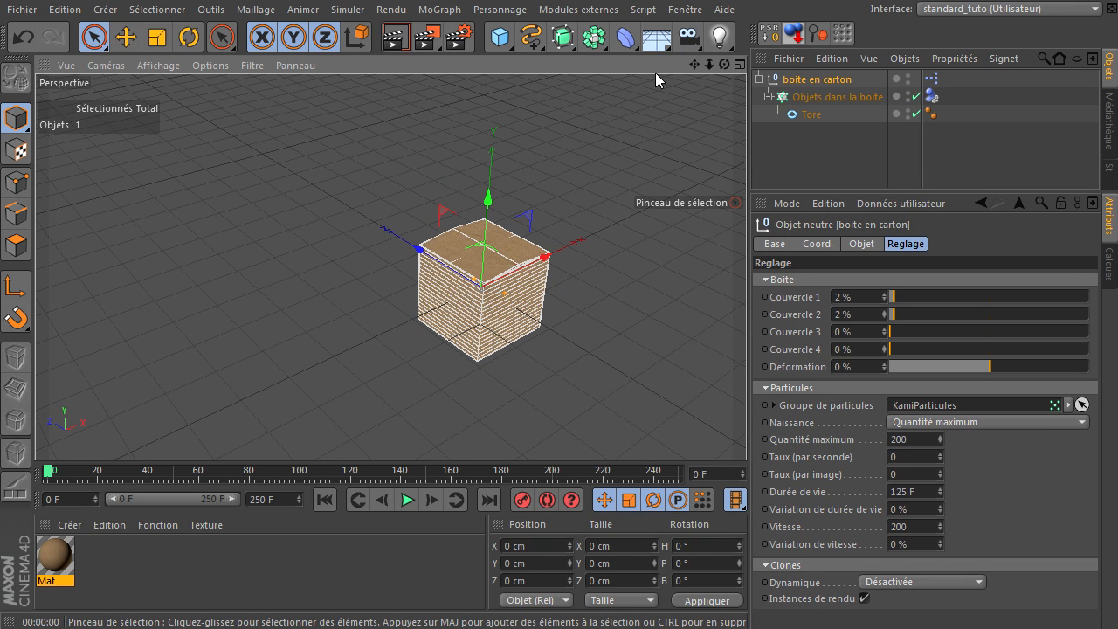
drag(694, 64, 753, 410)
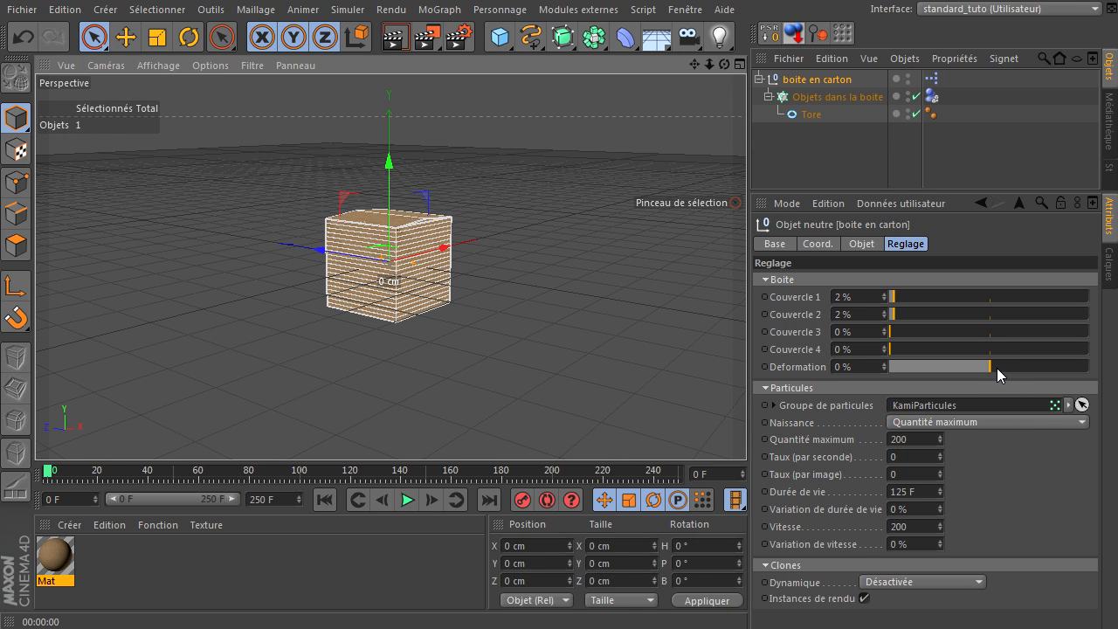
mouse_move(992, 363)
mouse_down()
mouse_move(1013, 368)
mouse_move(983, 368)
mouse_up()
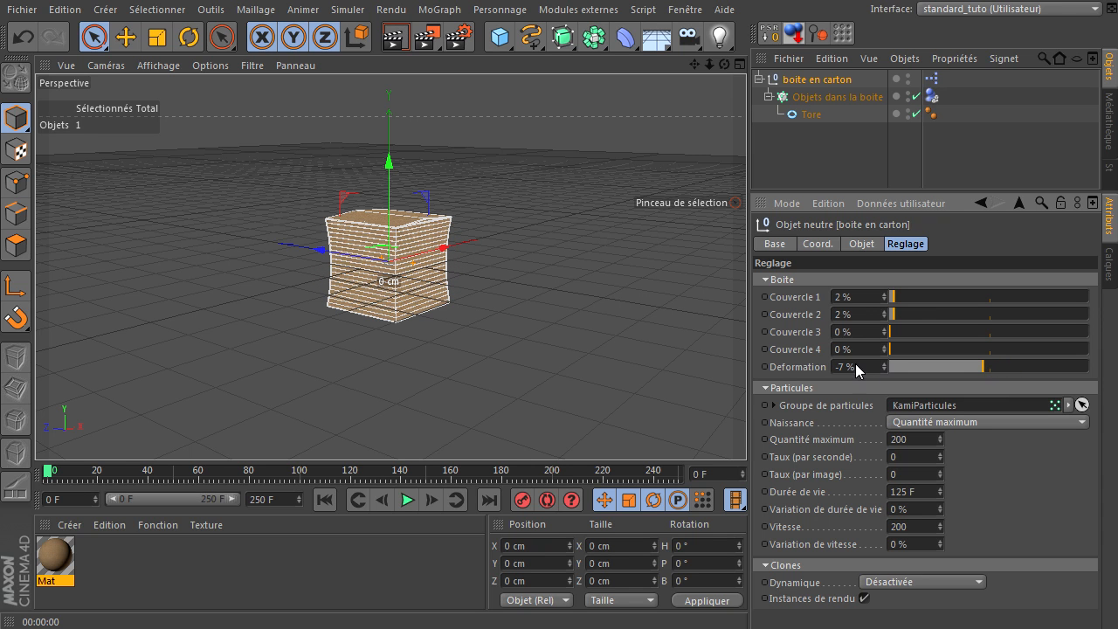
right_click(883, 369)
- Open the box's four flaps by setting Couvercle 1, 2, 3 and 4 to 100 %
drag(913, 297, 1090, 306)
drag(930, 314, 1092, 316)
drag(943, 332, 1117, 336)
drag(1011, 347, 1111, 349)
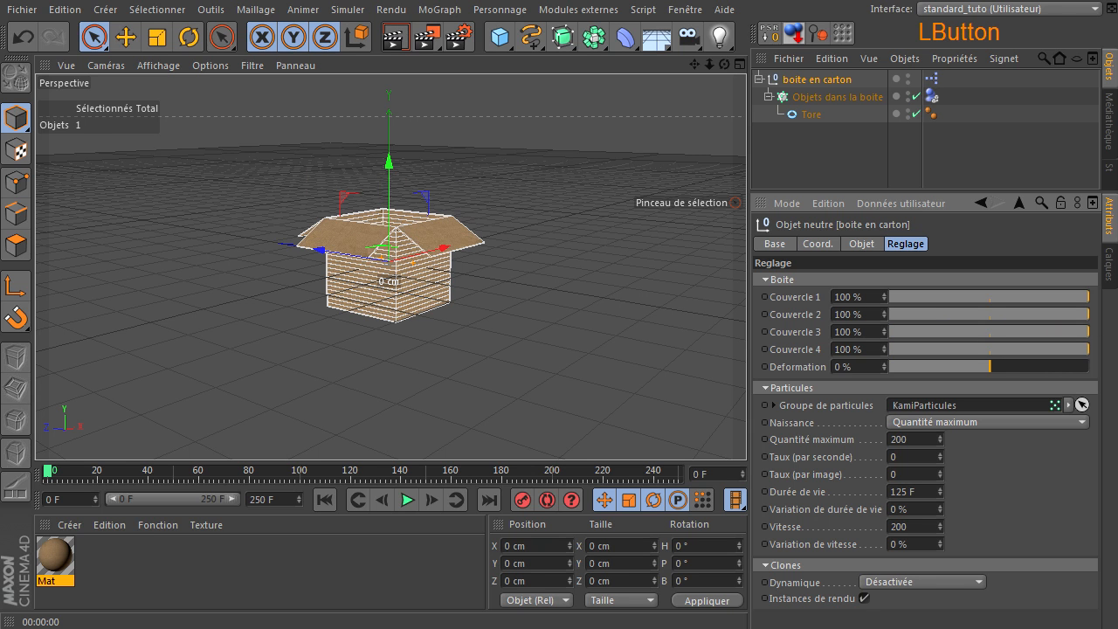
- Play the animation while switching the clones' Dynamique setting to Activée, then stop playback
click(407, 499)
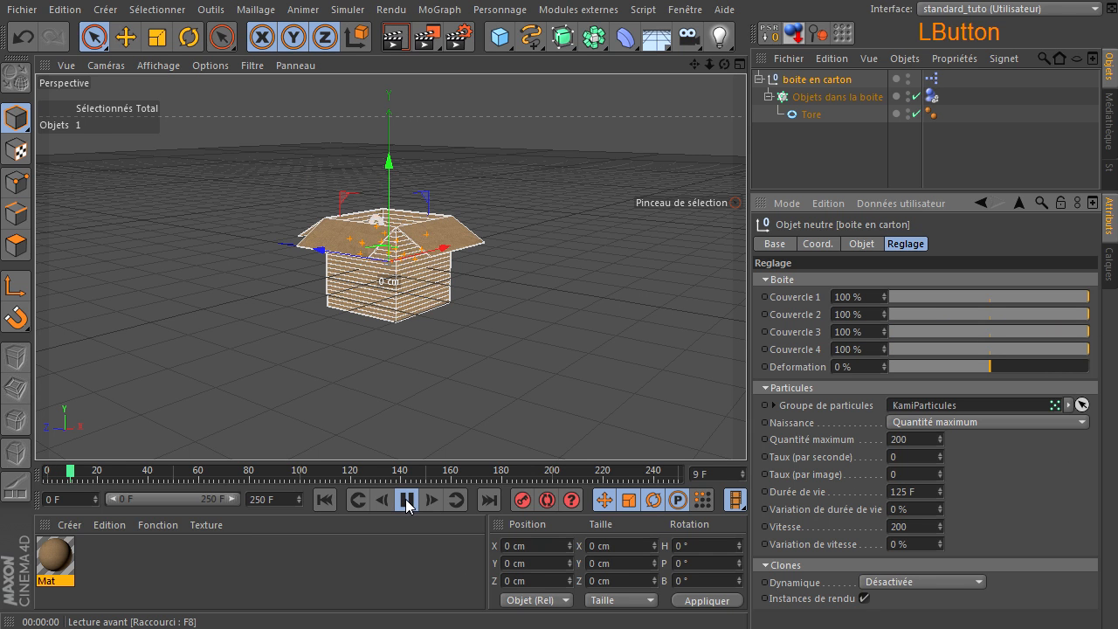
click(953, 583)
click(952, 617)
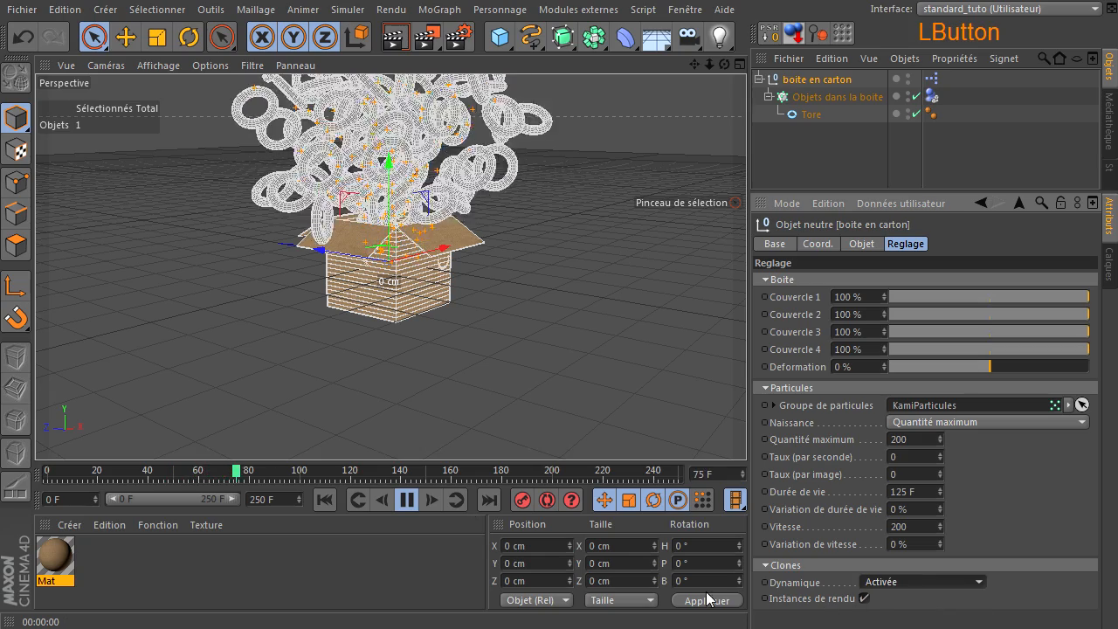
click(407, 500)
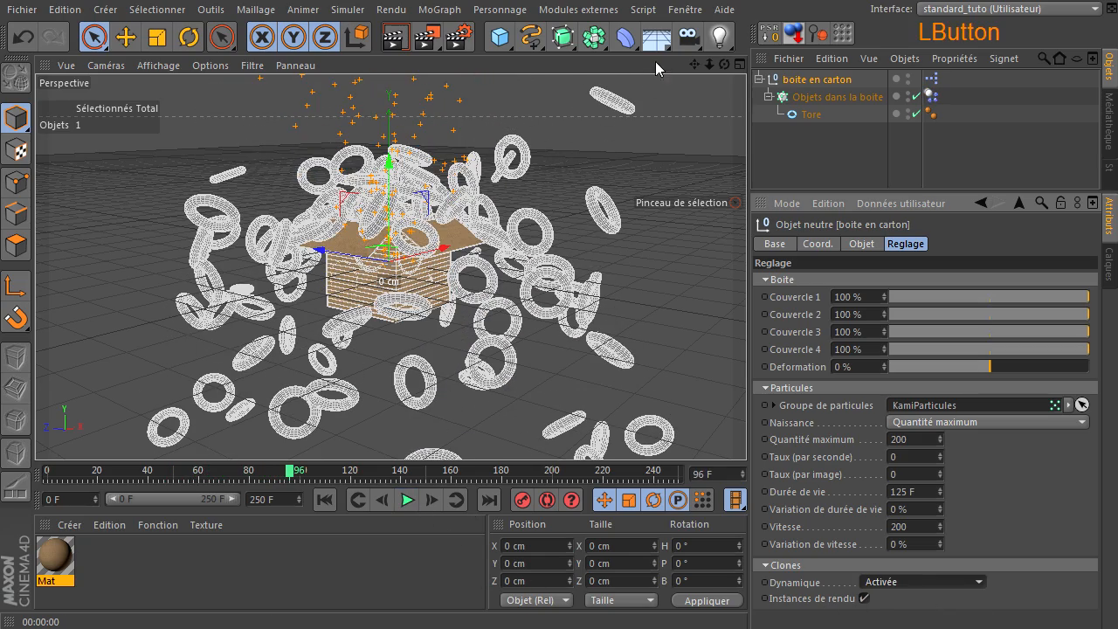
- Add a Sol floor object to the scene and make it a collision body
drag(657, 39, 673, 63)
click(733, 64)
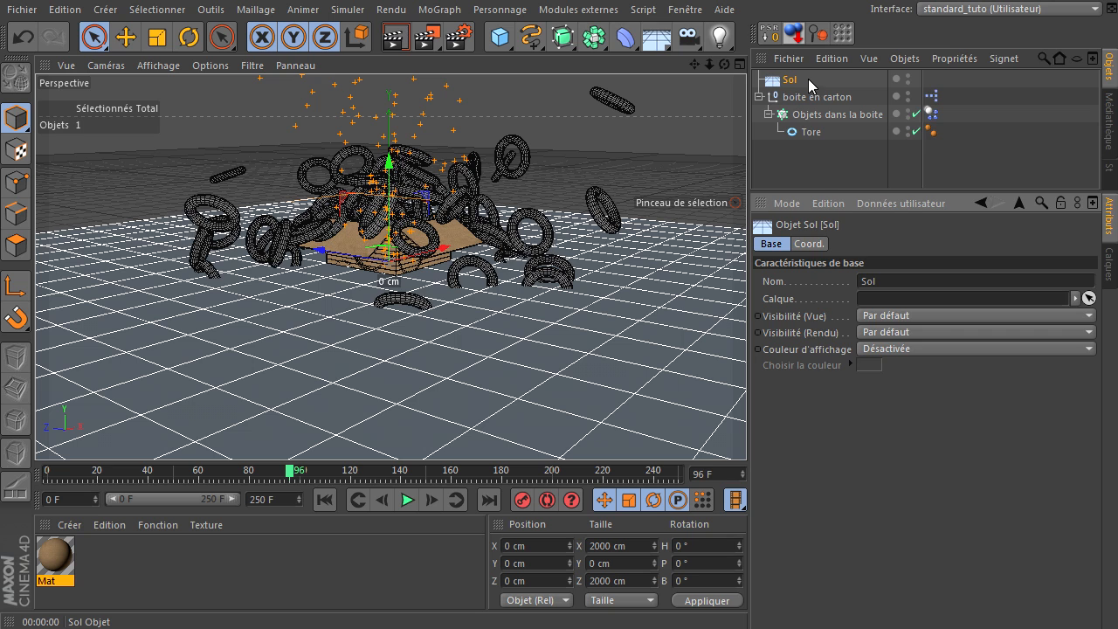
right_click(809, 78)
mouse_move(919, 199)
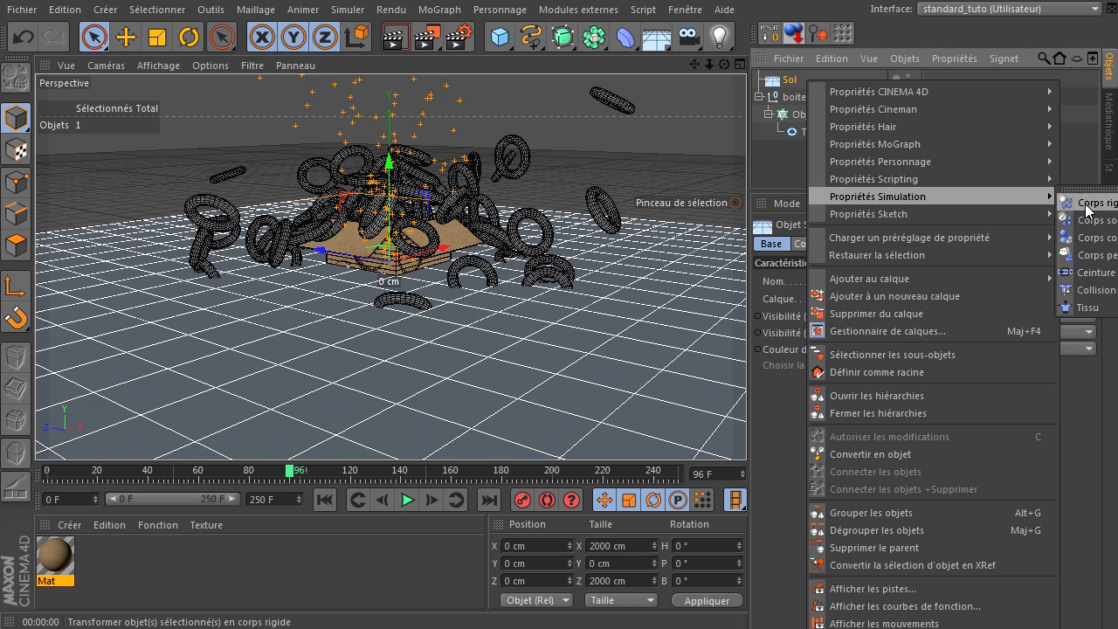
click(1065, 255)
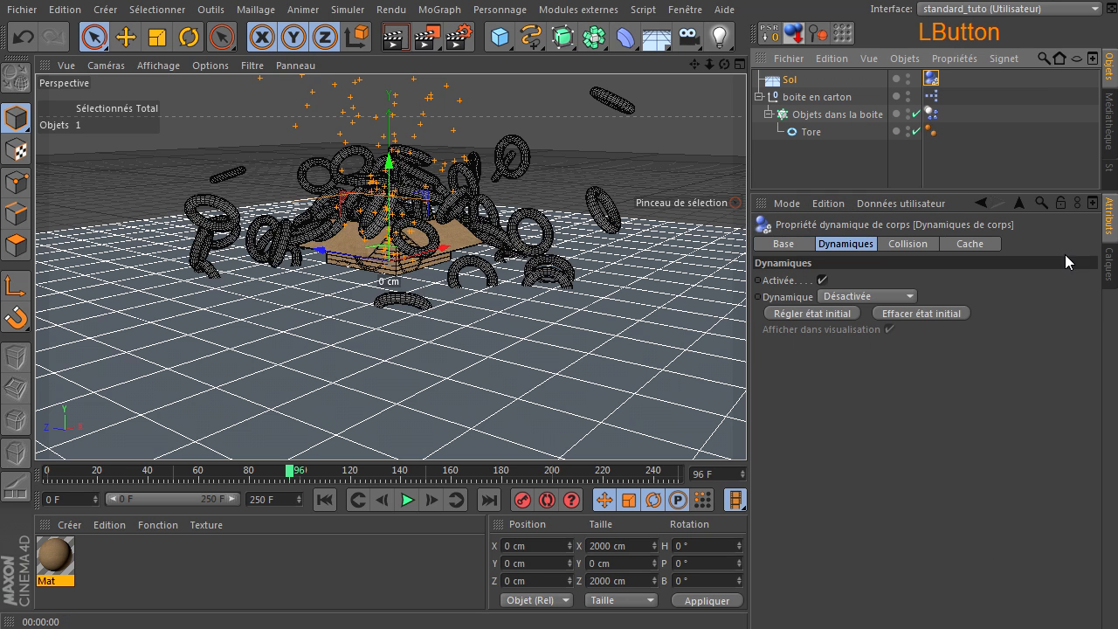
- Return to frame 0 and set the Sol object's Y position to -100 cm
click(324, 499)
click(797, 80)
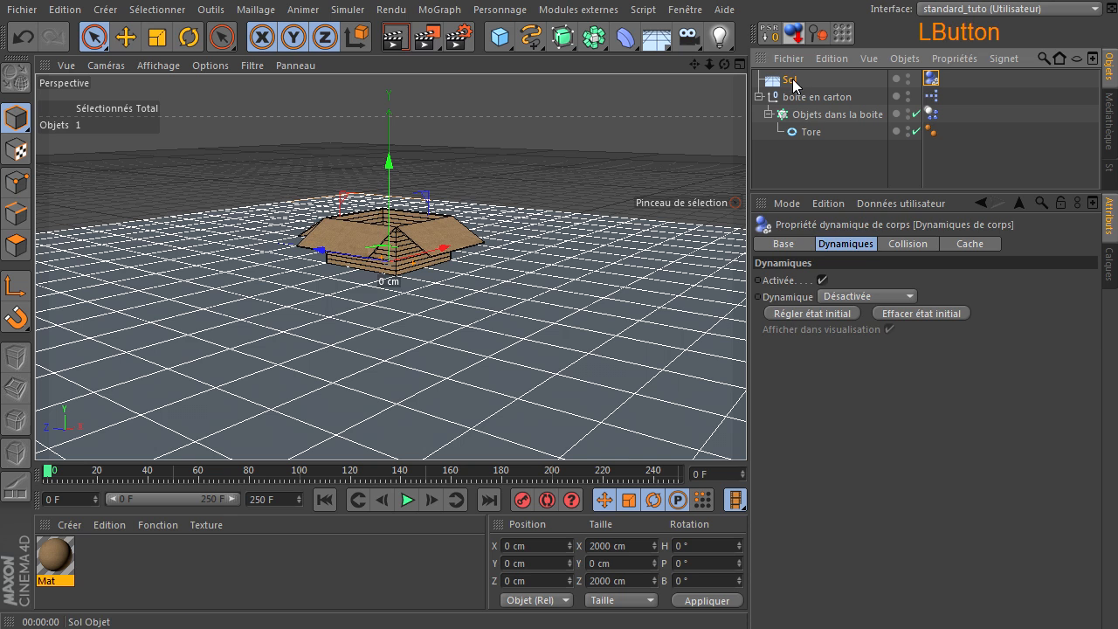
click(541, 562)
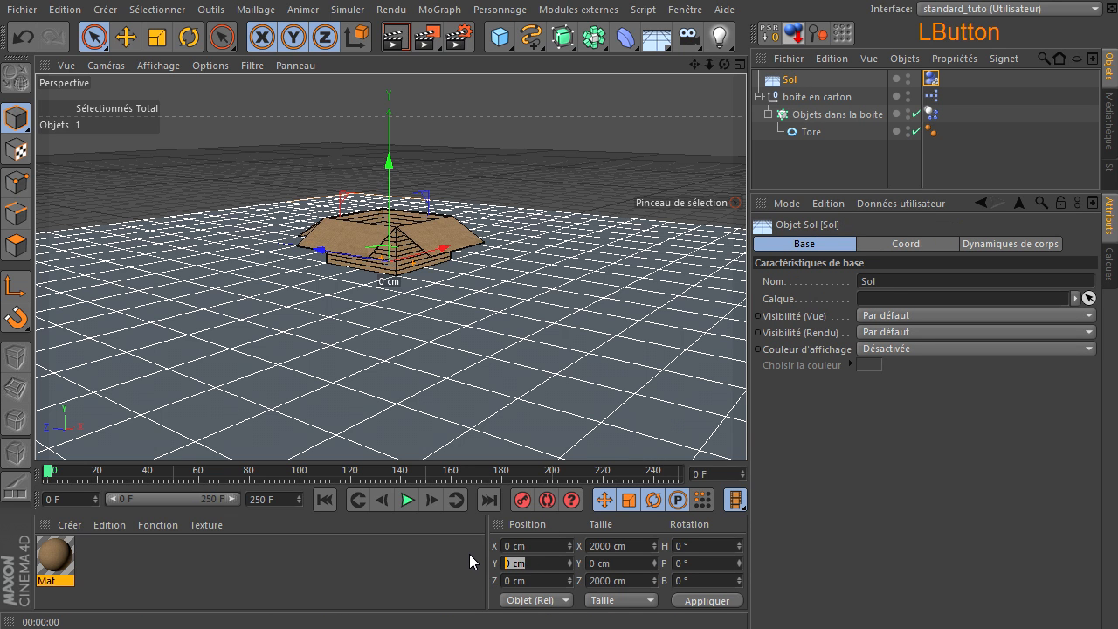
text(-100)
key(Return)
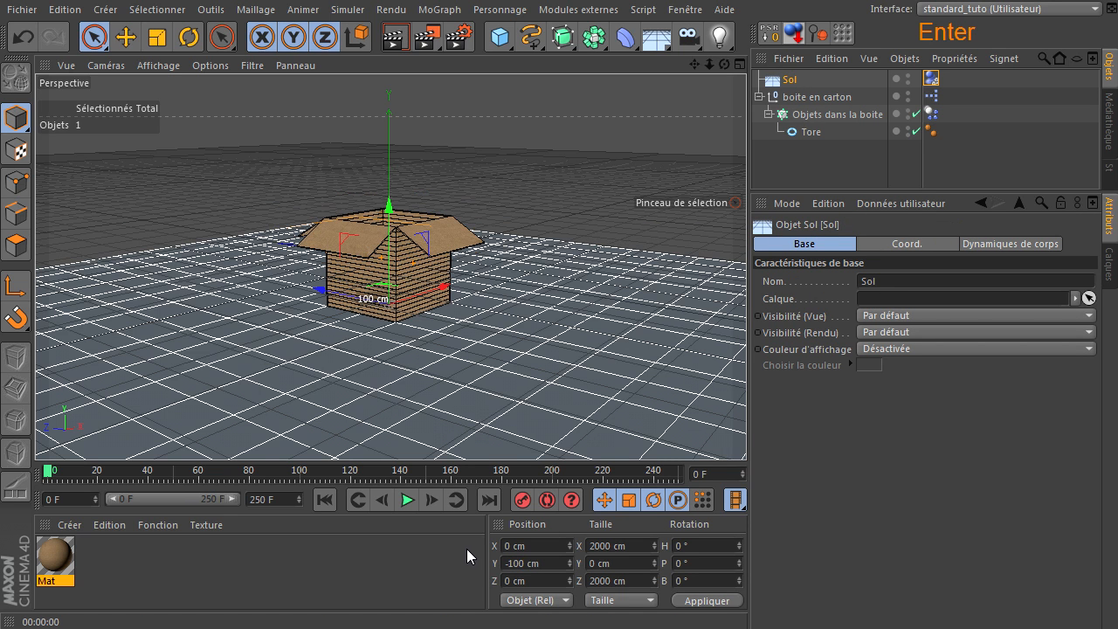
- Play the simulation to check the torus clones against the floor, and stop it to view the scene from above
click(345, 567)
click(407, 500)
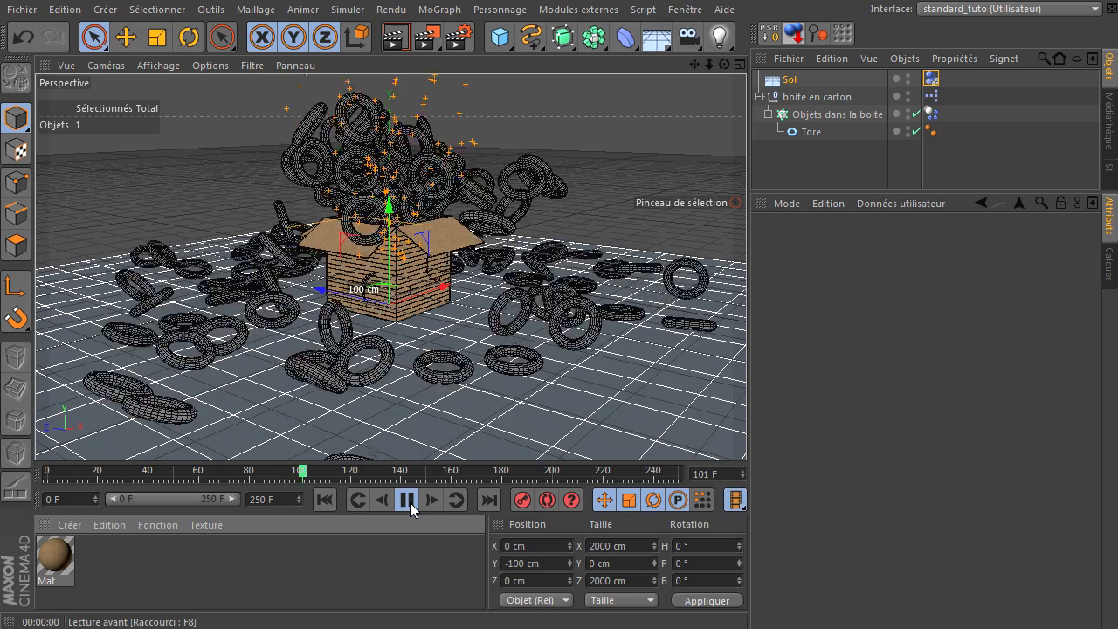
click(407, 500)
mouse_move(724, 64)
mouse_down()
mouse_move(746, 429)
mouse_move(729, 76)
mouse_up()
- Add a Cube of 40 x 40 x 40 cm and place it inside Objets dans la boite above Tore
drag(500, 36, 685, 60)
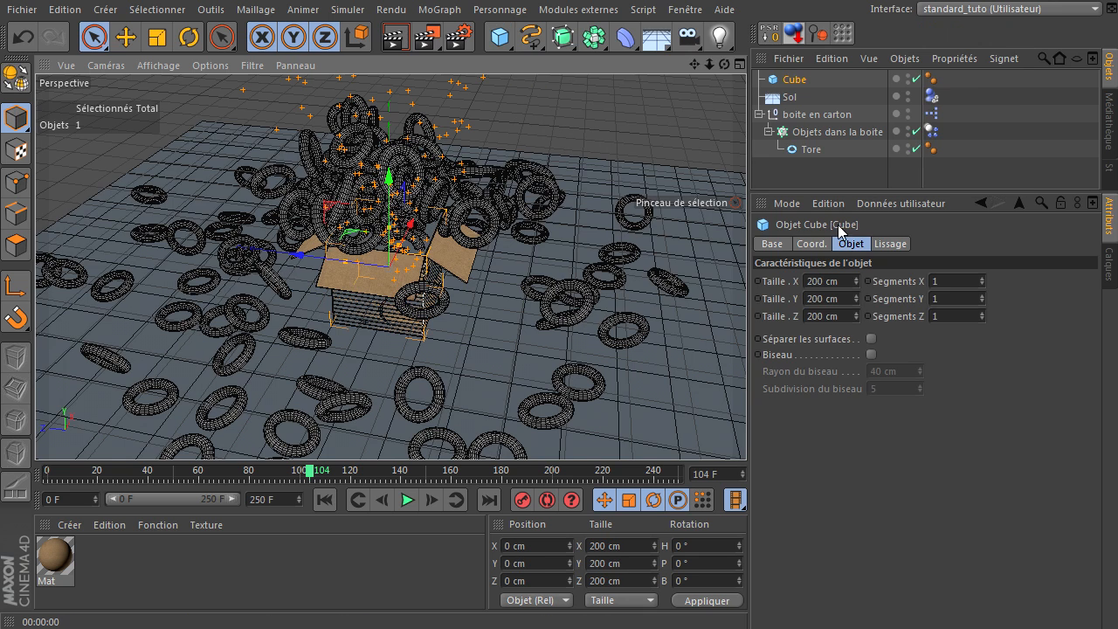
click(843, 281)
text(40)
click(833, 302)
text(40)
click(832, 321)
text(40)
key(Return)
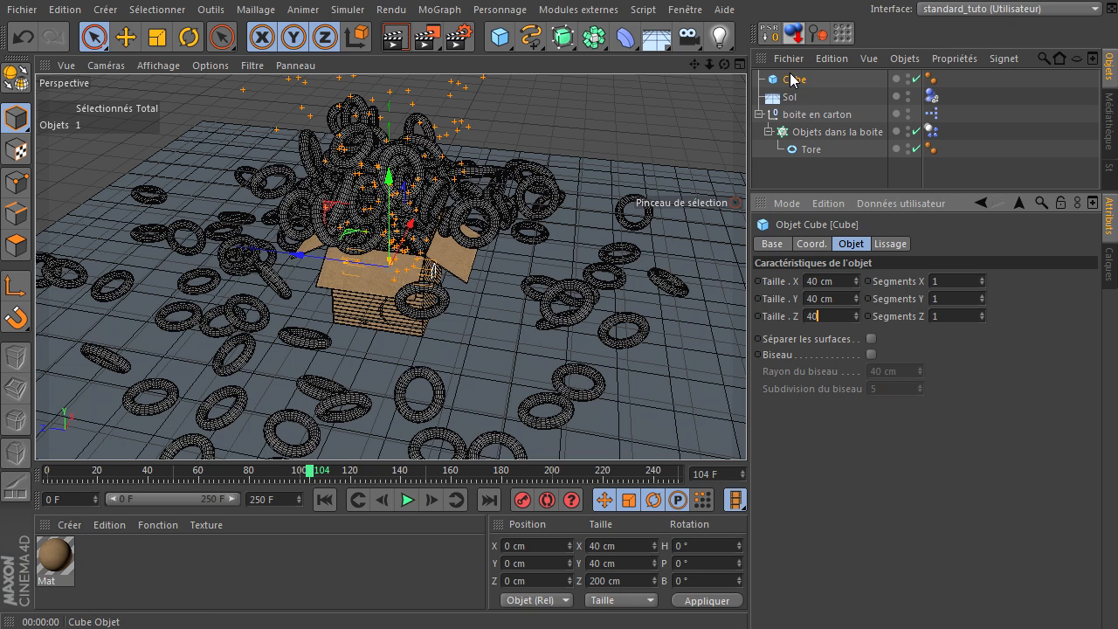
drag(819, 149, 816, 138)
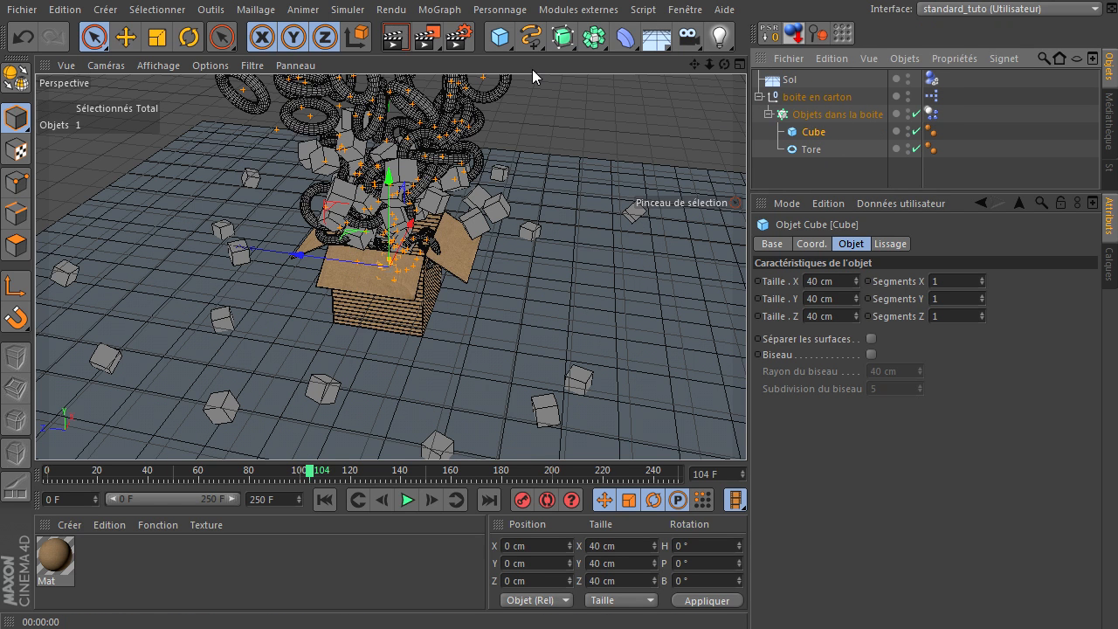
- Add a Sphère with a 20 cm radius and place it inside Objets dans la boite above Cube
click(511, 44)
drag(514, 50, 928, 86)
click(871, 281)
key(ctrl+a)
text(20)
key(Return)
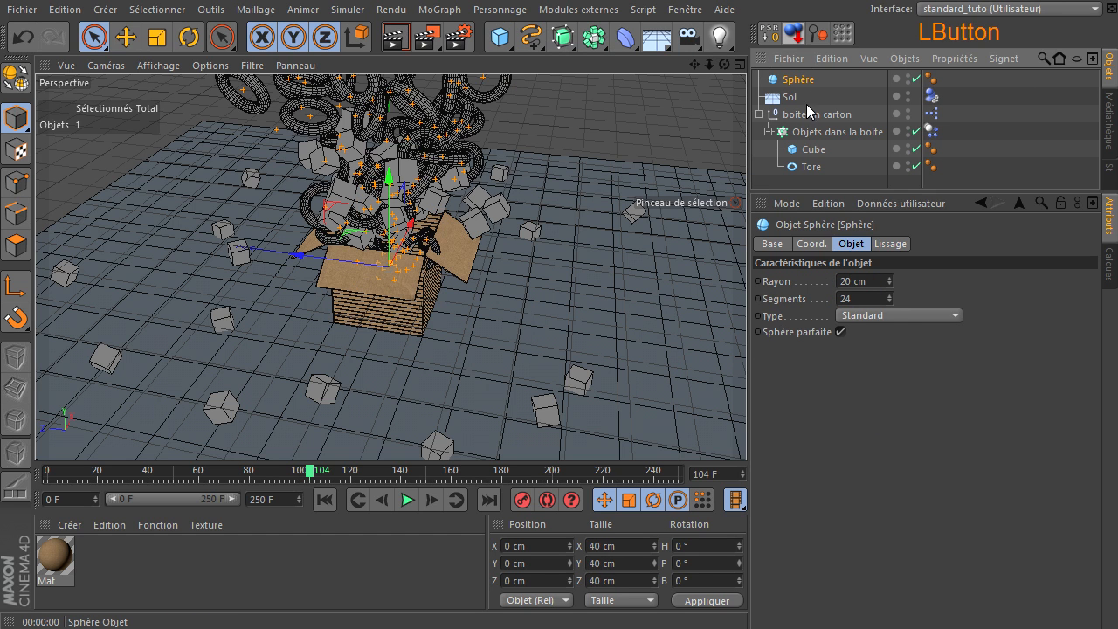
drag(815, 138, 815, 138)
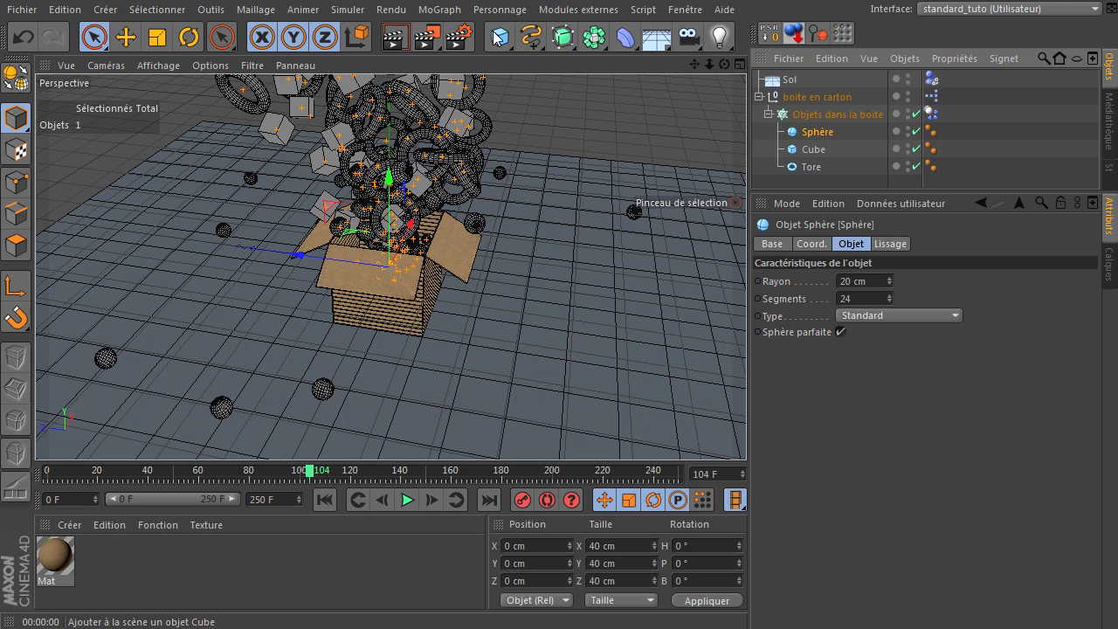
- Add a Pyramide primitive and set its size to 40 x 40 x 40 cm
drag(502, 38, 507, 41)
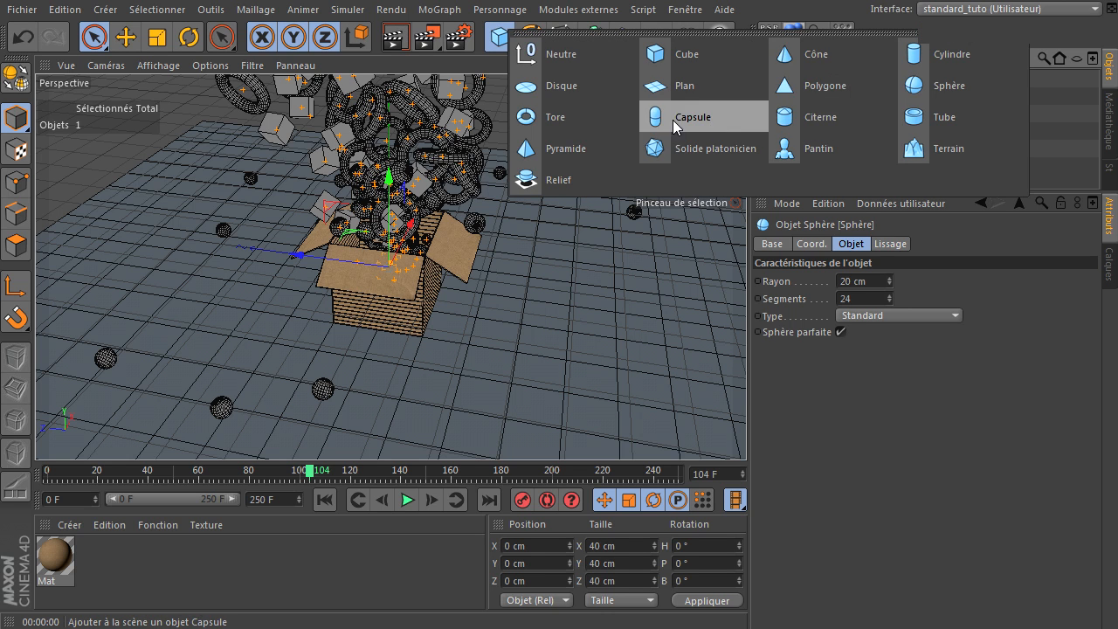
click(610, 149)
click(840, 281)
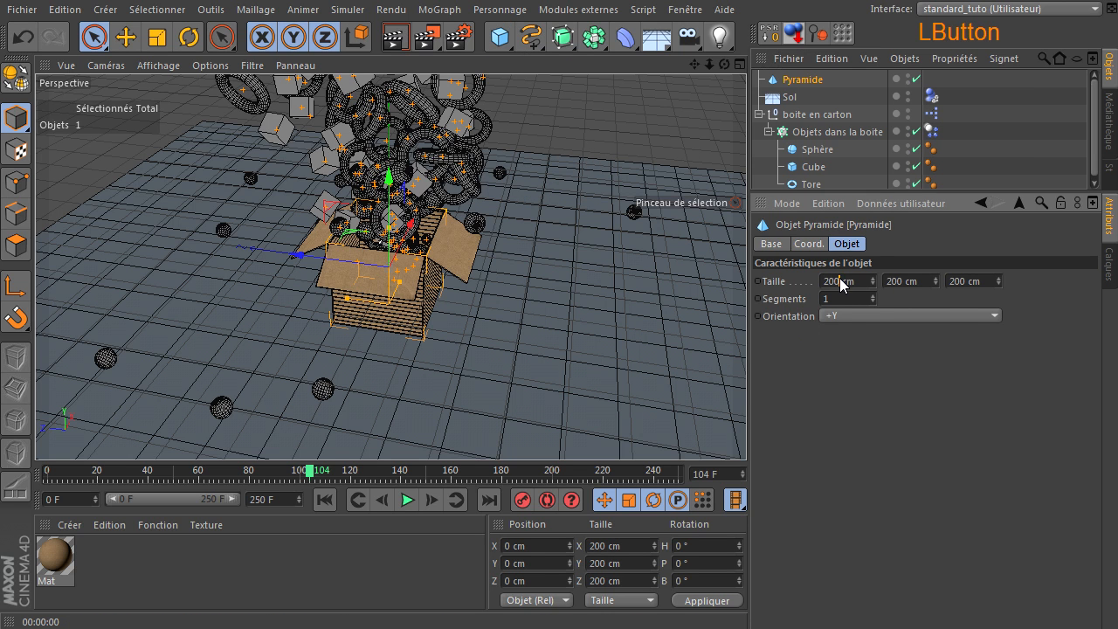
text(50)
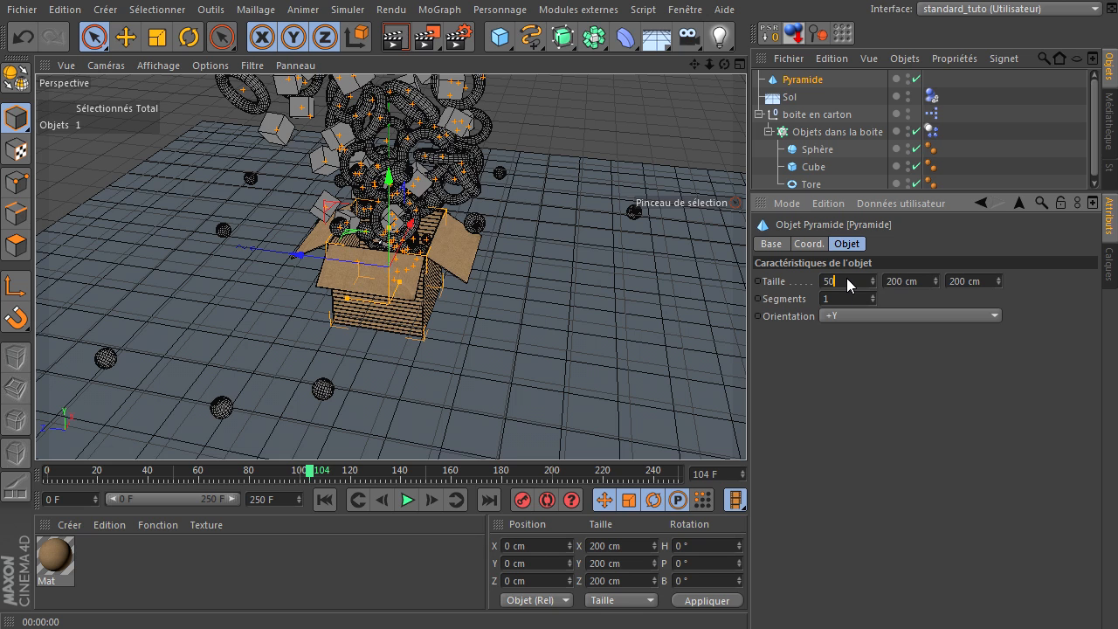
double_click(846, 280)
text(40)
click(893, 281)
text(40)
click(958, 282)
text(40)
key(Return)
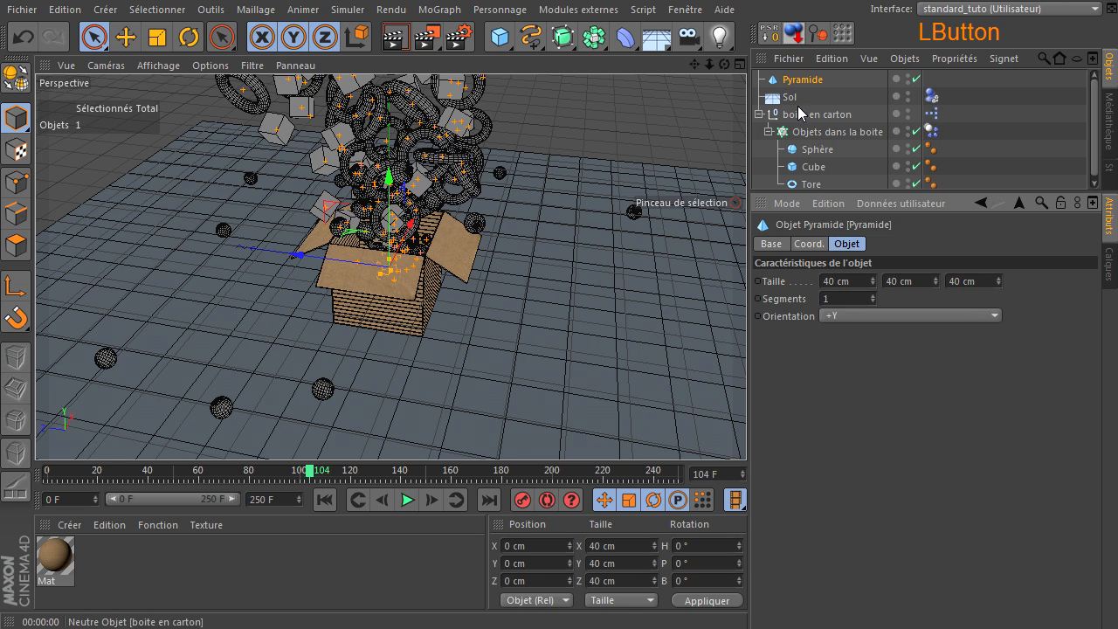
- Place the Pyramide inside Objets dans la boite above Sphère and replay the simulation from frame 0
drag(813, 135, 813, 133)
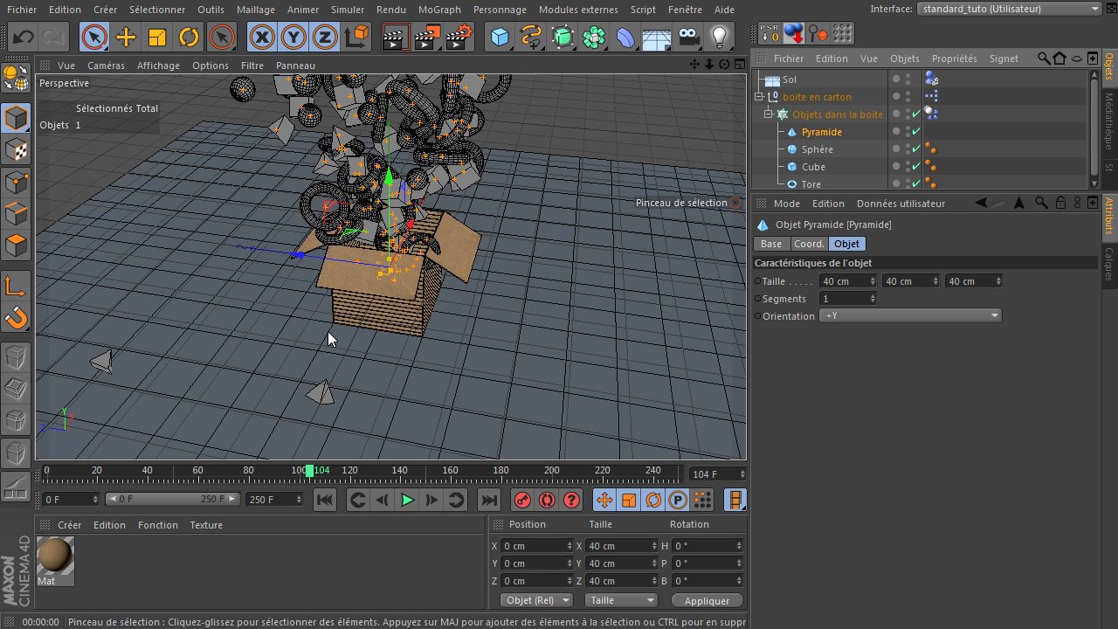
click(324, 501)
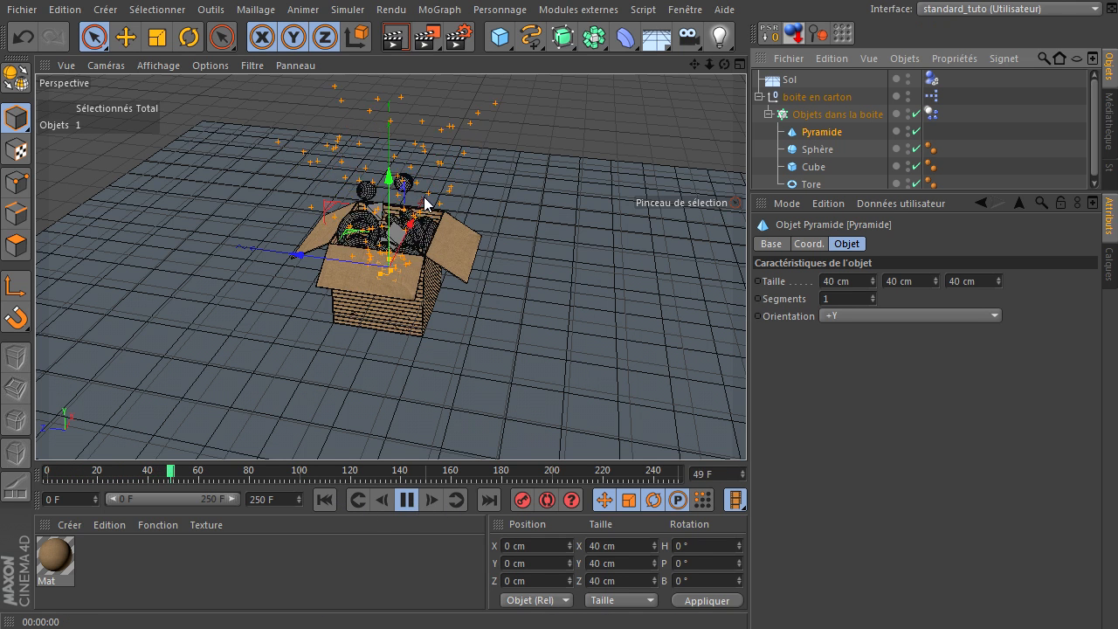
click(407, 500)
- Create two new materials, assigning the first to Pyramide and the second to Sphère
double_click(217, 587)
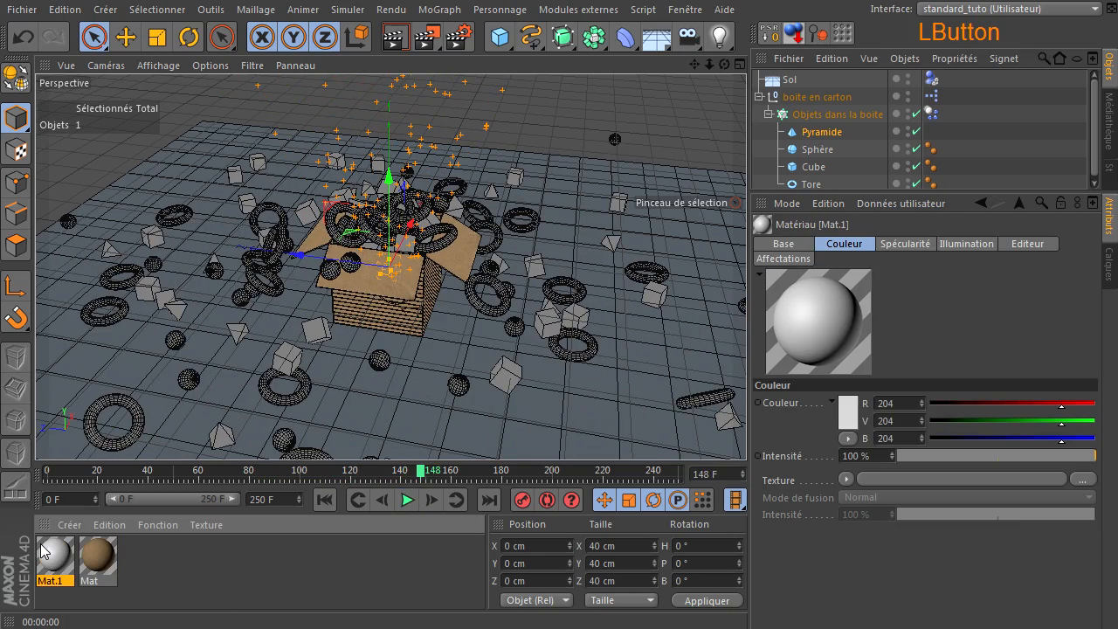
drag(808, 128, 808, 119)
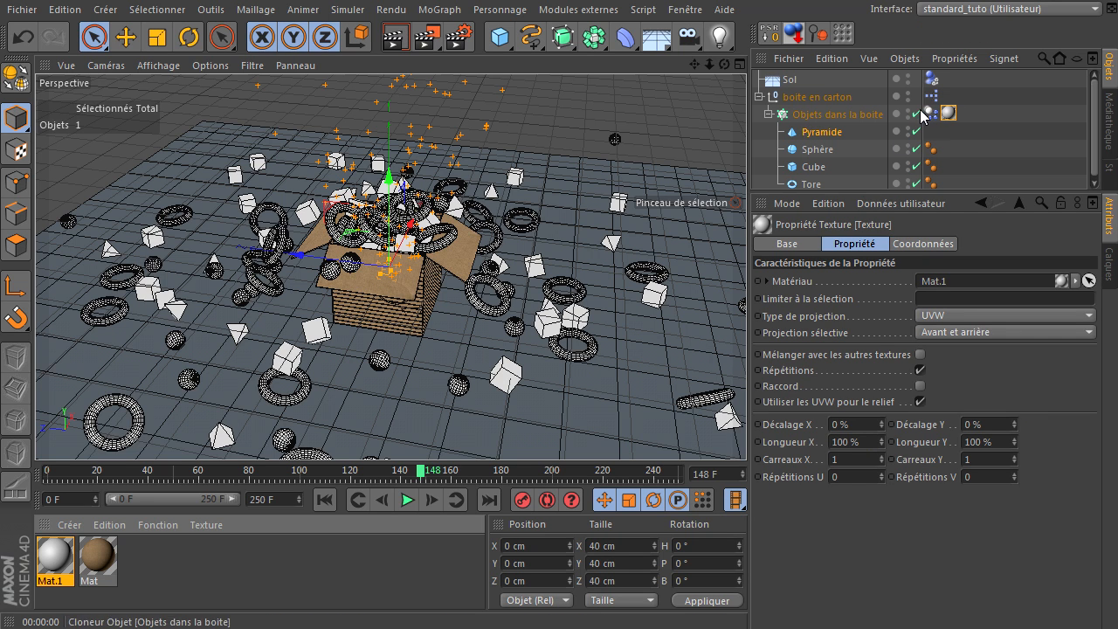
drag(948, 114, 951, 134)
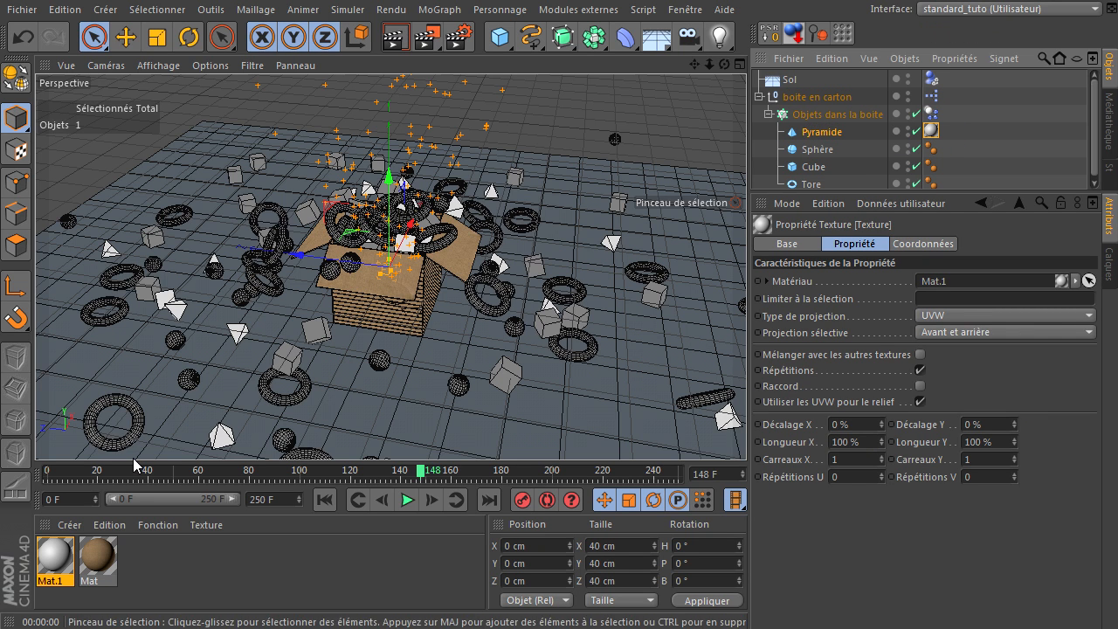
double_click(170, 573)
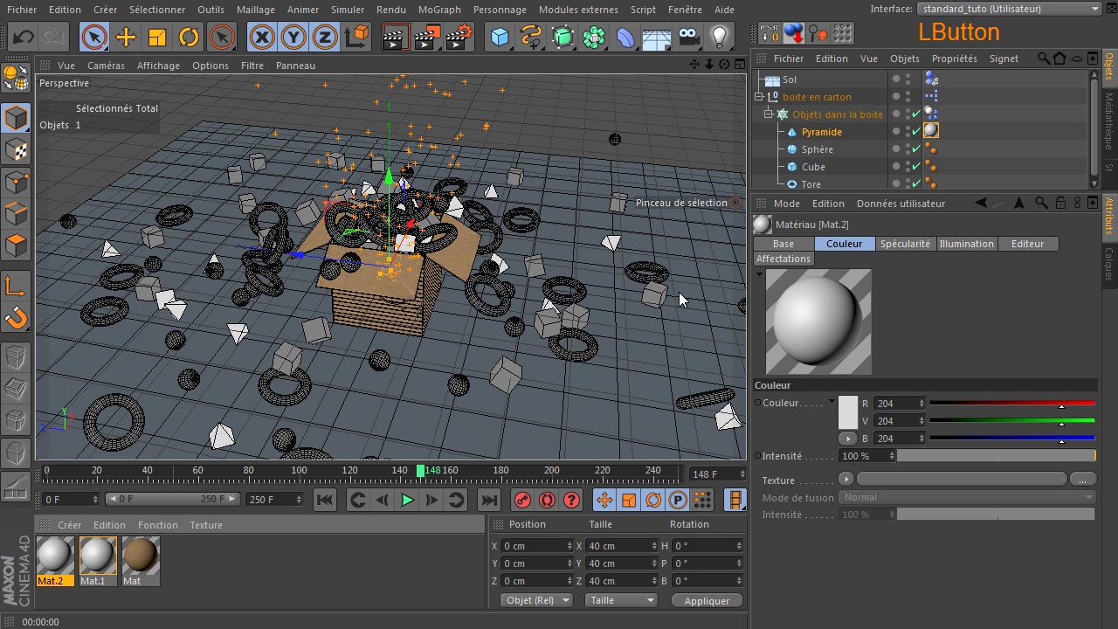
drag(809, 171, 808, 150)
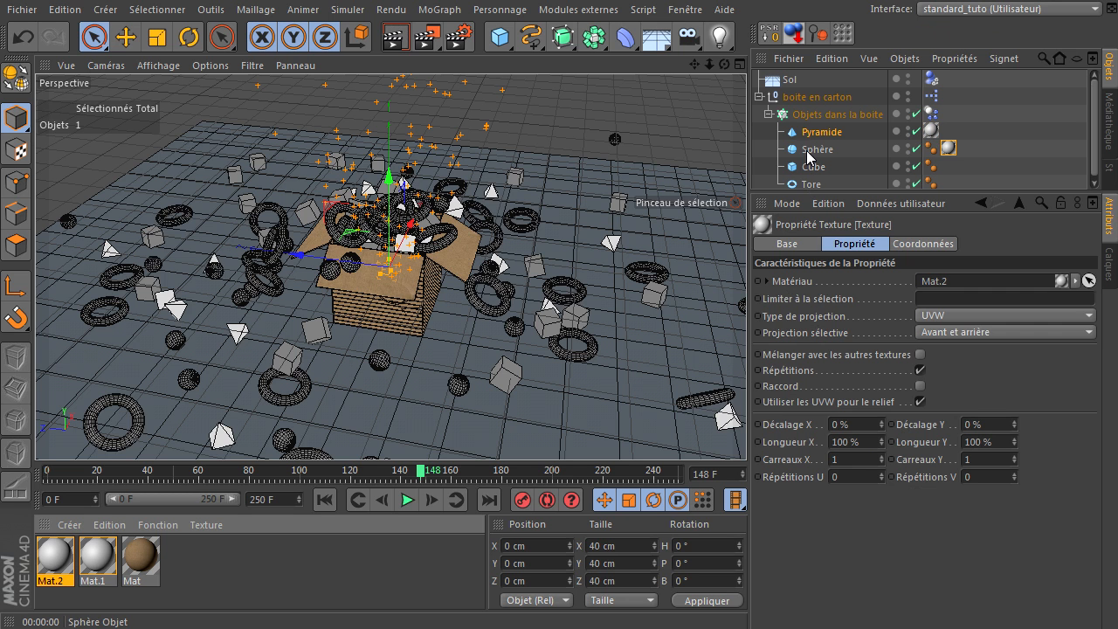
- Change the Pyramide material Mat.1 to green with R 55, V 189, B 95
double_click(92, 559)
click(474, 158)
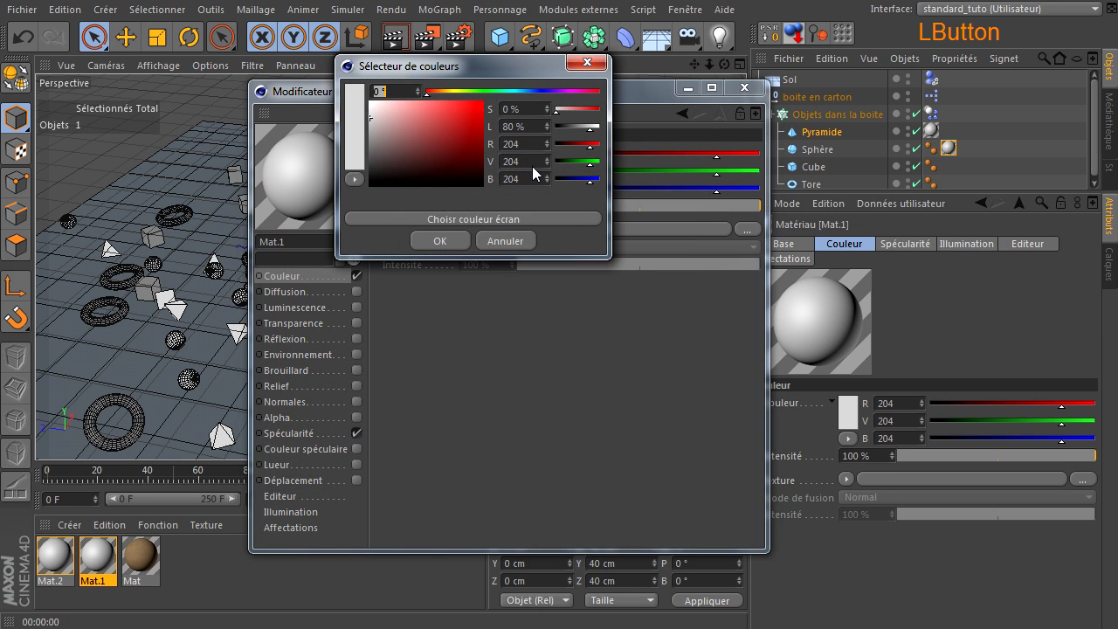
click(493, 92)
click(450, 121)
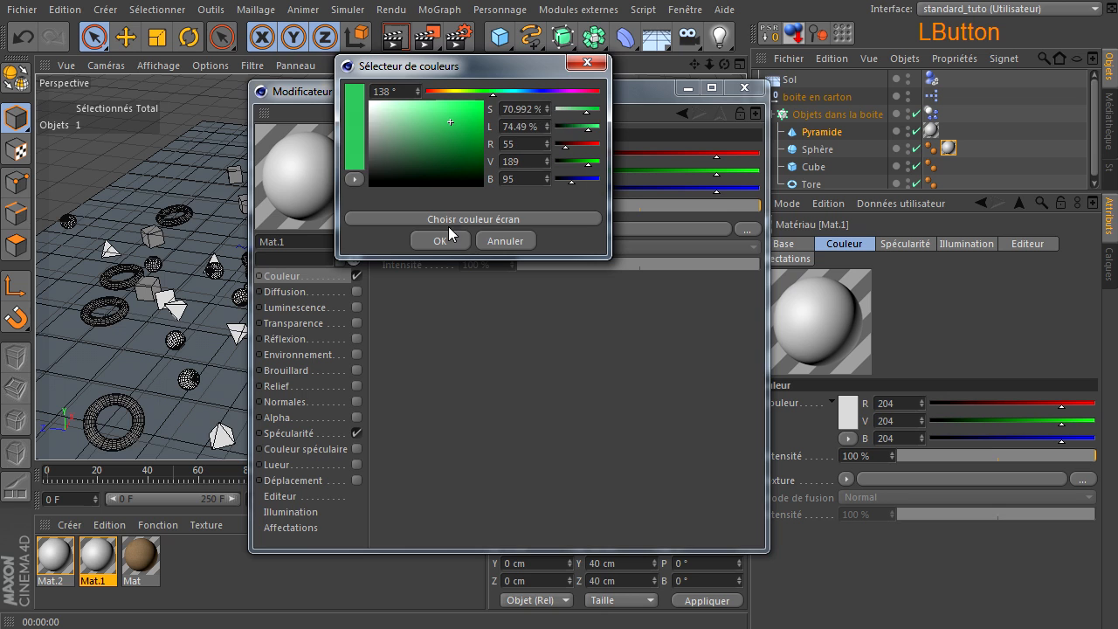
click(439, 240)
- Change the Sphère material Mat.2 to blue with R 50, V 108, B 189
click(48, 561)
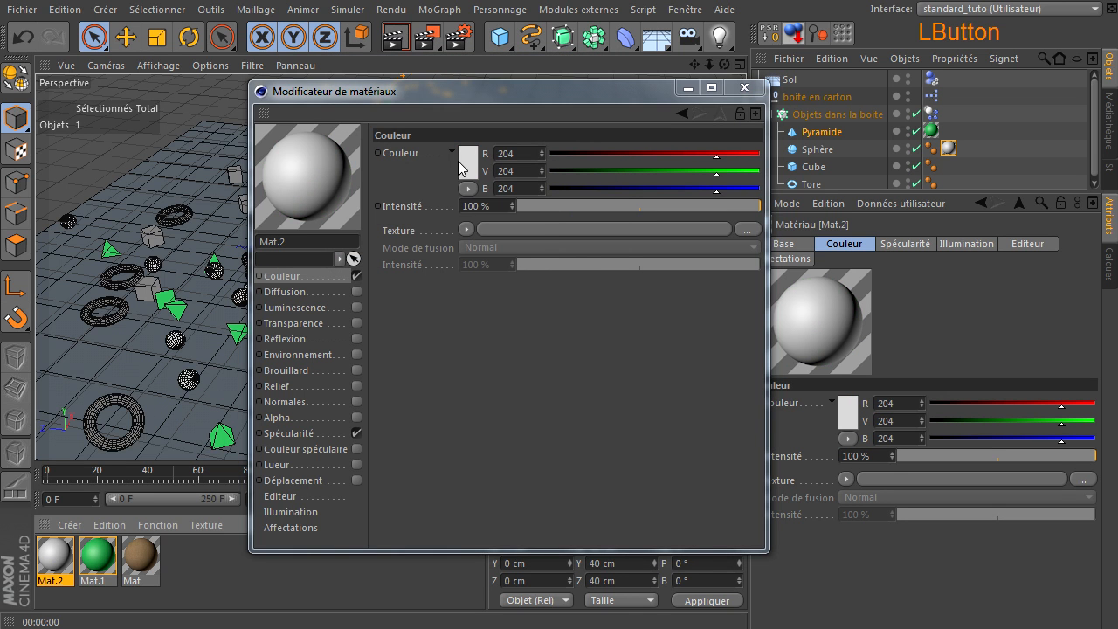
click(470, 168)
click(523, 98)
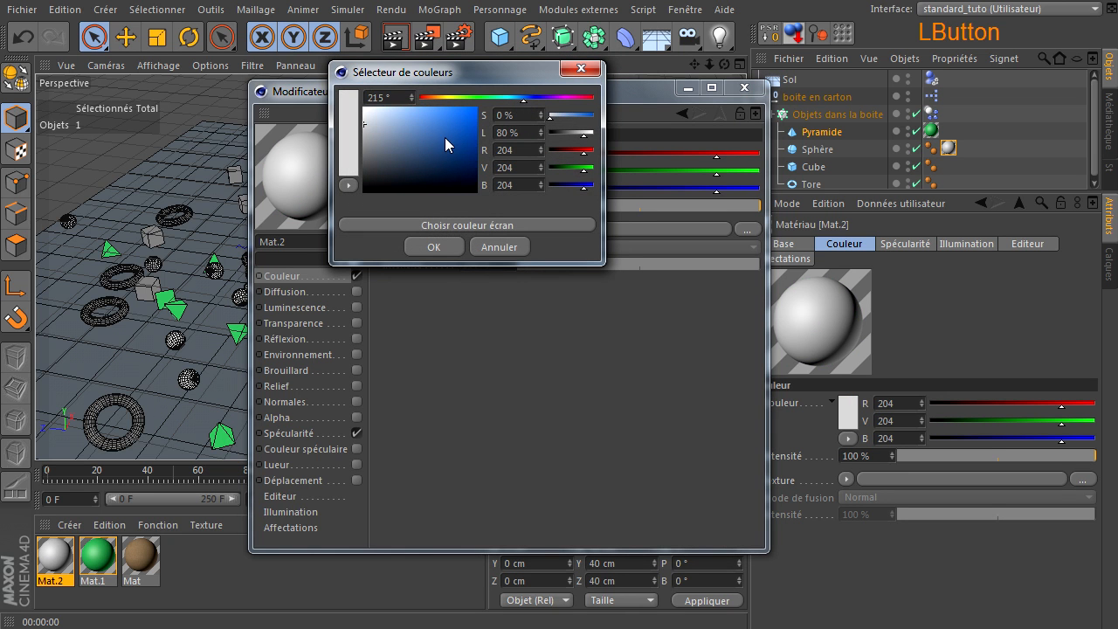
click(447, 131)
click(434, 247)
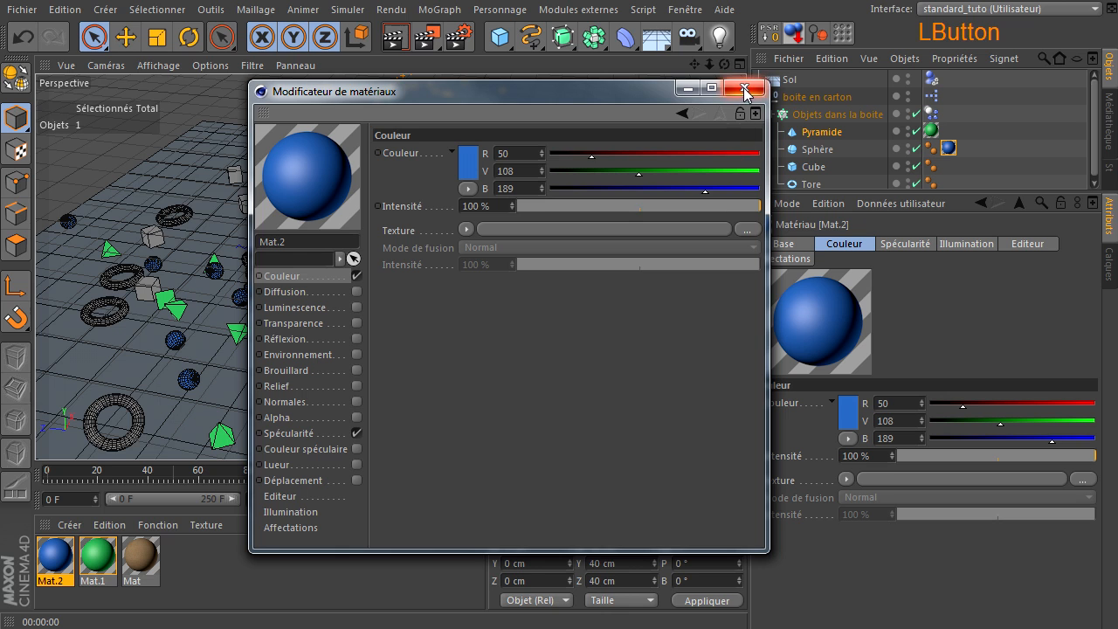
- Create a red material with R 239, V 38, B 38 and assign it to the Objets dans la boite cloner
double_click(212, 559)
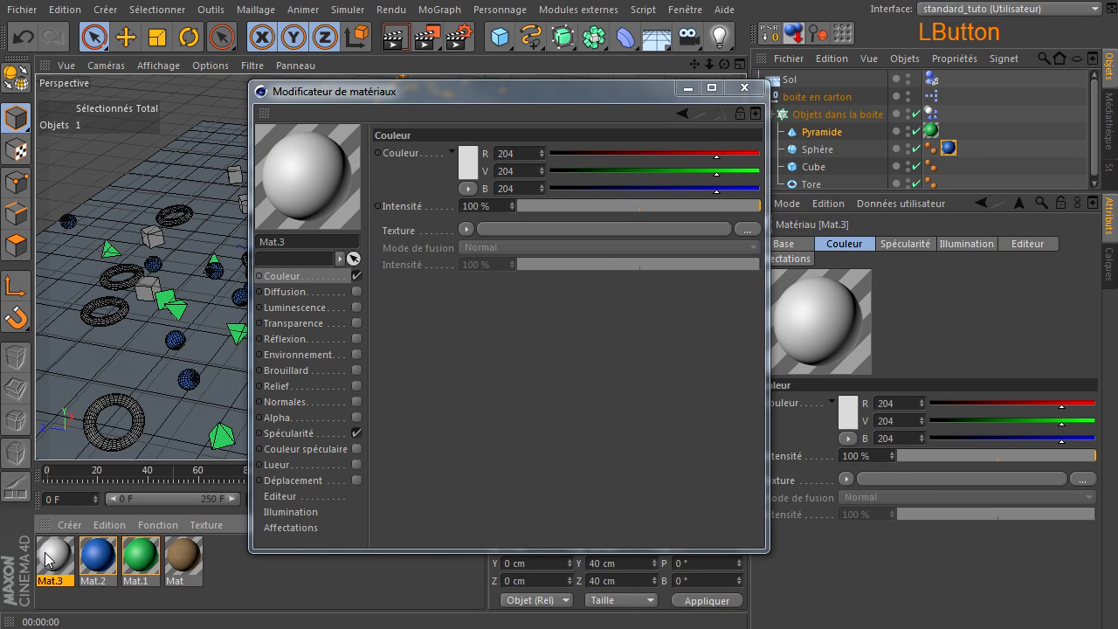
click(468, 166)
click(461, 166)
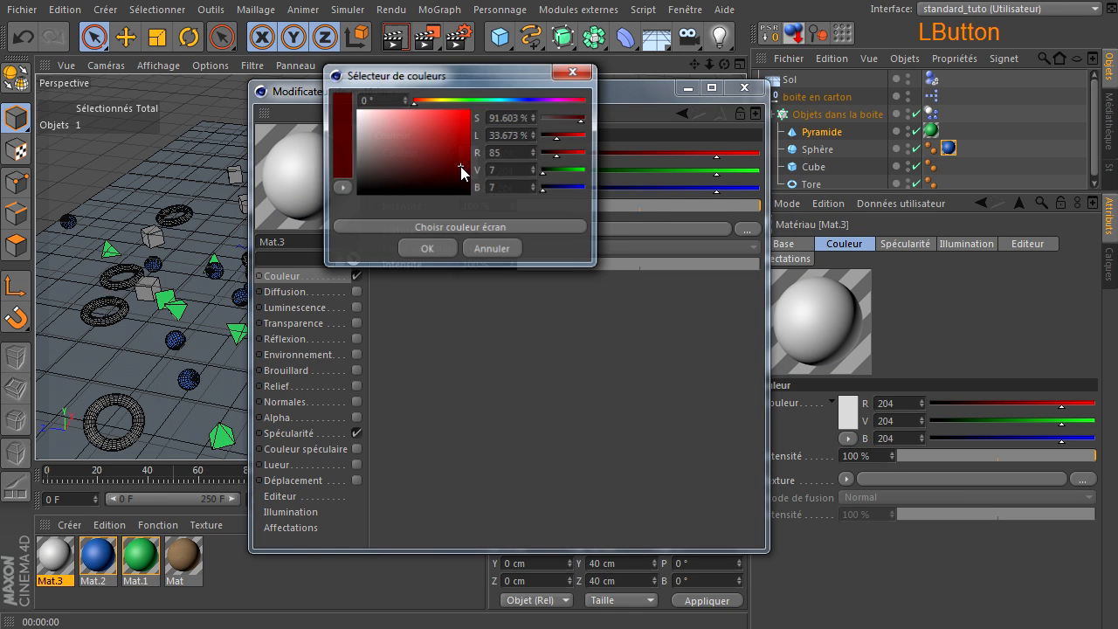
click(456, 120)
click(428, 249)
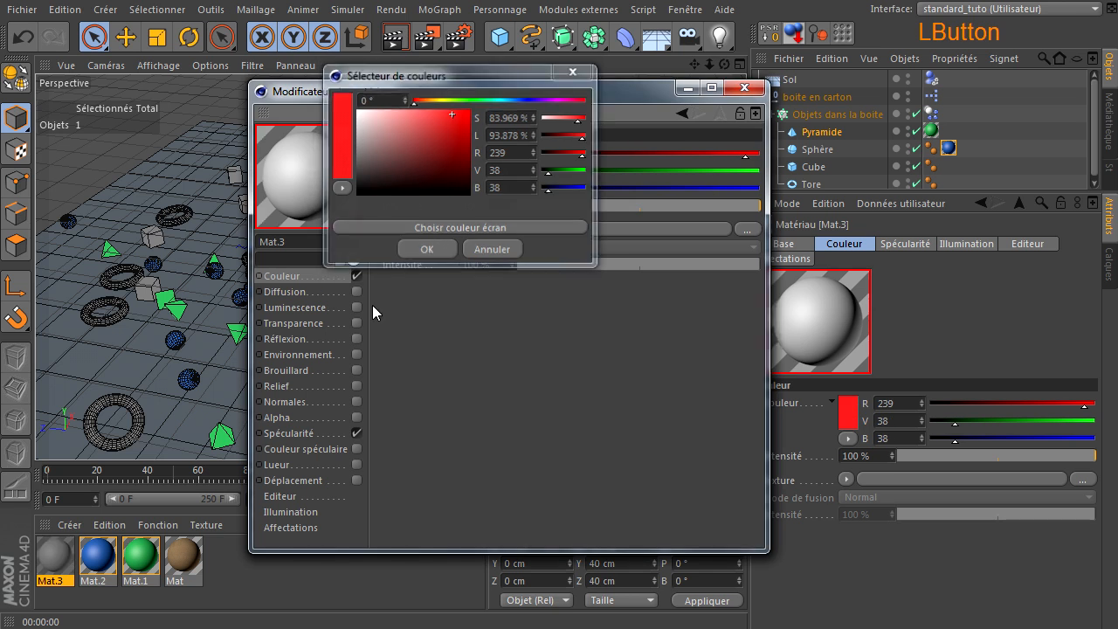
drag(793, 133, 801, 116)
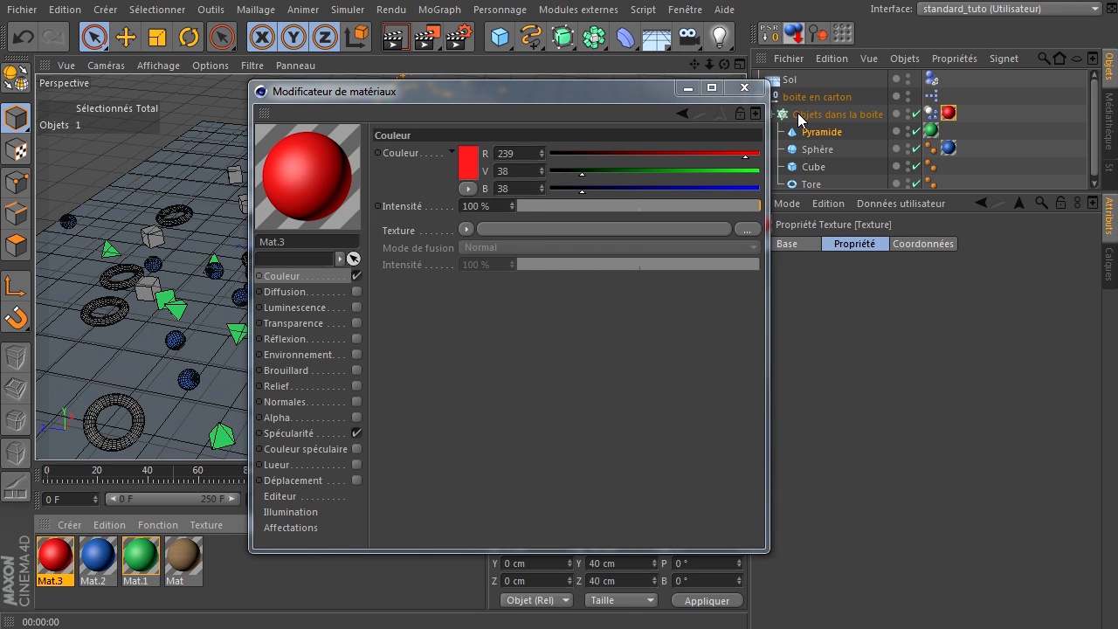
click(744, 88)
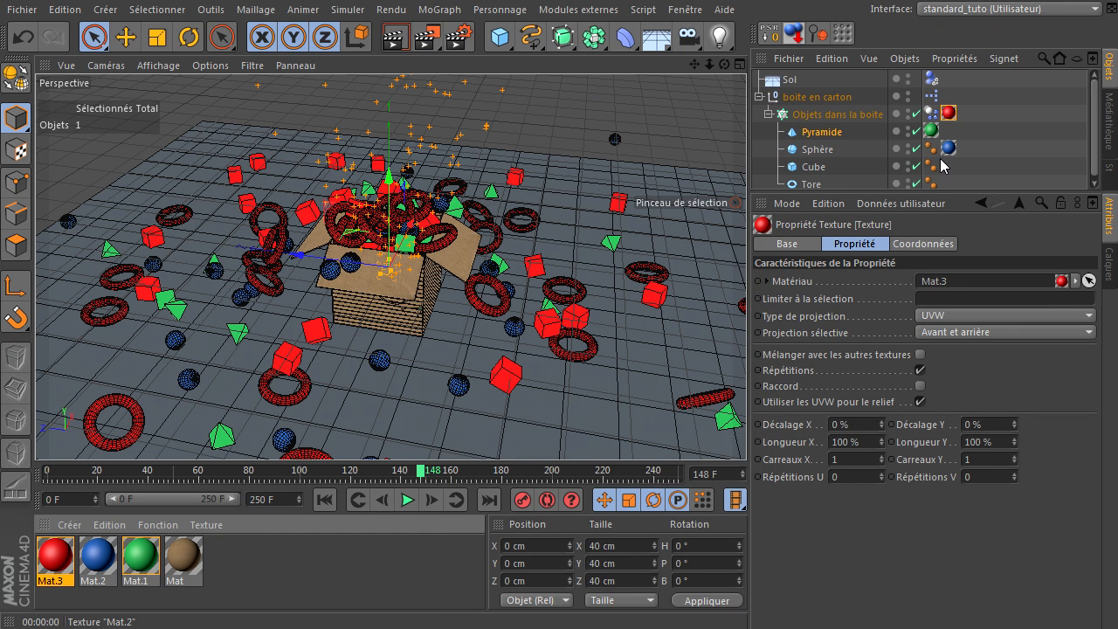
- Deselect everything and render the perspective view to check the coloured clones around the box
click(552, 253)
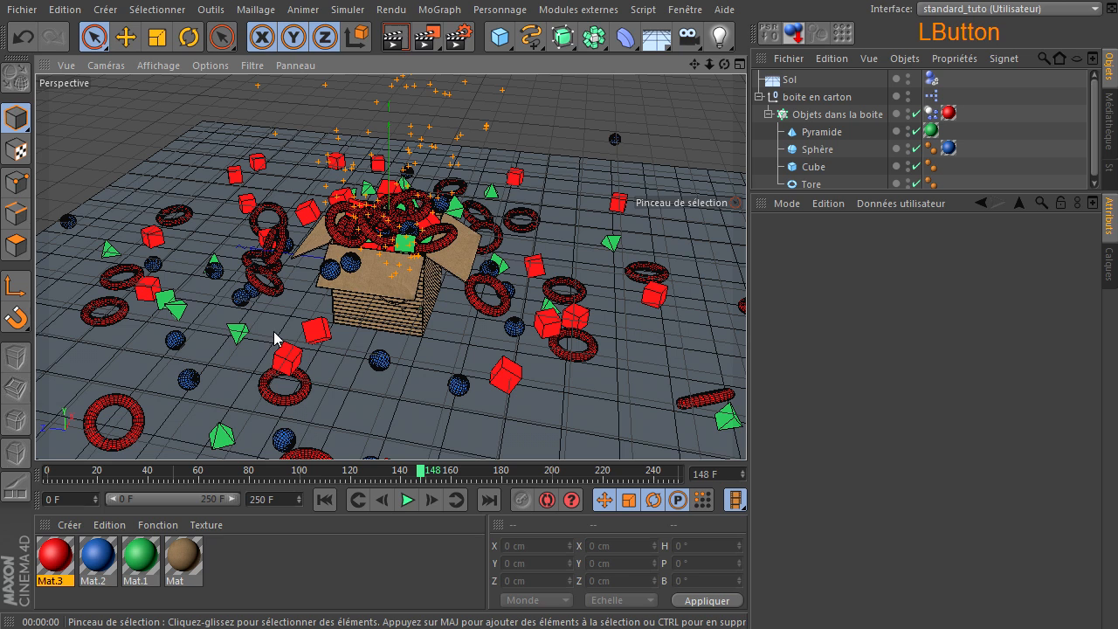
click(395, 37)
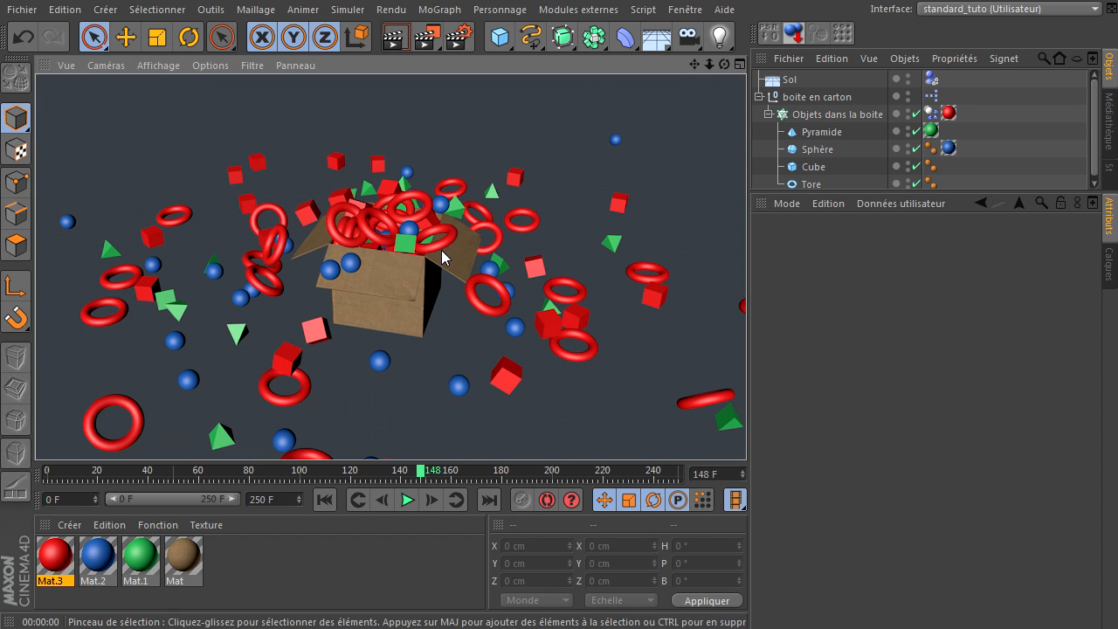
drag(725, 64, 749, 437)
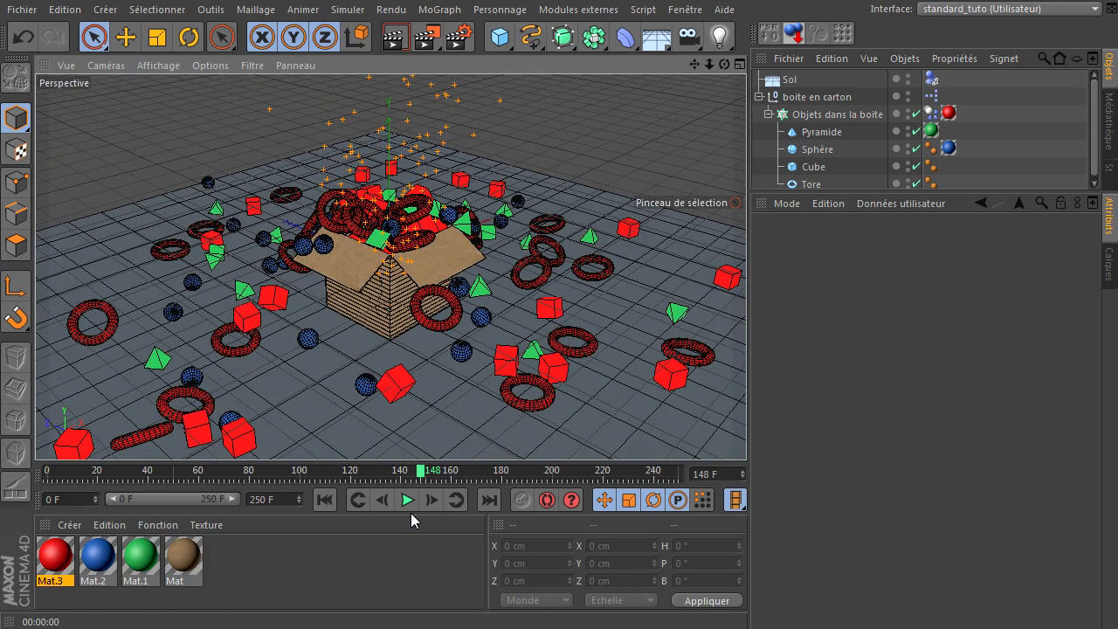
- Play the simulation while switching boite en carton's clone Dynamique setting to Désactivée and back to Activée, and stop playback
click(407, 501)
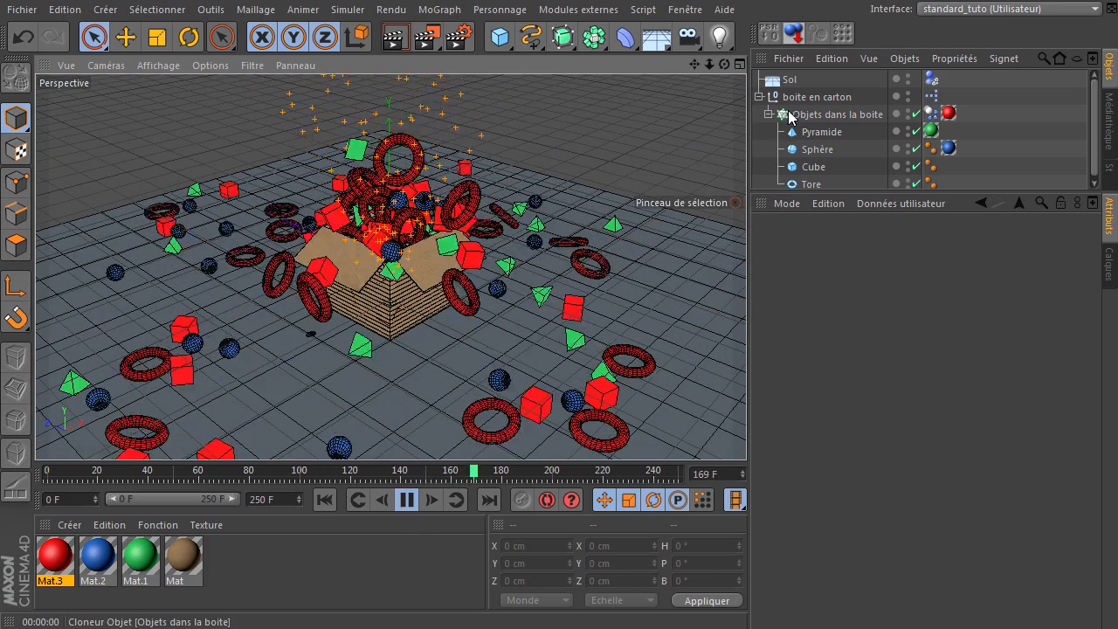
click(817, 97)
click(905, 582)
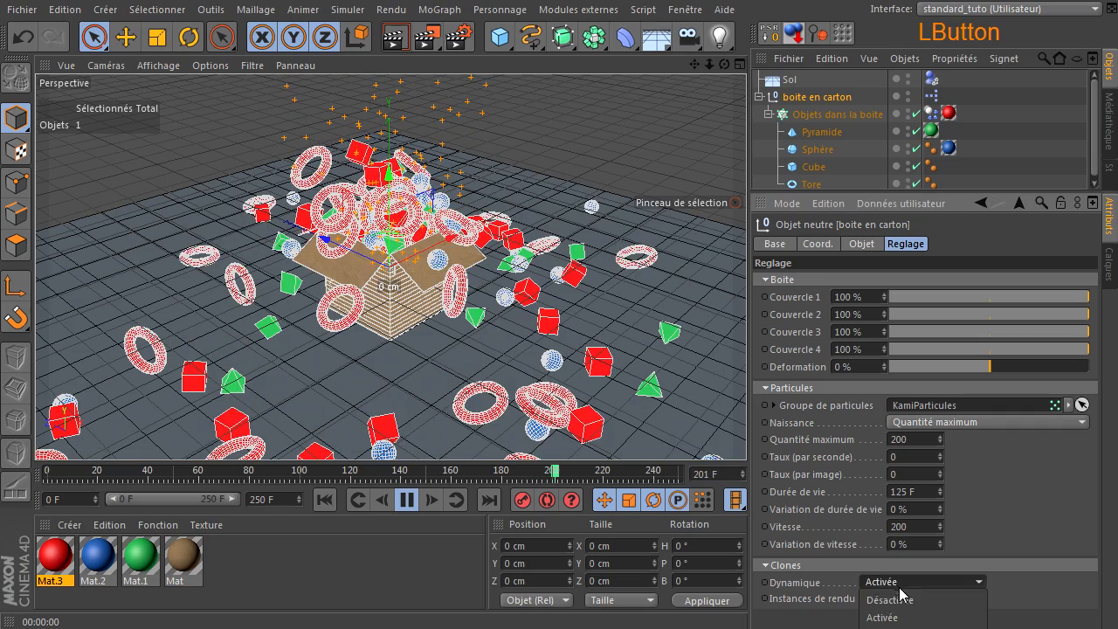
click(902, 601)
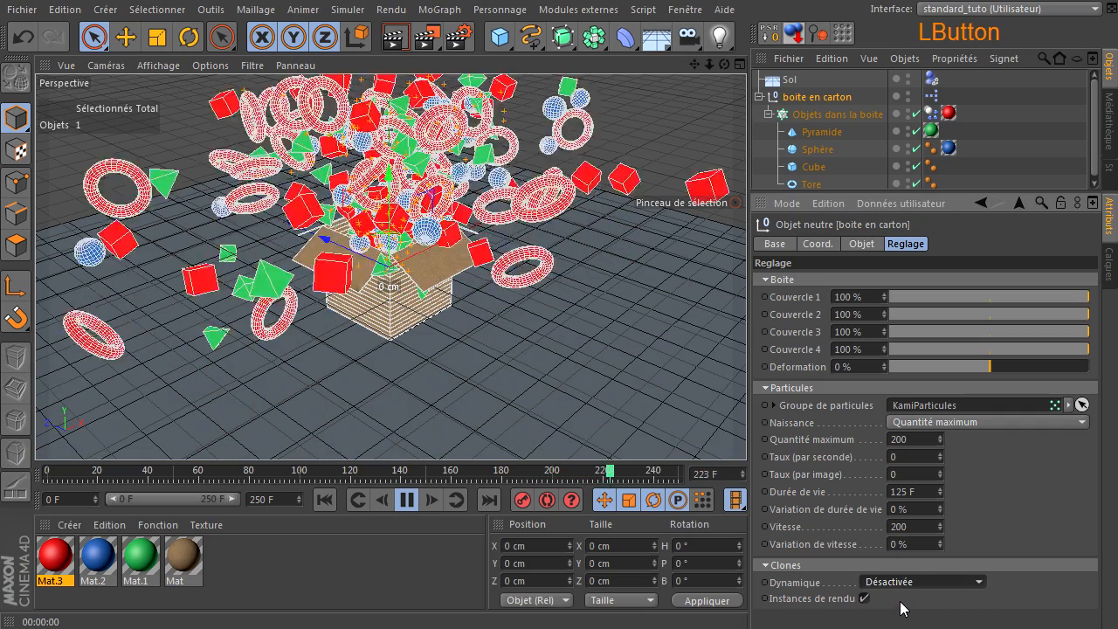
click(896, 577)
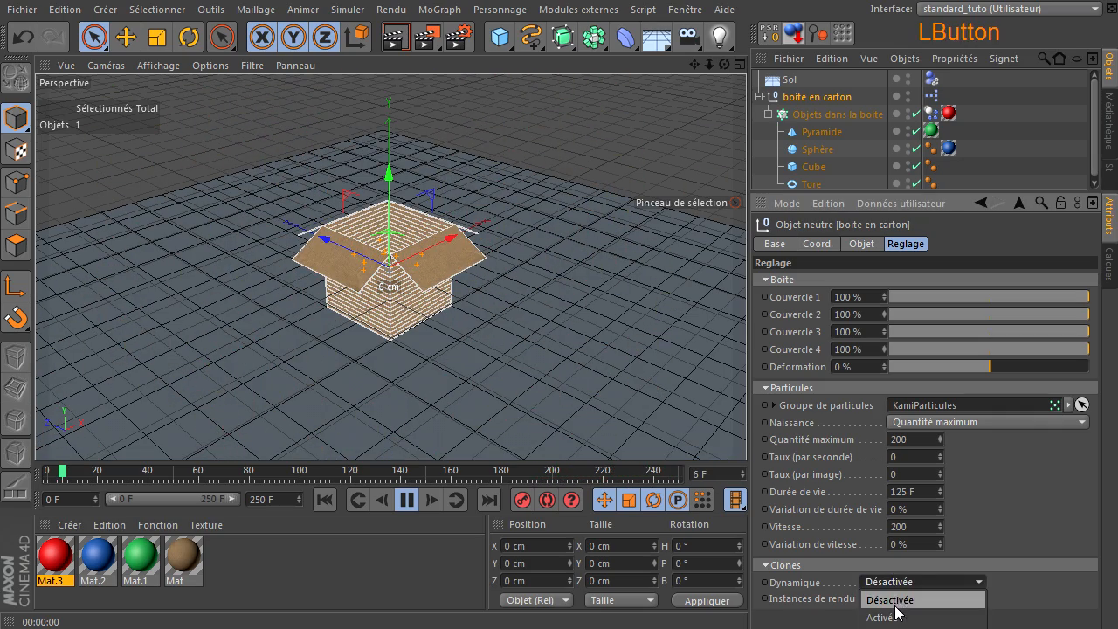
click(897, 616)
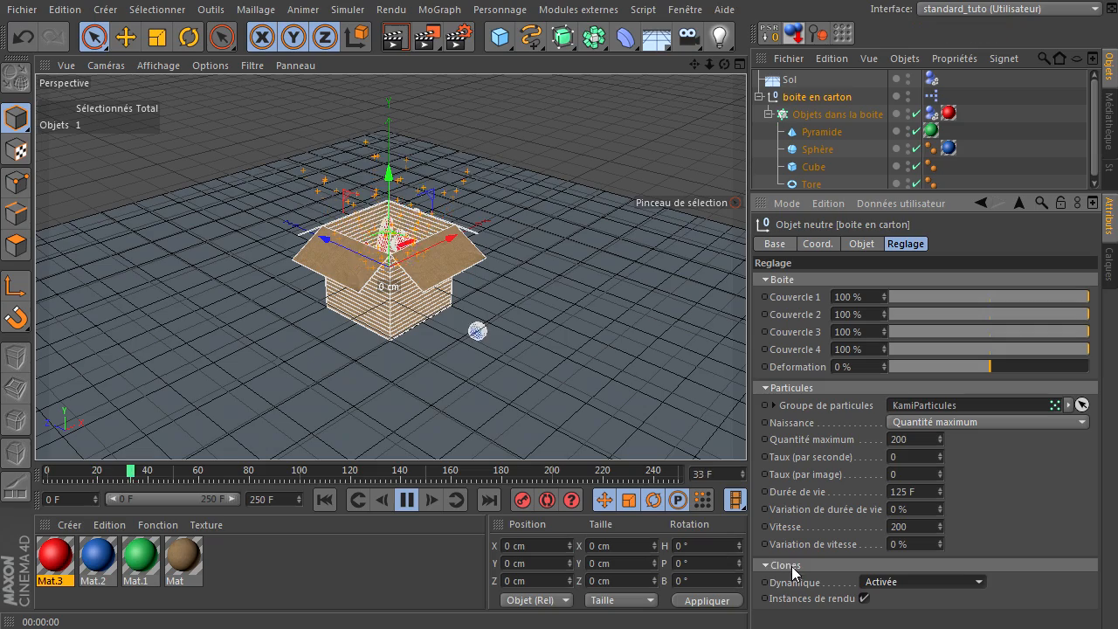
click(408, 501)
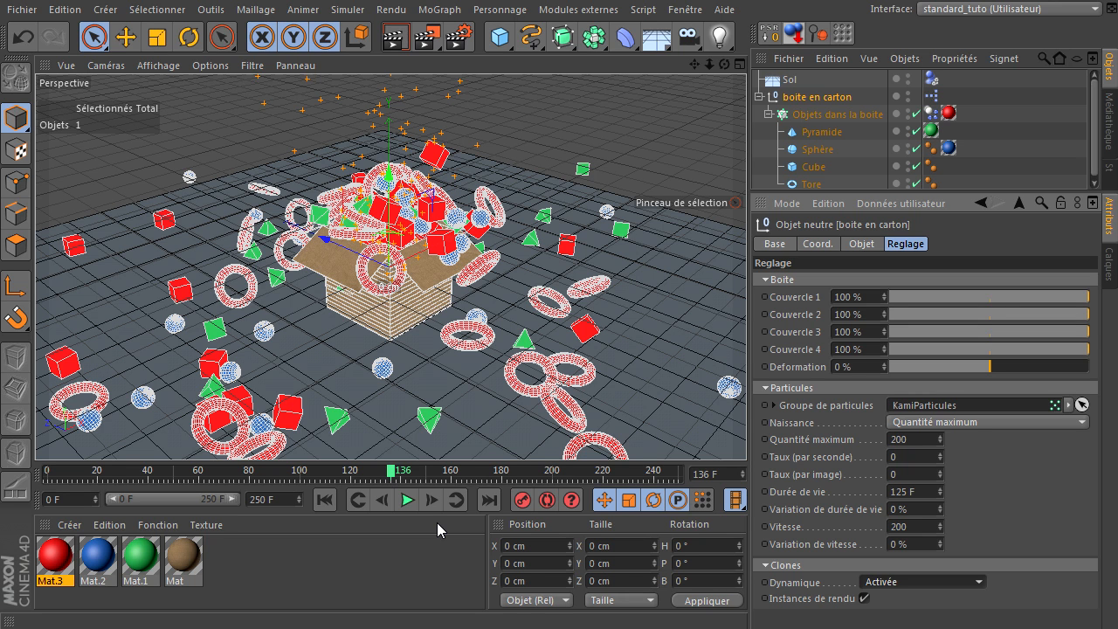
- Switch to the laboite.c4d project and render its perspective view
click(608, 114)
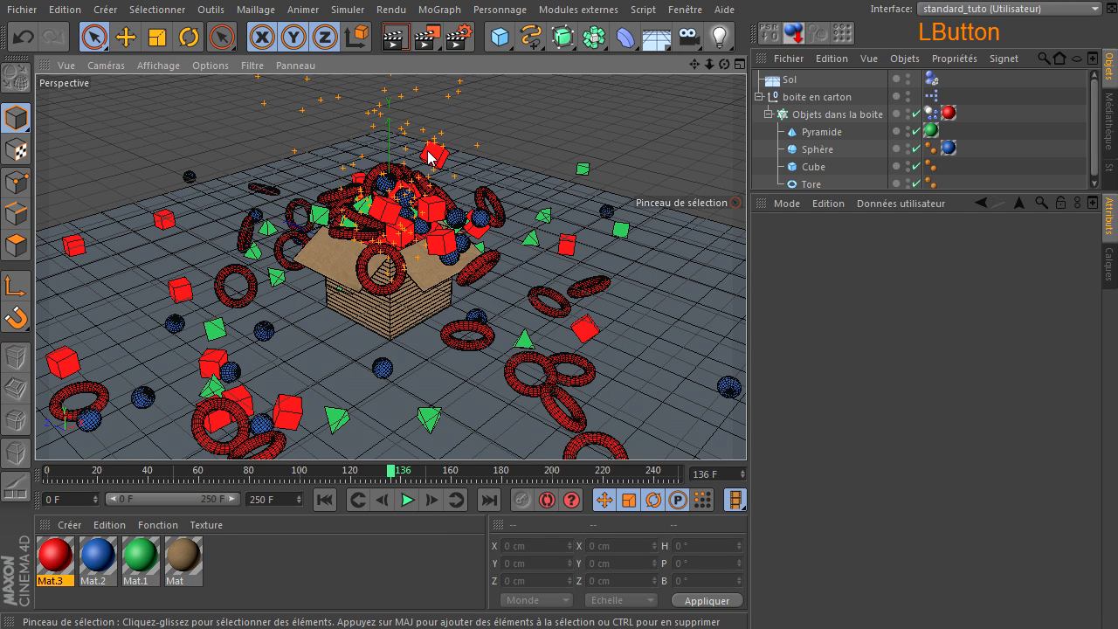
key(v)
mouse_move(423, 188)
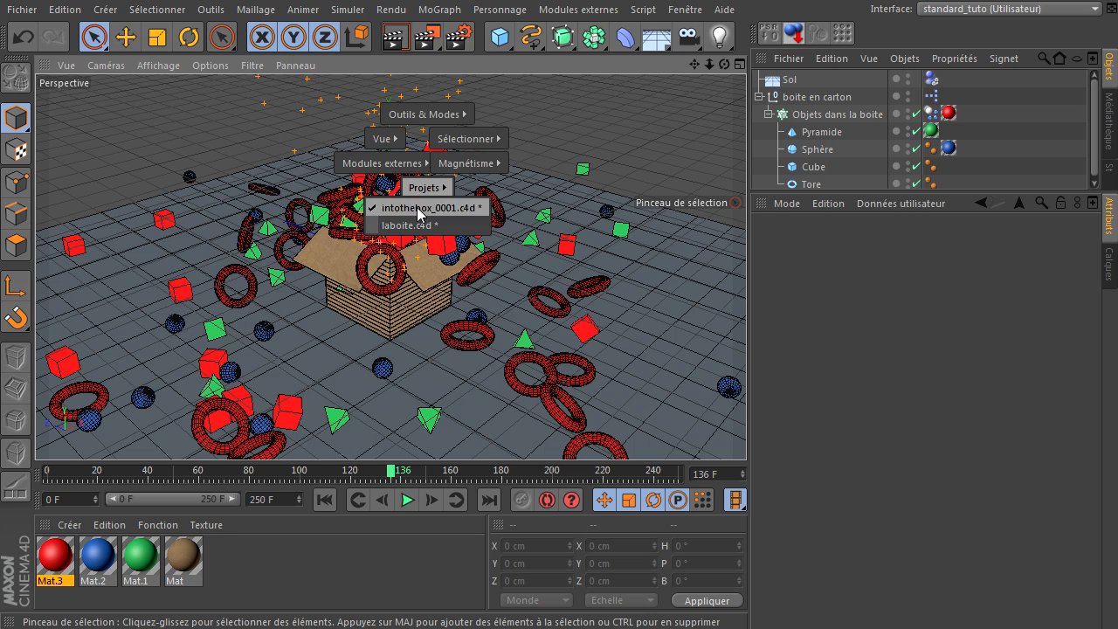
click(412, 225)
click(394, 37)
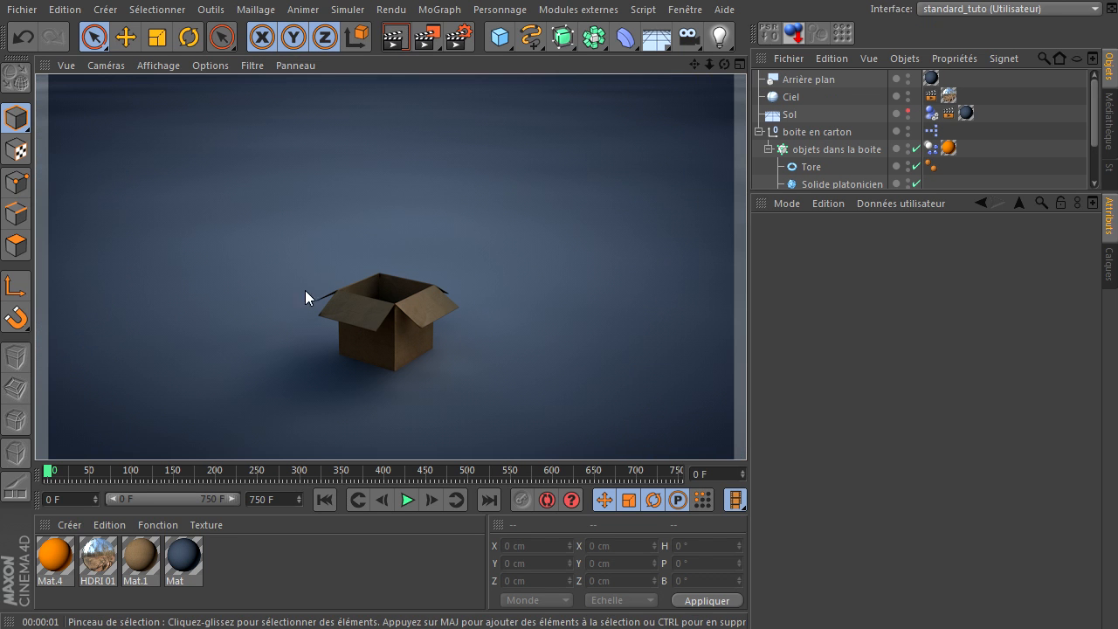
- Play and stop the simulation in laboite.c4d, and return to the intothebox_0001.c4d project
click(406, 499)
click(406, 498)
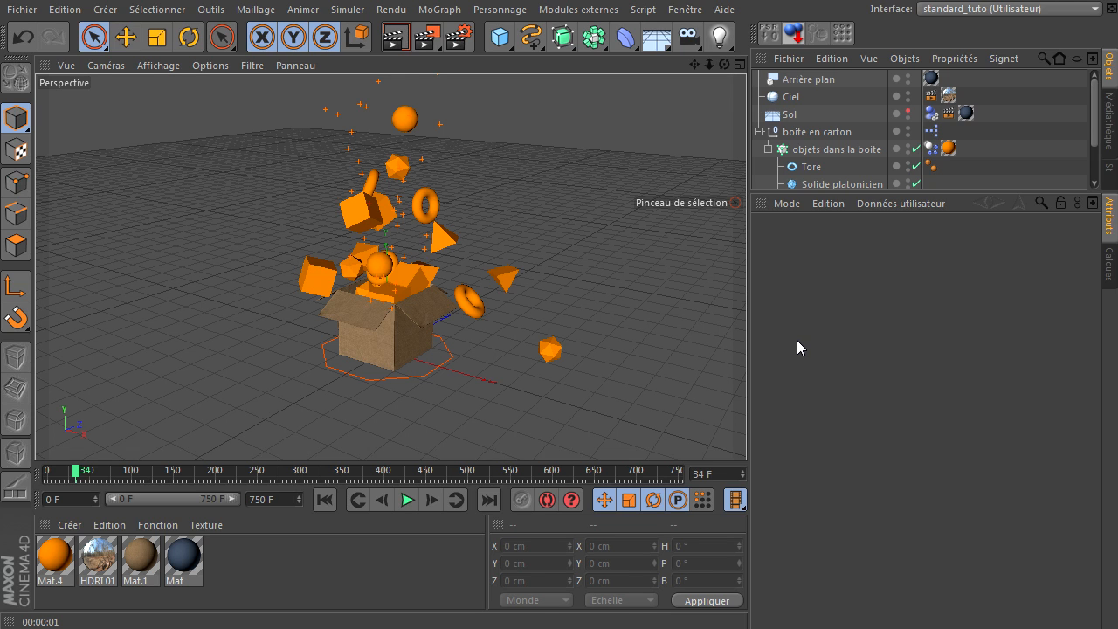
click(556, 175)
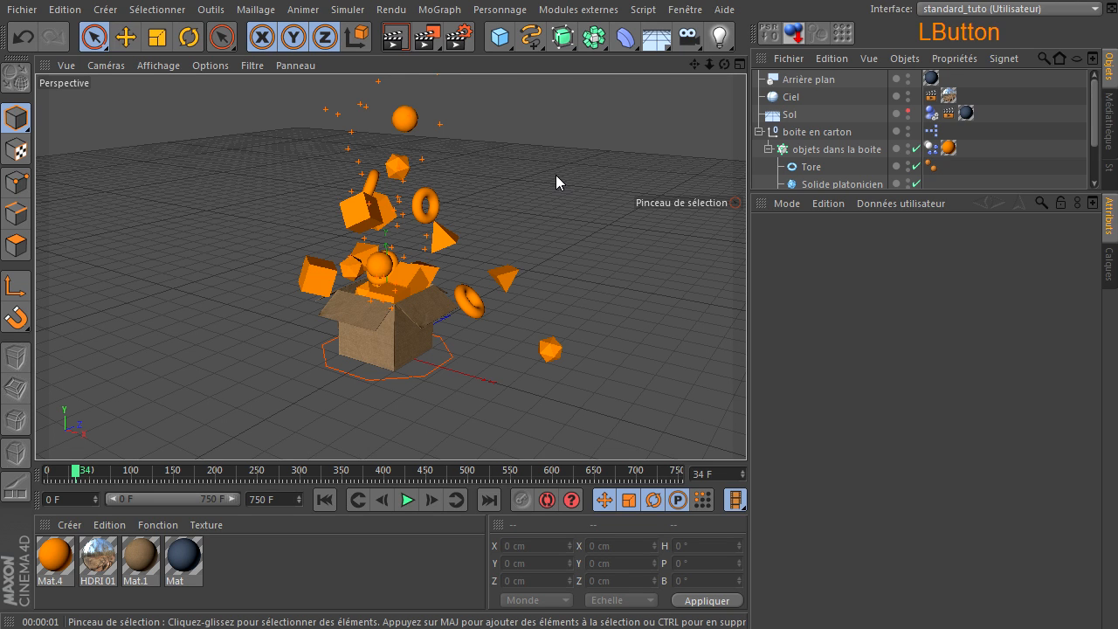
key(v)
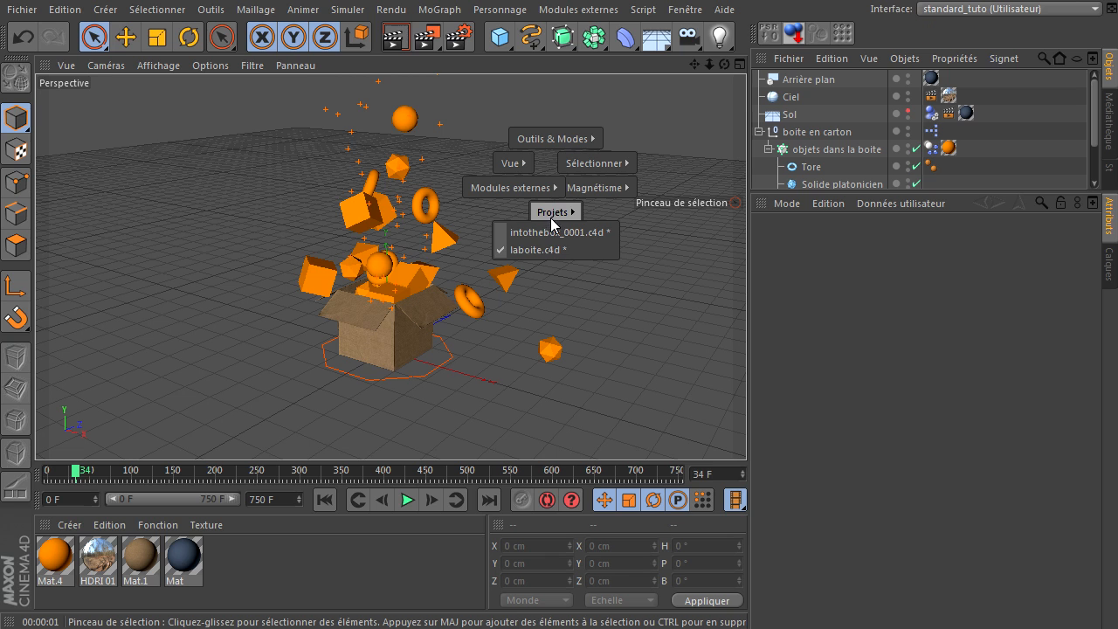
click(554, 232)
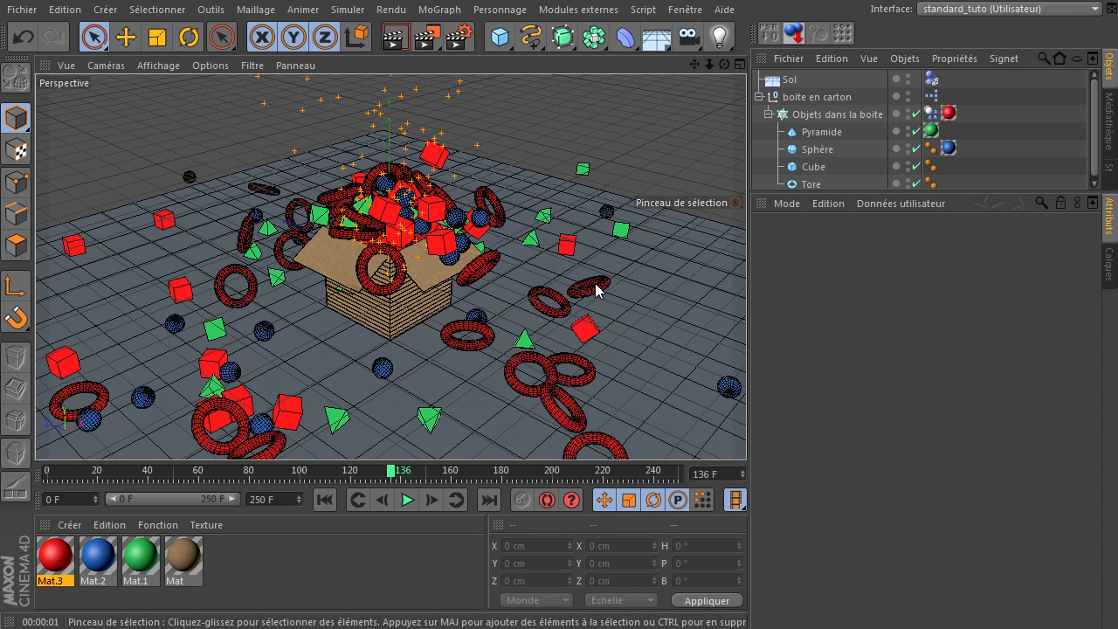